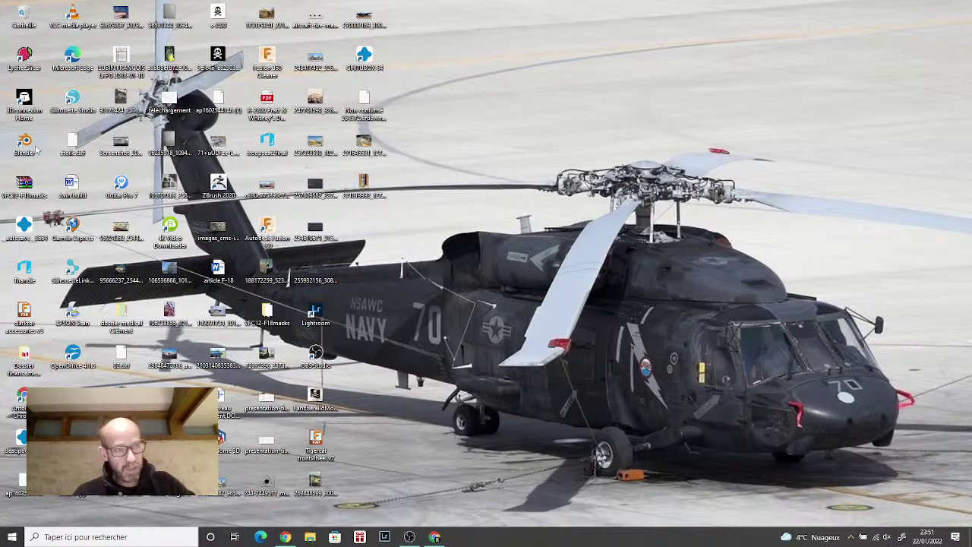
Step: Launch Blender from the desktop and dismiss its splash screen
double_click(35, 149)
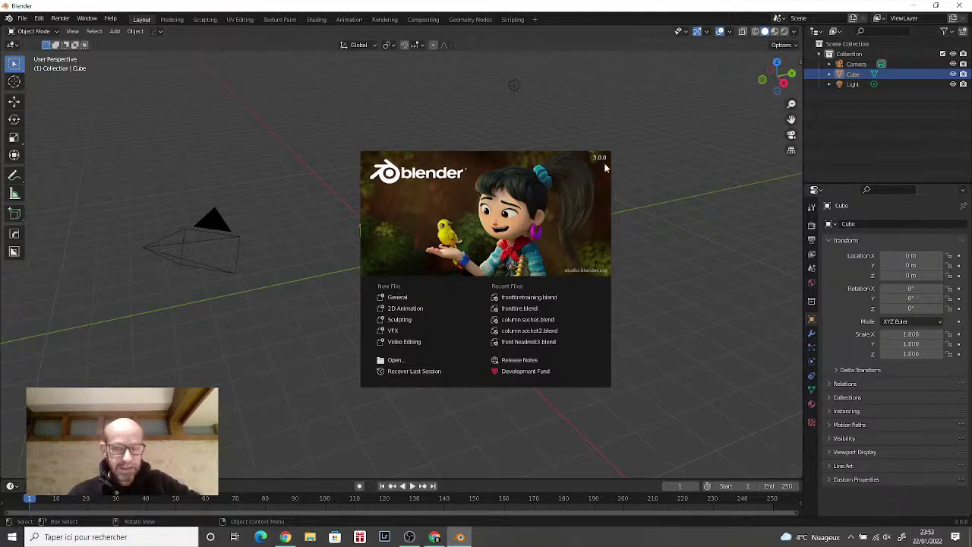
left_click(649, 168)
Step: Examine the default scene with the cube, camera and light from several angles
middle_click_drag(559, 303, 491, 211)
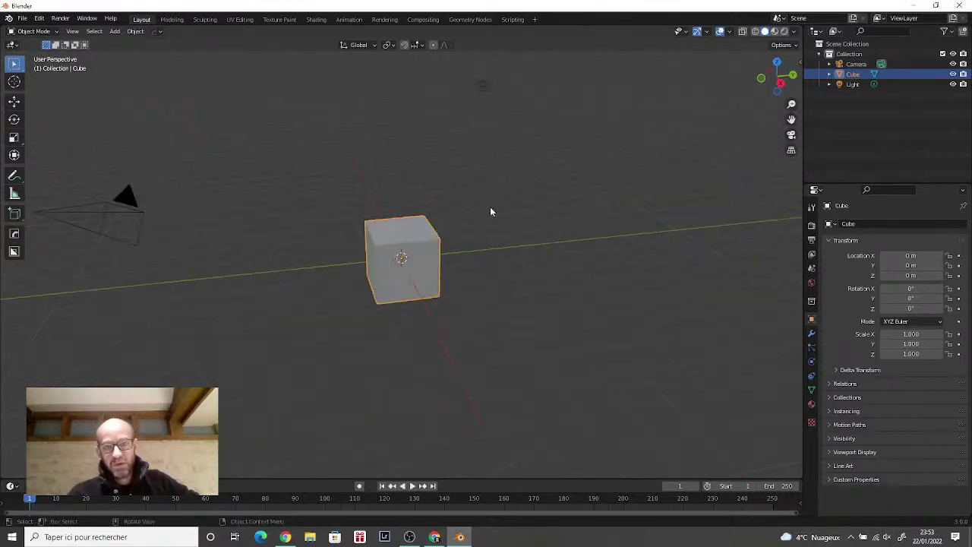
middle_click_drag(442, 115, 266, 319)
middle_click_drag(477, 326, 427, 332)
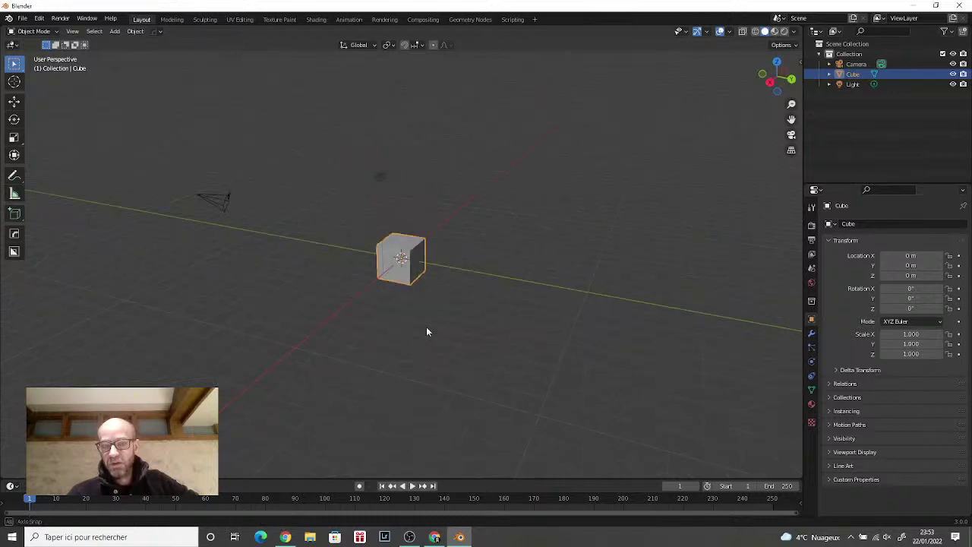
middle_click_drag(499, 332, 448, 314)
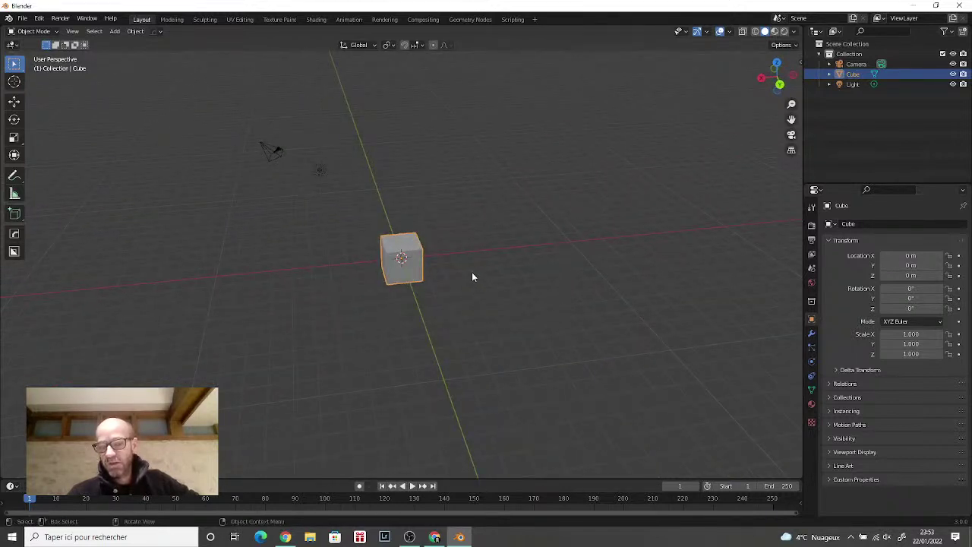
middle_click_drag(471, 277, 545, 286)
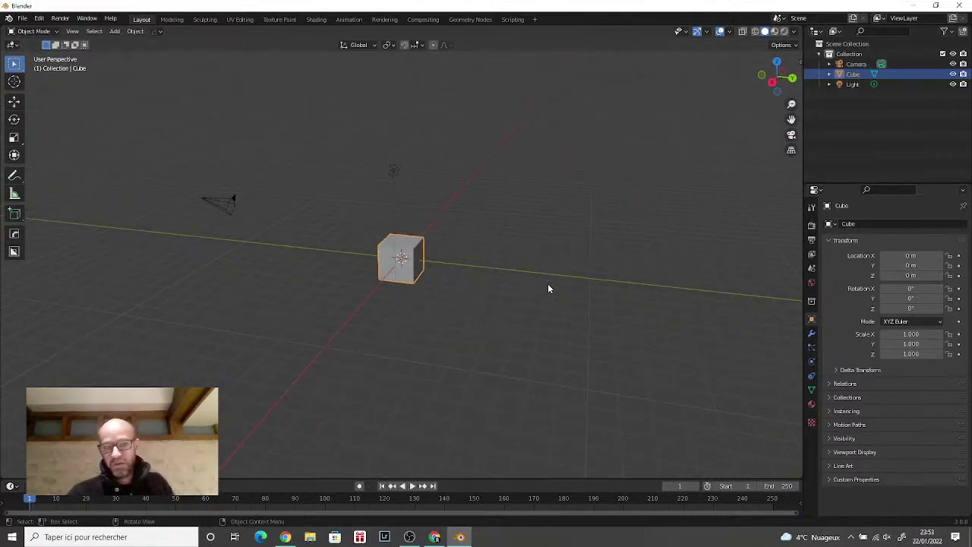
middle_click_drag(548, 287, 527, 290)
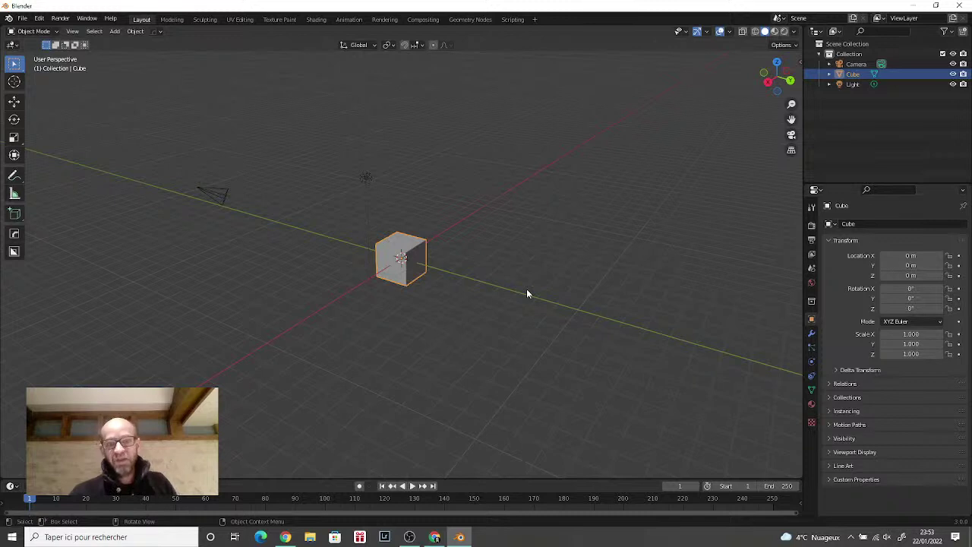
mouse_move(527, 291)
middle_mouse_down()
mouse_move(546, 288)
mouse_move(536, 288)
middle_mouse_up()
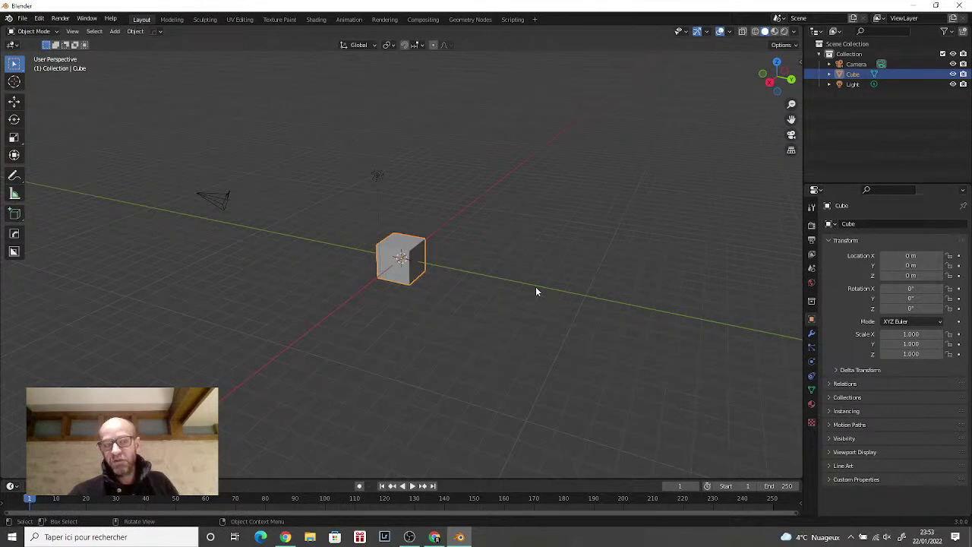
middle_click_drag(536, 291, 509, 294)
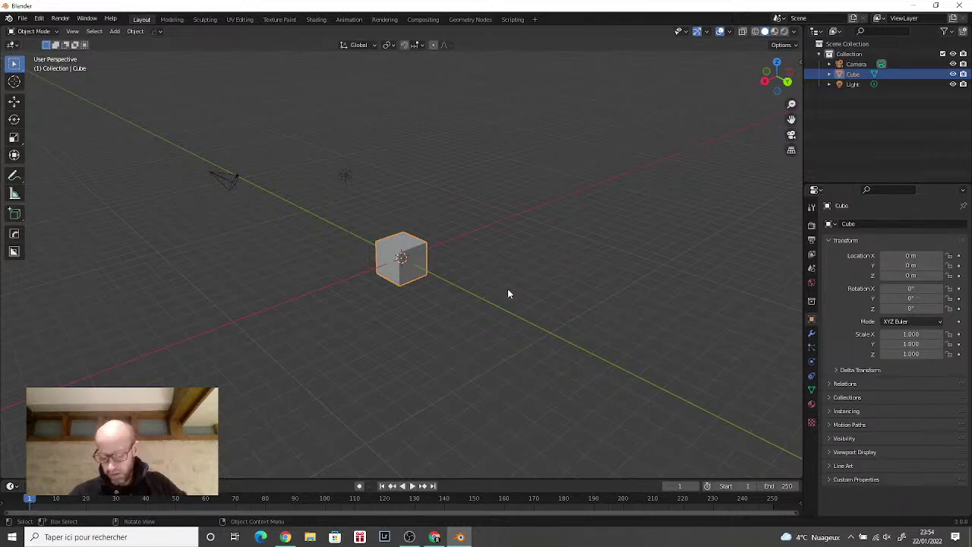
middle_click_drag(508, 294, 550, 295)
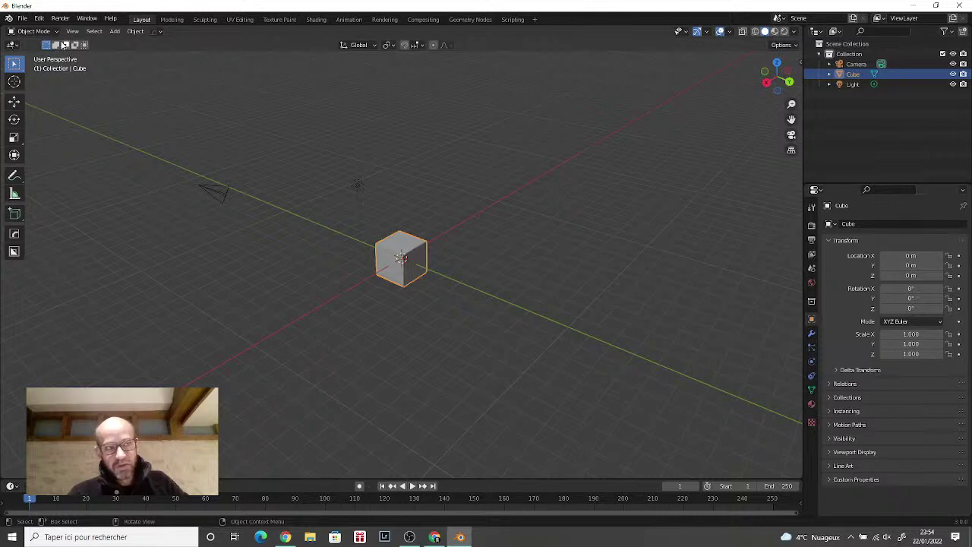
Step: Put the default cube in Edit Mode, try face selection, and return to vertex selection
left_click(56, 32)
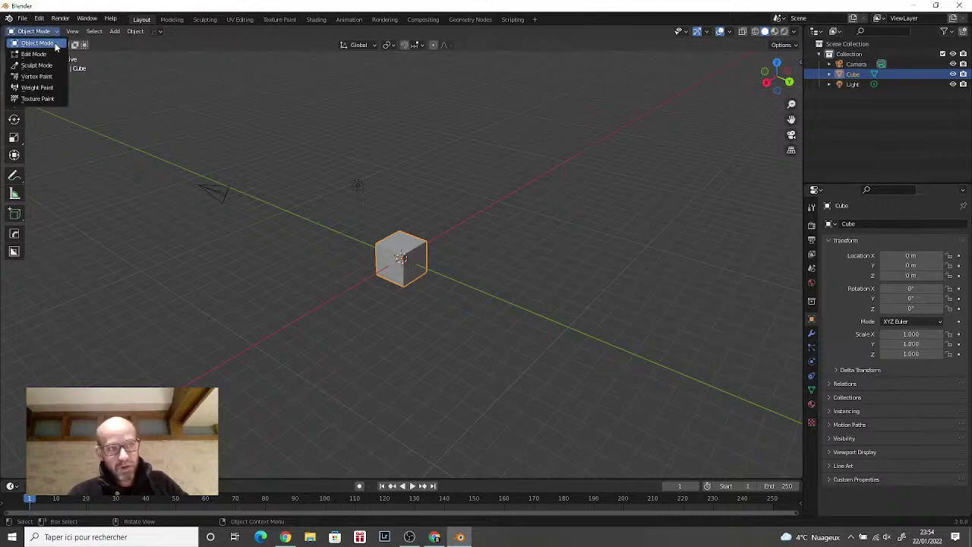
left_click(55, 55)
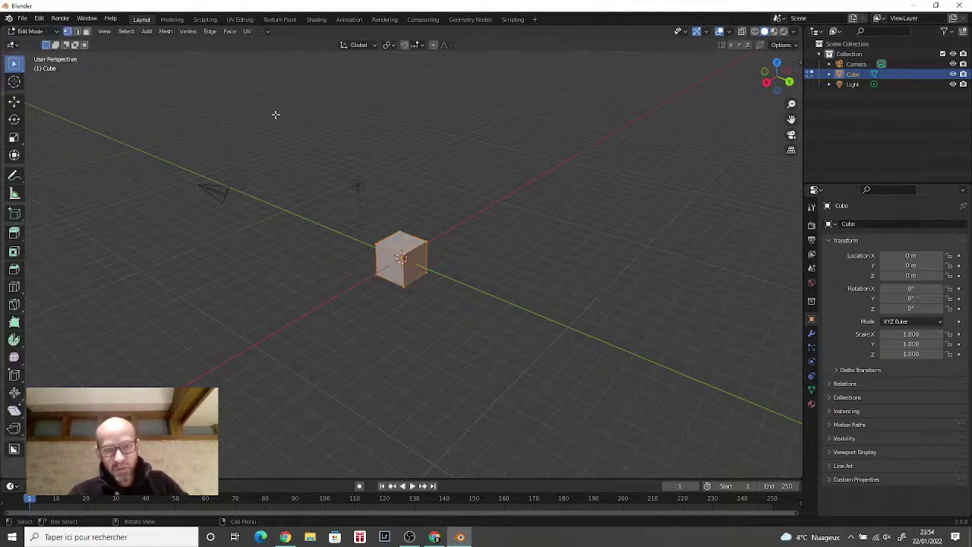
scroll(356, 227, "up", 7)
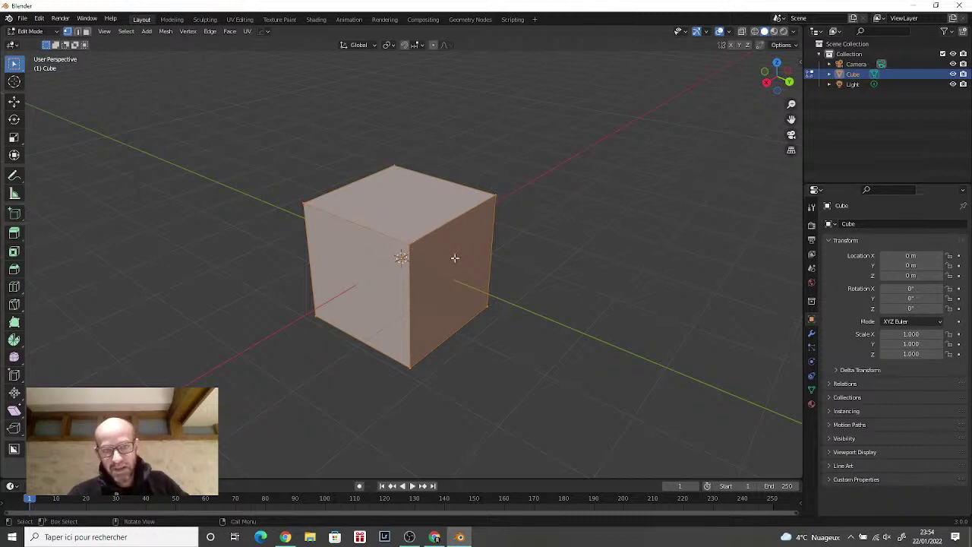
left_click(86, 32)
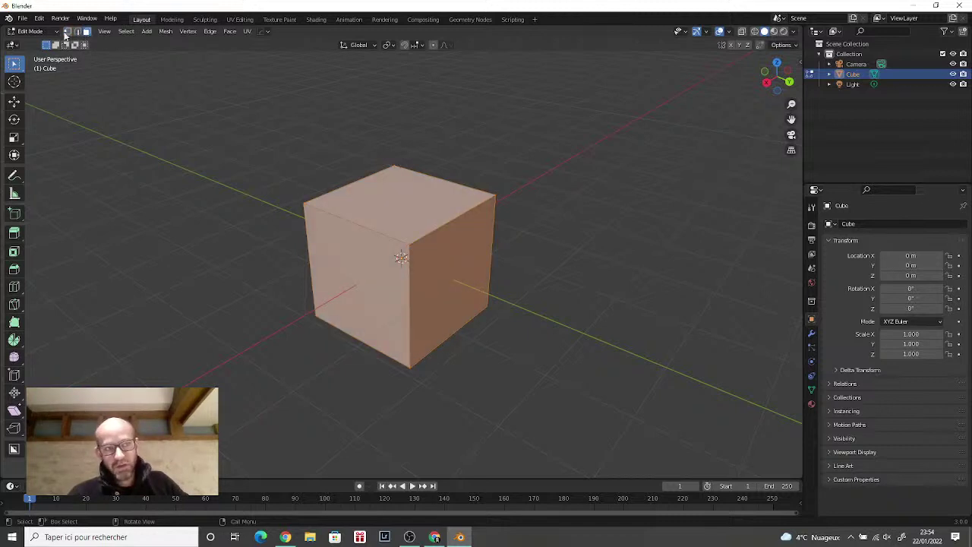
left_click(68, 32)
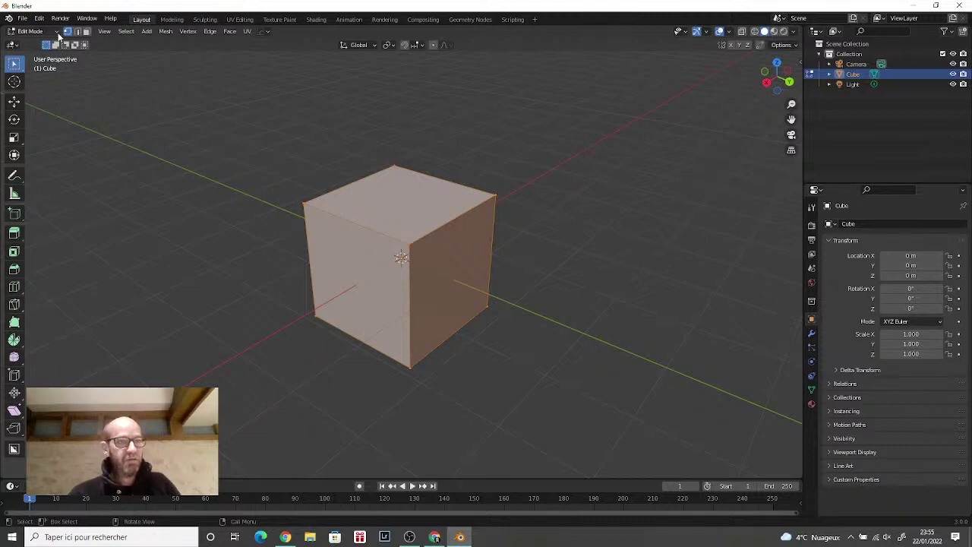
Step: Switch the cube to Sculpt Mode to view the sculpting brushes, and return it to Object Mode
left_click(56, 31)
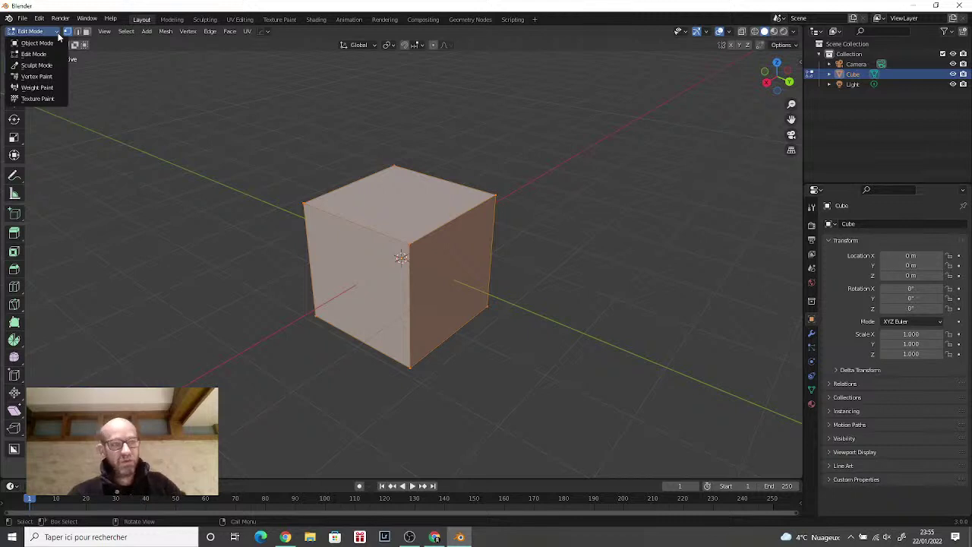
left_click(37, 66)
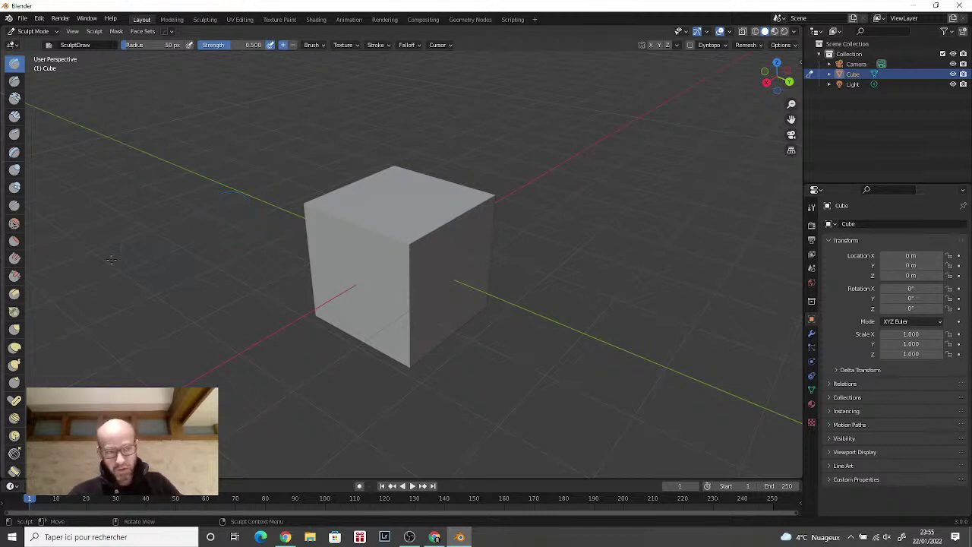
scroll(21, 357, "down", 2)
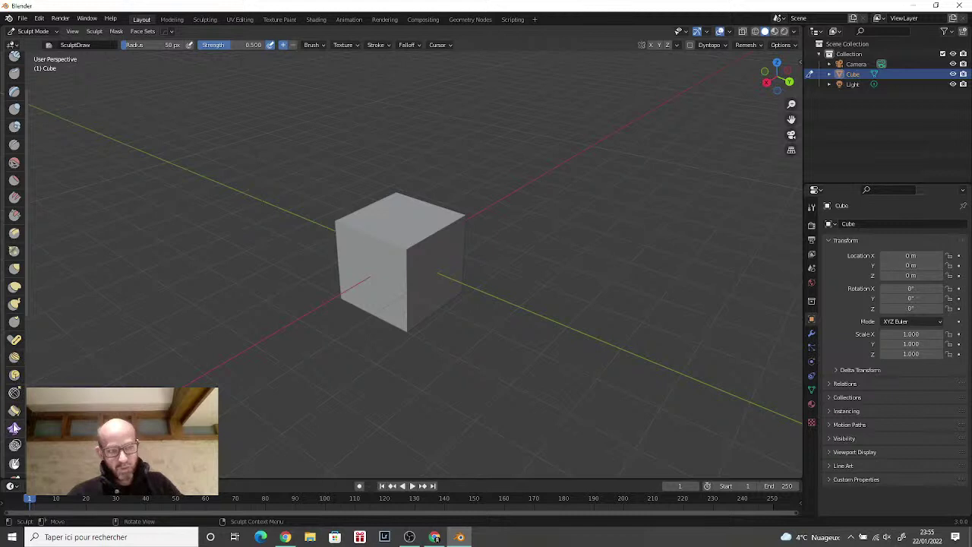
scroll(91, 339, "up", 2)
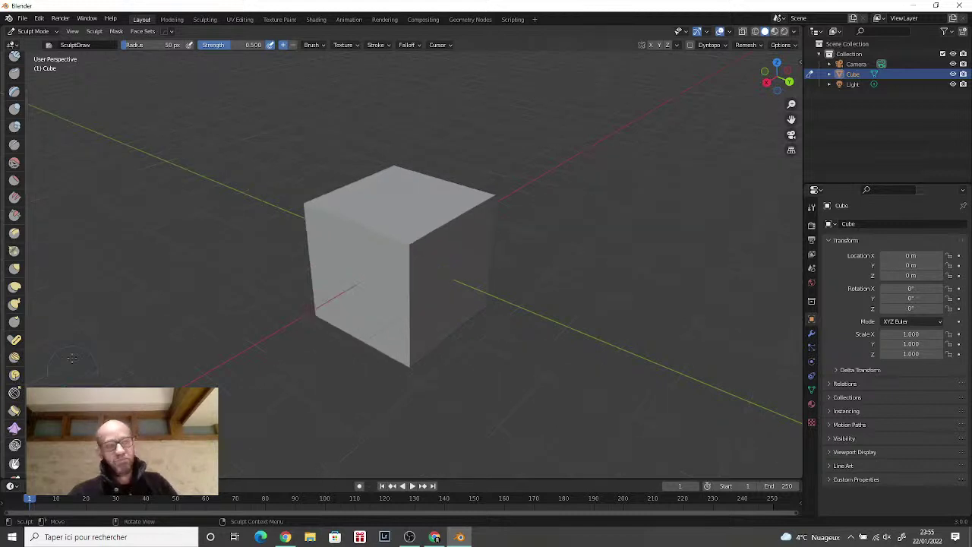
left_click(51, 31)
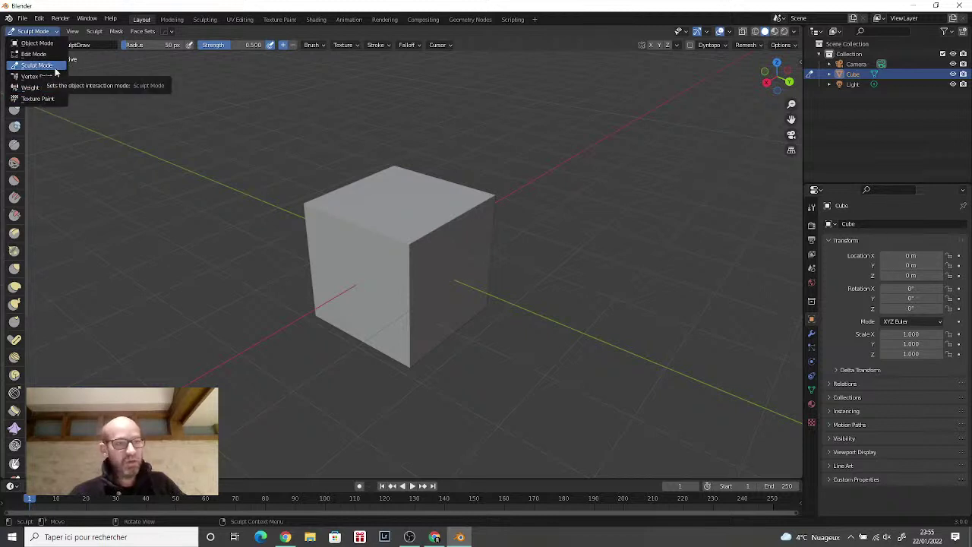
left_click(57, 43)
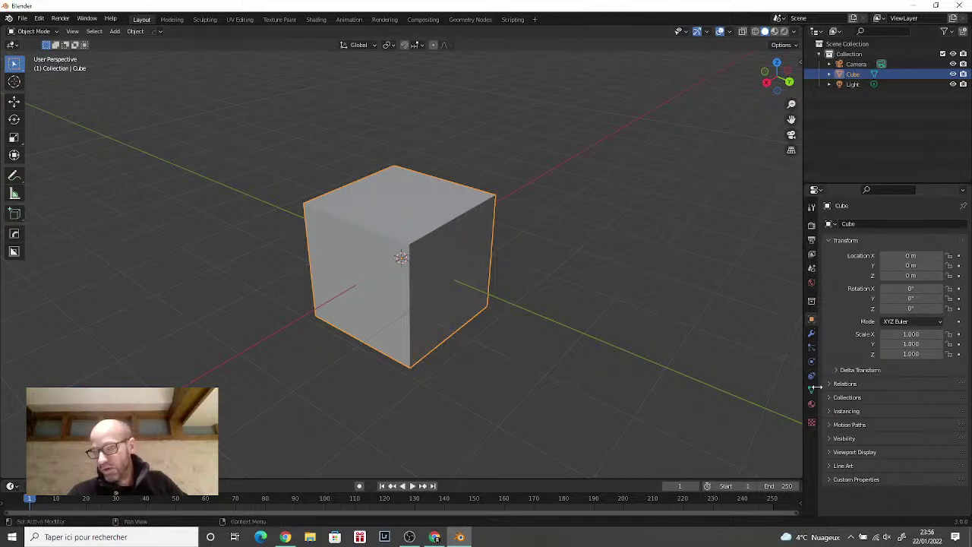
Step: Look through the modifiers available for the cube without adding one, and display its object data properties
left_click(811, 334)
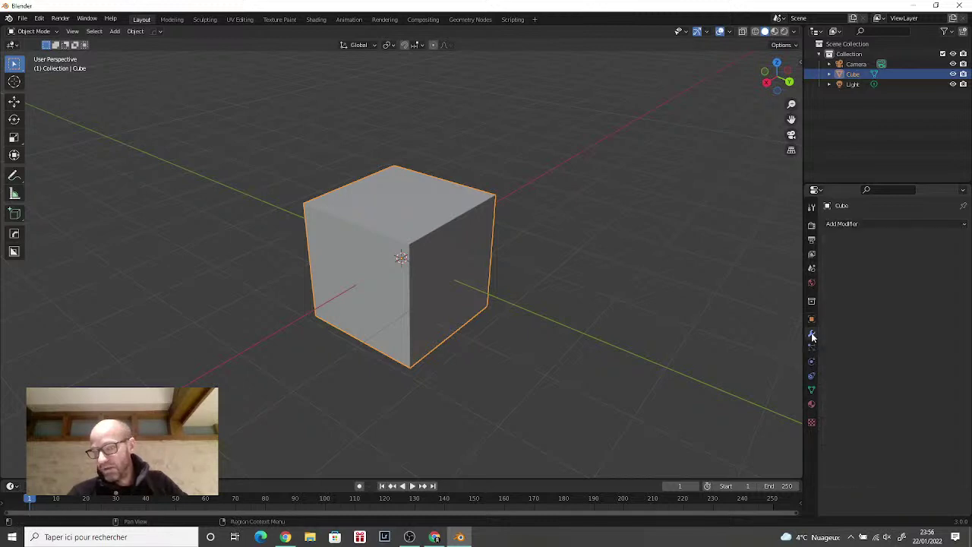
left_click(883, 225)
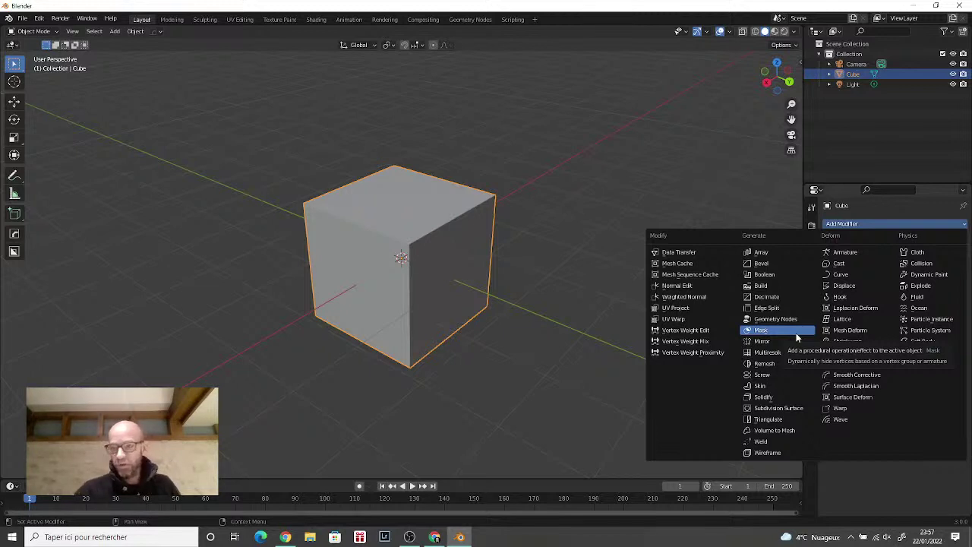
left_click(842, 483)
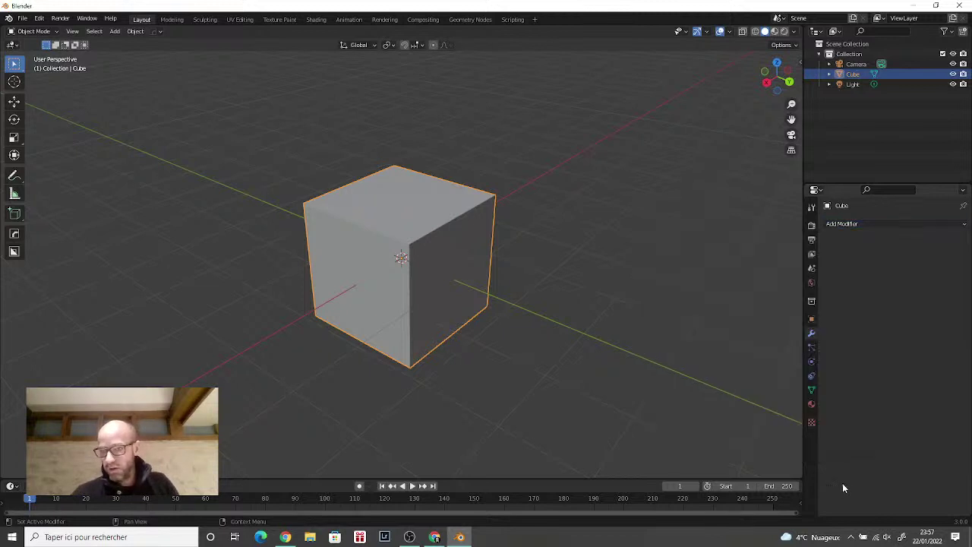
left_click(812, 390)
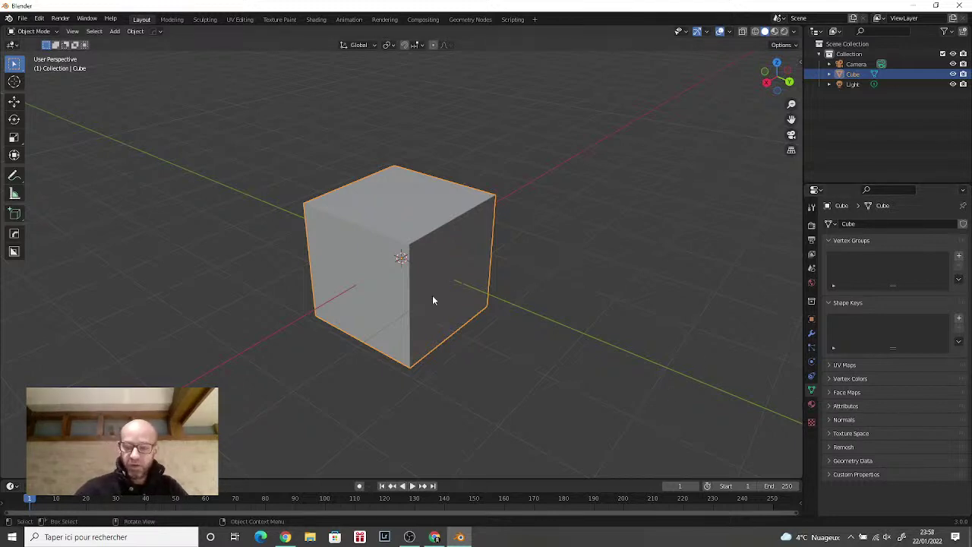
Step: Delete the default cube and show the 3D viewport's sidebar
key("Delete")
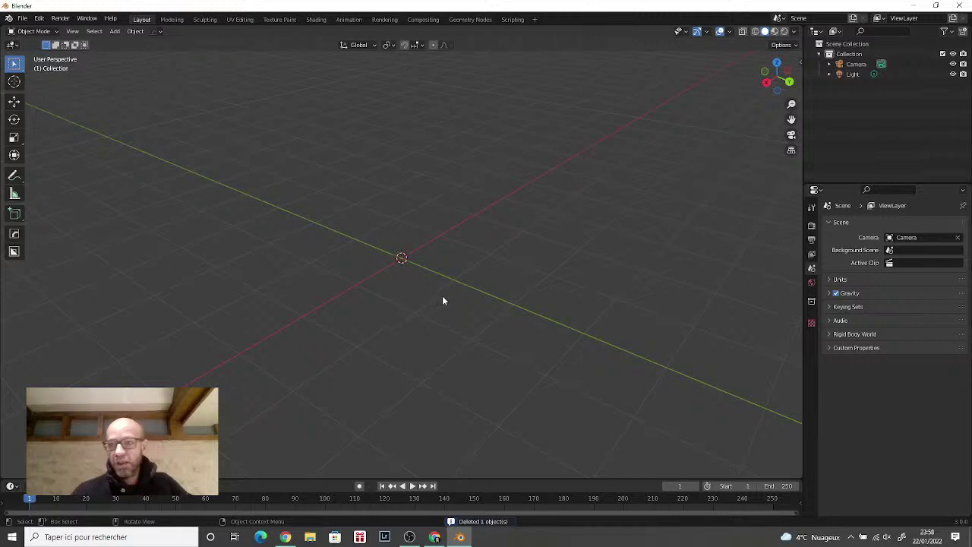
left_click(799, 61)
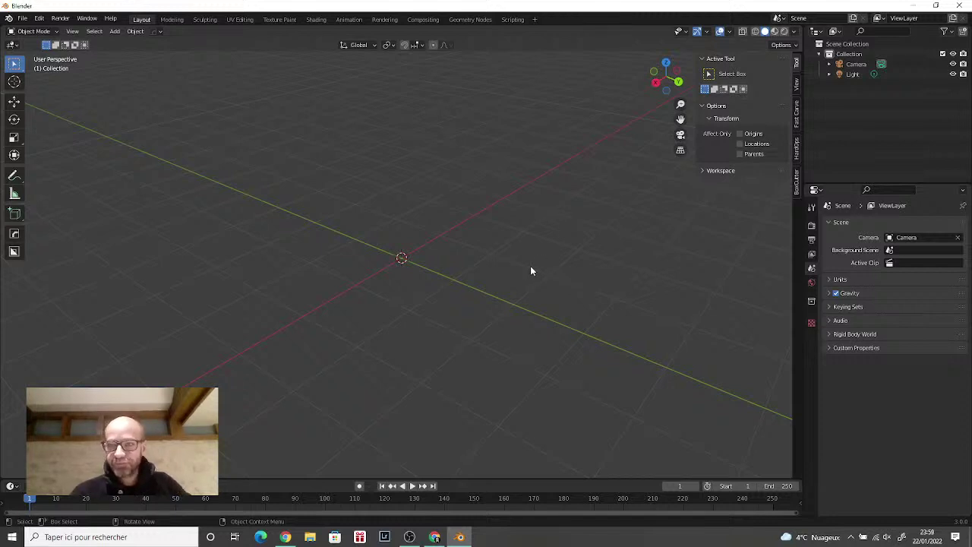
Step: Import Tyre.stl, Rim.stl and front cover.stl together from the Tigercat Main wheels folder and bring the whole wheel into view
left_click(23, 18)
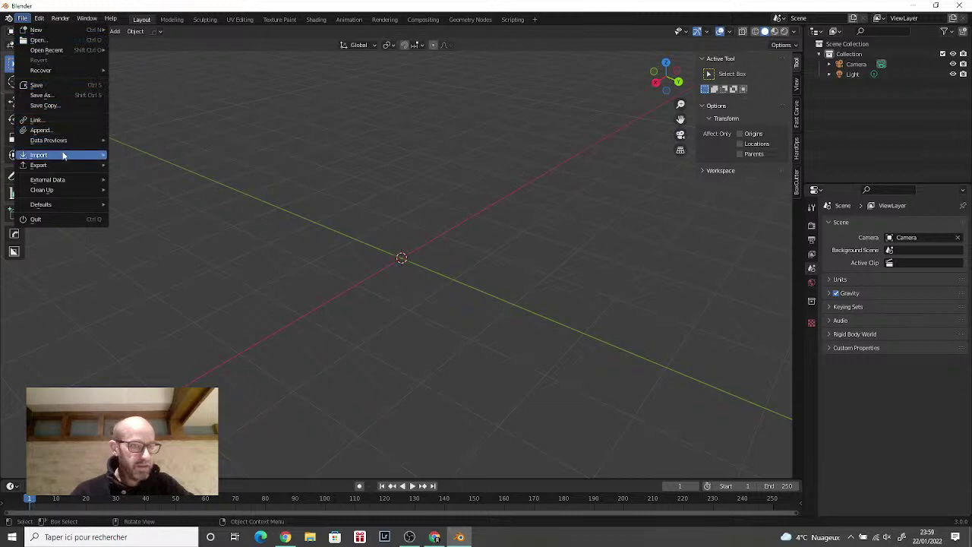
mouse_move(65, 155)
left_click(167, 225)
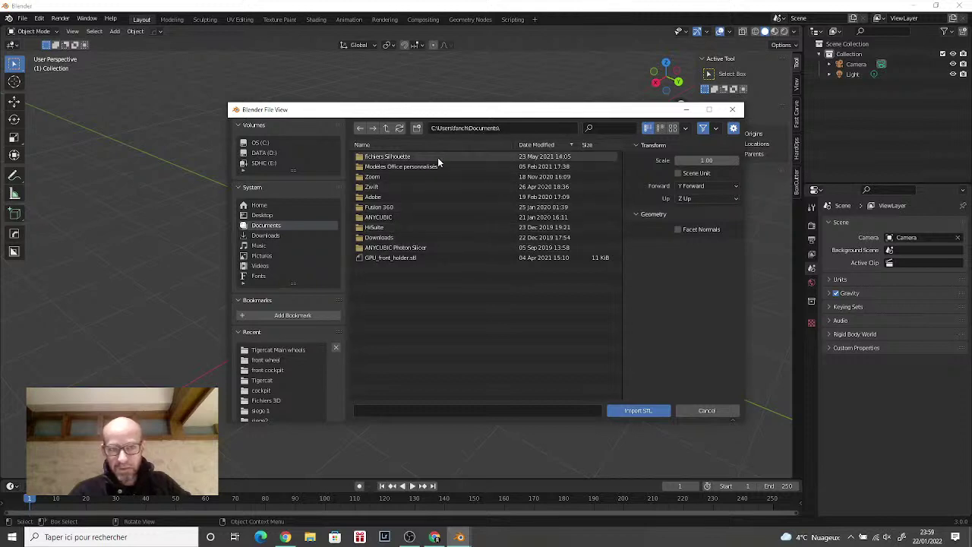
left_click(300, 355)
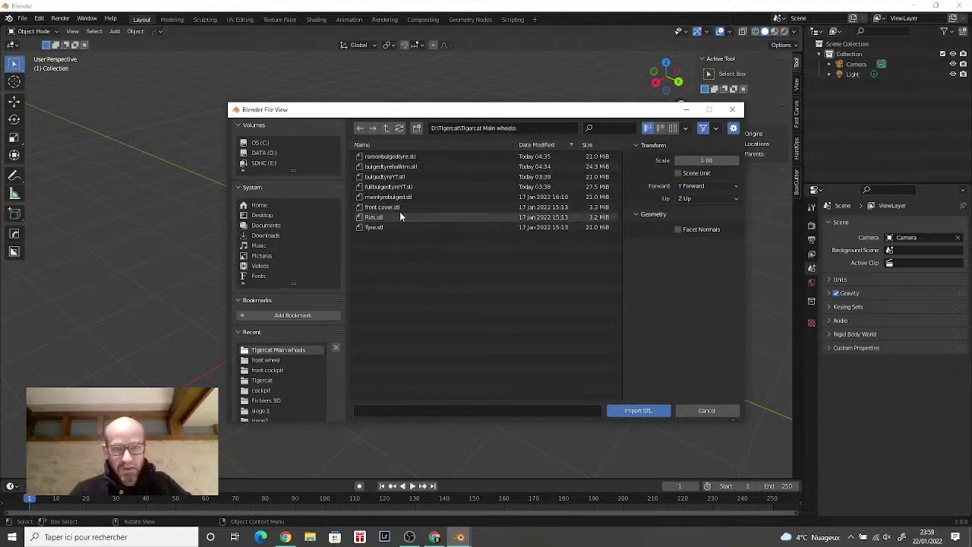
left_click(410, 228)
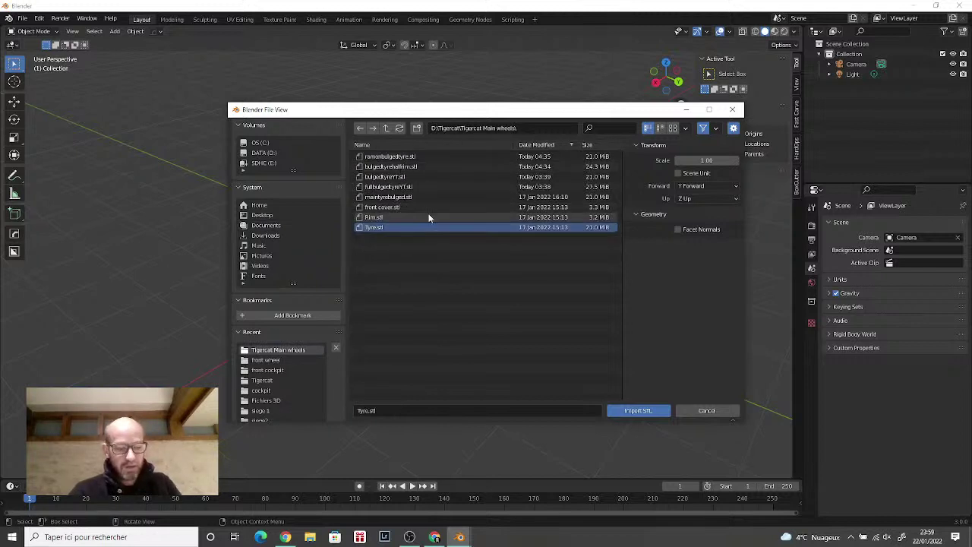
left_click(427, 218, "shift")
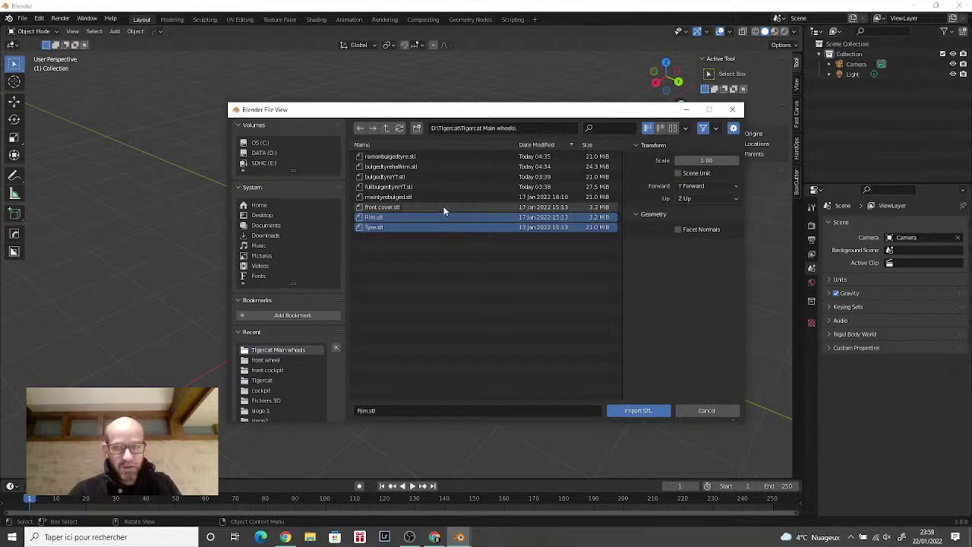
left_click(444, 208, "shift")
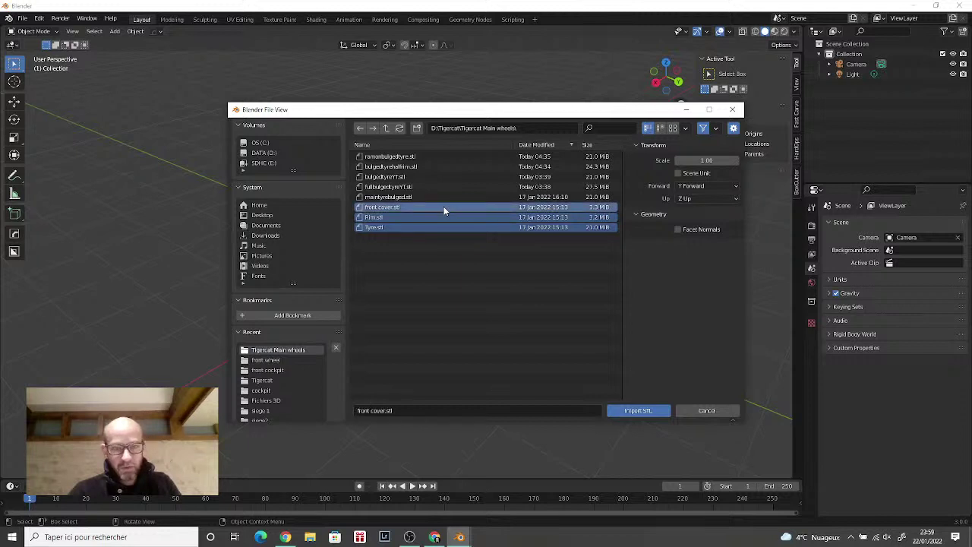
left_click(647, 411)
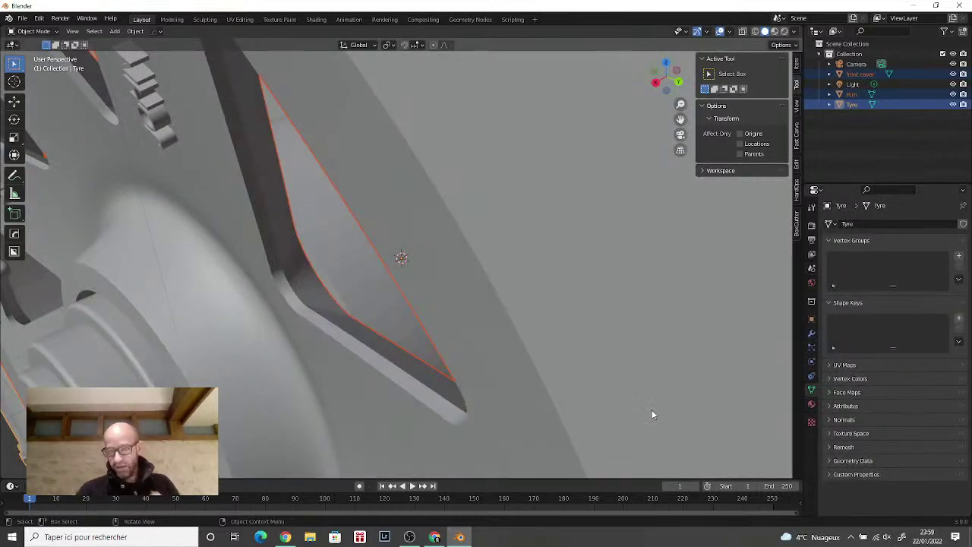
scroll(446, 353, "down", 10)
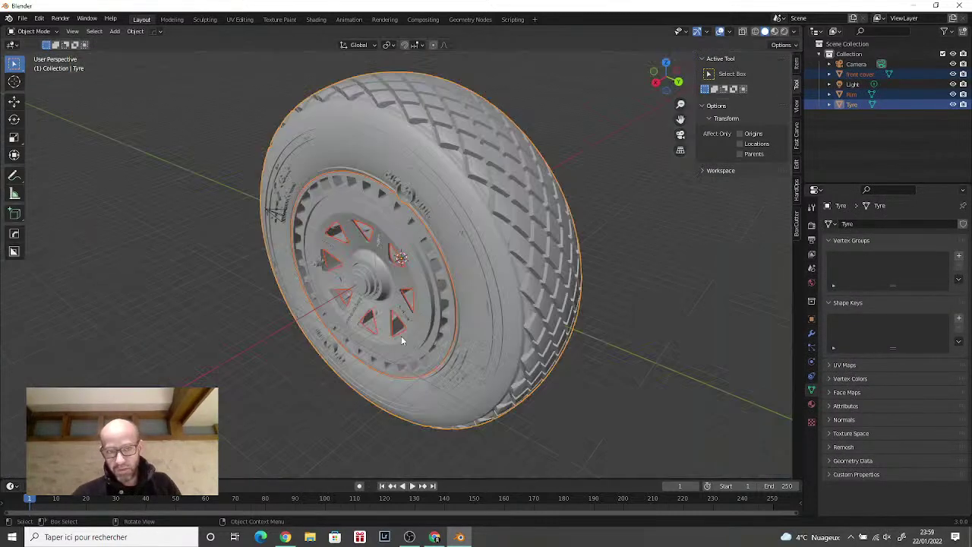
scroll(410, 337, "down", 4)
scroll(464, 391, "up", 3)
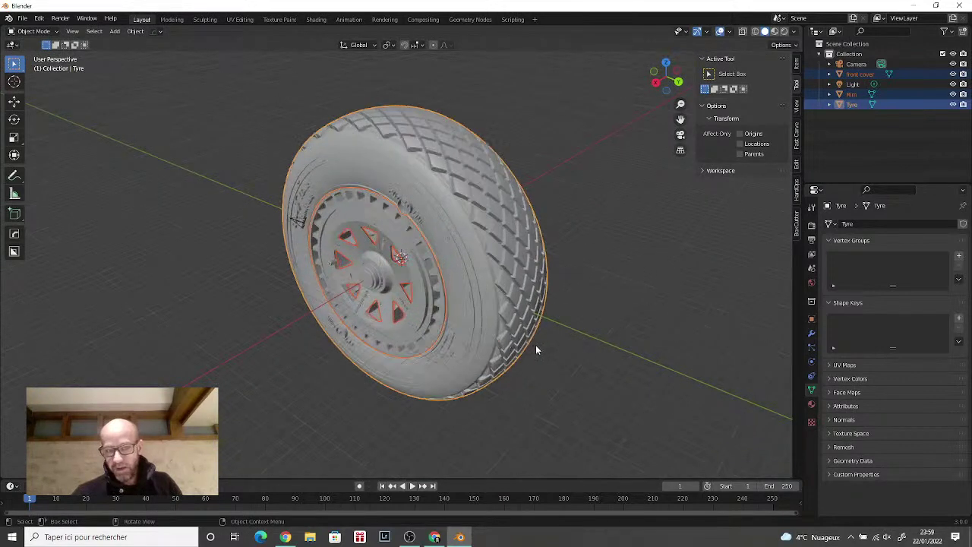
Step: Inspect the imported wheel from both sides and clear the selection of its three parts
middle_click_drag(537, 346, 587, 337)
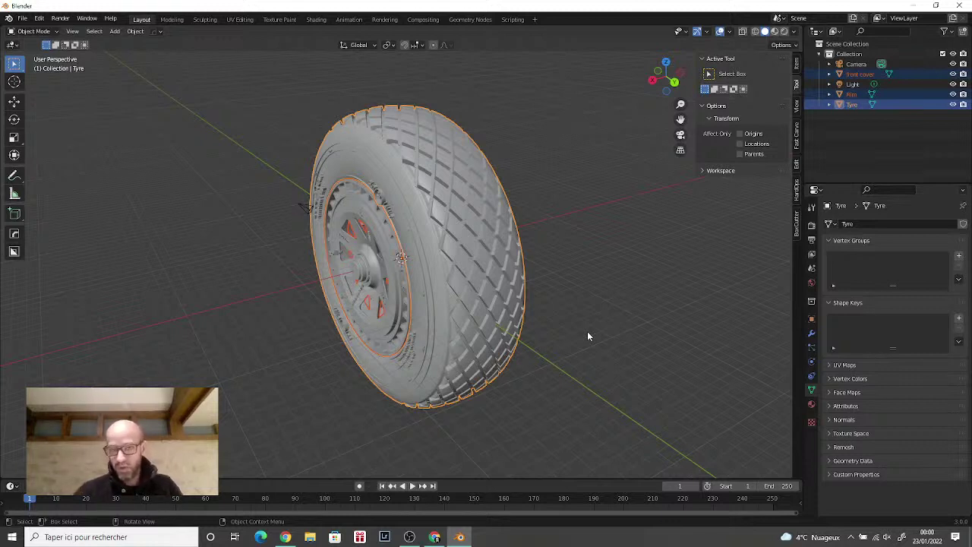
middle_click_drag(555, 375, 678, 341)
left_click(606, 354)
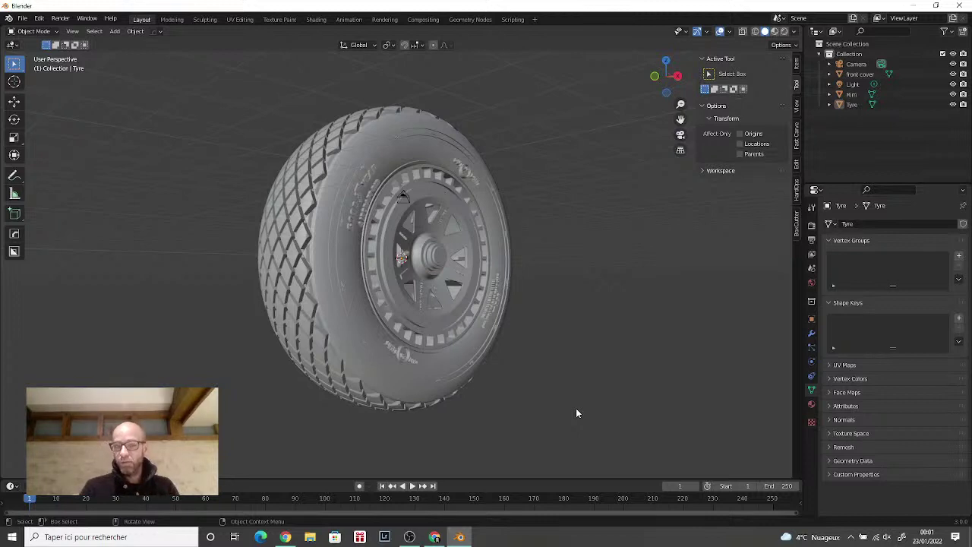
middle_click_drag(578, 410, 587, 341)
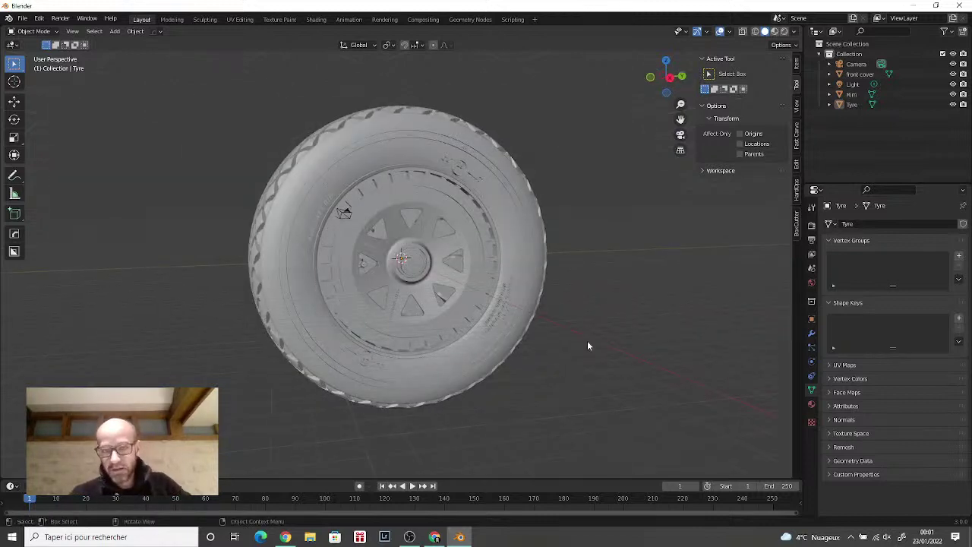
Step: Hide the light, rim, front cover and camera in the viewport so that only the tyre is shown
left_click(953, 84)
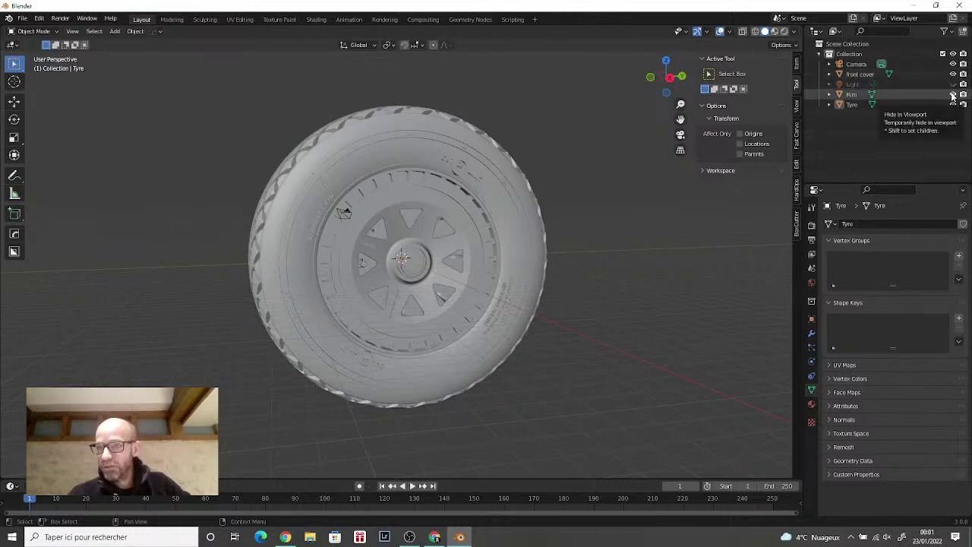
left_click(953, 94)
left_click(953, 104)
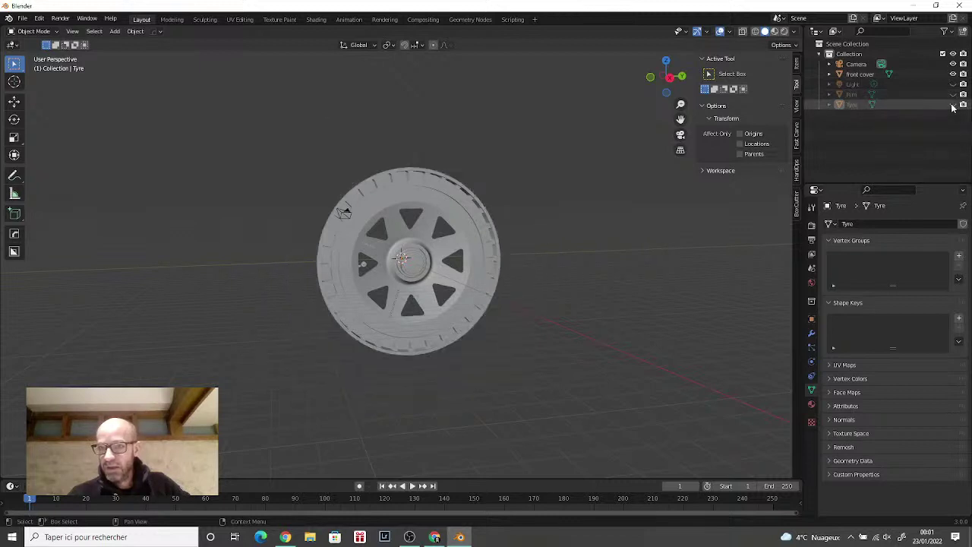
left_click(953, 104)
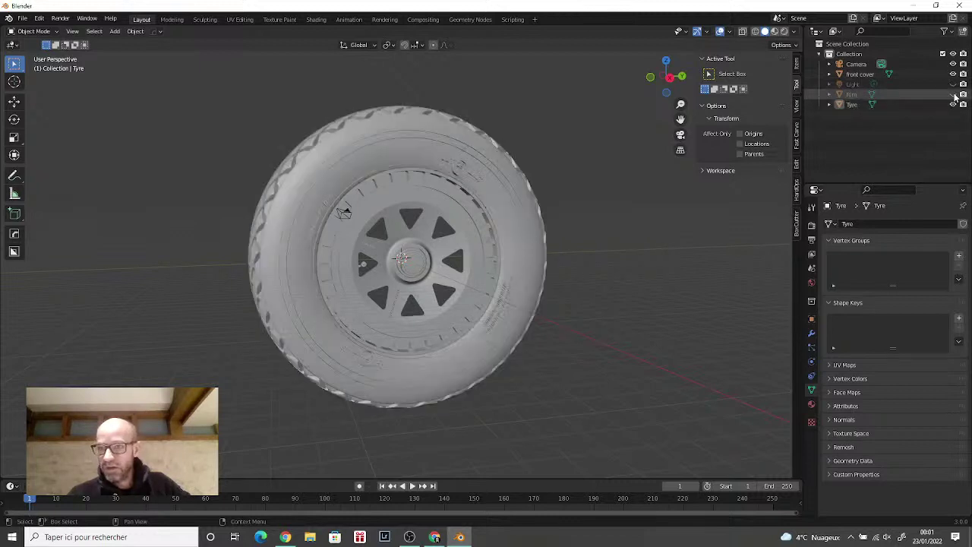
left_click(953, 74)
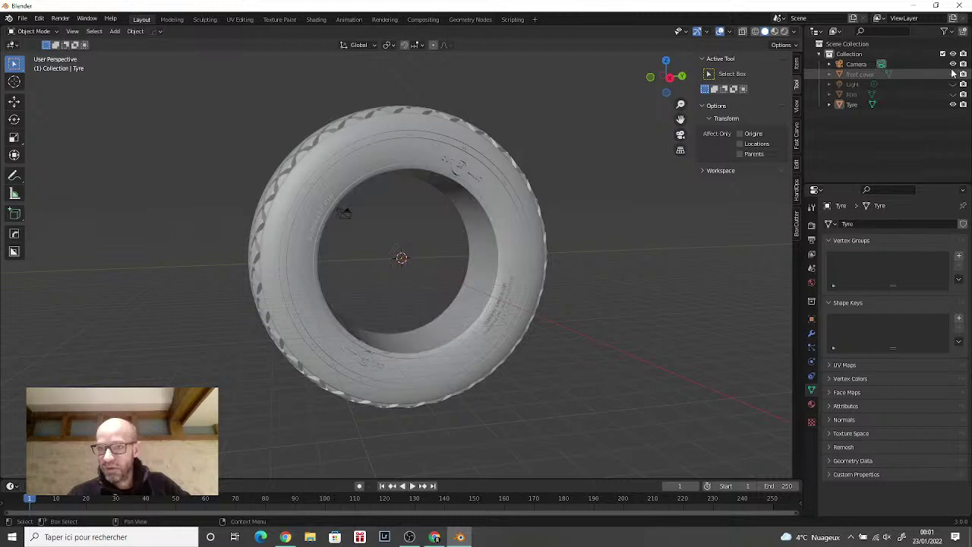
left_click(953, 64)
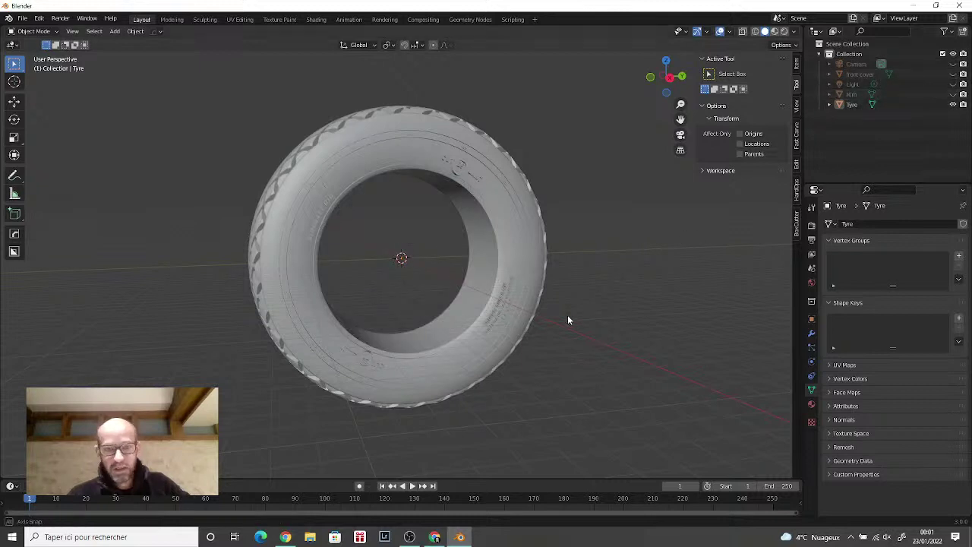
Step: Display the tyre as a wireframe with X-ray enabled, comparing the mesh with X-ray off and on
mouse_move(567, 315)
middle_mouse_down()
mouse_move(609, 306)
mouse_move(537, 319)
mouse_move(574, 325)
mouse_move(551, 311)
middle_mouse_up()
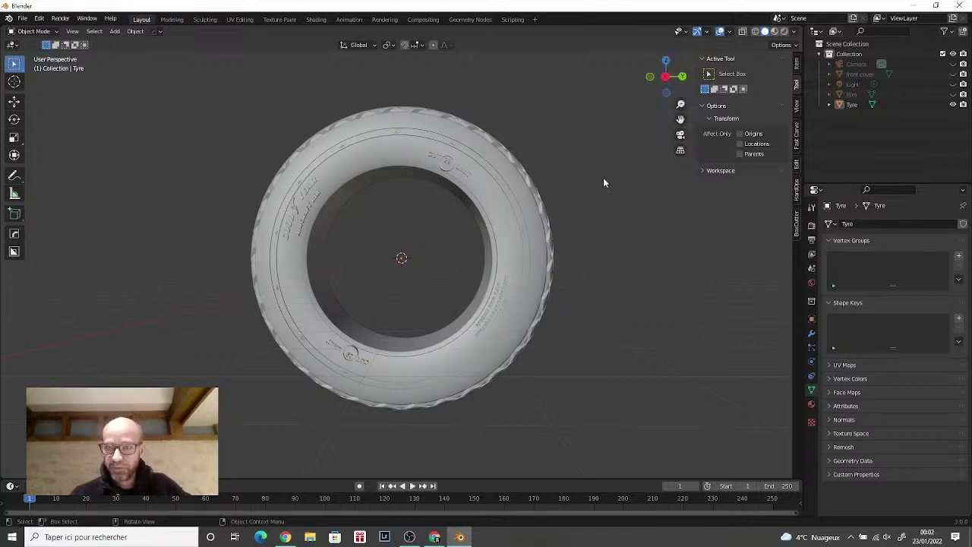
middle_click_drag(602, 178, 648, 218)
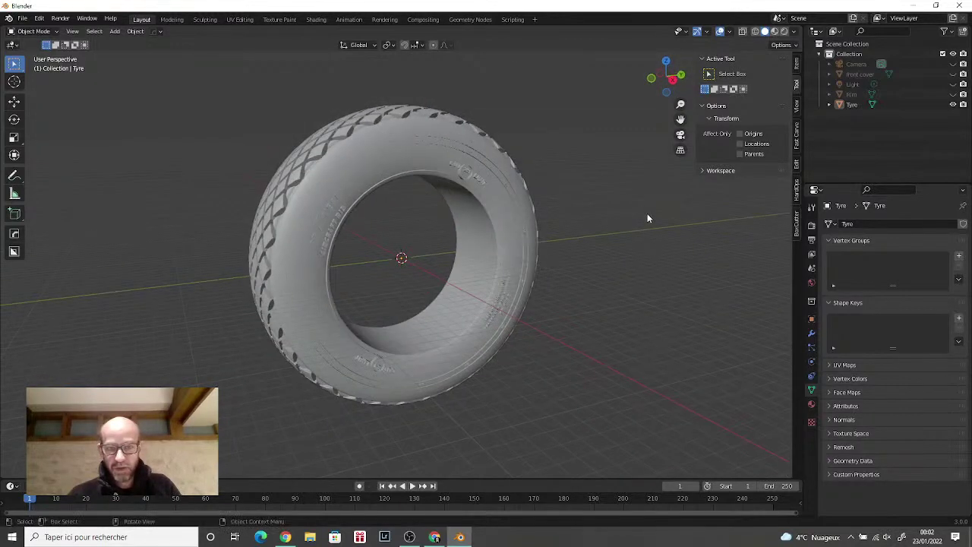
middle_click_drag(640, 271, 630, 306)
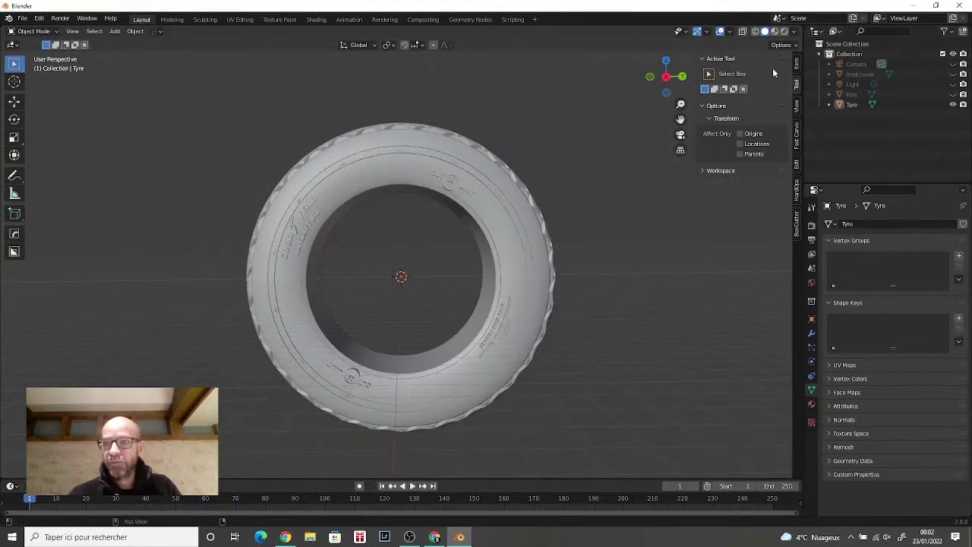
left_click(743, 32)
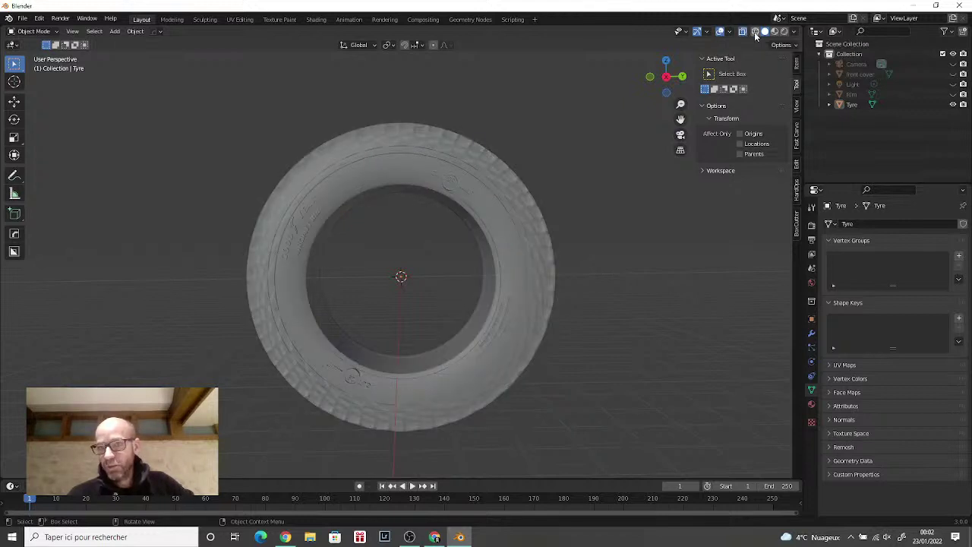
left_click(756, 32)
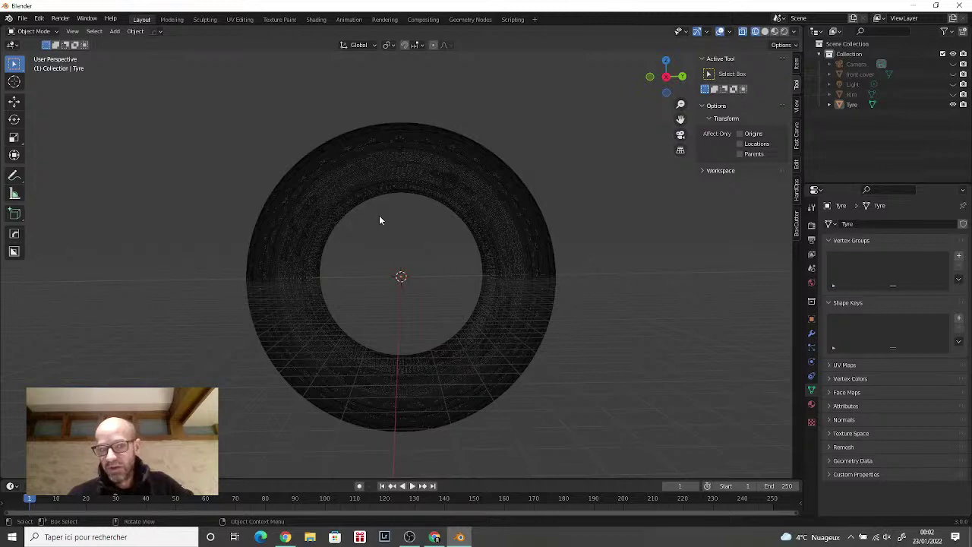
scroll(381, 220, "up", 3)
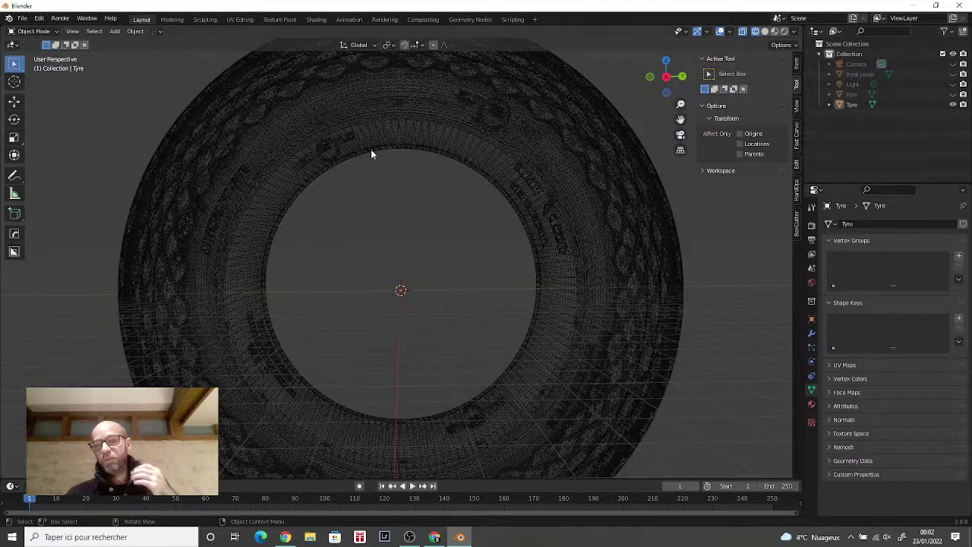
left_click(743, 31)
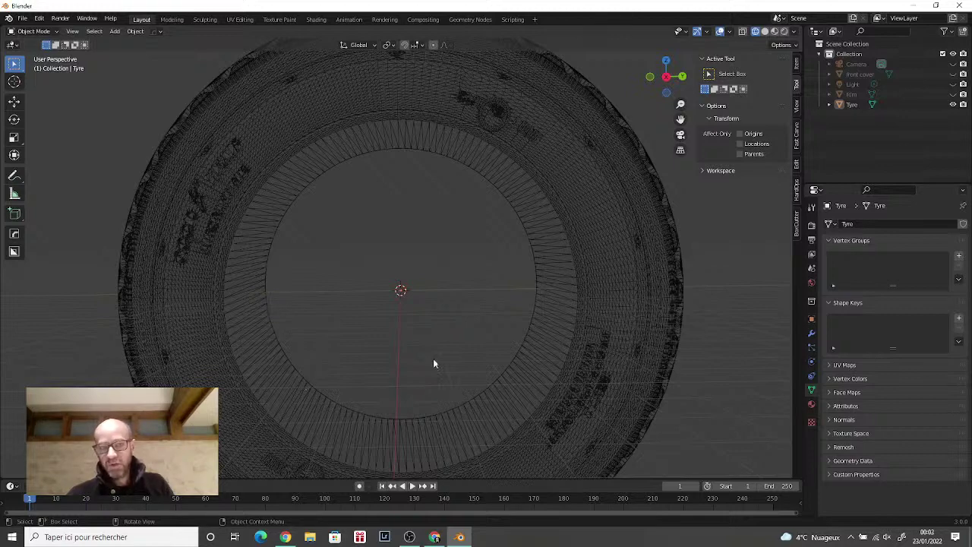
left_click(742, 32)
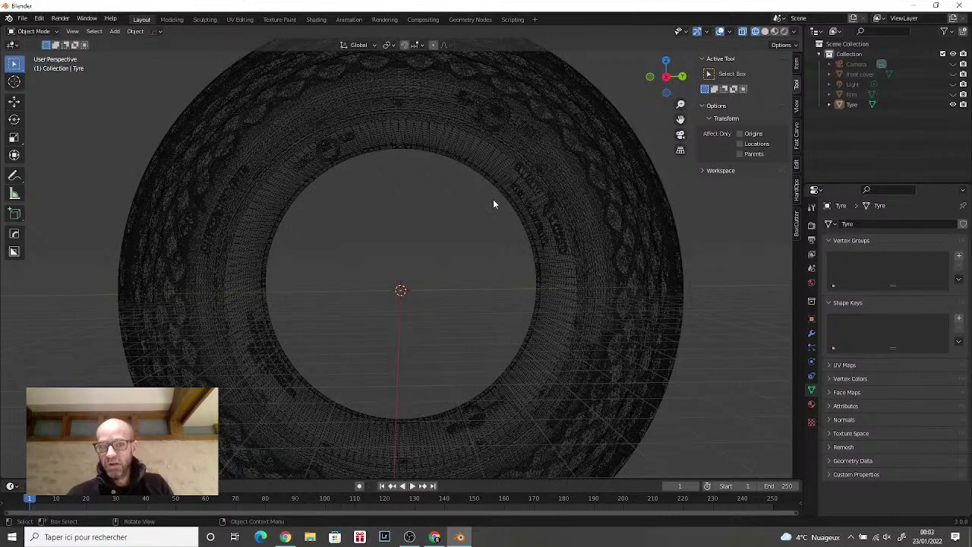
Step: Switch to the right orthographic view and frame the tyre's inner opening
left_click(667, 77)
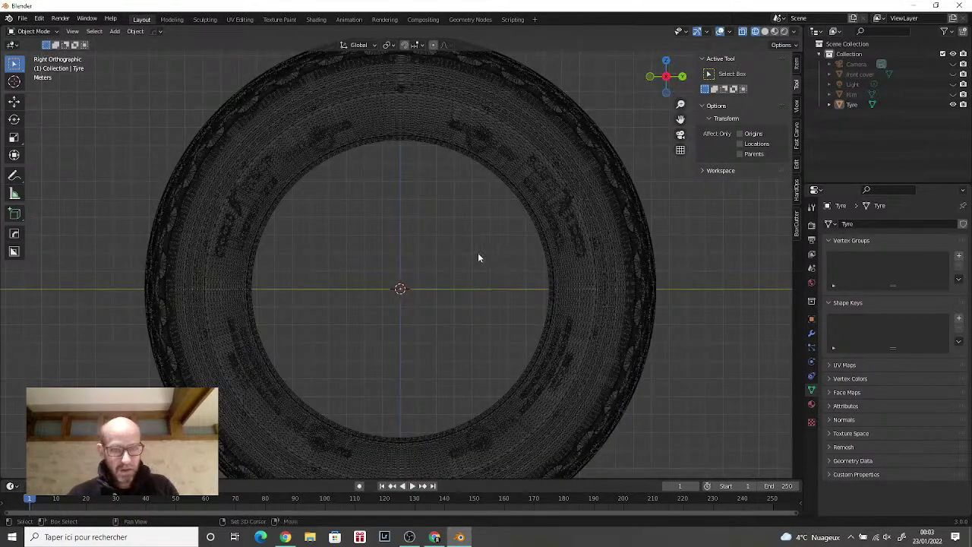
scroll(477, 257, "down", 2)
scroll(495, 216, "up", 2)
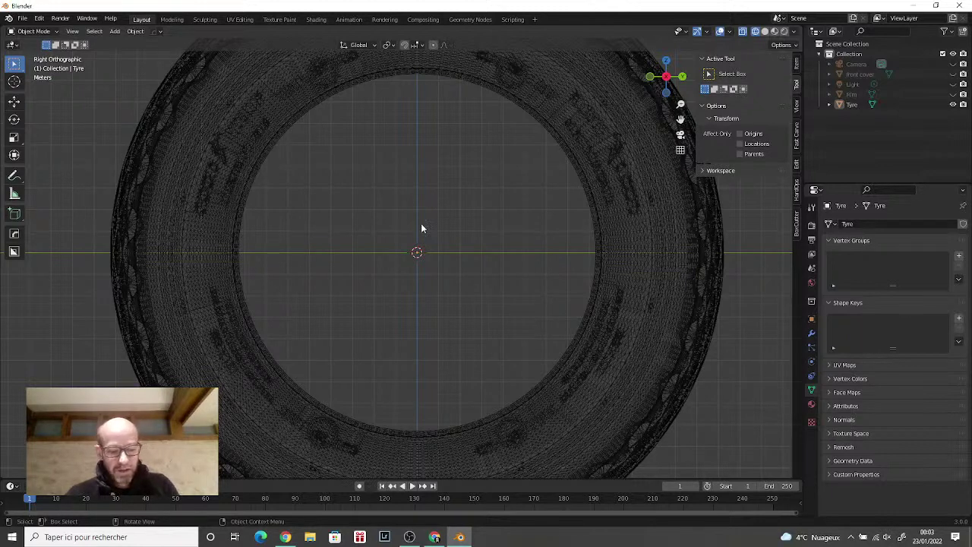
scroll(422, 228, "up", 1)
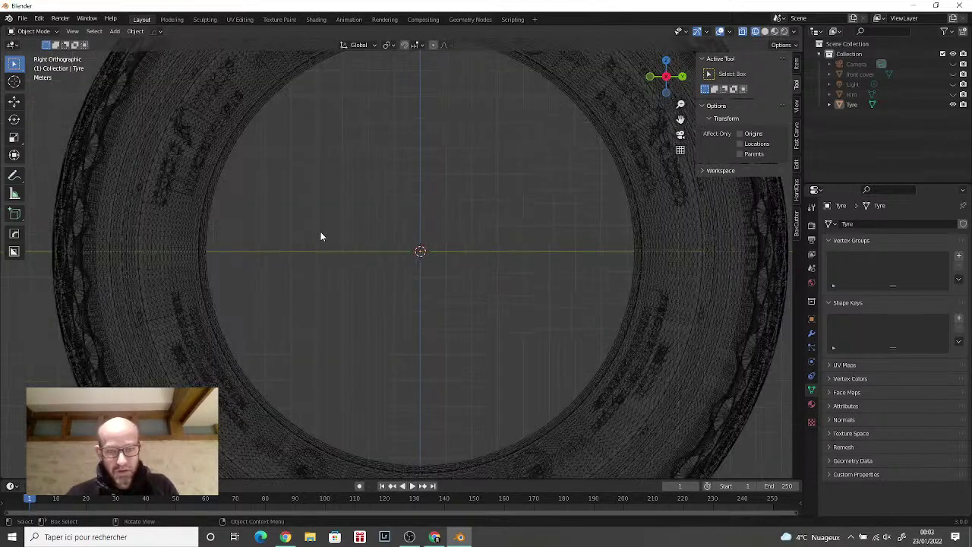
scroll(321, 237, "down", 2)
scroll(320, 237, "up", 1)
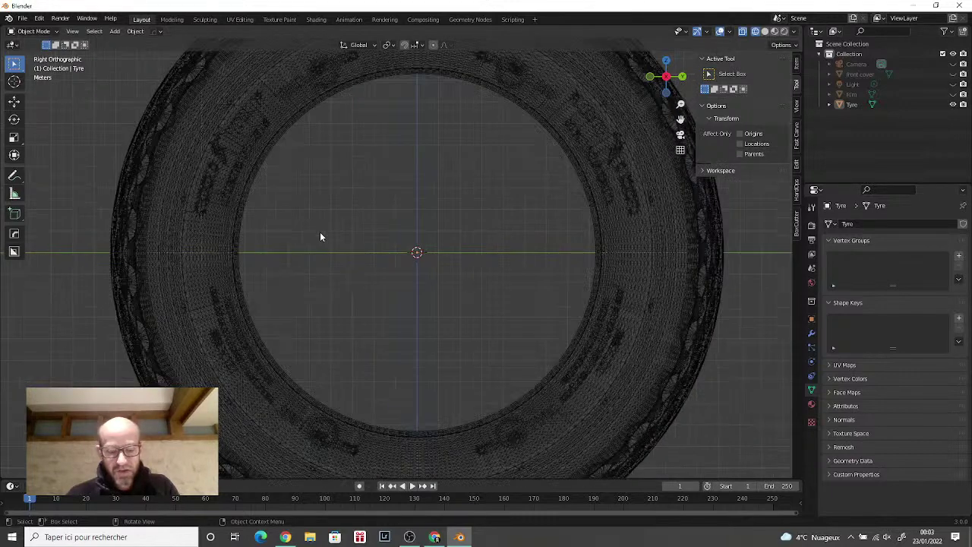
key("c")
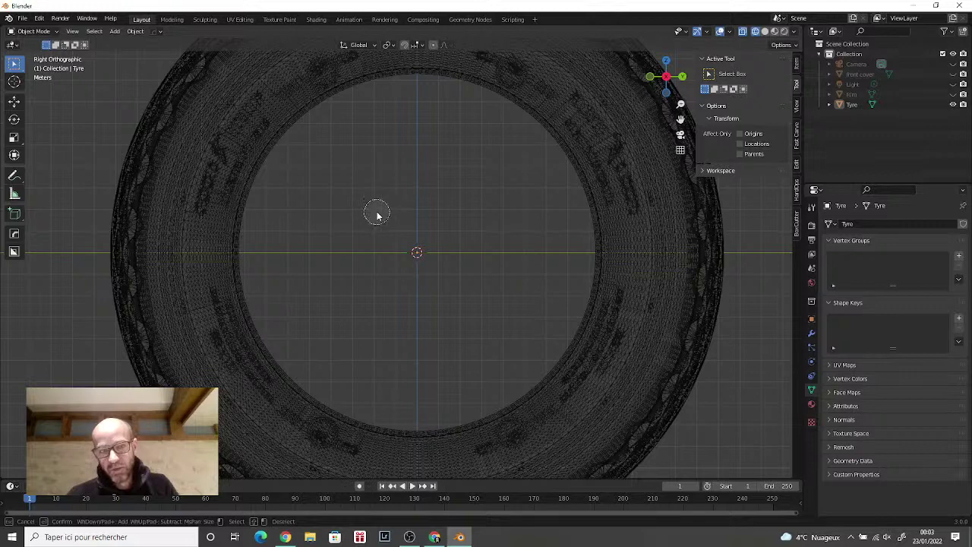
scroll(363, 210, "down", 3)
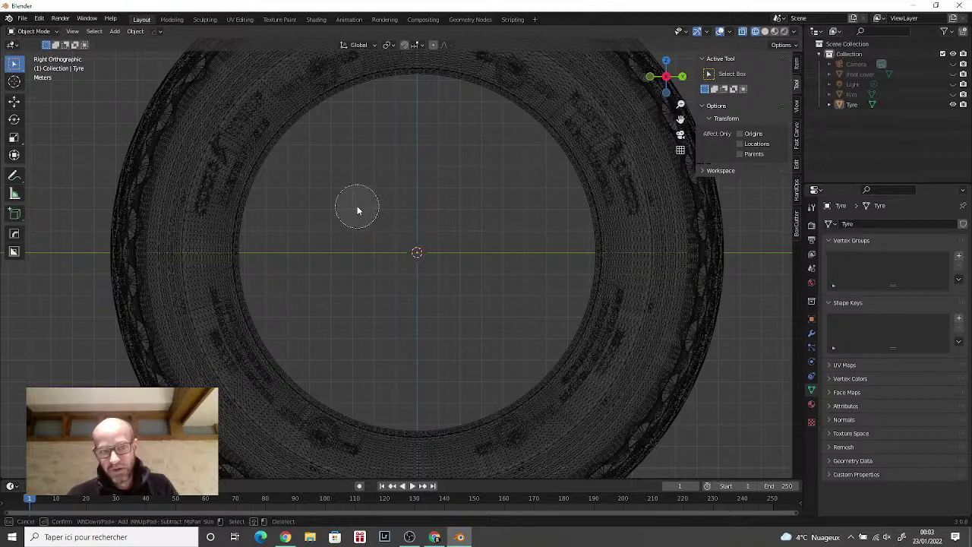
scroll(357, 209, "down", 1)
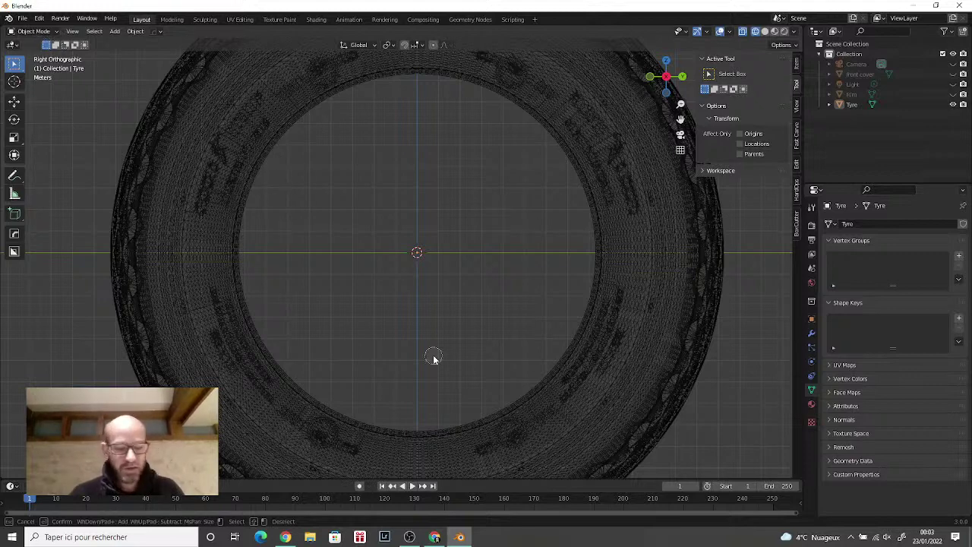
Step: Put the tyre into Edit Mode and deselect all of its vertices
left_click(42, 32)
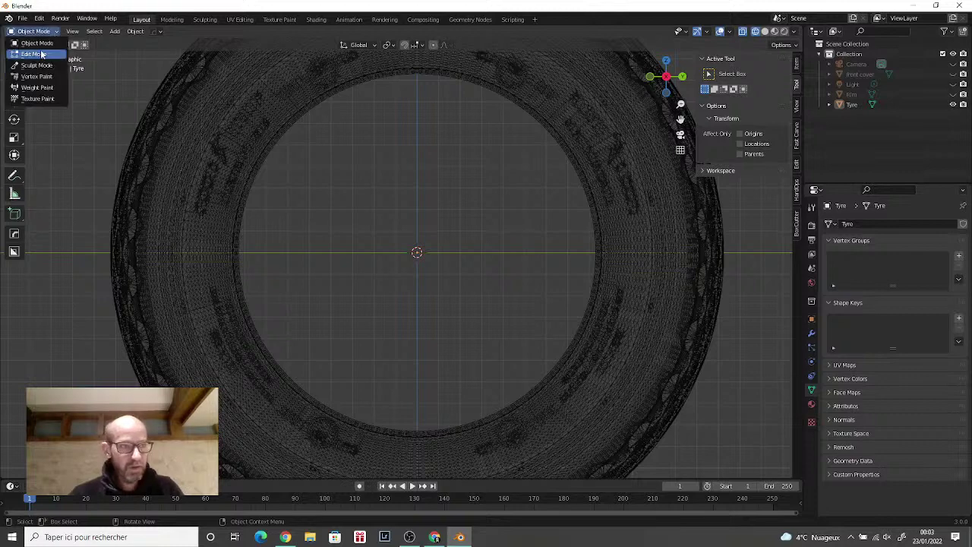
left_click(34, 53)
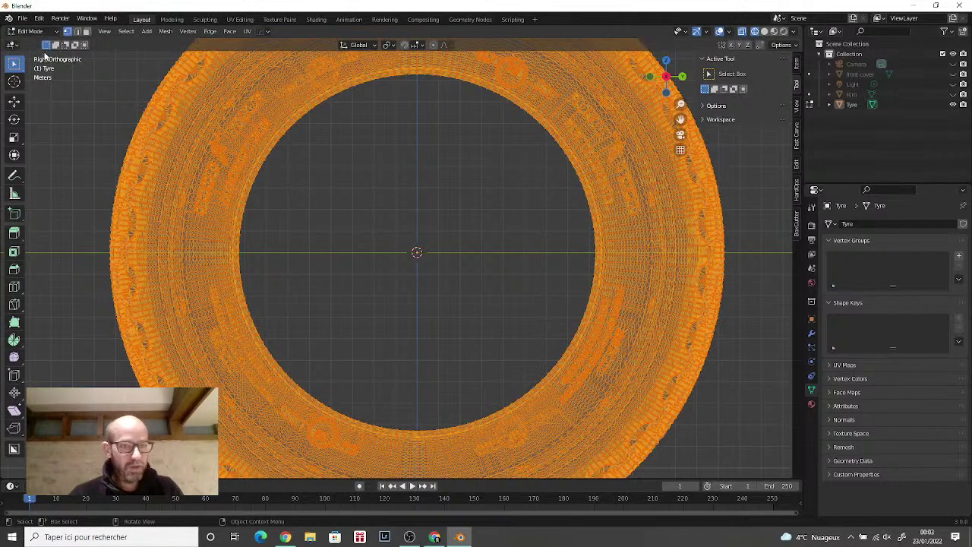
key("alt+a")
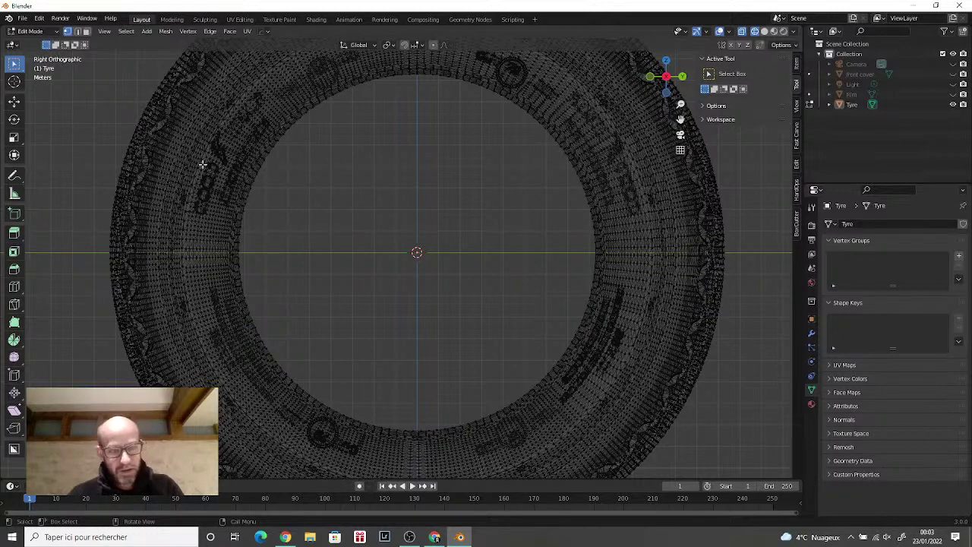
Step: Circle-select the vertices all the way around the tyre's inner opening, through the full width of the mesh
key("c")
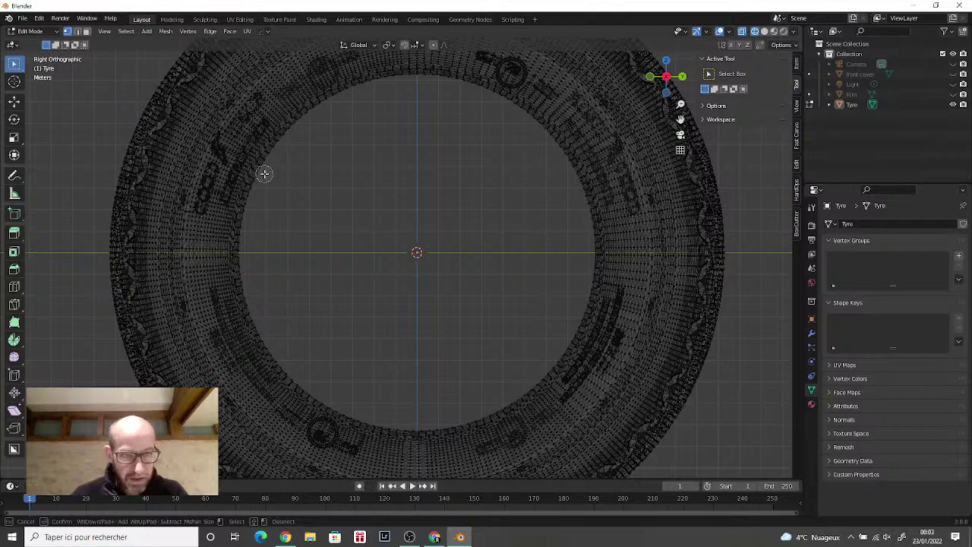
mouse_move(263, 174)
left_mouse_down()
mouse_move(248, 218)
mouse_move(246, 291)
mouse_move(264, 337)
mouse_move(317, 394)
mouse_move(397, 423)
mouse_move(450, 421)
mouse_move(519, 393)
mouse_move(524, 357)
left_mouse_up()
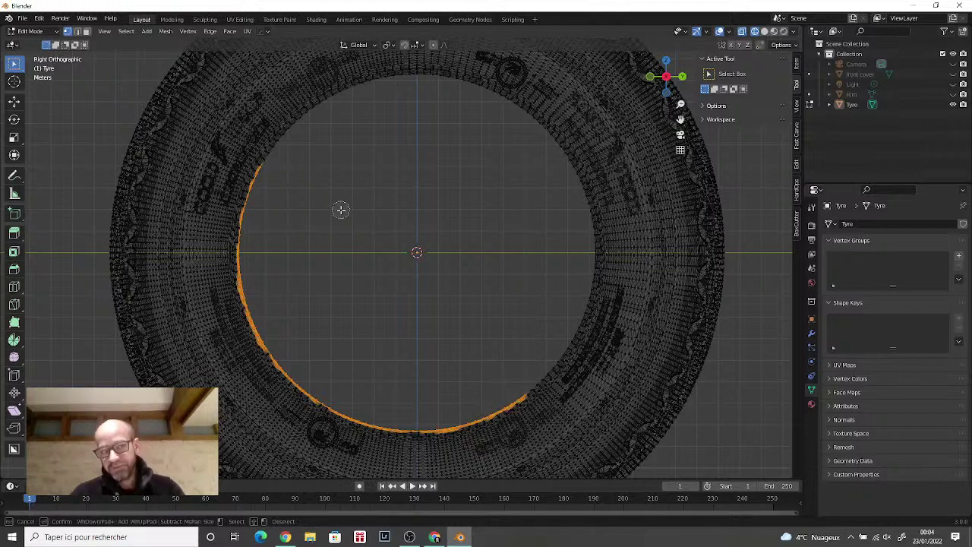
left_click(580, 202)
mouse_move(581, 207)
left_mouse_down()
mouse_move(584, 295)
mouse_move(548, 361)
left_mouse_up()
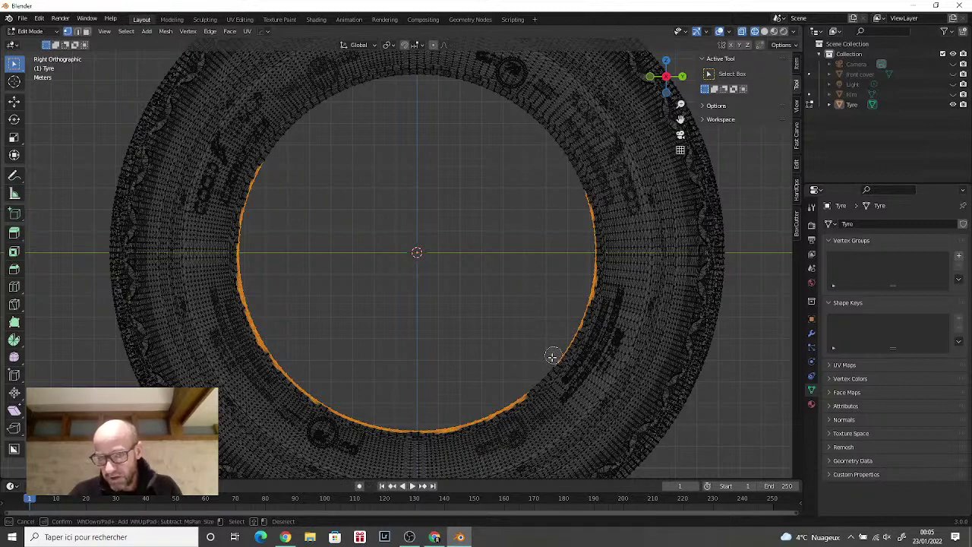
left_click_drag(548, 362, 526, 381)
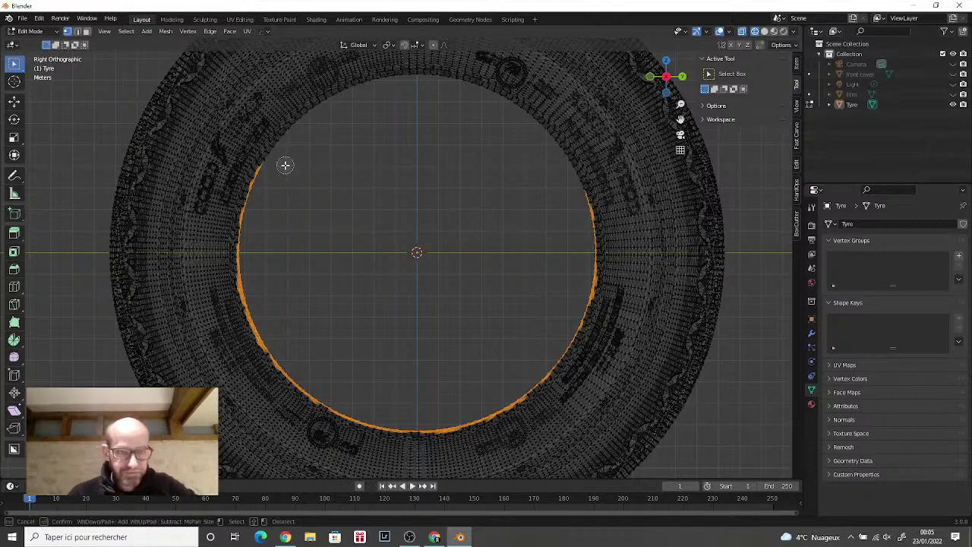
left_click_drag(268, 165, 319, 113)
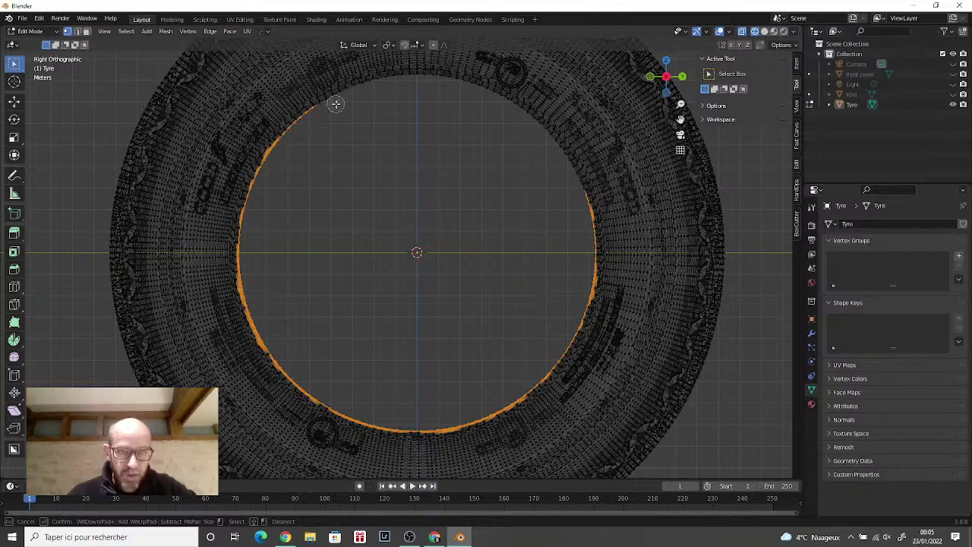
left_click_drag(372, 89, 350, 95)
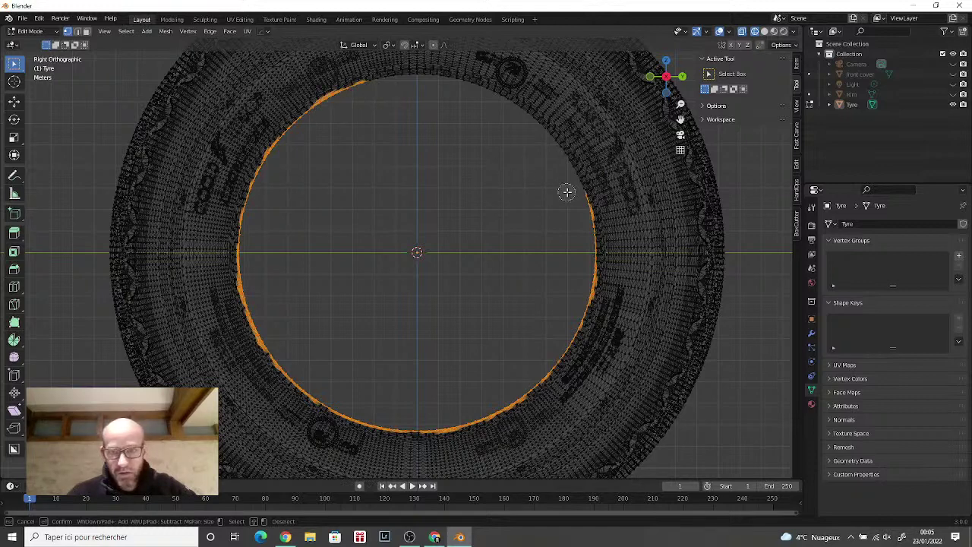
left_click_drag(577, 192, 547, 142)
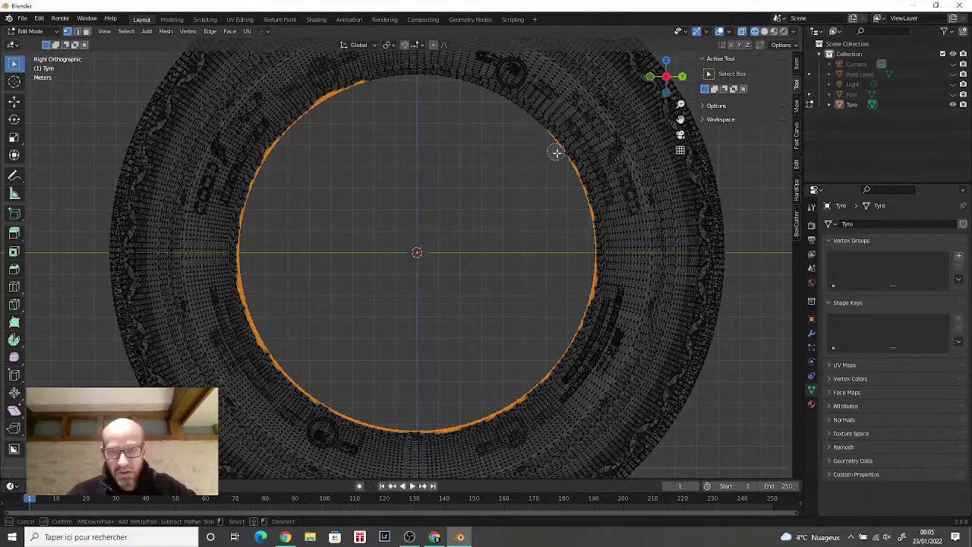
left_click(500, 101)
left_click_drag(502, 102, 524, 118)
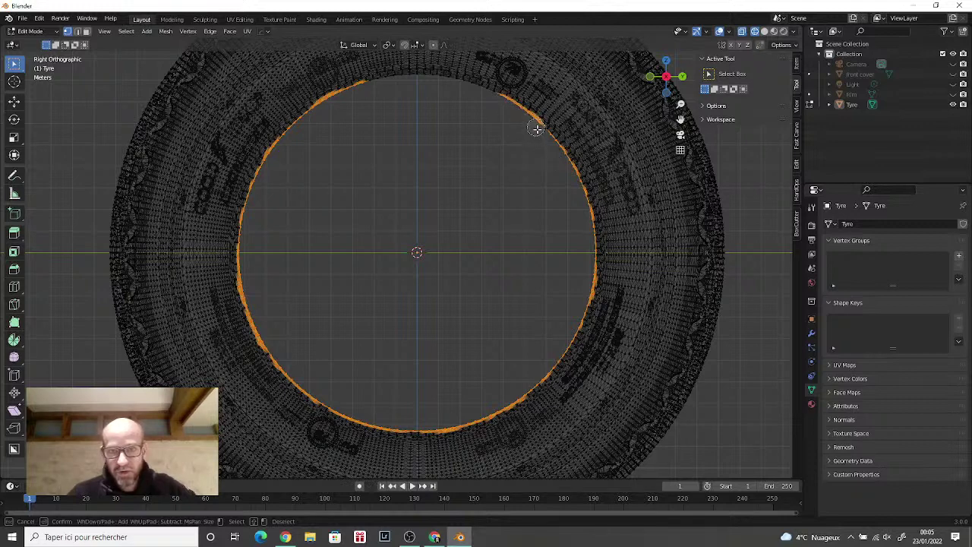
mouse_move(465, 103)
left_mouse_down()
mouse_move(445, 86)
mouse_move(490, 92)
mouse_move(419, 83)
mouse_move(437, 81)
mouse_move(428, 79)
mouse_move(375, 85)
mouse_move(409, 79)
left_mouse_up()
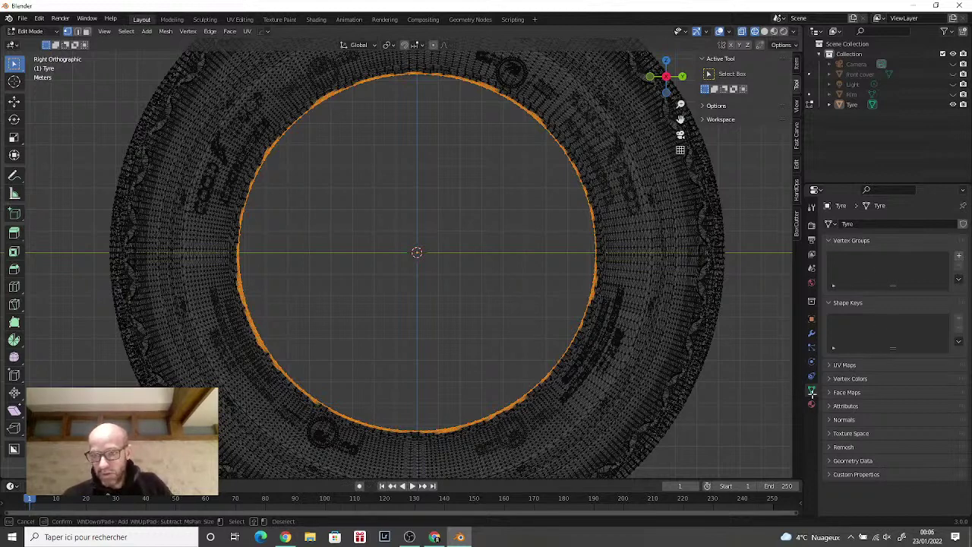
Step: End the circle selection and add a vertex group named "PIN Group" to the tyre
key("Escape")
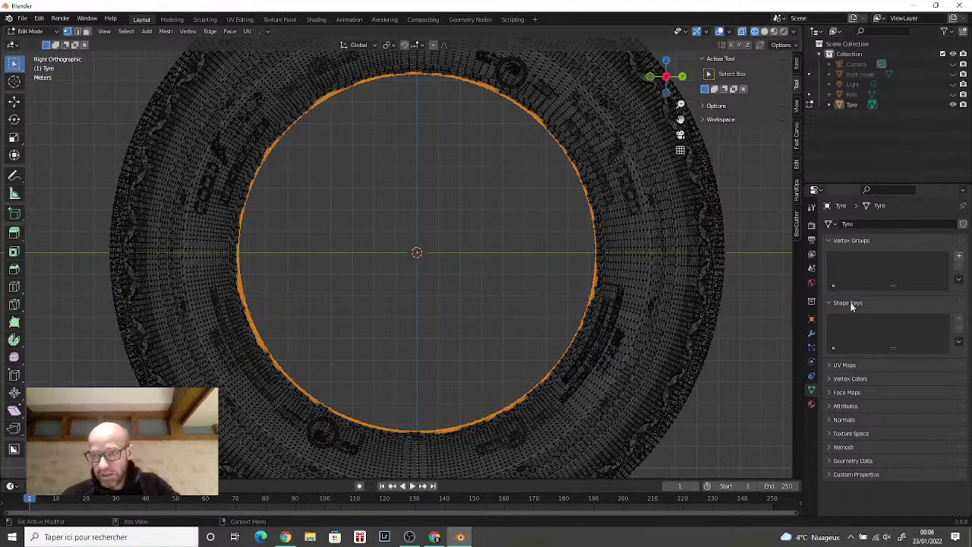
left_click(959, 257)
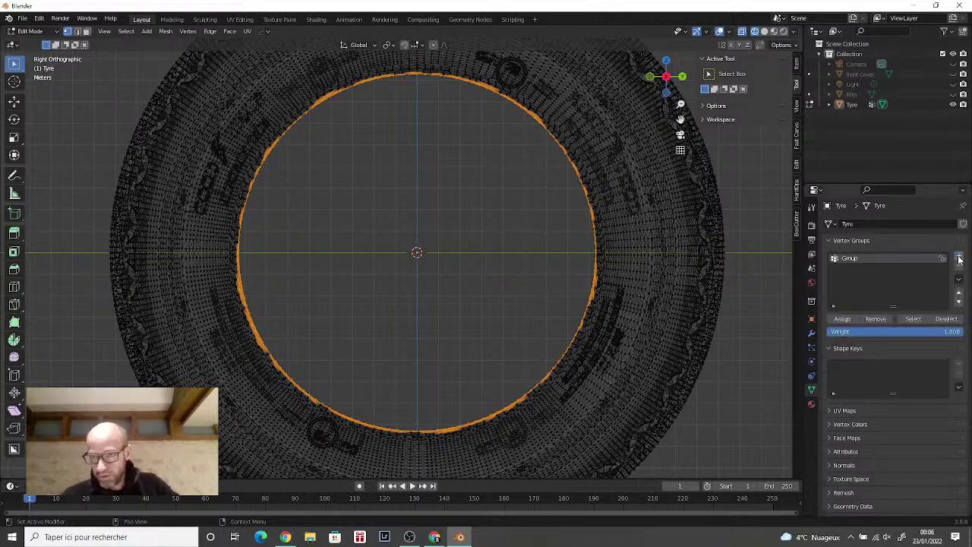
double_click(885, 256)
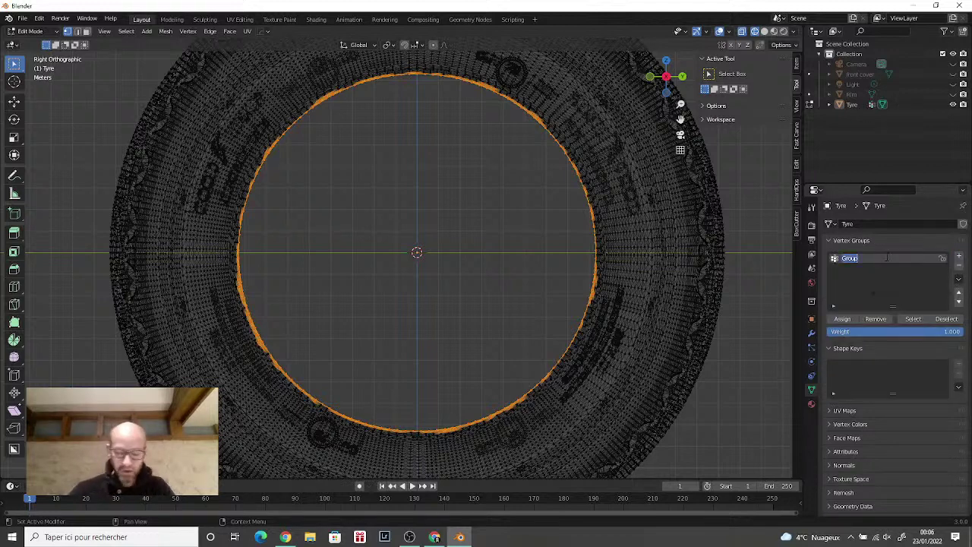
type("Pin")
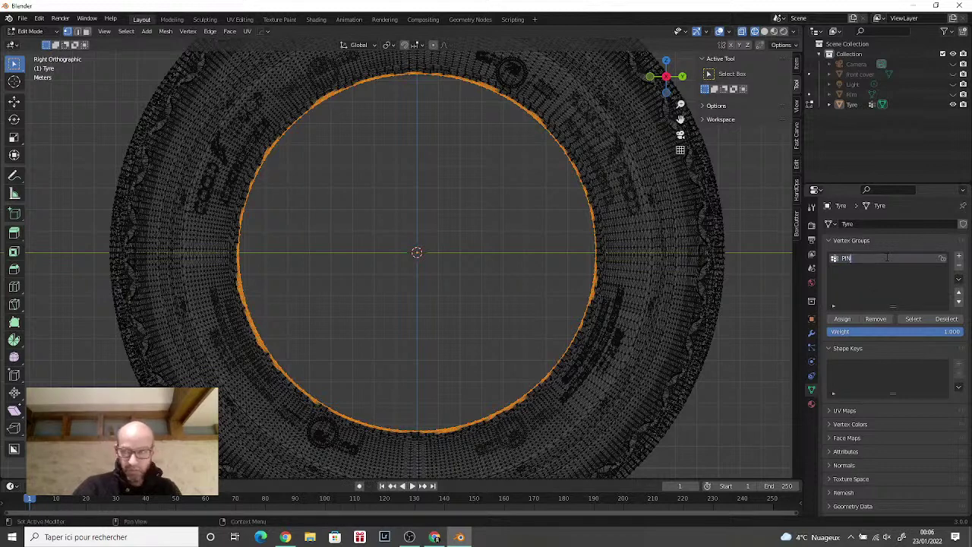
type(" Group")
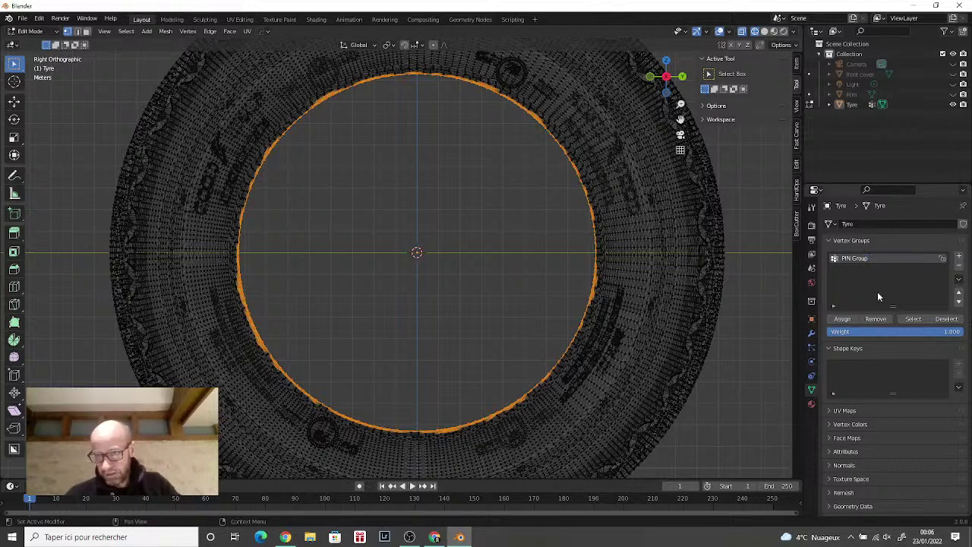
Step: Assign the selected inner-edge vertices to PIN Group at weight 1.000 and clear the selection
left_click(848, 319)
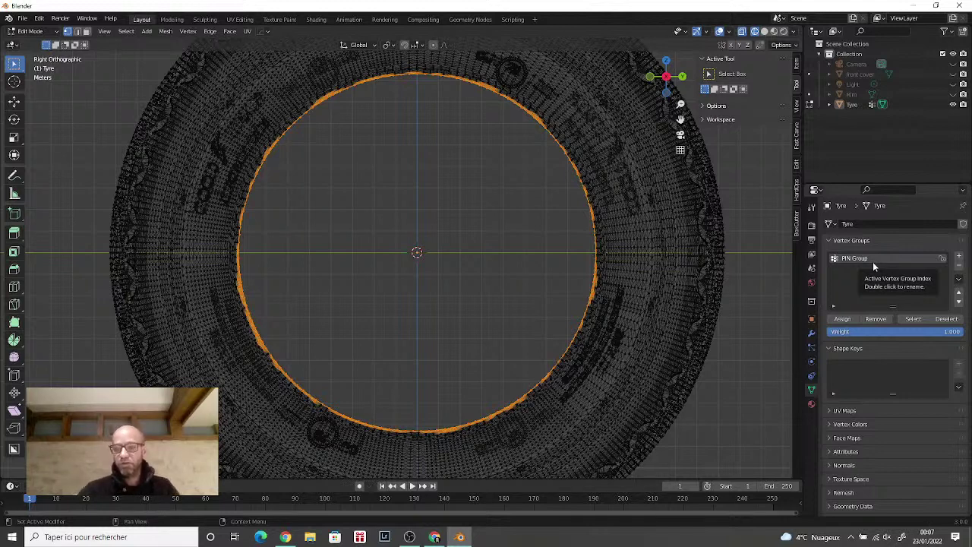
left_click(848, 320)
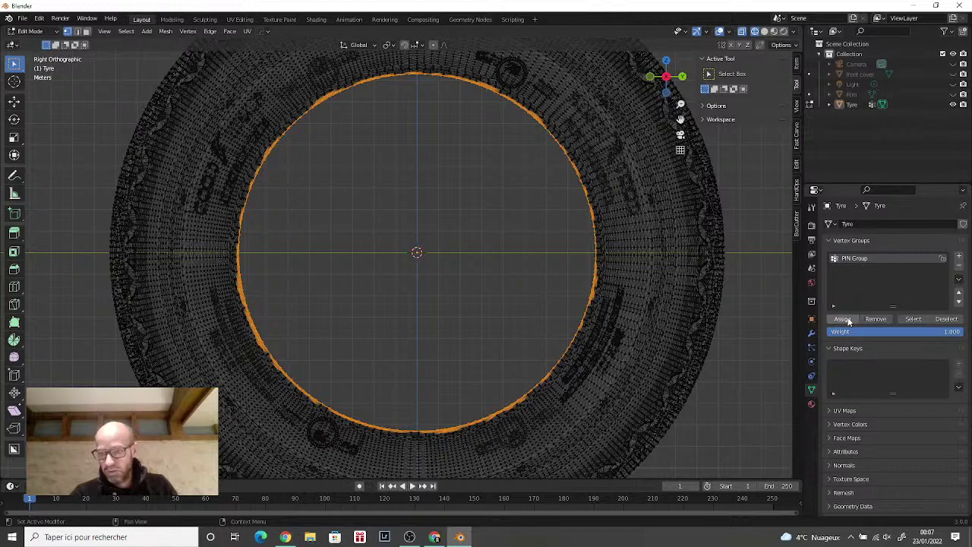
left_click(770, 404)
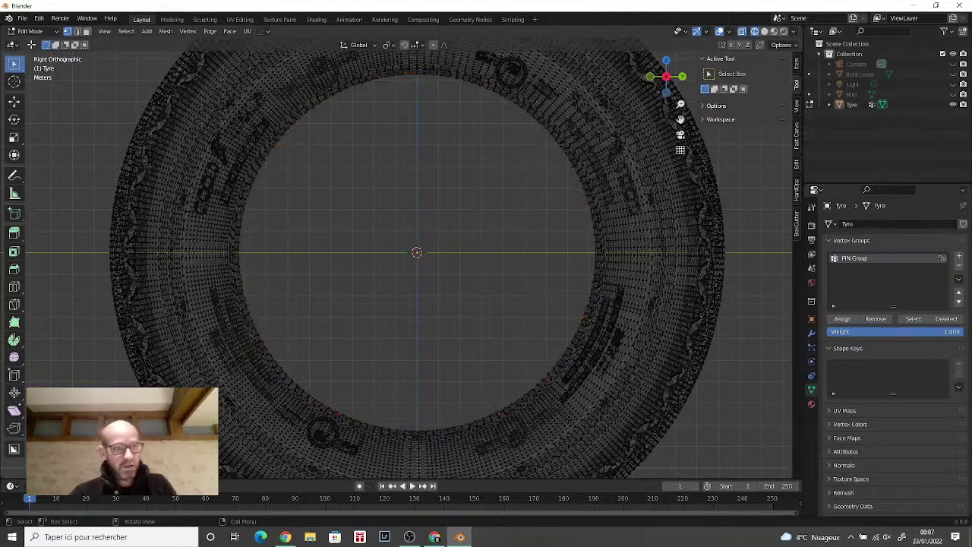
Step: Return the tyre to Object Mode and display it in solid shading with X-ray disabled
left_click(43, 33)
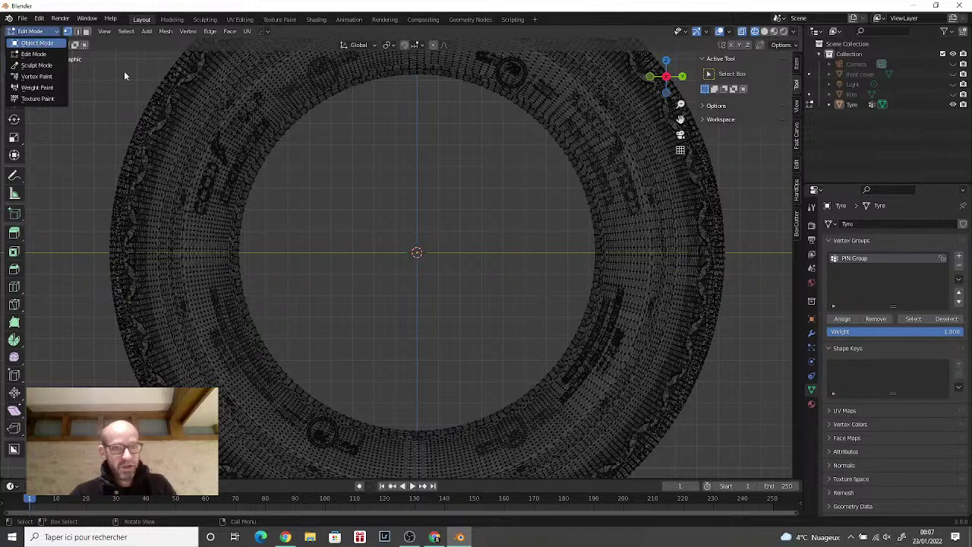
key("Return")
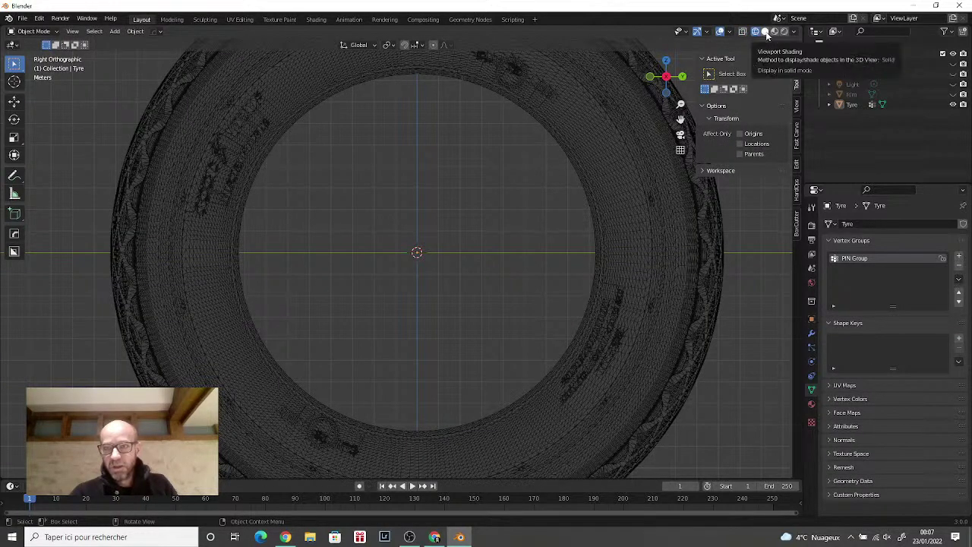
left_click(764, 32)
scroll(591, 202, "up", 2)
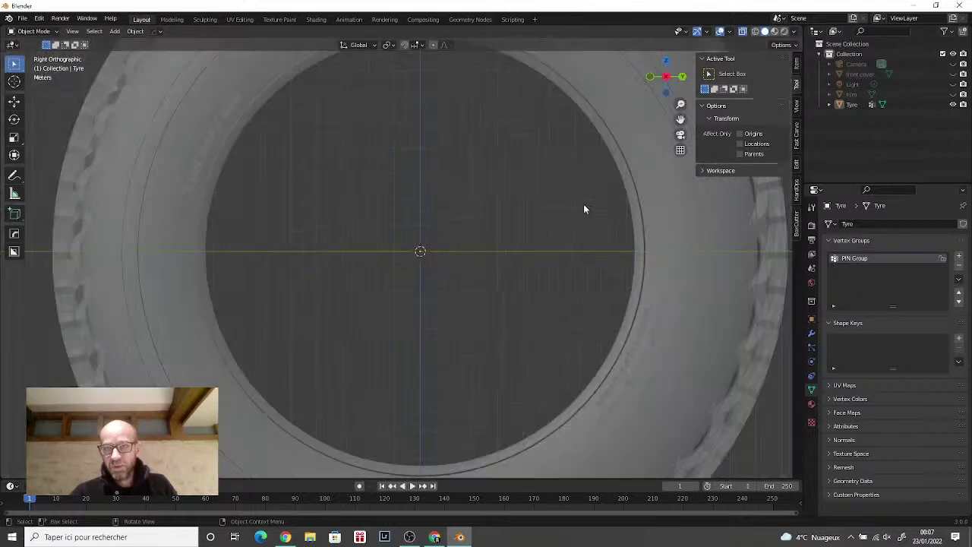
scroll(583, 203, "down", 4)
middle_click_drag(608, 158, 659, 156)
left_click(742, 32)
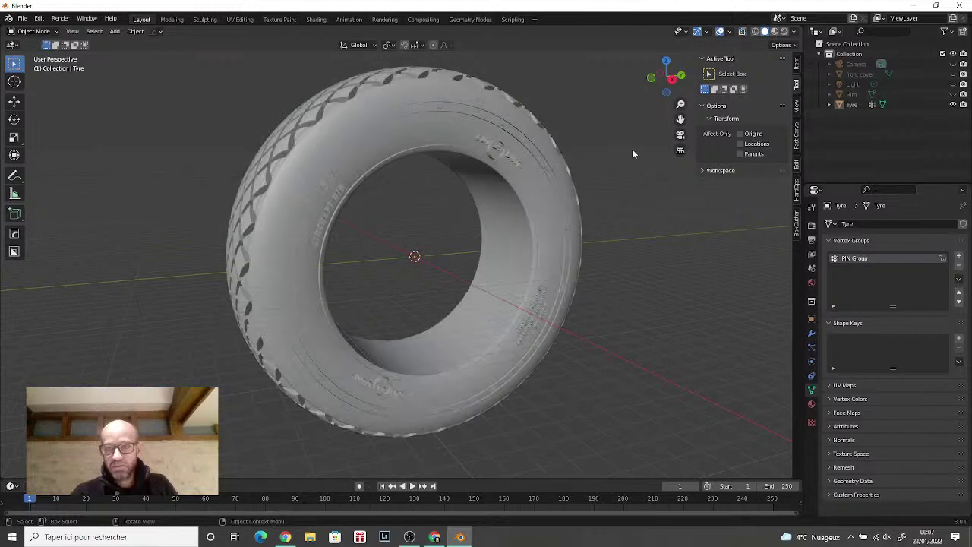
middle_click_drag(612, 152, 653, 146)
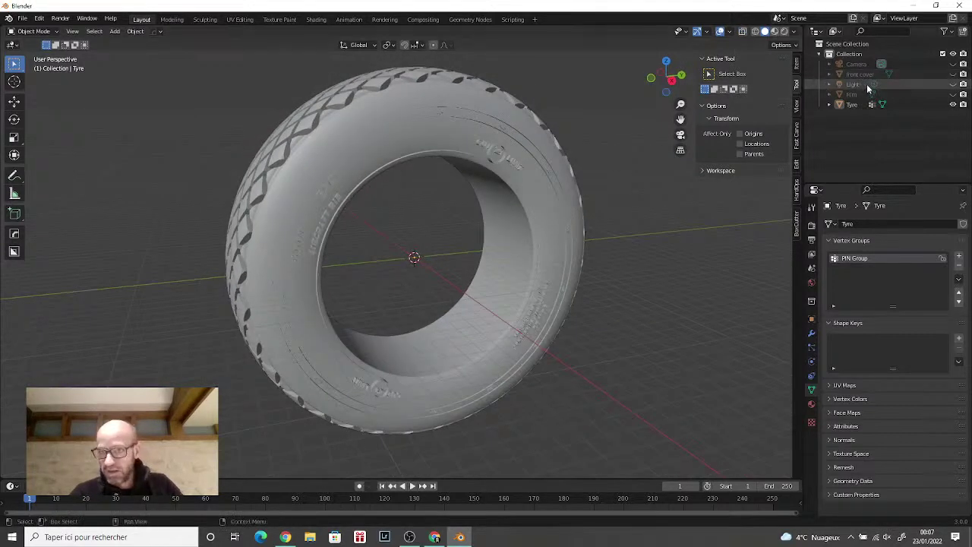
Step: Show the front cover and rim so that the complete wheel is displayed
left_click(953, 74)
left_click(953, 95)
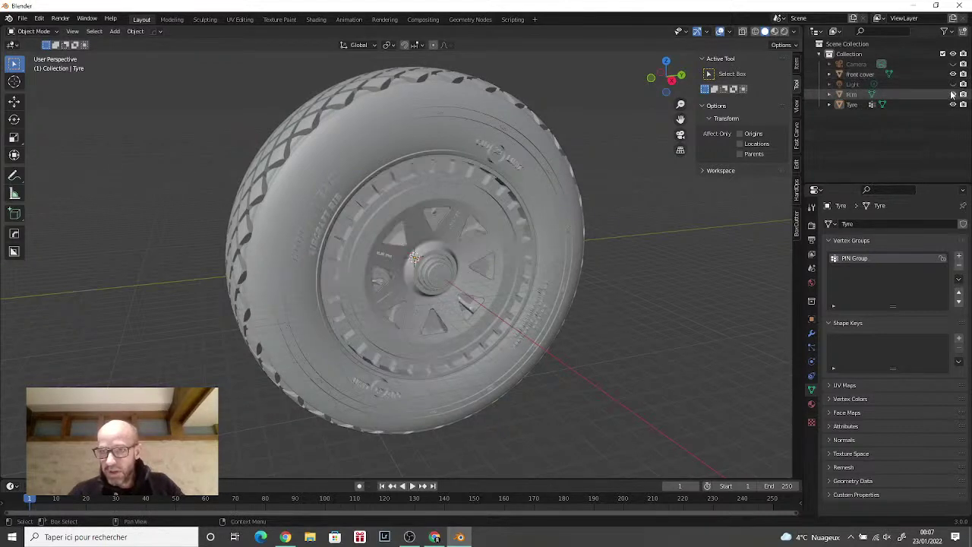
middle_click_drag(729, 246, 676, 258)
scroll(686, 262, "down", 3)
scroll(676, 258, "up", 3)
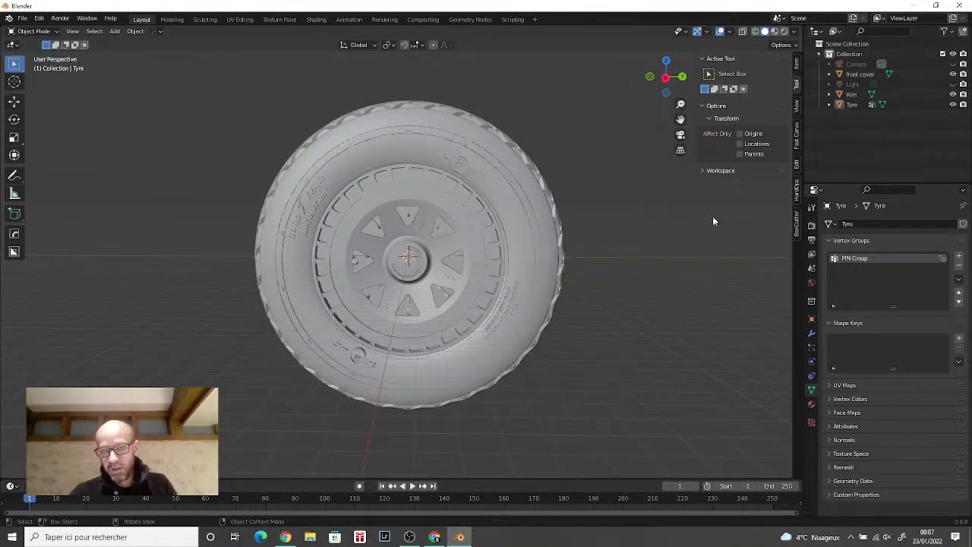
Step: Set the right orthographic view of the wheel and add a lattice object at its centre
left_click(666, 77)
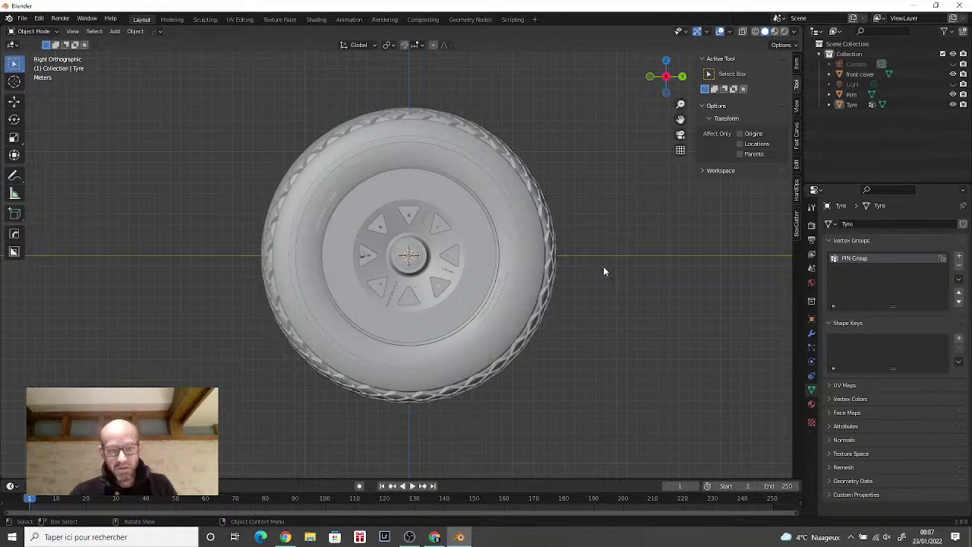
scroll(604, 280, "down", 3)
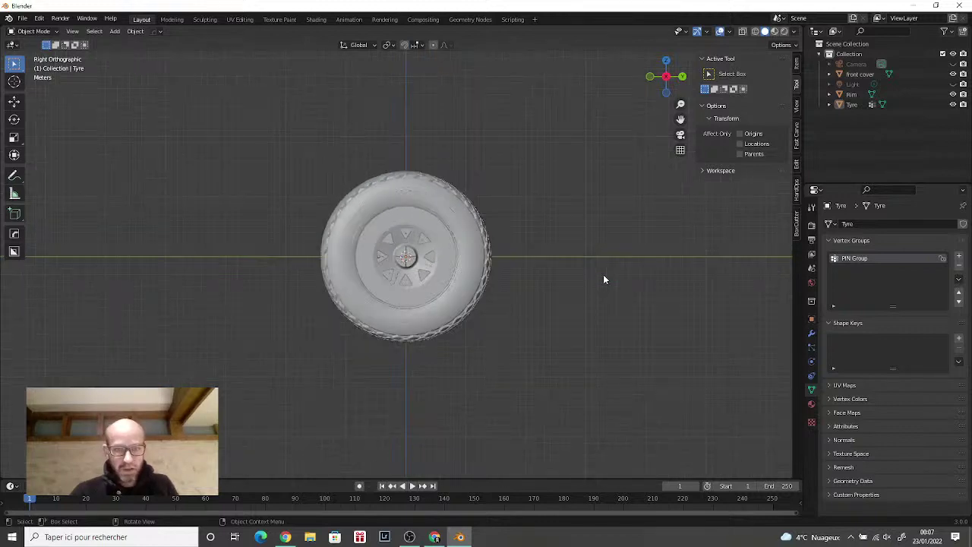
scroll(604, 279, "up", 6)
middle_click_drag(604, 280, 628, 279)
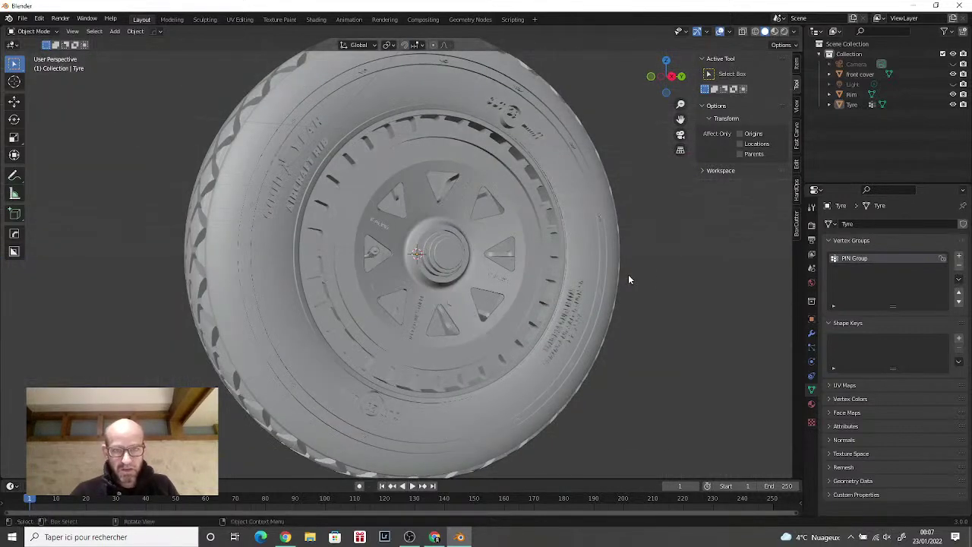
scroll(636, 288, "down", 3)
left_click(673, 76)
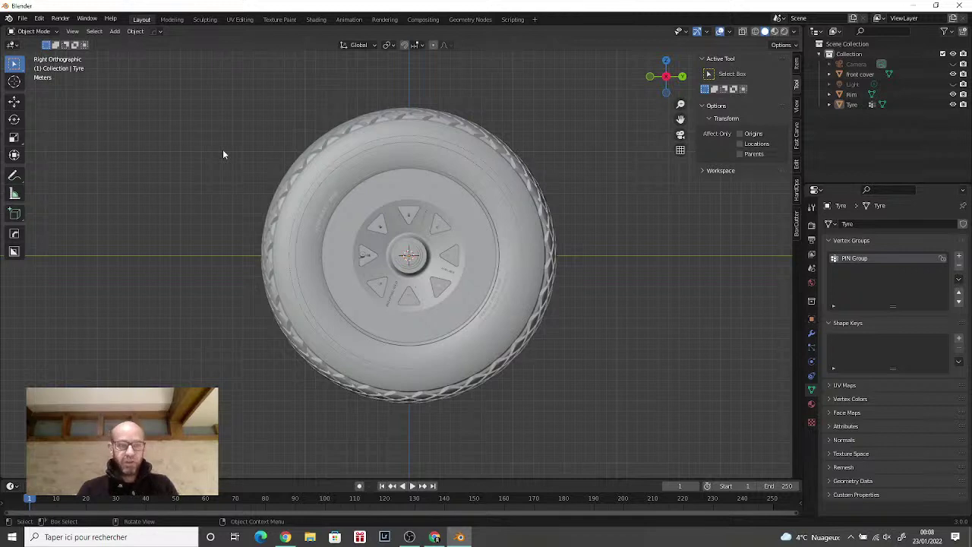
left_click(112, 31)
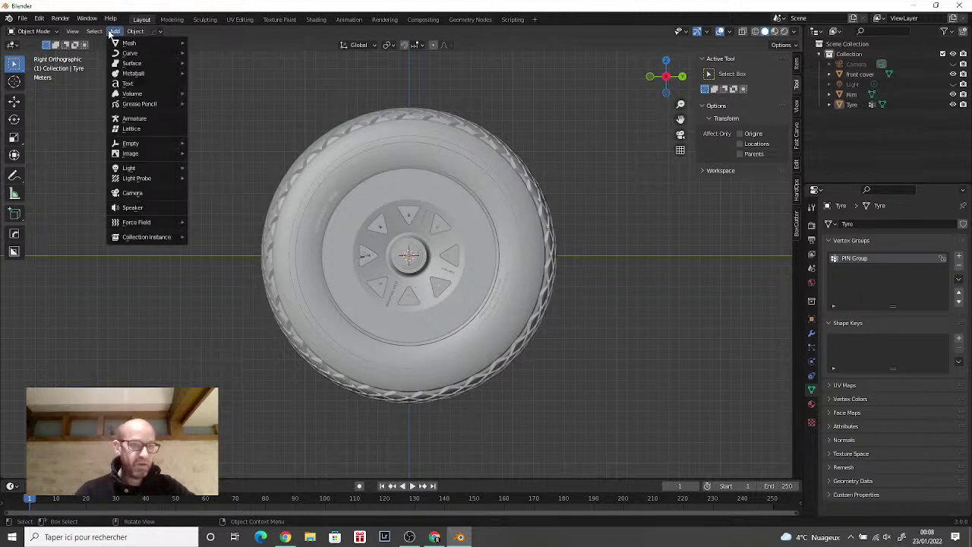
left_click(141, 129)
scroll(630, 301, "up", 2)
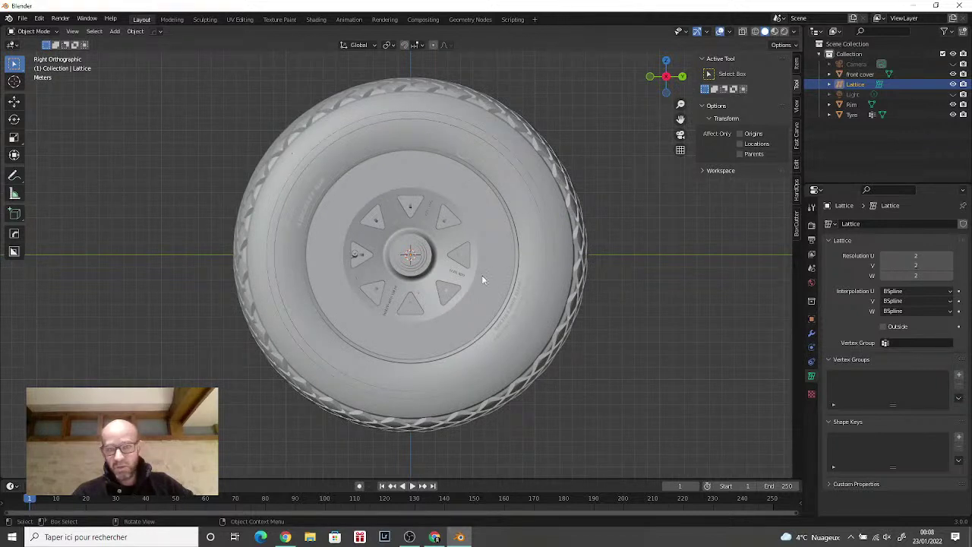
Step: Hide the rim, tyre and front cover, and scale the lattice up uniformly by about 24.4
left_click(953, 104)
left_click(953, 114)
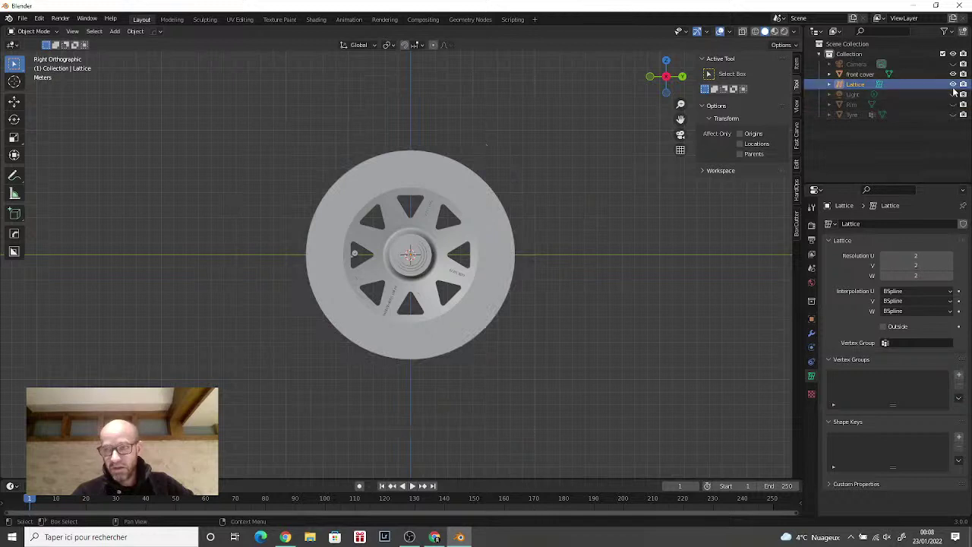
left_click(953, 87)
left_click(954, 84)
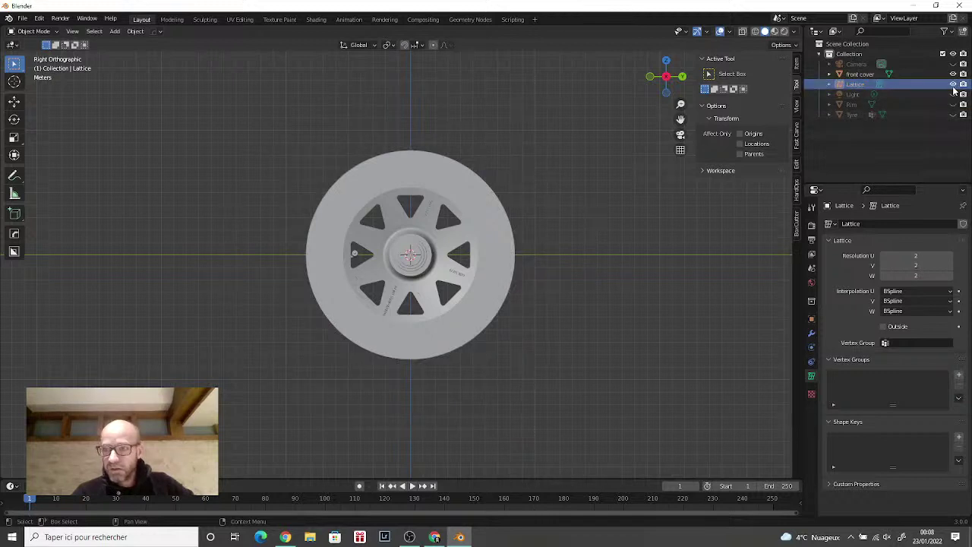
left_click(953, 73)
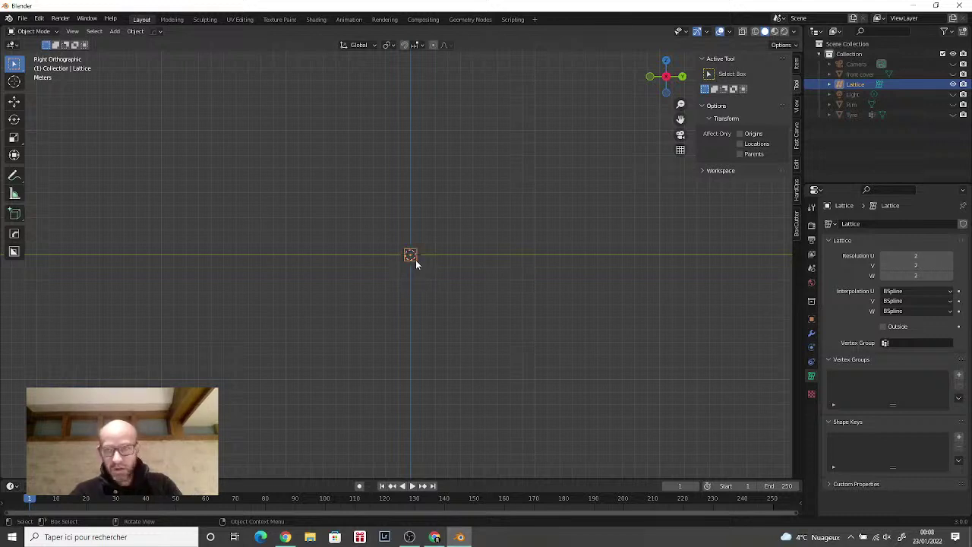
key("s")
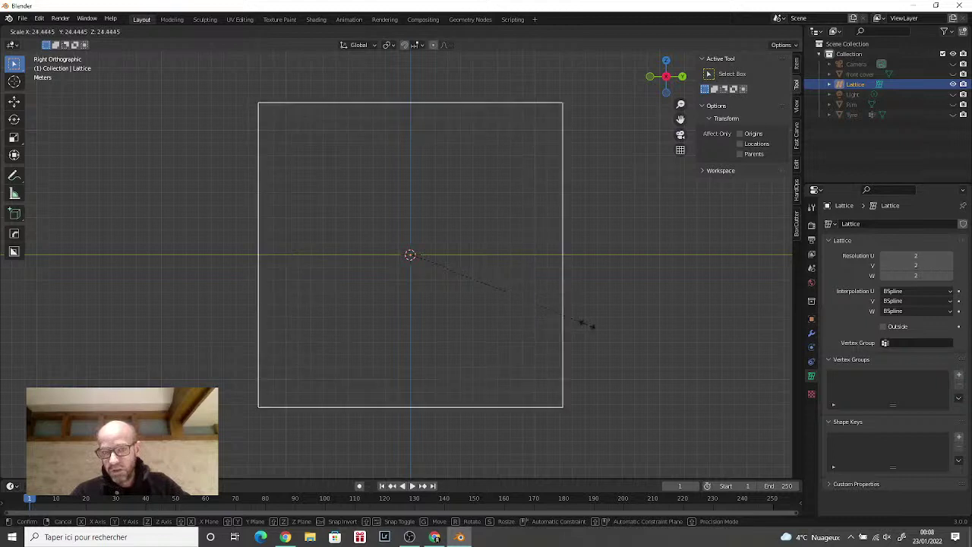
left_click(589, 325)
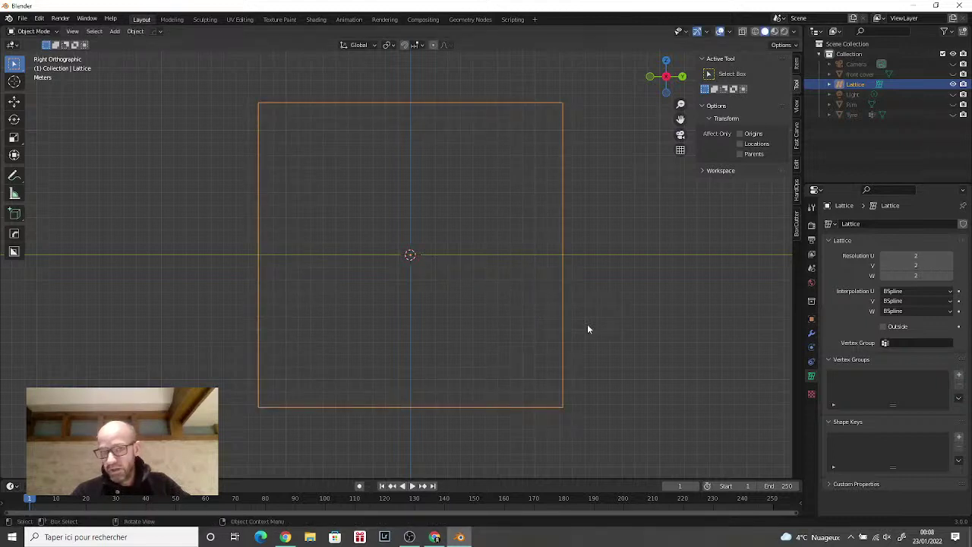
Step: Show the light, rim, tyre and front cover again around the scaled lattice
left_click(954, 94)
left_click(953, 104)
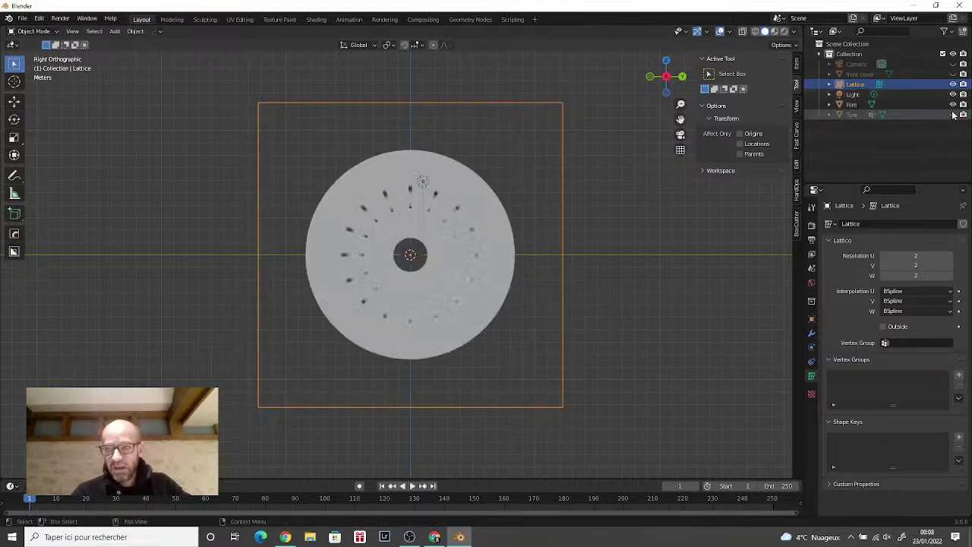
left_click(953, 113)
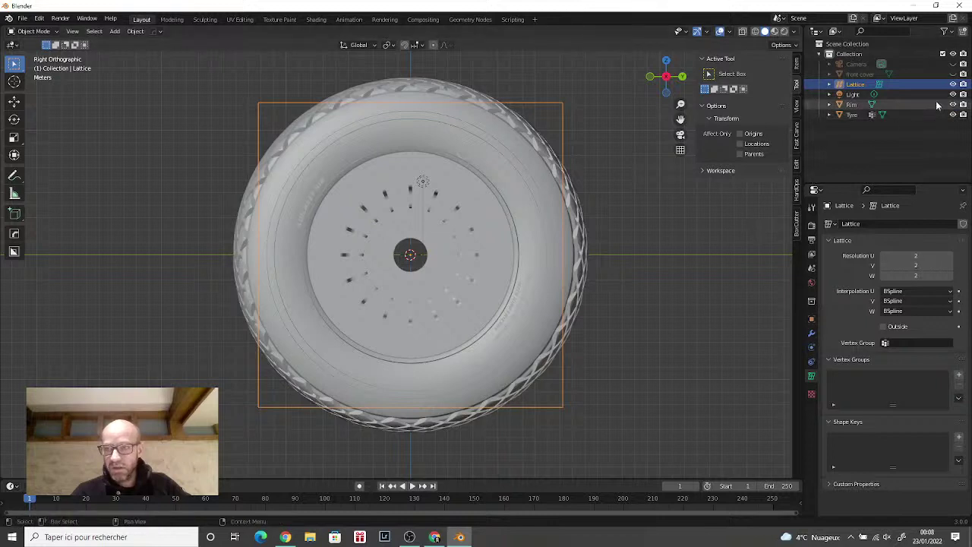
left_click(953, 74)
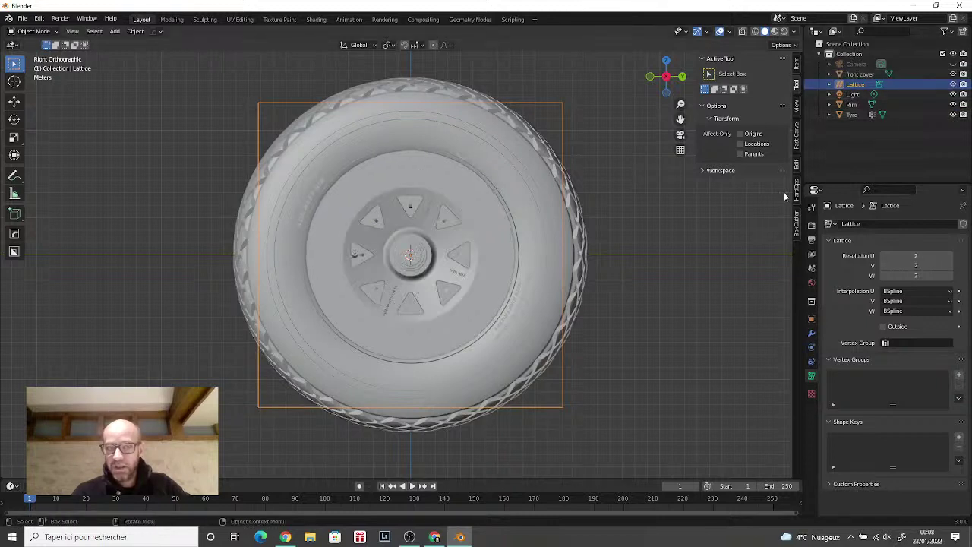
Step: Examine how the lattice fits around the wheel from the front, the right and an angled perspective view
left_click(651, 79)
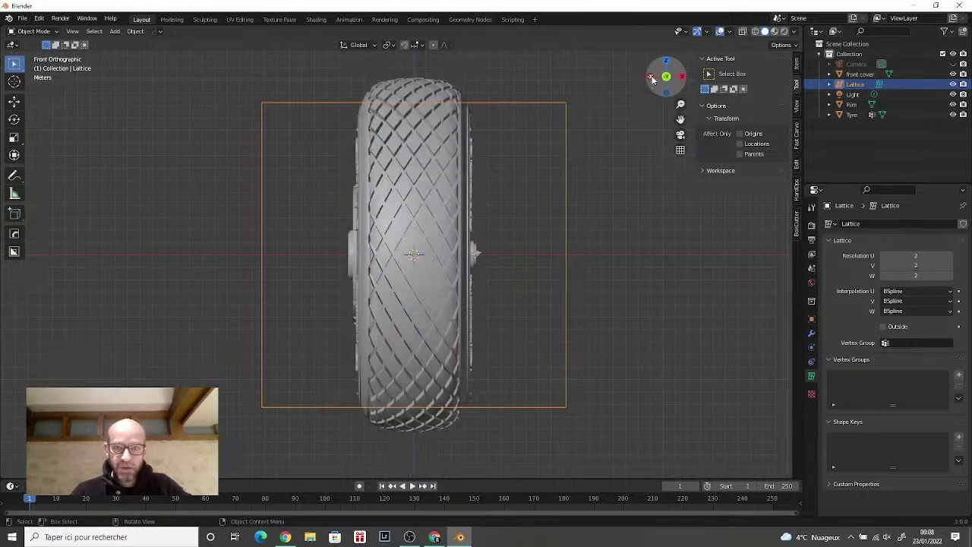
mouse_move(667, 80)
left_mouse_down()
mouse_move(482, 80)
mouse_move(667, 78)
left_mouse_up()
left_click(666, 77)
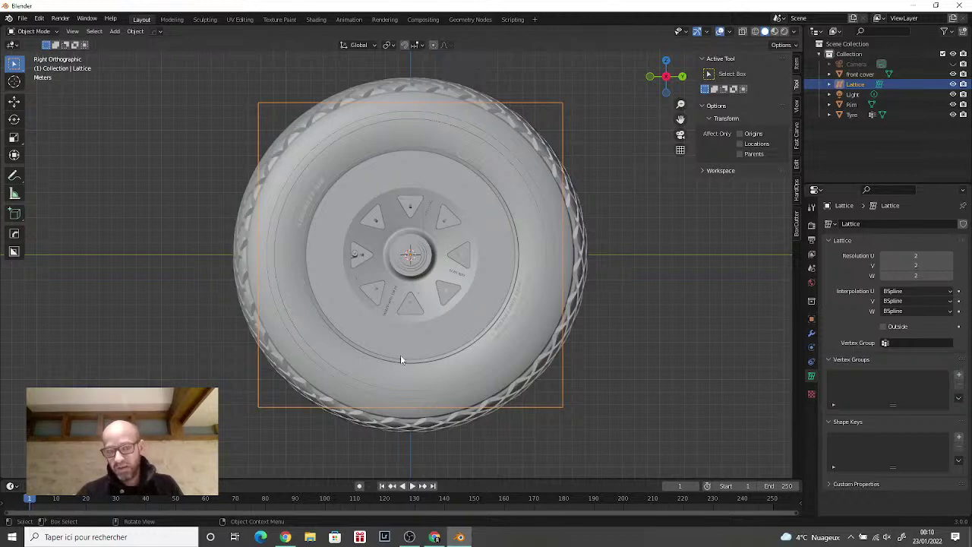
middle_click_drag(400, 355, 479, 363)
scroll(470, 356, "down", 3)
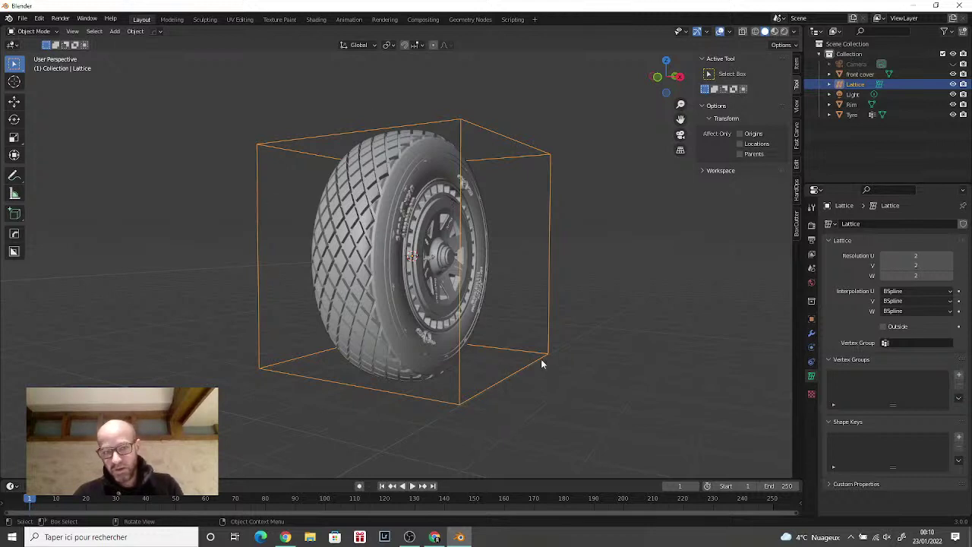
Step: From the left orthographic view, scale the lattice along Z by about 0.52
left_click(680, 78)
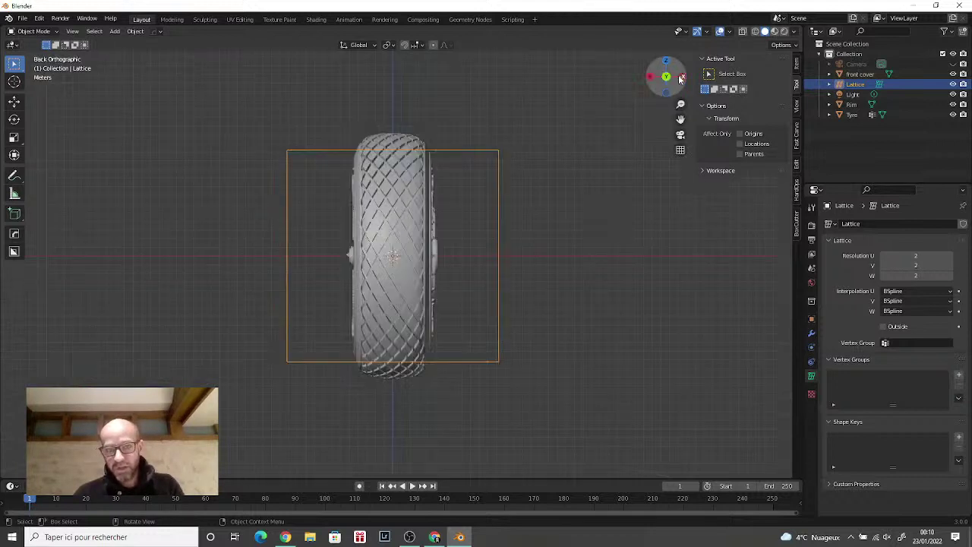
left_click(681, 79)
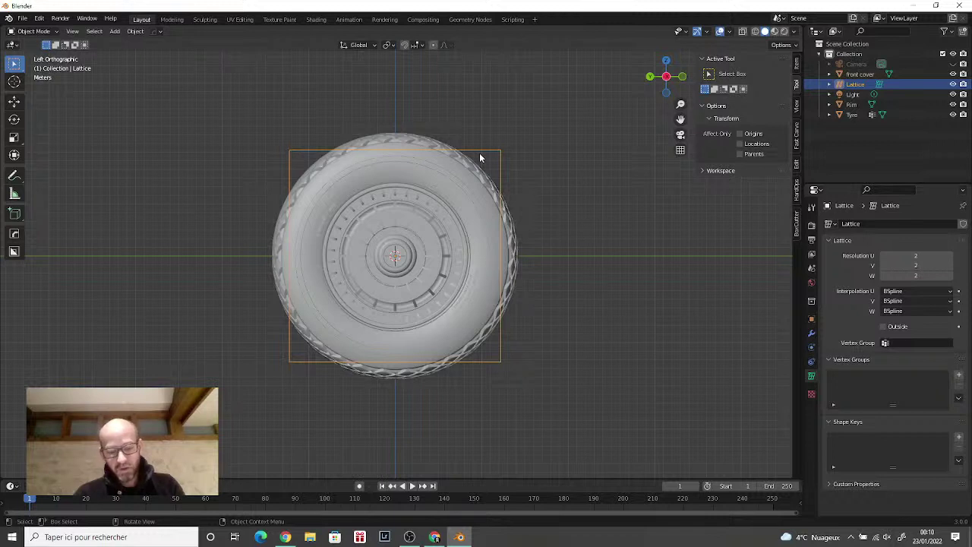
key("s")
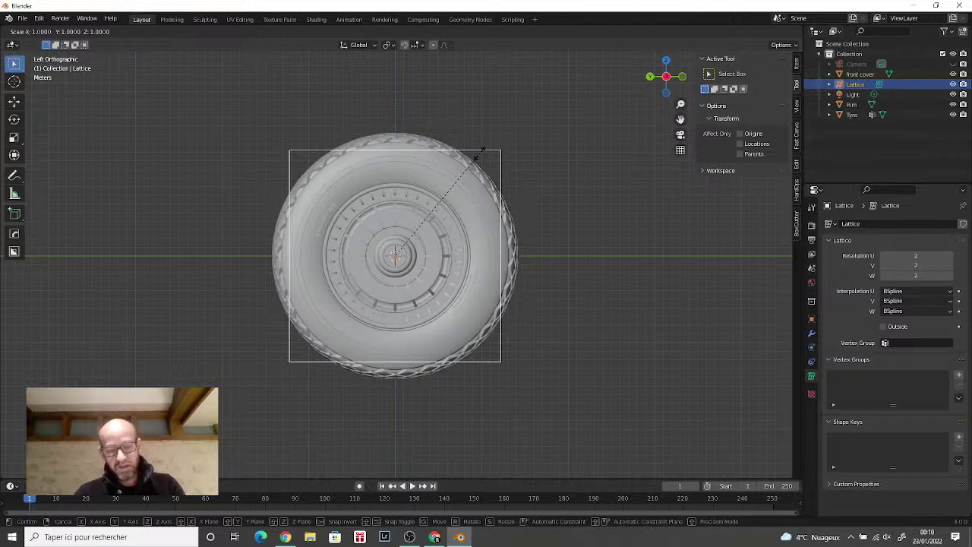
key("z")
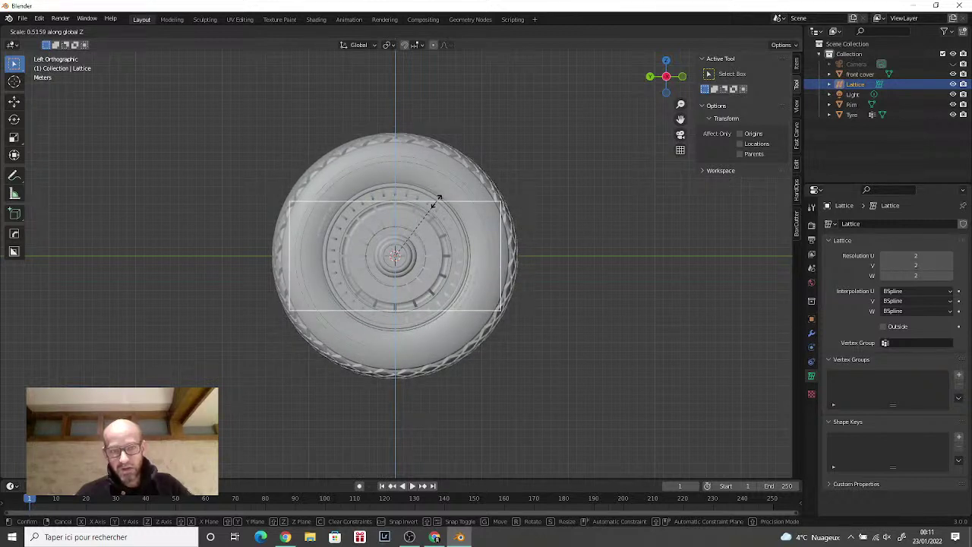
left_click(438, 204)
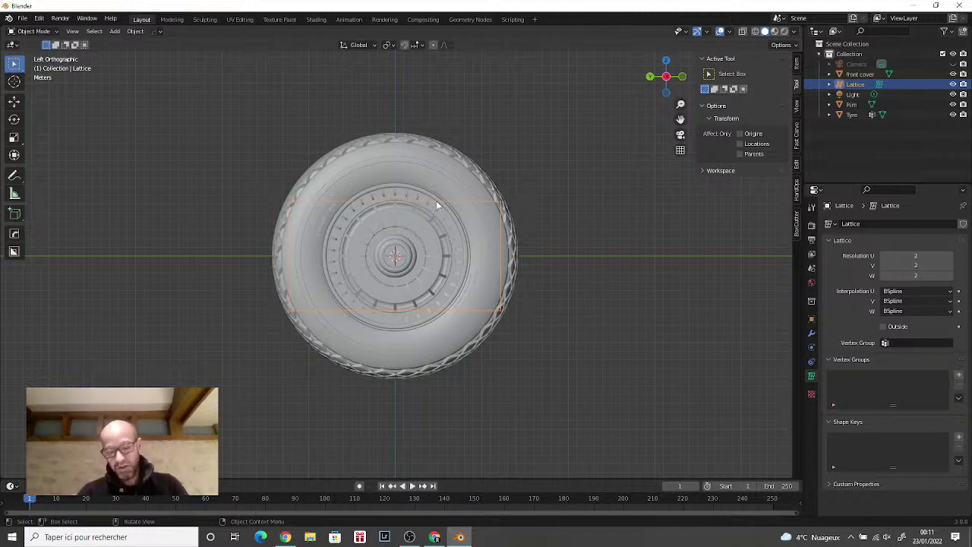
Step: Move the lattice down along Z to centre it near the tyre's bottom edge, and scale it along Z by about 0.62
key("g")
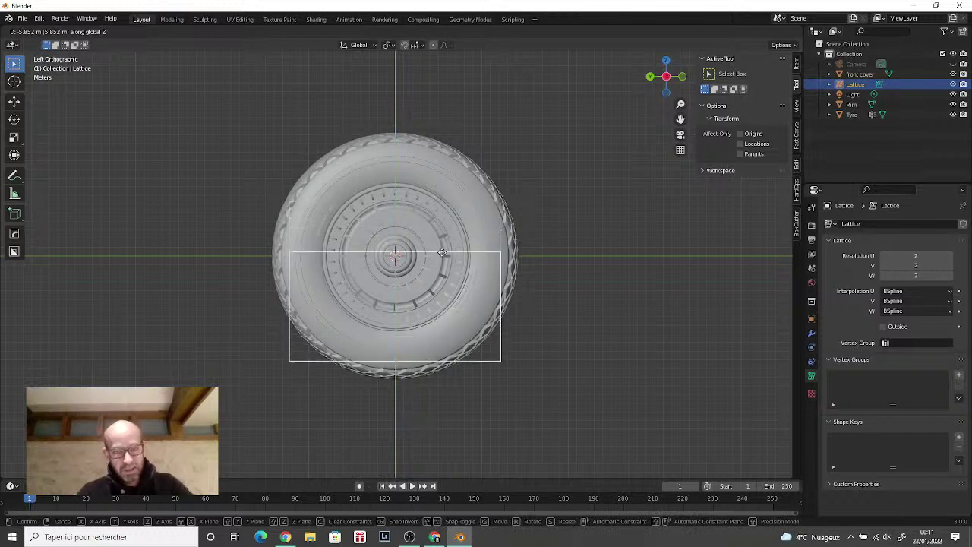
left_click(447, 309)
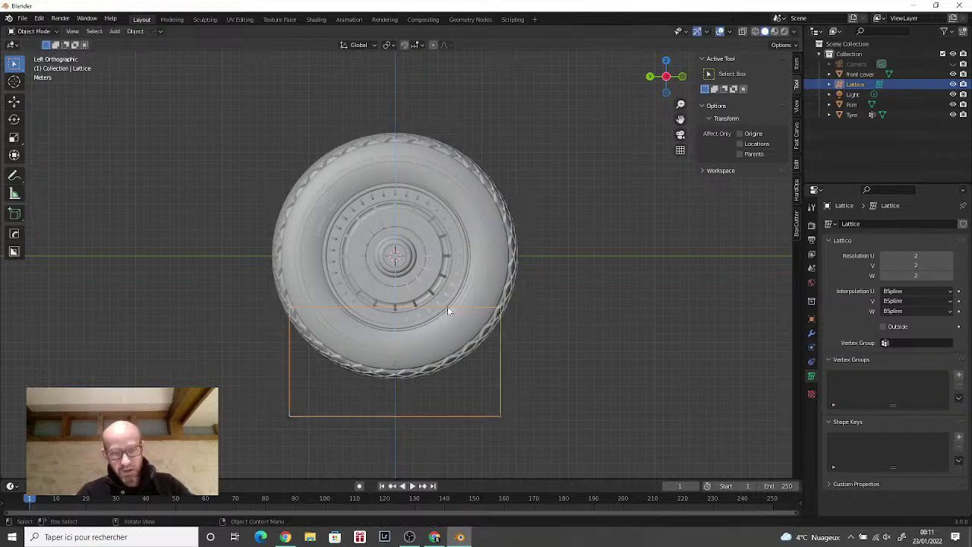
key("s")
key("z")
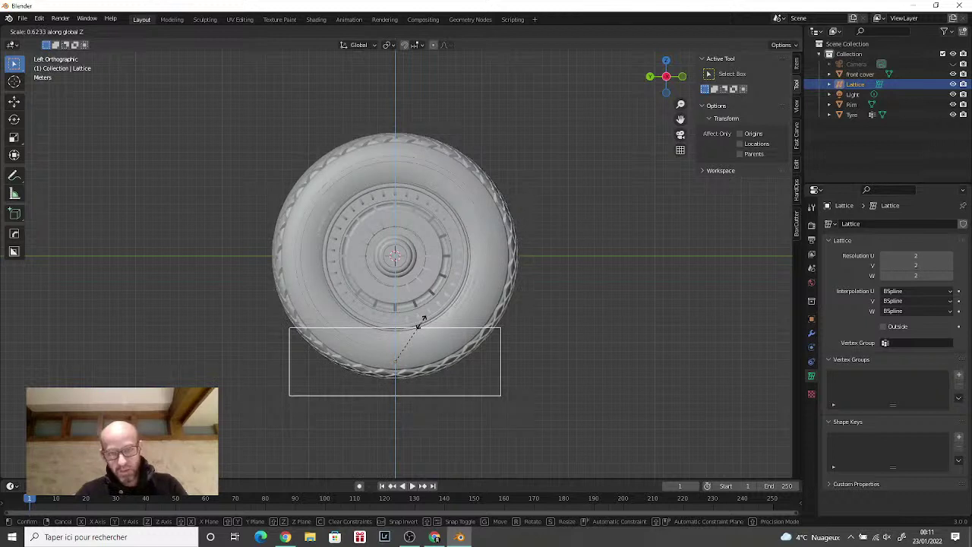
left_click(423, 325)
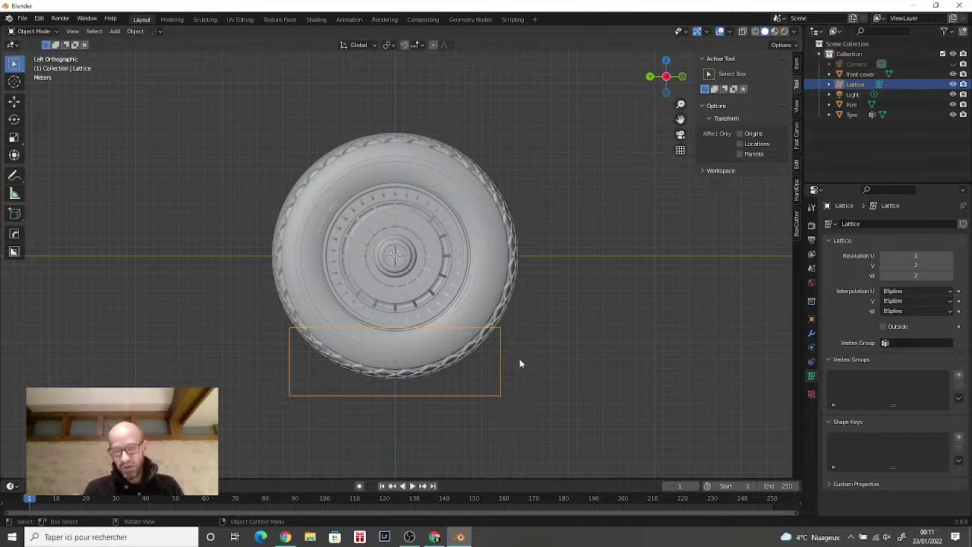
Step: Scale the lattice along Y by about 0.62, and narrow it along X until it is slightly wider than the wheel
key("s")
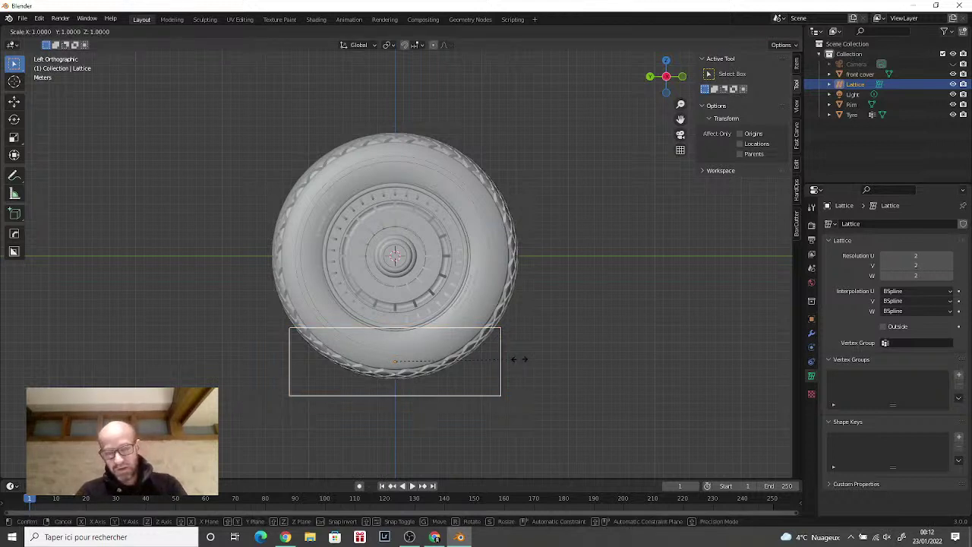
key("y")
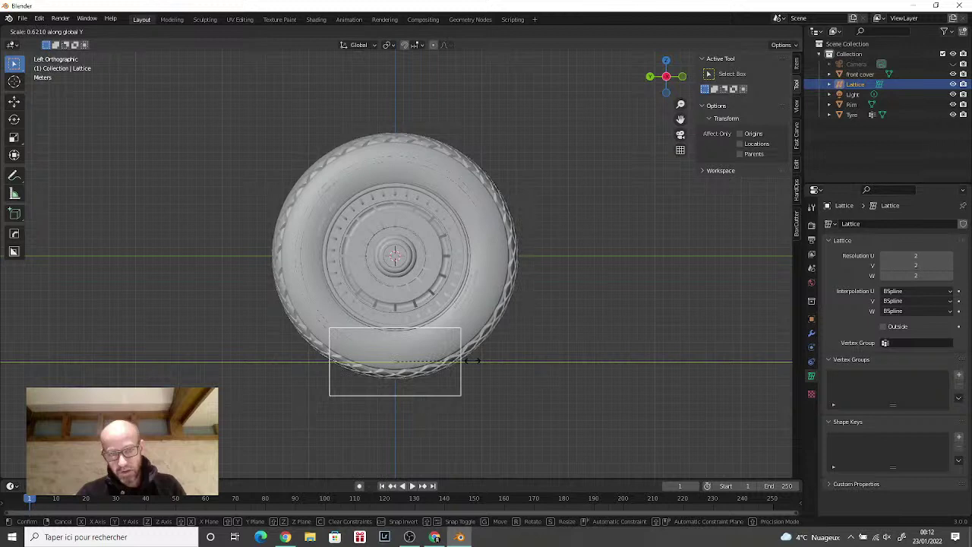
left_click(472, 361)
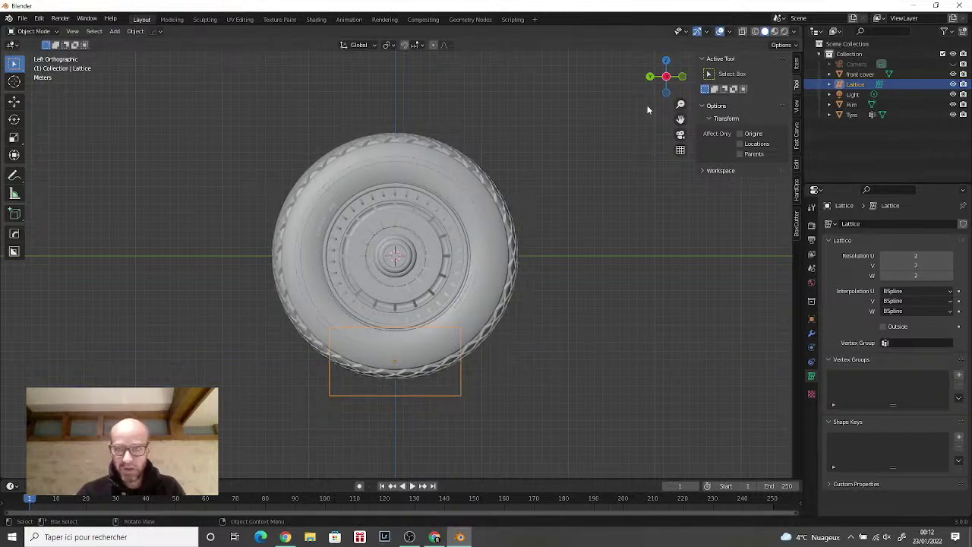
left_click(650, 76)
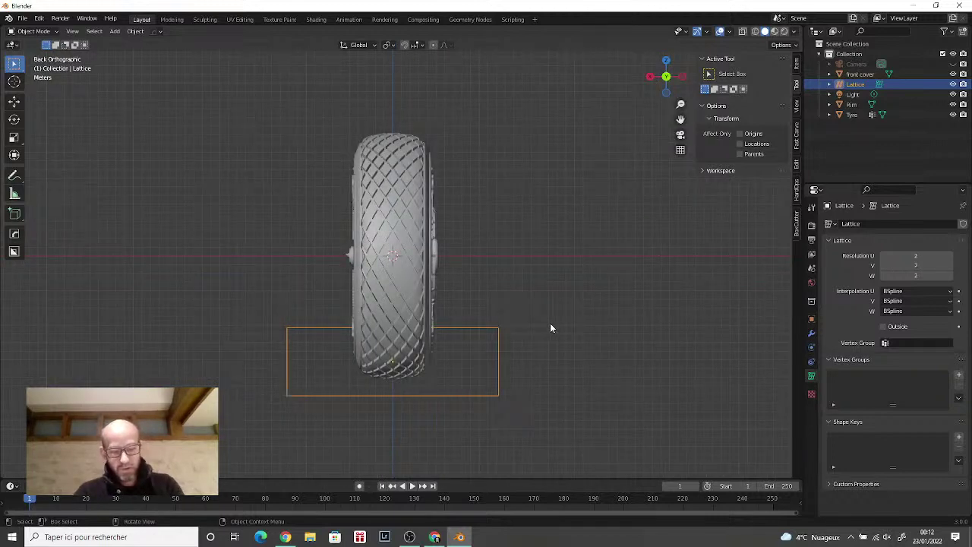
key("s")
key("x")
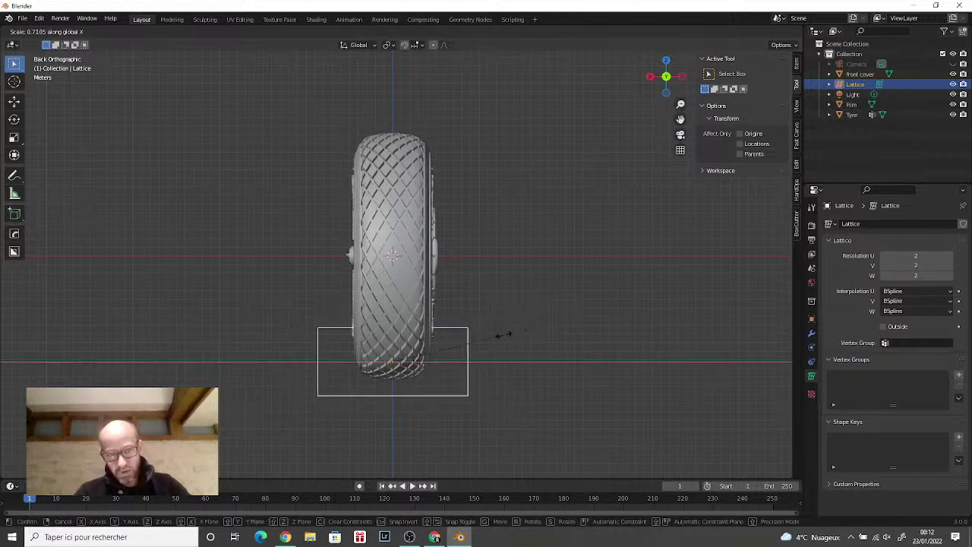
left_click(463, 344)
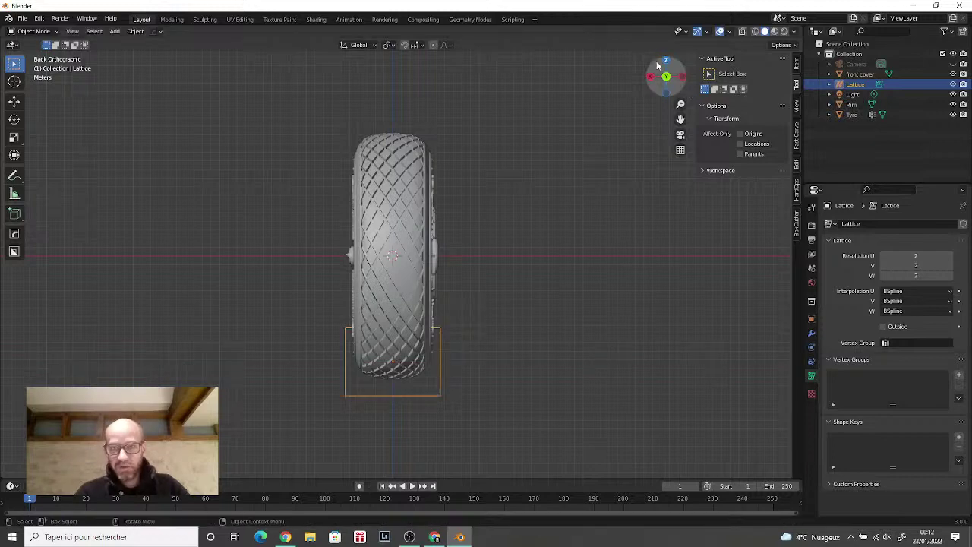
Step: Shrink the lattice slightly more along Y in the left orthographic view and deselect it
left_click_drag(666, 77, 599, 84)
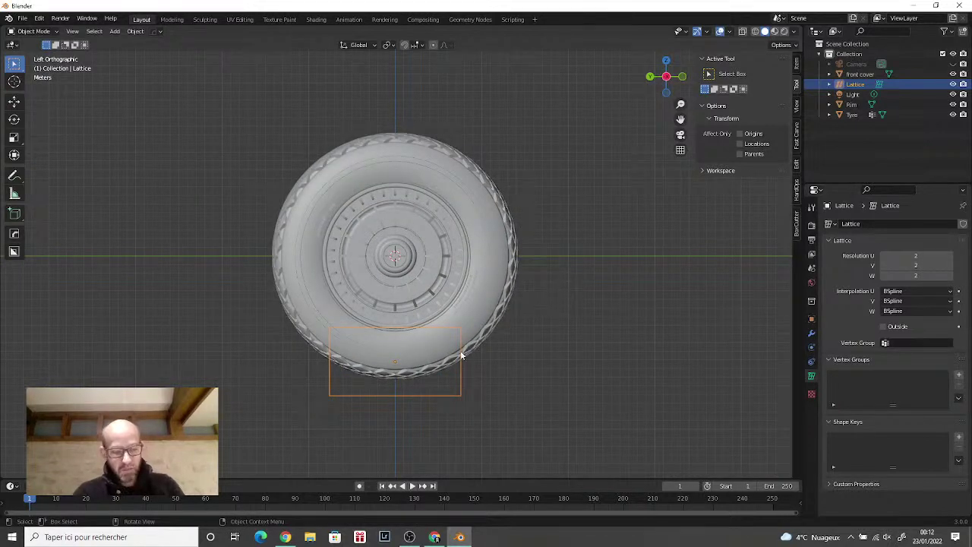
key("s")
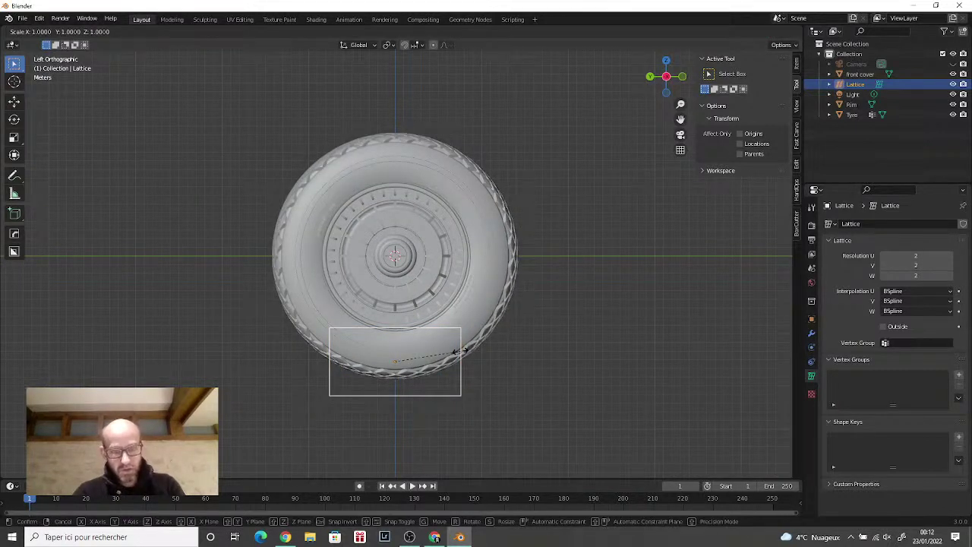
key("y")
left_click(454, 360)
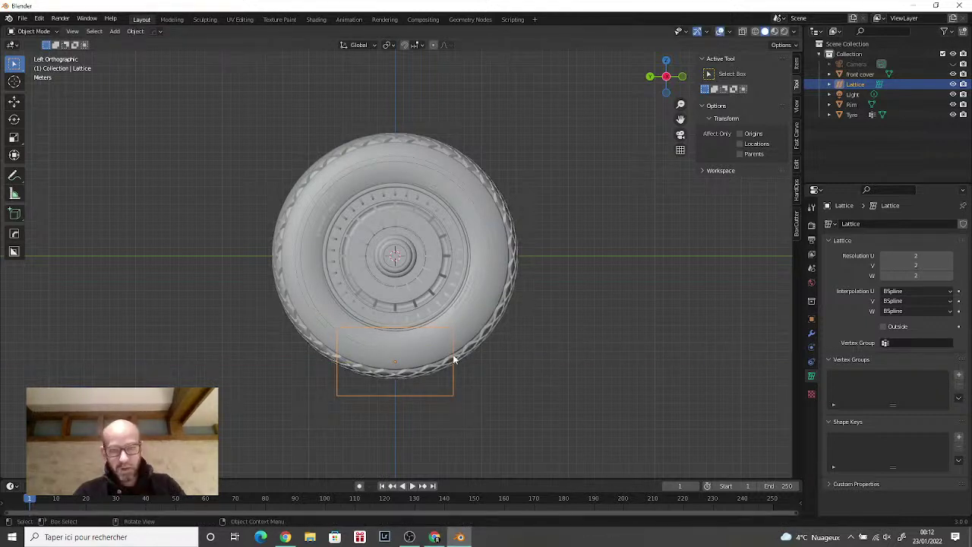
left_click(548, 417)
Step: Set the lattice resolution to 4 in U, 5 in V and 4 in W
mouse_move(548, 418)
middle_mouse_down()
mouse_move(629, 425)
mouse_move(578, 385)
middle_mouse_up()
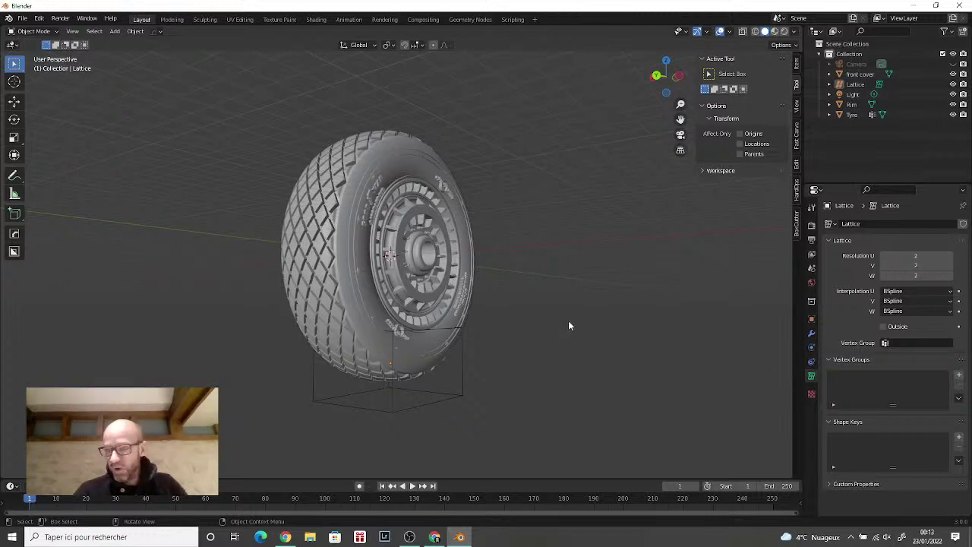
middle_click_drag(568, 325, 542, 329)
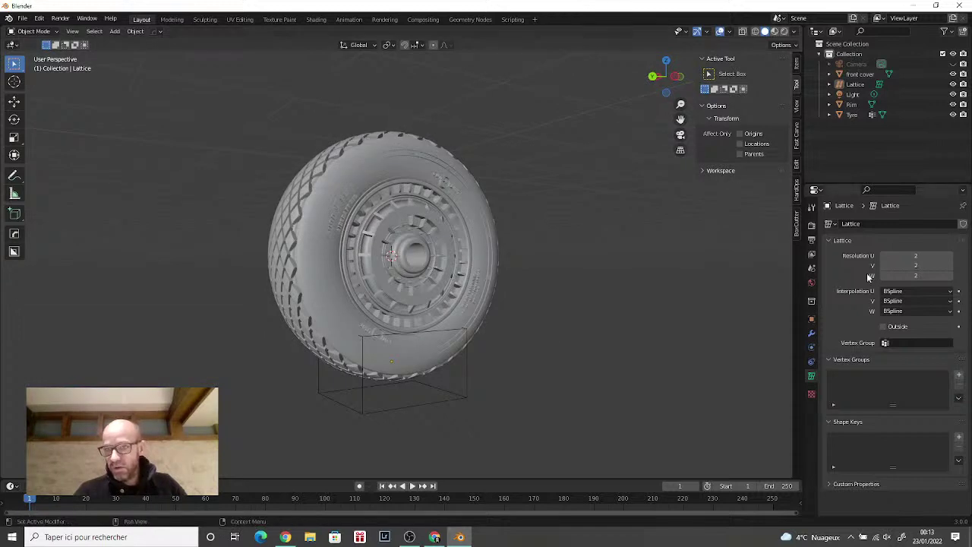
left_click(950, 256)
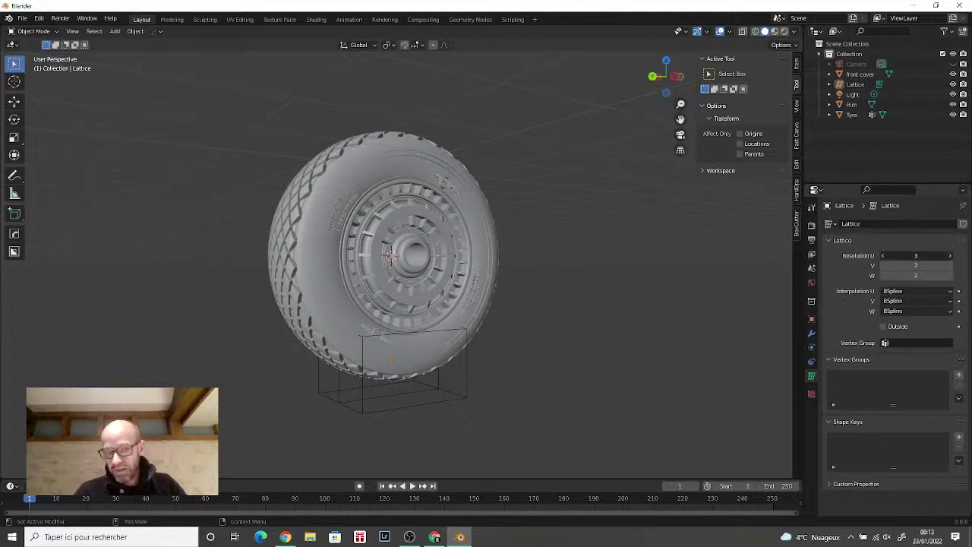
left_click(950, 257)
left_click(950, 266)
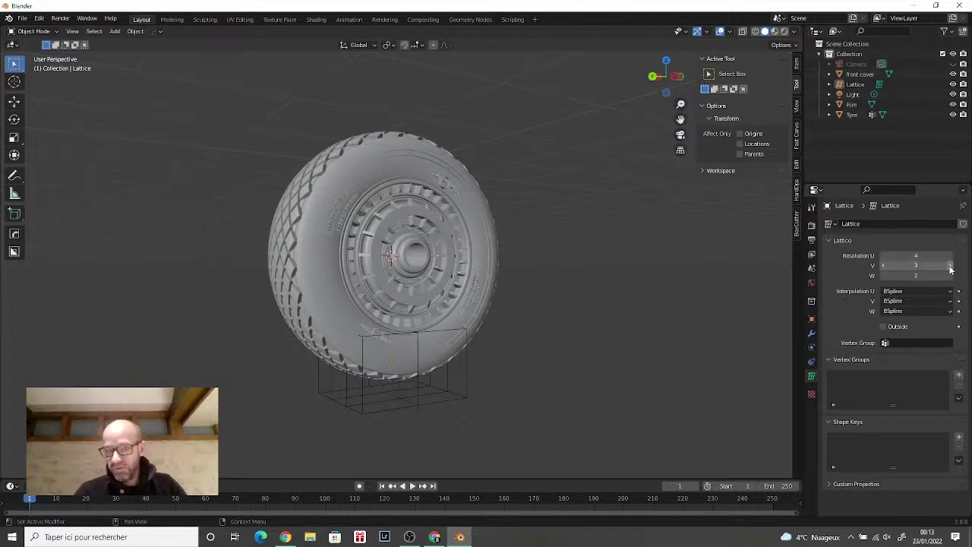
left_click(950, 265)
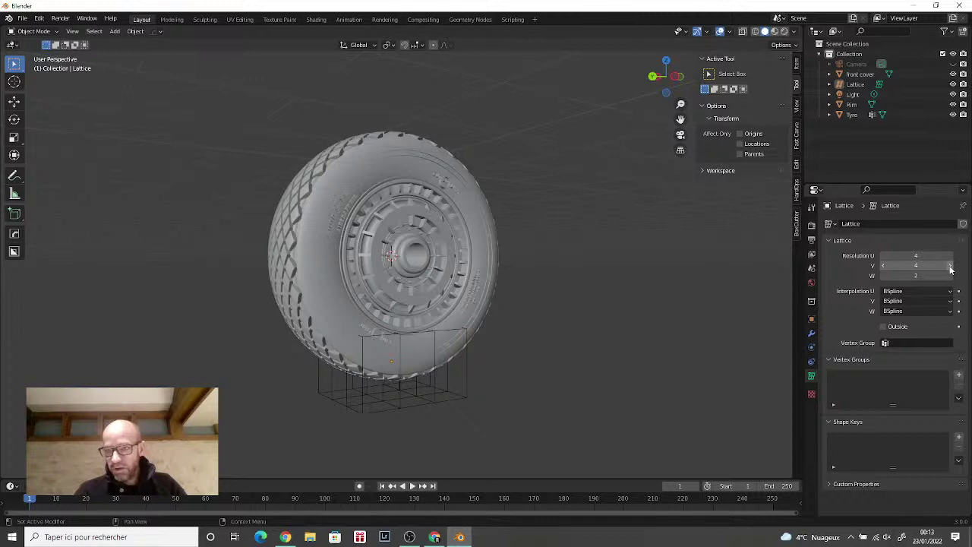
left_click(950, 265)
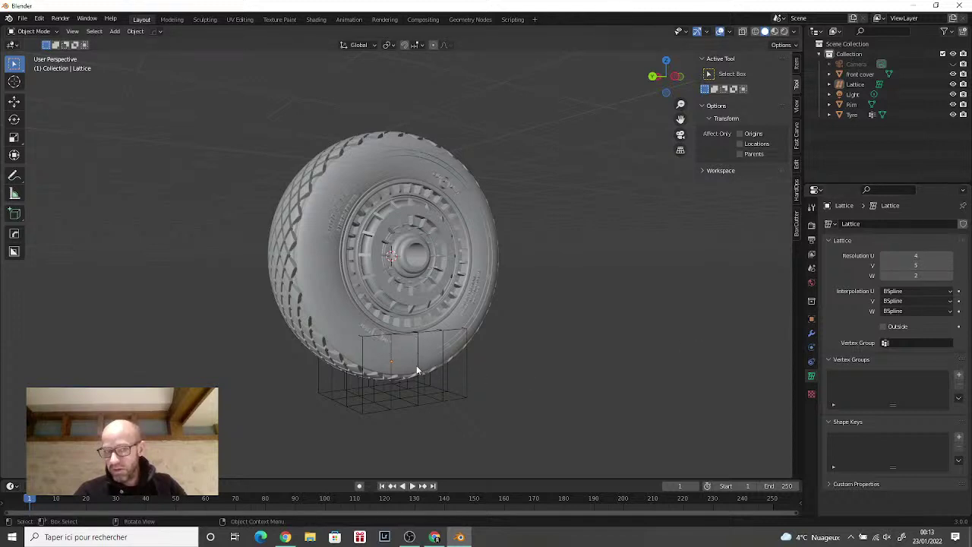
left_click(950, 277)
left_click(949, 277)
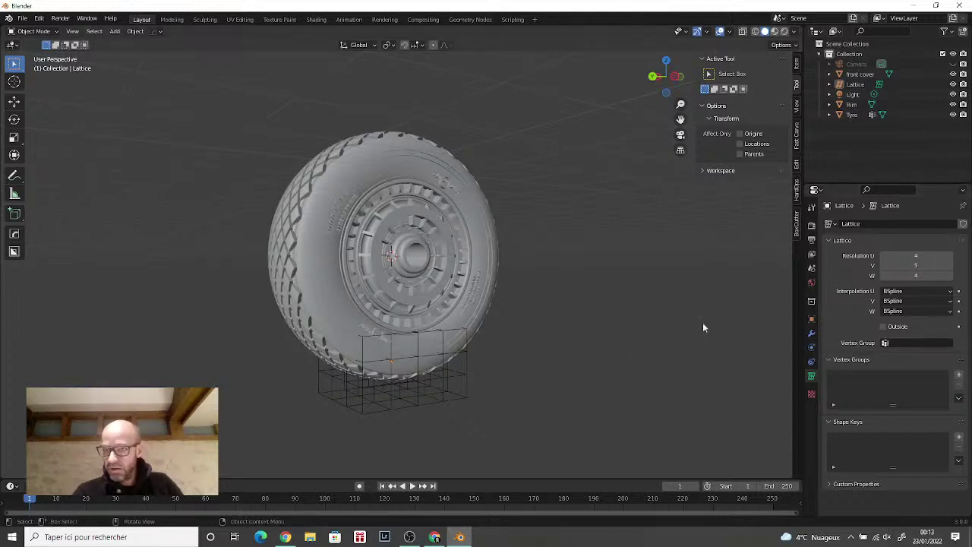
Step: Add a Lattice modifier to the tyre with the Lattice object as its deforming object
middle_click_drag(702, 327, 578, 336)
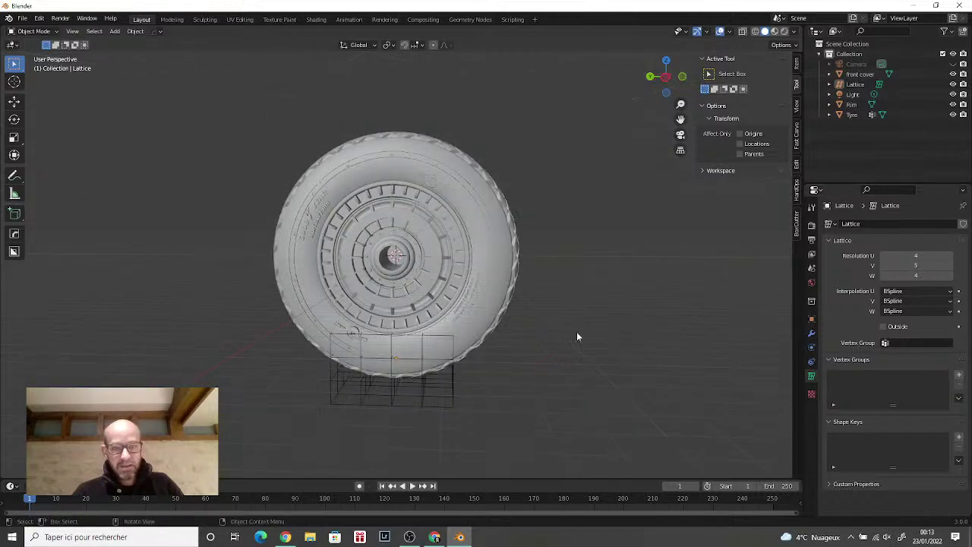
left_click(492, 298)
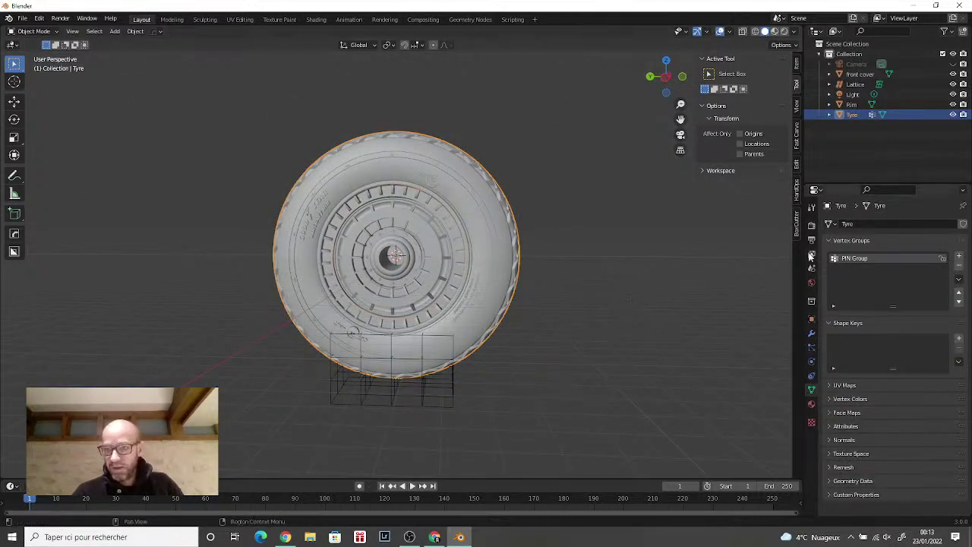
left_click(811, 333)
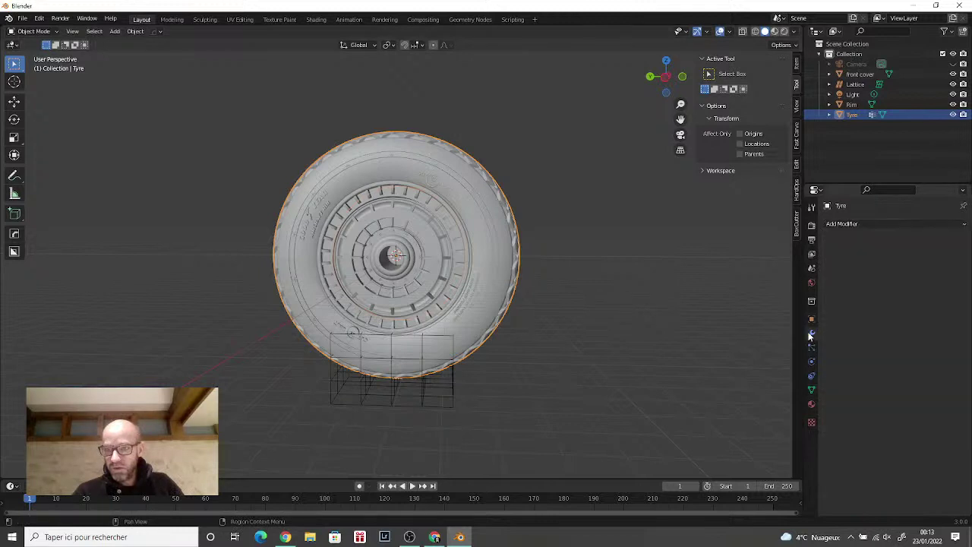
left_click(912, 225)
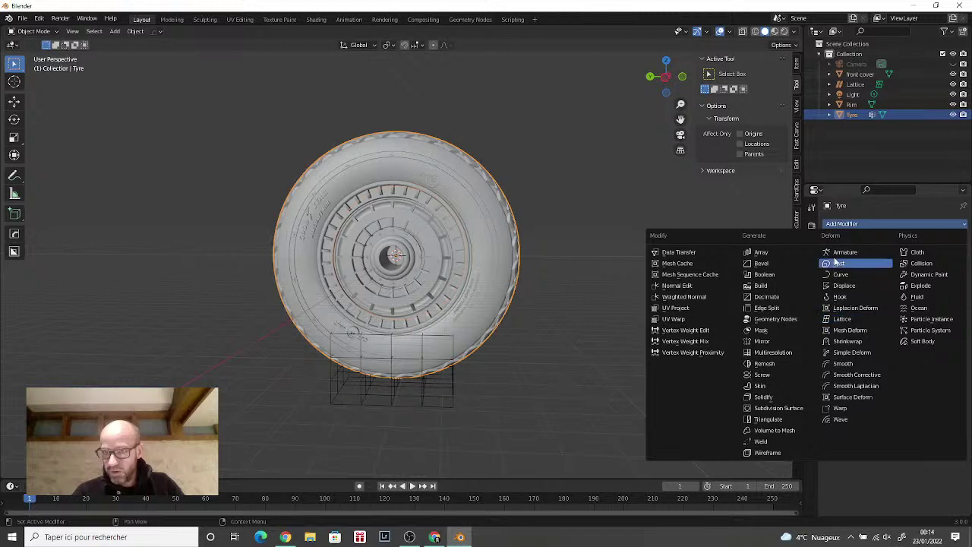
left_click(840, 320)
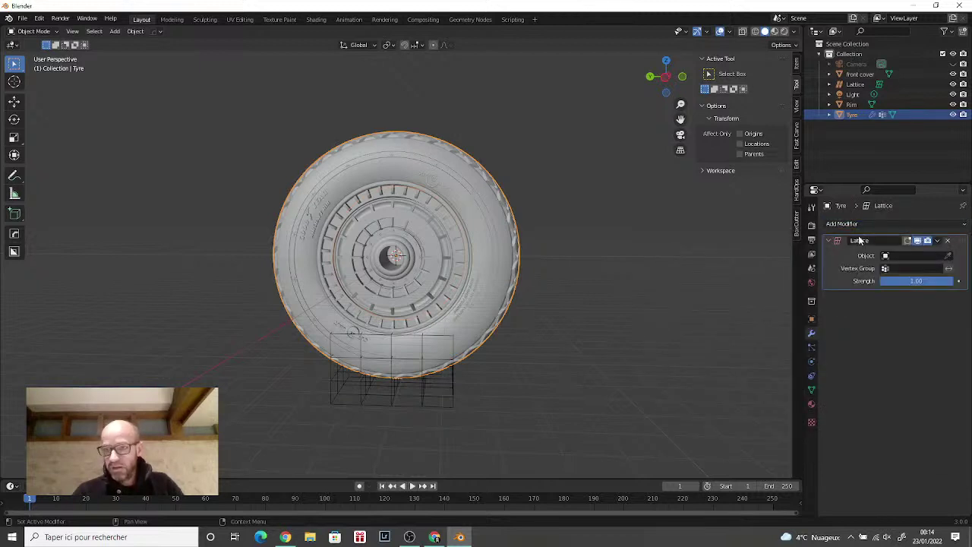
left_click(896, 257)
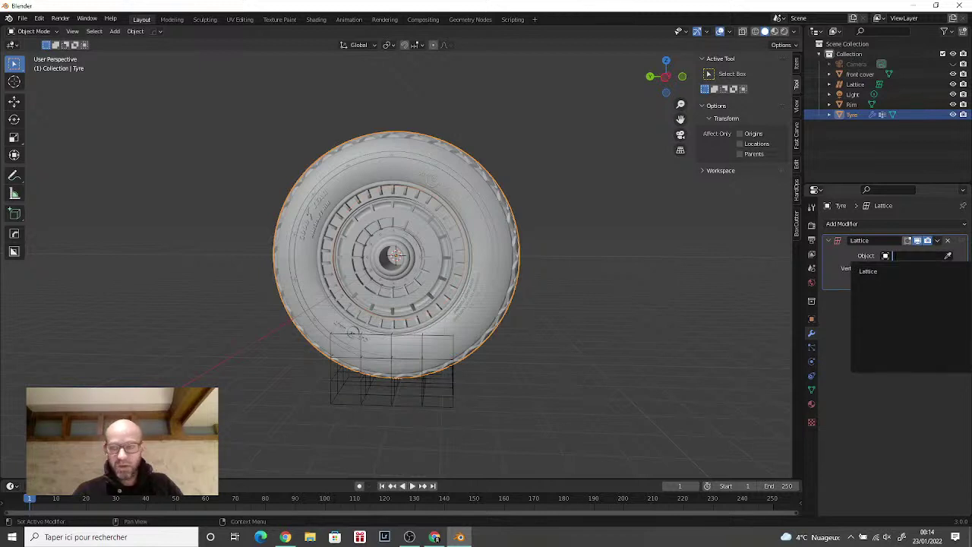
left_click(883, 271)
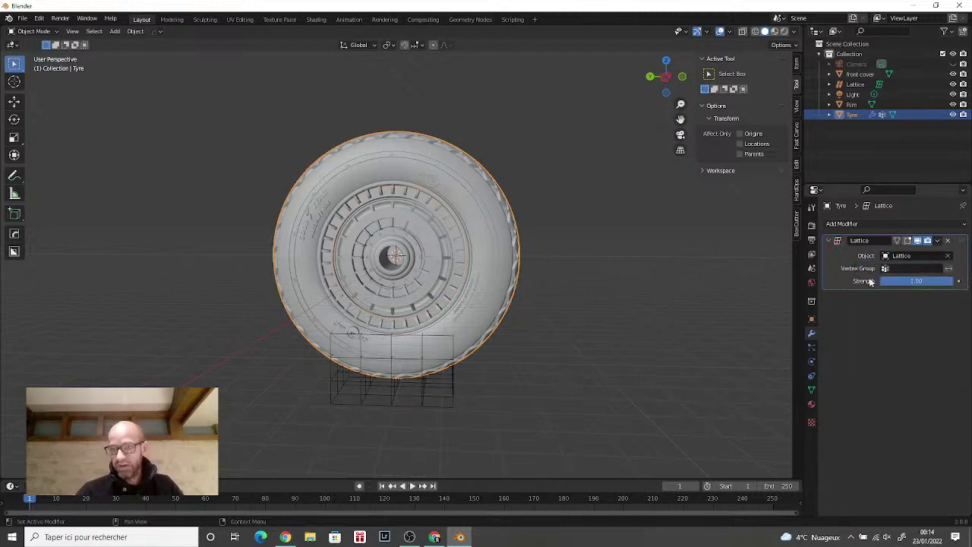
Step: Limit the tyre's Lattice modifier with the PIN Group vertex group and invert the group's influence
left_click(902, 268)
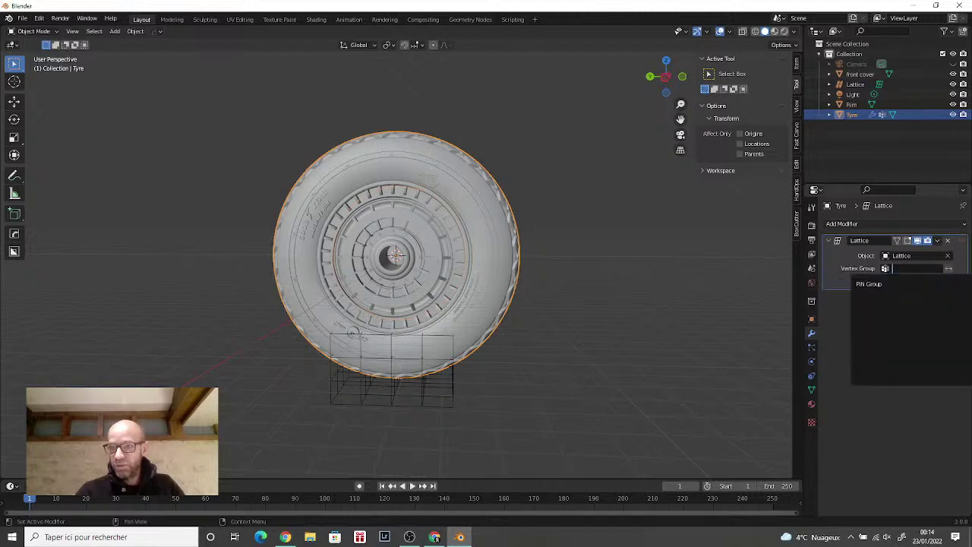
left_click(884, 284)
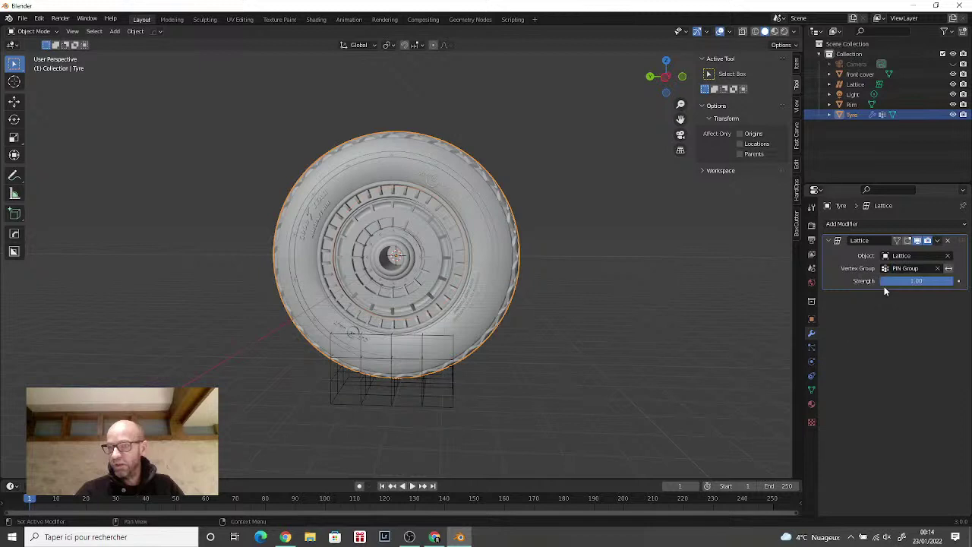
left_click(951, 271)
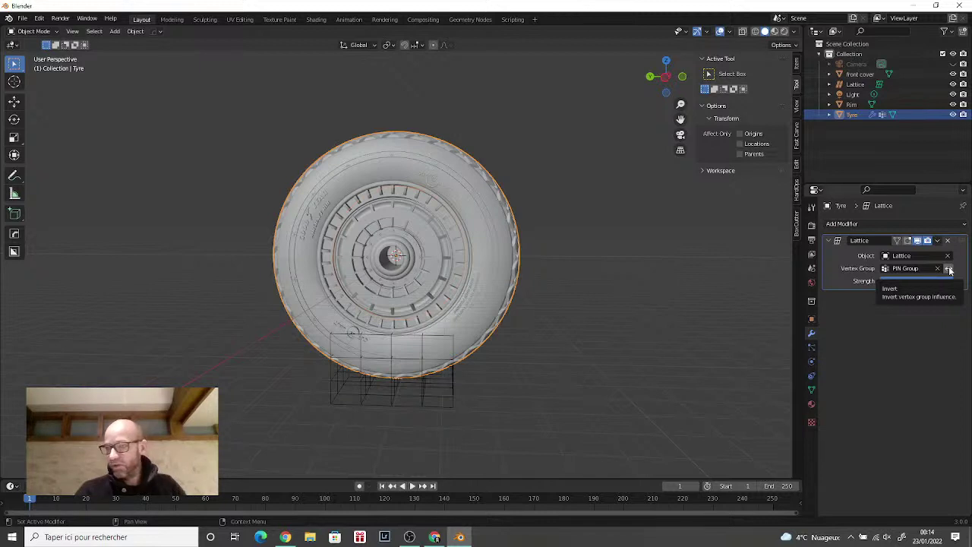
Step: Invert the vertex group influence in the tyre's Lattice modifier, and put the lattice object into Edit Mode
left_click(950, 269)
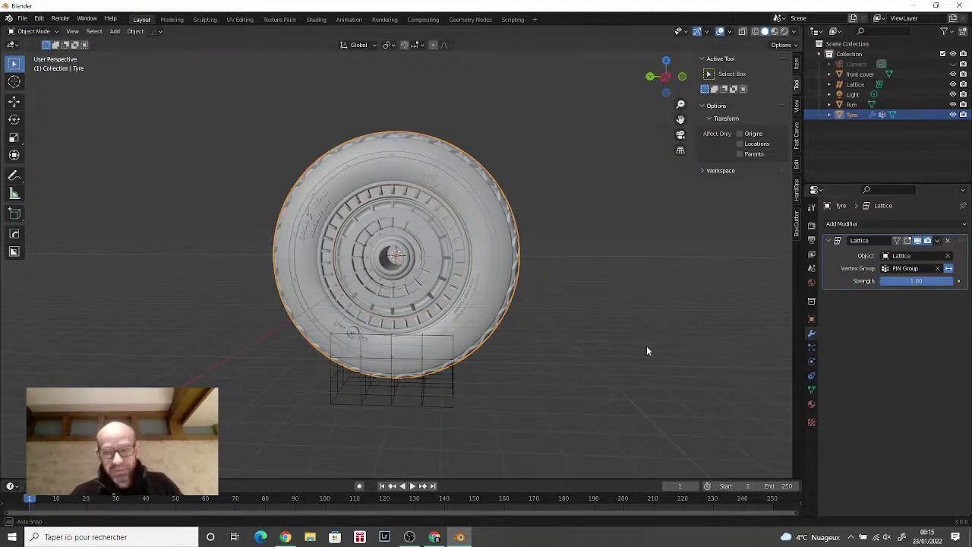
middle_click_drag(647, 350, 444, 410)
left_click(446, 399)
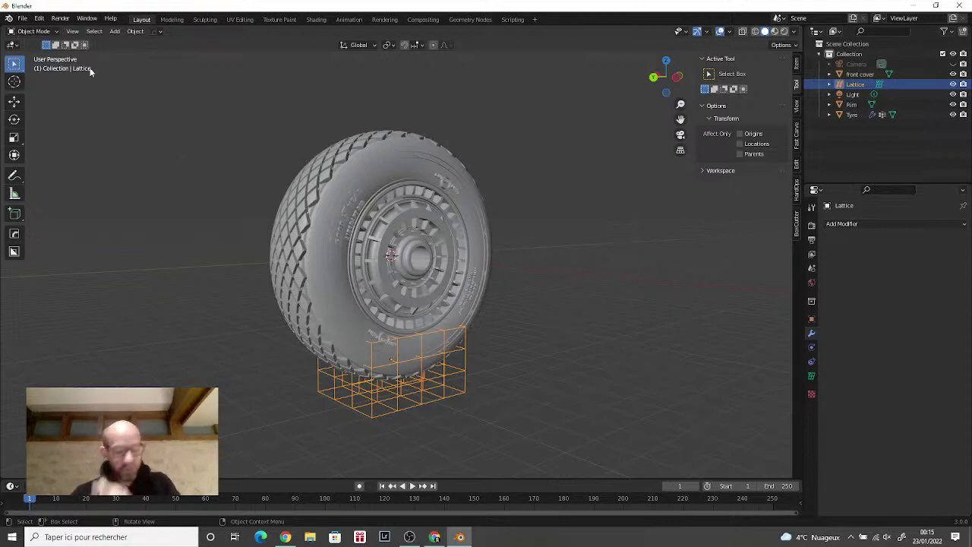
left_click(34, 31)
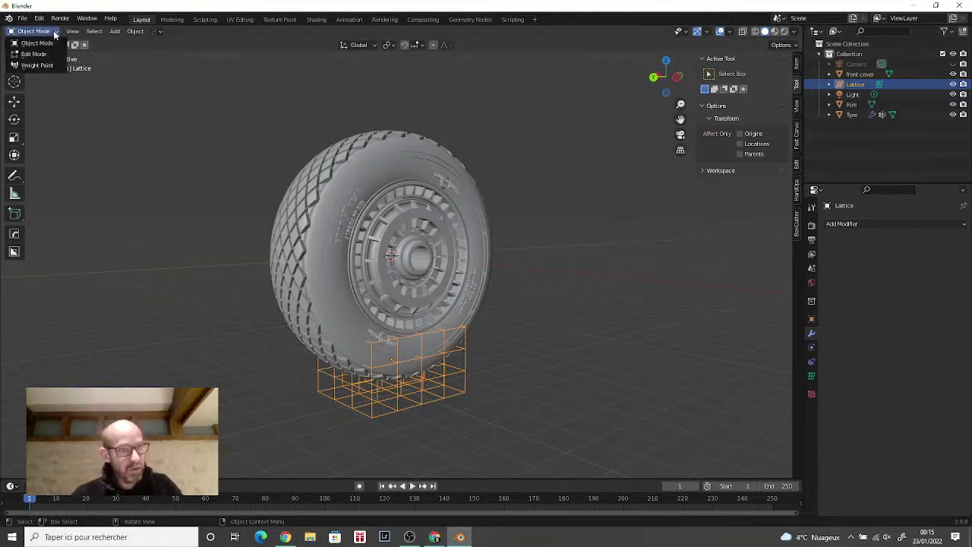
left_click(46, 54)
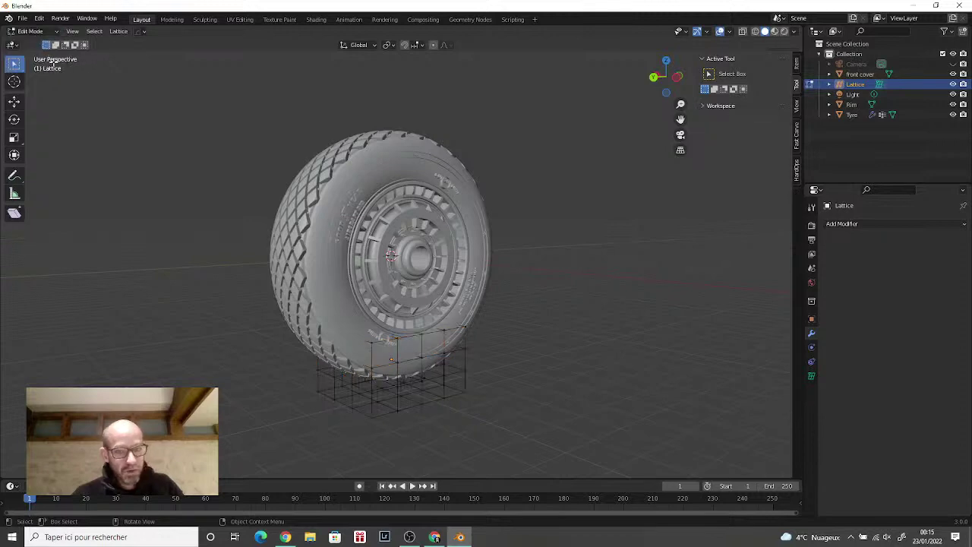
Step: Select the lattice's lowest layer of control points and raise them about 2.07 m along Z
middle_click_drag(656, 363, 607, 341, "alt")
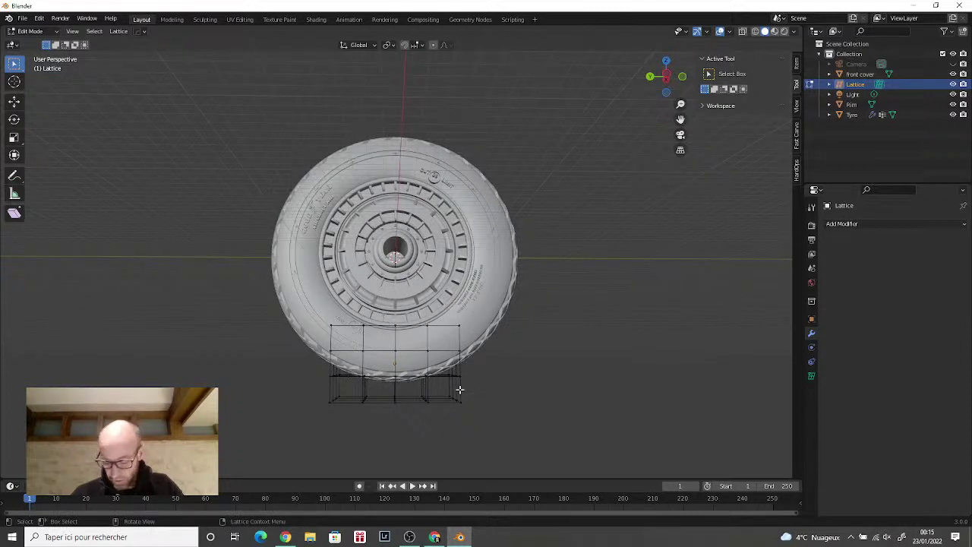
left_click_drag(321, 392, 490, 392)
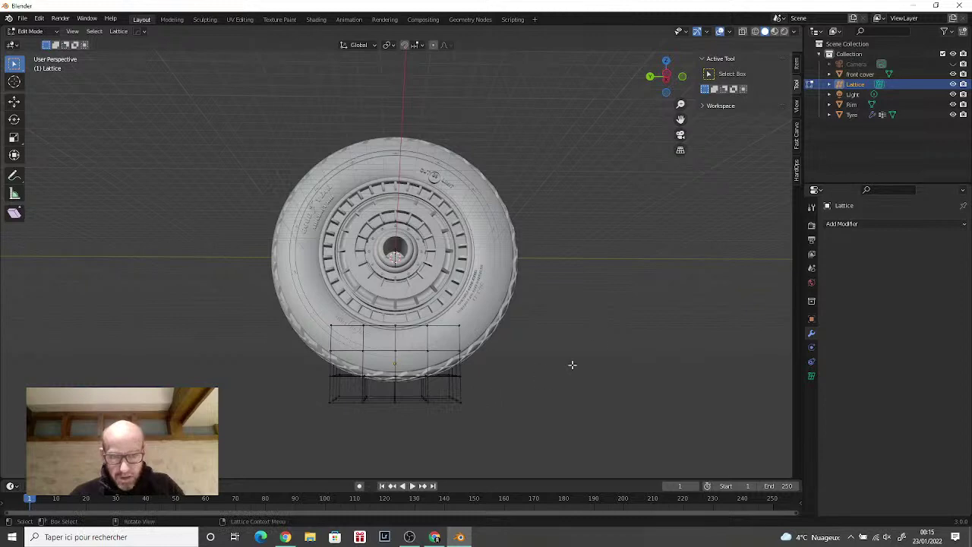
middle_click_drag(570, 365, 523, 408)
middle_click_drag(413, 399, 395, 403)
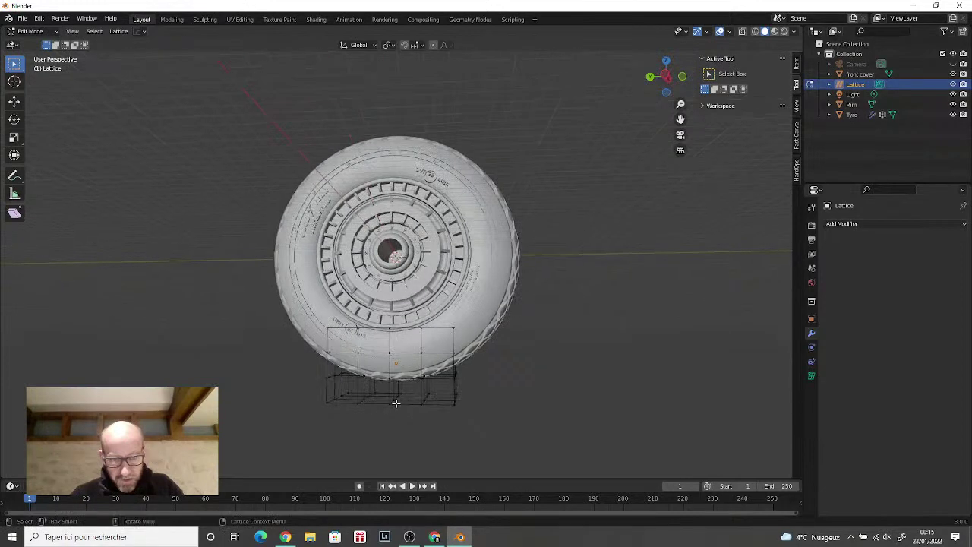
left_click_drag(317, 389, 546, 412)
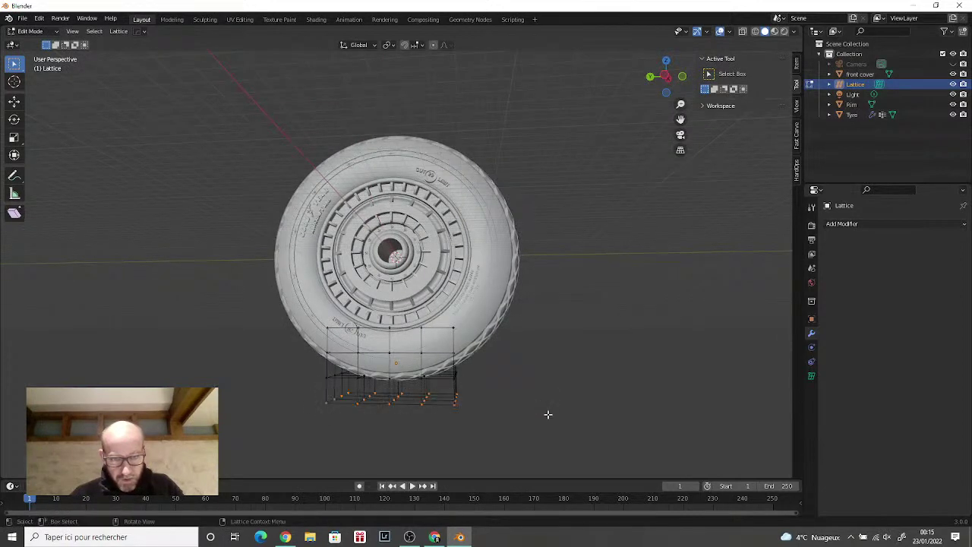
middle_click_drag(547, 412, 587, 414)
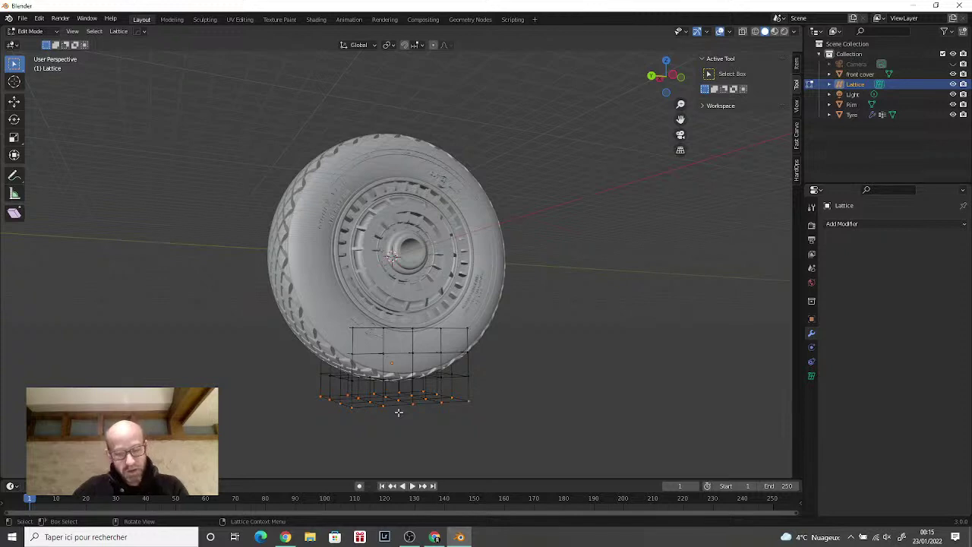
key("g")
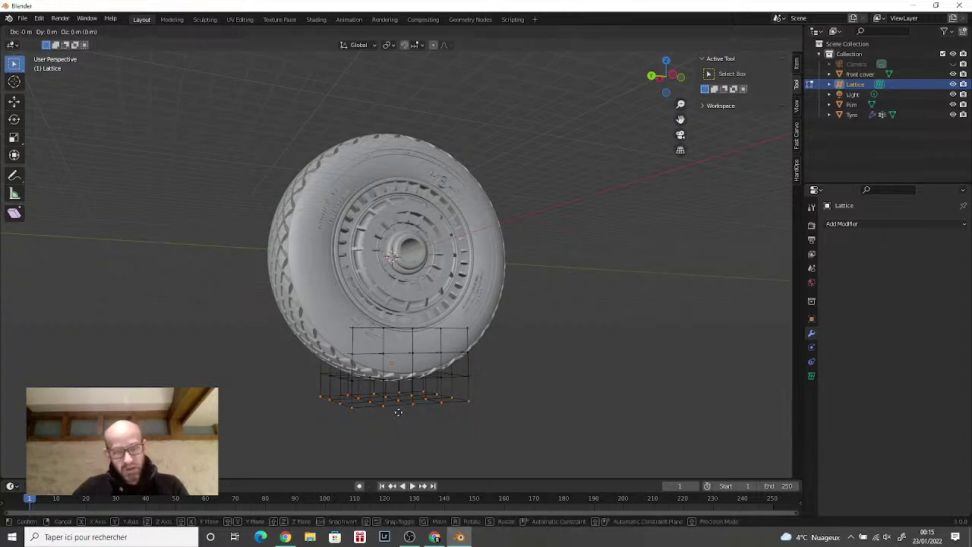
key("z")
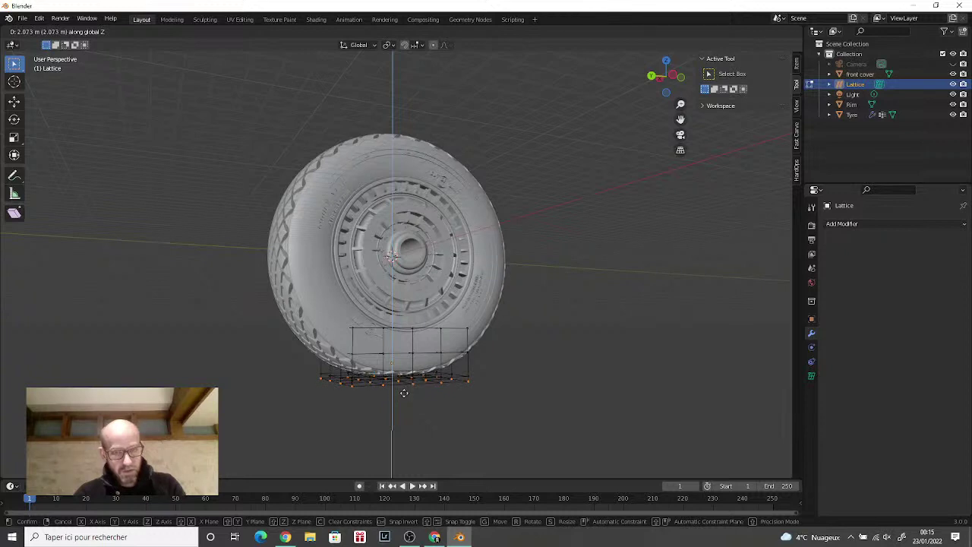
left_click(403, 393)
Step: Select the inner control points of the lattice's second-lowest layer and raise them about 1 m along Z
mouse_move(502, 406)
middle_mouse_down()
mouse_move(458, 397)
mouse_move(496, 392)
middle_mouse_up()
scroll(464, 403, "down", 2)
scroll(464, 403, "up", 5)
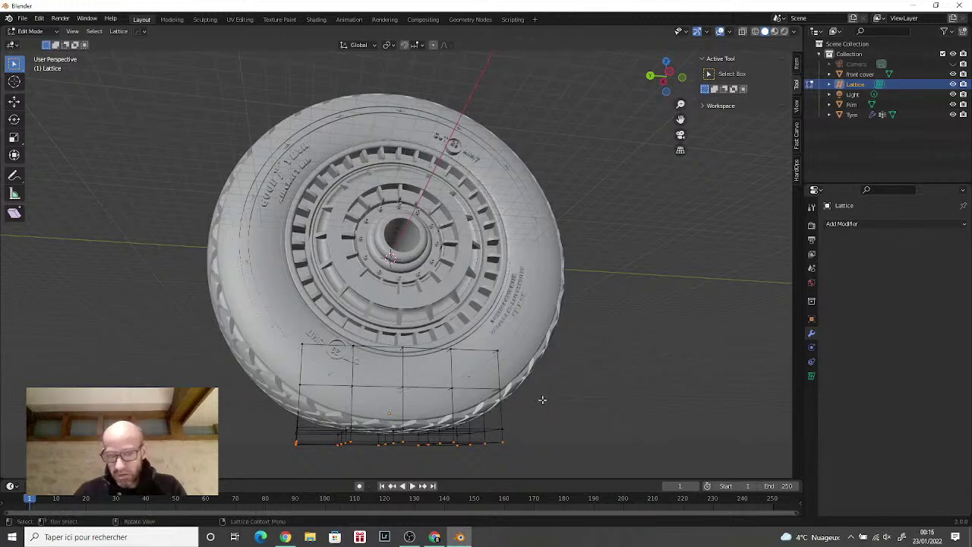
middle_click_drag(551, 403, 553, 403)
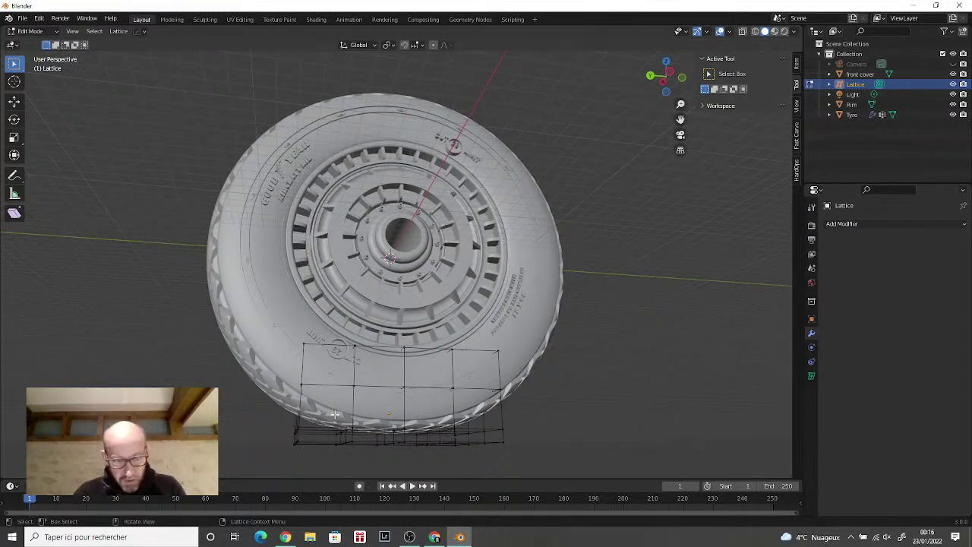
left_click_drag(334, 414, 448, 430)
middle_click_drag(448, 431, 426, 440)
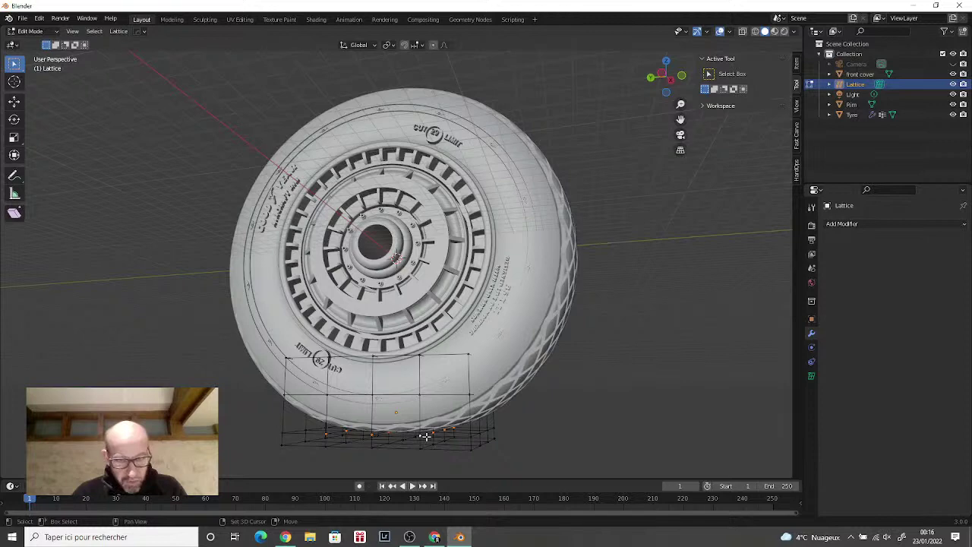
middle_click_drag(574, 433, 640, 395)
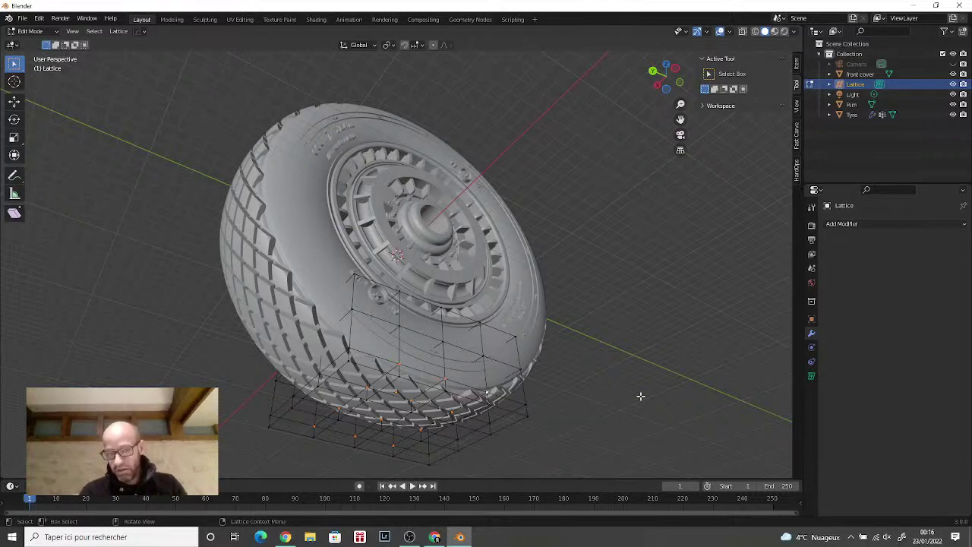
middle_click_drag(640, 394, 624, 430)
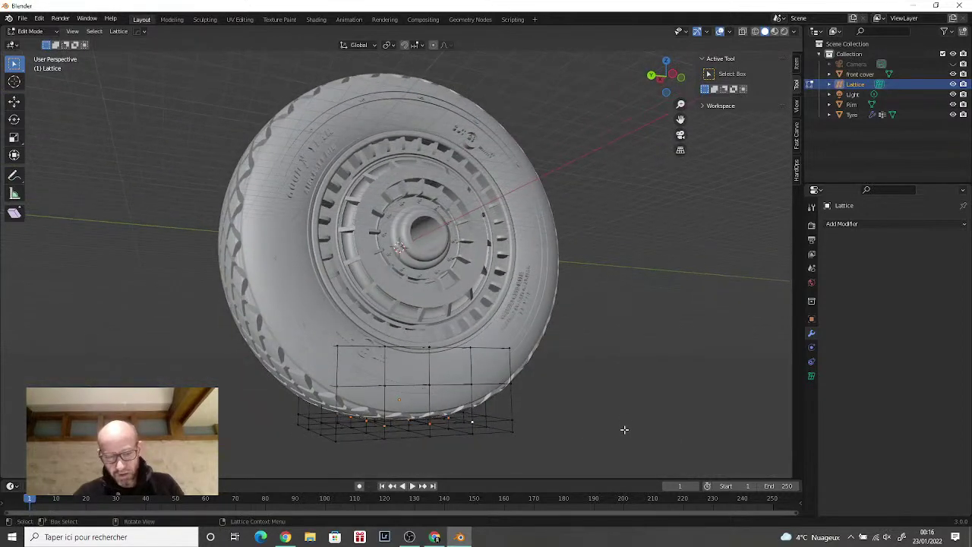
key("g")
key("z")
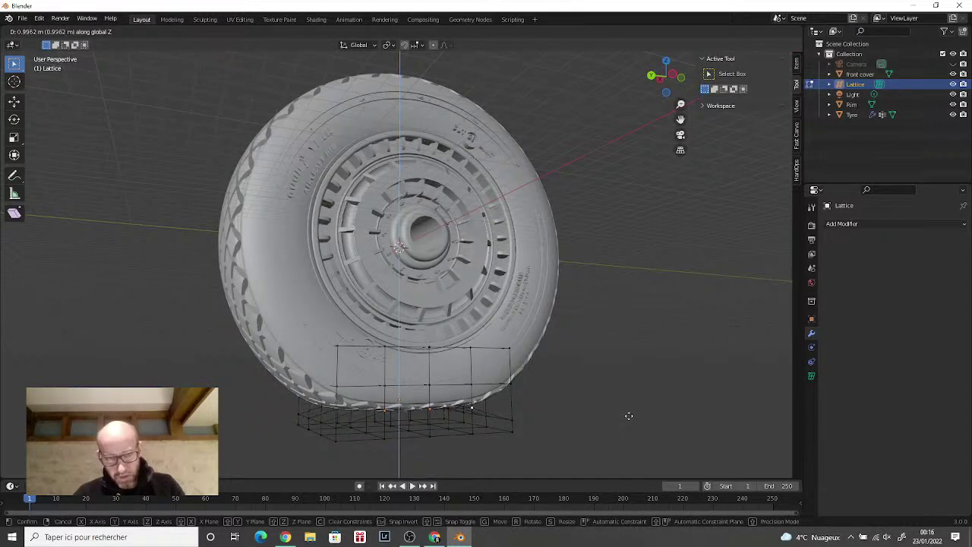
left_click(627, 415)
Step: Try raising the inner control points of the lattice's second-highest layer about 0.63 m along Z
middle_click_drag(627, 415, 568, 400)
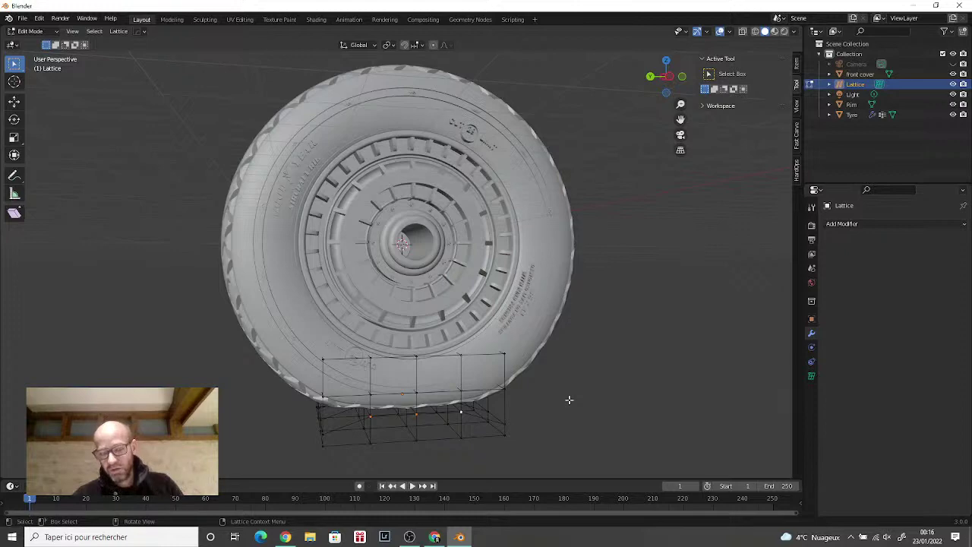
middle_click_drag(566, 410, 635, 407)
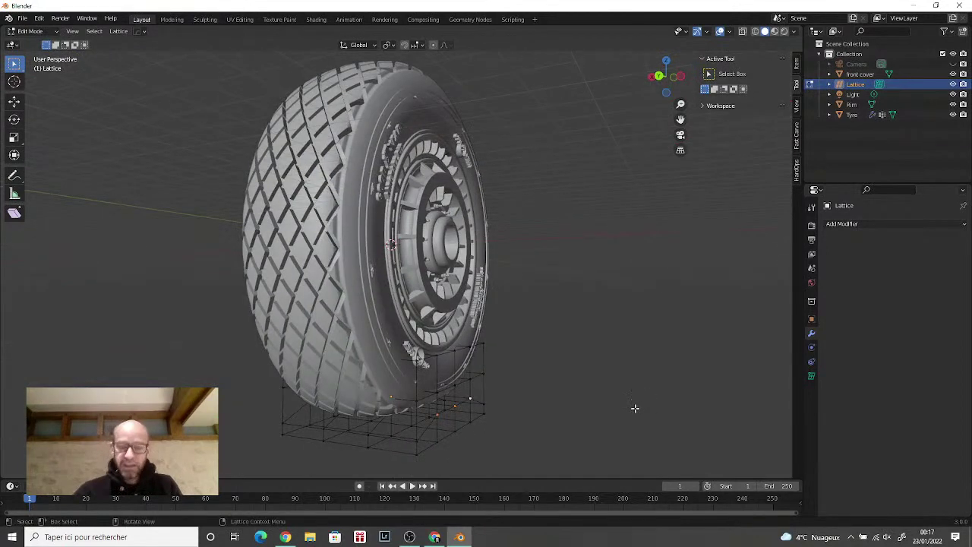
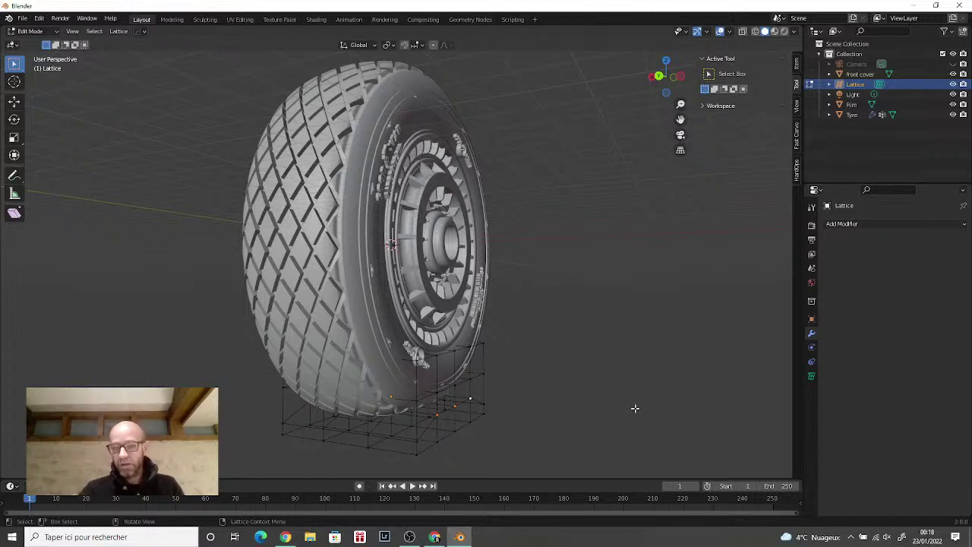
mouse_move(506, 411)
middle_mouse_down()
mouse_move(566, 403)
mouse_move(503, 406)
middle_mouse_up()
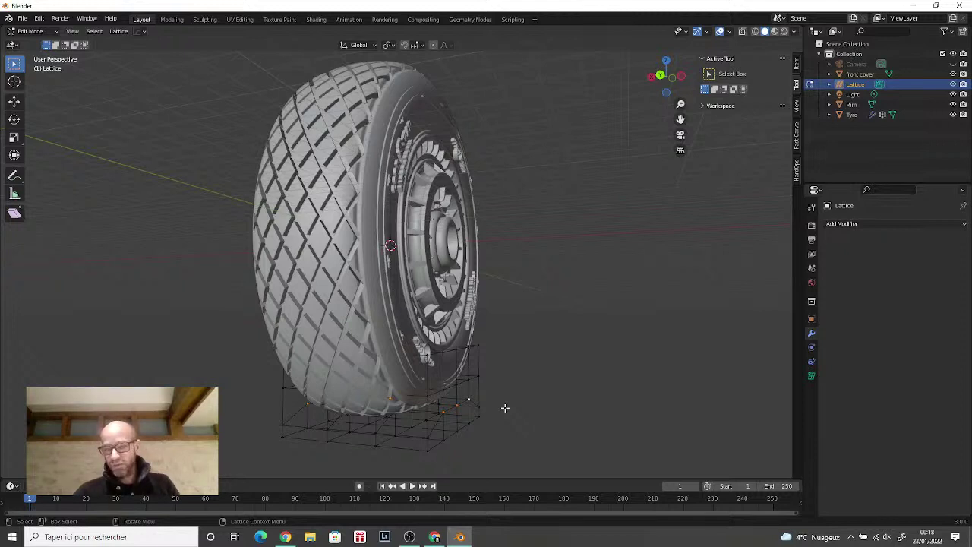
middle_click_drag(505, 408, 508, 353)
scroll(495, 405, "up", 3)
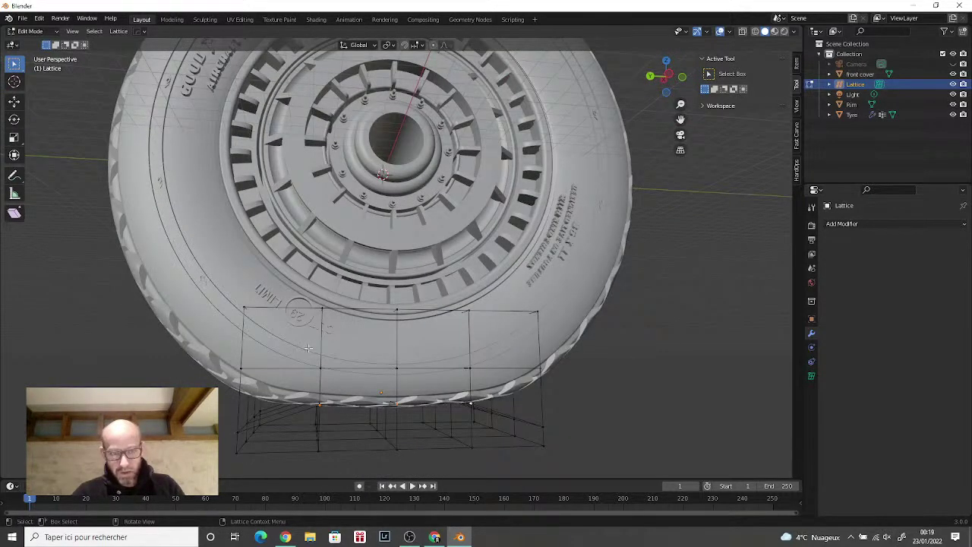
left_click_drag(307, 348, 500, 374)
middle_click_drag(500, 375, 687, 281)
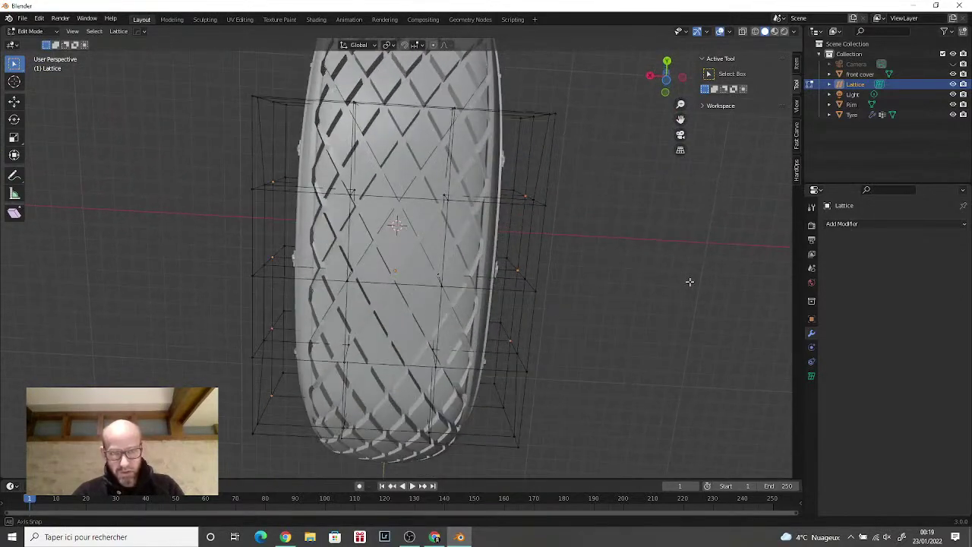
left_click(272, 395, "shift")
middle_click_drag(516, 389, 553, 449)
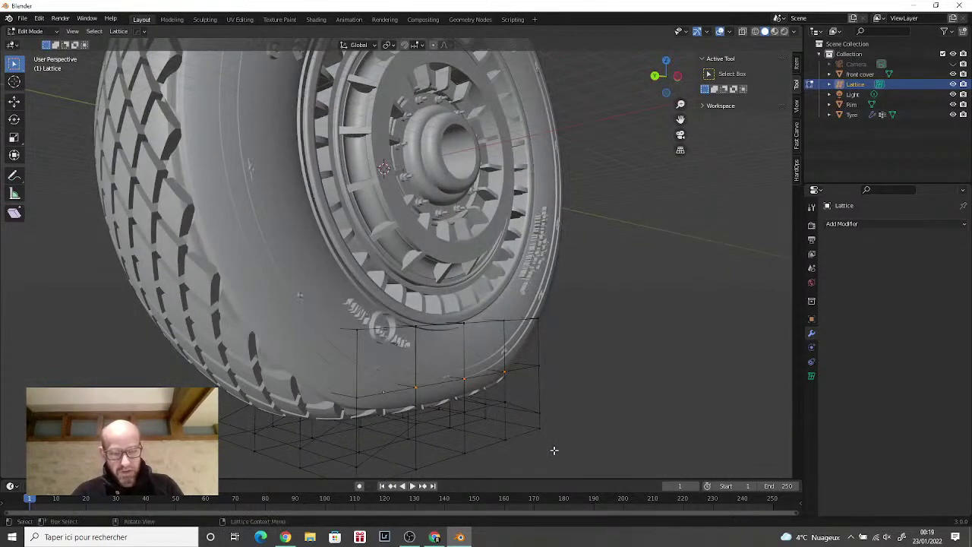
key("g")
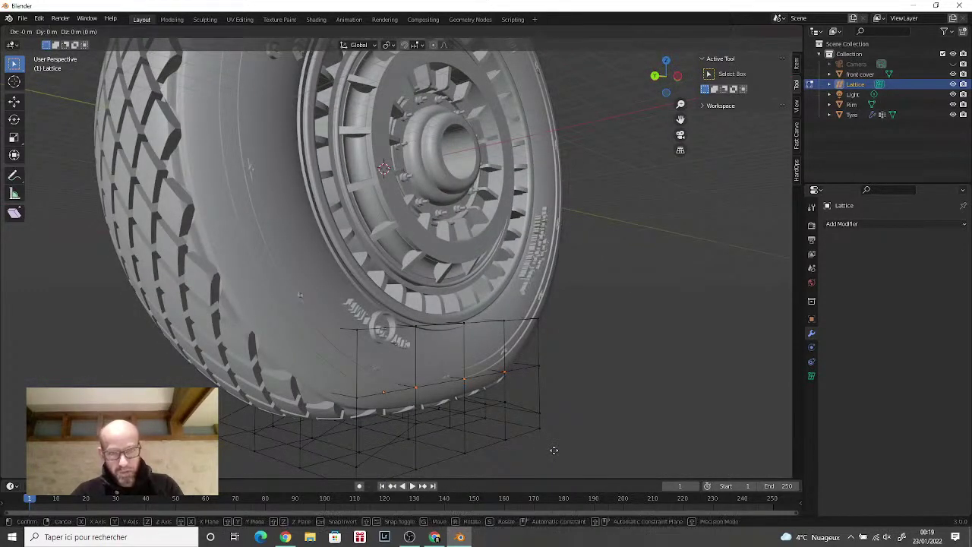
key("z")
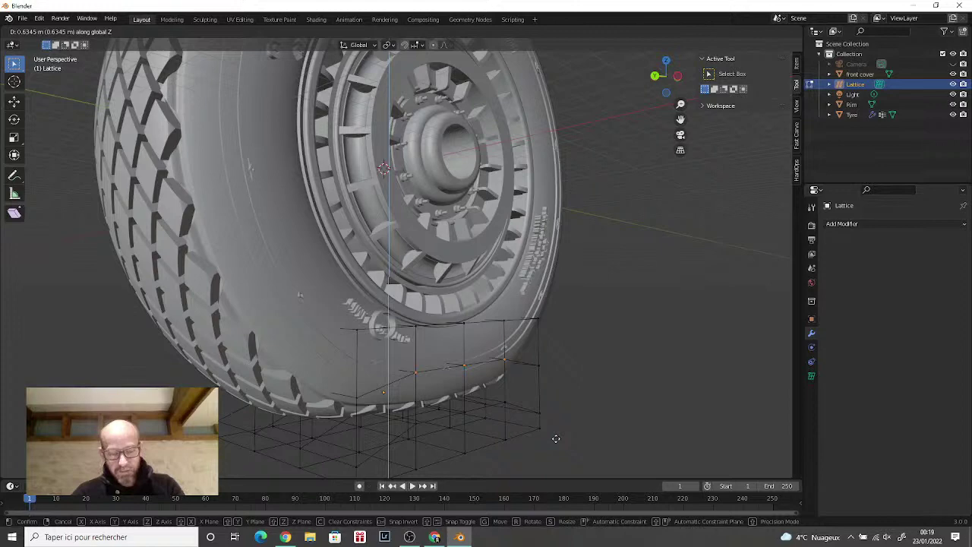
key("Escape")
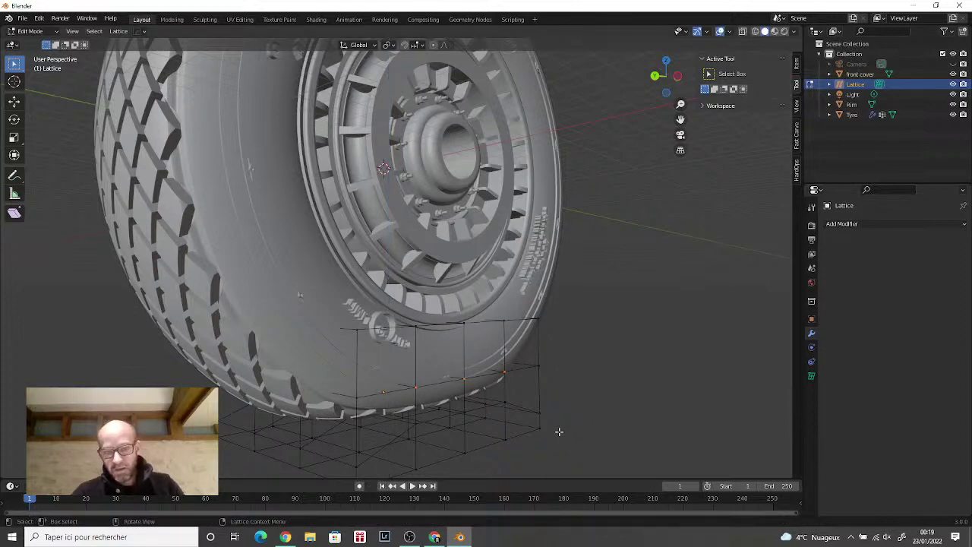
Step: Undo the two vertical moves of the lattice's control points
scroll(569, 428, "up", 3)
middle_click_drag(571, 427, 576, 425)
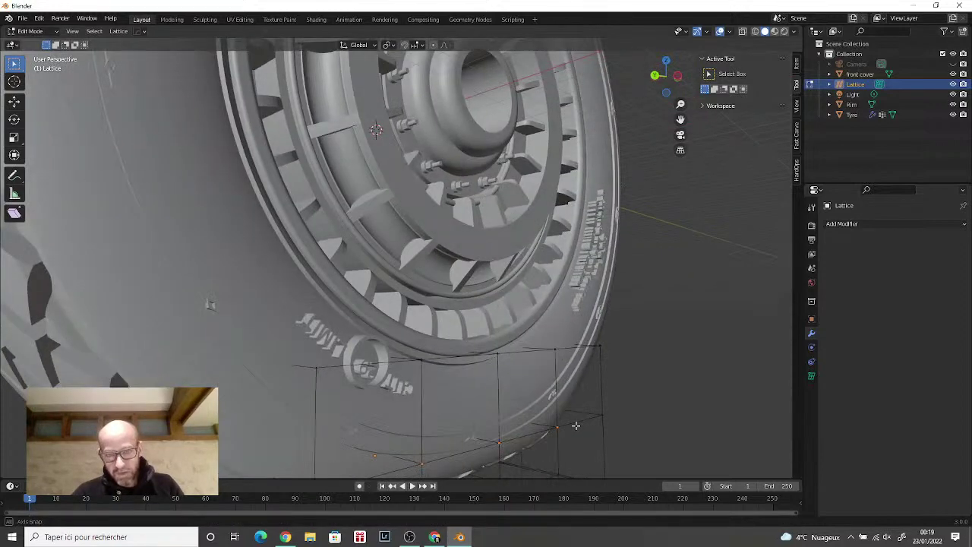
scroll(576, 425, "down", 2)
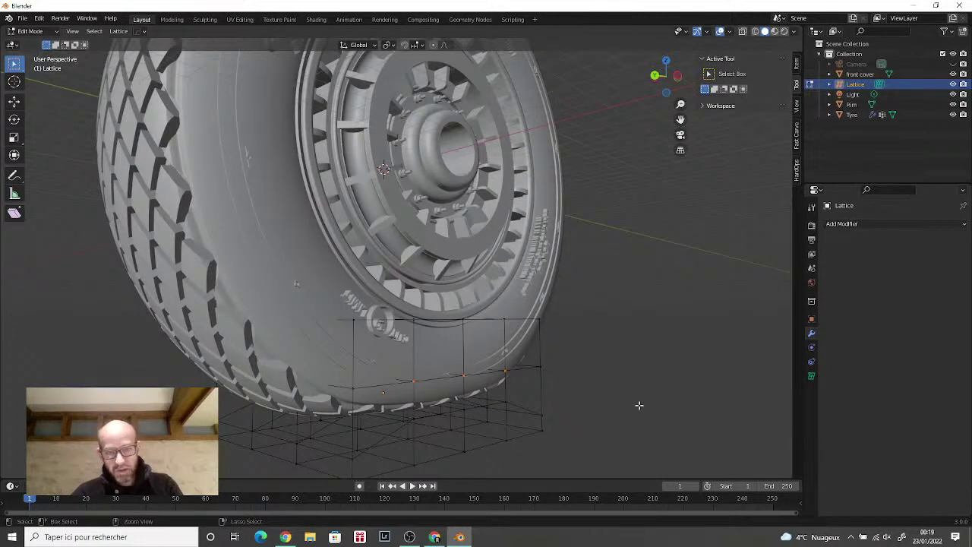
key("ctrl+z")
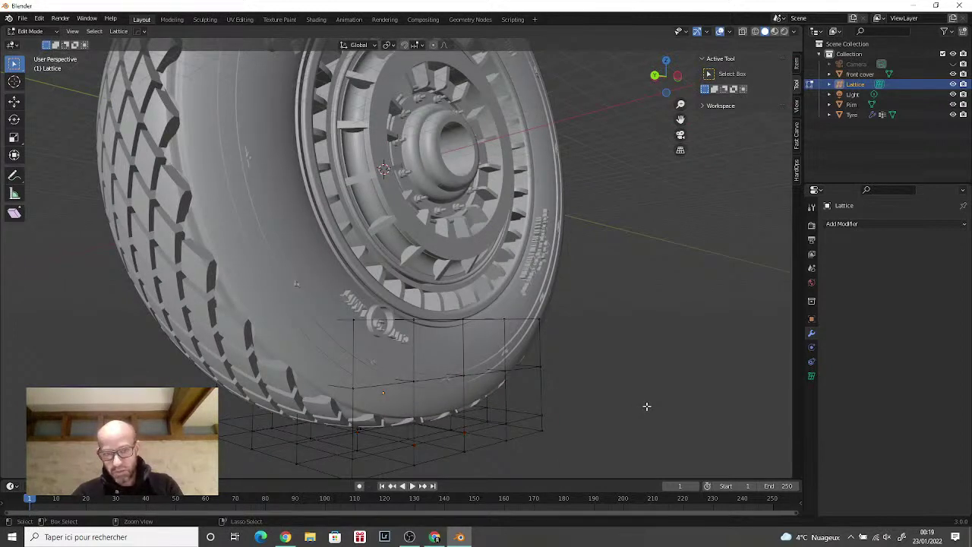
key("ctrl+z")
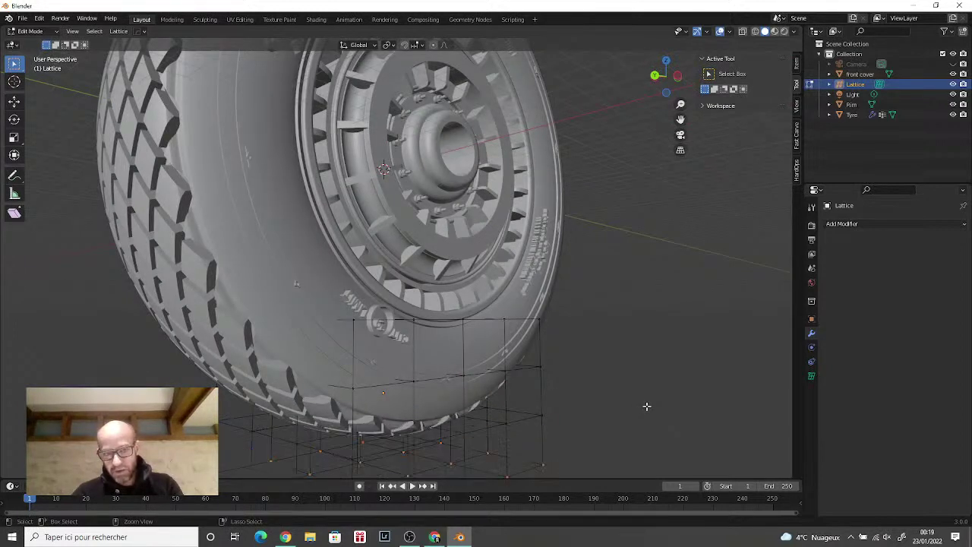
Step: Return to Object Mode and rotate the tyre about 235° around the global X axis
middle_click_drag(647, 406, 629, 423)
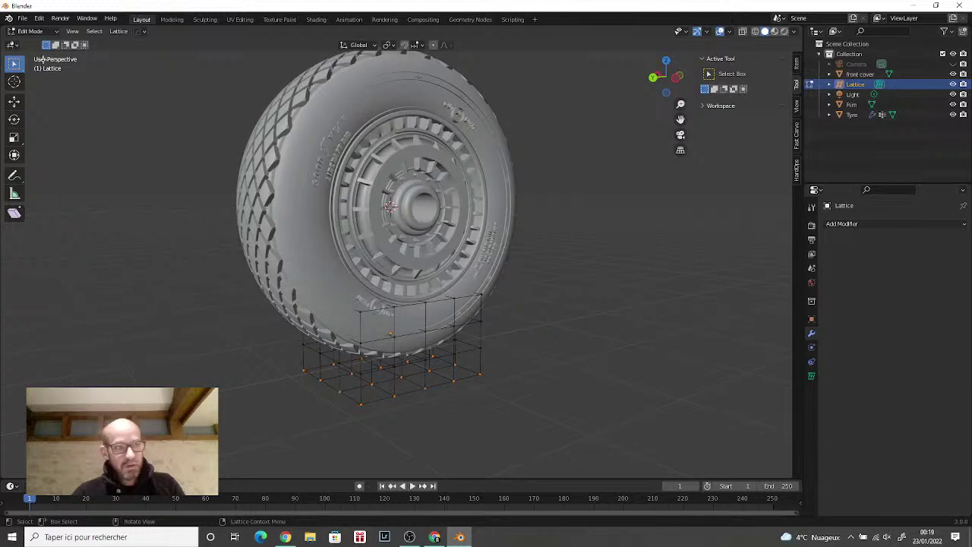
left_click(29, 31)
left_click(30, 36)
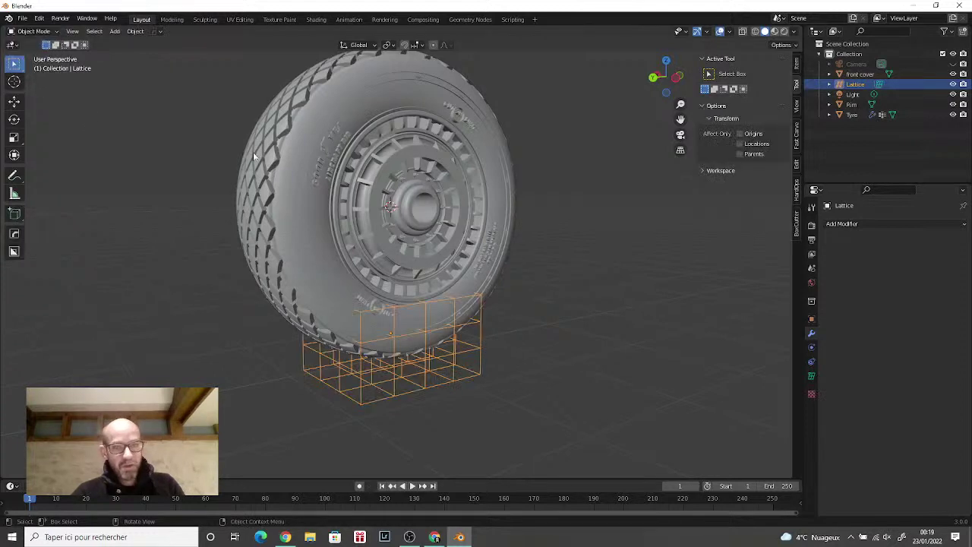
left_click(297, 142)
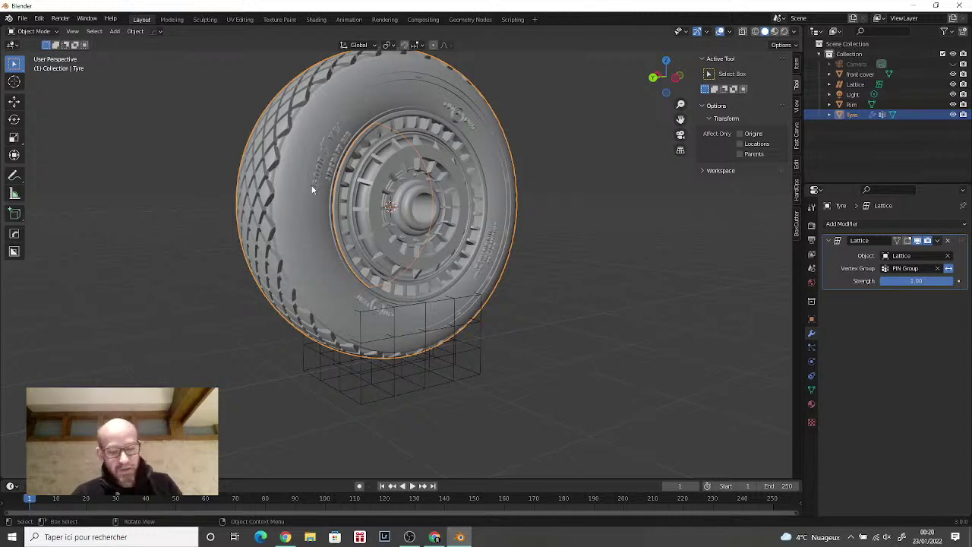
key("r")
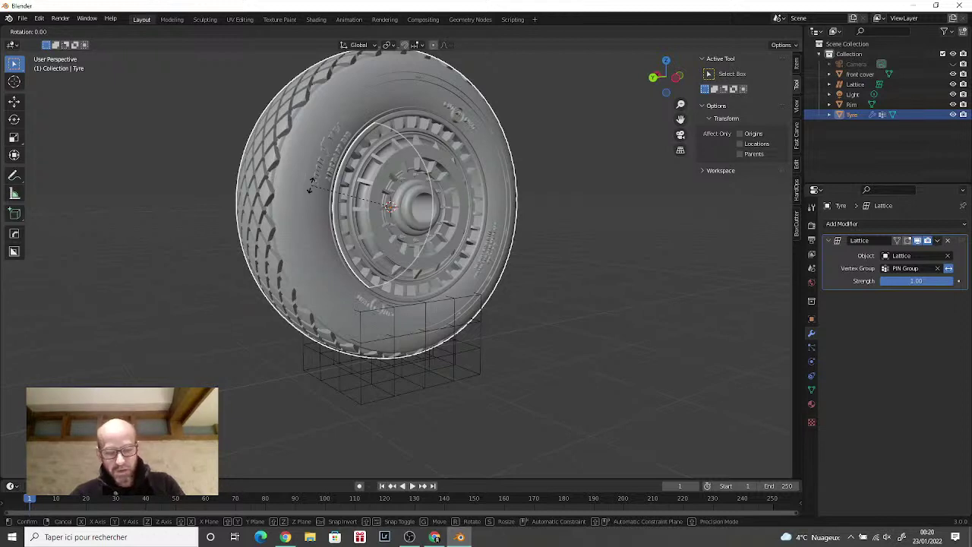
key("x")
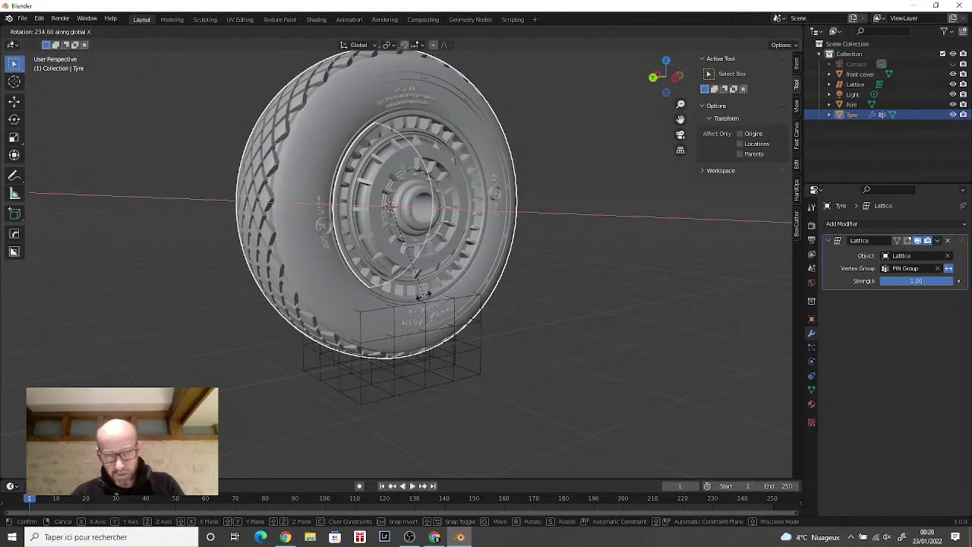
left_click(422, 299)
left_click(583, 298)
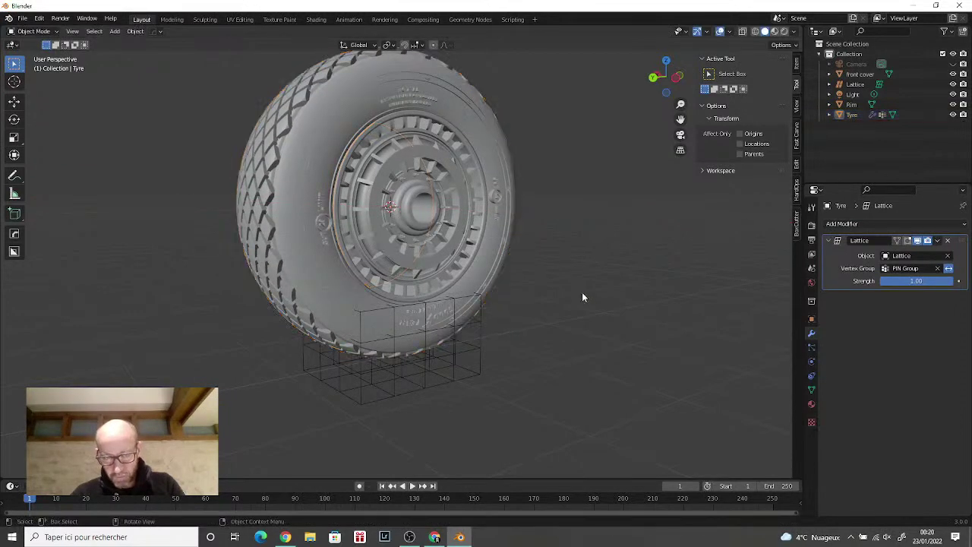
scroll(543, 349, "down", 3)
scroll(542, 344, "up", 3)
Step: Select only the lattice and scale it to about 0.80 along the global Y axis
middle_click_drag(536, 347, 510, 353)
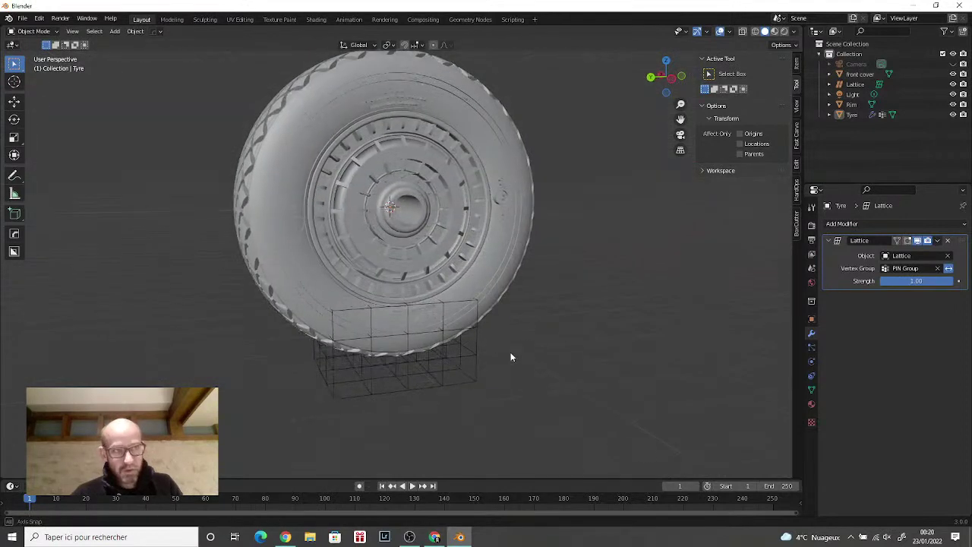
left_click_drag(246, 263, 529, 404)
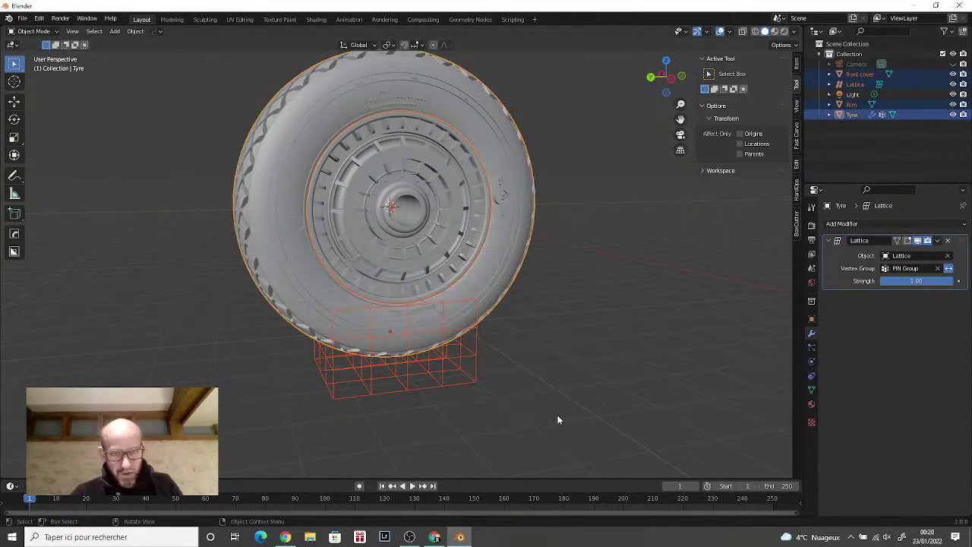
left_click(559, 405)
left_click(438, 383)
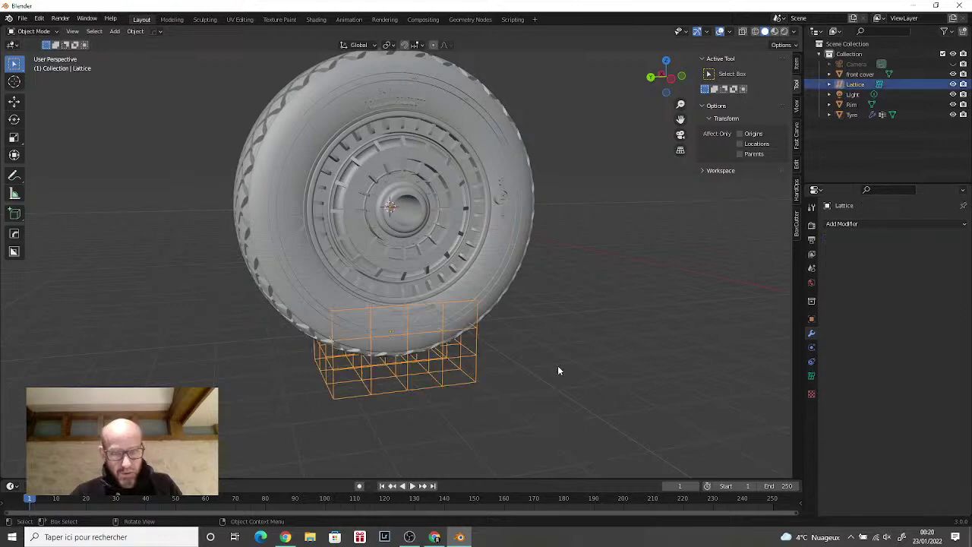
middle_click_drag(559, 371, 542, 362)
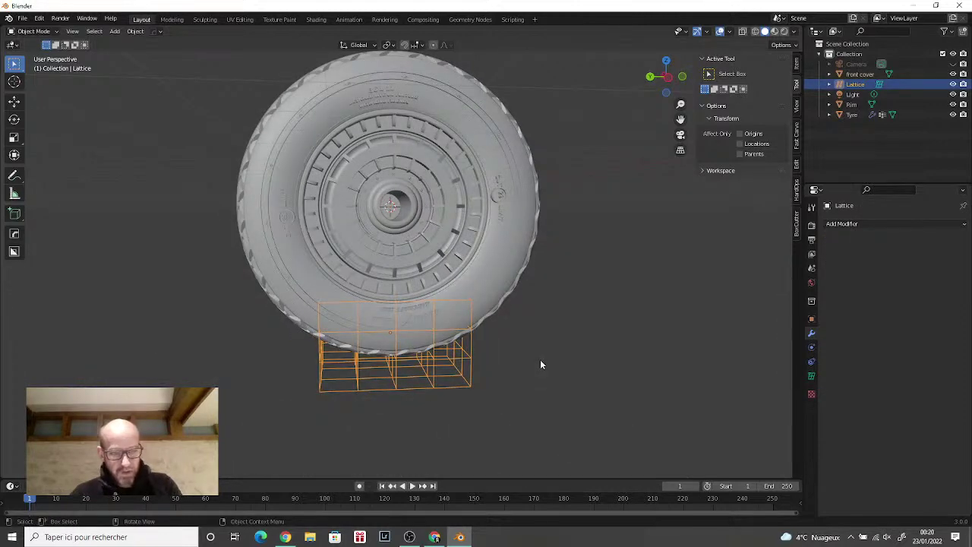
scroll(541, 364, "up", 2)
scroll(540, 364, "down", 6)
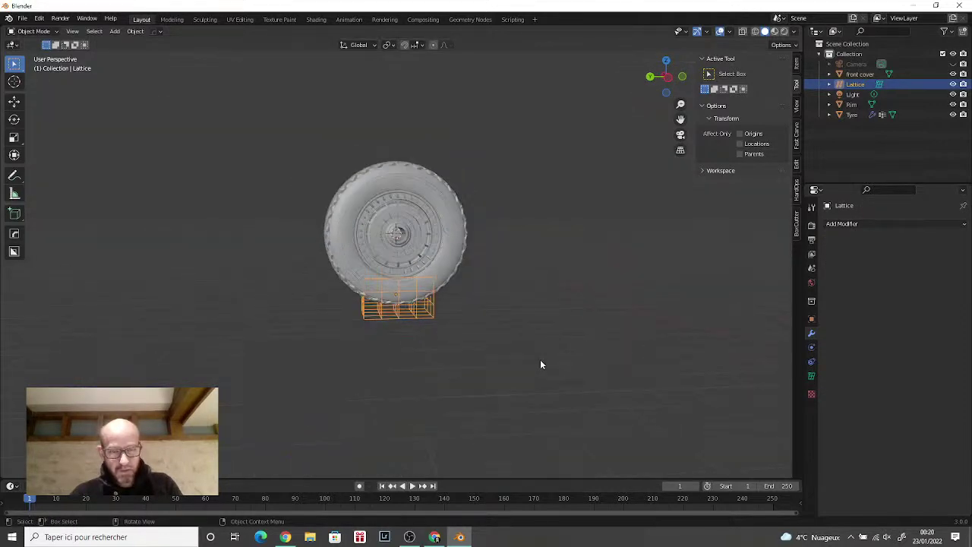
middle_click_drag(541, 364, 573, 367)
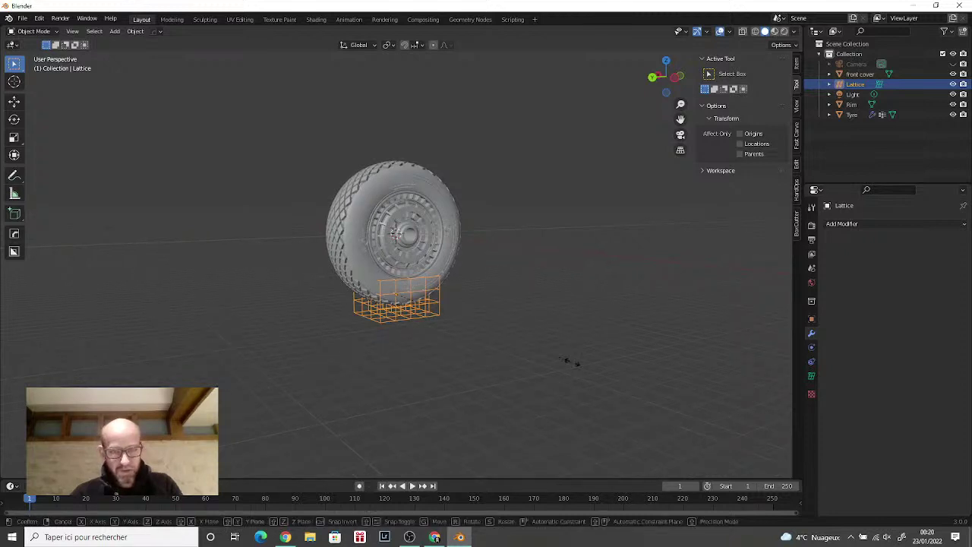
key("s")
key("y")
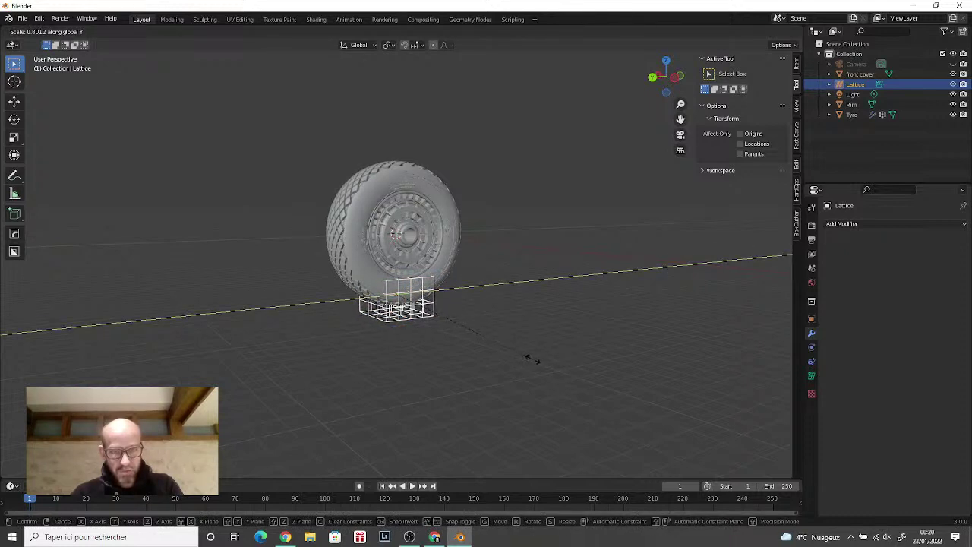
left_click(532, 359)
Step: Widen the lattice slightly along the global Y axis and deselect it
middle_click_drag(532, 358, 483, 359)
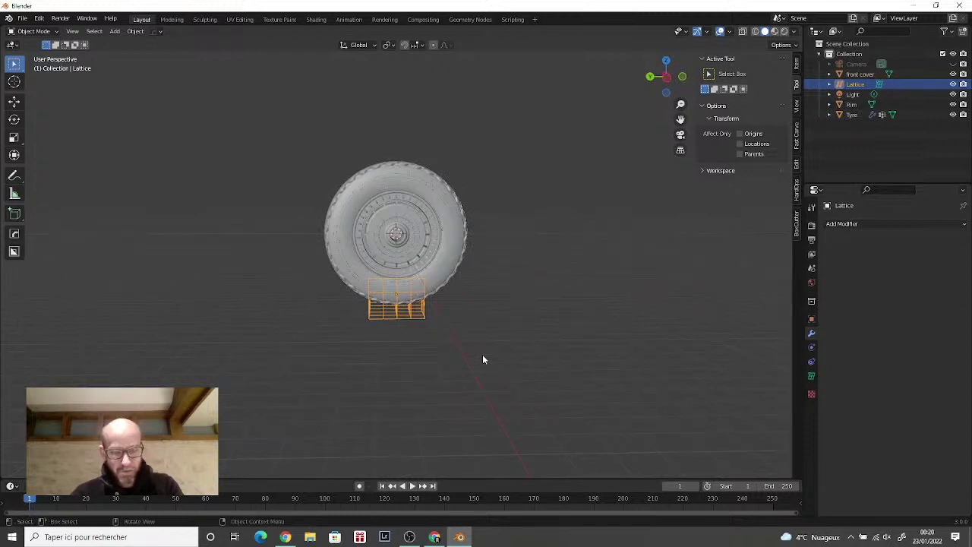
key("s")
key("y")
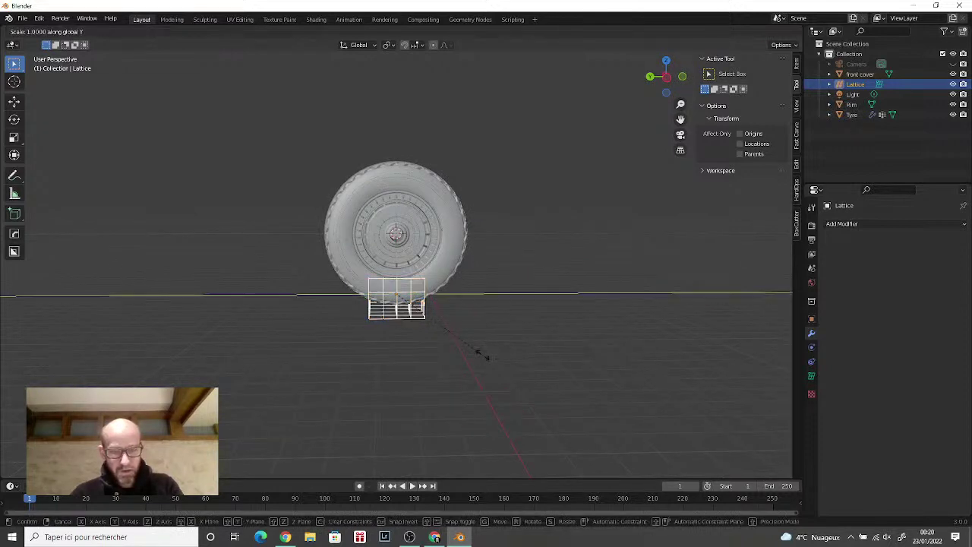
left_click(492, 354)
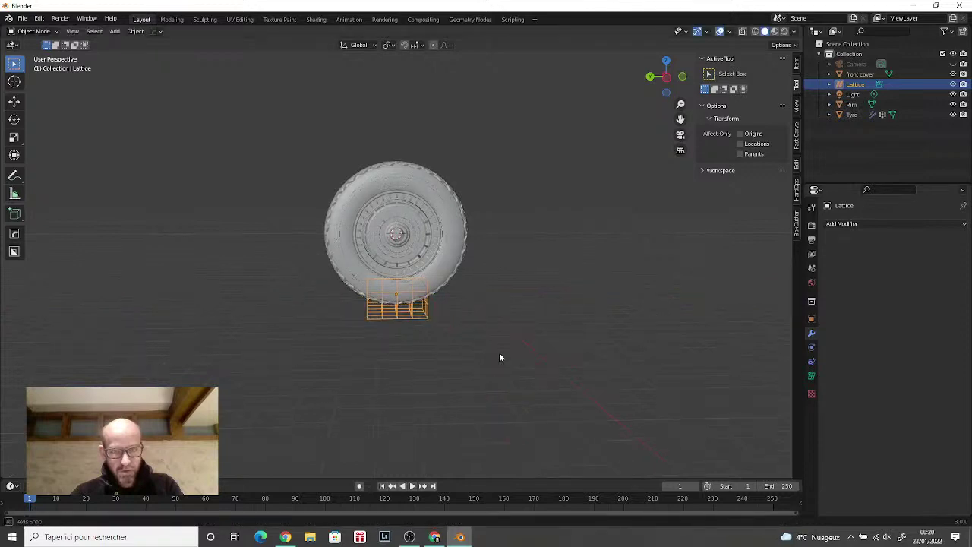
middle_click_drag(499, 352, 536, 356)
left_click(492, 331)
scroll(491, 330, "down", 5)
scroll(488, 334, "up", 9)
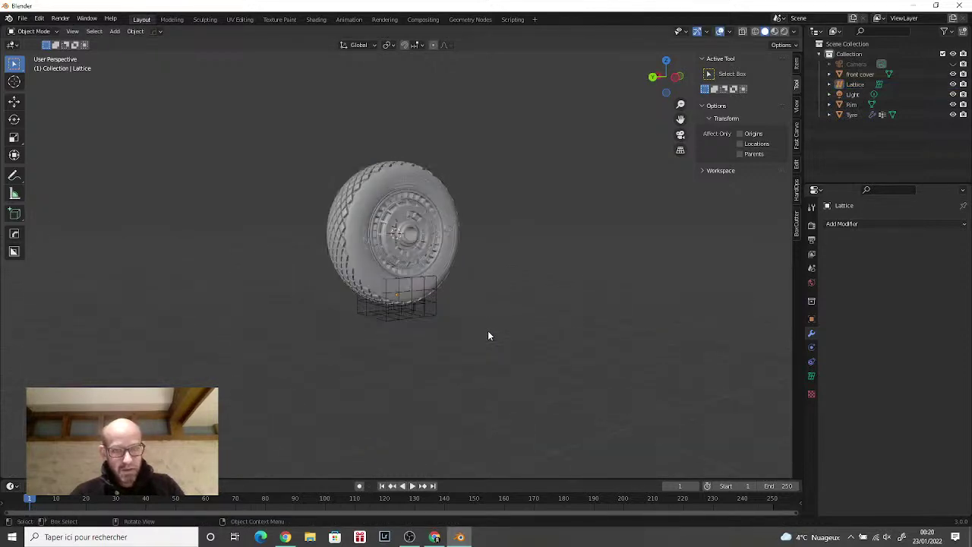
Step: Enter the lattice's Edit Mode and raise its lowest layer of control points about 1.6 m along Z
left_click(33, 31)
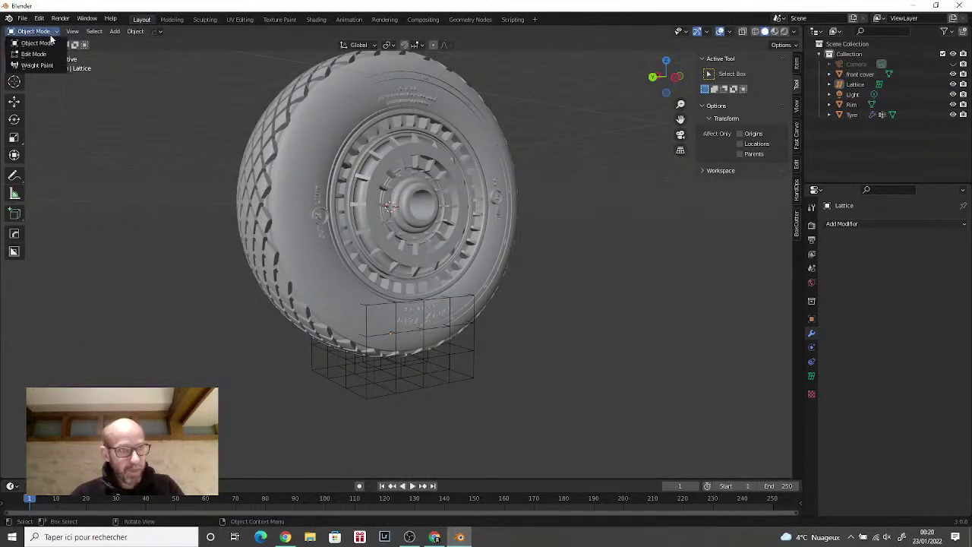
left_click(46, 55)
middle_click_drag(377, 357, 375, 382)
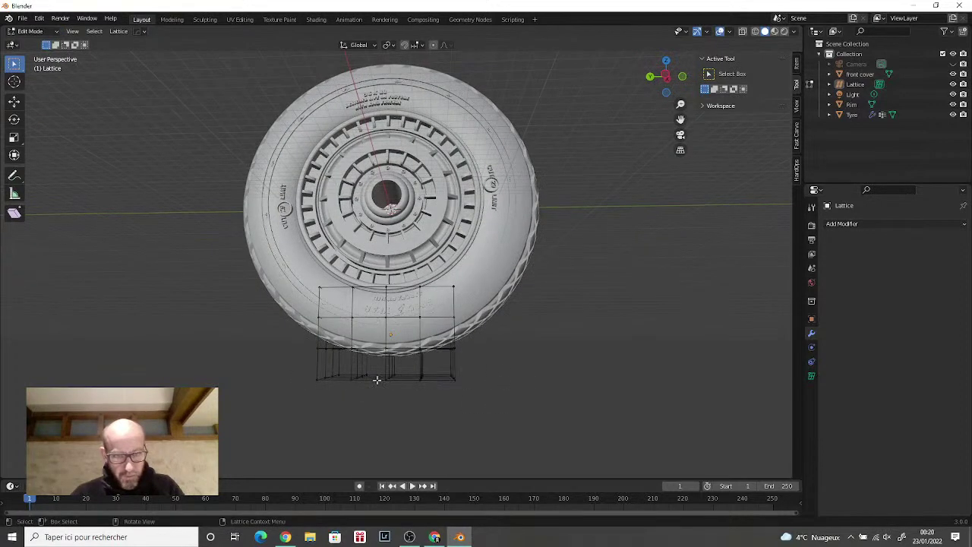
left_click_drag(309, 366, 512, 399)
middle_click_drag(512, 400, 524, 402)
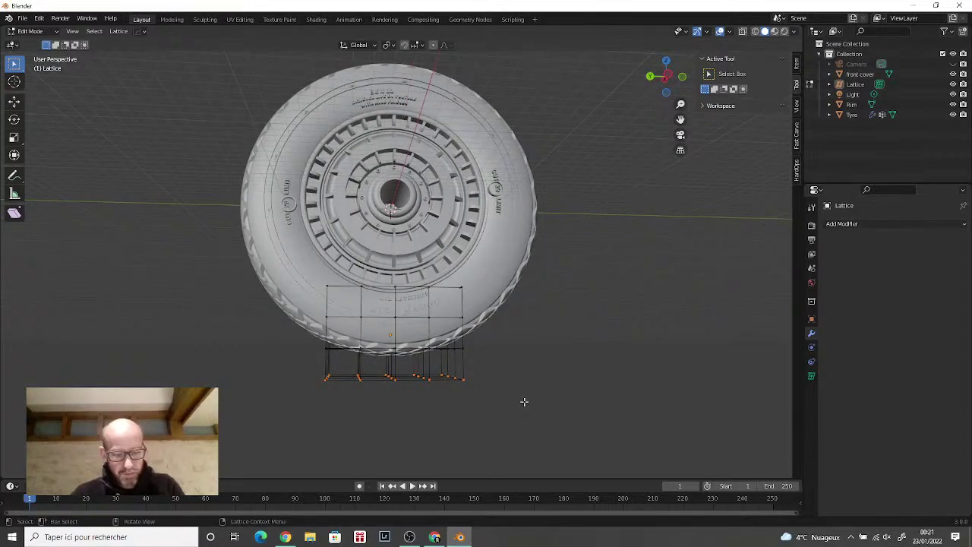
key("g")
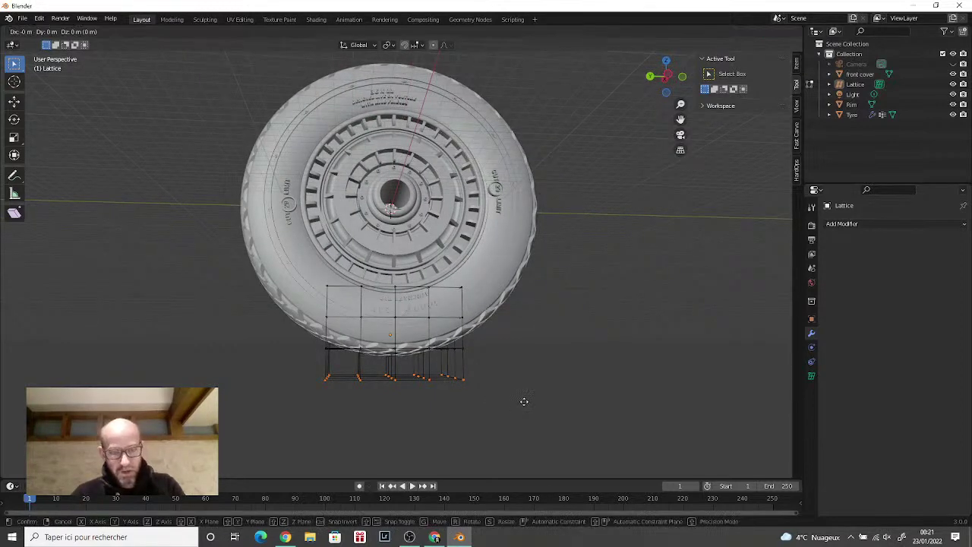
key("z")
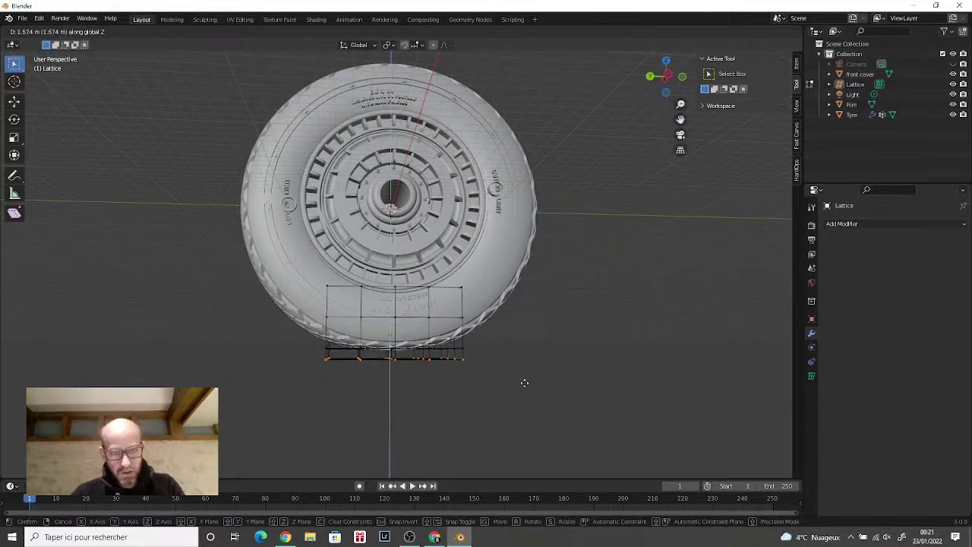
left_click(524, 383)
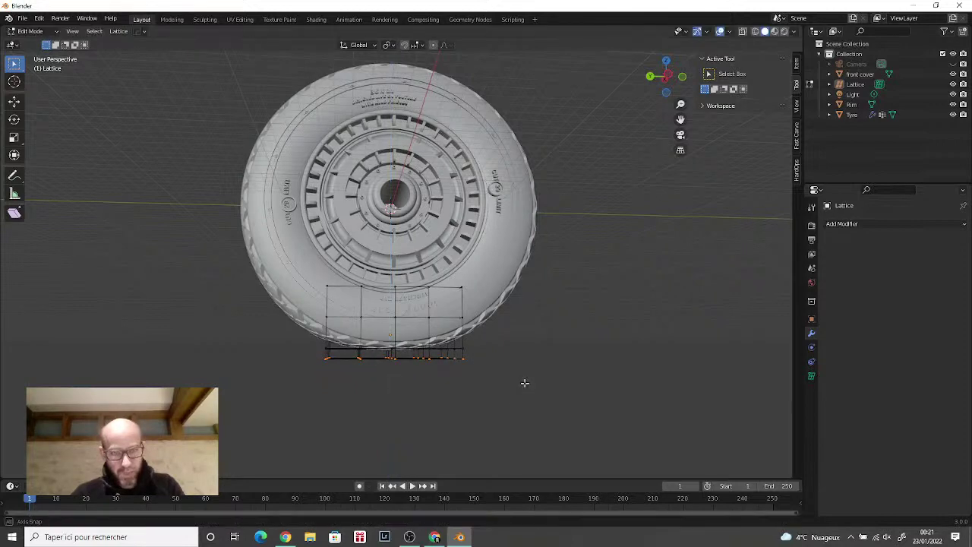
mouse_move(523, 382)
middle_mouse_down()
mouse_move(529, 390)
mouse_move(519, 386)
middle_mouse_up()
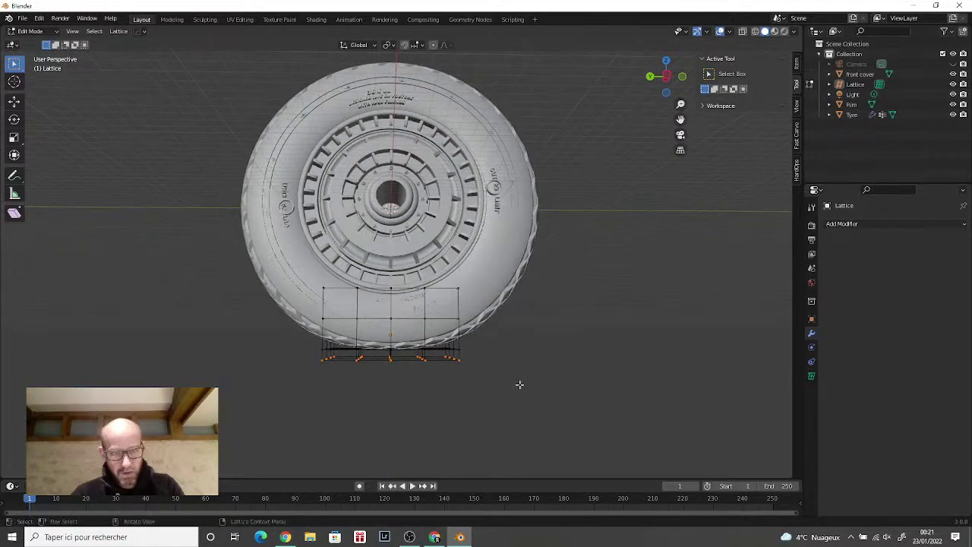
Step: Select the inner control points of the lattice's second-lowest layer and raise them about 1.22 m along Z to flatten the tyre's underside
key("g")
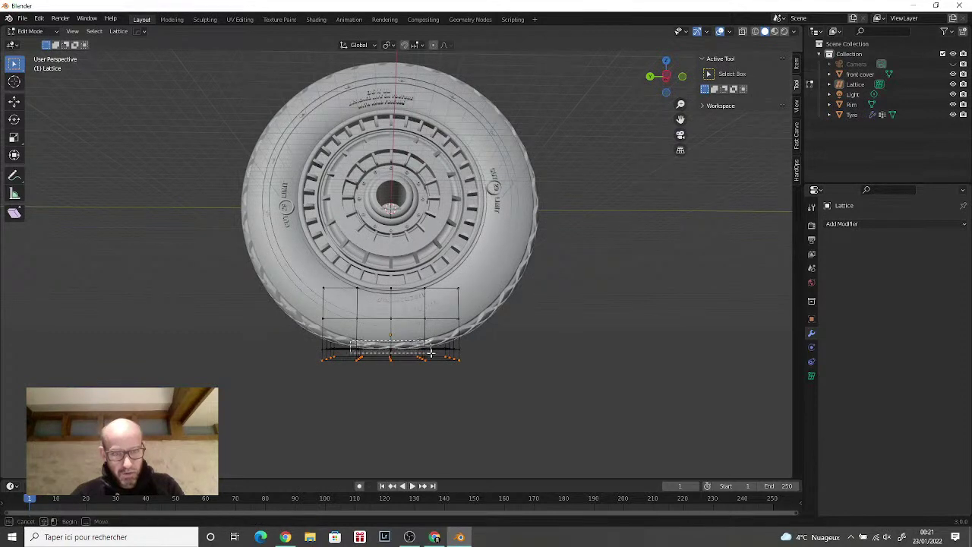
left_click(432, 354)
middle_click_drag(484, 354, 523, 355)
scroll(540, 372, "up", 5)
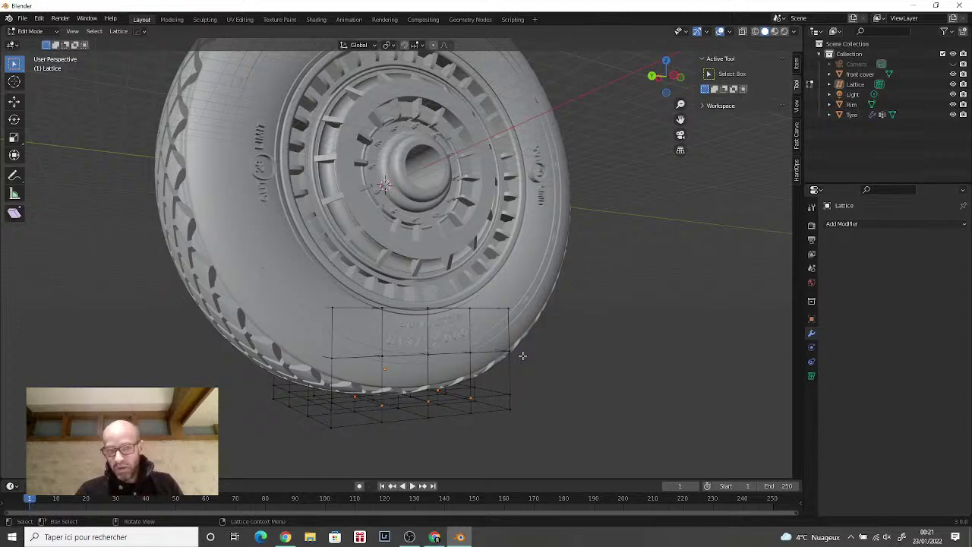
middle_click_drag(568, 359, 556, 354)
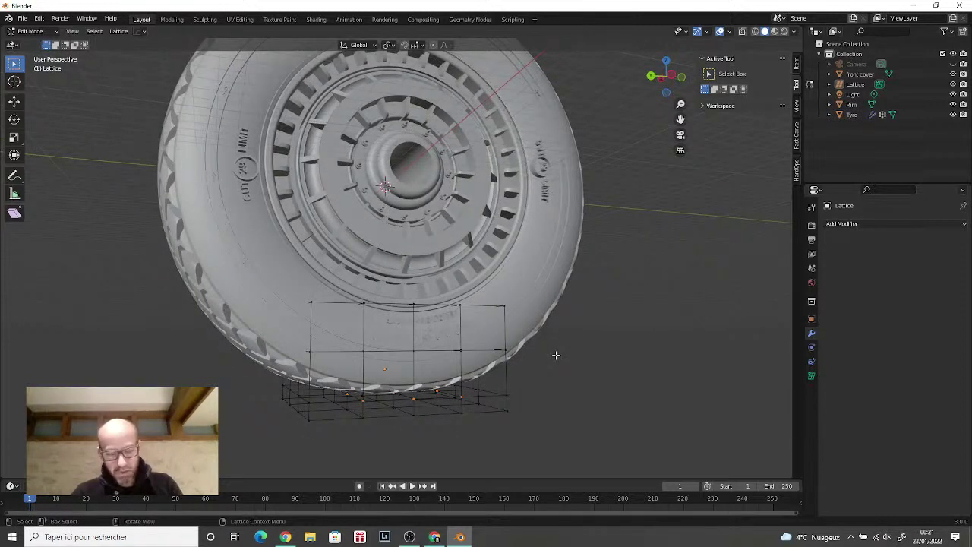
key("g")
key("z")
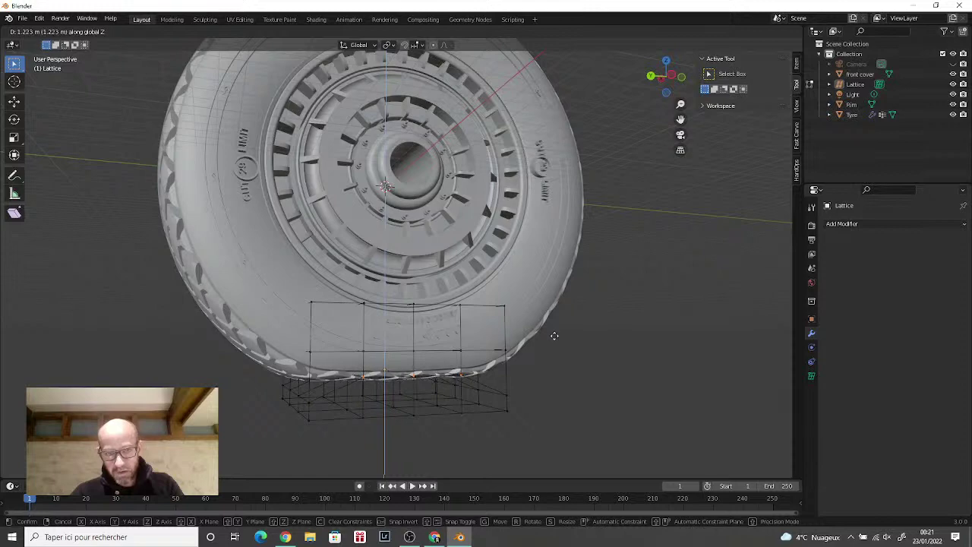
left_click(553, 337)
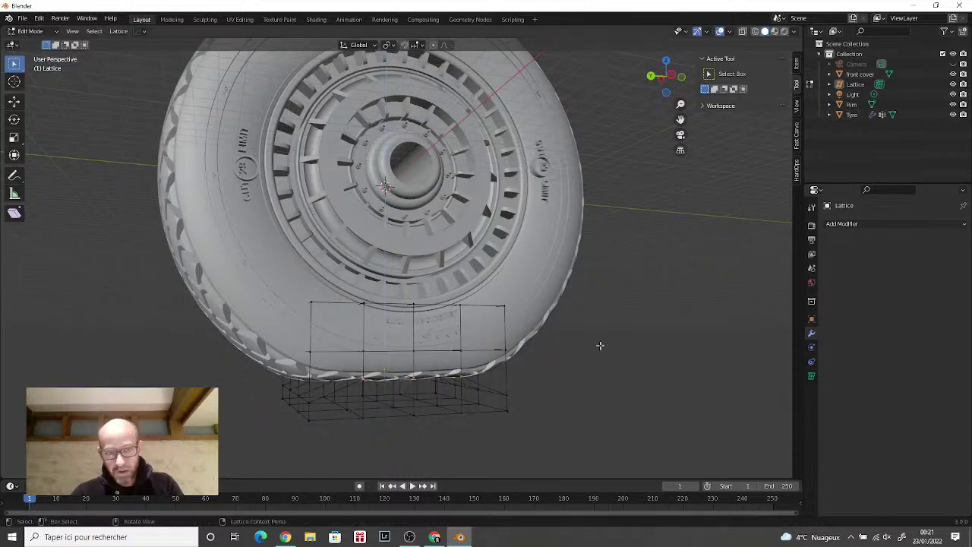
Step: Try raising the selected inner control points of the lattice's second-lowest layer about 1.33 m further along Z
middle_click_drag(600, 343, 668, 354)
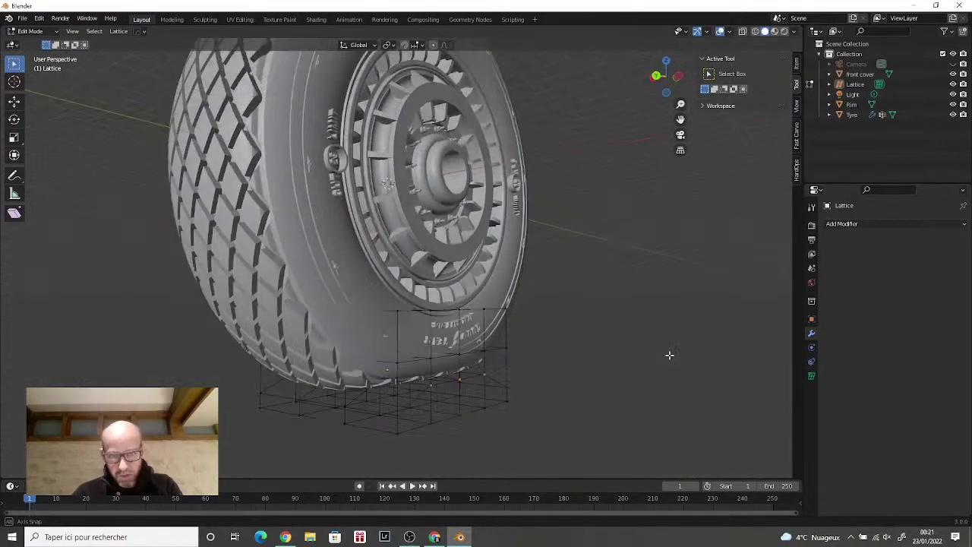
scroll(525, 404, "up", 5)
middle_click_drag(524, 400, 473, 352)
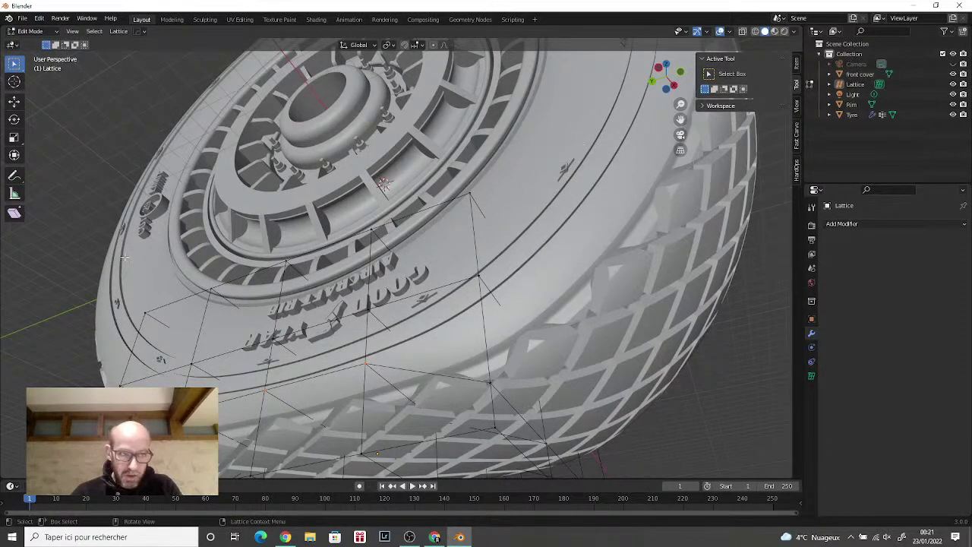
middle_click_drag(452, 317, 677, 397)
scroll(645, 385, "down", 5)
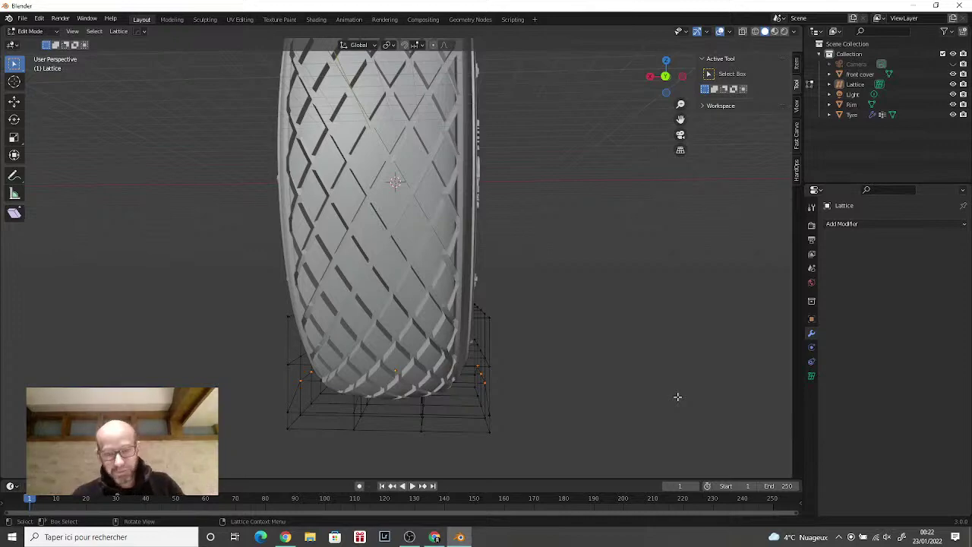
middle_click_drag(678, 397, 593, 405)
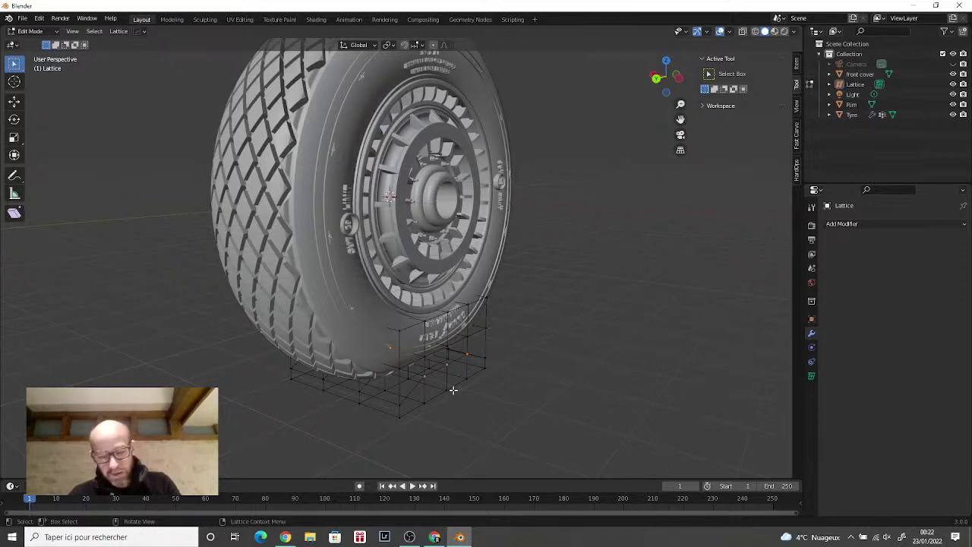
key("g")
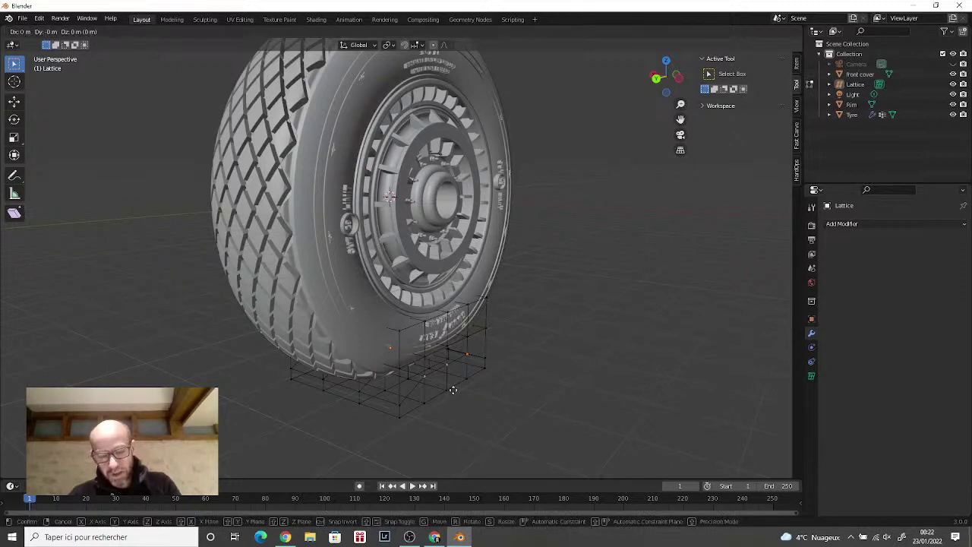
key("z")
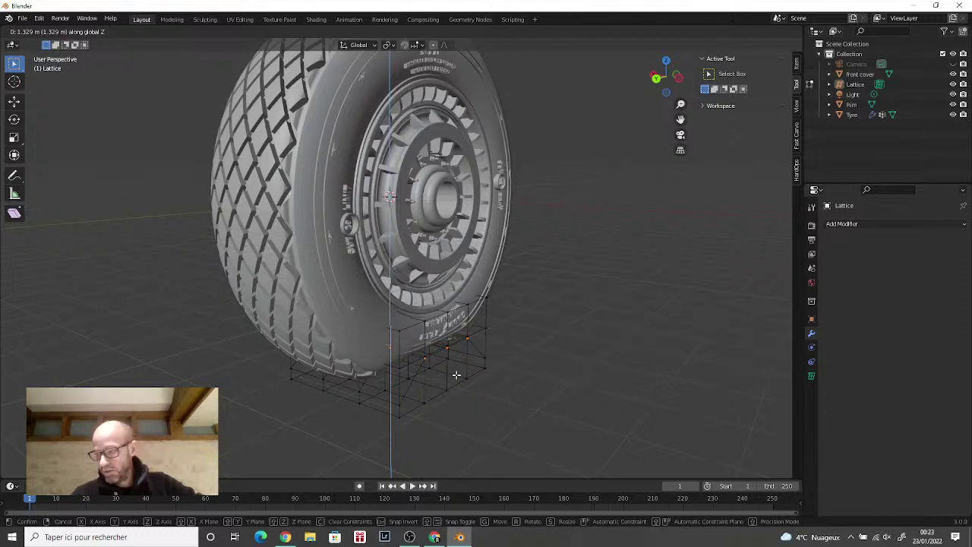
left_click(455, 374)
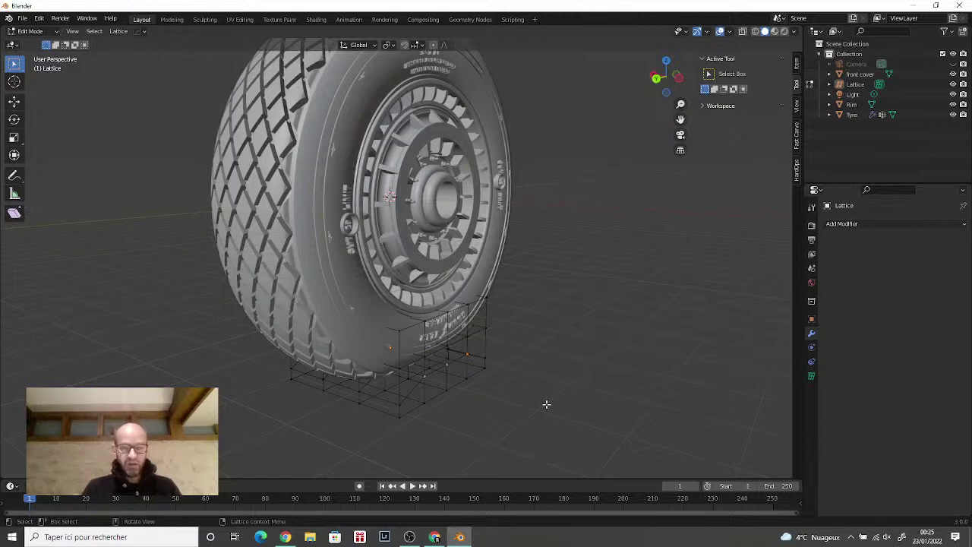
Step: Select the three inner control points of the lattice's second-highest layer on both sidewalls and scale them to about 1.23 along global X
middle_click_drag(546, 404, 496, 365)
middle_click_drag(366, 386, 392, 372)
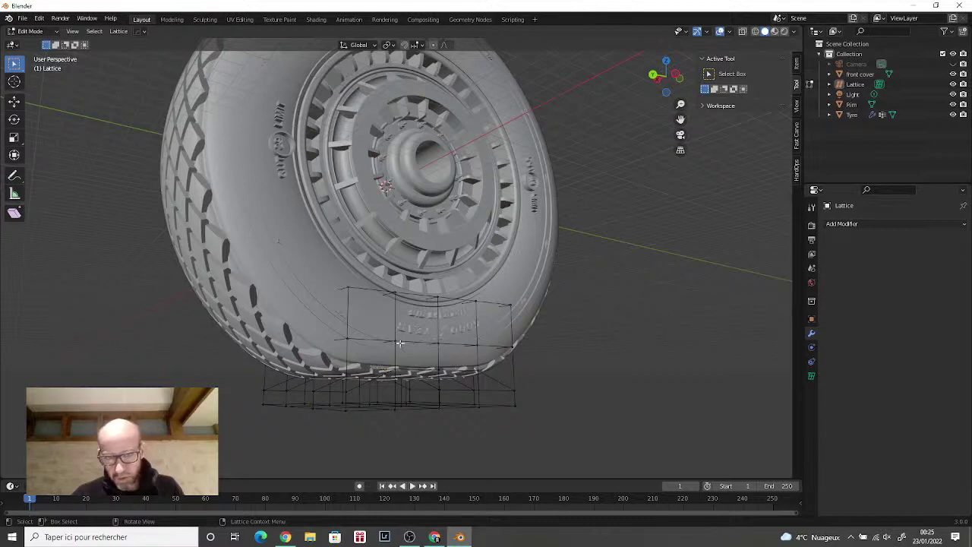
middle_click_drag(409, 334, 352, 343)
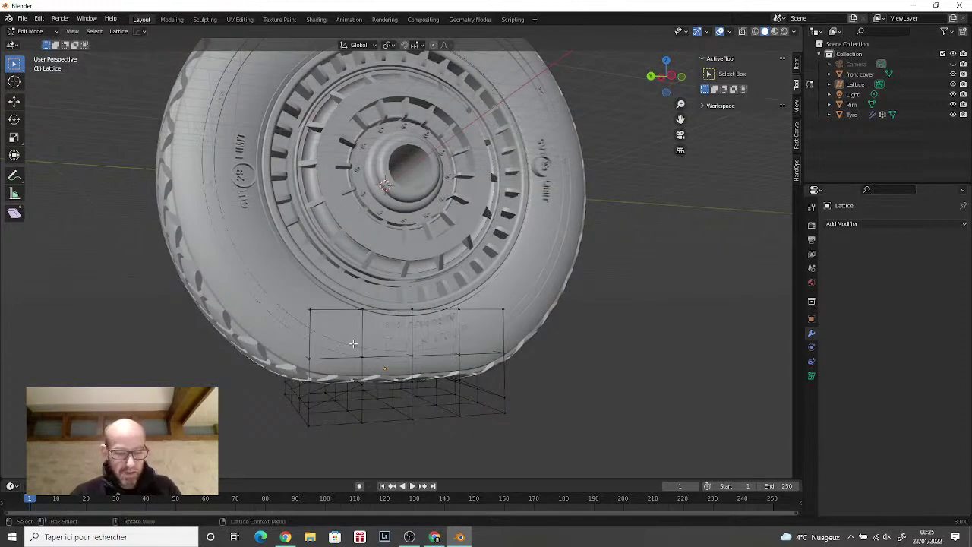
left_click_drag(352, 344, 467, 361, "shift")
middle_click_drag(558, 363, 713, 363)
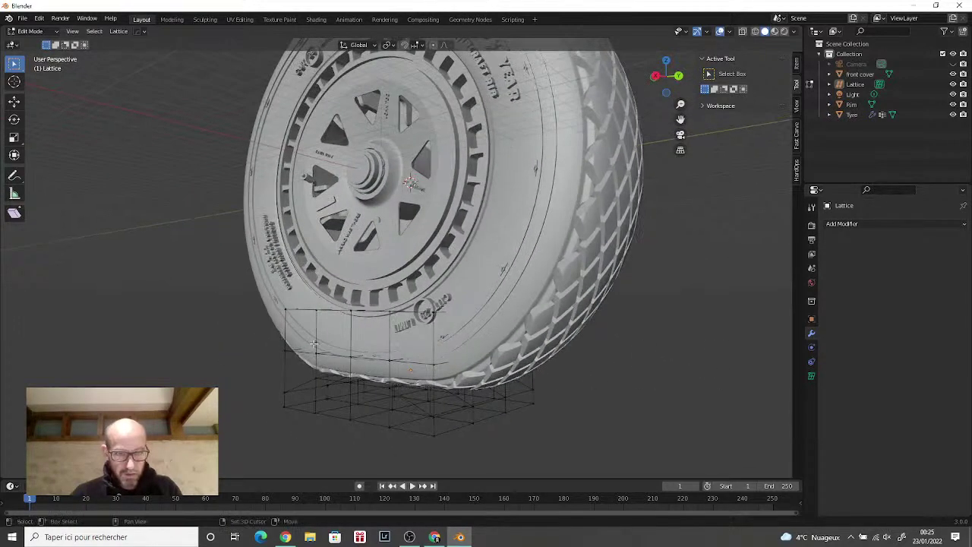
key("b")
left_click_drag(319, 347, 410, 363)
middle_click_drag(410, 363, 158, 369)
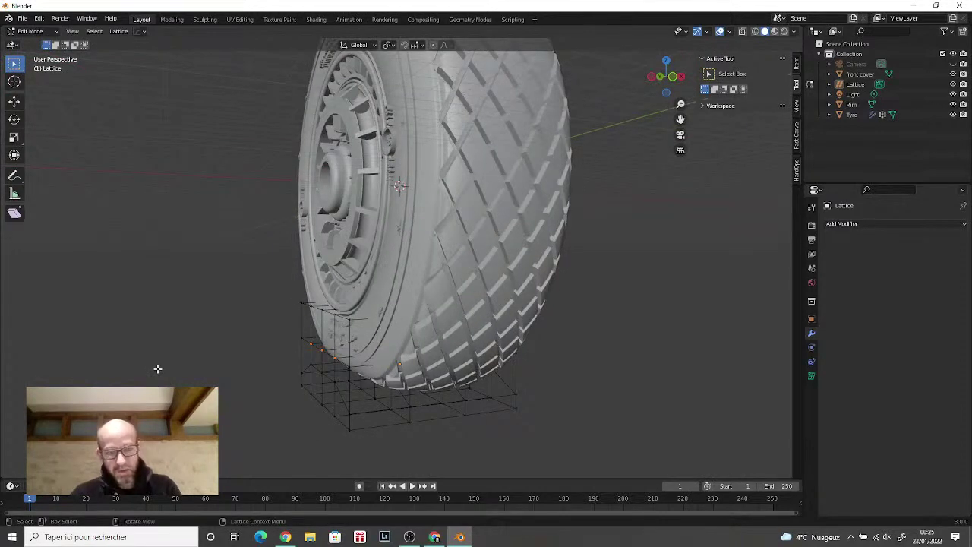
mouse_move(255, 369)
middle_mouse_down()
mouse_move(289, 364)
mouse_move(245, 364)
middle_mouse_up()
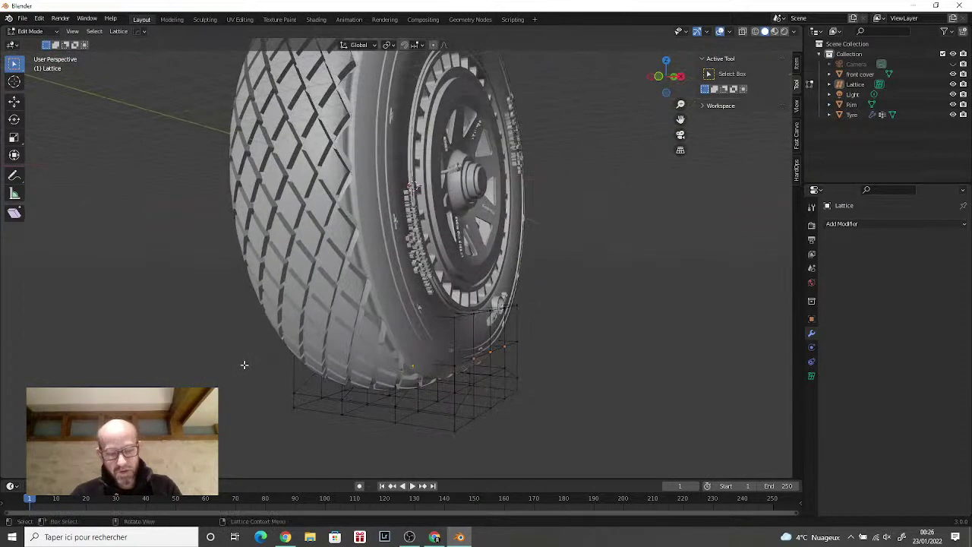
key("s")
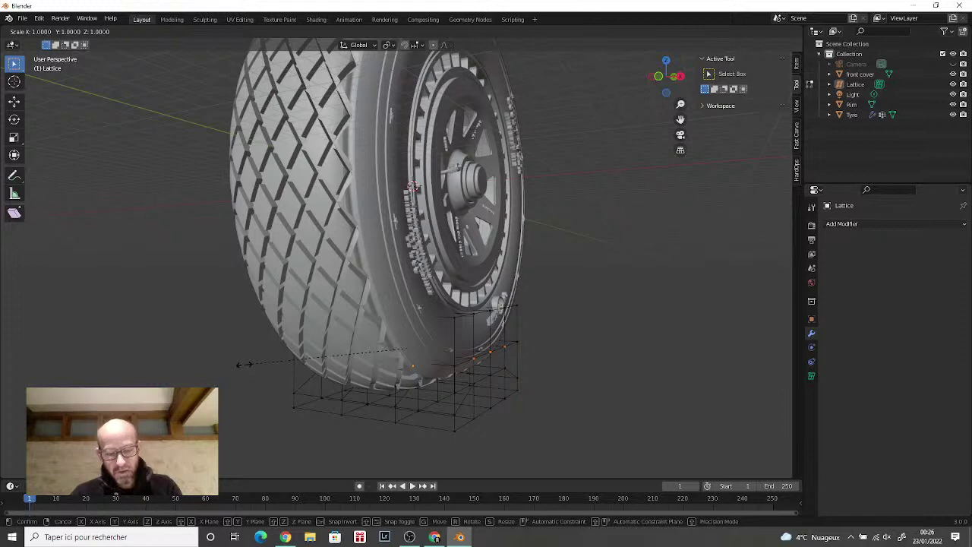
key("x")
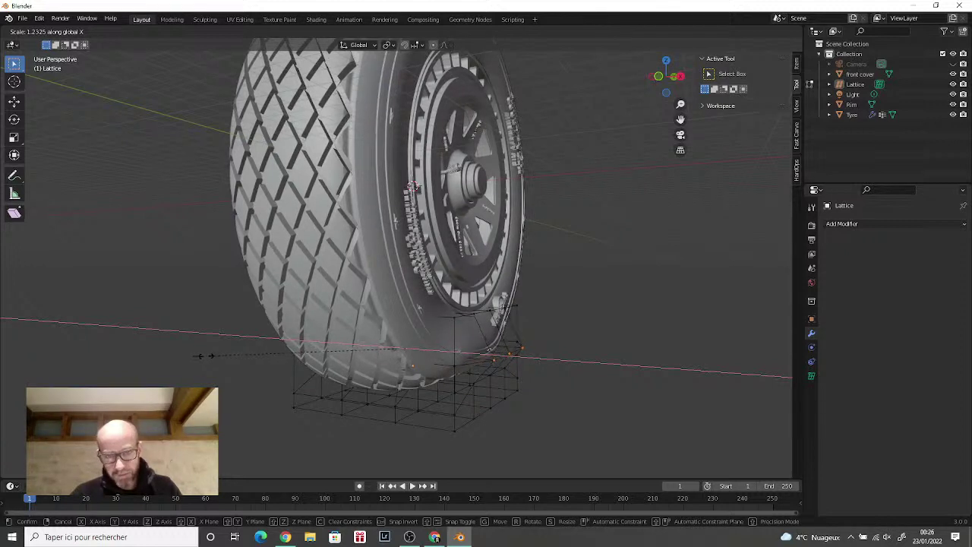
left_click(205, 355)
Step: On both sidewalls, select only the front and rear points of the three widened lattice control points, leaving the middle ones out
middle_click_drag(205, 353, 477, 407)
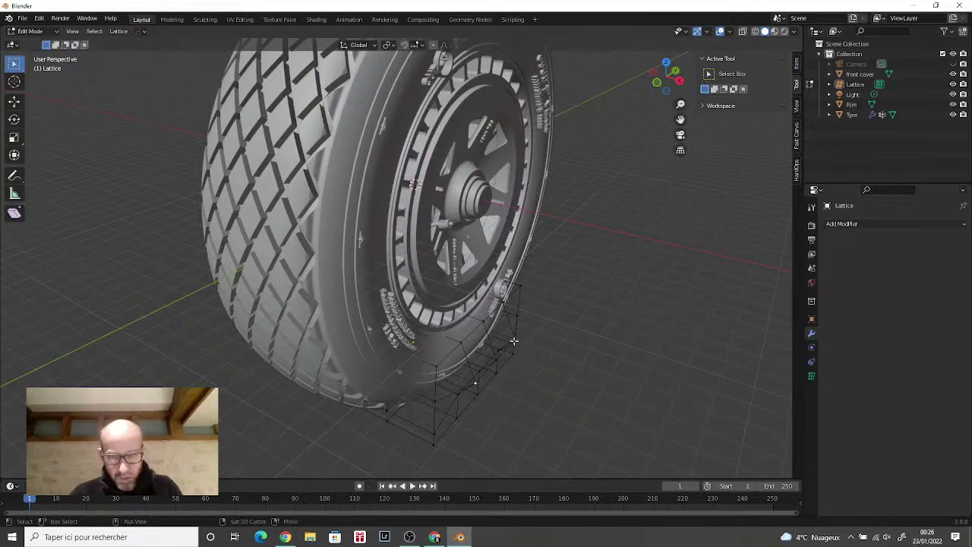
middle_click_drag(558, 351, 595, 304)
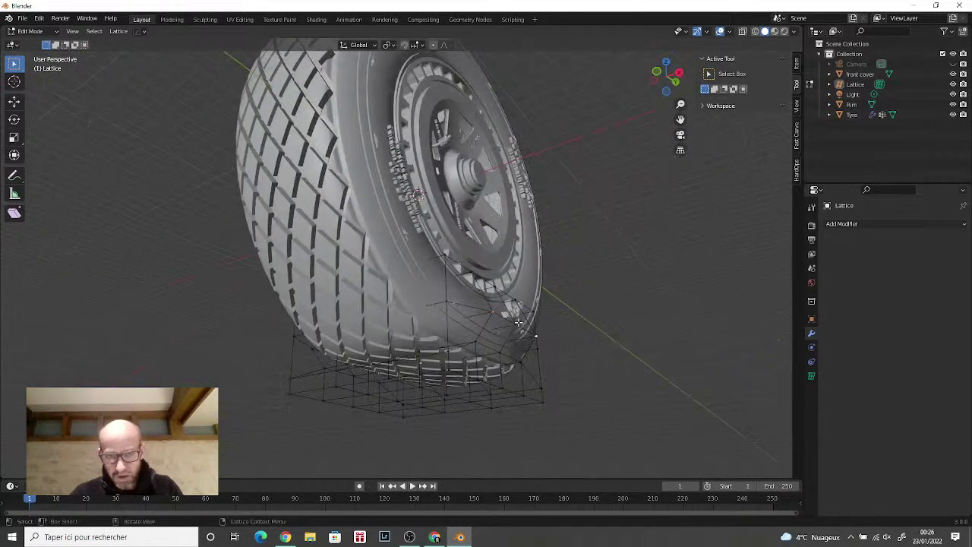
middle_click_drag(602, 338, 671, 358)
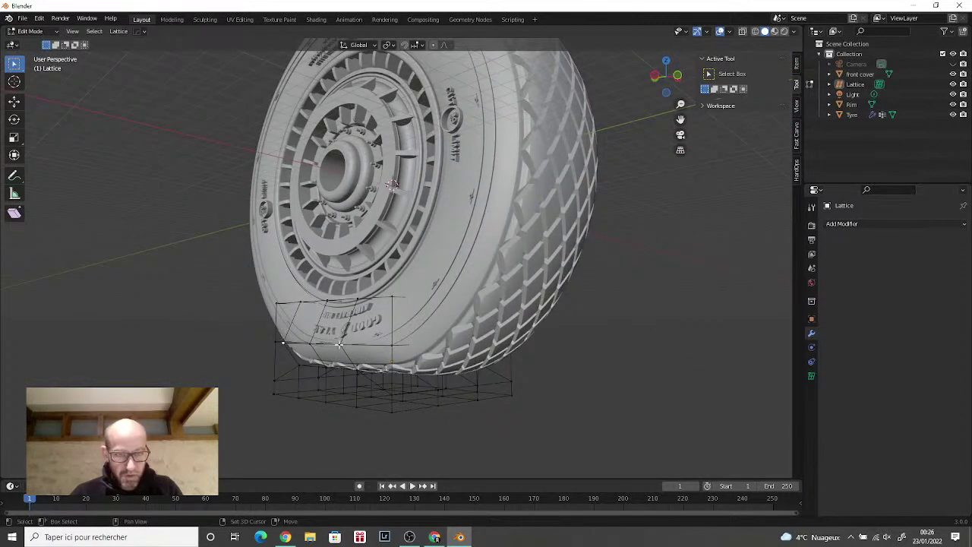
left_click(339, 343, "shift")
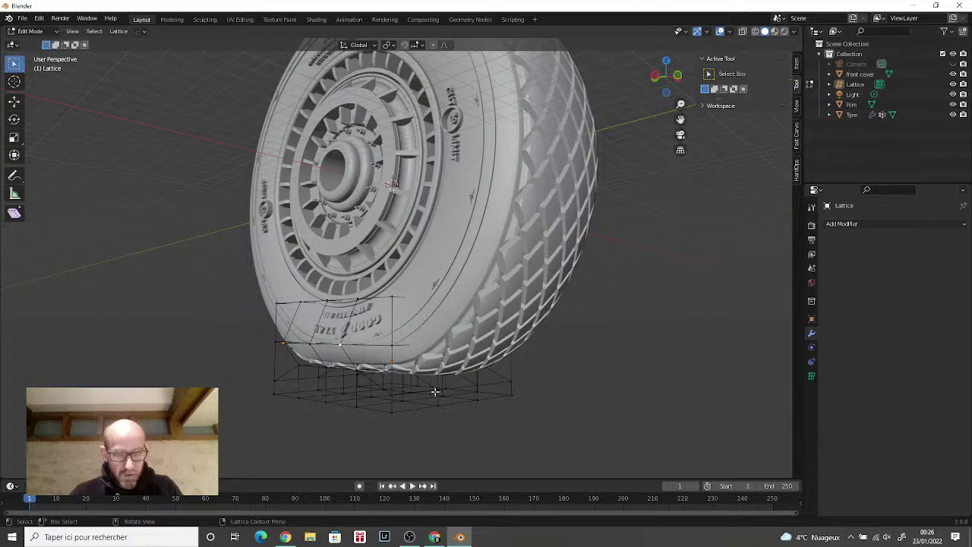
middle_click_drag(434, 391, 352, 396)
key("g")
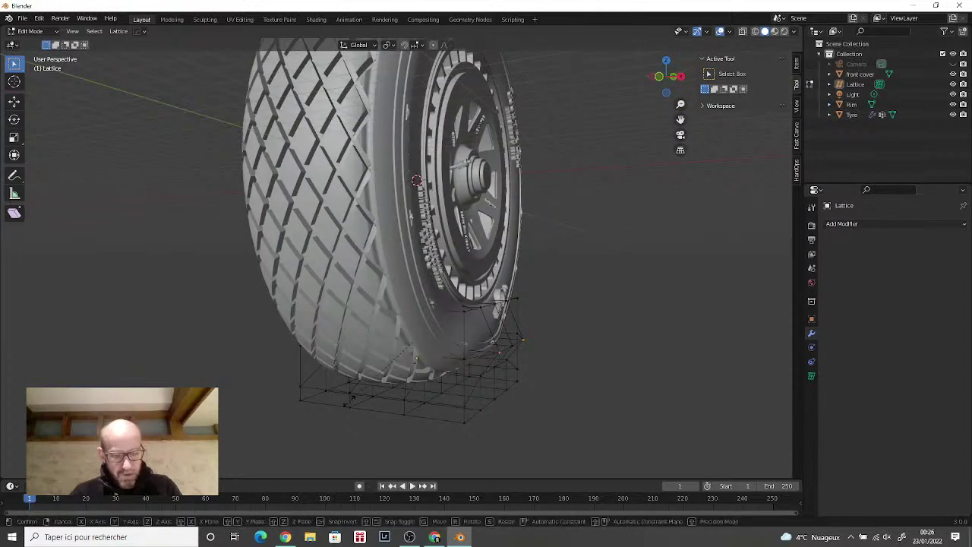
key("x")
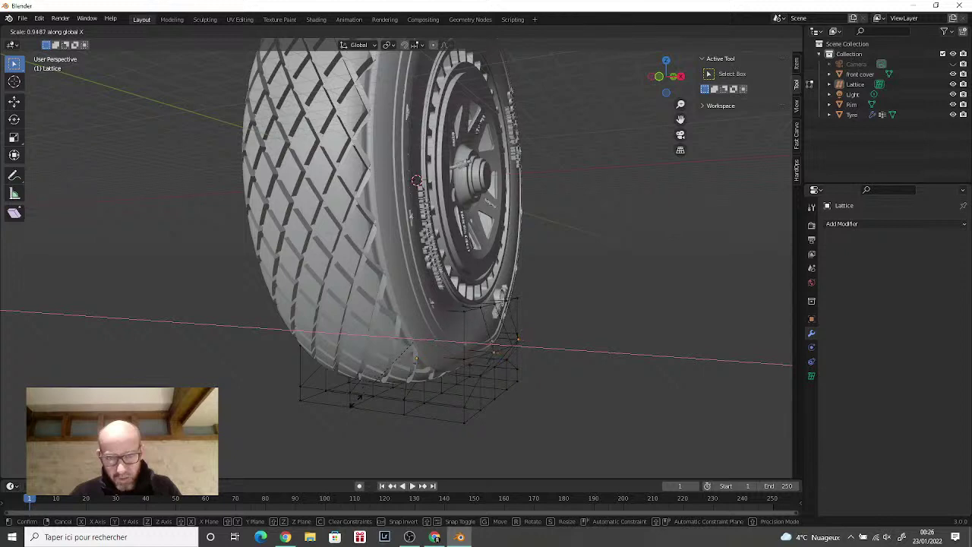
key("x")
key("x")
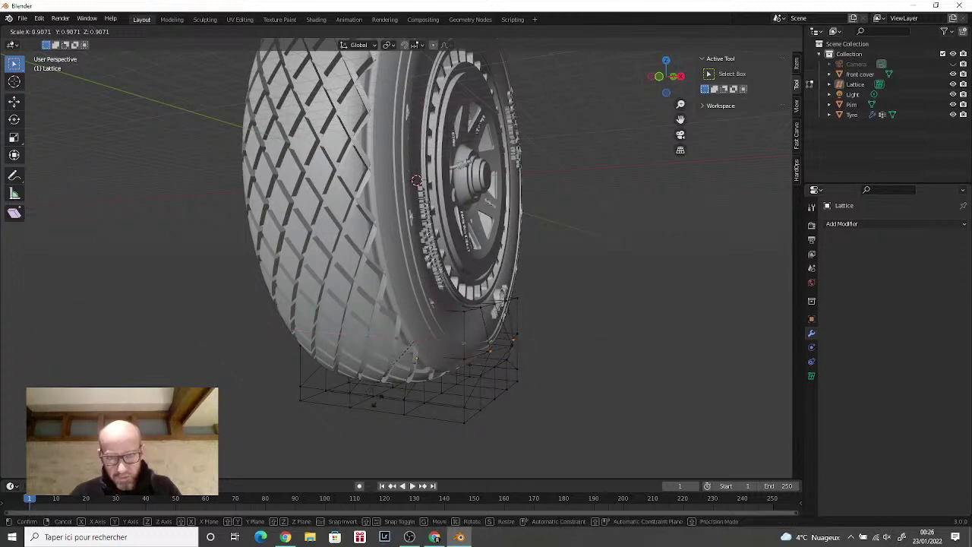
right_click(399, 404)
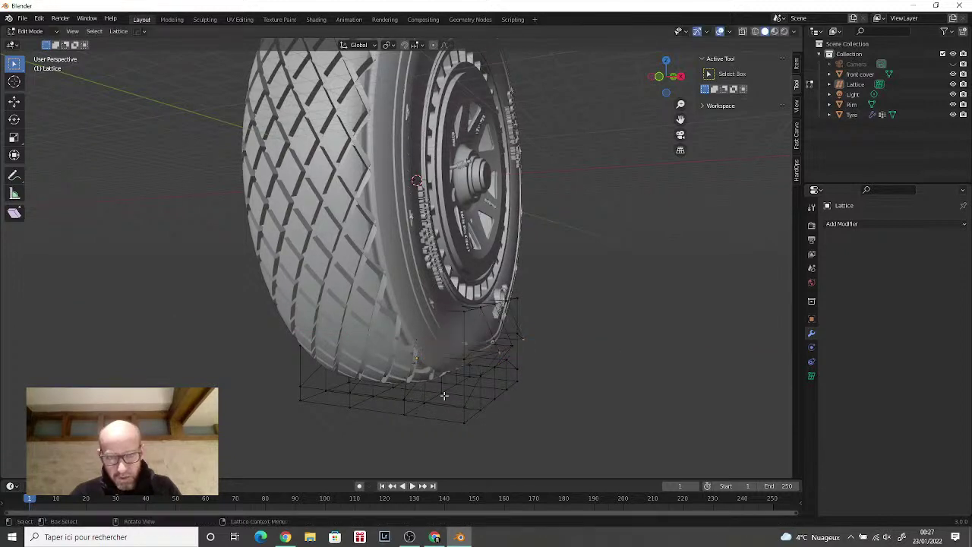
Step: Scale the four selected lattice control points to about 0.96 along global X to round off the sidewall bulge
key("s")
key("x")
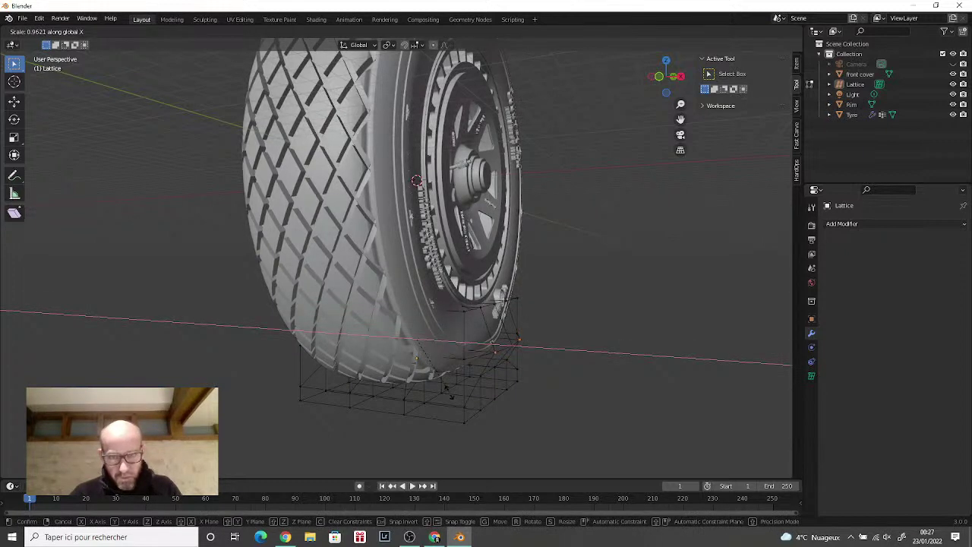
left_click(448, 389)
Step: Try one more lattice division along U and V, restore them to 4 and 5, and set the W resolution to 5
middle_click_drag(448, 388, 372, 284)
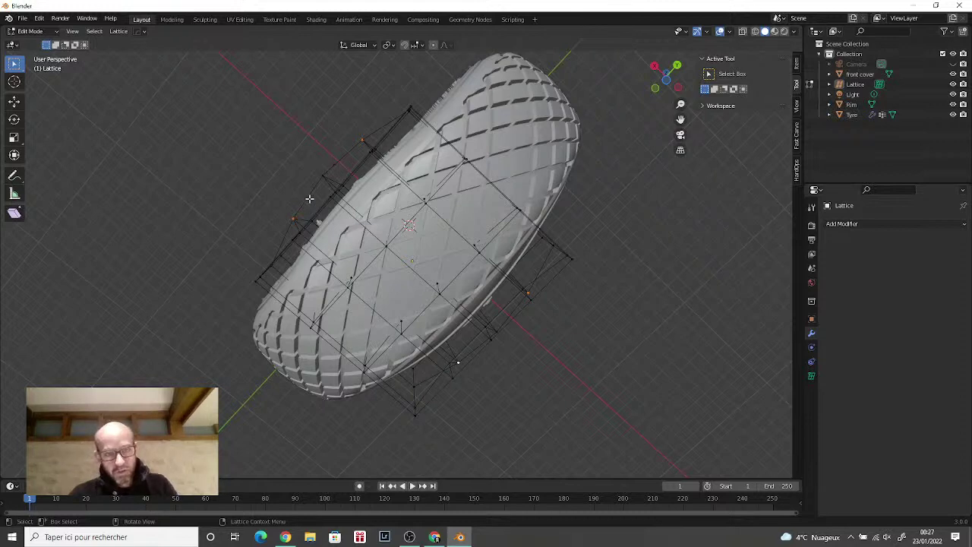
middle_click_drag(595, 281, 694, 373)
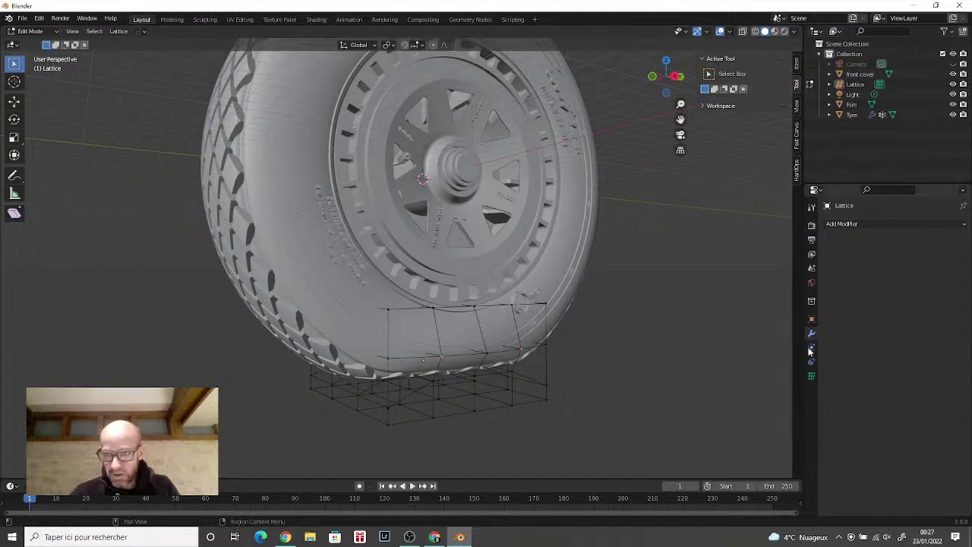
left_click(811, 376)
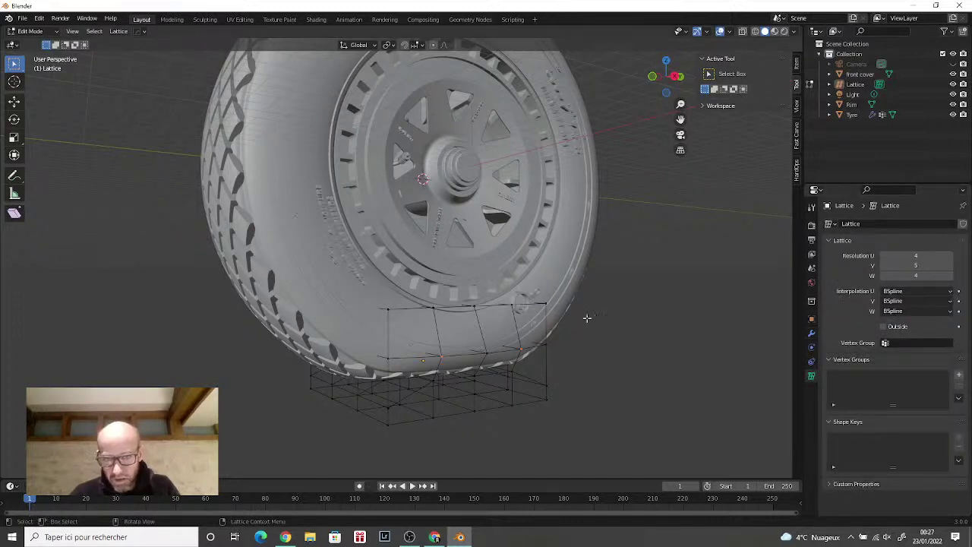
left_click(950, 256)
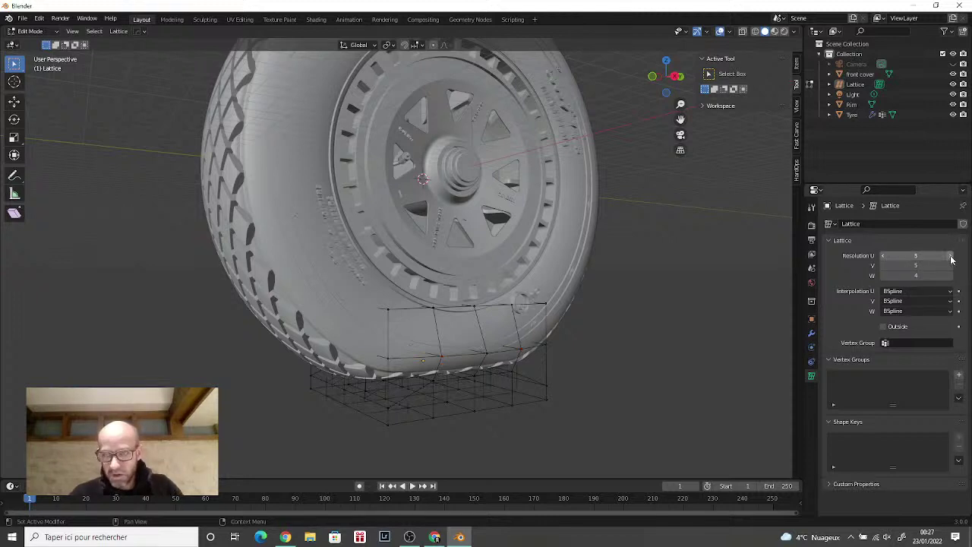
left_click(883, 257)
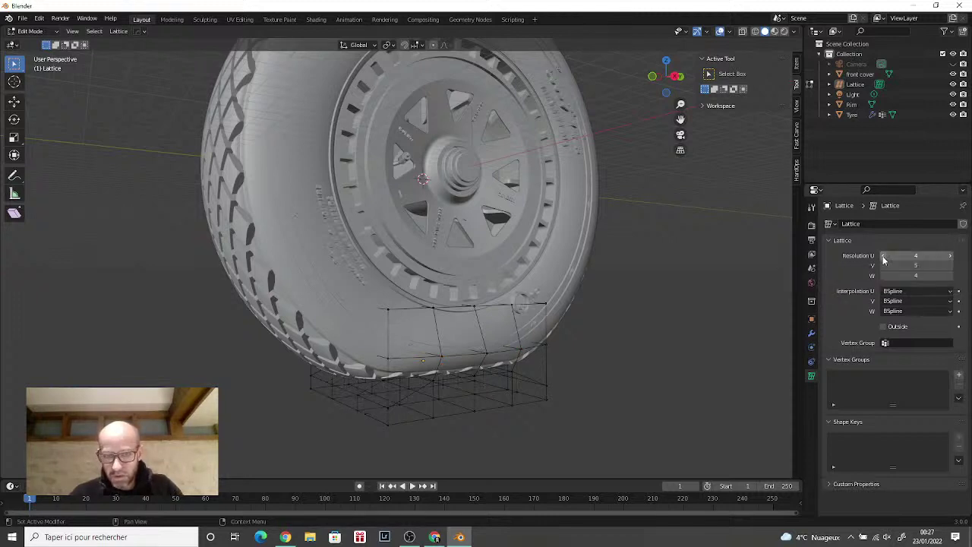
left_click(950, 266)
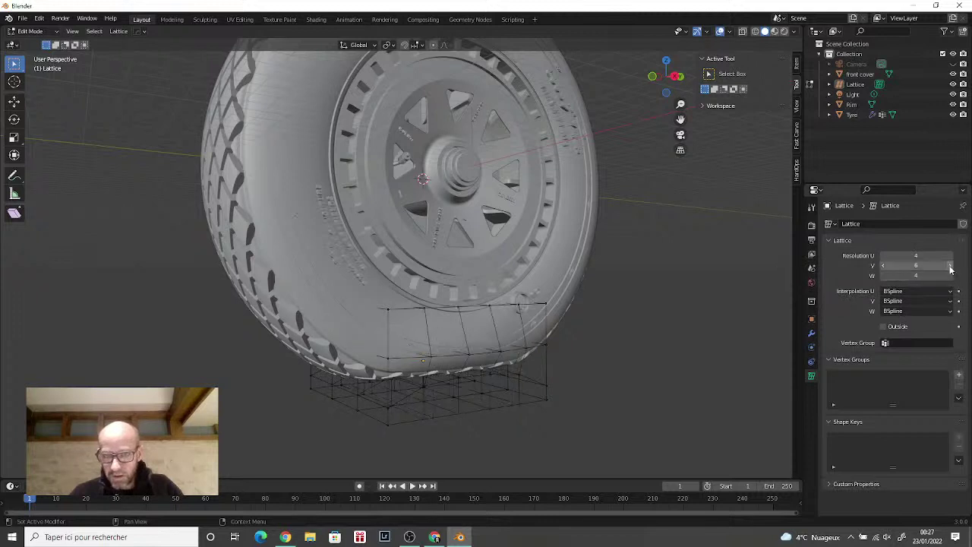
left_click(884, 265)
left_click(950, 276)
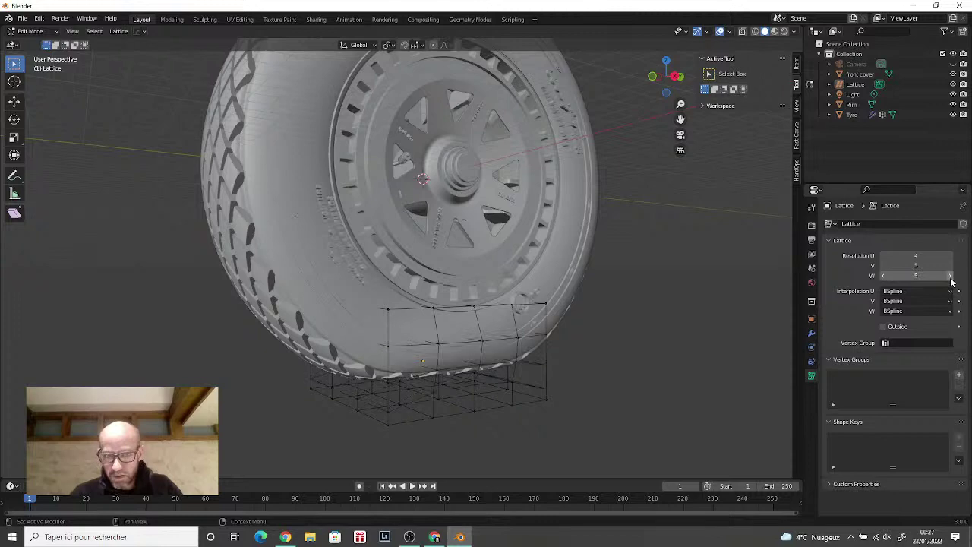
Step: Scale the front and rear inner control points of the lattice's second-highest layer on both sidewalls to about 0.98 along global X
middle_click_drag(655, 329, 681, 341)
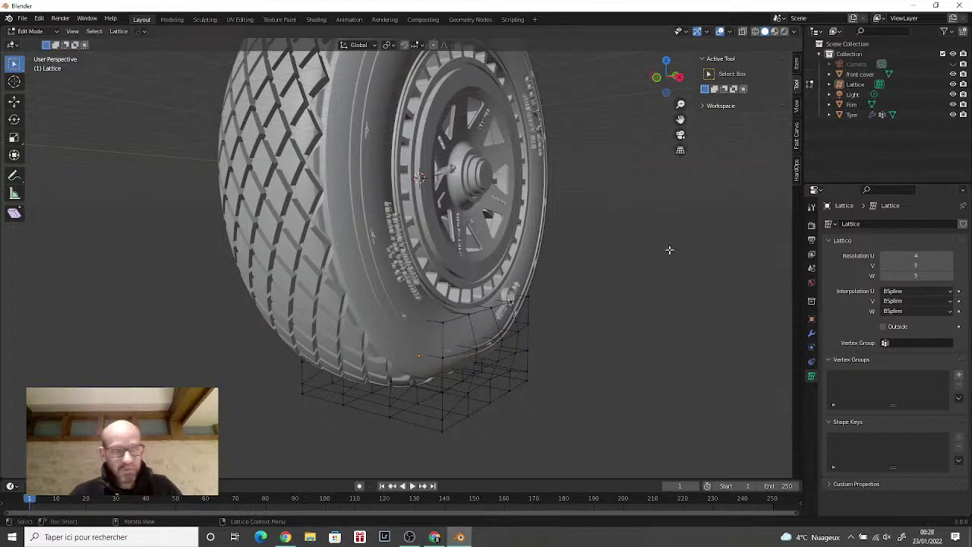
mouse_move(646, 264)
middle_mouse_down()
mouse_move(661, 256)
mouse_move(651, 265)
middle_mouse_up()
scroll(534, 324, "down", 3)
scroll(533, 324, "up", 6)
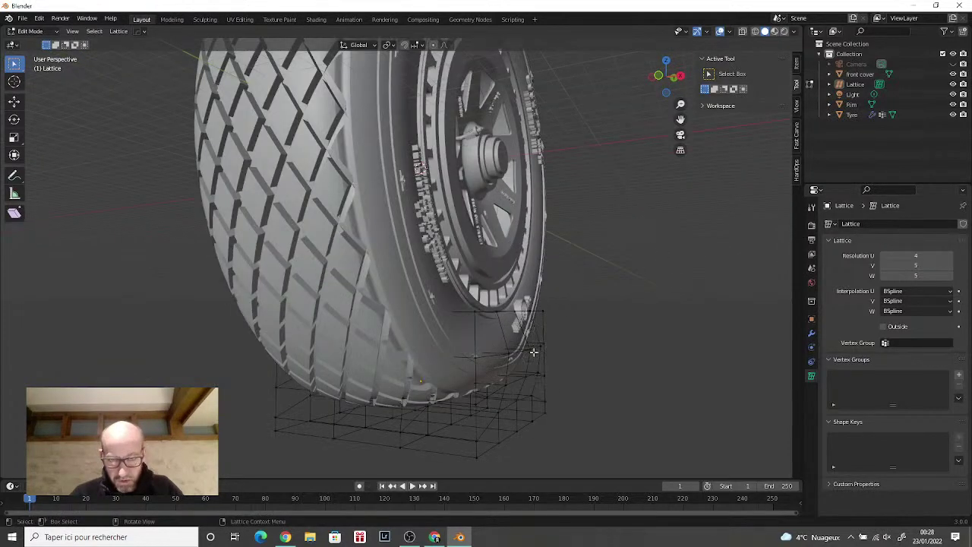
middle_click_drag(534, 325, 492, 349)
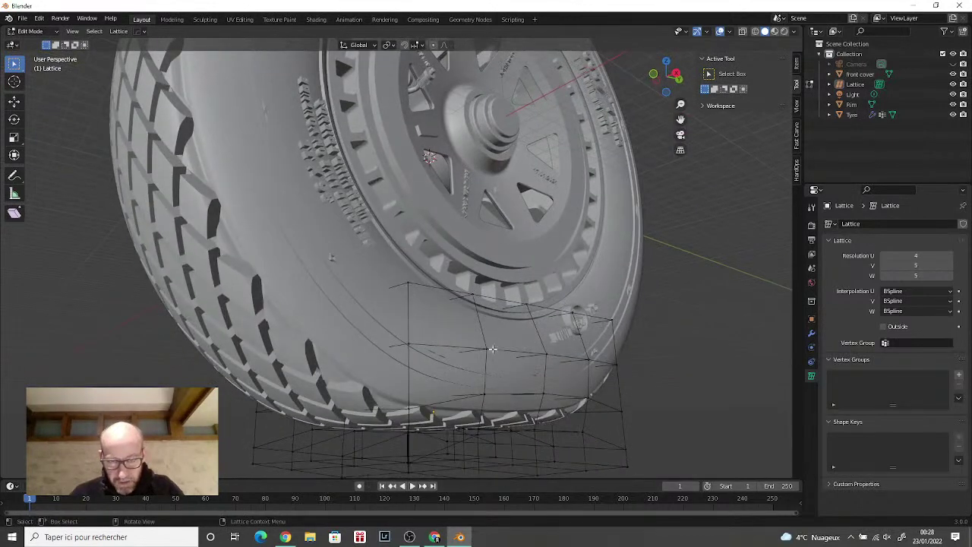
left_click(487, 349)
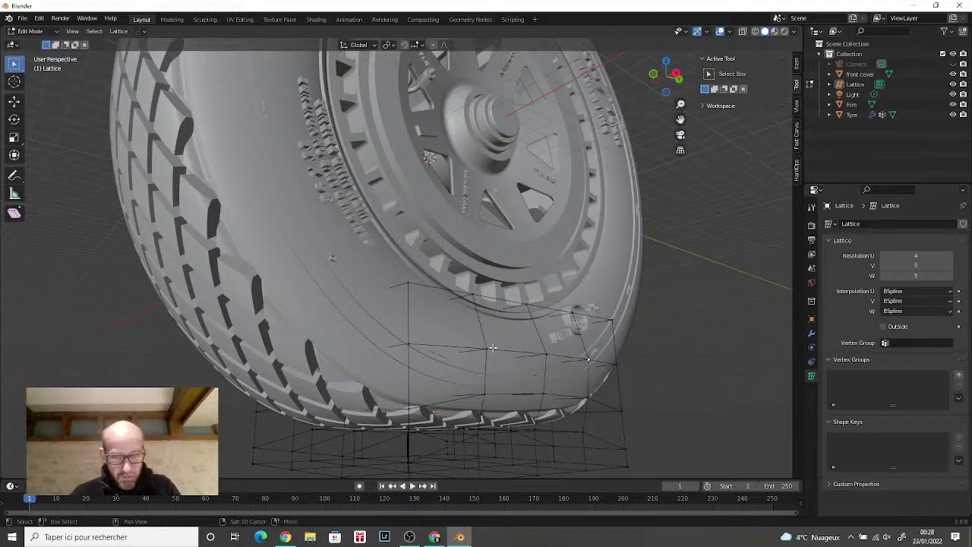
middle_click_drag(657, 380, 782, 388)
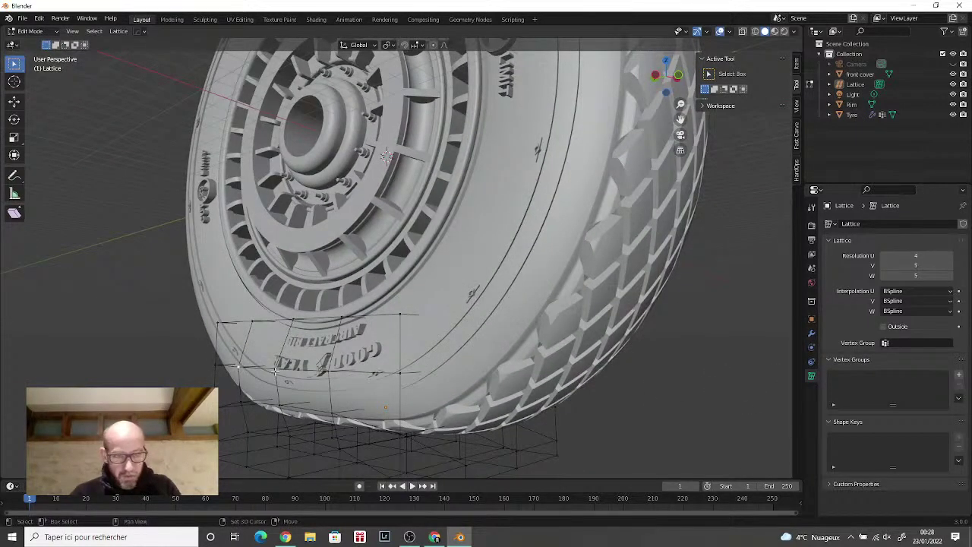
middle_click_drag(492, 387, 392, 411)
key("s")
key("x")
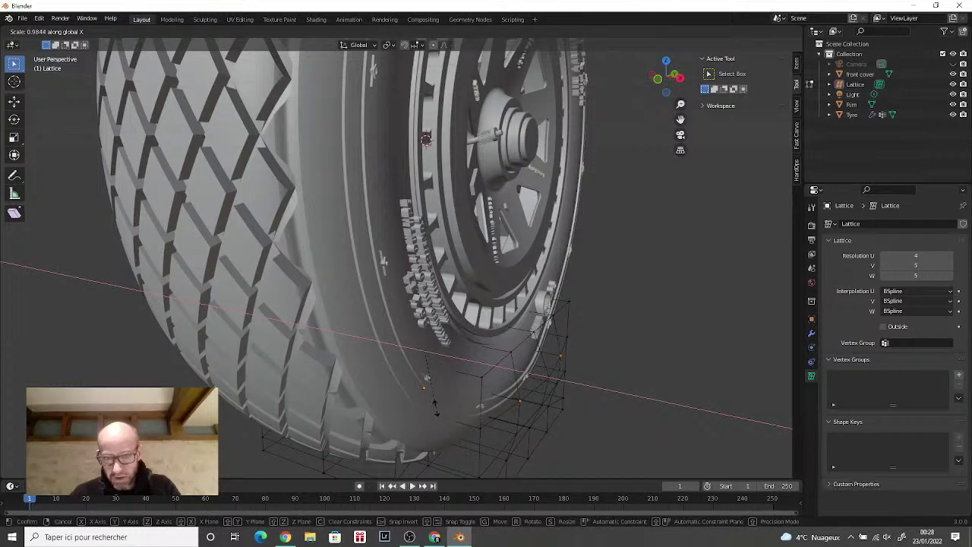
left_click(436, 406)
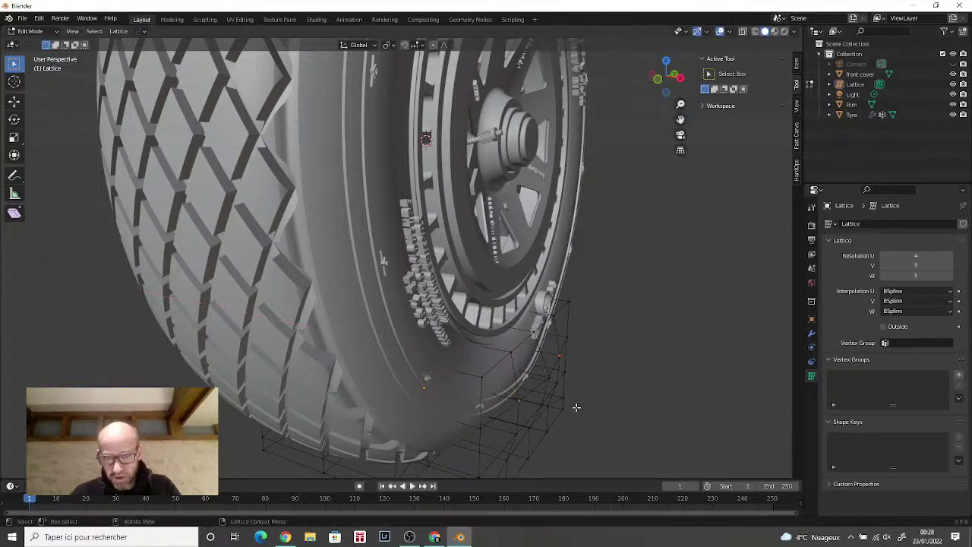
Step: Raise the middle control points of the lattice's second-highest layer along global Z by about 0.7 m
middle_click_drag(576, 408, 711, 375)
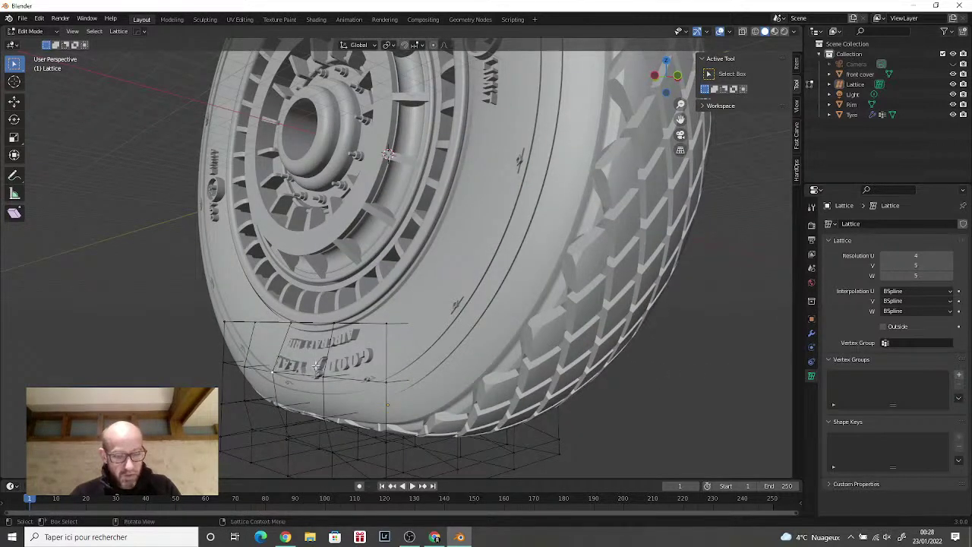
key("g")
key("z")
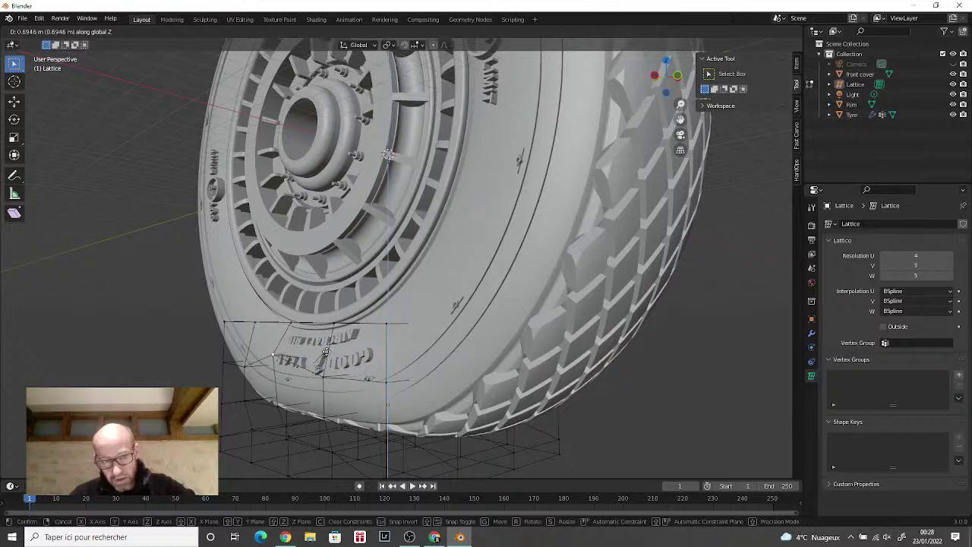
left_click(326, 354)
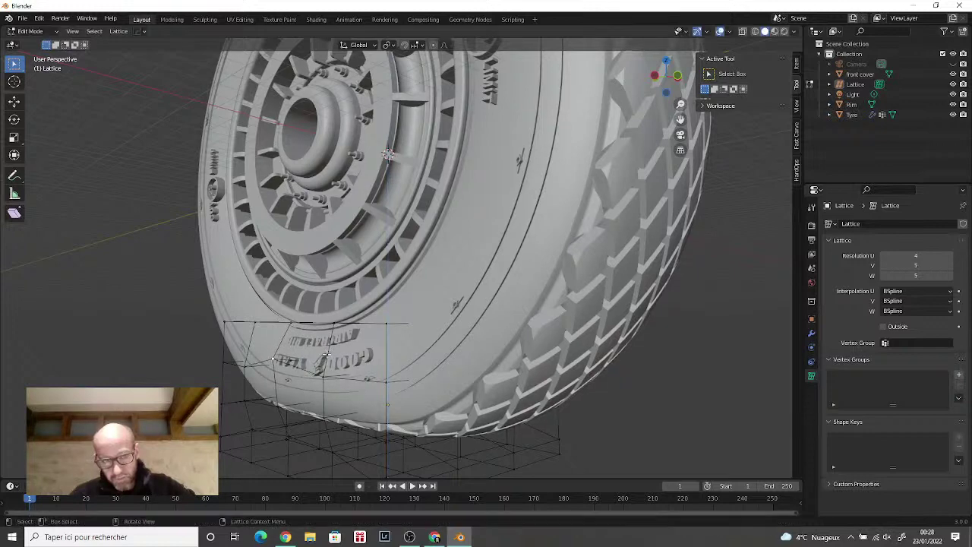
Step: Examine the tyre's sidewall bulge and flattened tread from both sides and from underneath
middle_click_drag(325, 354, 266, 356)
scroll(249, 347, "down", 3)
scroll(199, 369, "down", 2)
scroll(302, 348, "up", 5)
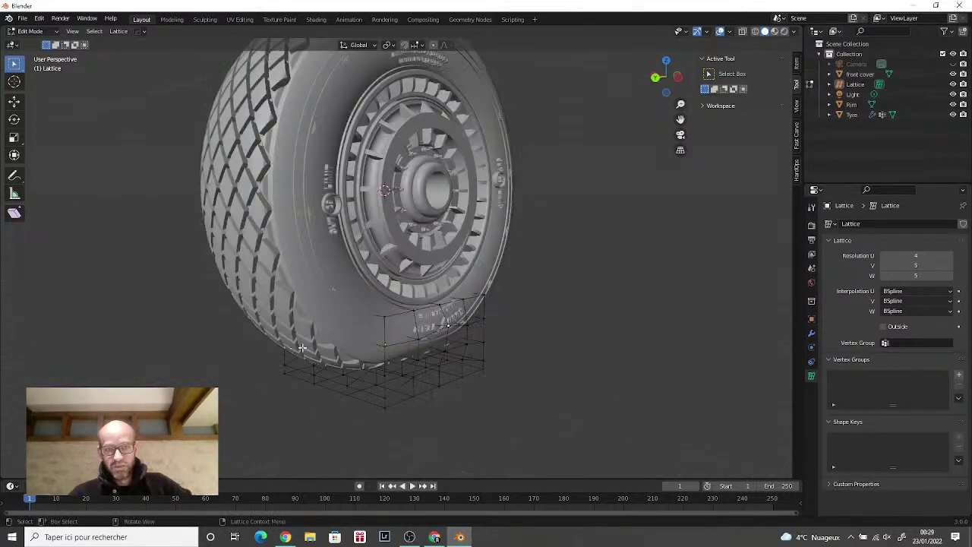
middle_click_drag(331, 339, 510, 341)
scroll(445, 354, "down", 3)
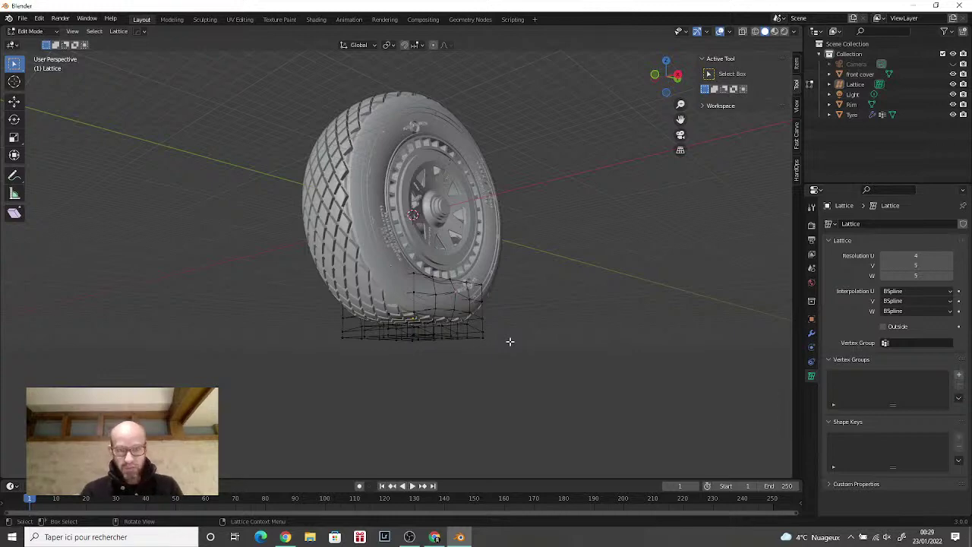
middle_click_drag(509, 342, 388, 375)
scroll(388, 376, "up", 5)
middle_click_drag(462, 378, 593, 371)
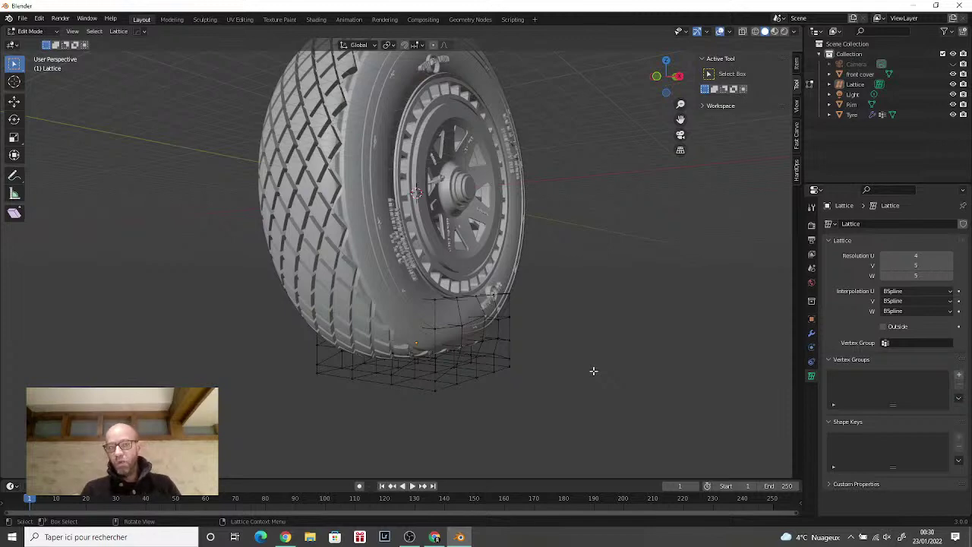
mouse_move(593, 370)
middle_mouse_down()
mouse_move(542, 334)
mouse_move(516, 347)
mouse_move(612, 337)
mouse_move(662, 298)
middle_mouse_up()
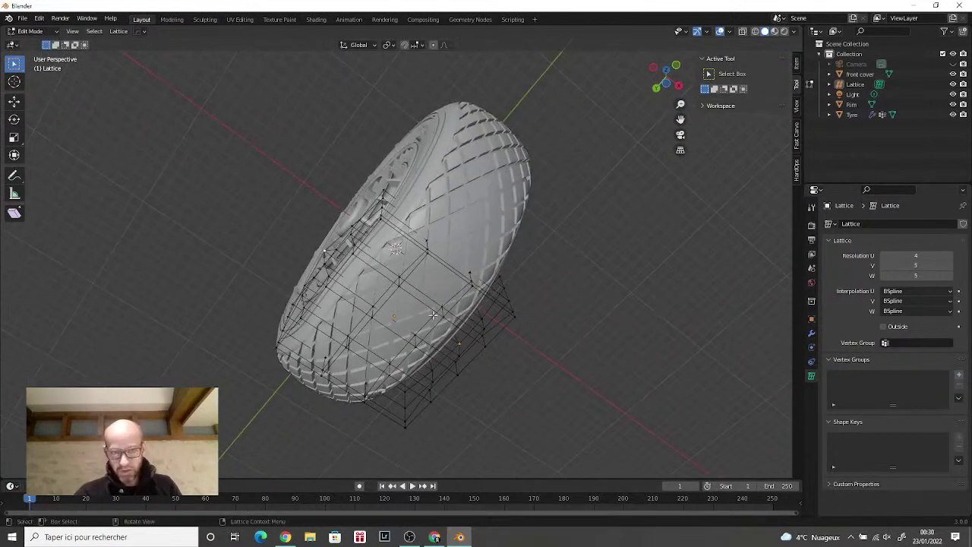
middle_click_drag(429, 345, 455, 270)
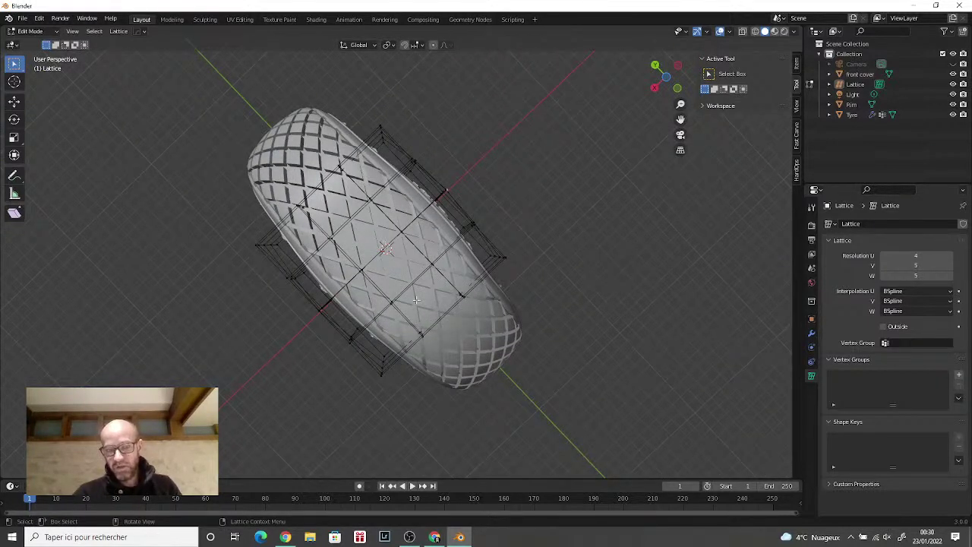
middle_click_drag(416, 300, 395, 386)
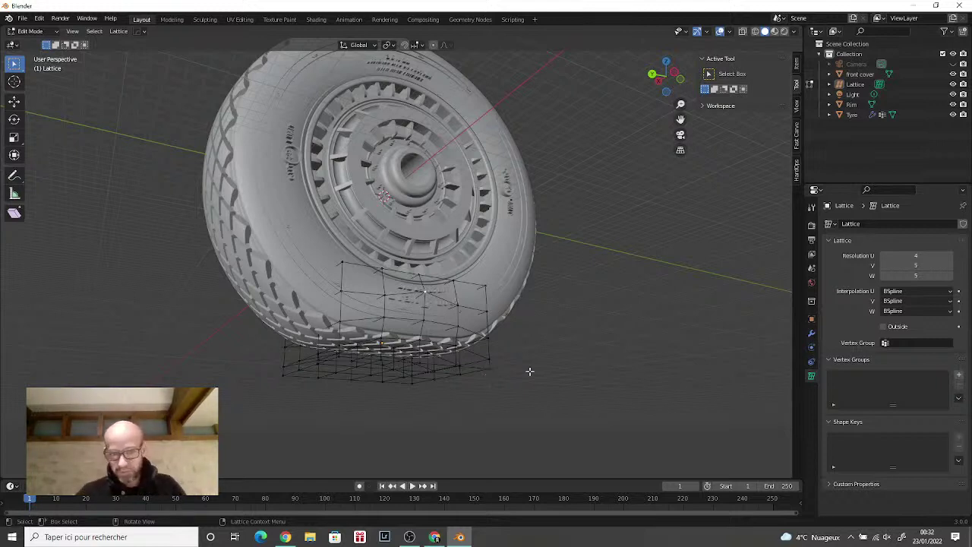
Step: Select the six inner lattice control points beneath the tread and raise them about 0.2 m along global Z
middle_click_drag(532, 371, 401, 290)
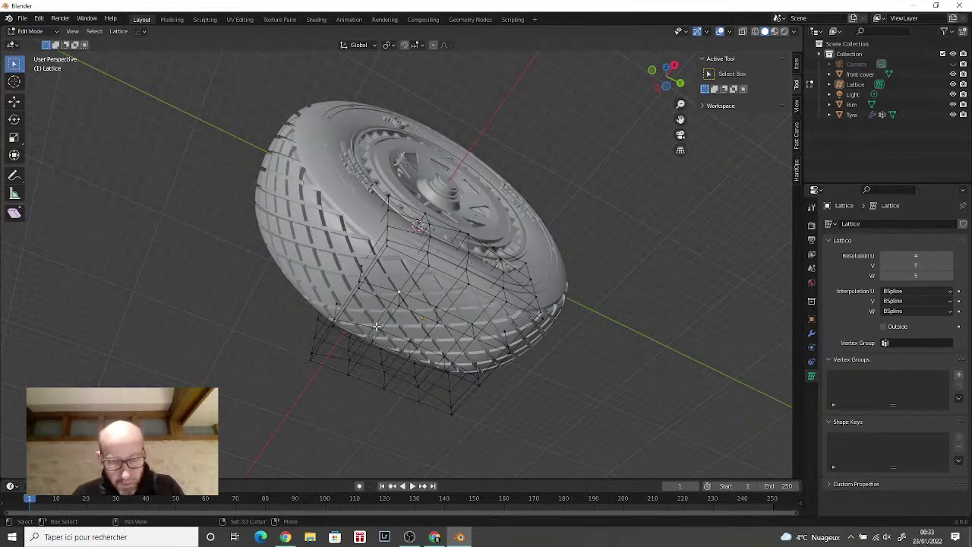
left_click(409, 341, "shift")
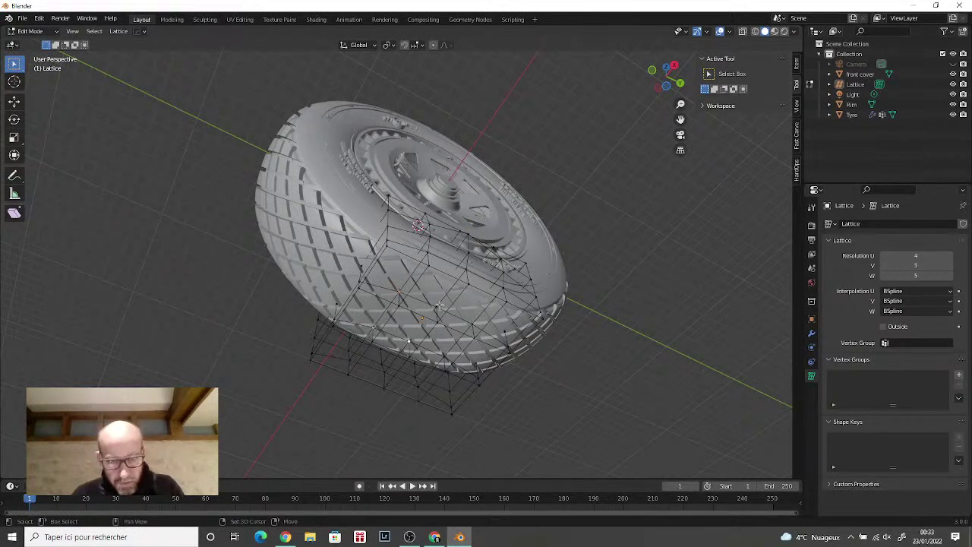
left_click(473, 322, "shift")
middle_click_drag(466, 353, 419, 345)
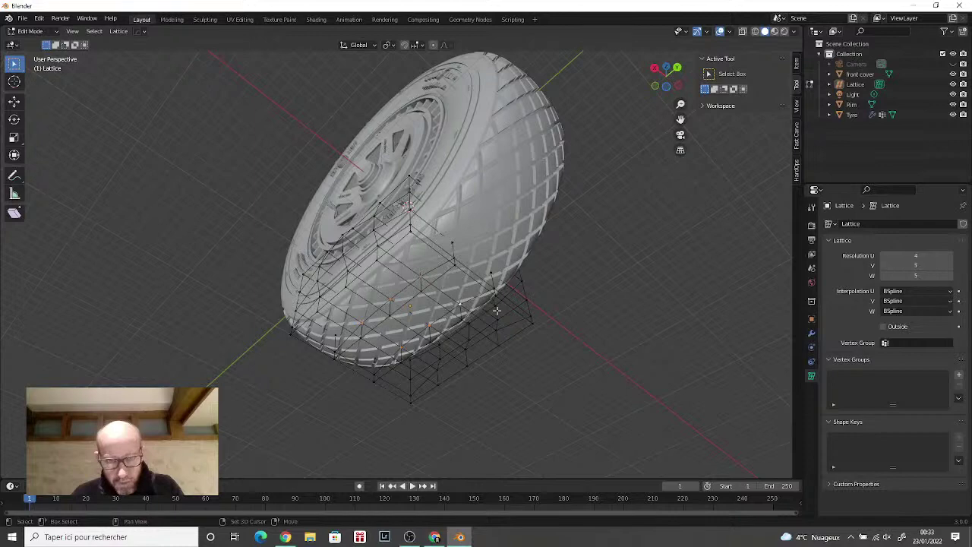
middle_click_drag(561, 321, 555, 339)
key("g")
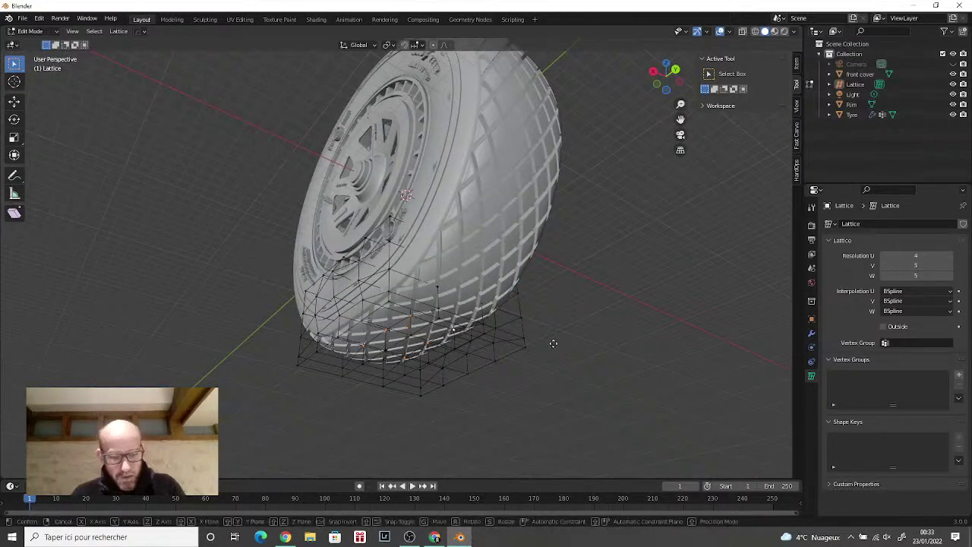
key("z")
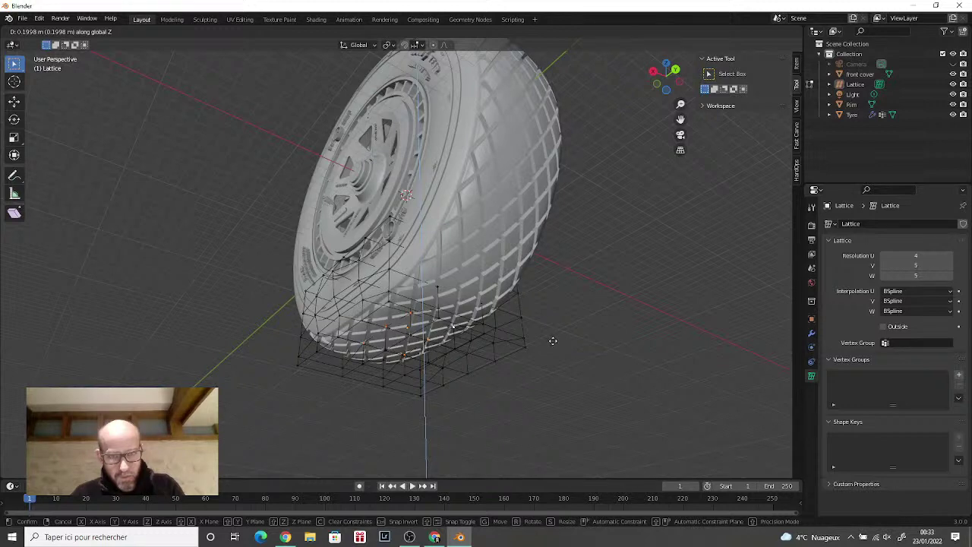
left_click(553, 341)
Step: Check the contact patch and both sidewalls for a natural flattened shape after raising the control points beneath the tread
middle_click_drag(567, 338, 474, 388)
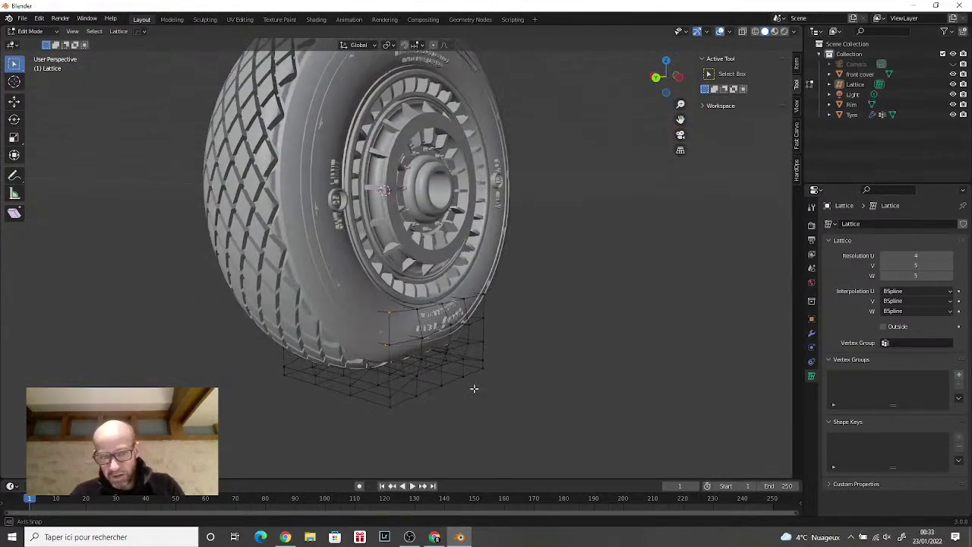
middle_click_drag(459, 347, 441, 325)
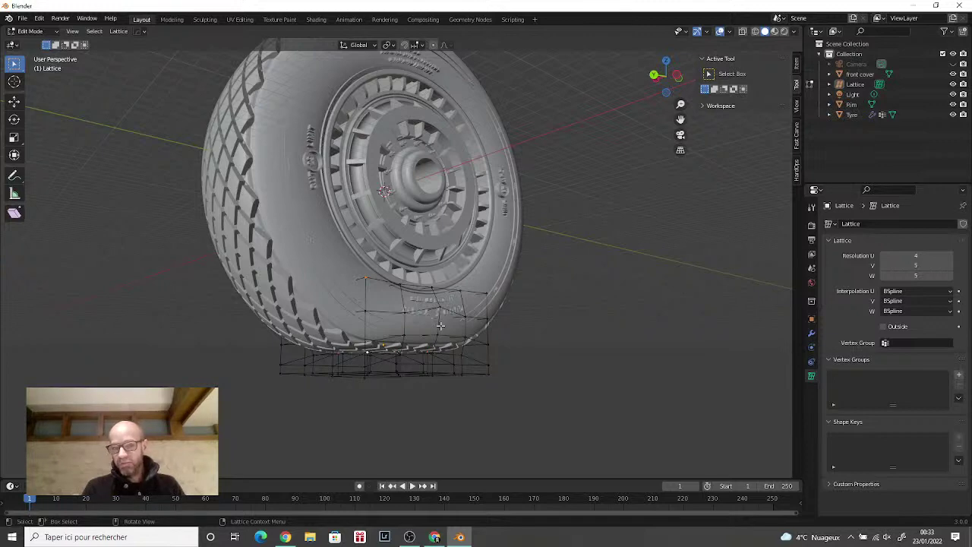
mouse_move(446, 328)
middle_mouse_down()
mouse_move(456, 324)
mouse_move(438, 319)
mouse_move(466, 330)
mouse_move(442, 324)
mouse_move(452, 318)
middle_mouse_up()
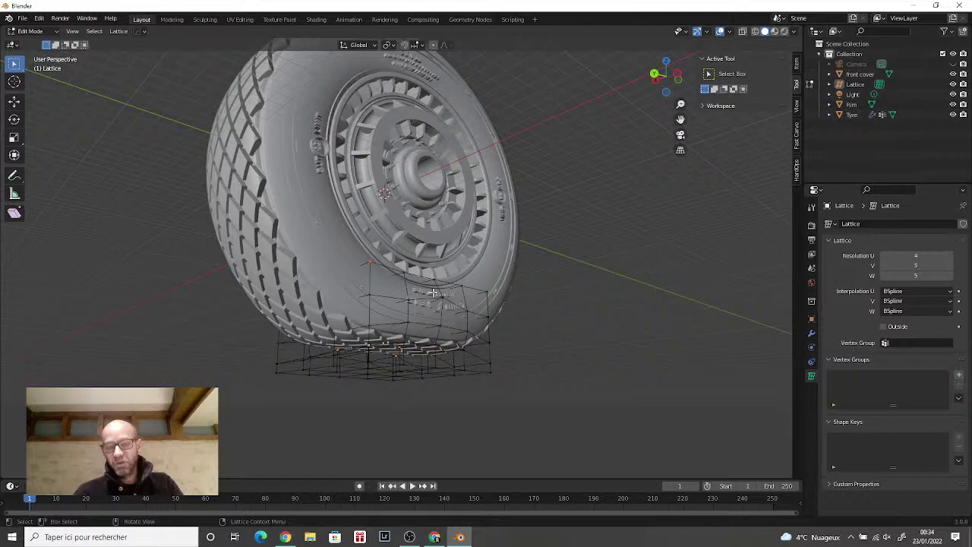
mouse_move(443, 298)
middle_mouse_down()
mouse_move(371, 305)
mouse_move(453, 305)
mouse_move(444, 301)
middle_mouse_up()
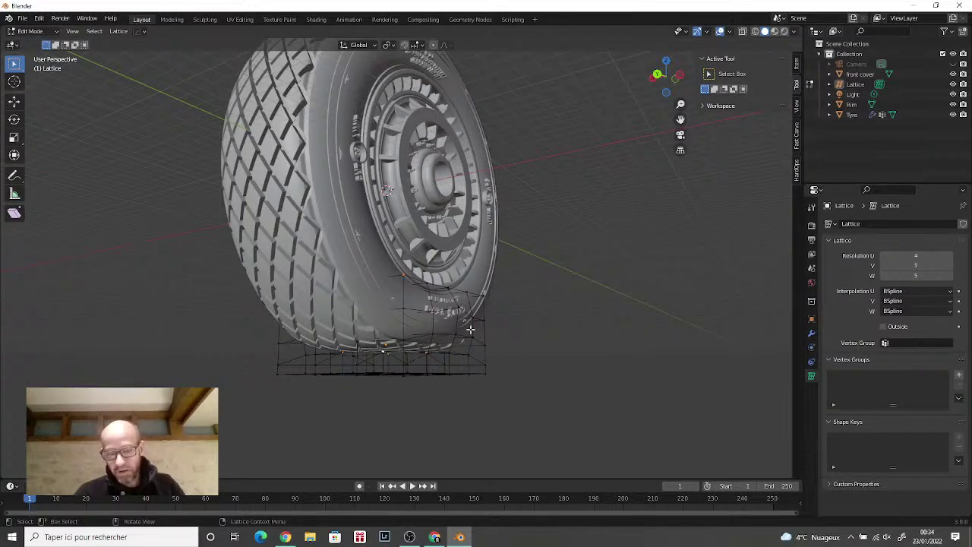
middle_click_drag(470, 328, 597, 354)
scroll(597, 354, "down", 4)
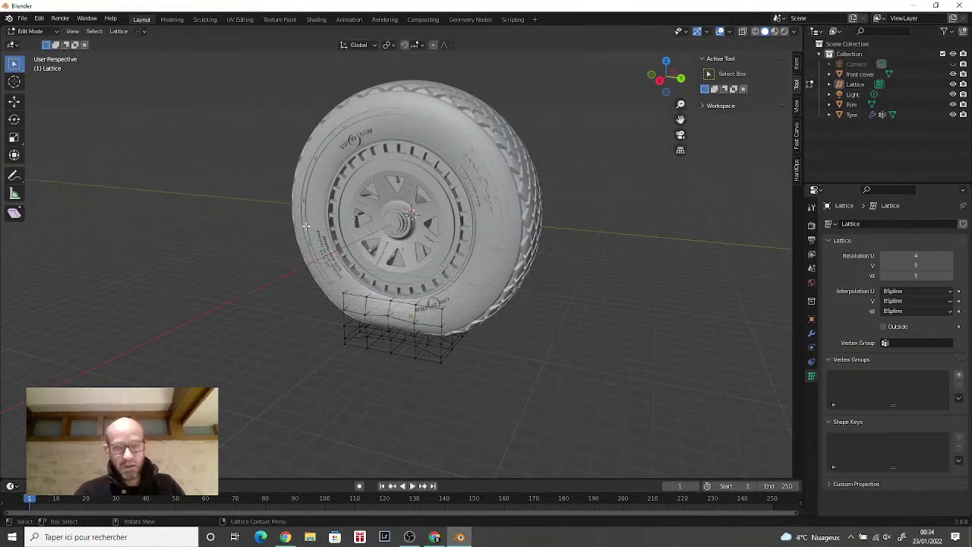
middle_click_drag(305, 225, 161, 232)
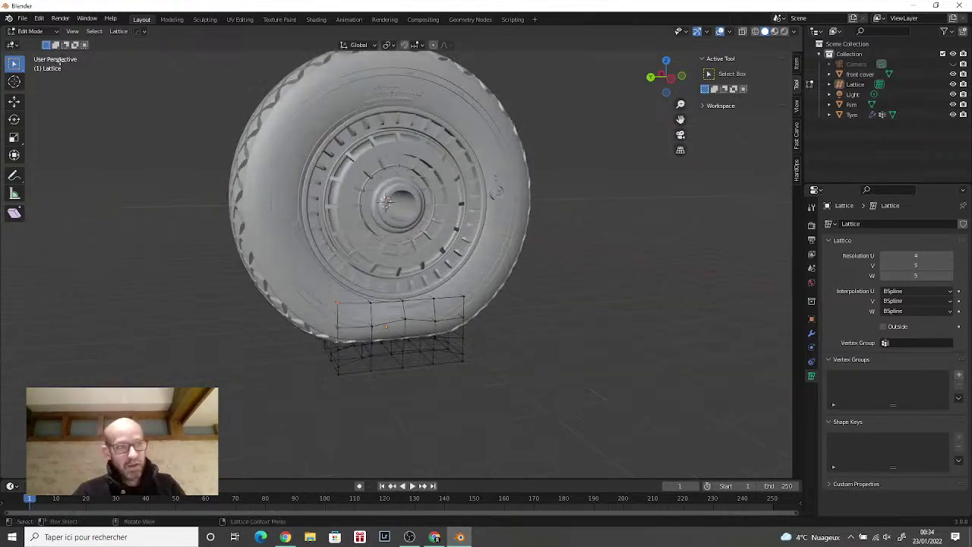
Step: Return the lattice to Object Mode and select the tyre
left_click(52, 33)
left_click(50, 44)
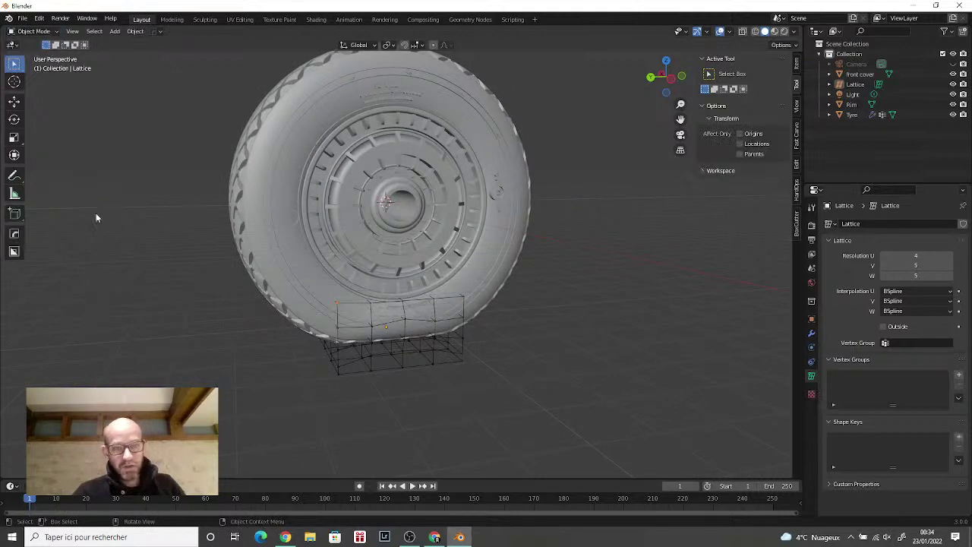
middle_click_drag(141, 267, 87, 319)
left_click(285, 217)
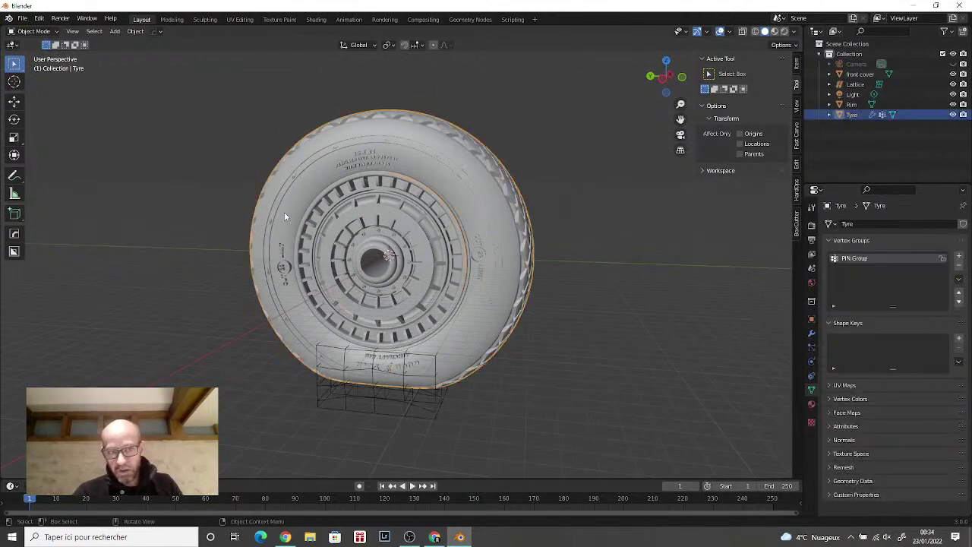
middle_click_drag(142, 286, 222, 278)
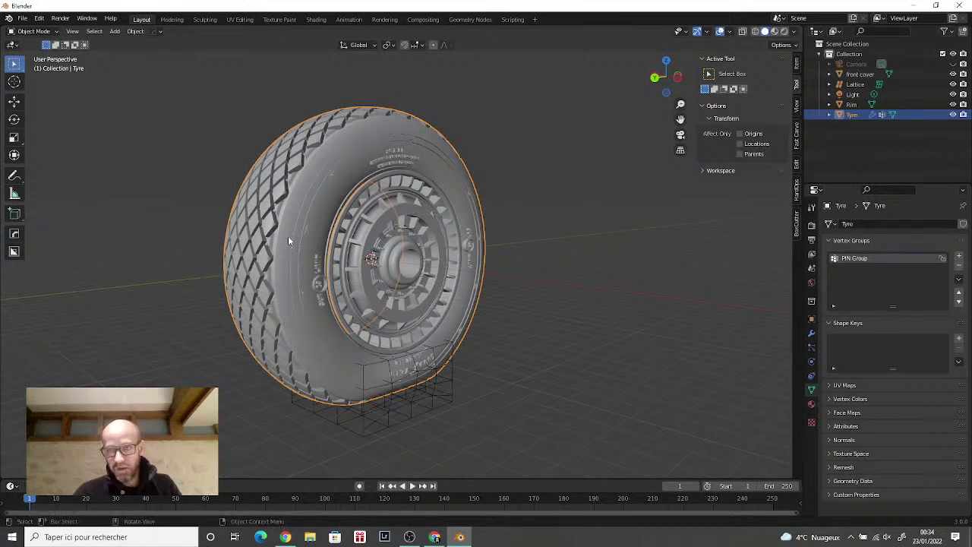
Step: Export the model in STL format as untitled.stl to the Documents folder, with modifiers applied
left_click(23, 19)
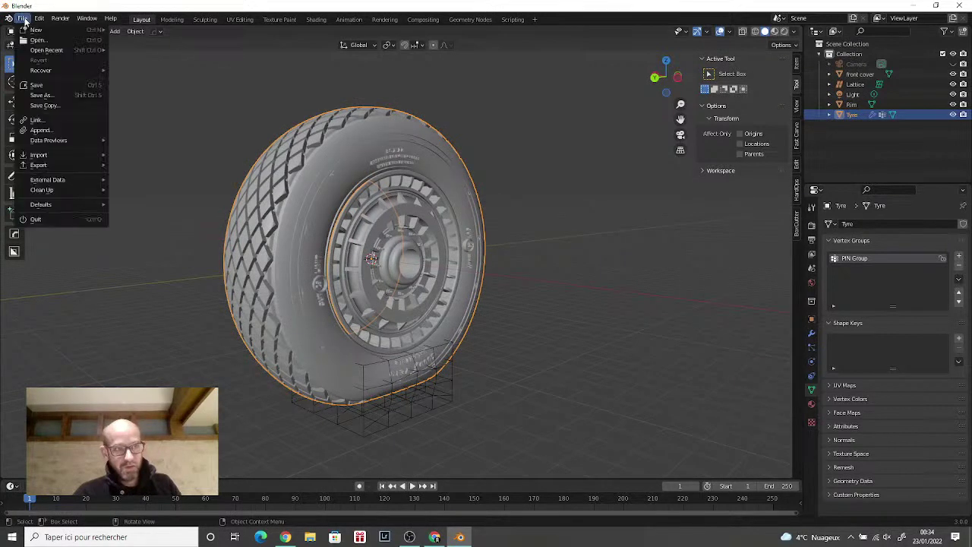
mouse_move(46, 165)
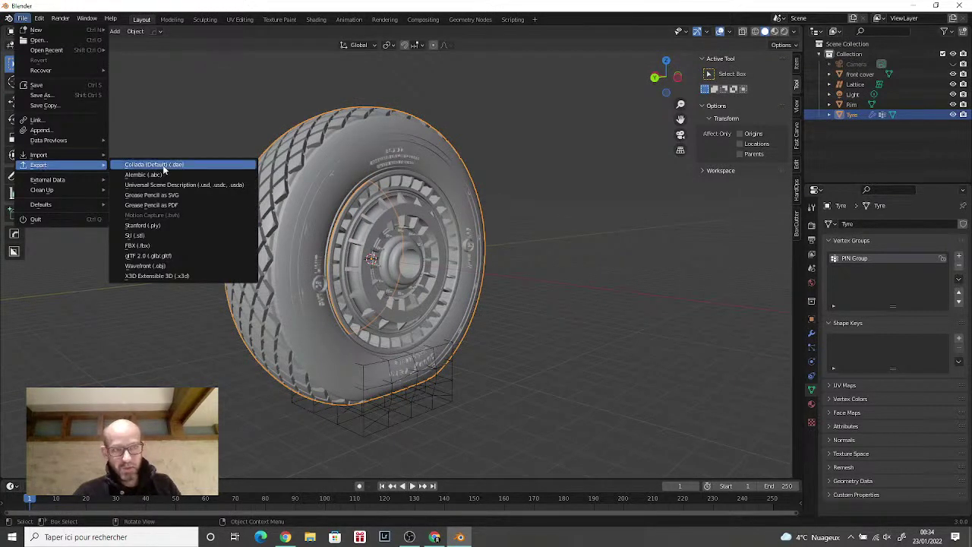
left_click(164, 234)
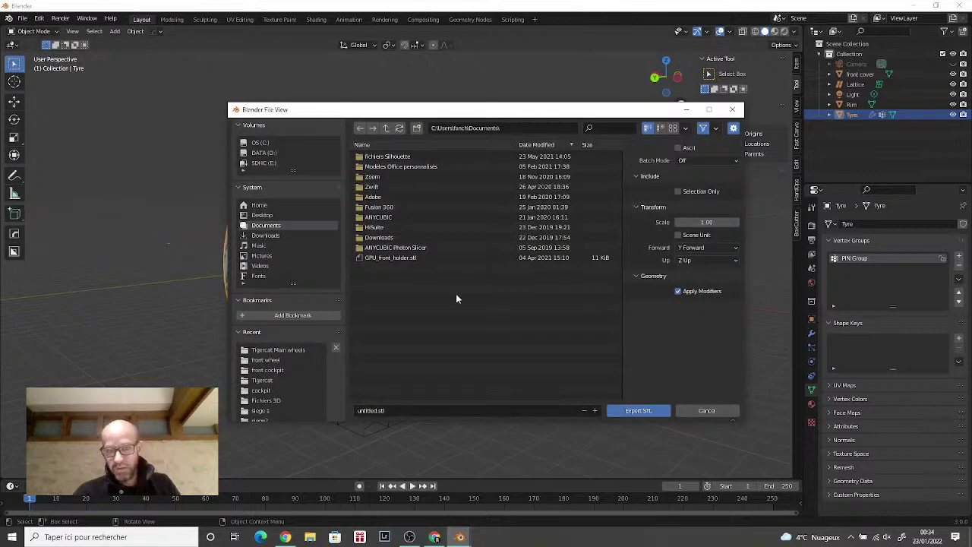
left_click(646, 411)
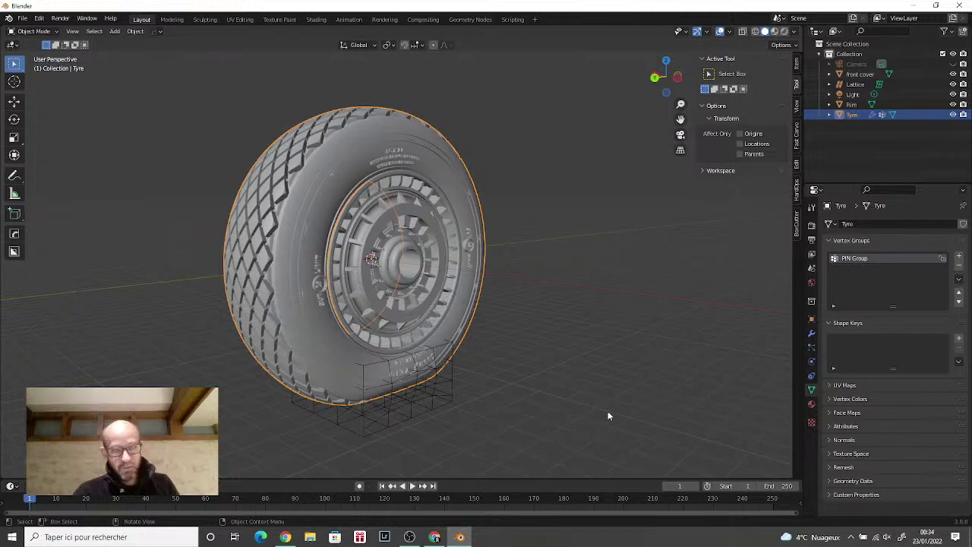
Step: Export the model in STL format to the Documents folder as bulgedtyreyoutube.stl, with modifiers applied
left_click(23, 19)
mouse_move(65, 169)
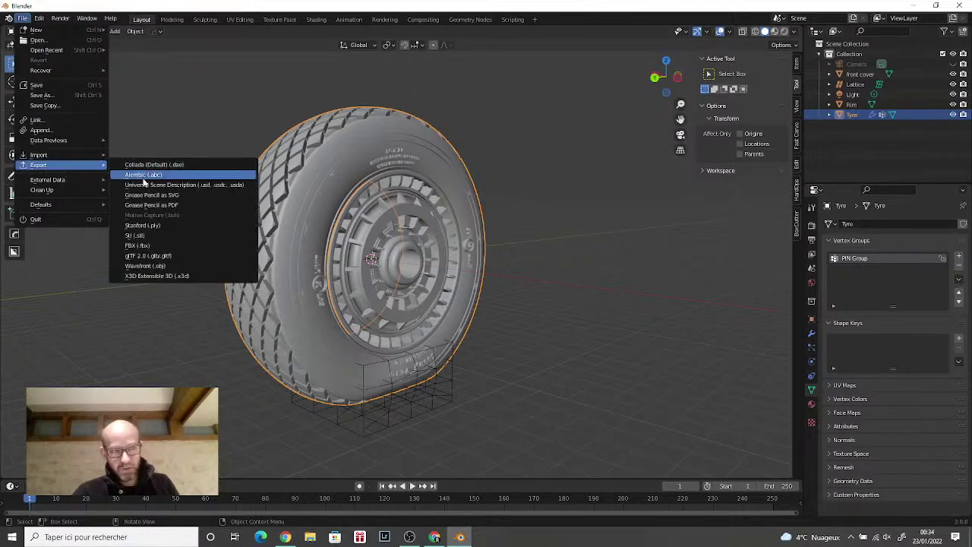
left_click(152, 235)
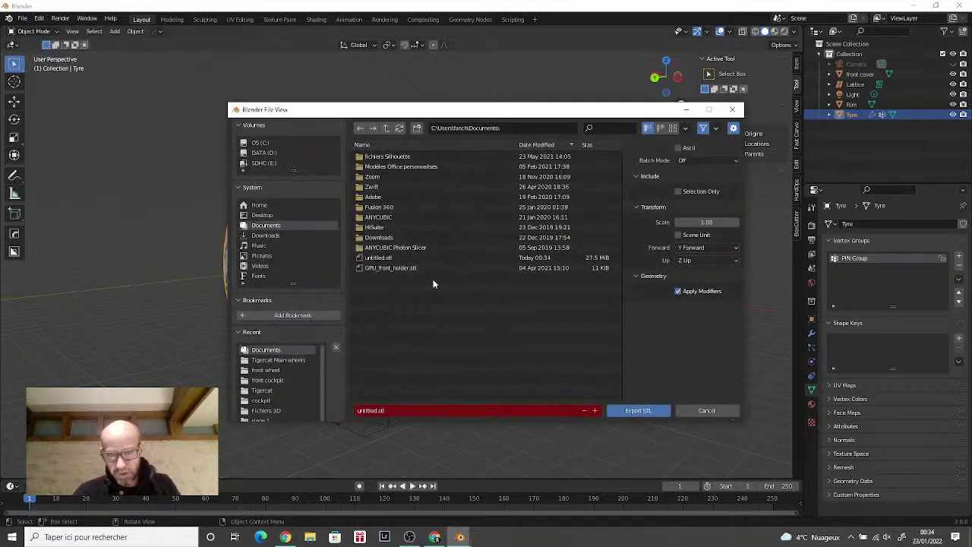
left_click(421, 411)
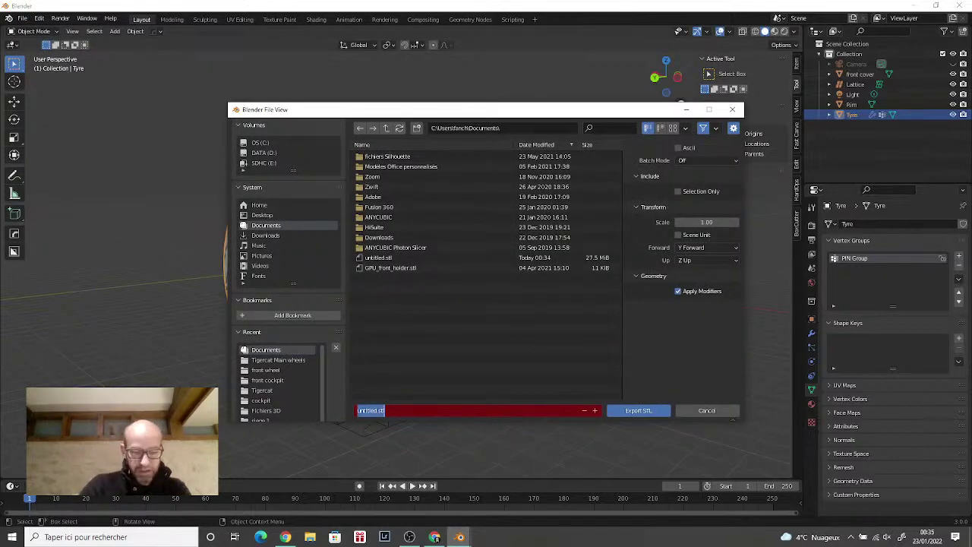
type("bulge")
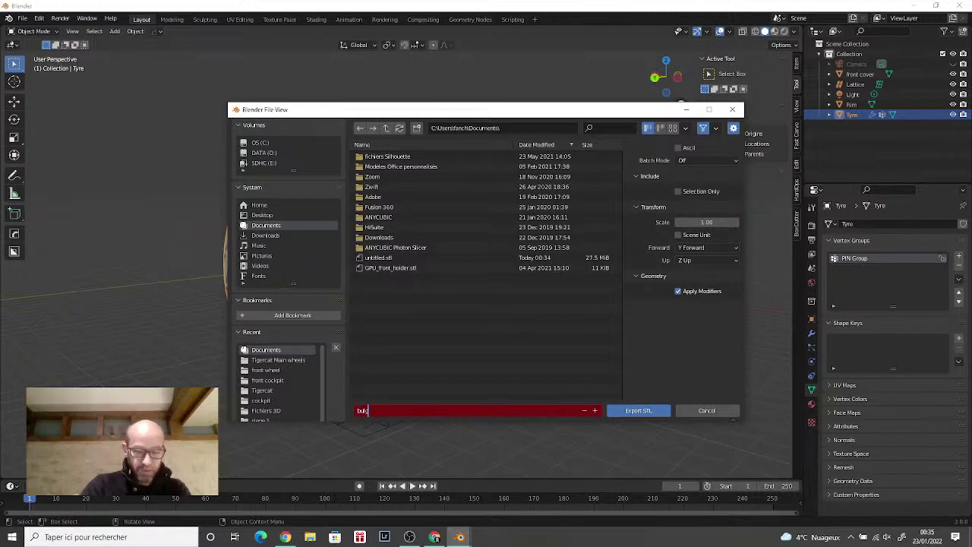
type("dyn")
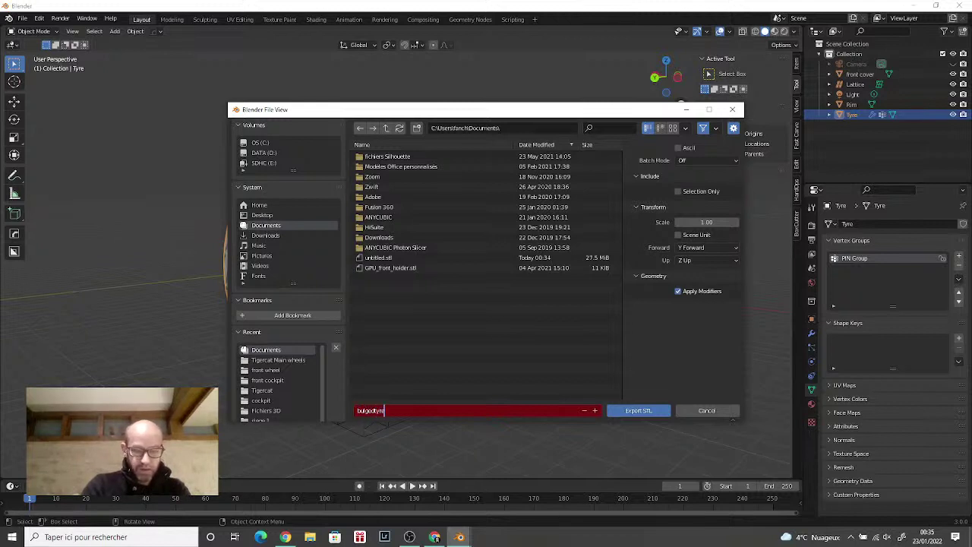
type("e_outube")
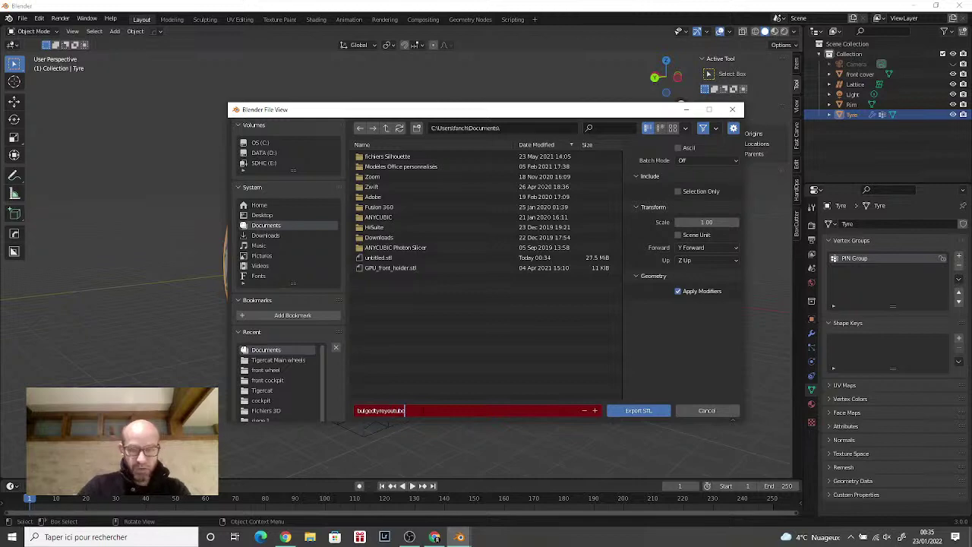
left_click(634, 413)
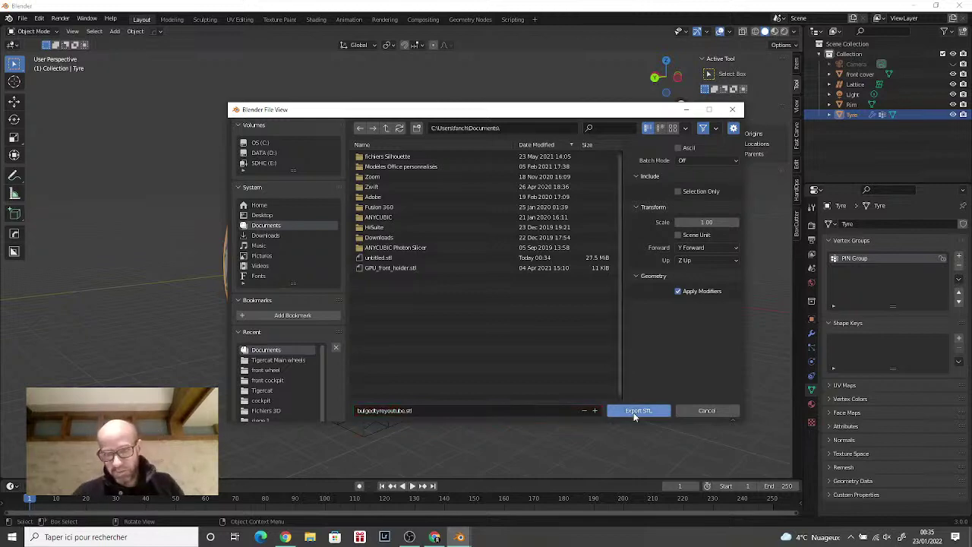
left_click(634, 414)
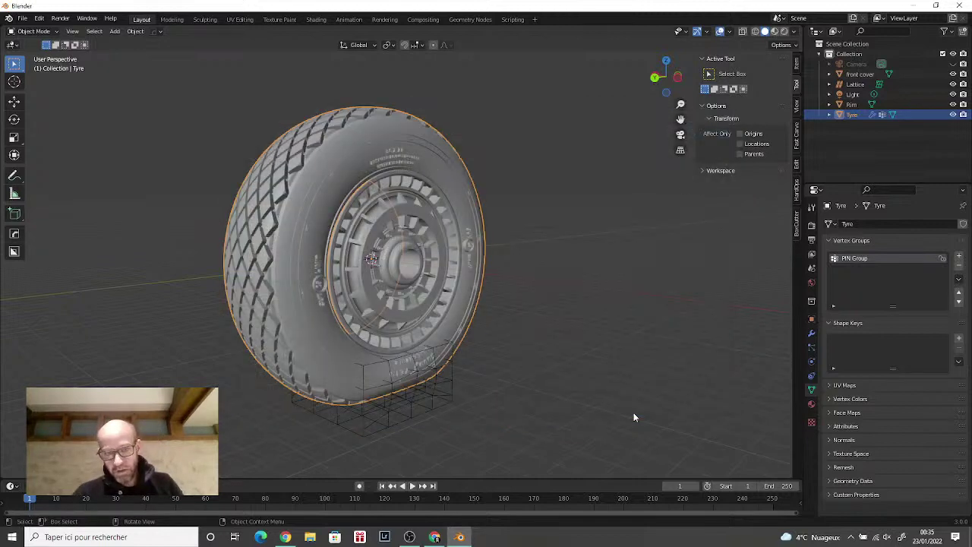
Step: Check in the STL export dialog which folder the bulged tyre file was saved to, then cancel without exporting
left_click(310, 537)
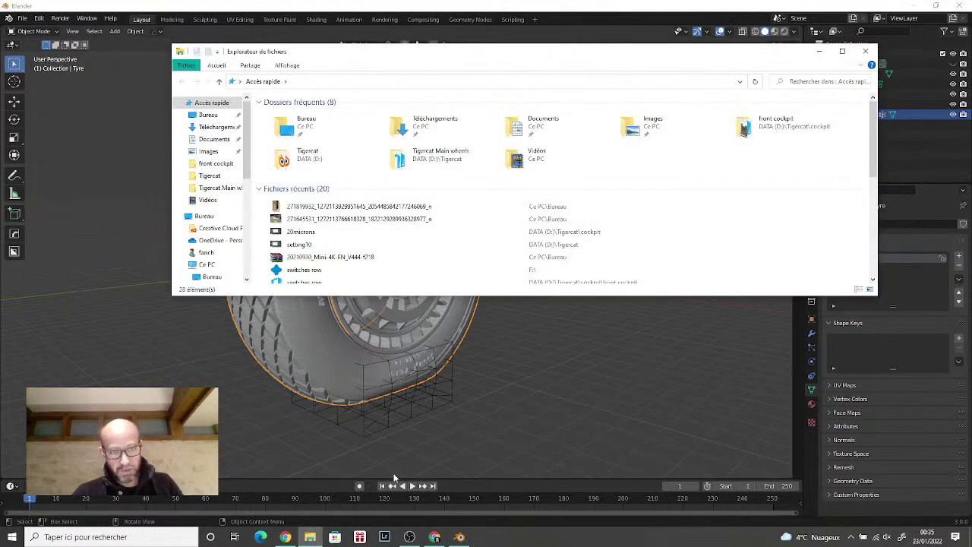
left_click(530, 409)
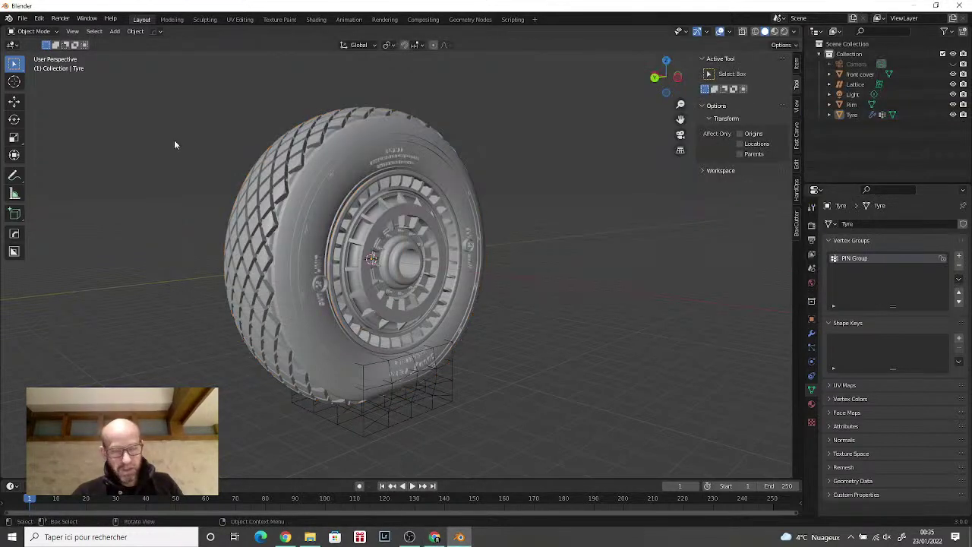
left_click(22, 18)
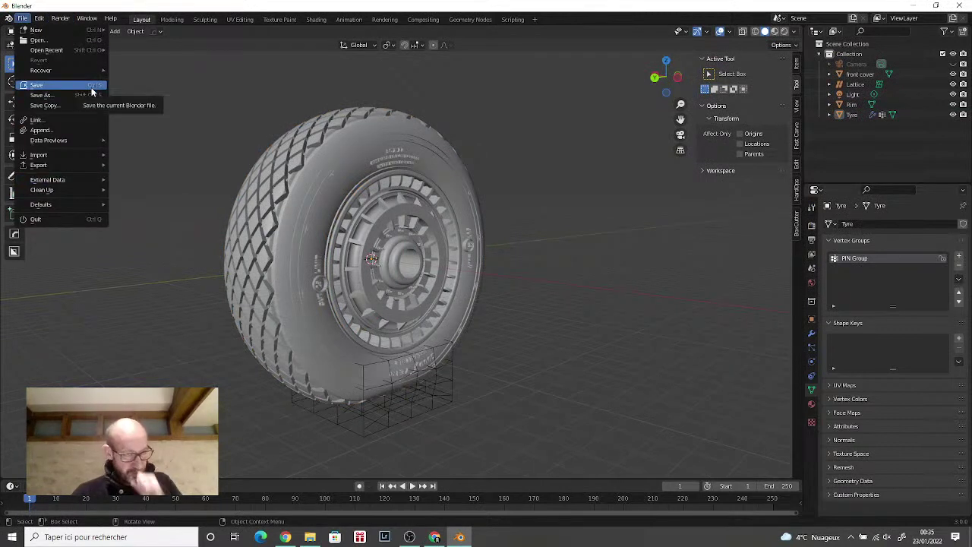
mouse_move(98, 164)
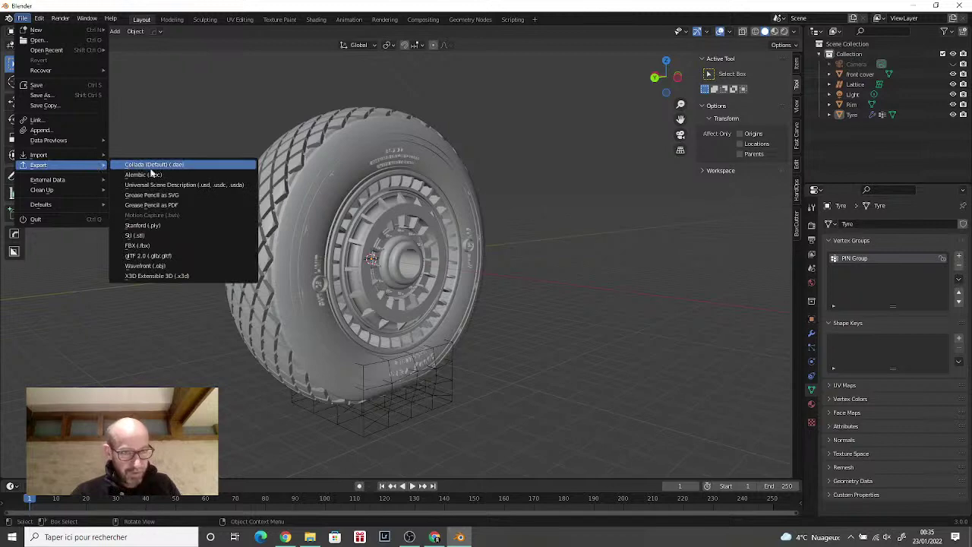
left_click(167, 234)
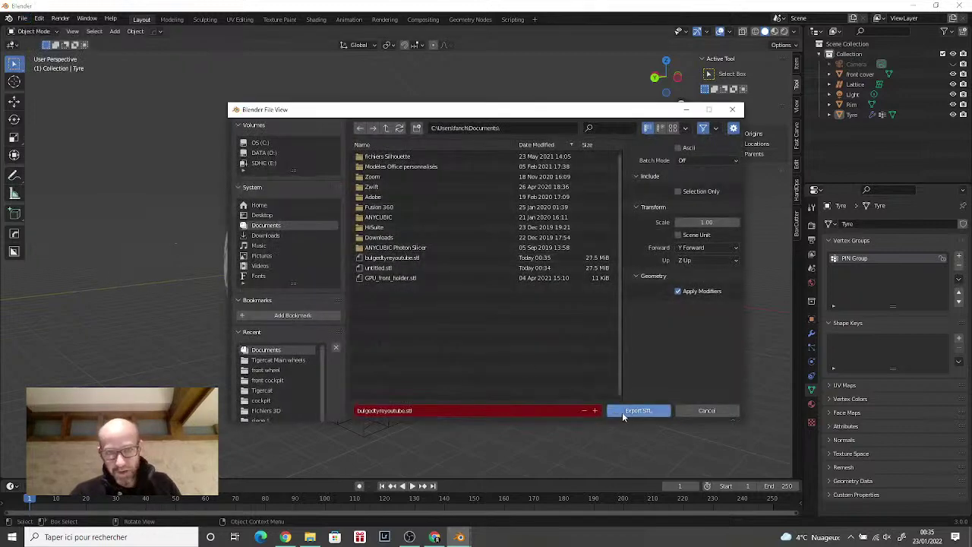
left_click(707, 411)
Step: Open bulgedtyreyoutube from the Documents folder in 3D Builder and inspect the exported wheel from both sides
left_click(309, 537)
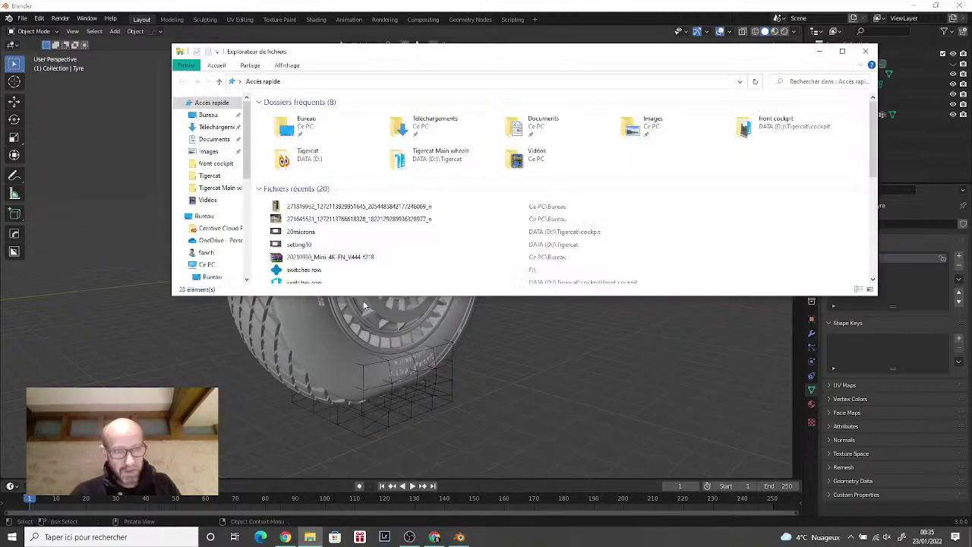
double_click(543, 128)
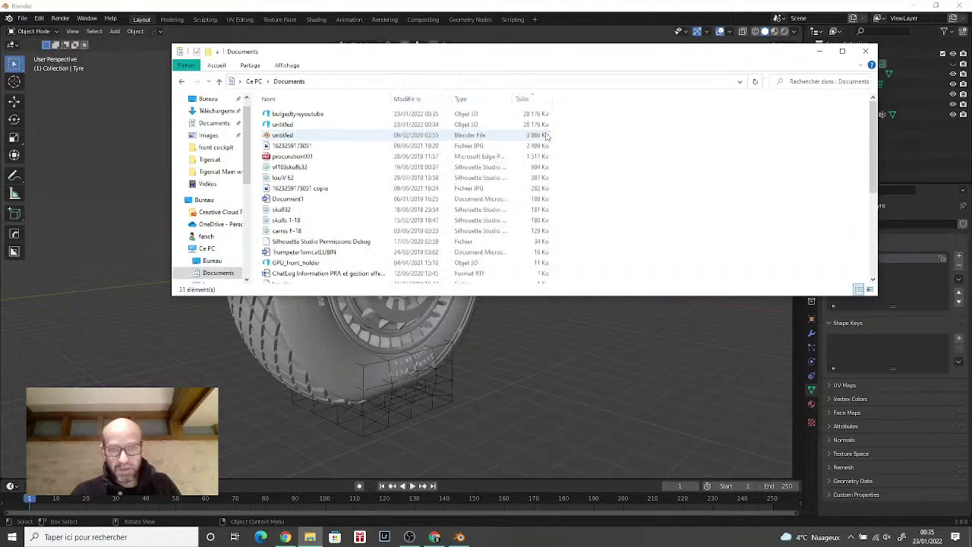
double_click(326, 115)
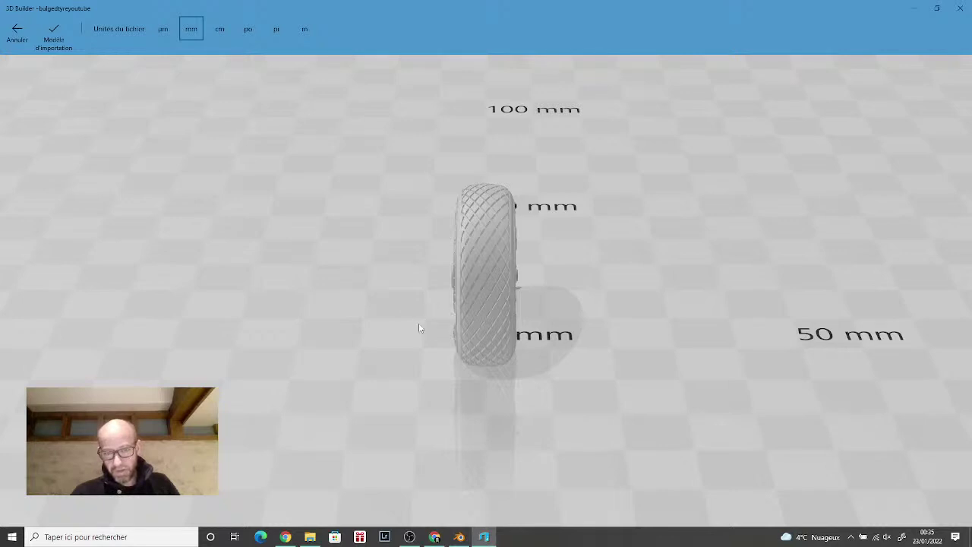
left_click_drag(403, 388, 386, 354)
scroll(406, 341, "up", 3)
scroll(447, 347, "up", 2)
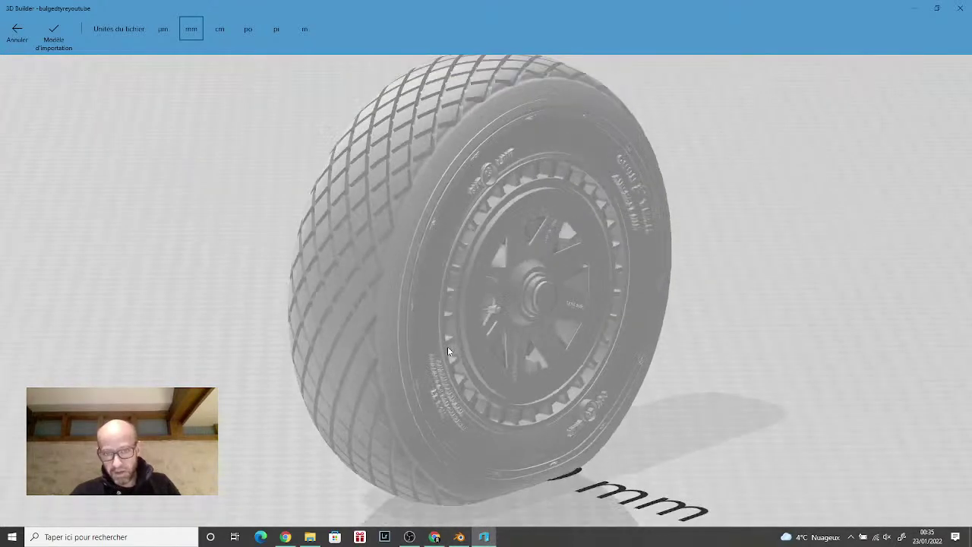
scroll(447, 346, "down", 1)
left_click_drag(491, 345, 741, 322)
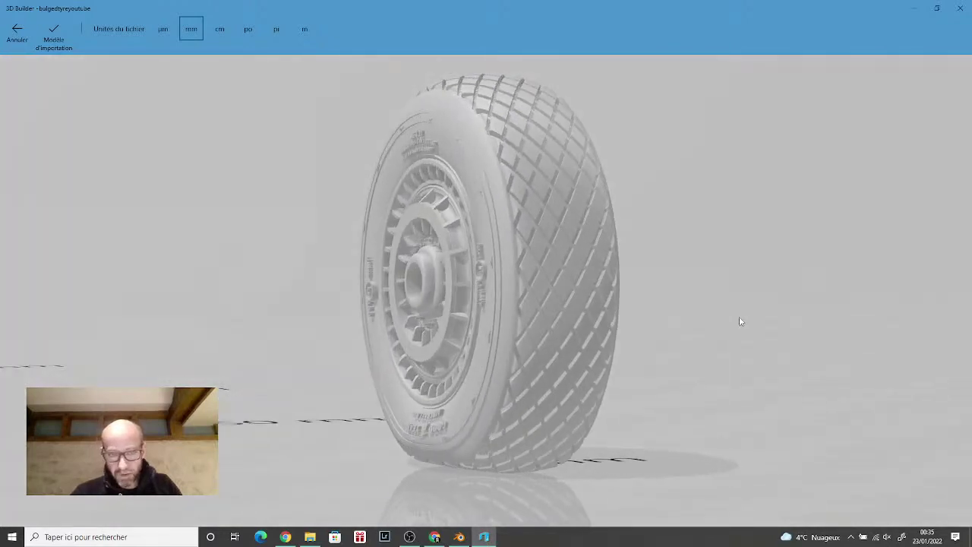
left_click_drag(558, 307, 524, 342)
Step: Switch back to Blender and export only the selected tyre as STL with modifiers applied, overwriting bulgedtyreyoutube.stl in Documents
left_click(458, 537)
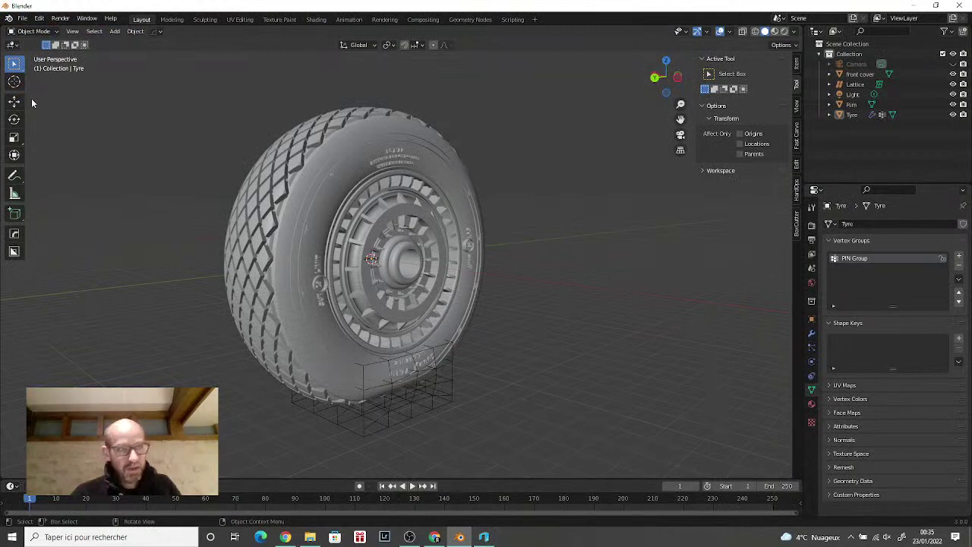
left_click(280, 228)
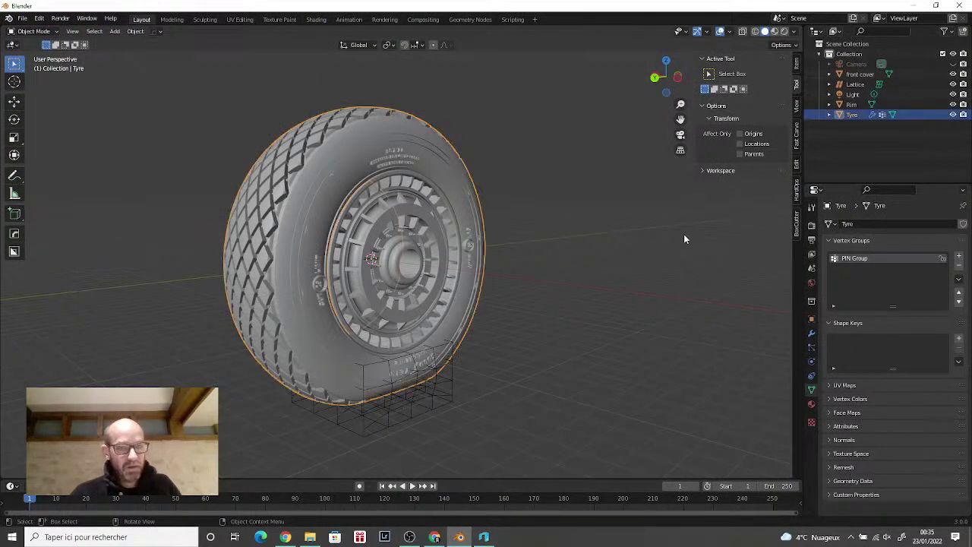
middle_click_drag(683, 239, 560, 259)
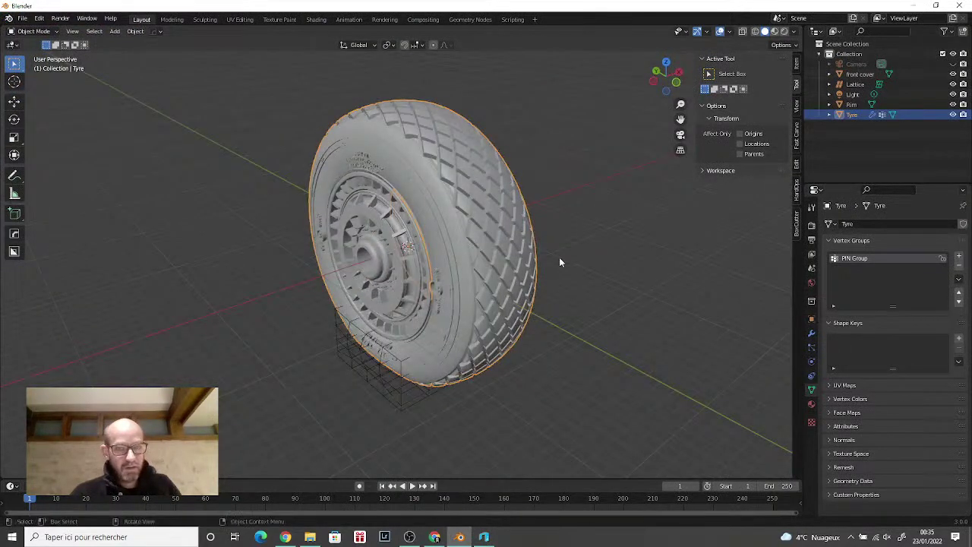
left_click(25, 19)
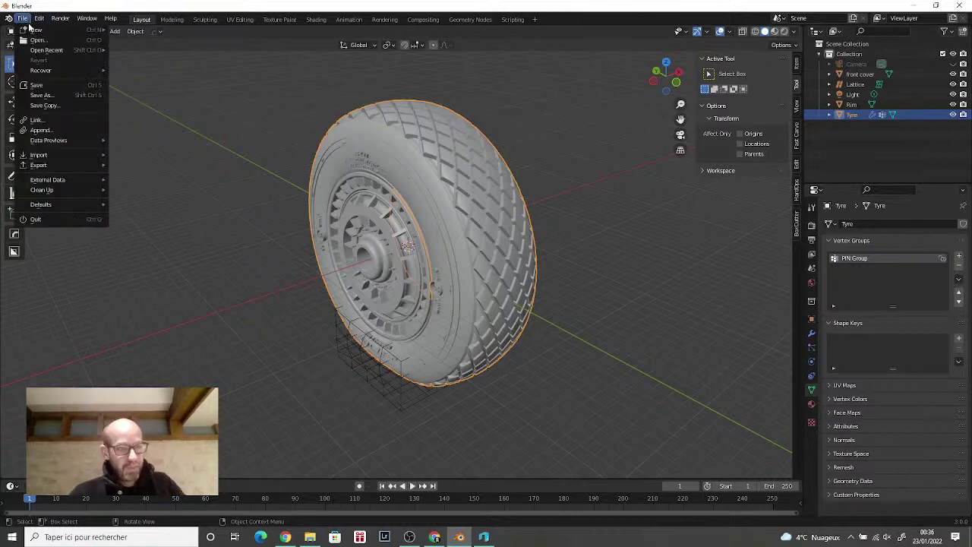
mouse_move(63, 164)
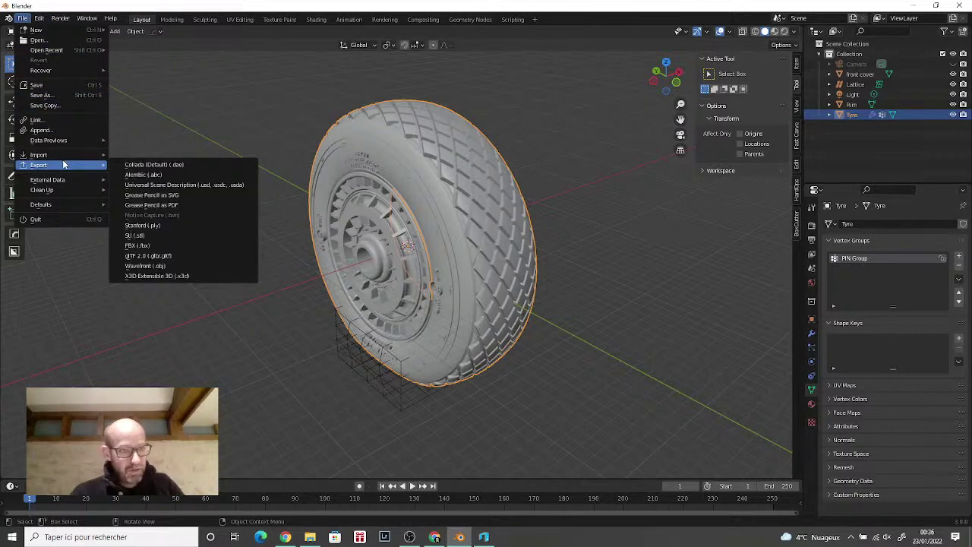
left_click(154, 235)
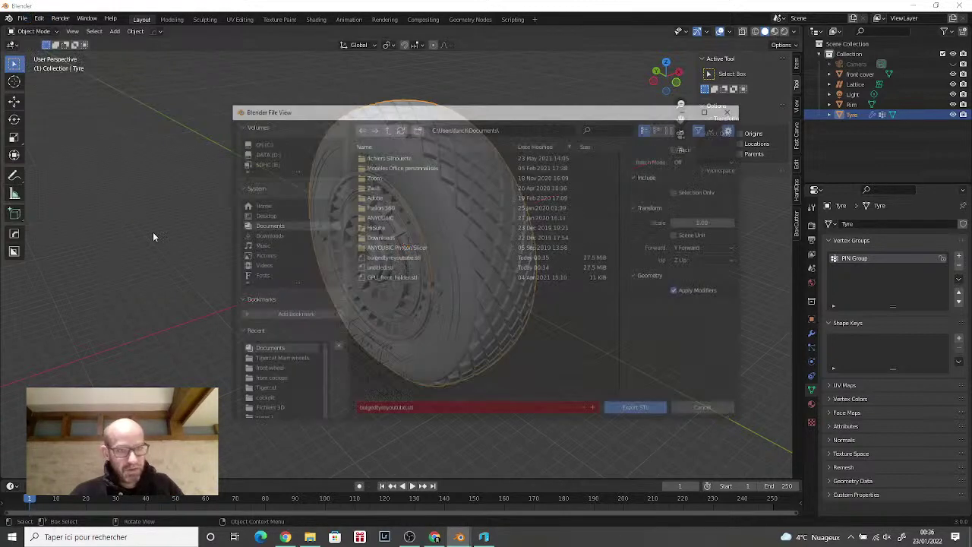
left_click(678, 192)
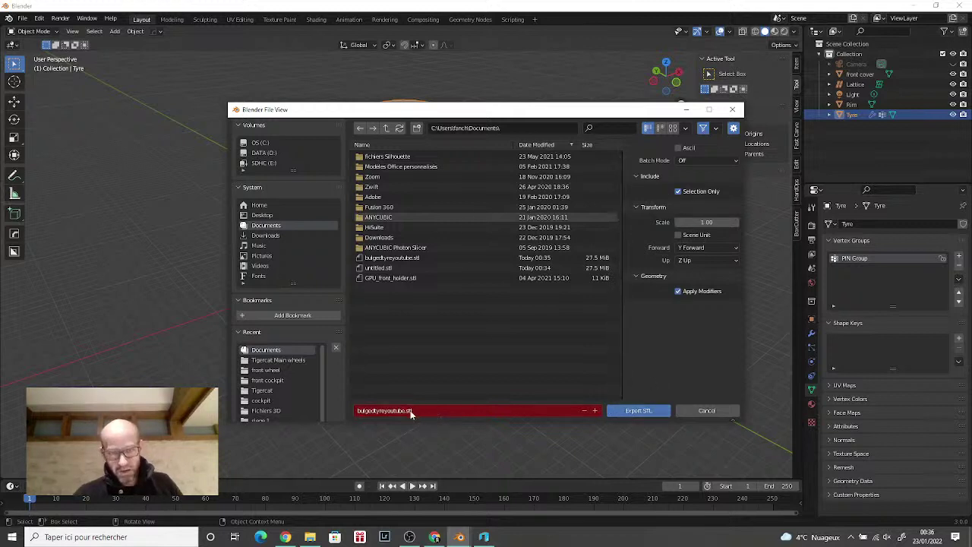
left_click(638, 410)
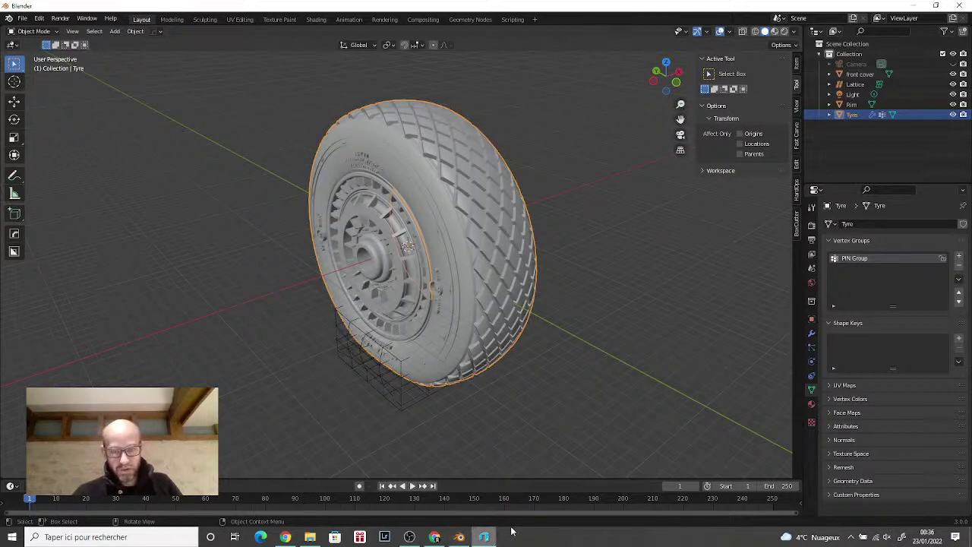
Step: Close the old 3D Builder preview and open the re-exported bulgedtyreyoutube file from the Documents folder in 3D Builder
right_click(486, 536)
left_click(456, 516)
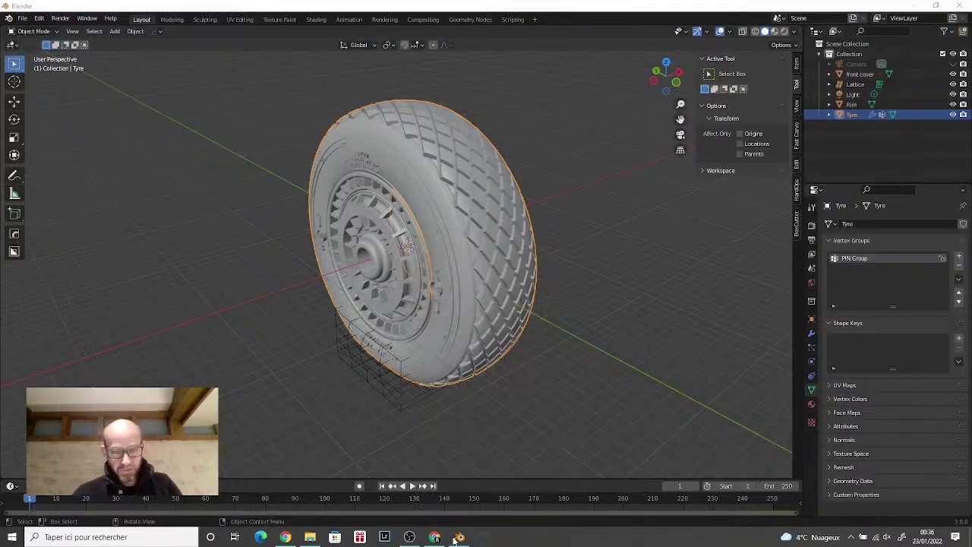
left_click(309, 536)
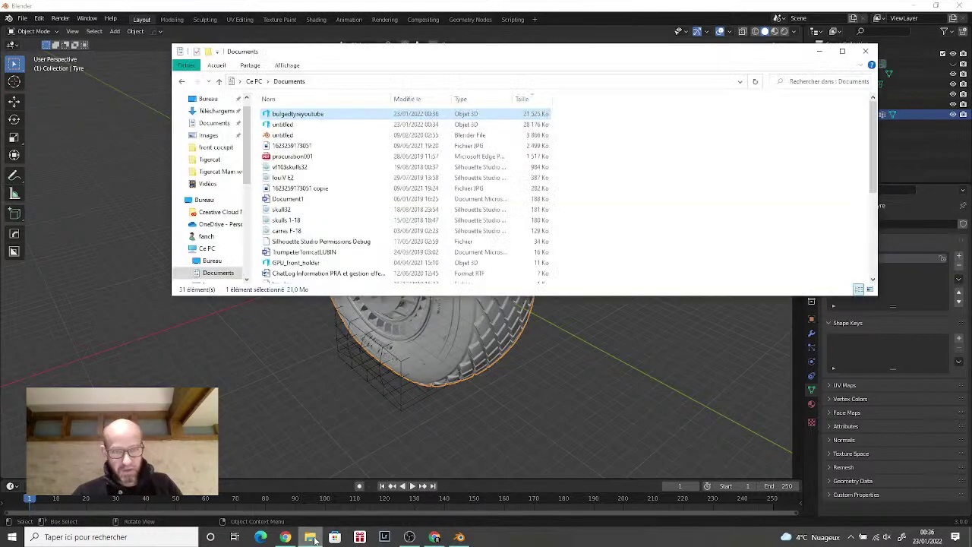
double_click(341, 115)
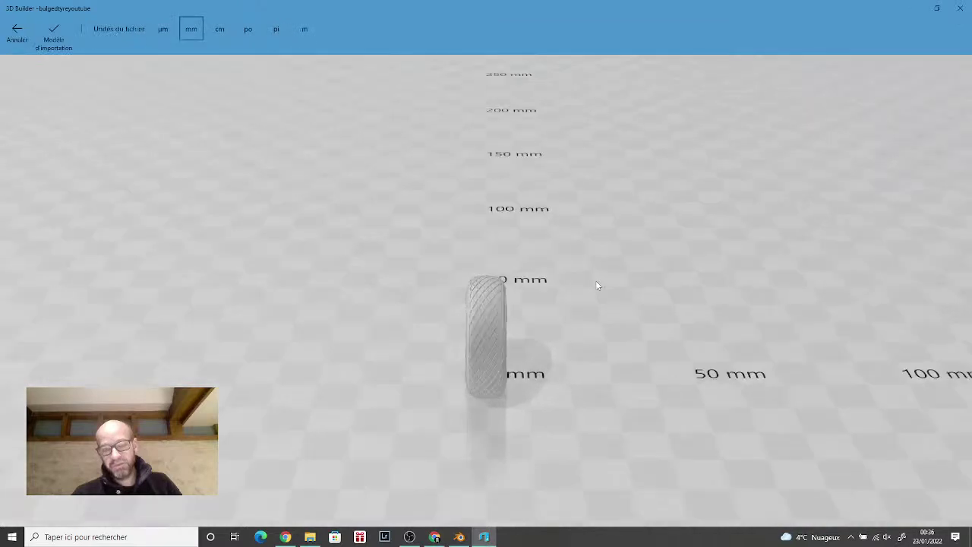
Step: Examine the exported tyre's flattened underside, sidewalls and inner rim edge from both sides and close up
left_click_drag(596, 285, 275, 202)
mouse_move(336, 284)
left_mouse_down()
mouse_move(732, 281)
mouse_move(798, 223)
mouse_move(295, 267)
mouse_move(340, 278)
left_mouse_up()
scroll(340, 278, "up", 4)
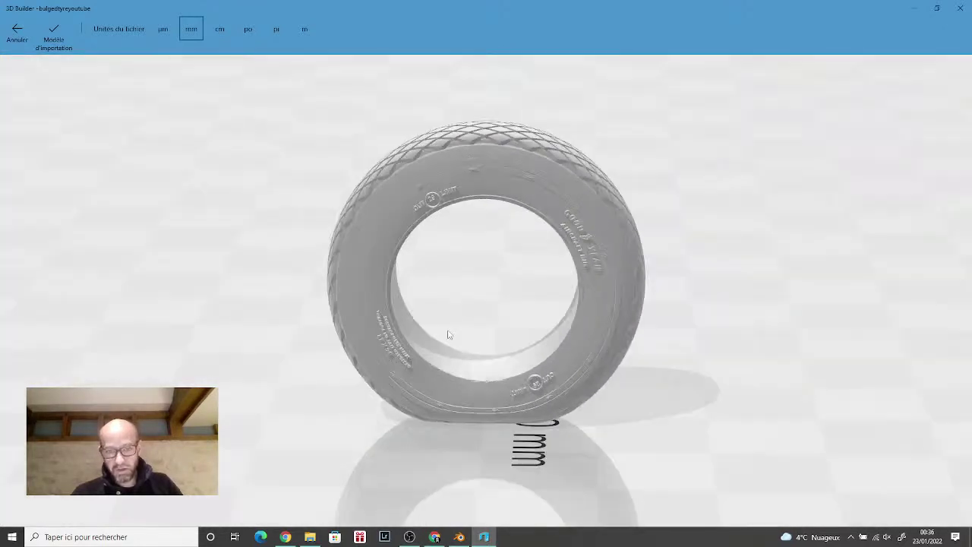
scroll(385, 328, "up", 3)
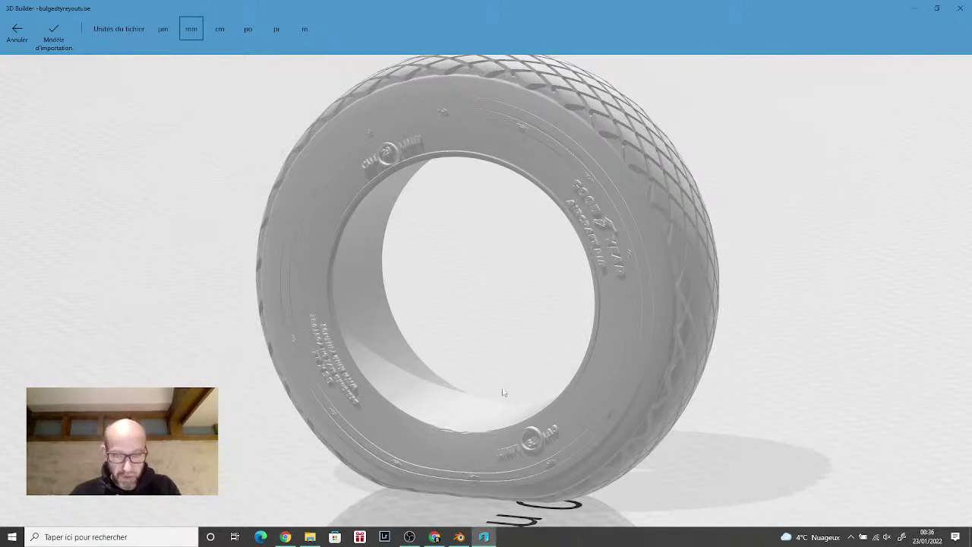
scroll(462, 458, "up", 4)
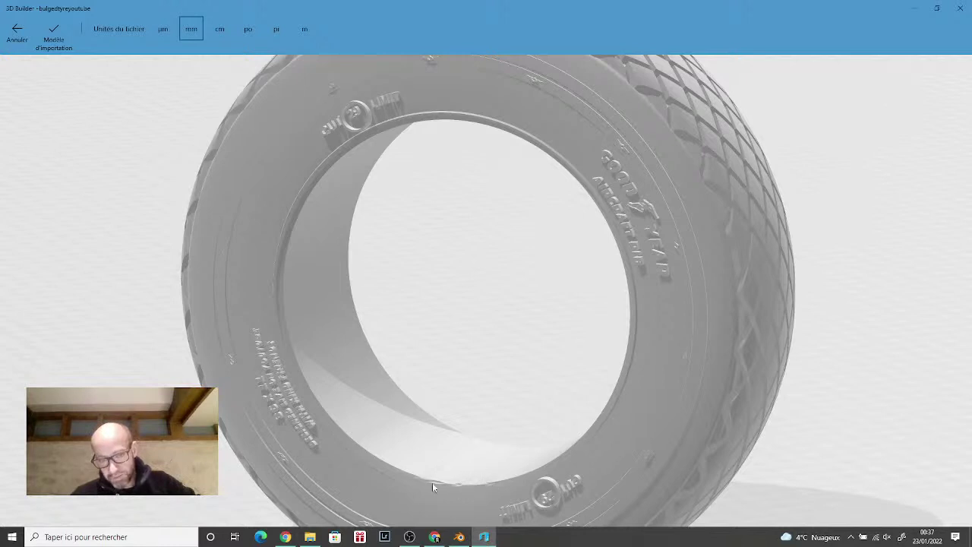
left_click_drag(477, 463, 684, 451)
scroll(567, 486, "up", 5)
left_click_drag(657, 400, 650, 486)
scroll(618, 401, "up", 2)
scroll(619, 401, "down", 4)
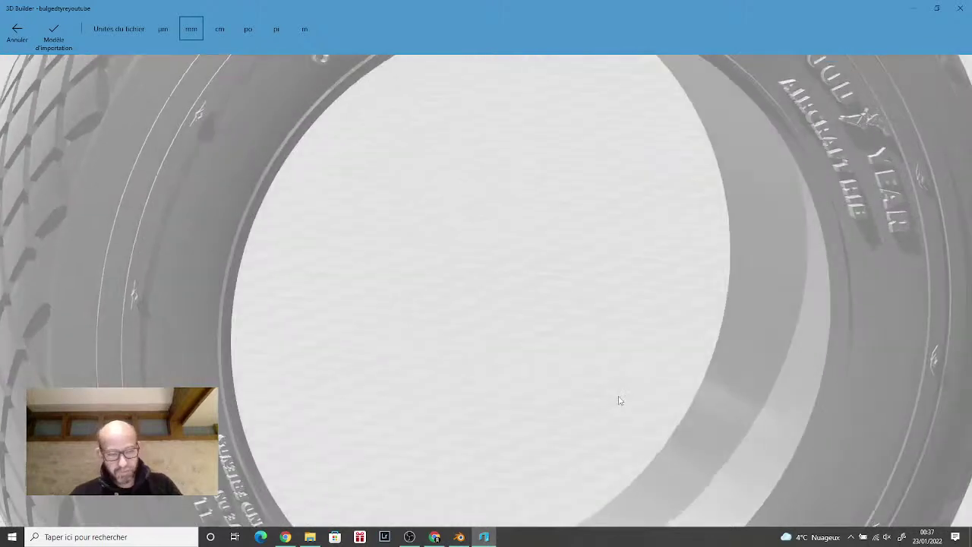
left_click_drag(612, 406, 620, 341)
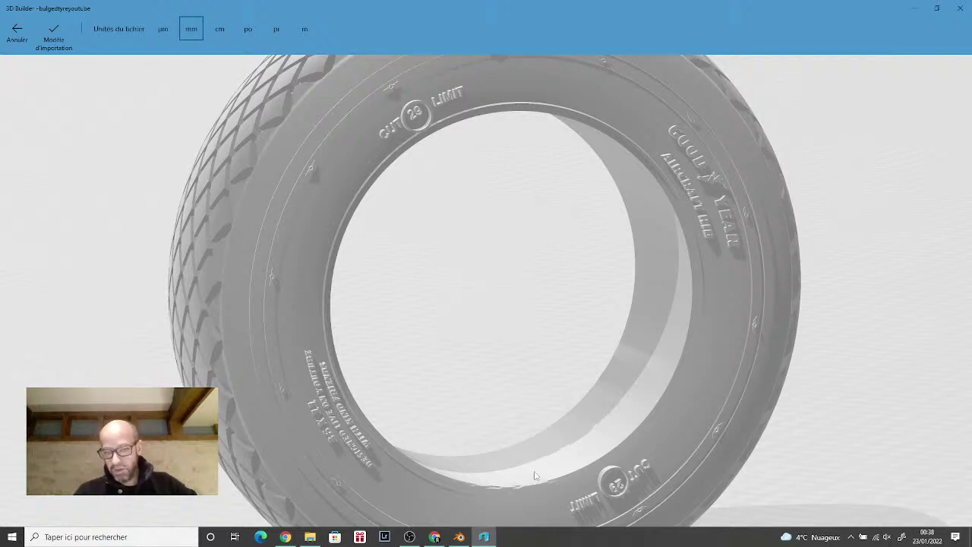
left_click_drag(536, 474, 340, 471)
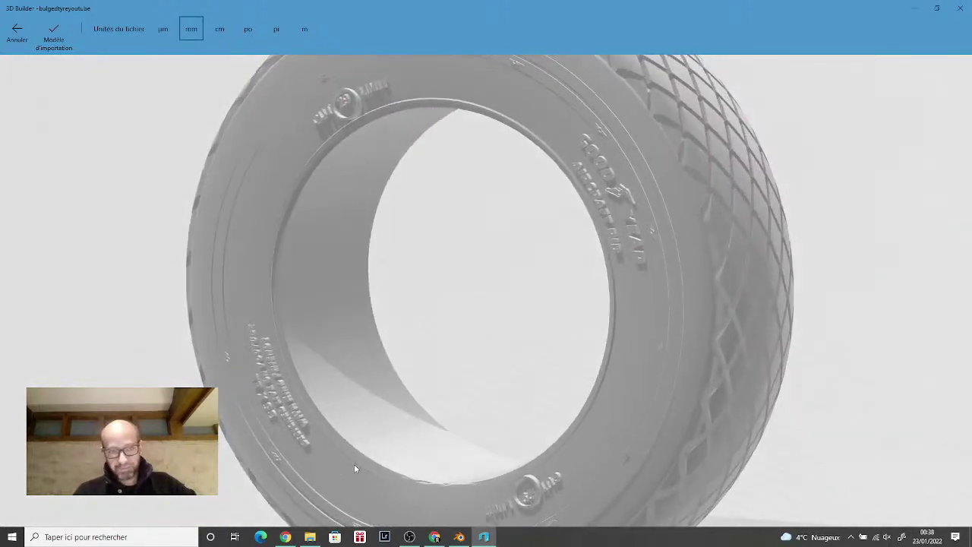
Step: Examine the exported tyre from both sides, then switch to Blender and view the wheel and its lattice from the front
scroll(354, 467, "down", 3)
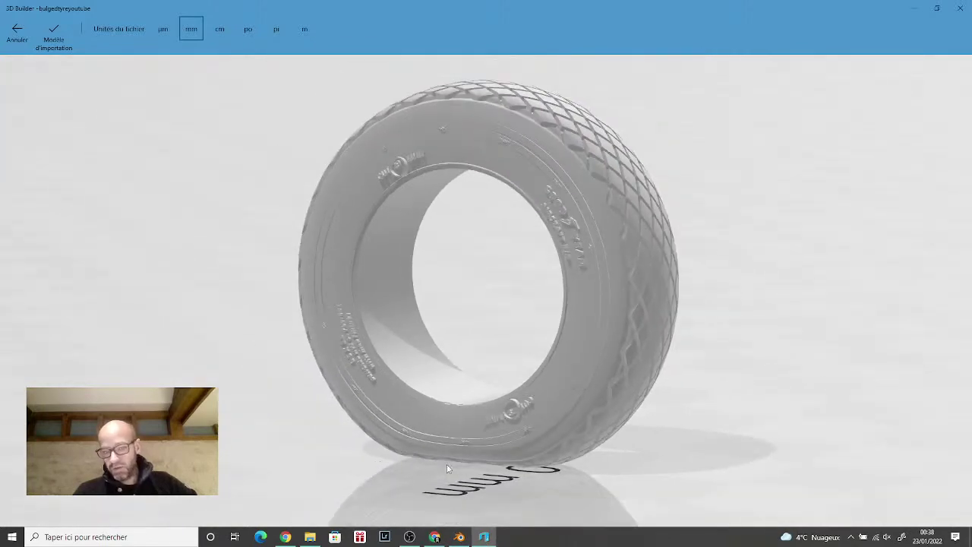
left_click_drag(448, 468, 472, 398)
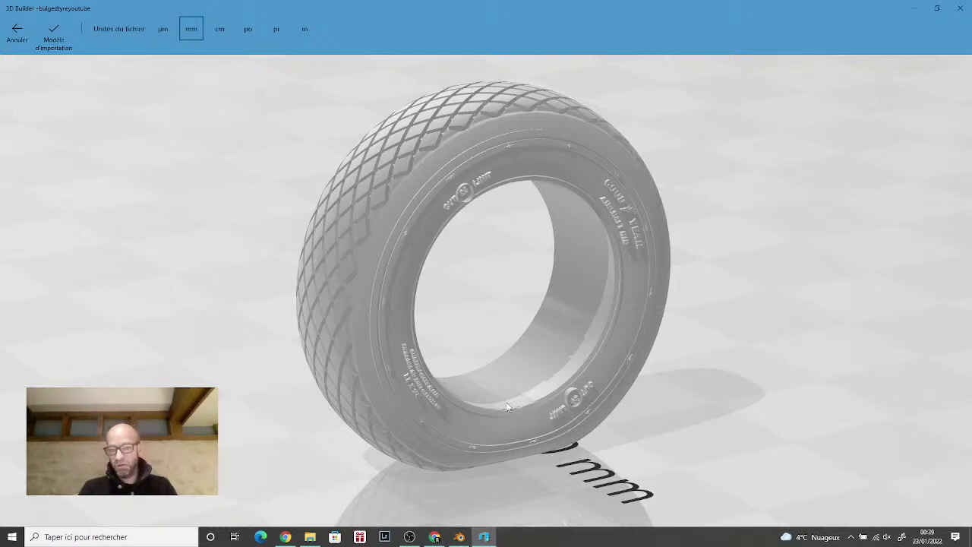
left_click_drag(798, 393, 738, 403)
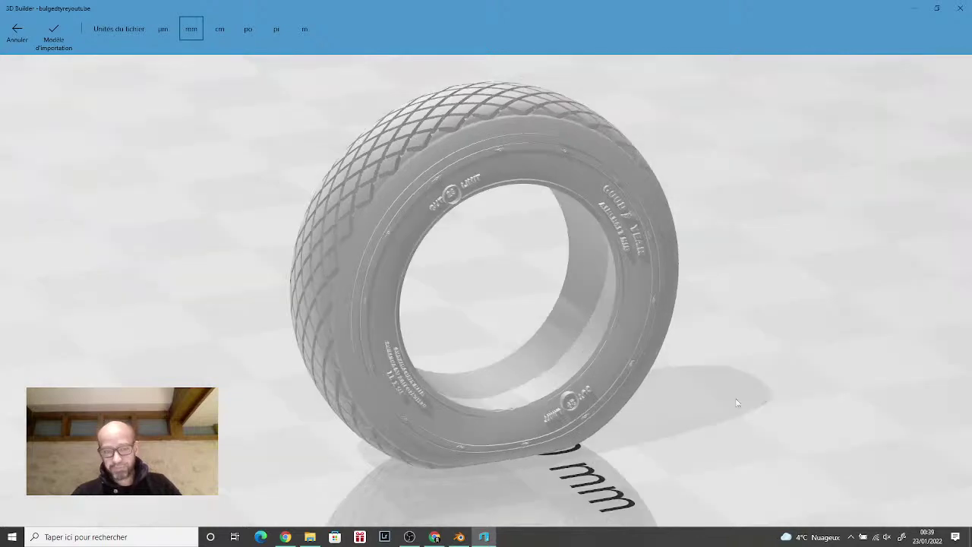
left_click(459, 536)
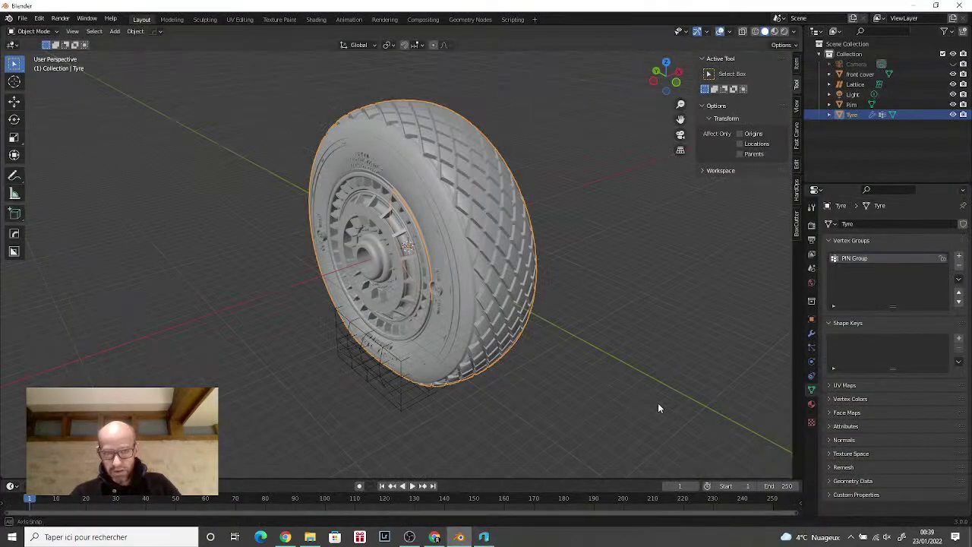
middle_click_drag(657, 402, 270, 384)
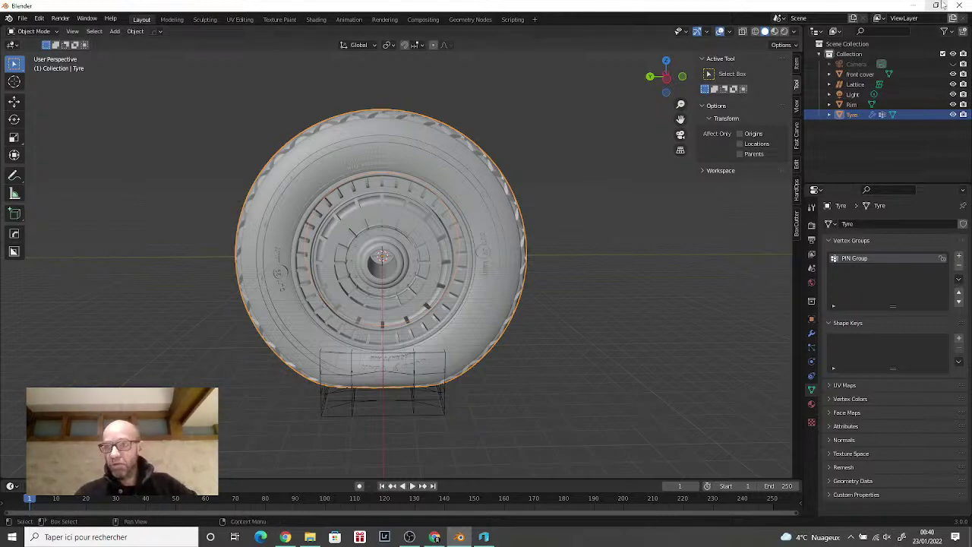
Step: Close the tyre preview, minimise the Blender and Documents windows, and start Fusion 360 from the desktop, dismissing the file recovery list
left_click(916, 6)
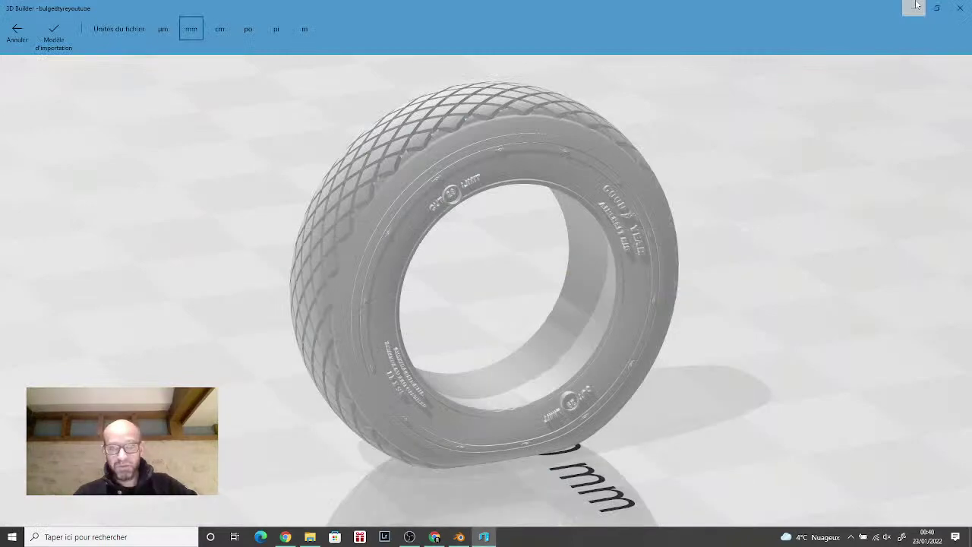
left_click(961, 8)
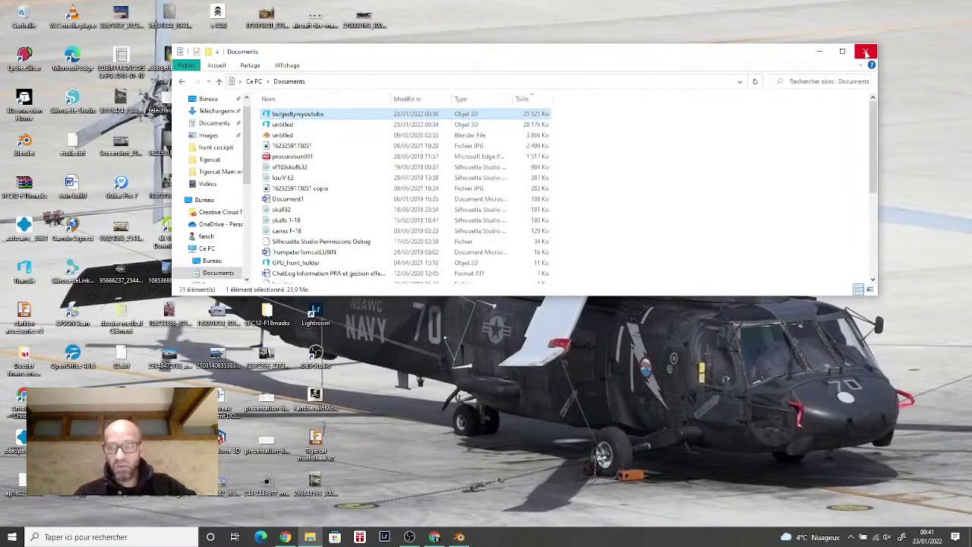
left_click(818, 54)
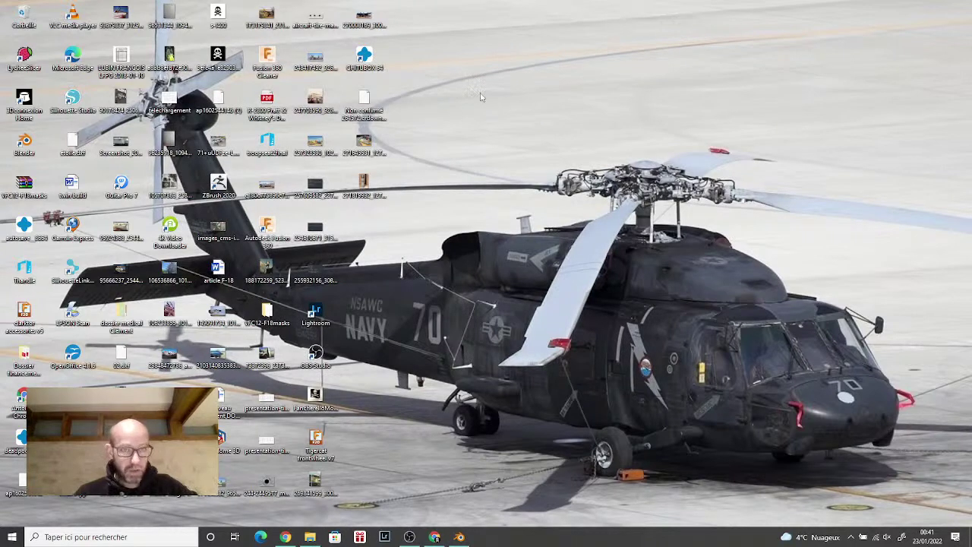
double_click(267, 226)
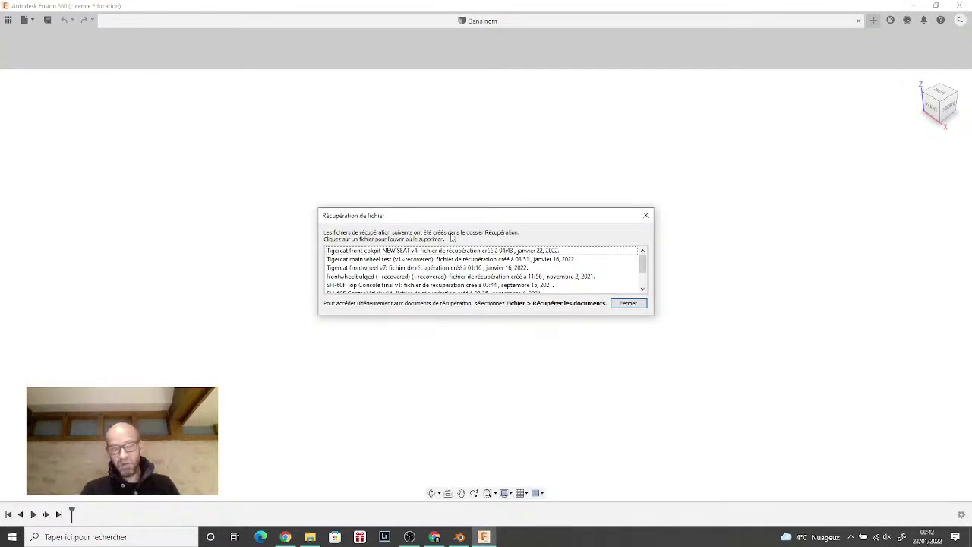
left_click(649, 215)
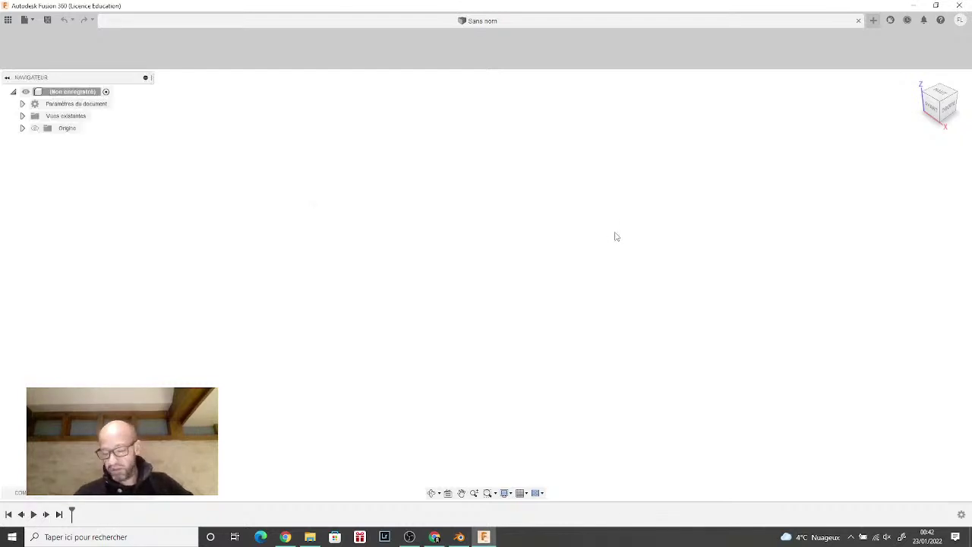
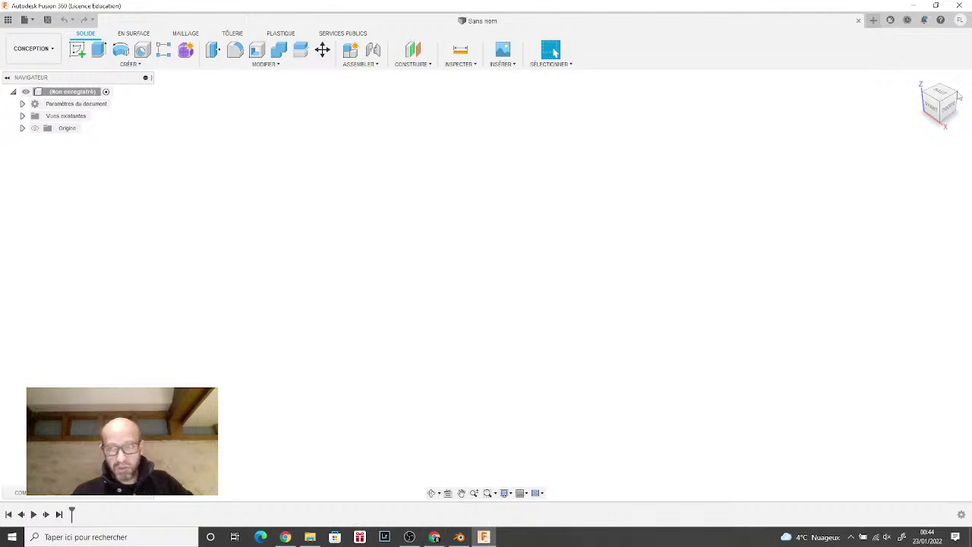
Step: Open the two desktop reference photos of the metal probe, then return to Fusion 360 and set the front view
left_click(913, 5)
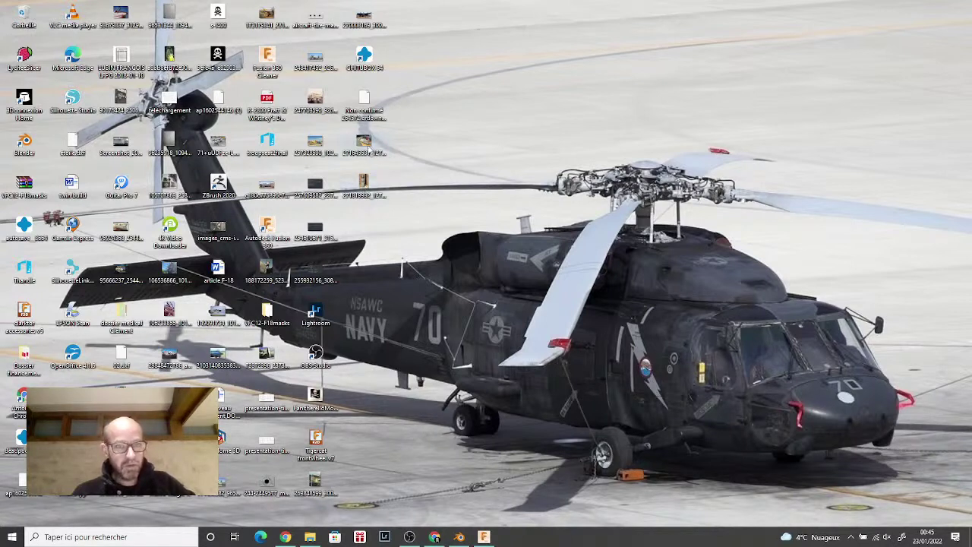
double_click(368, 151)
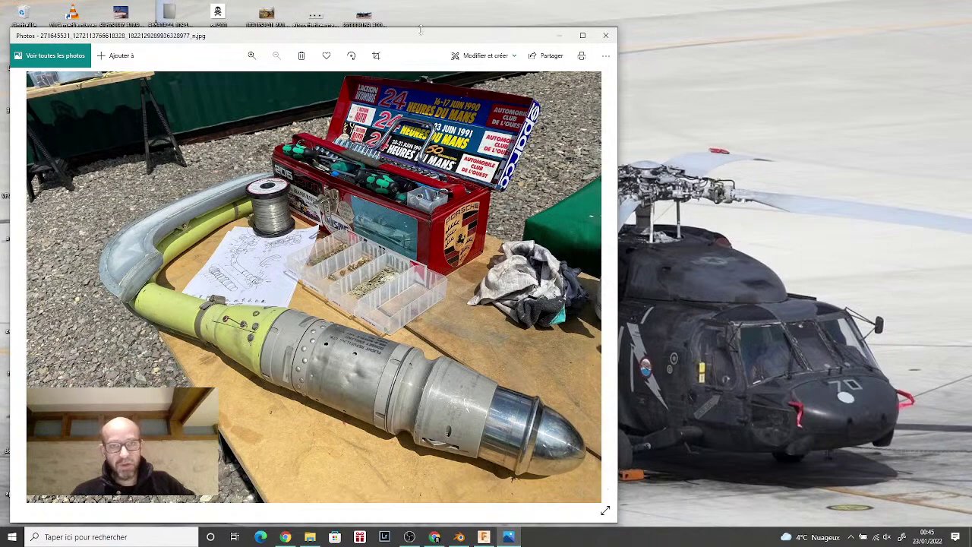
left_click_drag(431, 36, 842, 25)
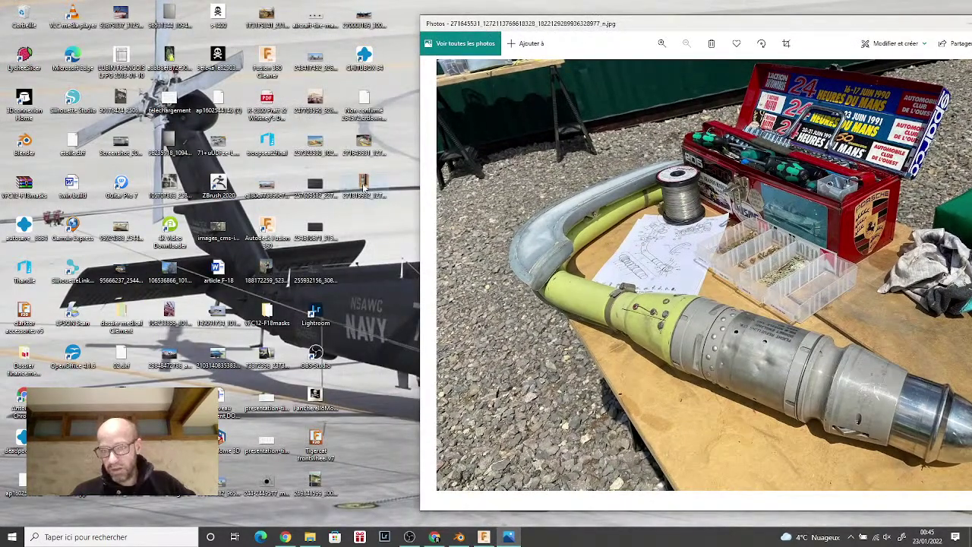
double_click(365, 186)
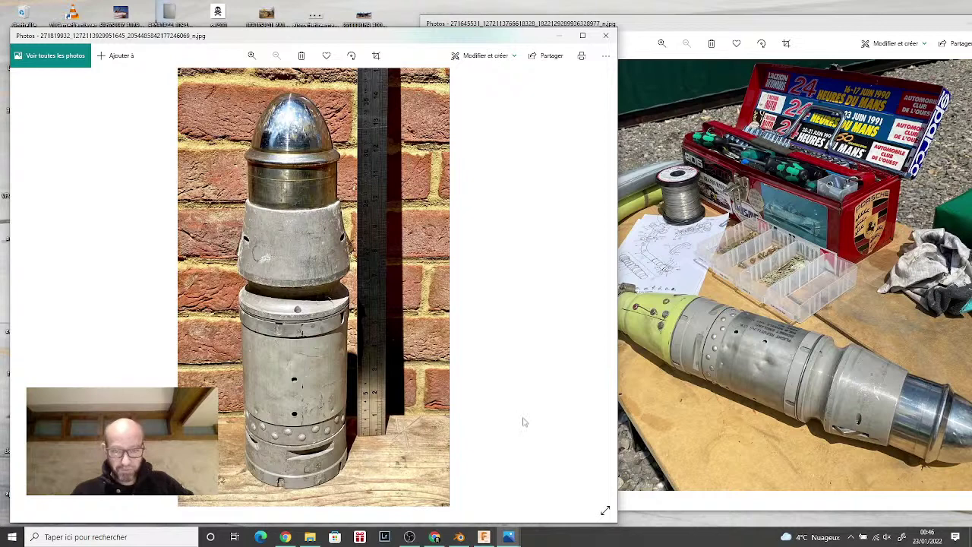
left_click(483, 538)
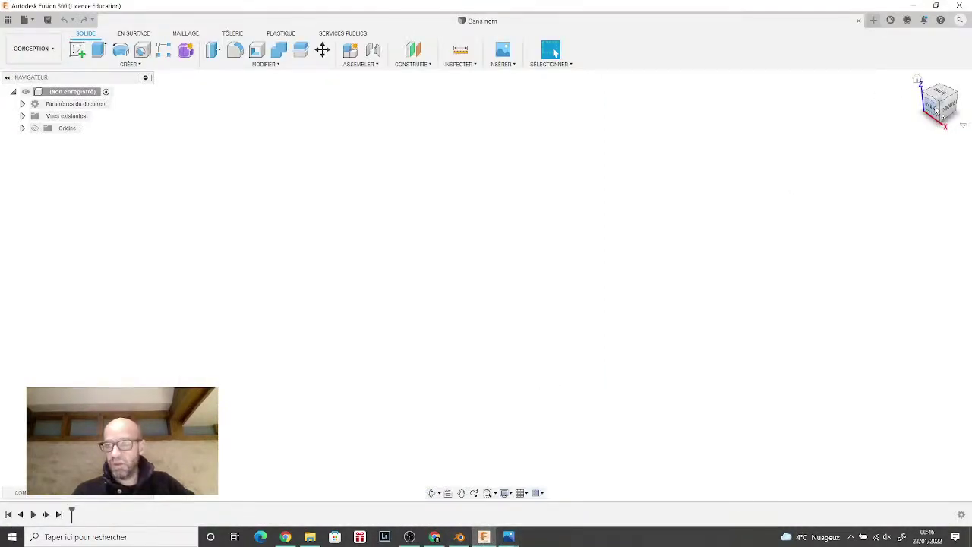
left_click(933, 109)
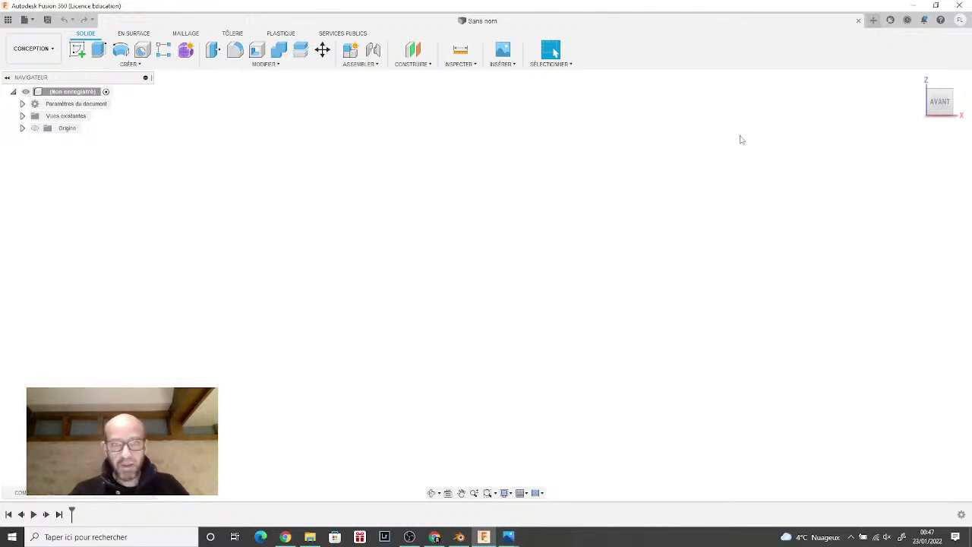
left_click(504, 64)
left_click(509, 98)
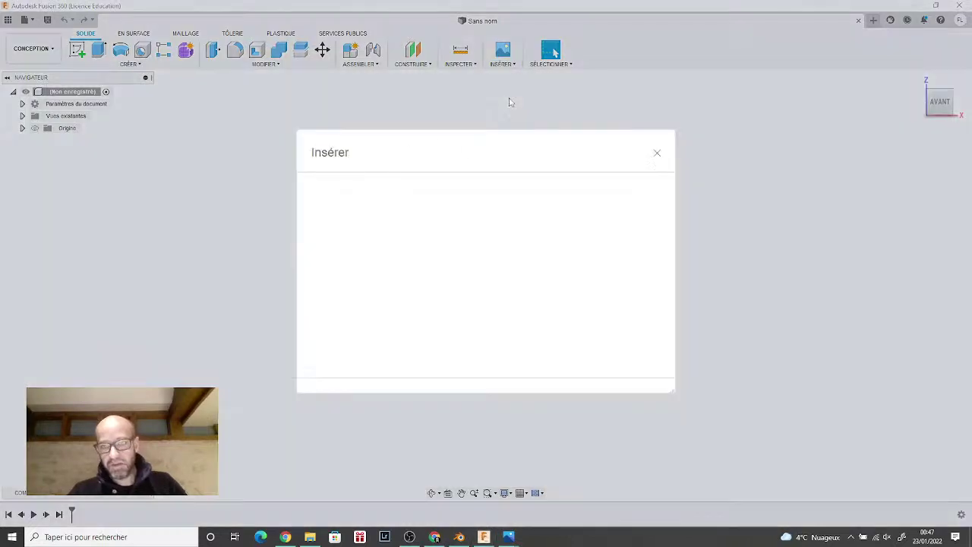
left_click(357, 363)
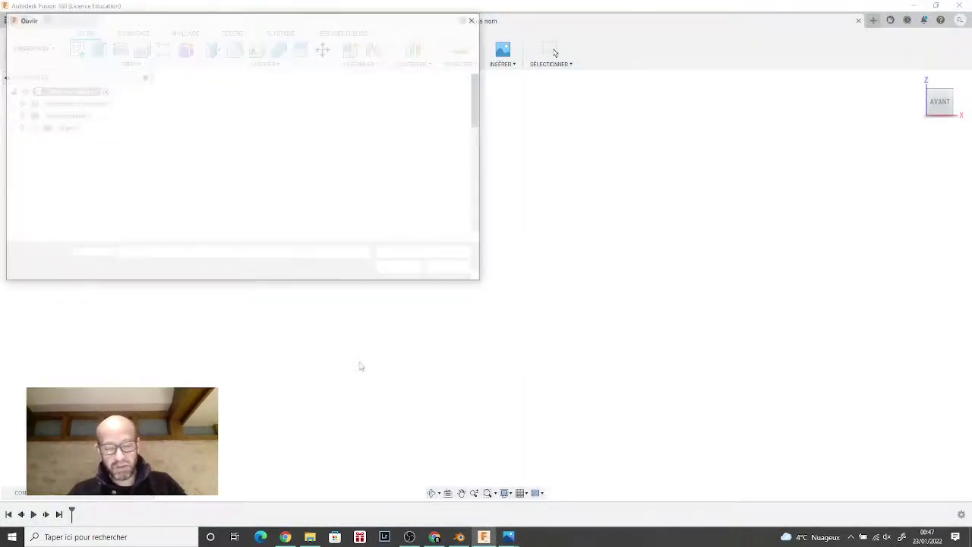
left_click(60, 135)
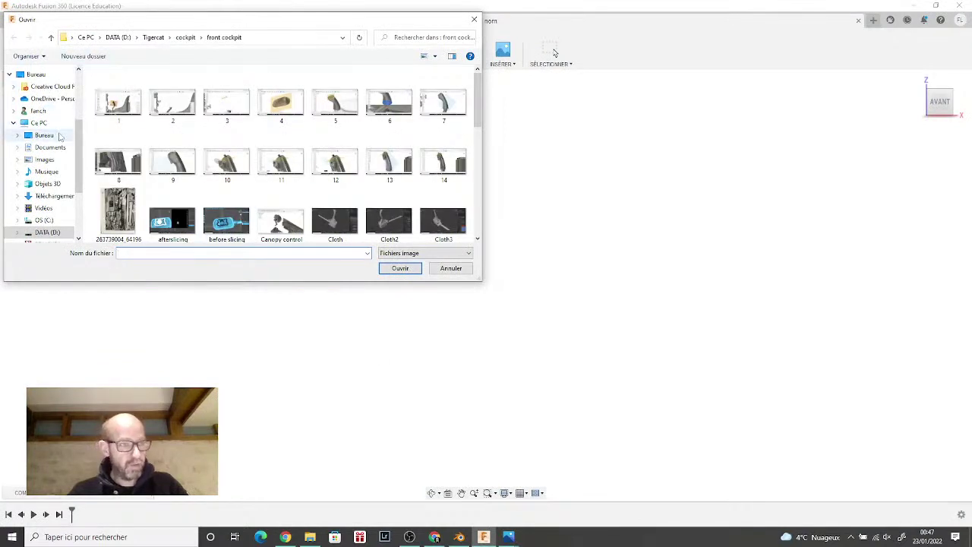
scroll(310, 164, "down", 1)
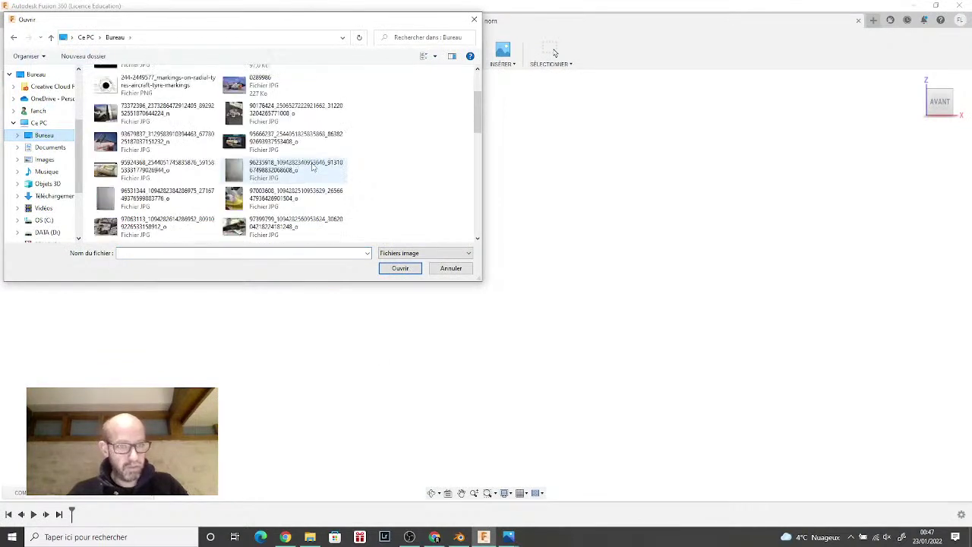
scroll(312, 166, "down", 3)
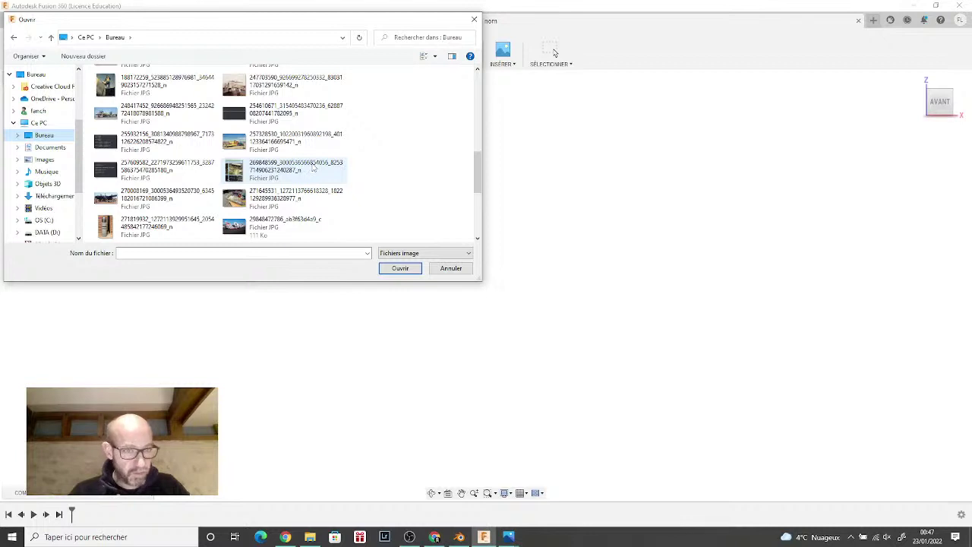
left_click(110, 231)
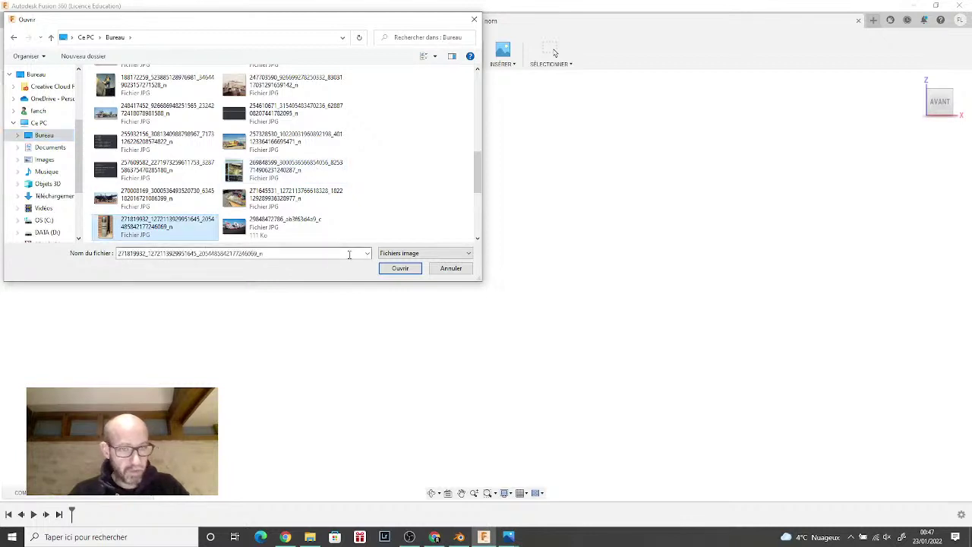
left_click(395, 269)
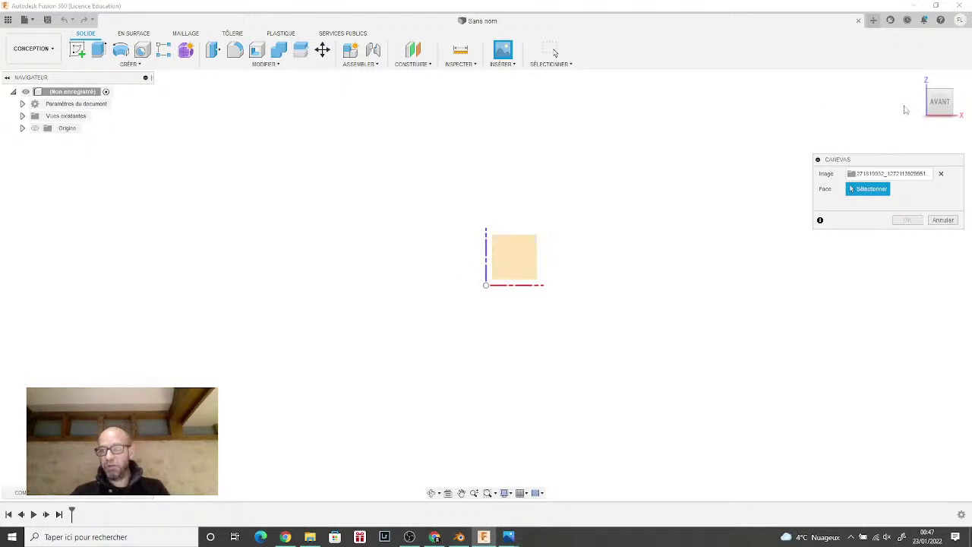
left_click(517, 270)
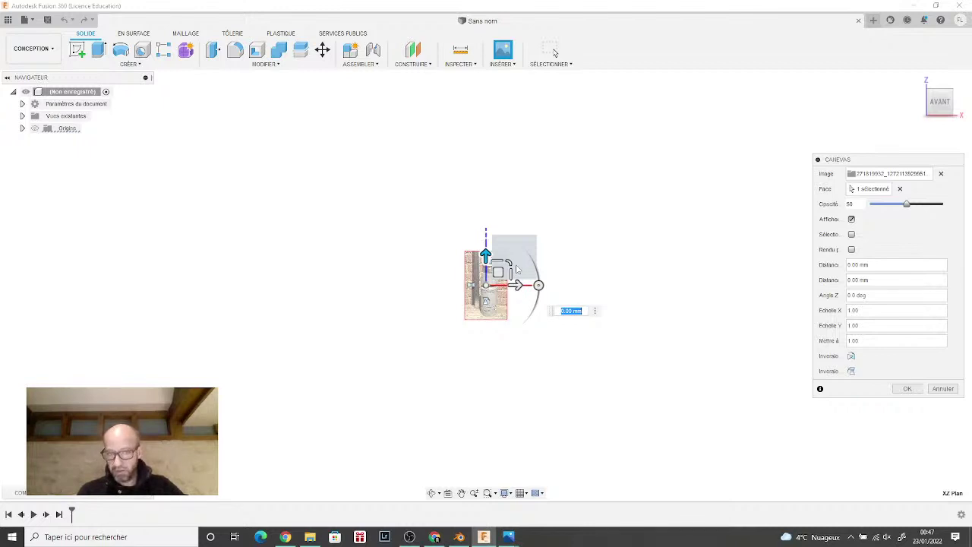
left_click_drag(516, 269, 599, 120)
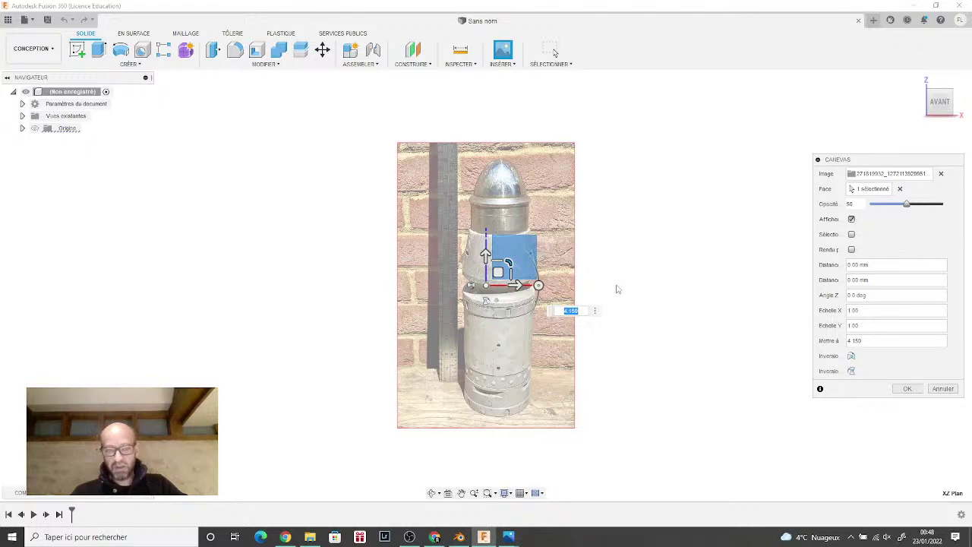
left_click(933, 389)
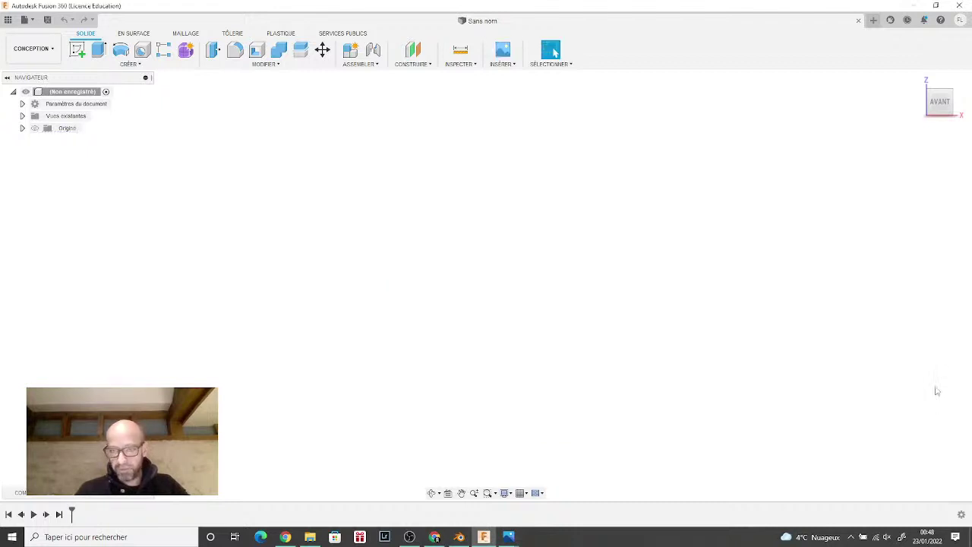
Step: Insert the desktop photo of the probe standing against the brick wall as a canvas on the XZ plane, uniformly scaled to about 4.15
left_click(501, 63)
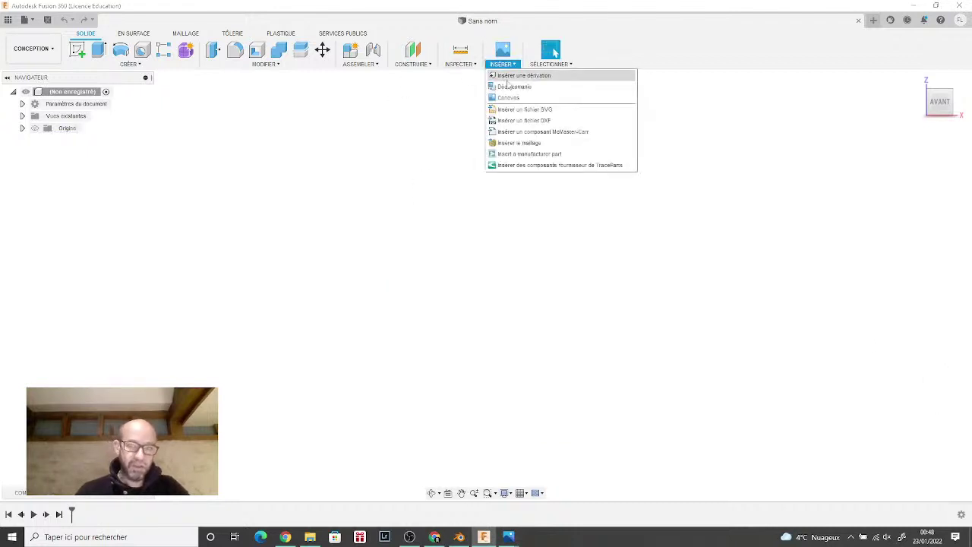
left_click(510, 98)
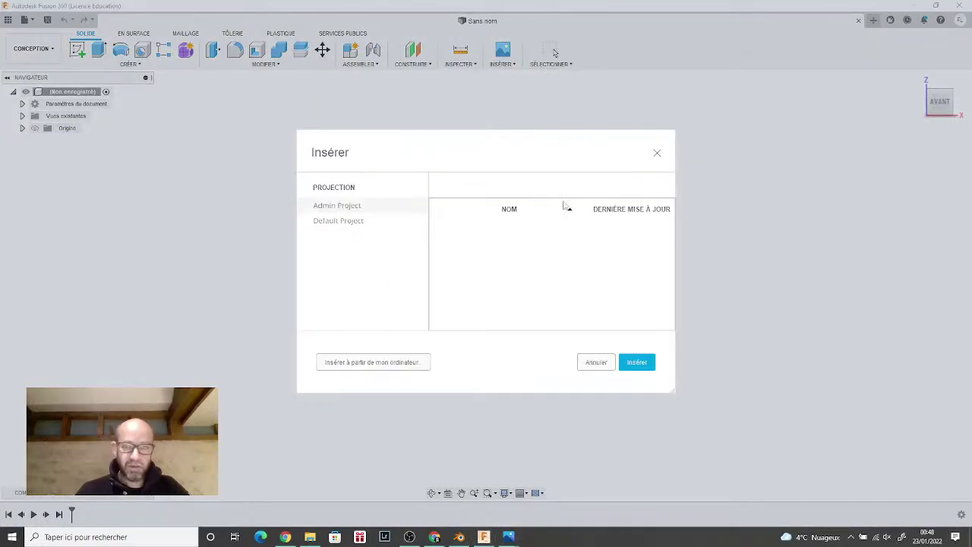
left_click(372, 369)
scroll(260, 190, "down", 10)
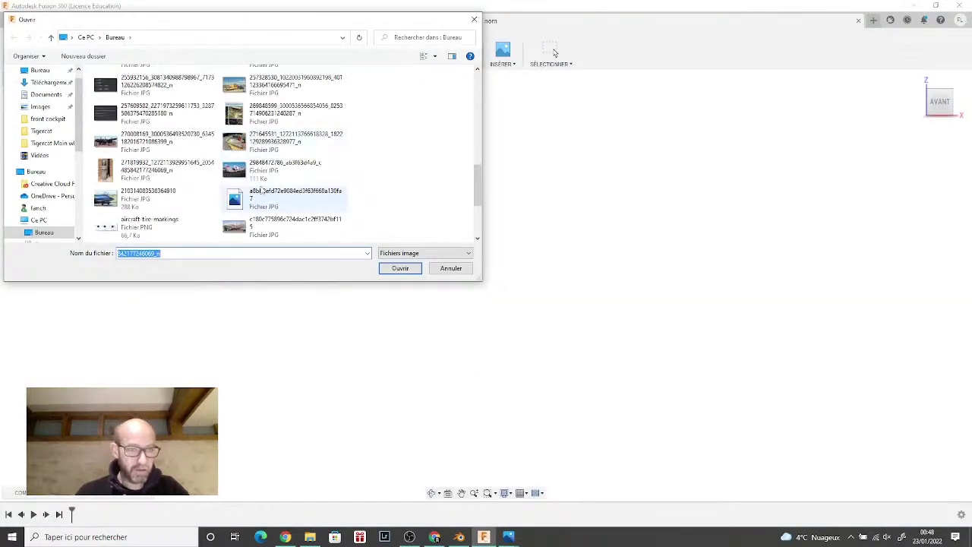
left_click(155, 169)
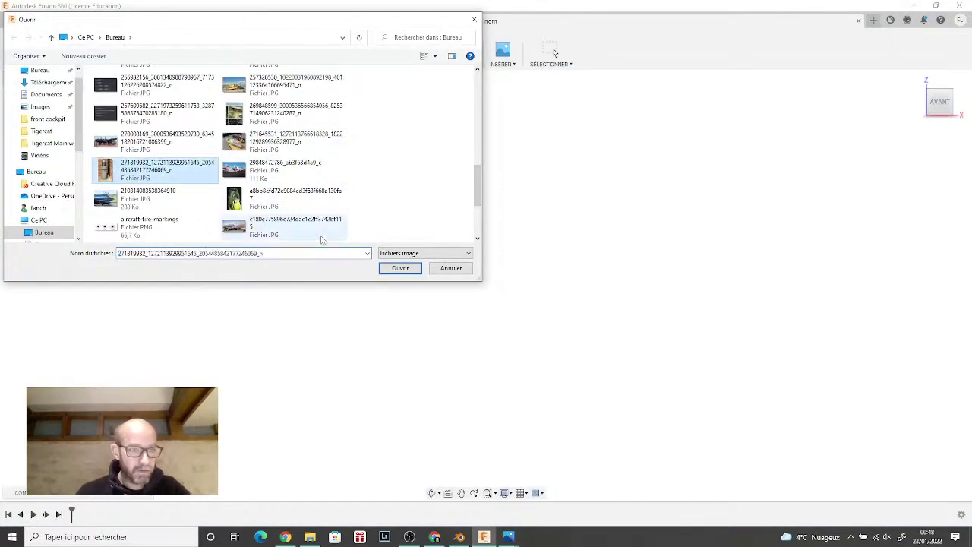
left_click(419, 273)
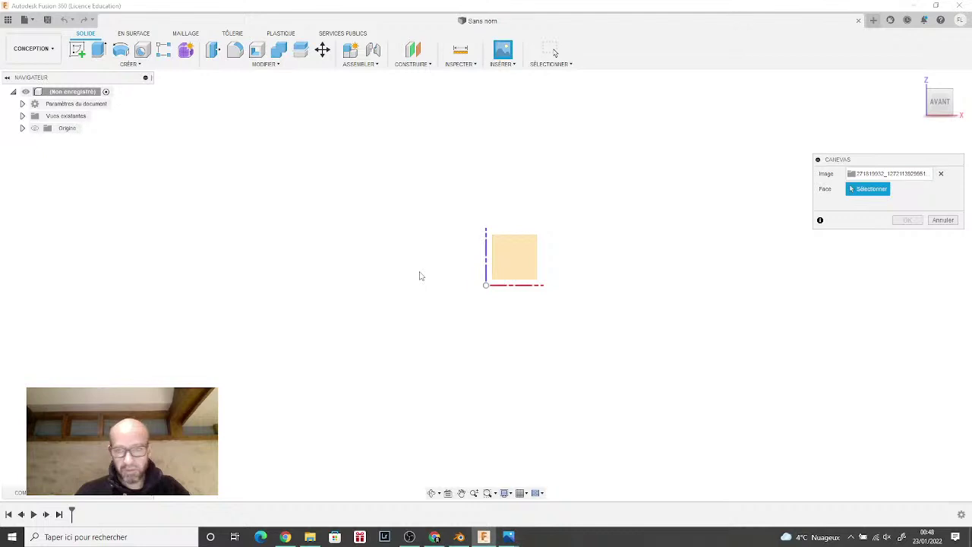
left_click(510, 265)
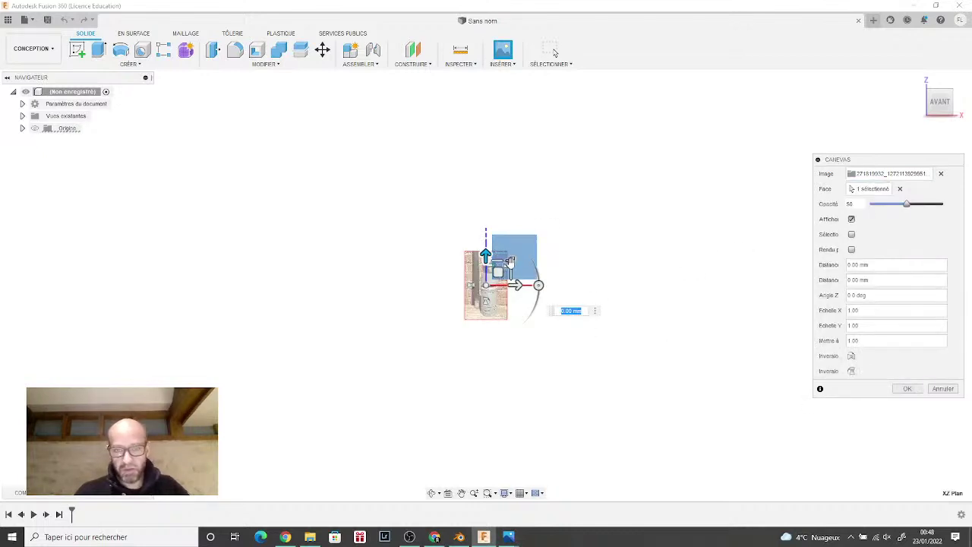
left_click_drag(507, 265, 638, 157)
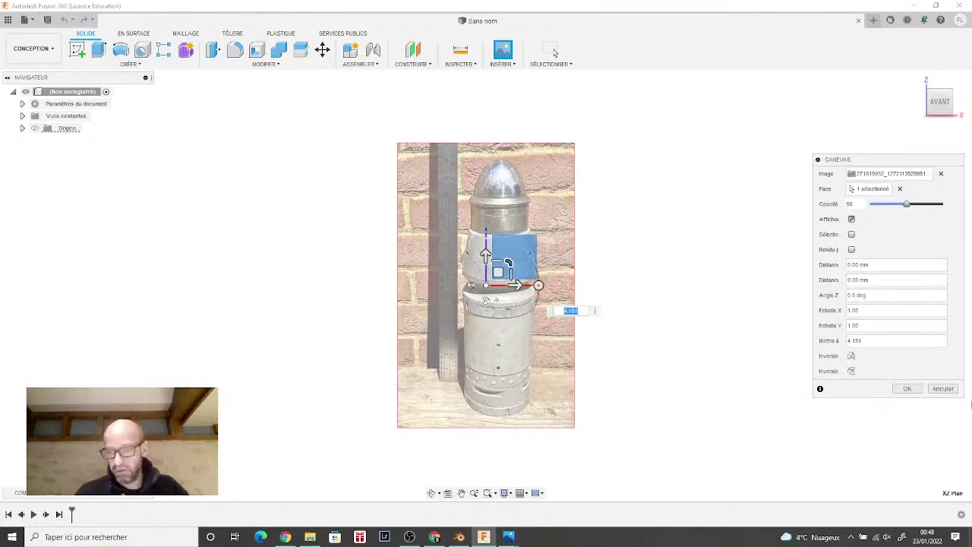
left_click(916, 390)
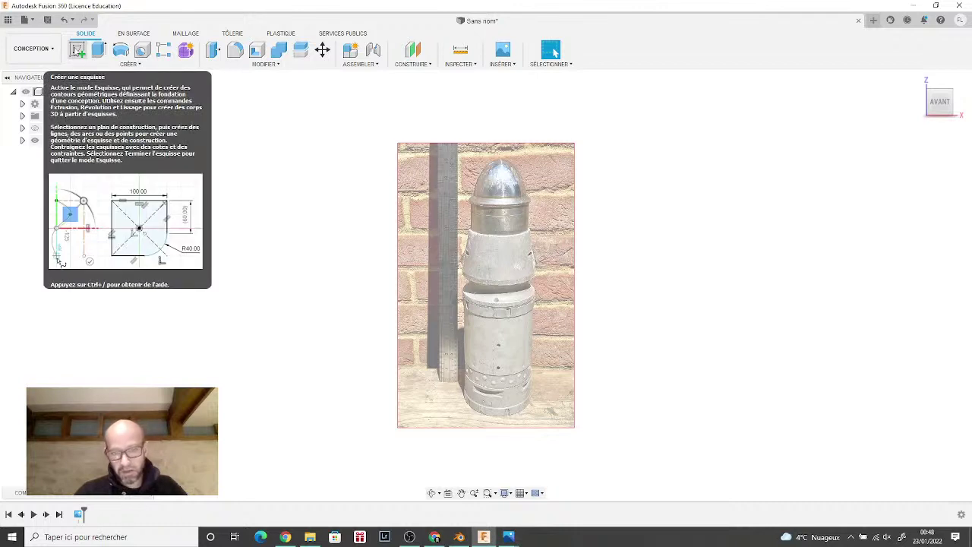
Step: Start a new sketch on the XZ plane, in front of the probe photo canvas
left_click(77, 50)
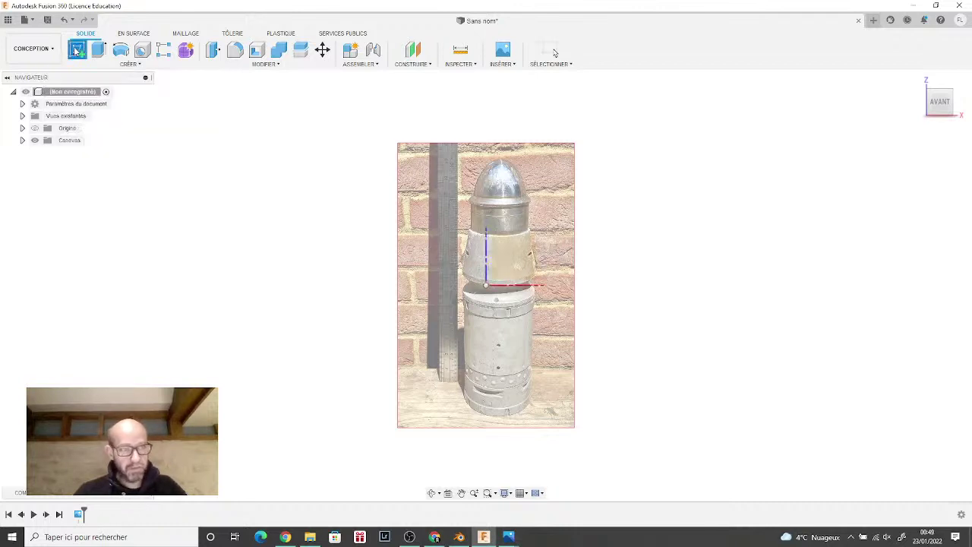
left_click(492, 292)
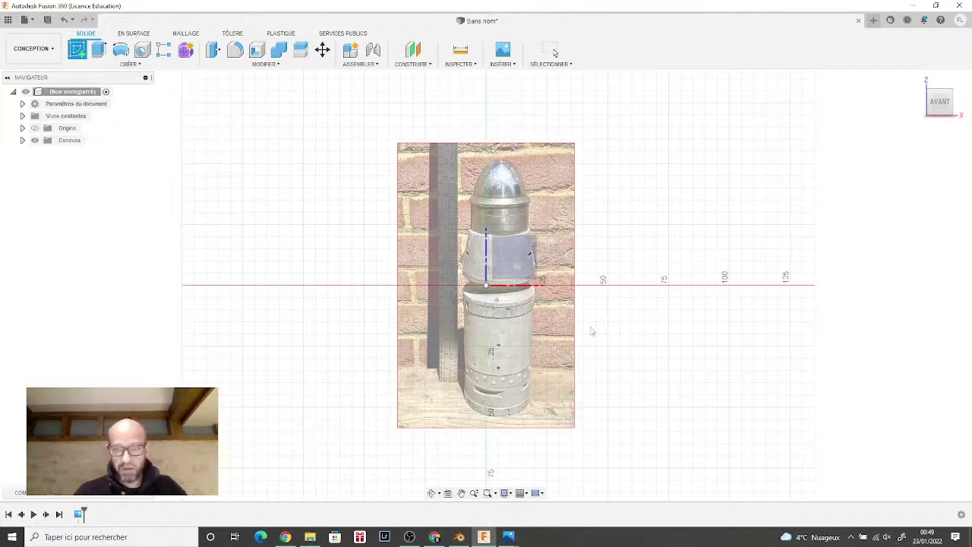
left_click(516, 260)
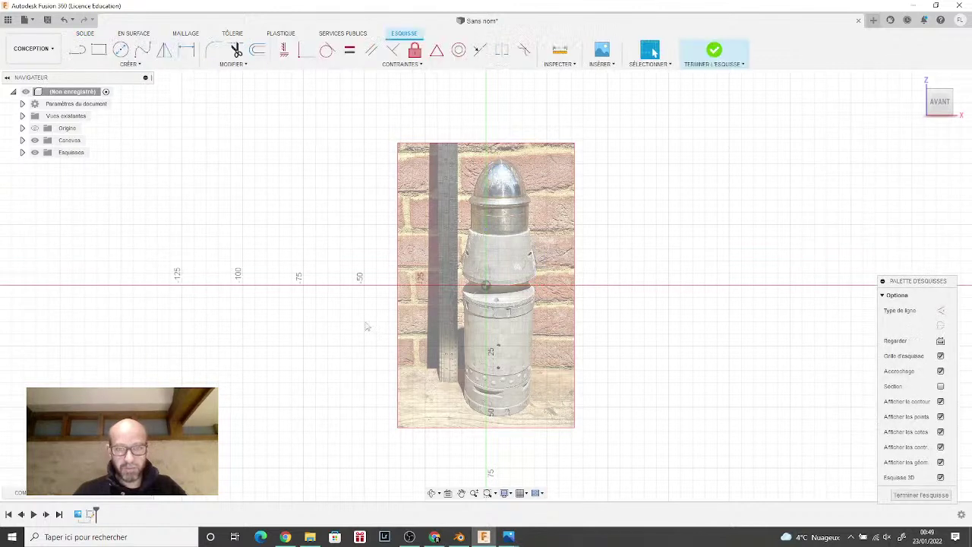
Step: Draw a vertical construction line from the origin up to a point above the top edge of the probe photo
left_click(79, 51)
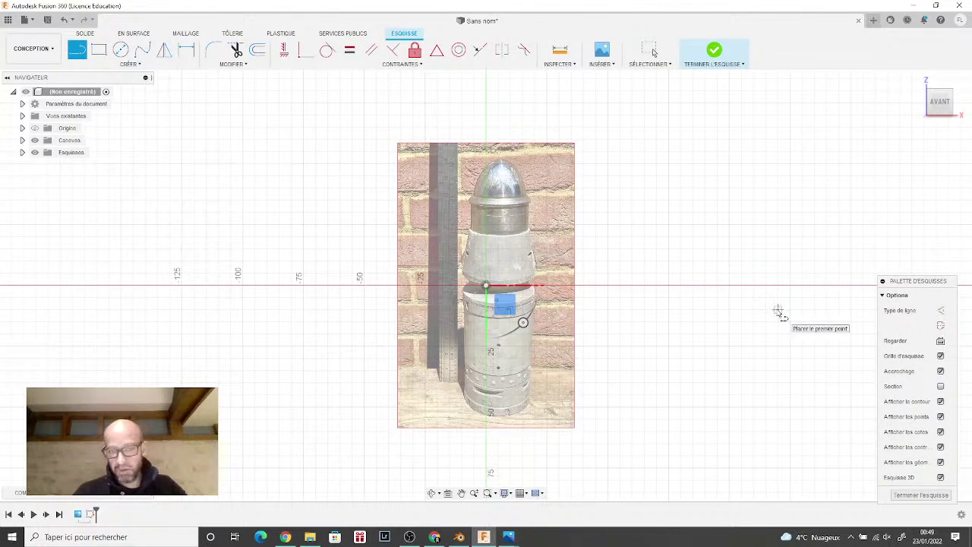
left_click(942, 311)
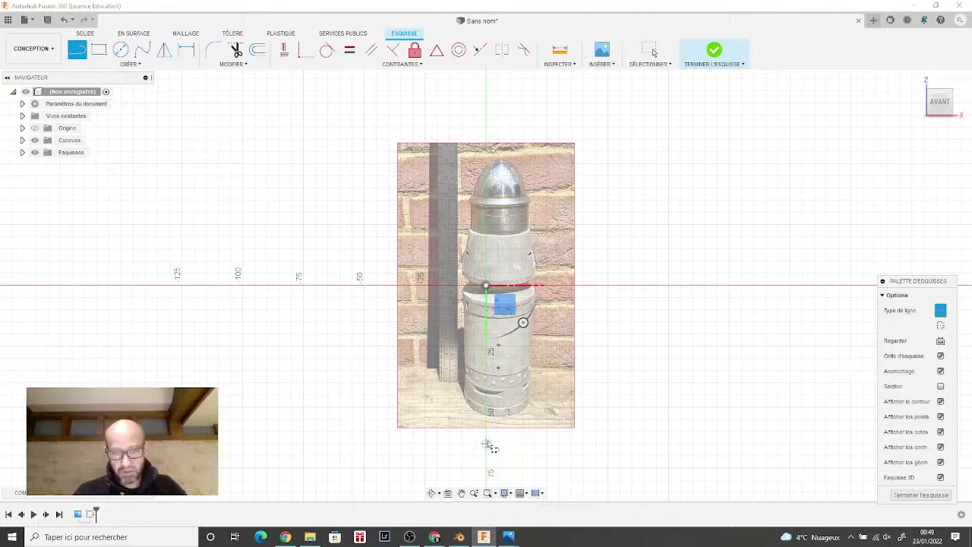
key("Escape")
middle_click_drag(501, 286, 495, 410)
key("l")
left_click(480, 408)
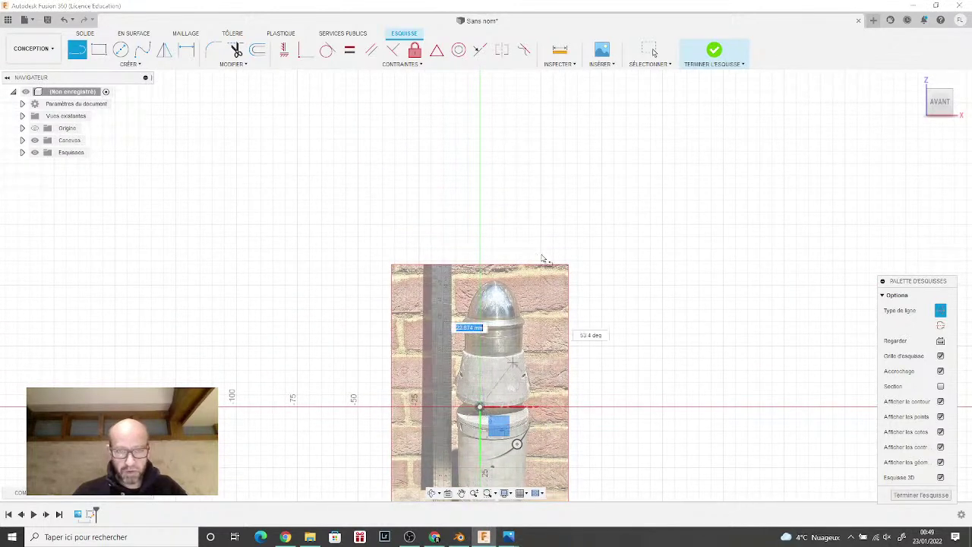
left_click(480, 148)
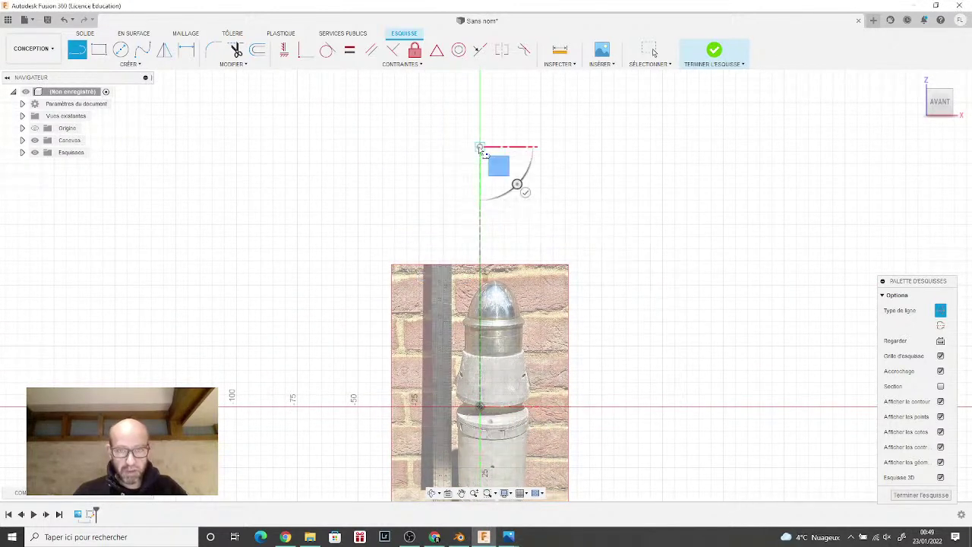
left_click_drag(527, 193, 529, 196)
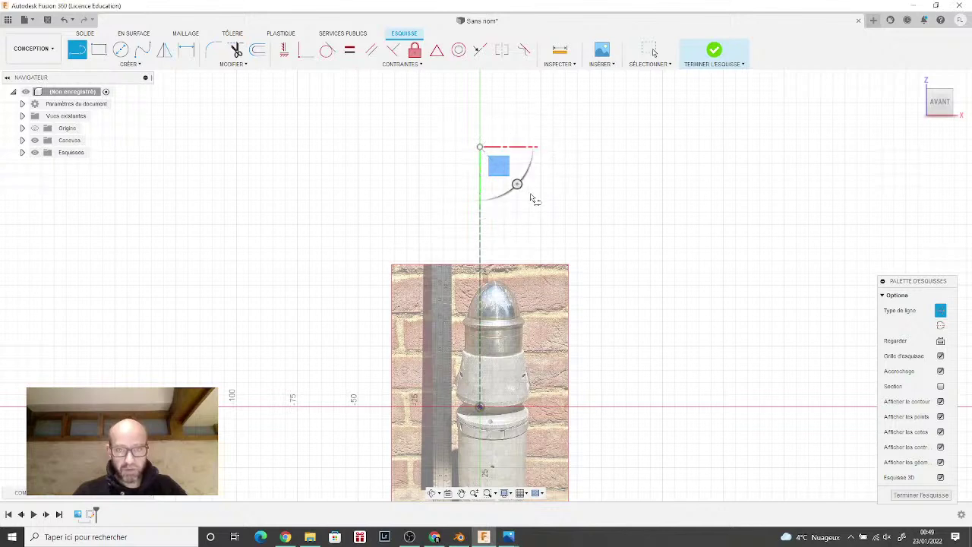
Step: Edit the probe photo canvas and flip it horizontally so the ruler's markings are no longer mirrored
scroll(478, 375, "down", 1)
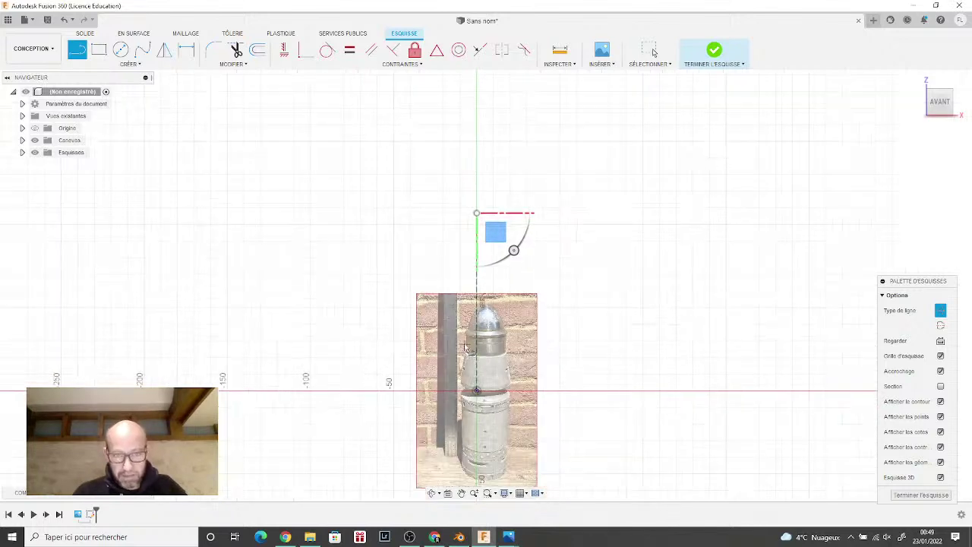
scroll(435, 300, "up", 6)
scroll(435, 300, "down", 1)
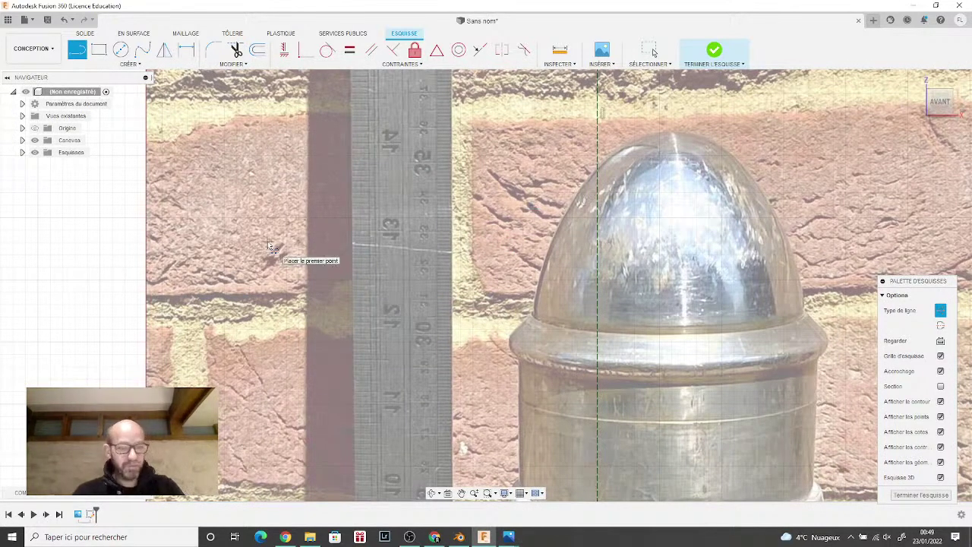
key("Escape")
left_click(22, 140)
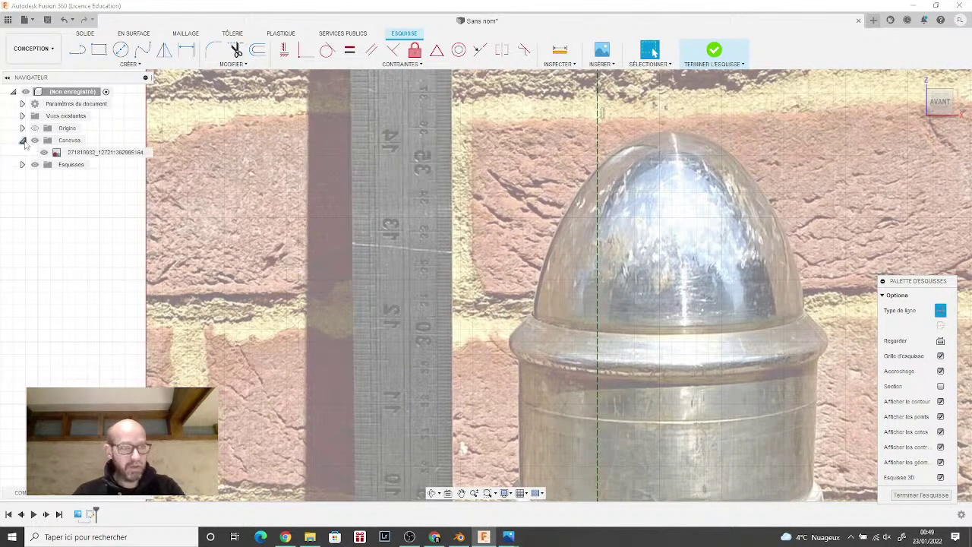
left_click(84, 152)
right_click(88, 153)
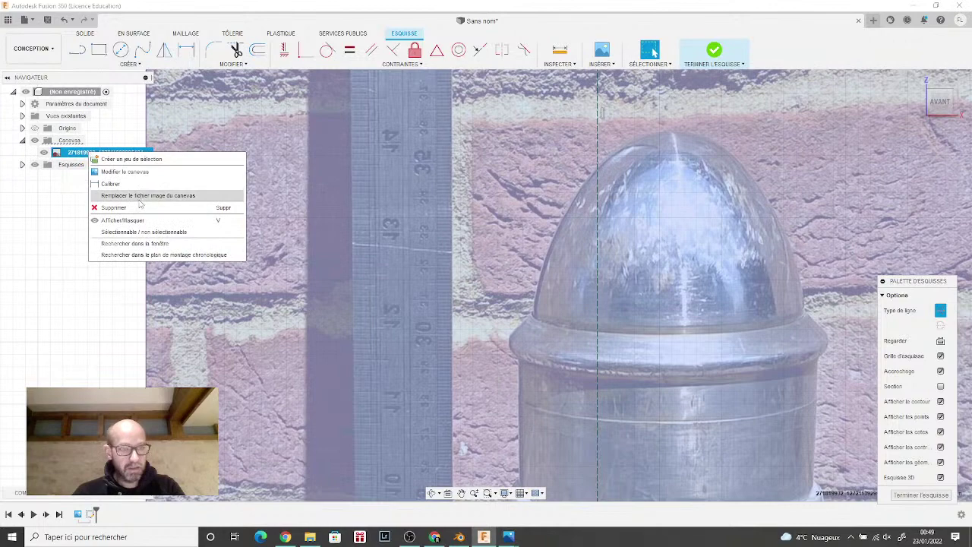
left_click(122, 172)
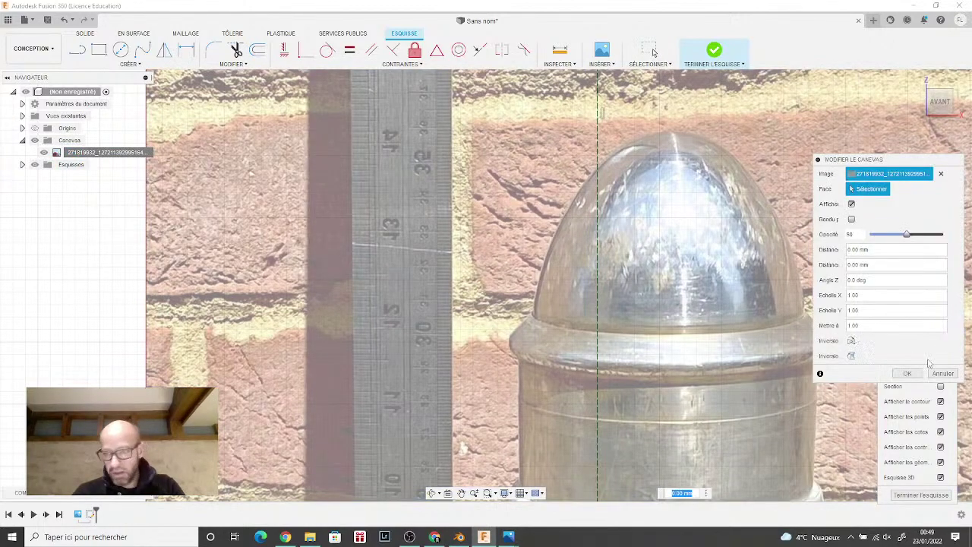
left_click(851, 341)
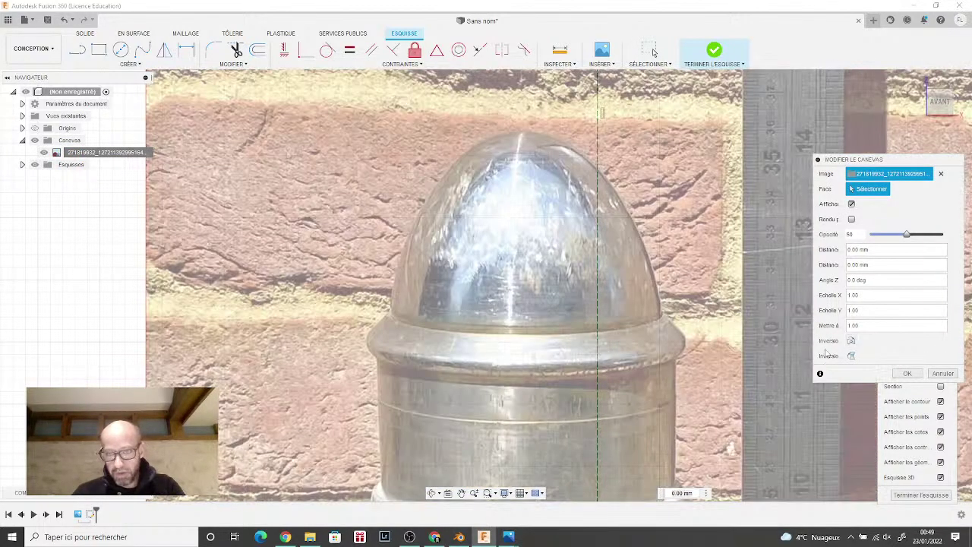
left_click(905, 373)
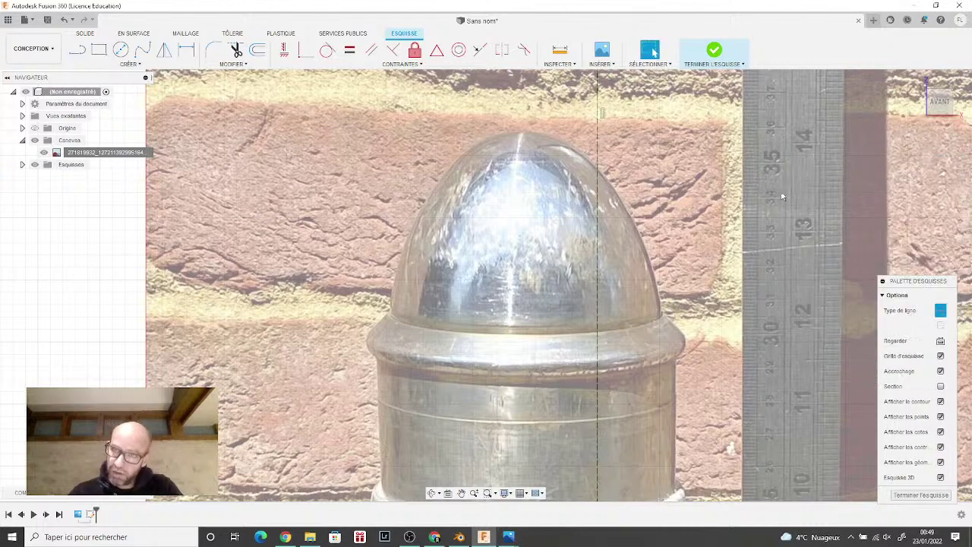
Step: Examine the whole flipped canvas and the ruler's graduations beside the probe's domed tip
scroll(644, 293, "down", 1)
scroll(645, 294, "up", 2)
scroll(643, 343, "down", 5)
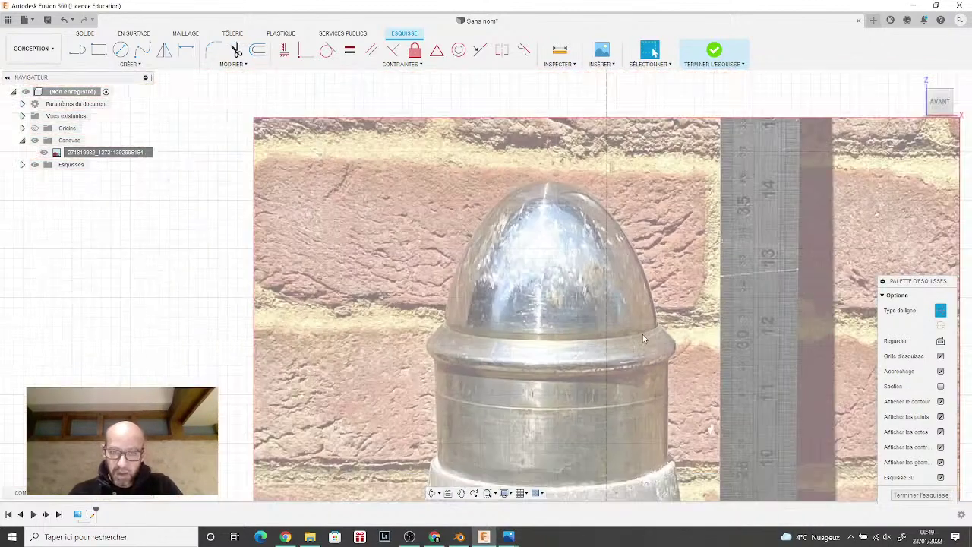
scroll(642, 343, "down", 4)
middle_click_drag(642, 343, 476, 257)
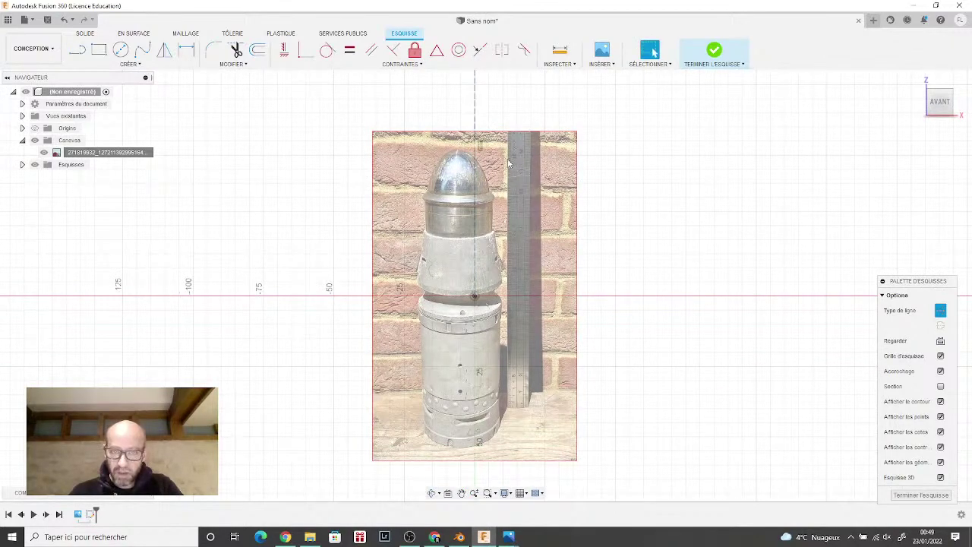
scroll(501, 174, "up", 8)
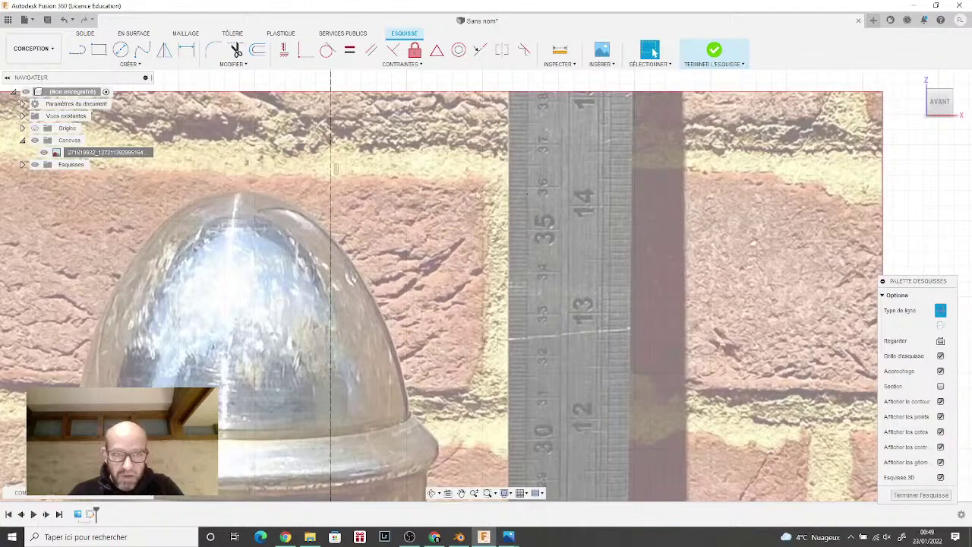
scroll(519, 193, "down", 5)
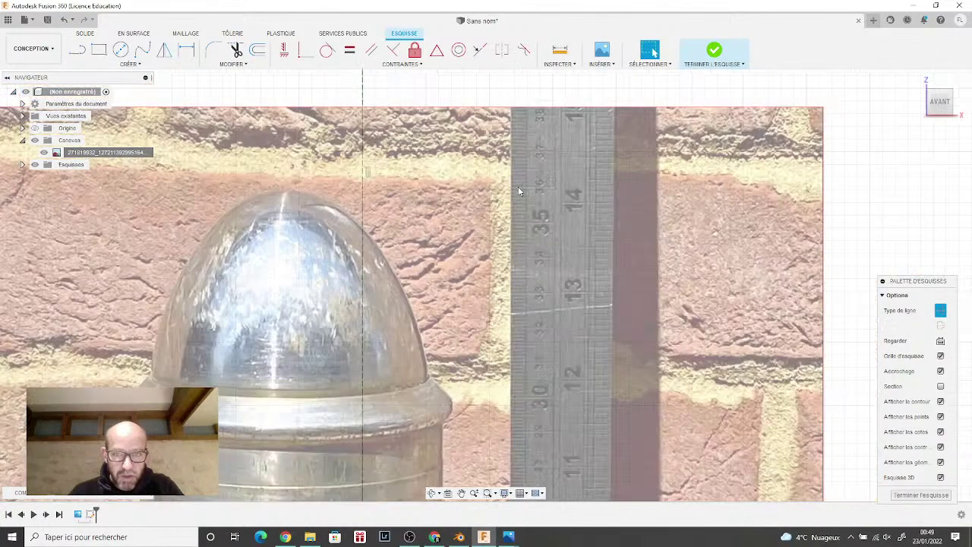
Step: Dimension the vertical construction line rising from the origin to 360 mm
scroll(518, 194, "down", 5)
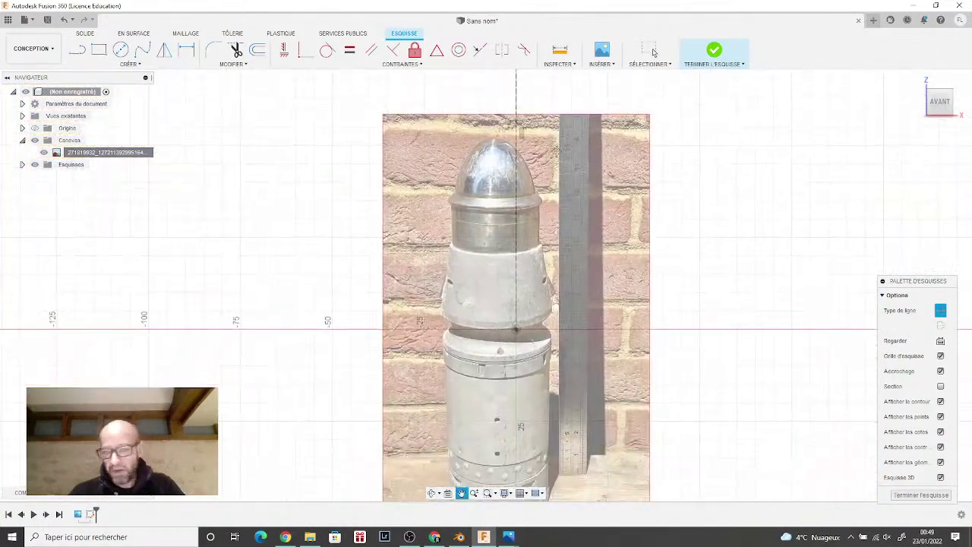
mouse_move(550, 200)
middle_mouse_down()
mouse_move(550, 163)
mouse_move(524, 179)
mouse_move(517, 309)
middle_mouse_up()
left_click(442, 194)
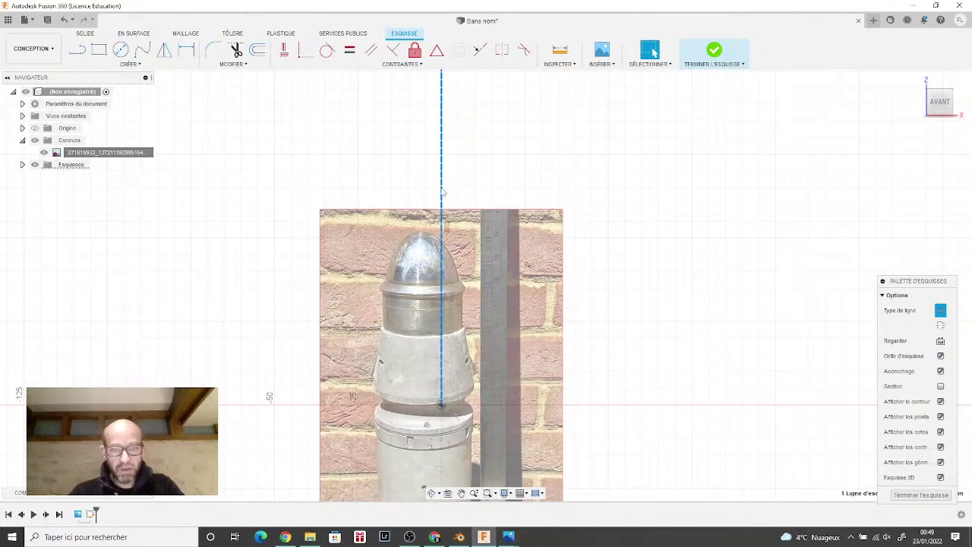
key("o")
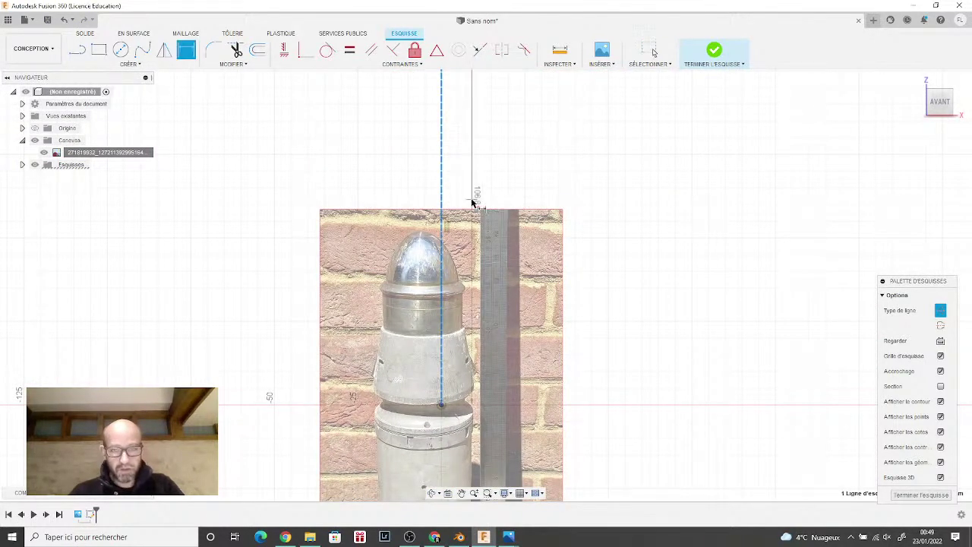
left_click(716, 219)
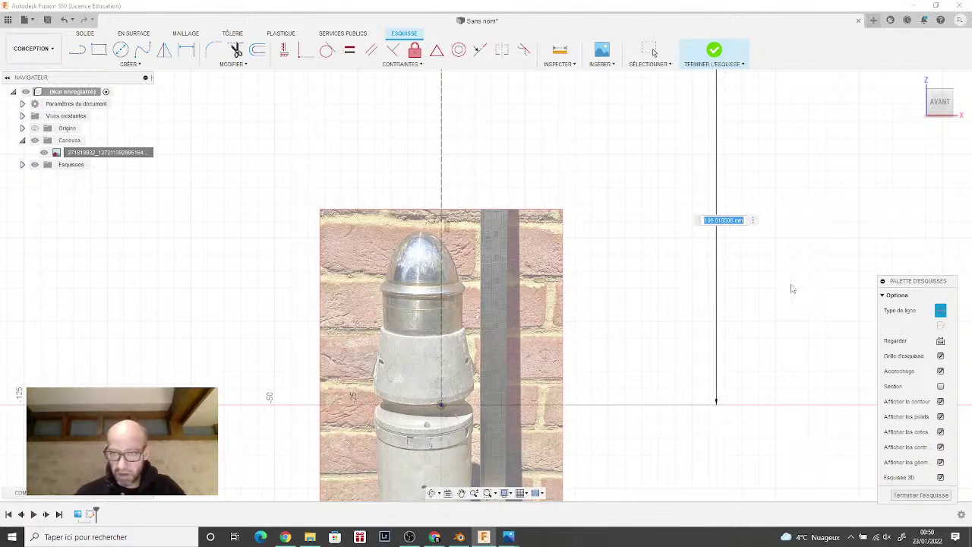
type("360")
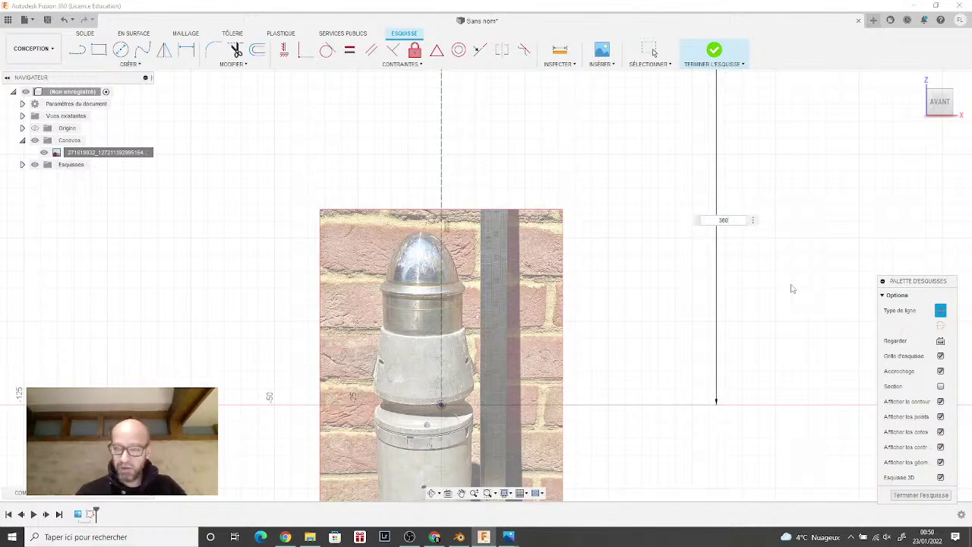
key("Return")
scroll(778, 288, "down", 5)
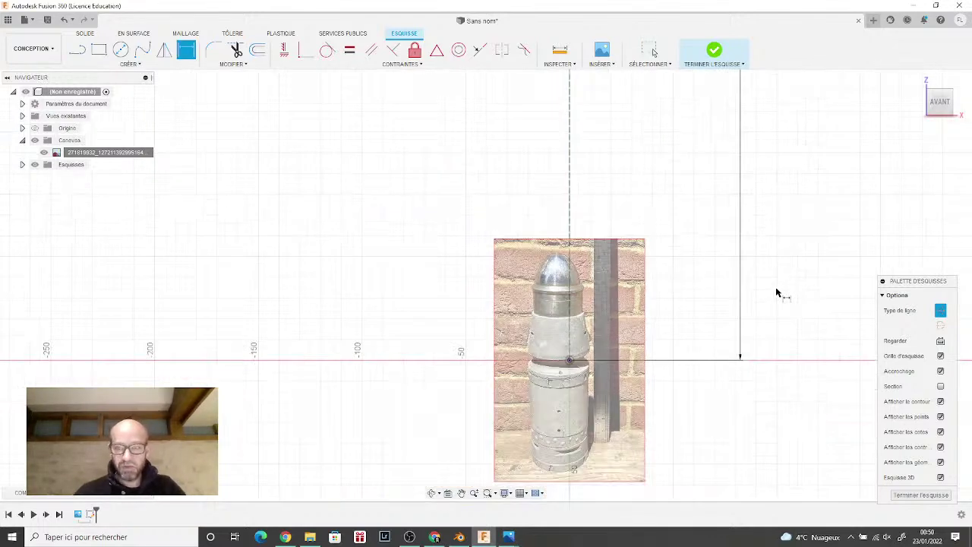
middle_click_drag(696, 337, 560, 432)
key("d")
scroll(560, 433, "down", 5)
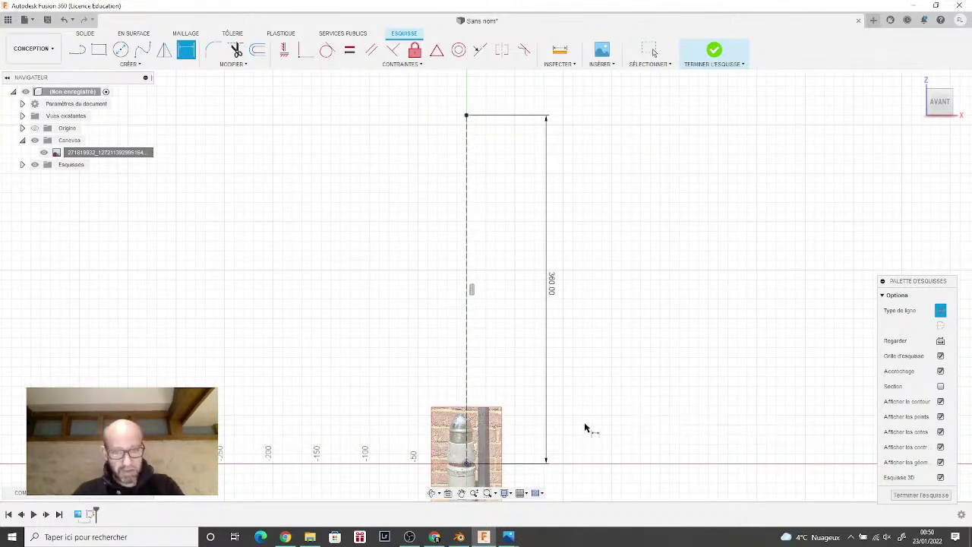
key("Escape")
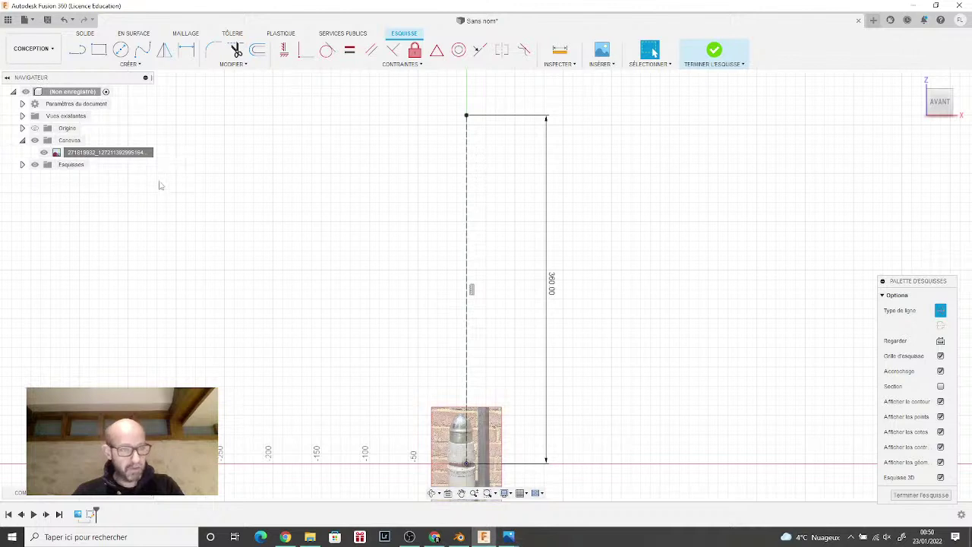
Step: Edit the canvas image, scaling it up by about 3.448 and shifting it about 16.7 mm sideways and 5.2 mm down onto the construction line
right_click(82, 153)
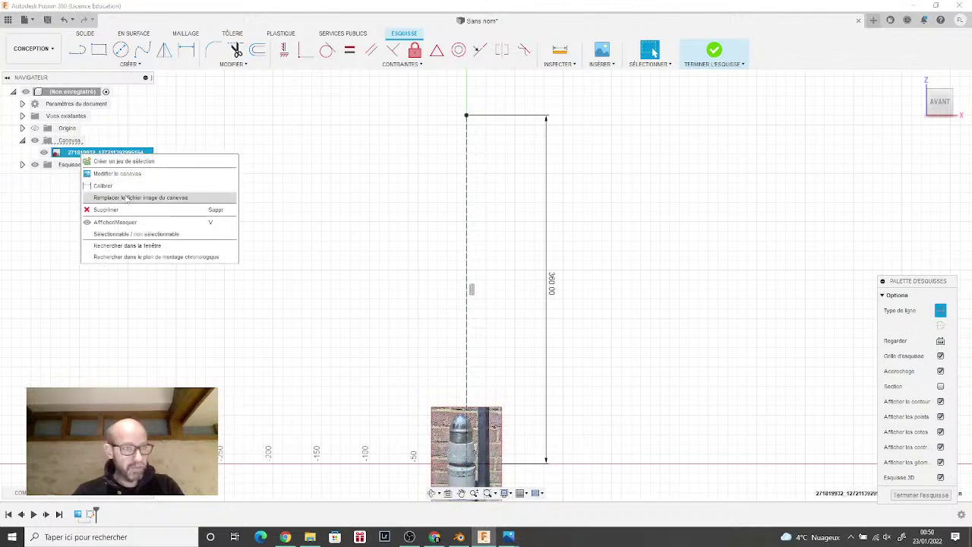
left_click(125, 173)
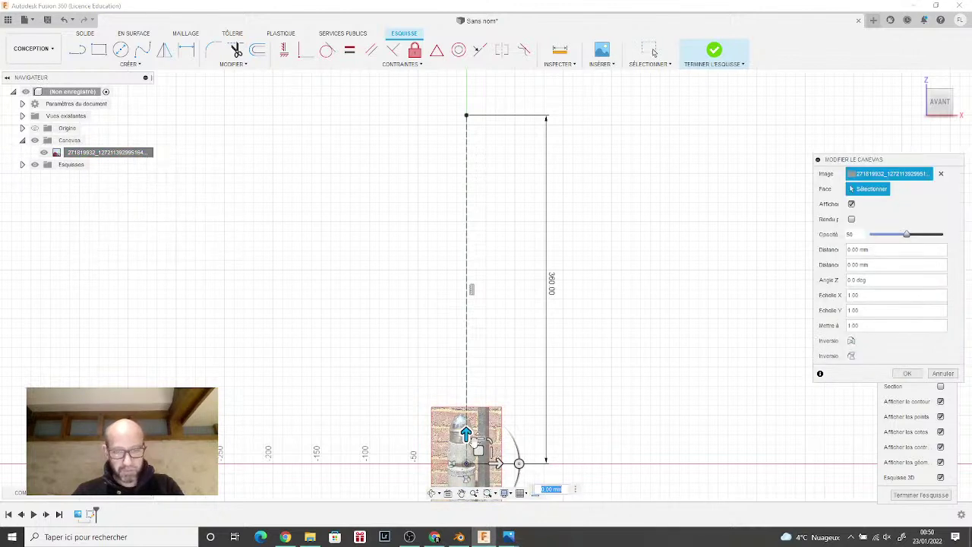
left_click_drag(478, 450, 560, 170)
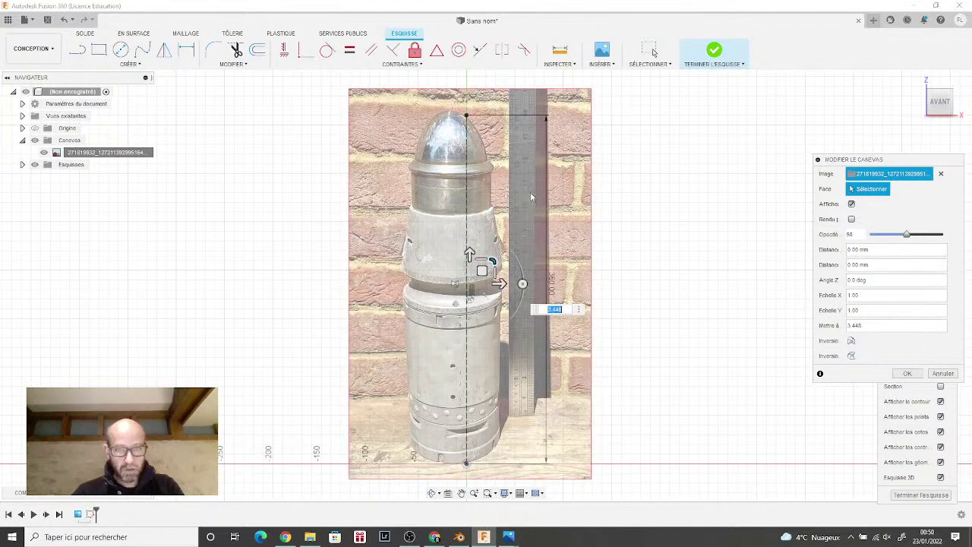
left_click_drag(473, 258, 498, 276)
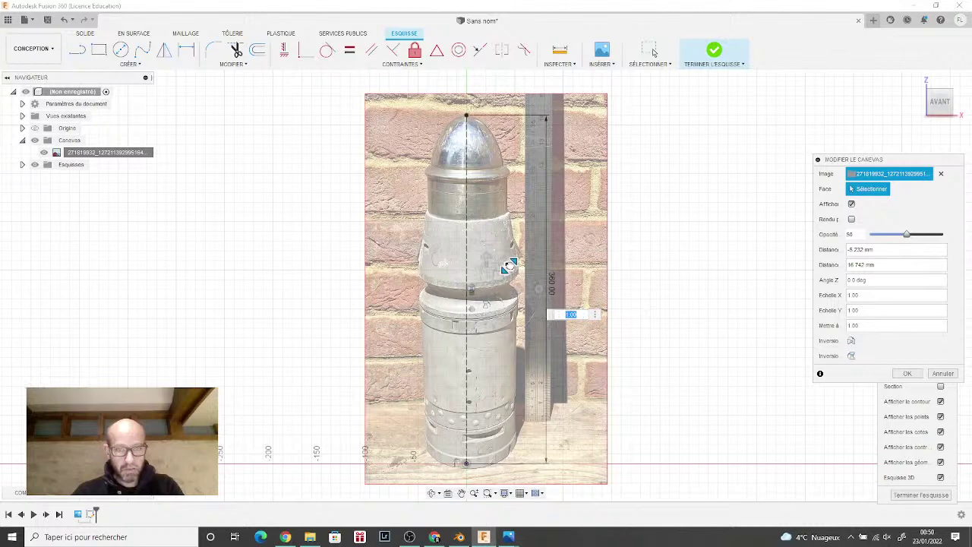
Step: Scale the canvas image by a factor of 0.98 to fit the photographed object to the construction line
type("0.93")
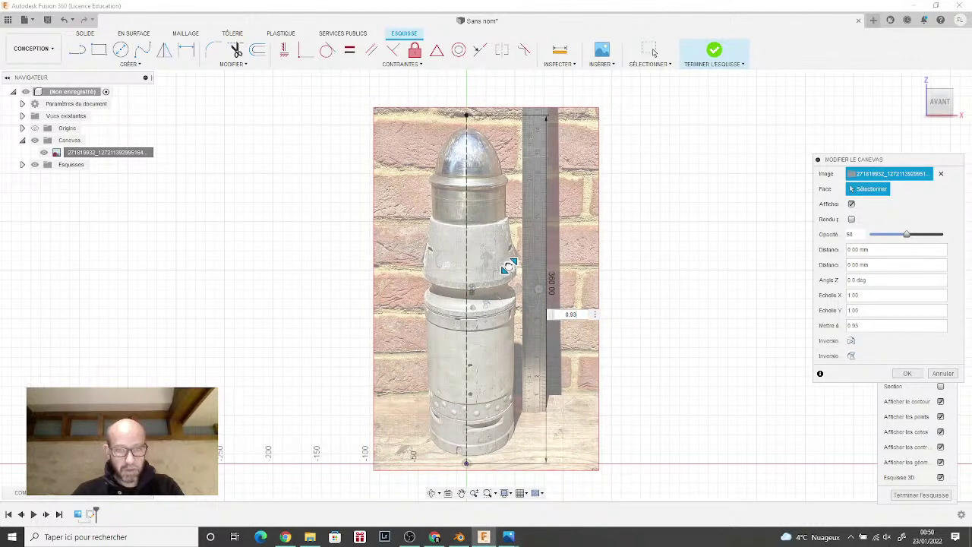
key("ctrl+z")
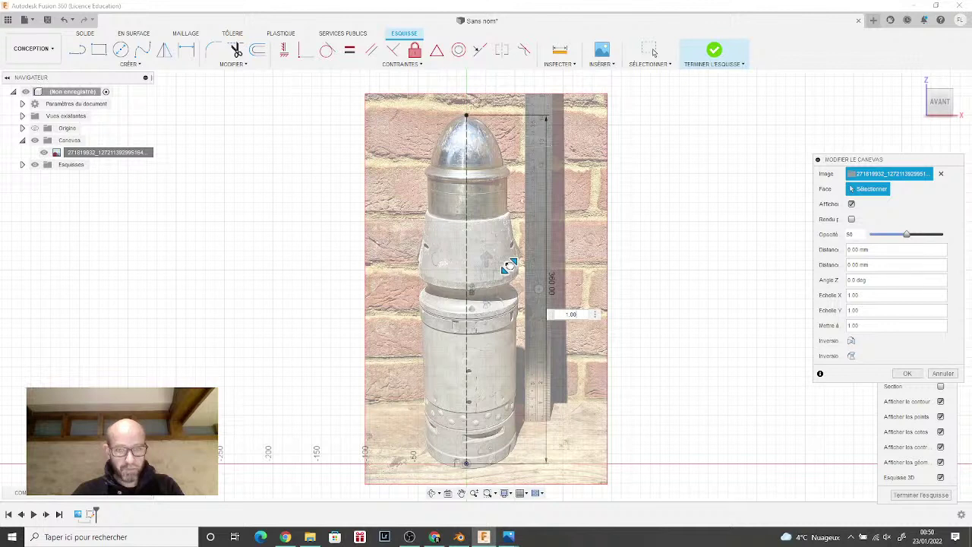
type("0.98")
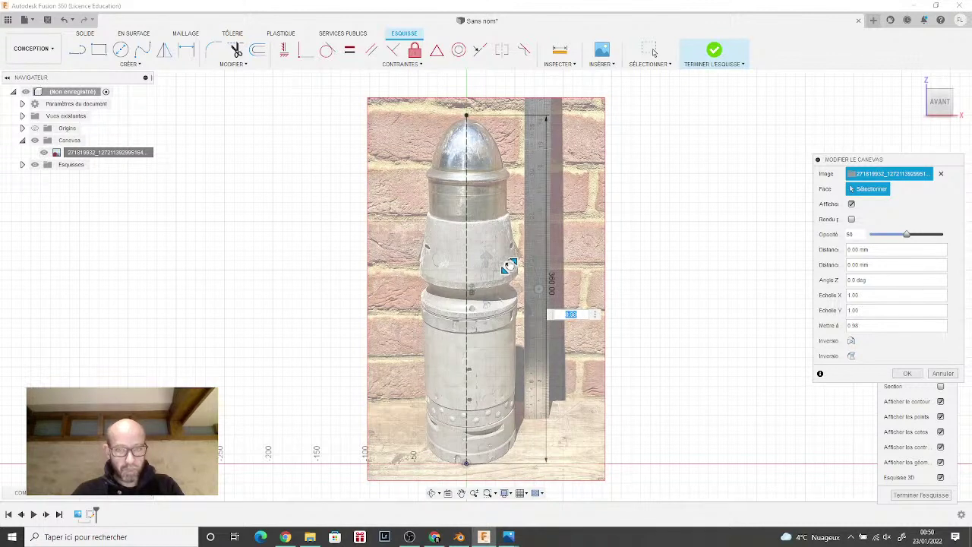
Step: Shift the canvas image about 1.57 mm upward and 2.09 mm sideways to center the object on the axis, and apply the edits
left_click(497, 276)
left_click_drag(497, 276, 497, 274)
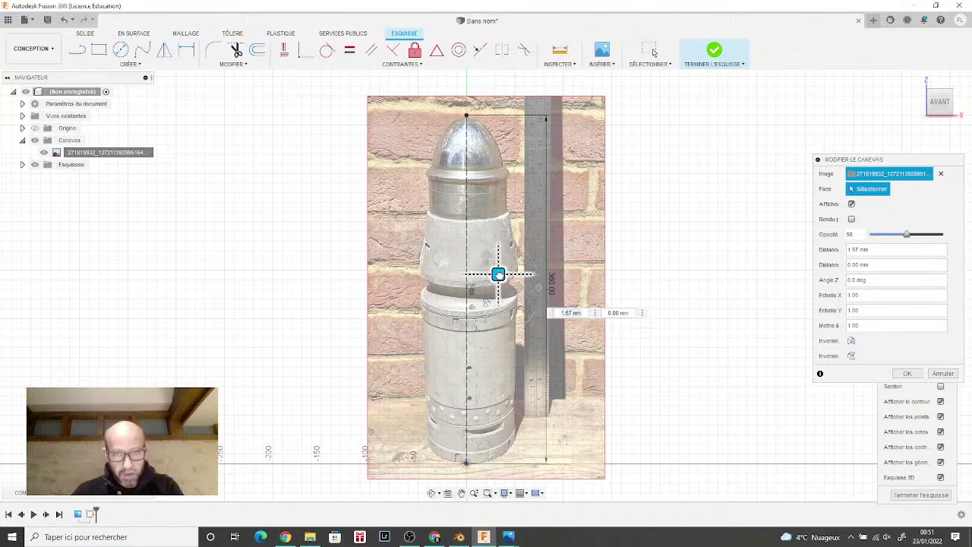
left_click_drag(498, 274, 496, 274)
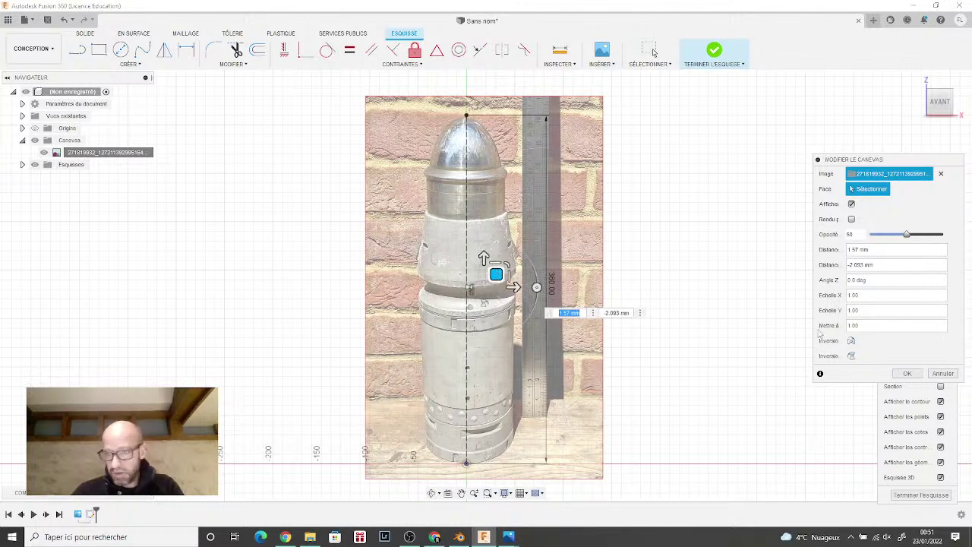
left_click(907, 374)
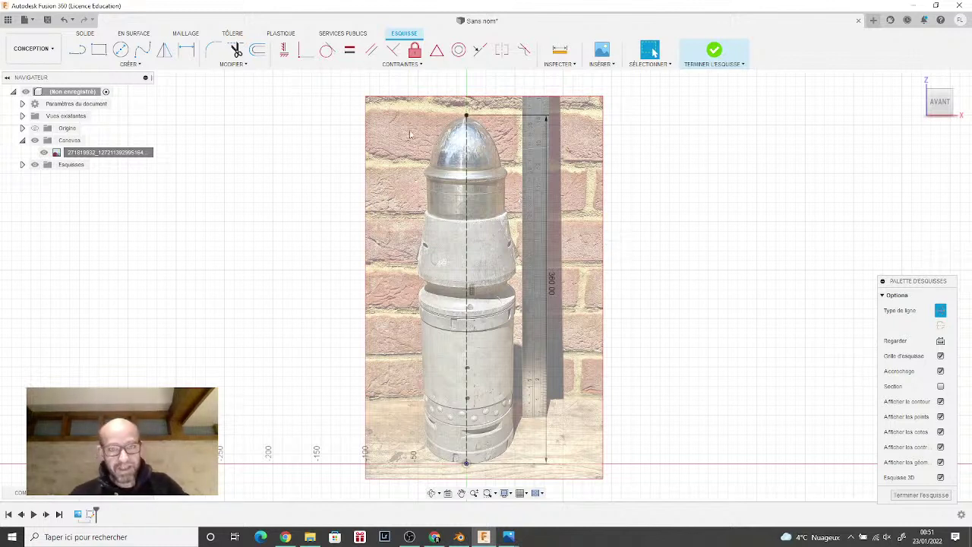
Step: Draw a normal, non-construction line along the central axis from the tip of the dome down to the origin
left_click(84, 51)
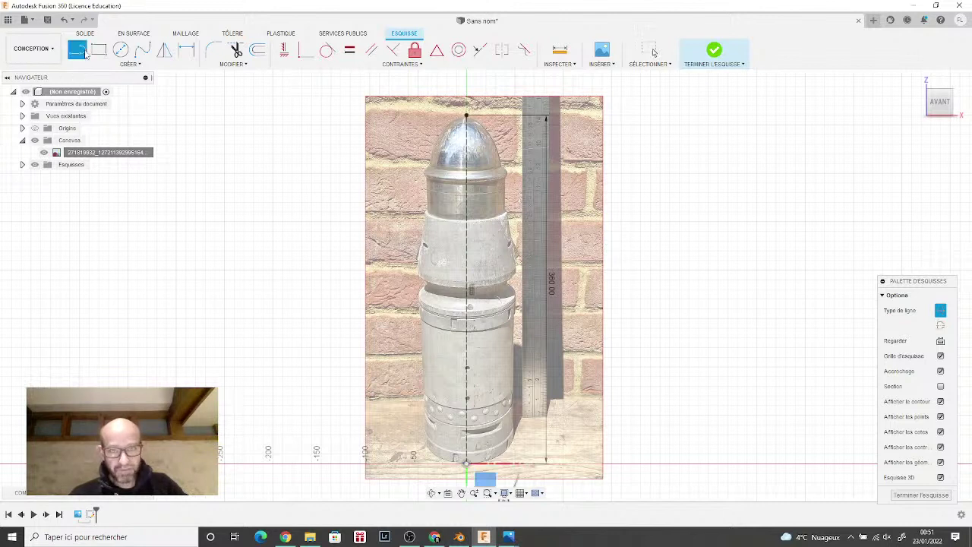
left_click(466, 117)
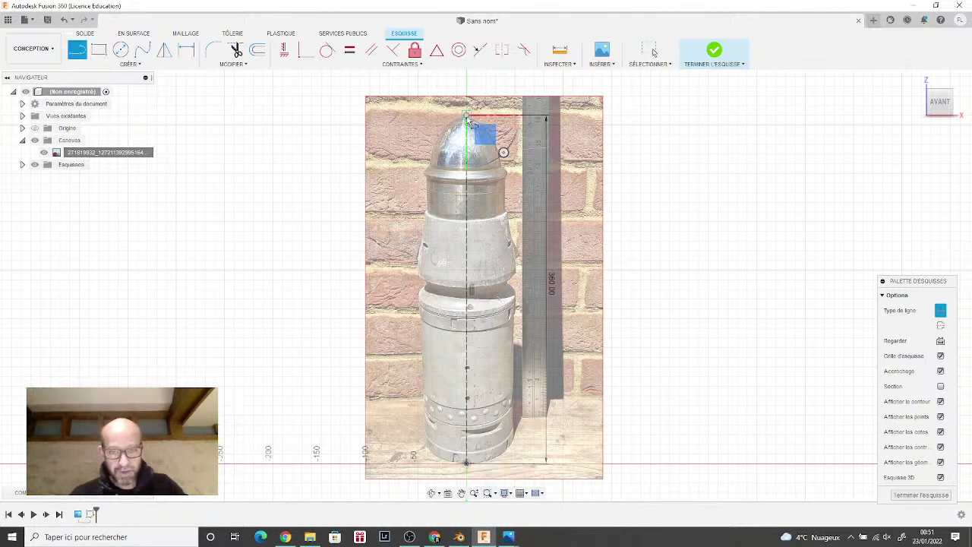
double_click(466, 463)
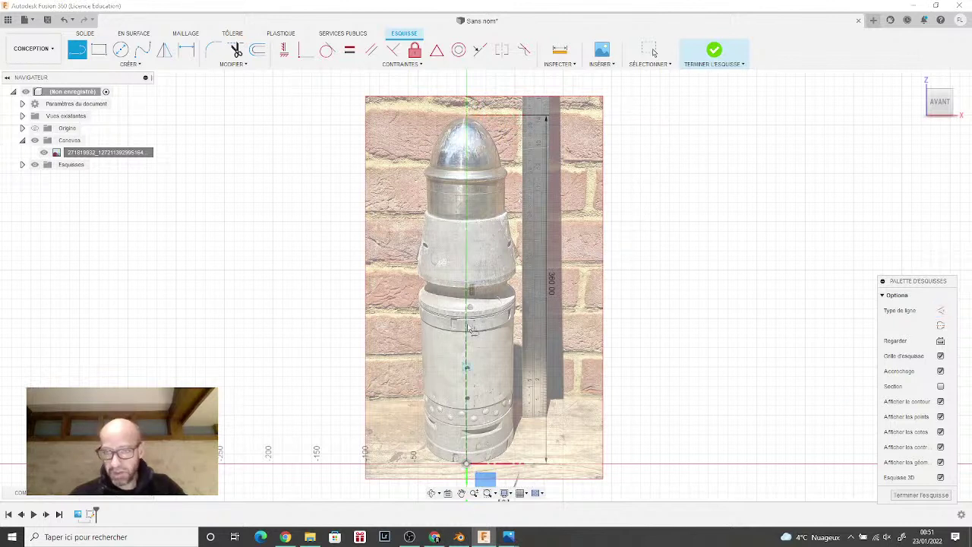
left_click(466, 115)
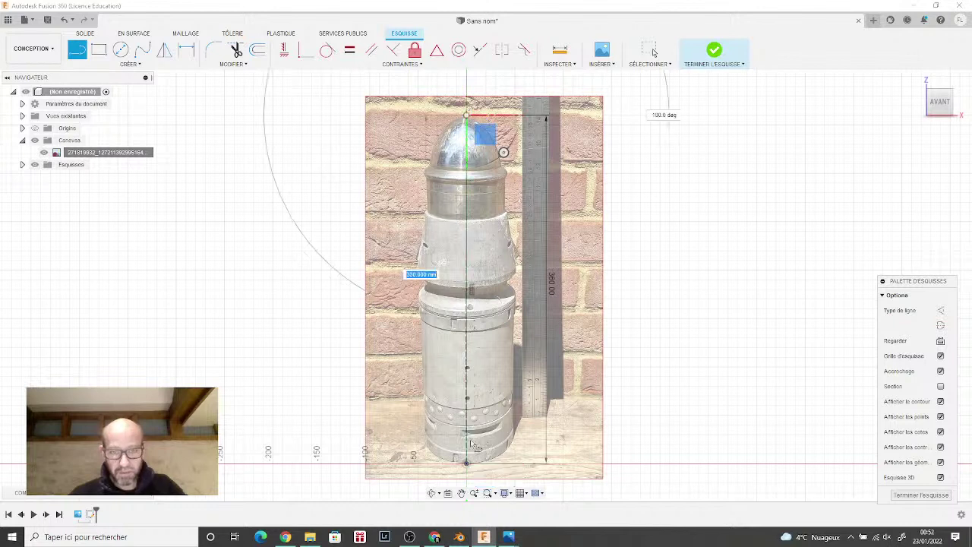
left_click(468, 465)
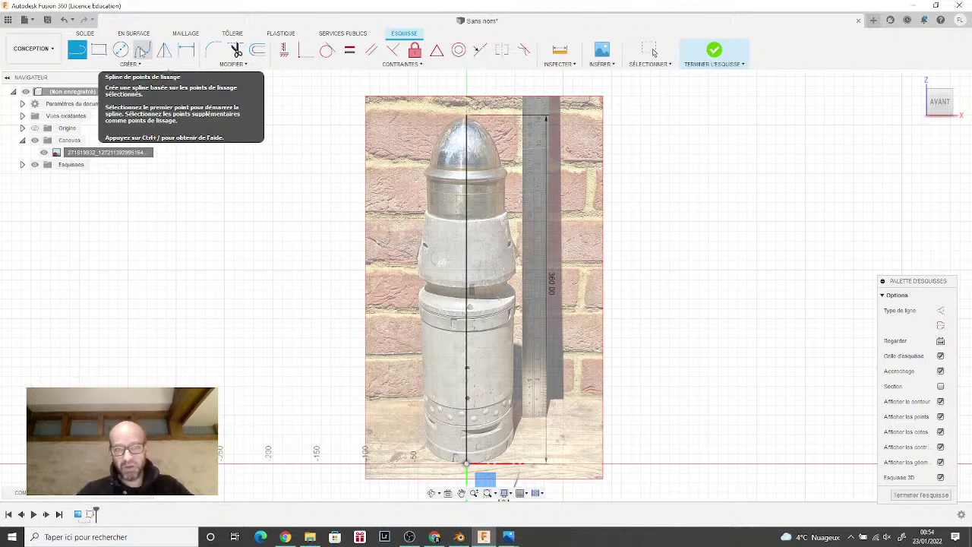
Step: Draw the body's outer side as a vertical line about 150 mm high, starting on the base line 50 mm from the axis
left_click(515, 464)
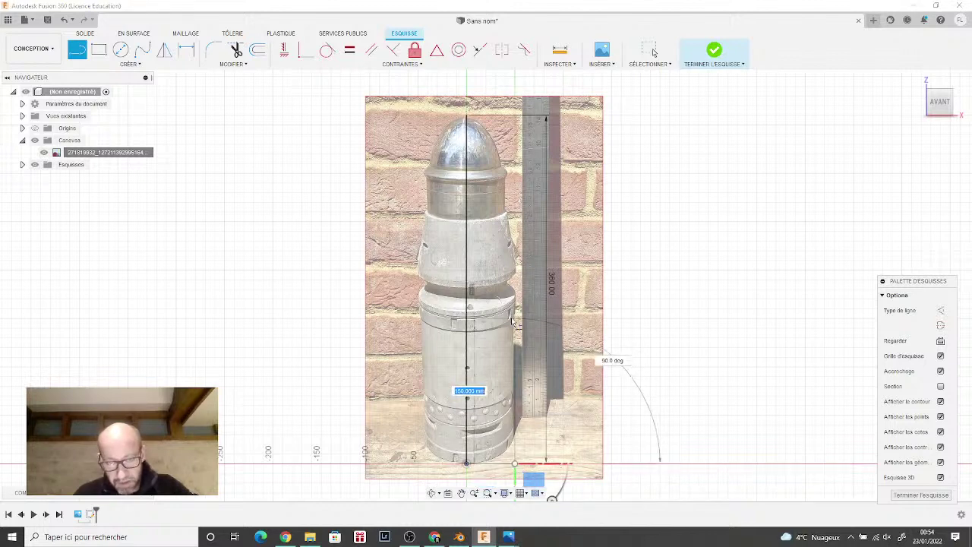
scroll(514, 322, "up", 4)
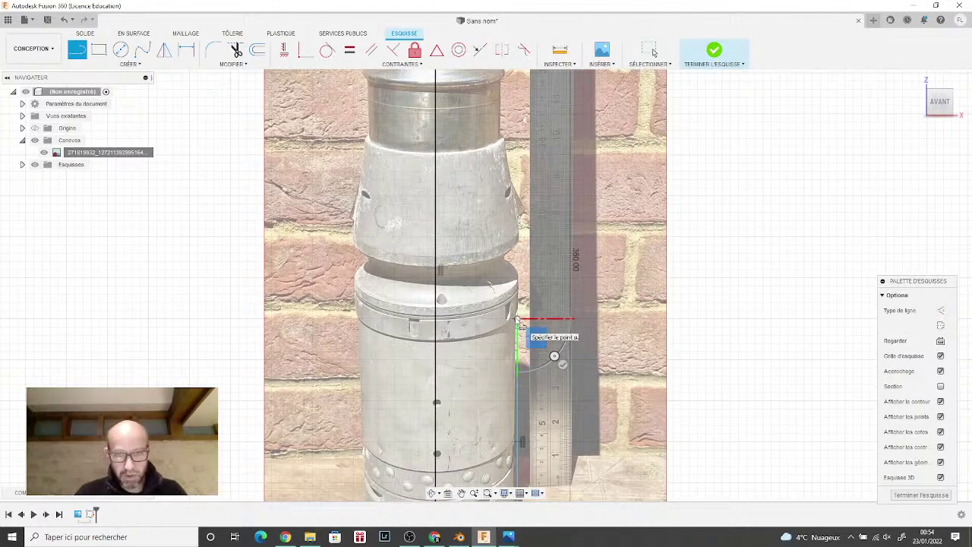
mouse_move(516, 323)
middle_mouse_down()
mouse_move(499, 149)
mouse_move(472, 174)
mouse_move(469, 199)
middle_mouse_up()
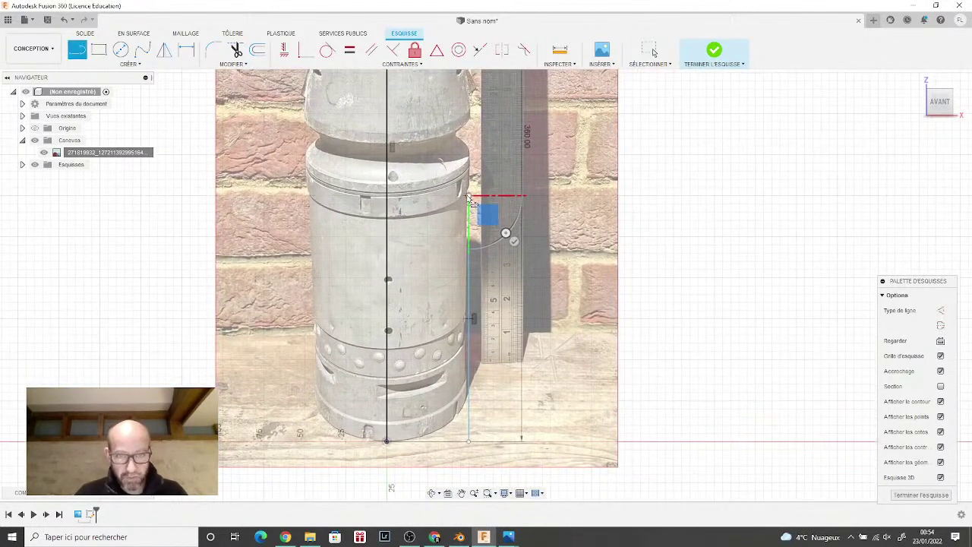
scroll(469, 199, "down", 1)
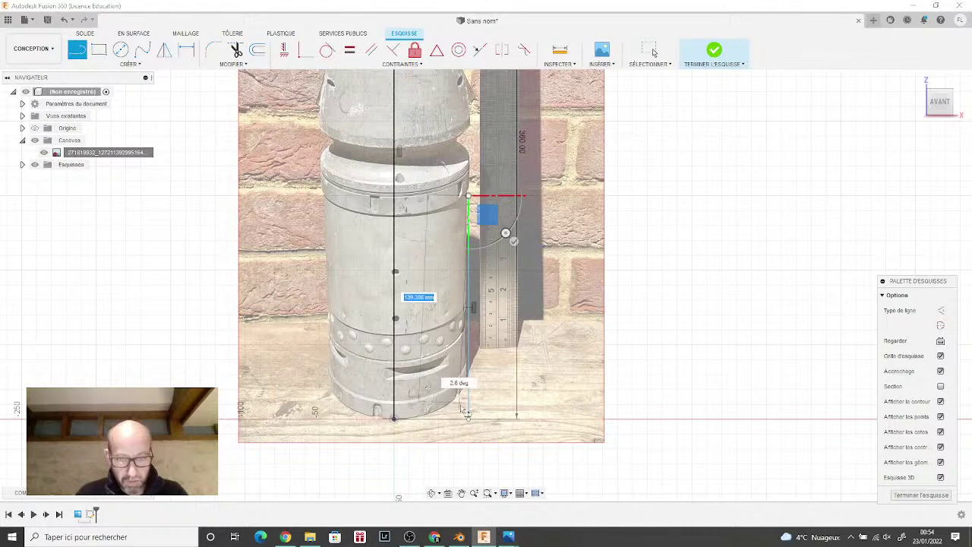
left_click(468, 197)
Step: Continue the profile around the body's upper collar with a segment about 2 mm outward, a vertical segment, and one back to the body edge
scroll(491, 206, "up", 3)
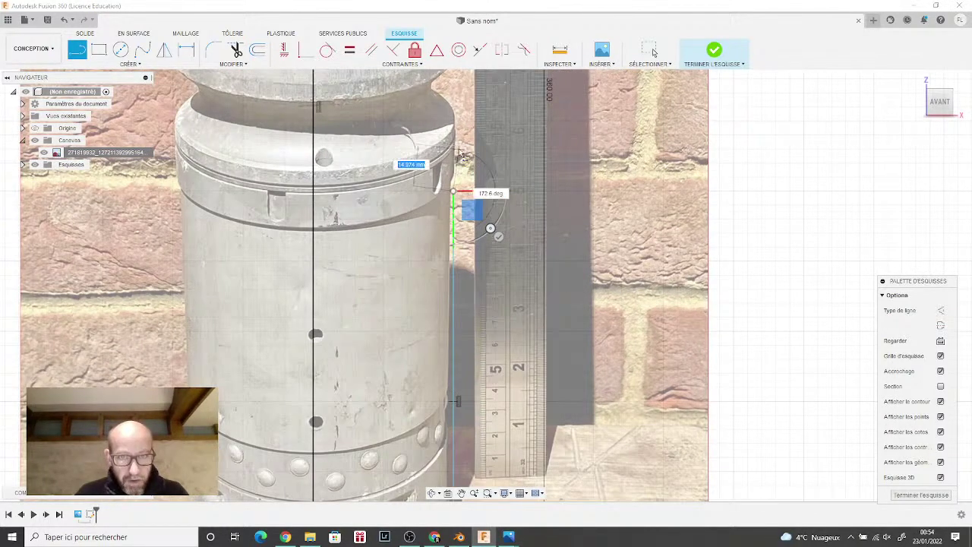
scroll(458, 167, "up", 3)
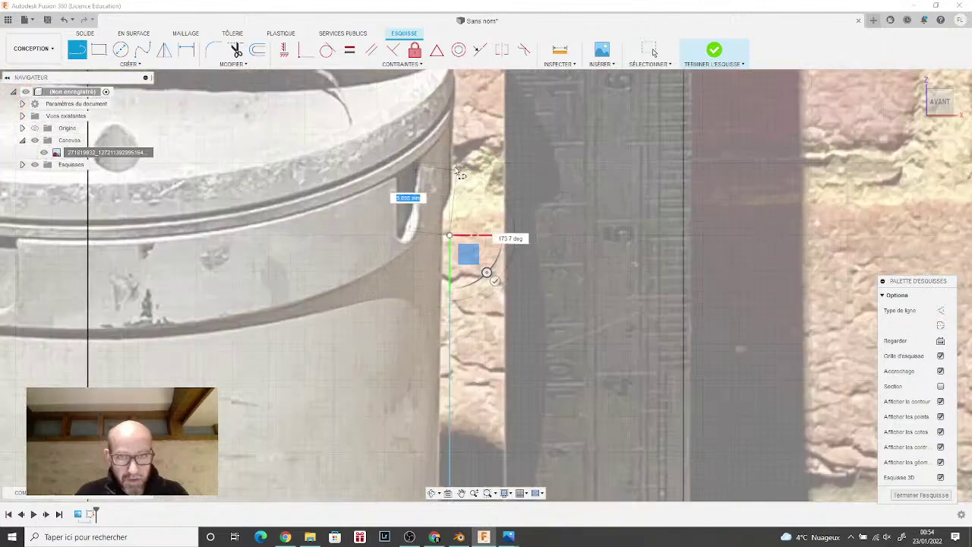
left_click(464, 235)
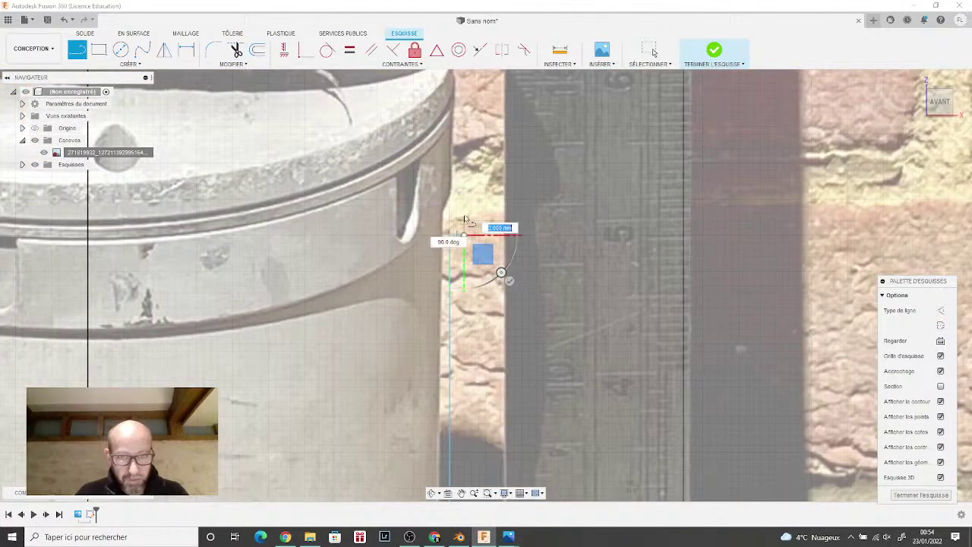
left_click(464, 122)
scroll(464, 122, "up", 3)
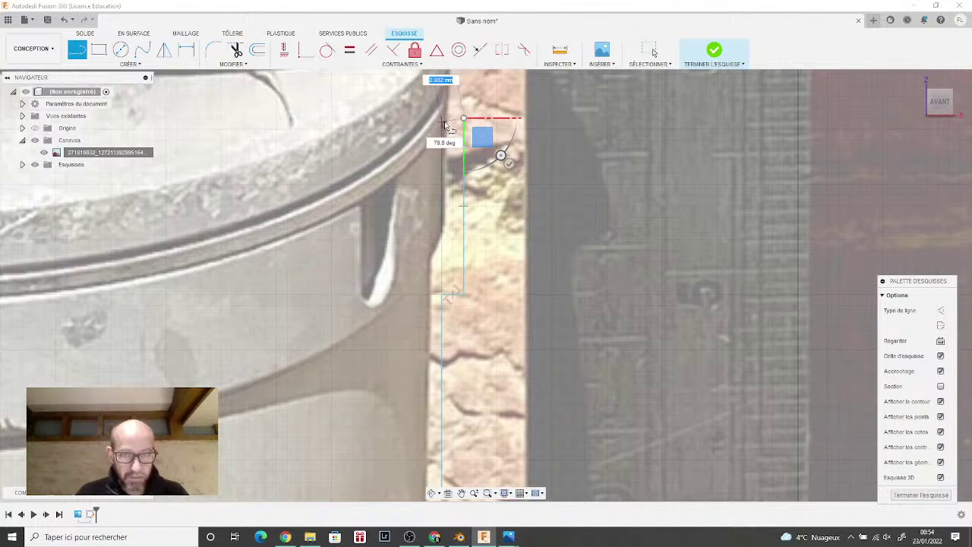
left_click(443, 117)
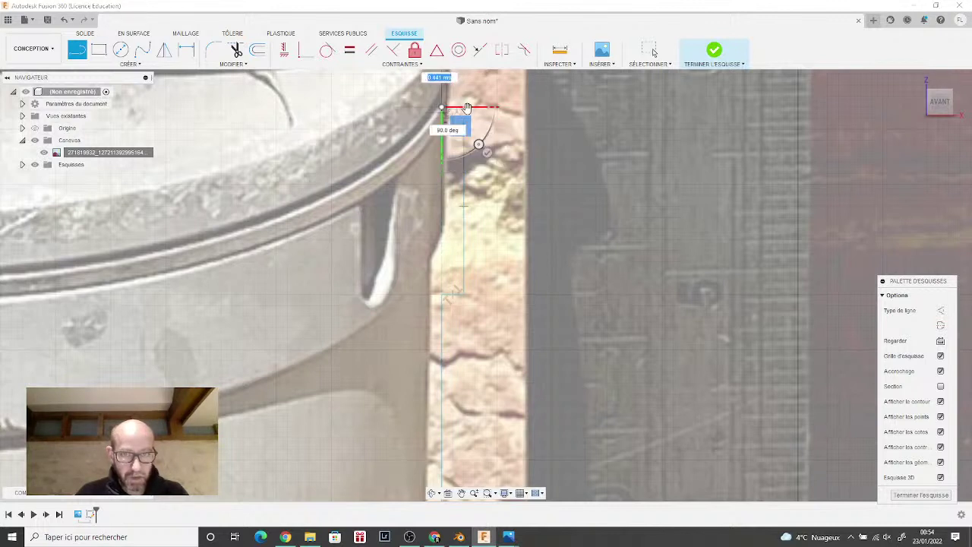
key("Escape")
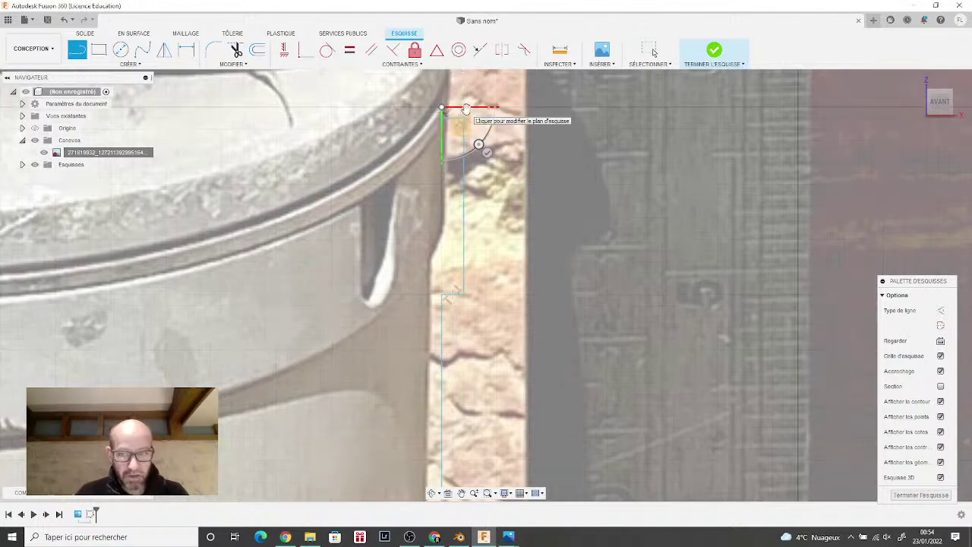
scroll(467, 109, "down", 3)
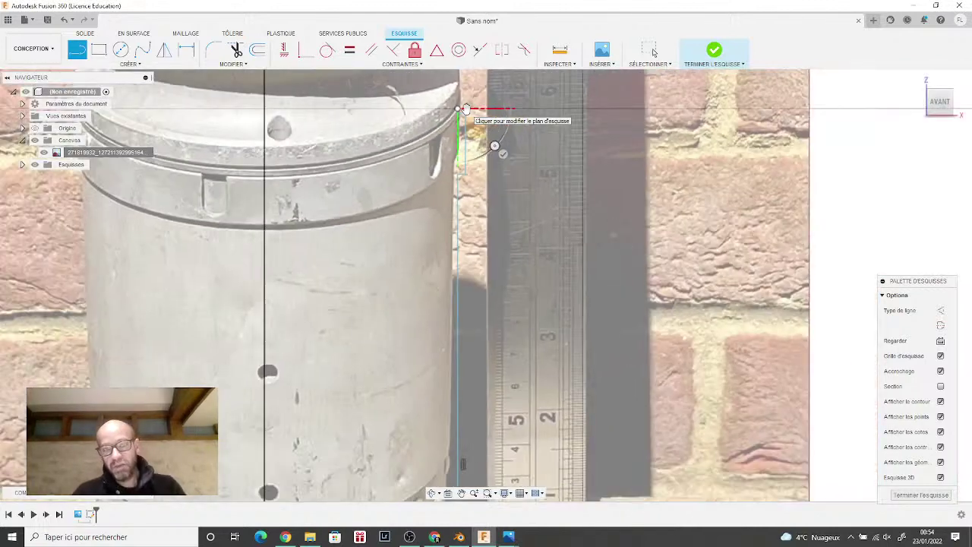
scroll(456, 121, "down", 3)
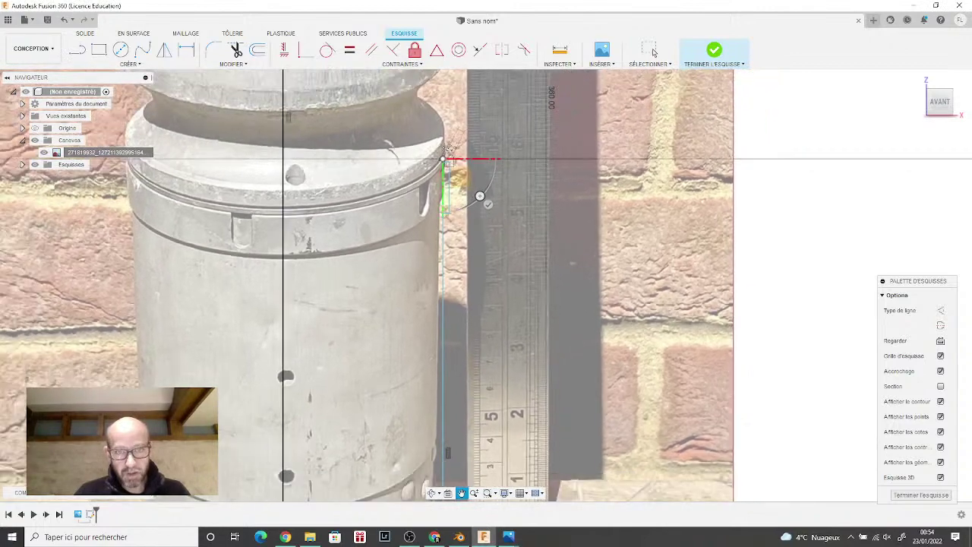
scroll(446, 143, "up", 5)
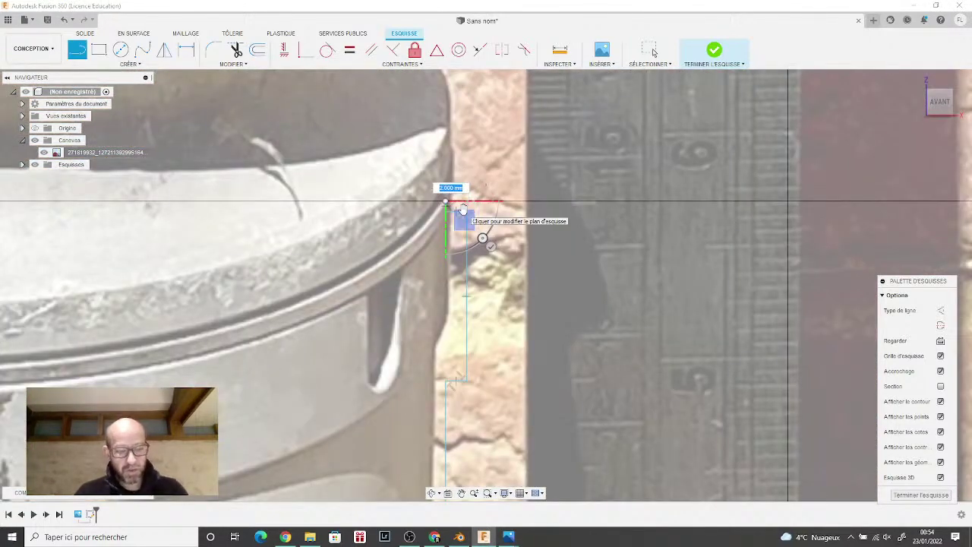
key("Escape")
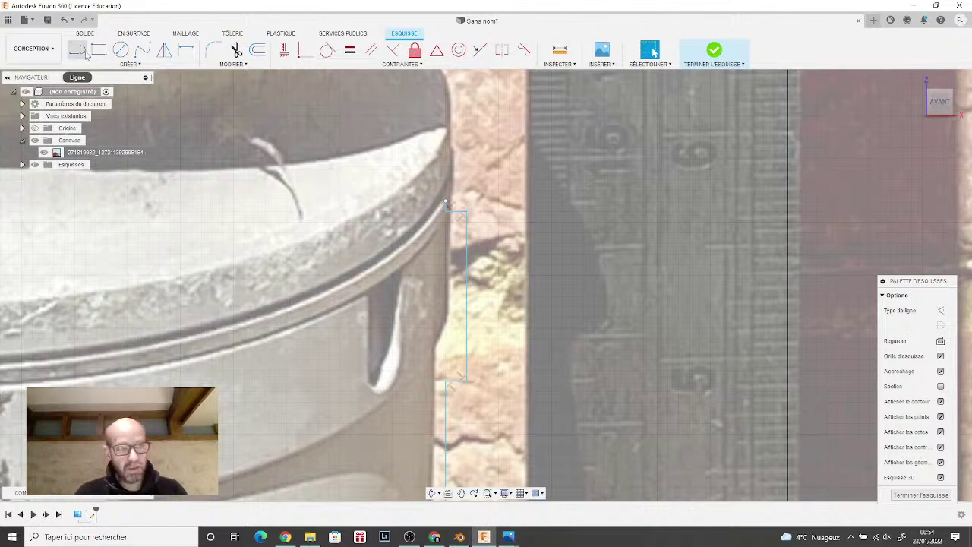
left_click(77, 50)
left_click(447, 202)
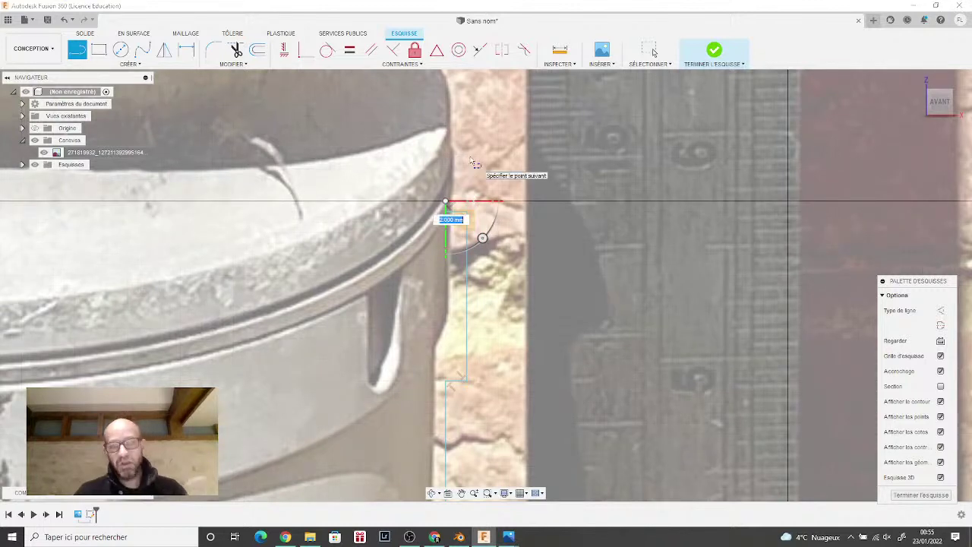
scroll(472, 163, "down", 5)
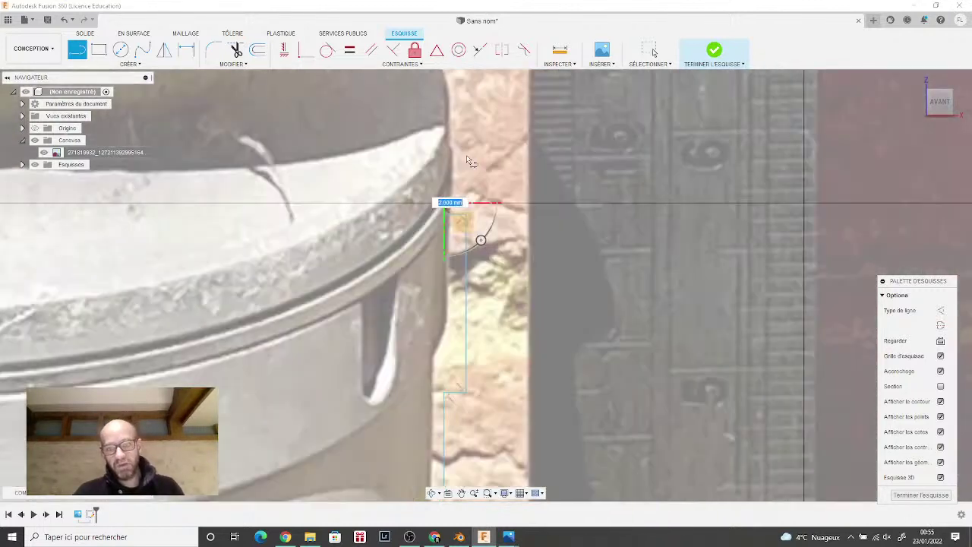
scroll(448, 152, "down", 3)
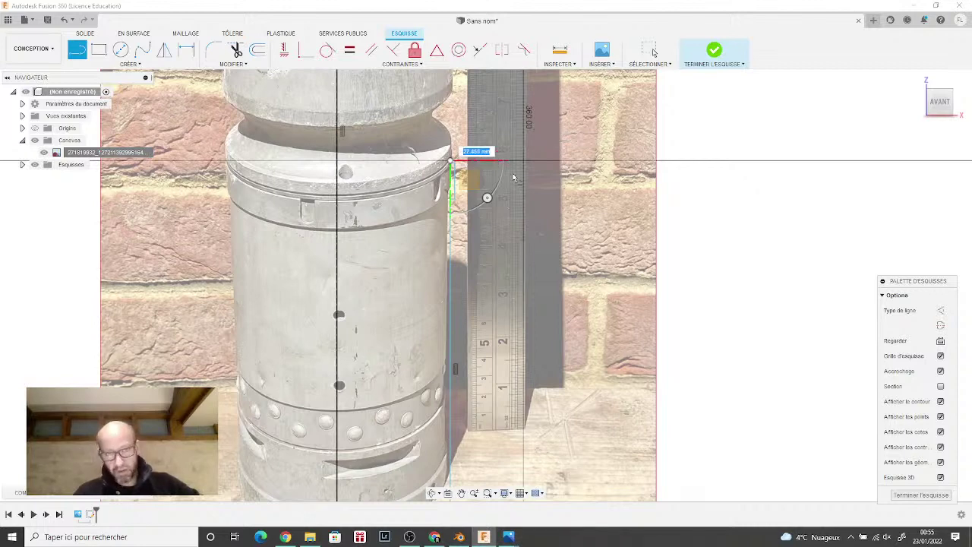
scroll(512, 180, "up", 2)
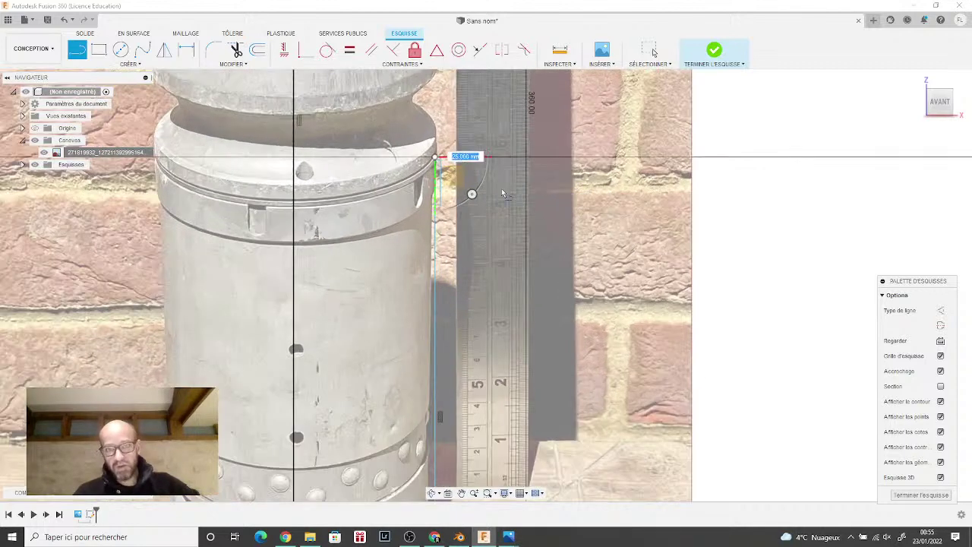
scroll(503, 193, "down", 3)
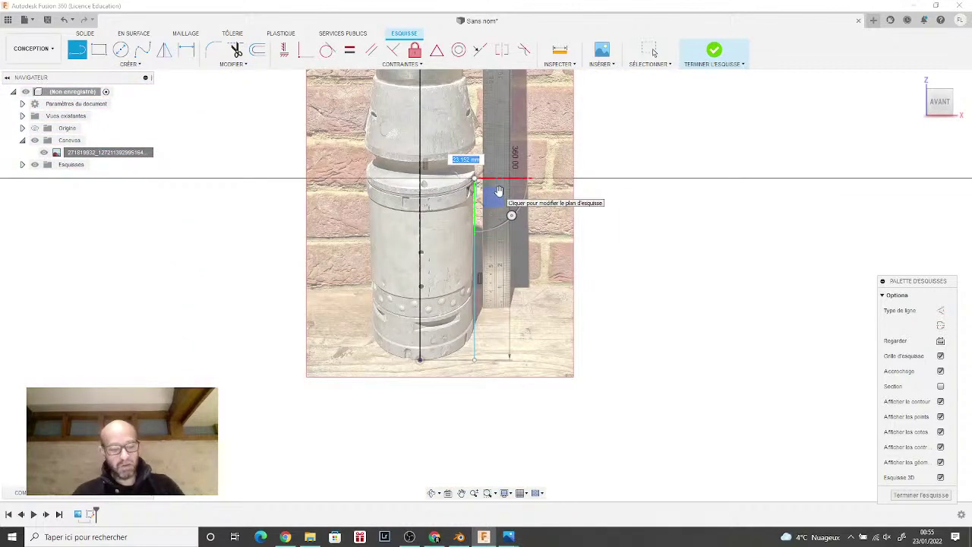
middle_click_drag(498, 190, 816, 76, "shift")
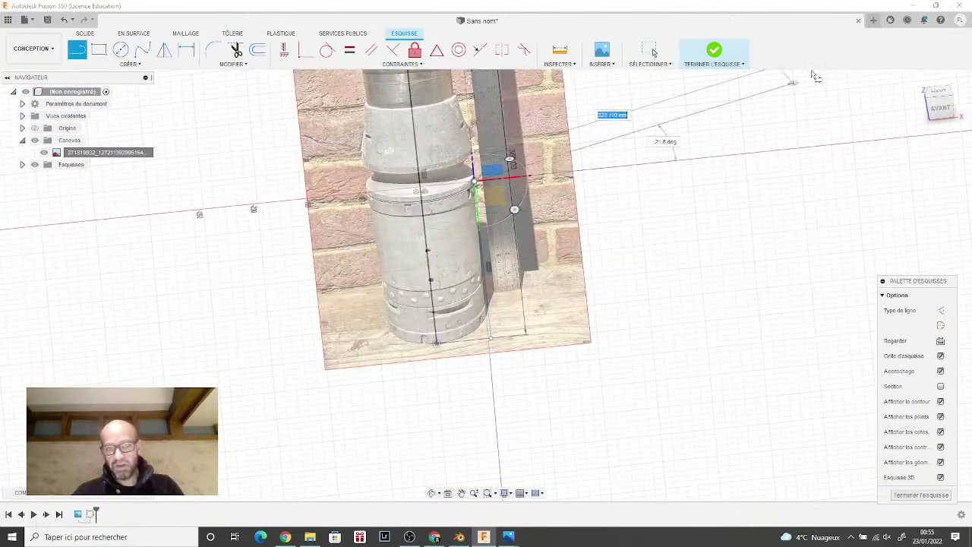
left_click(940, 107)
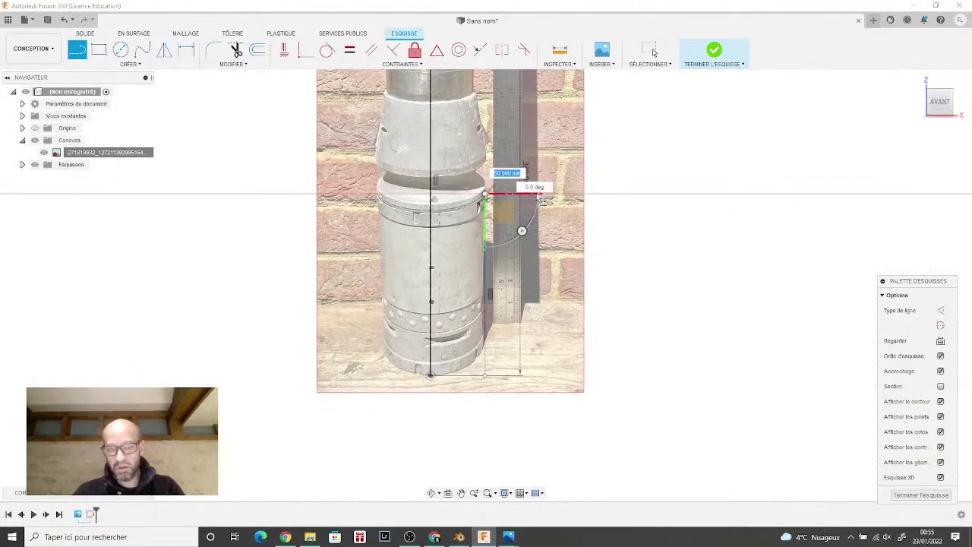
middle_click_drag(560, 213, 546, 189, "shift")
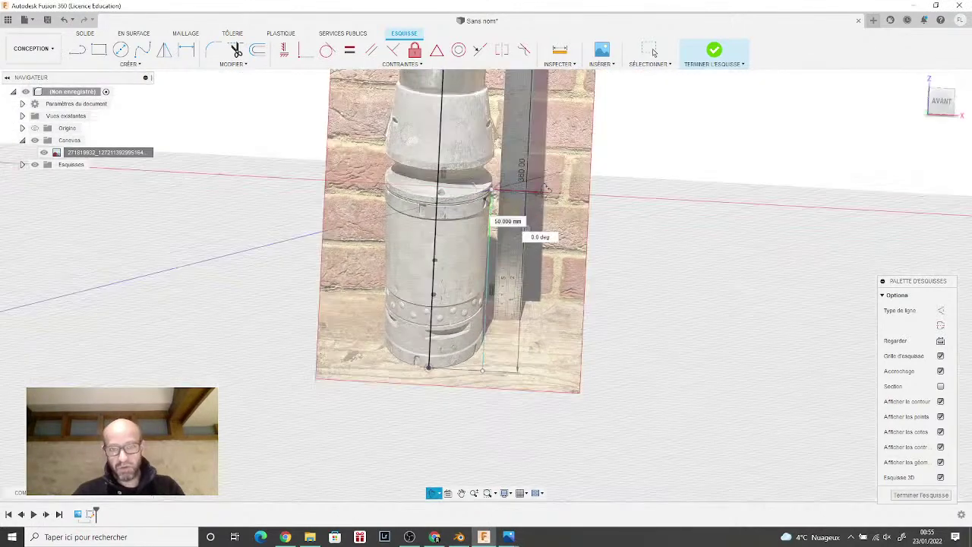
right_click(546, 196)
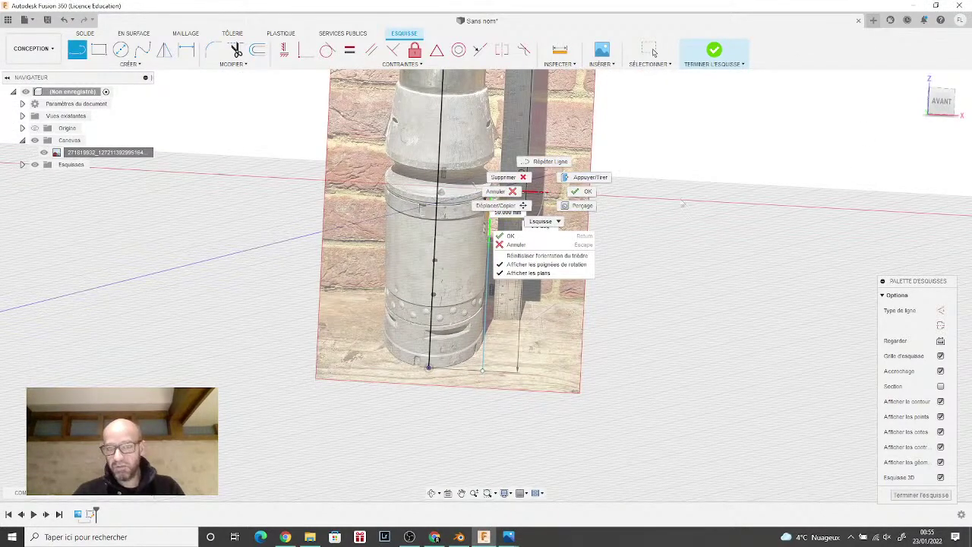
left_click(584, 192)
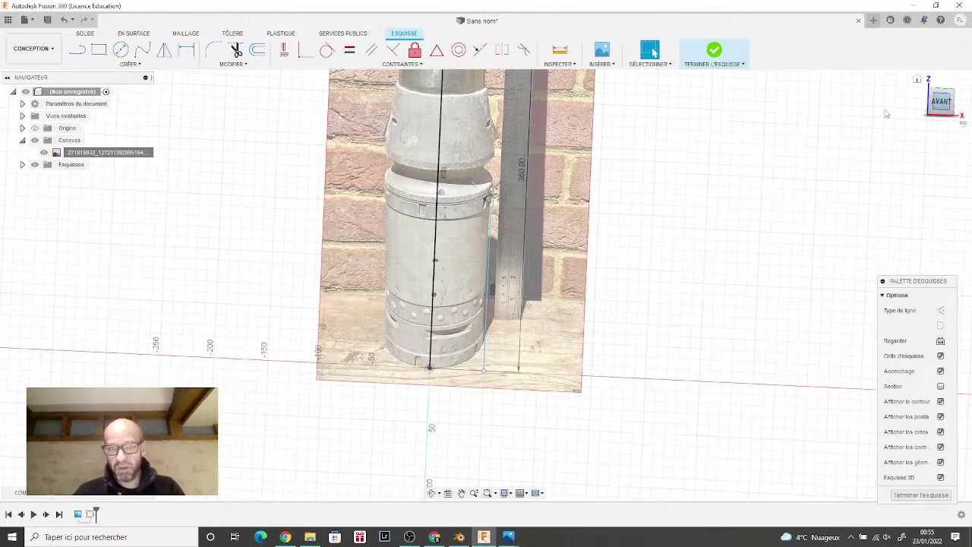
Step: Draw the upper rim from the body edge above the collar with a segment about 2 mm outward and a short vertical segment upward
scroll(480, 164, "up", 10)
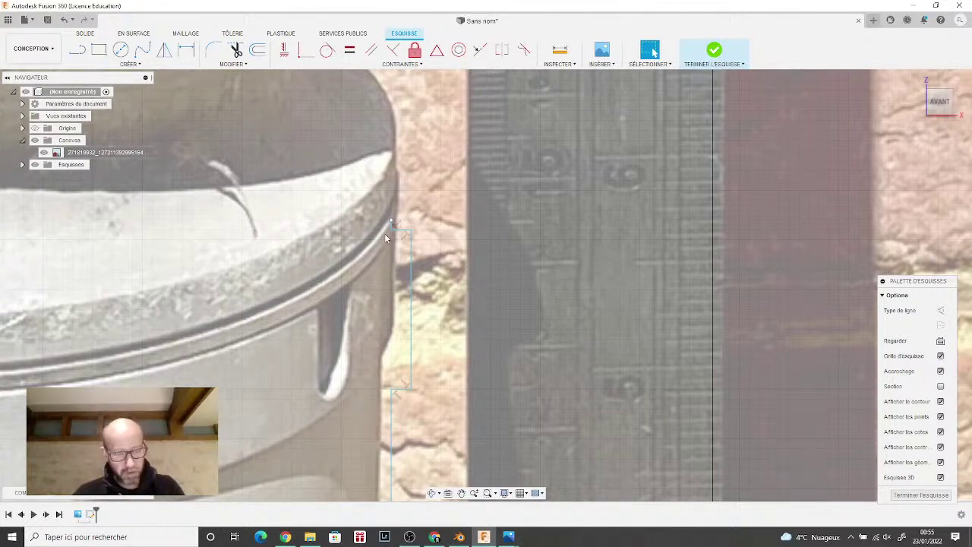
left_click(76, 49)
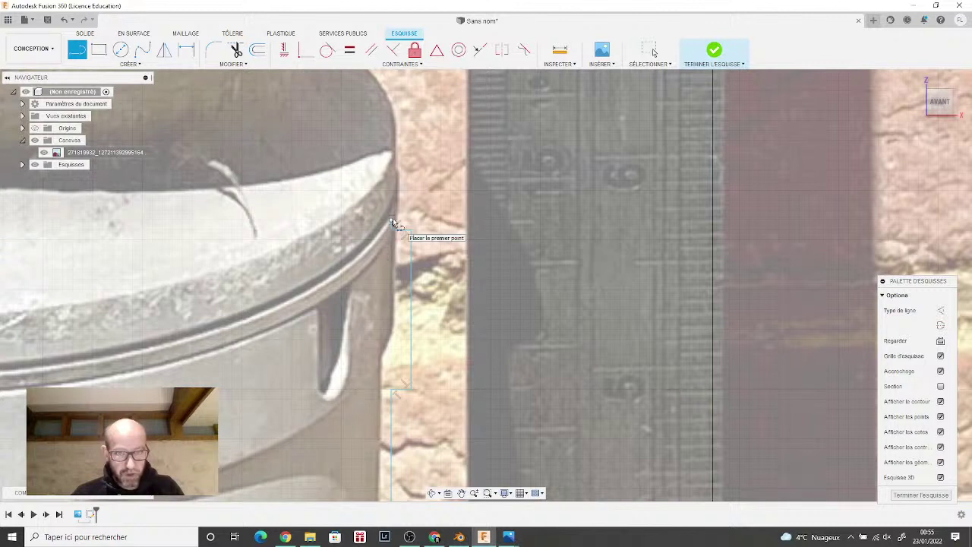
left_click(392, 221)
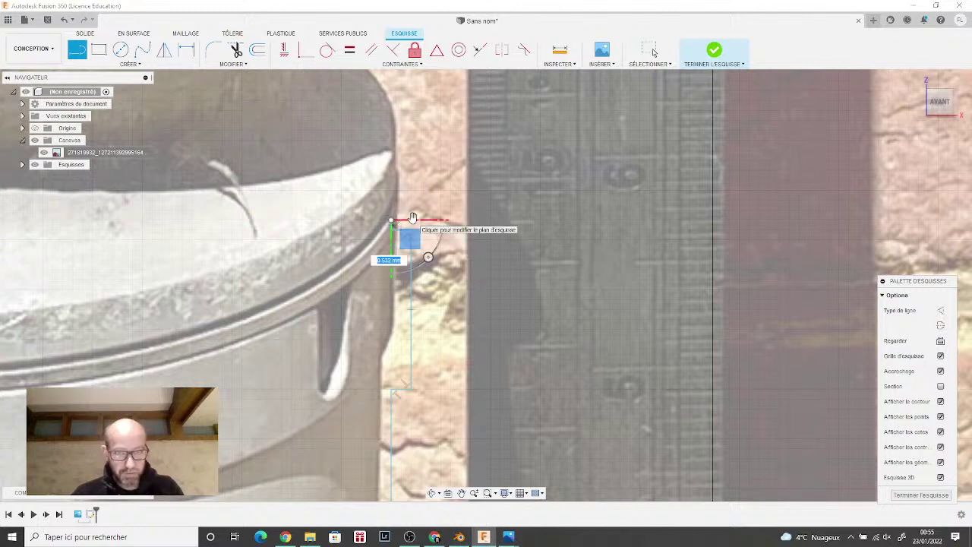
left_click(411, 221)
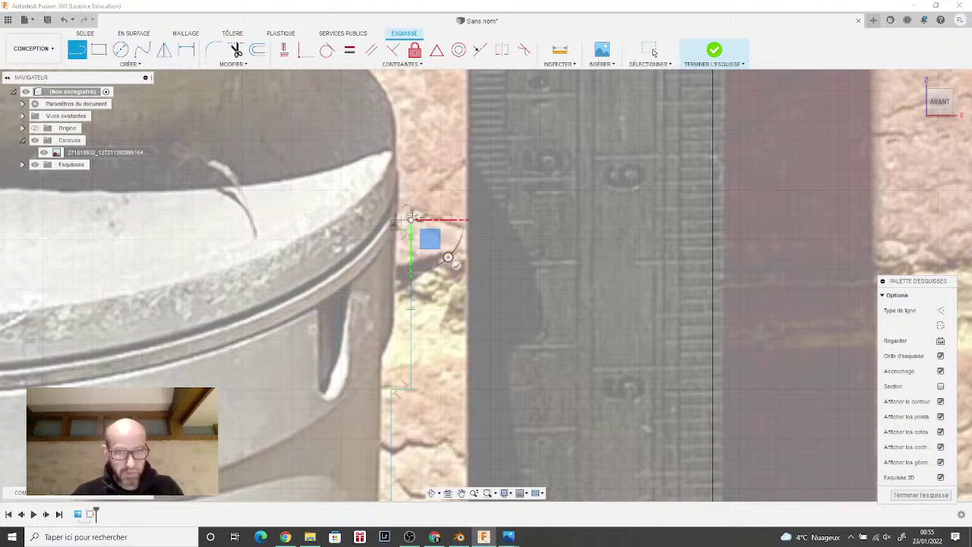
left_click(414, 173)
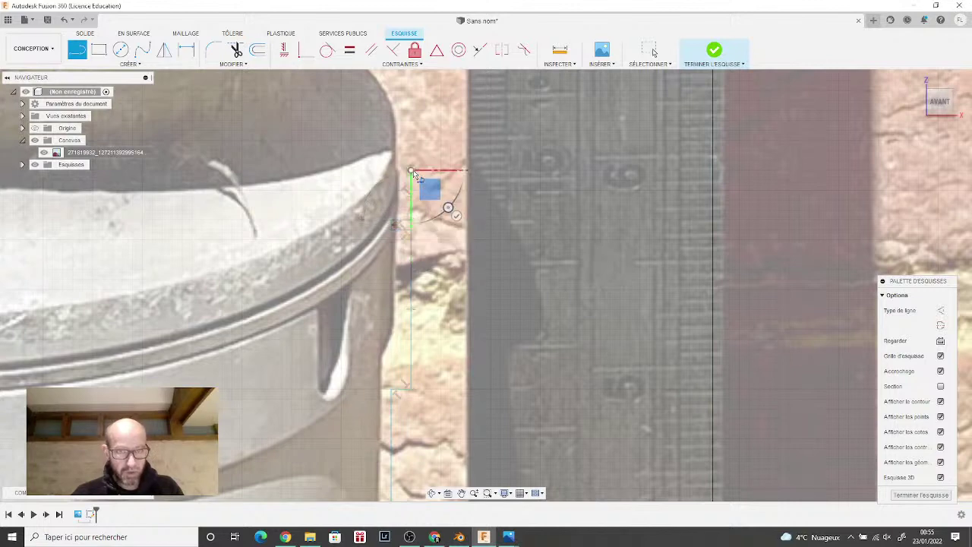
scroll(415, 175, "down", 3)
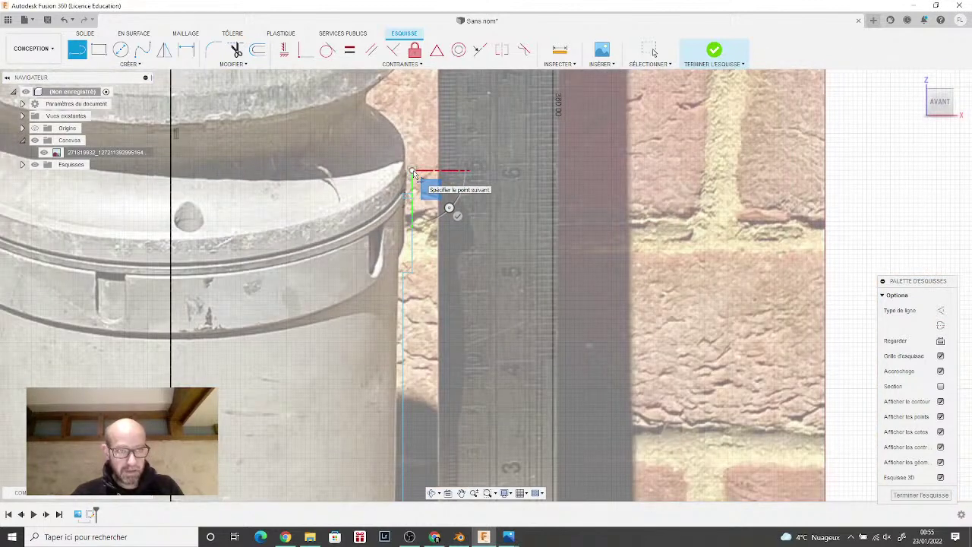
scroll(414, 173, "up", 2)
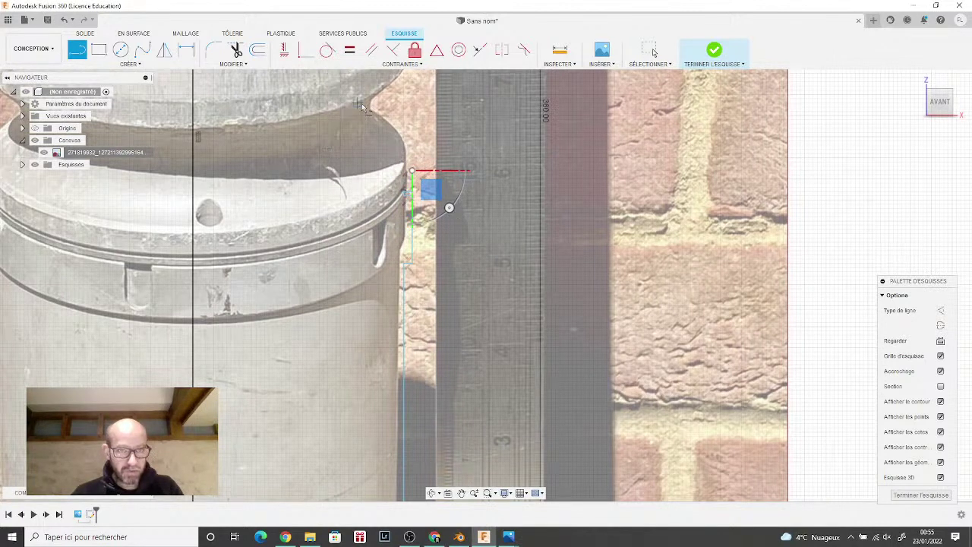
Step: Try tracing the neck groove with a fit point spline from the rim's upper corner inward and back out to the cone's lower edge
left_click(142, 51)
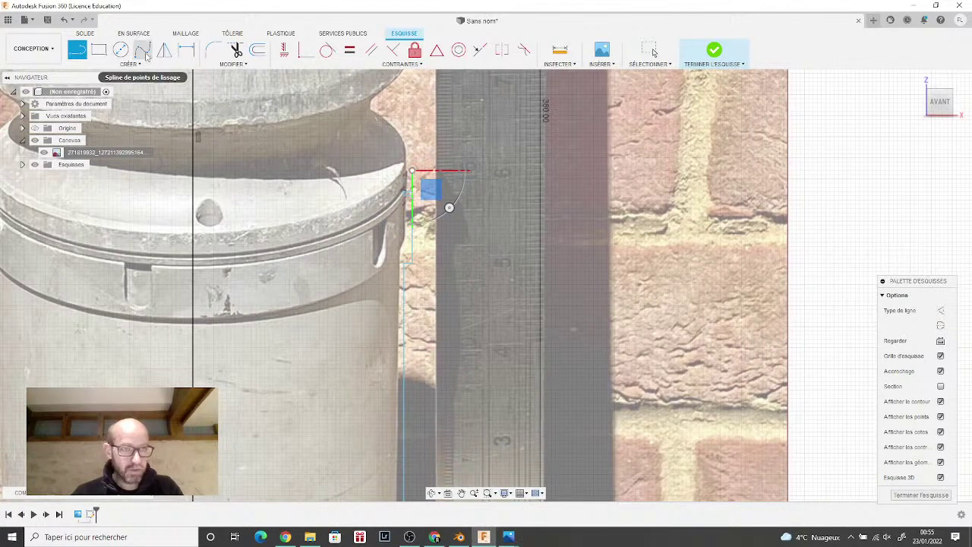
left_click(411, 195)
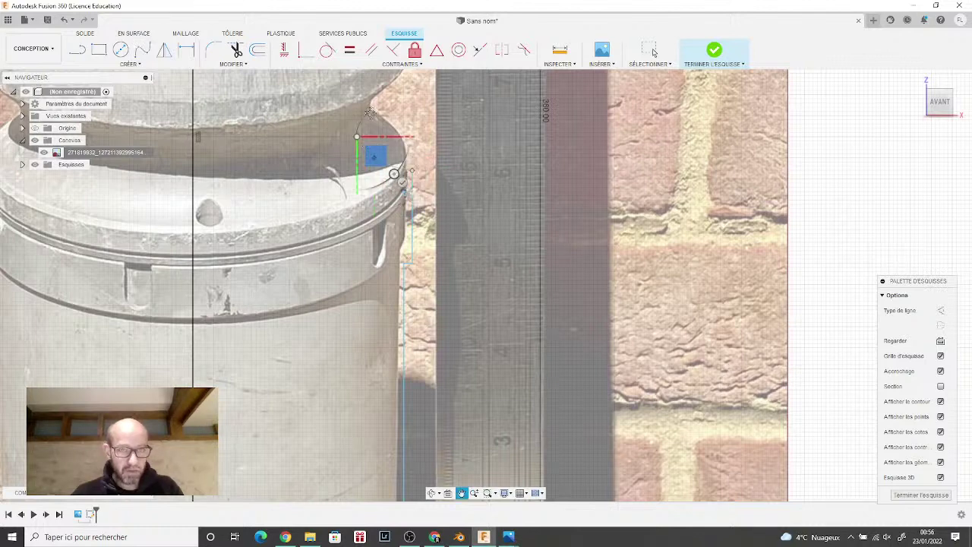
middle_click_drag(359, 118, 350, 199)
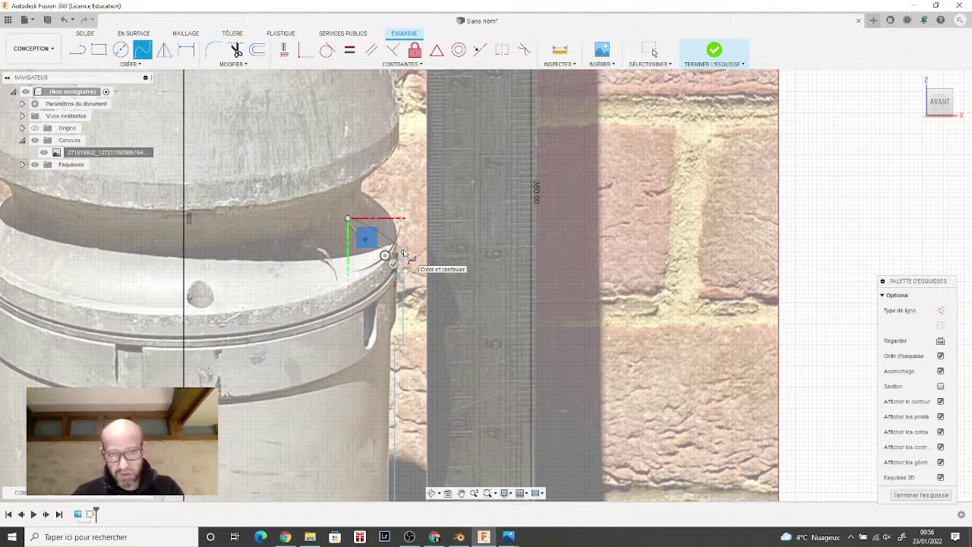
left_click(402, 155)
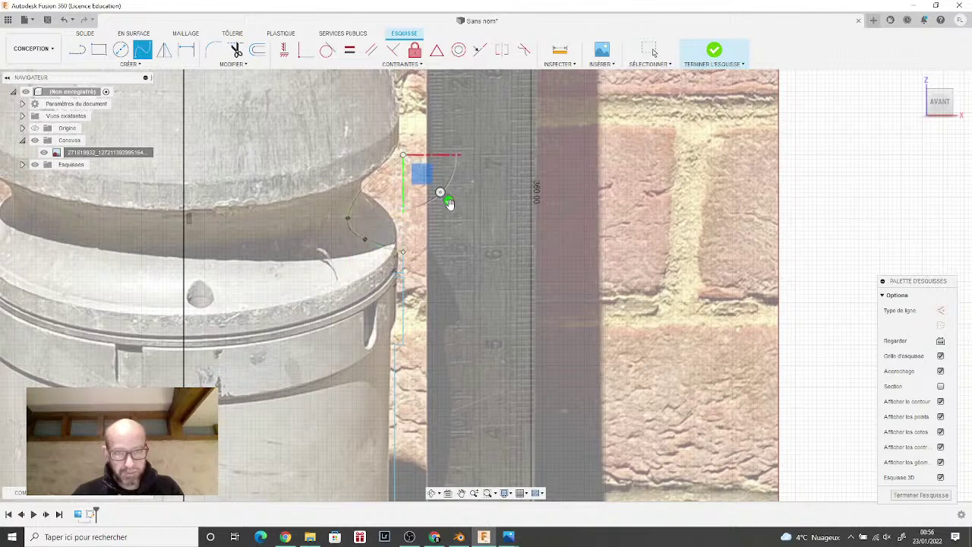
scroll(353, 242, "up", 5)
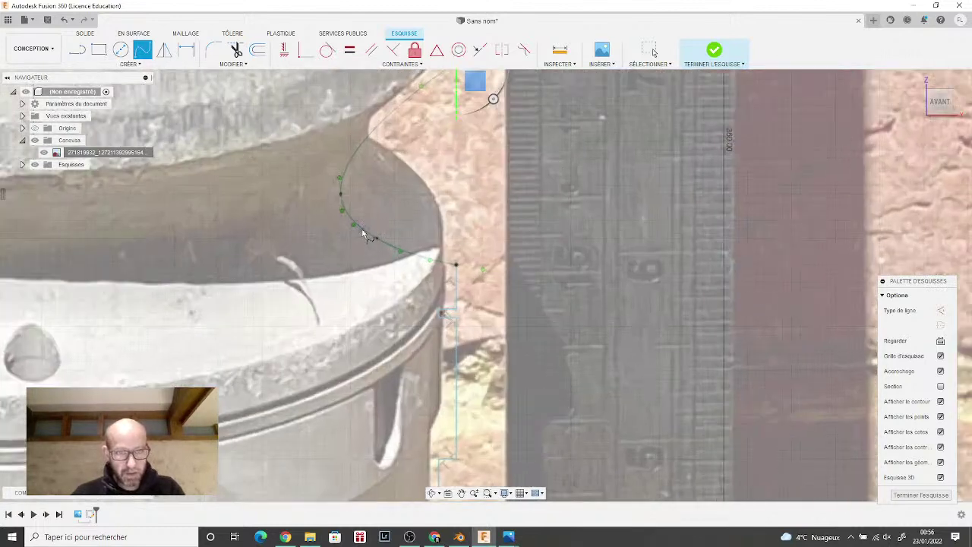
scroll(365, 233, "down", 2)
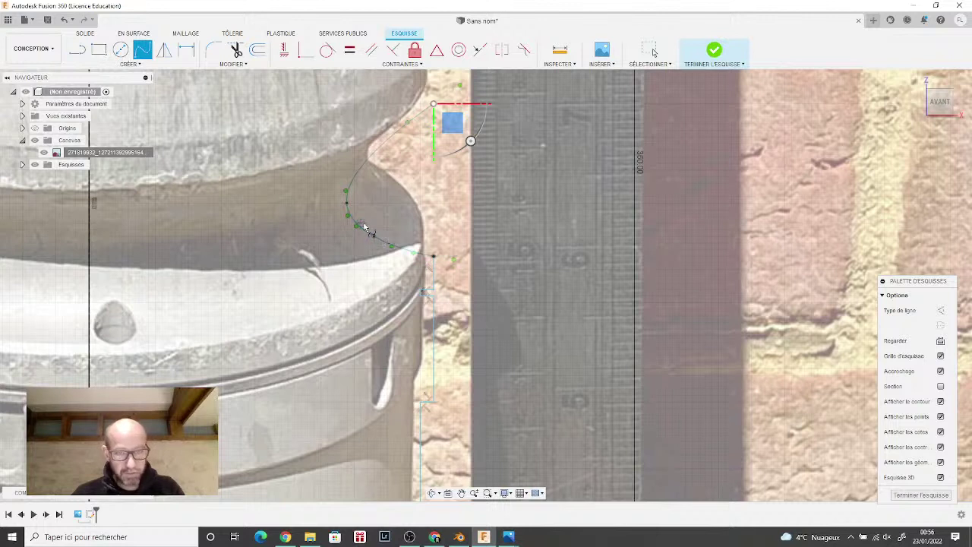
key("Escape")
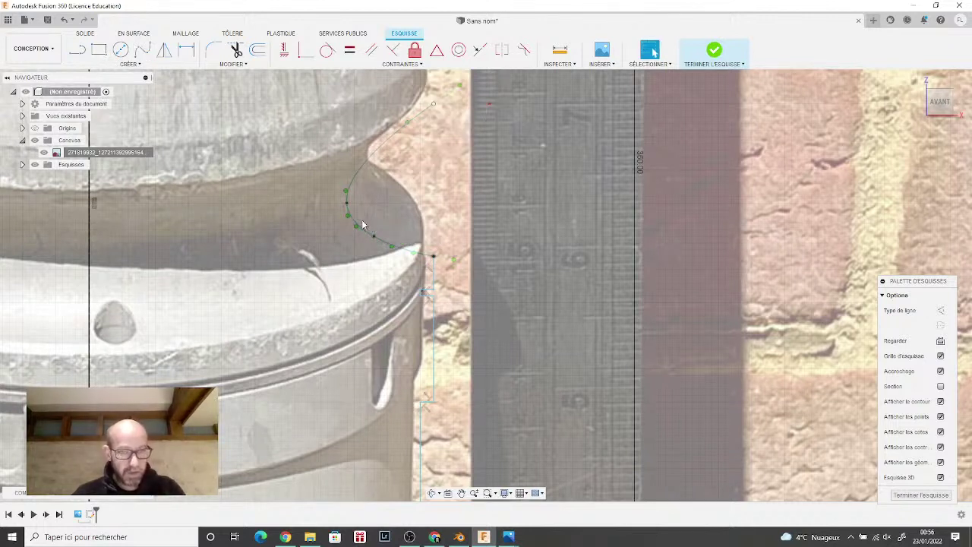
Step: Move the innermost fit point of the groove spline slightly upward and delete the spline
left_click(349, 211)
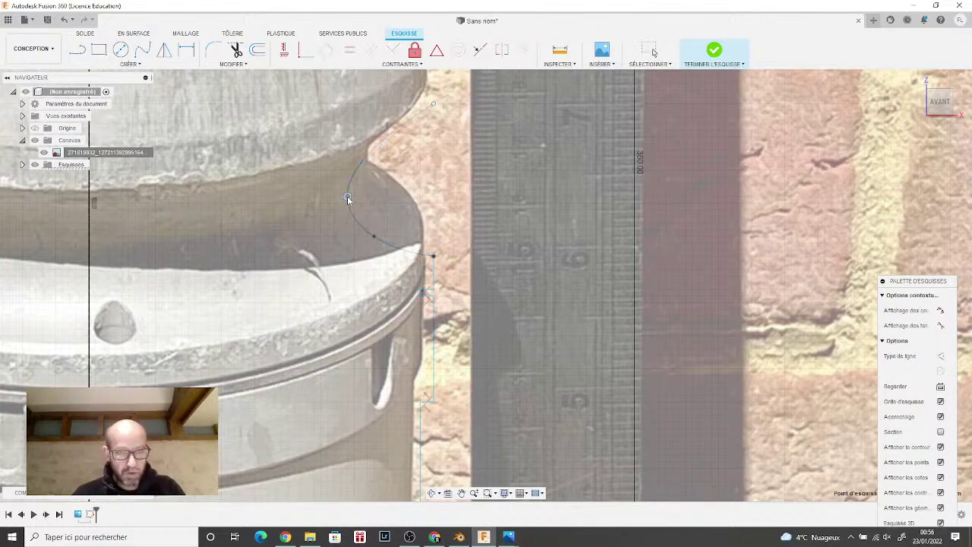
left_click_drag(347, 189, 347, 183)
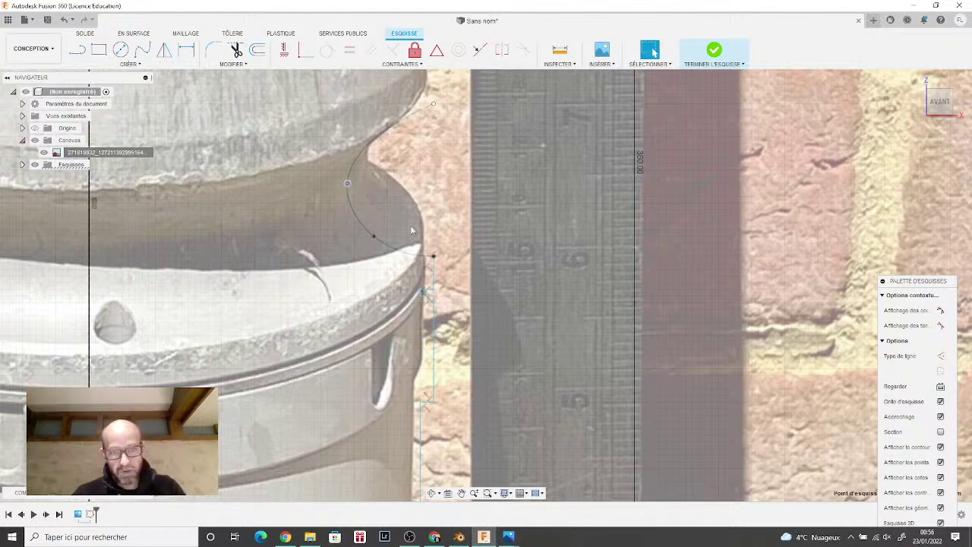
scroll(267, 217, "down", 2)
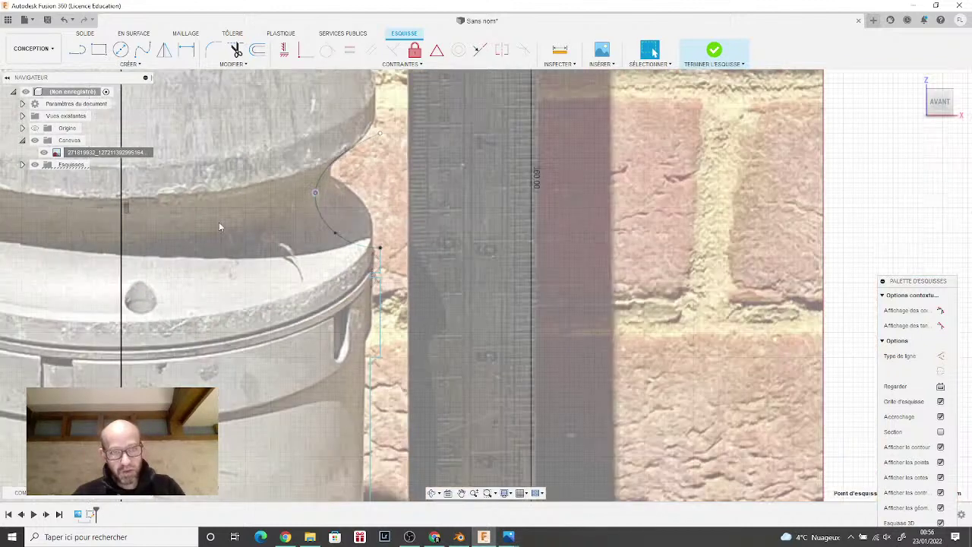
left_click(329, 222)
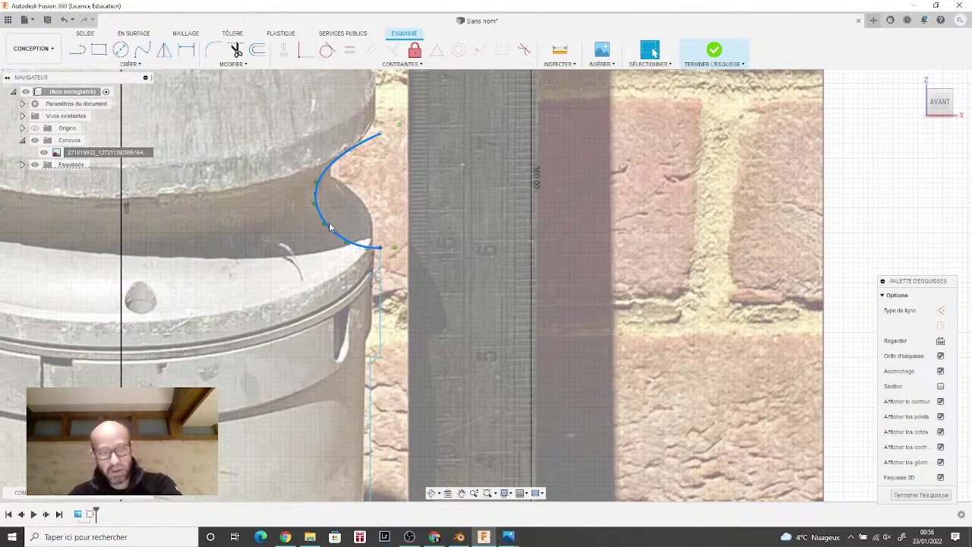
key("Delete")
Step: Draw a horizontal construction line at groove height, from a point aligned above the rim's outer edge inward past the neck
left_click(86, 51)
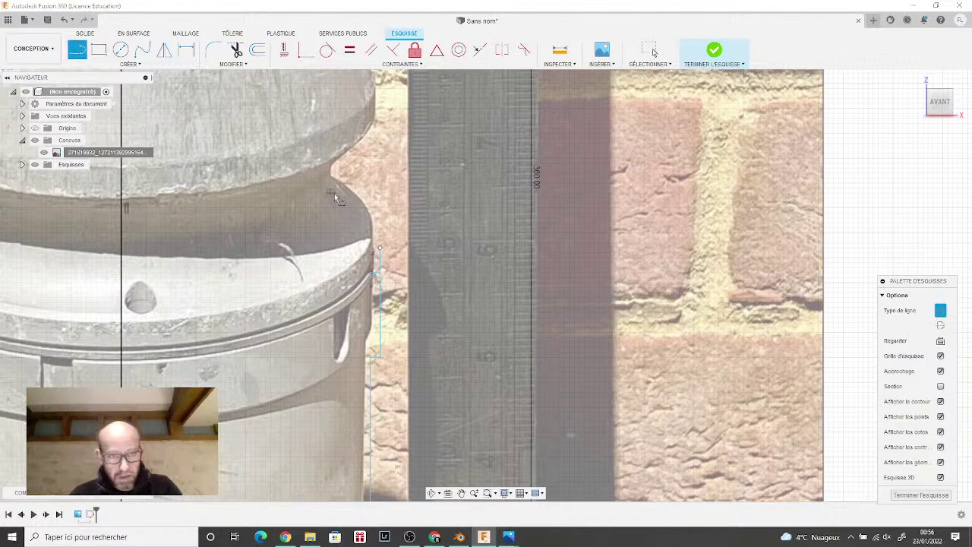
left_click(380, 246)
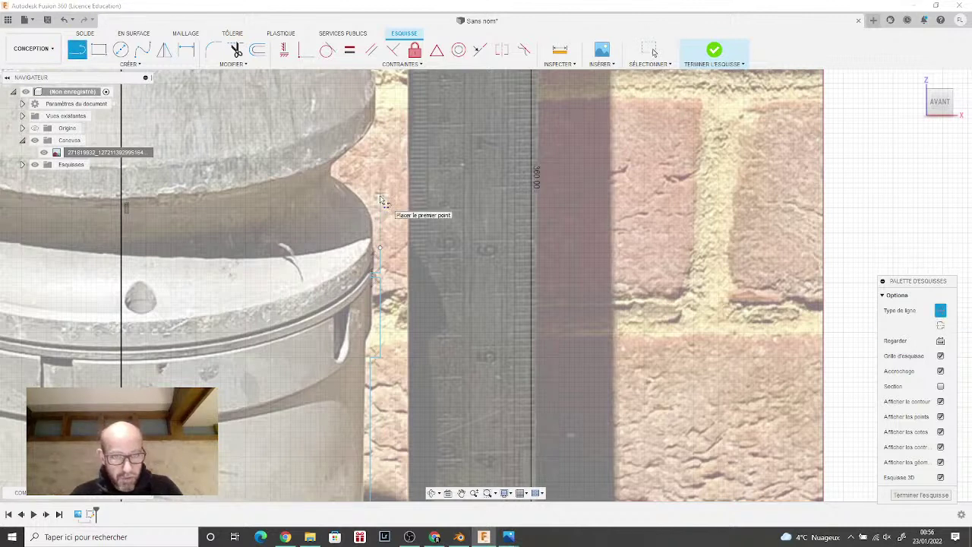
left_click(380, 194)
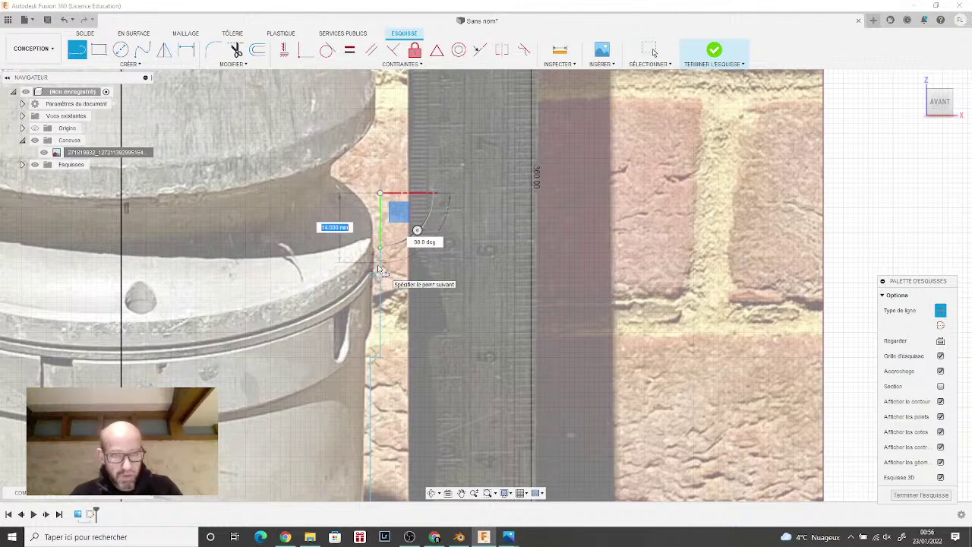
left_click_drag(379, 269, 274, 195)
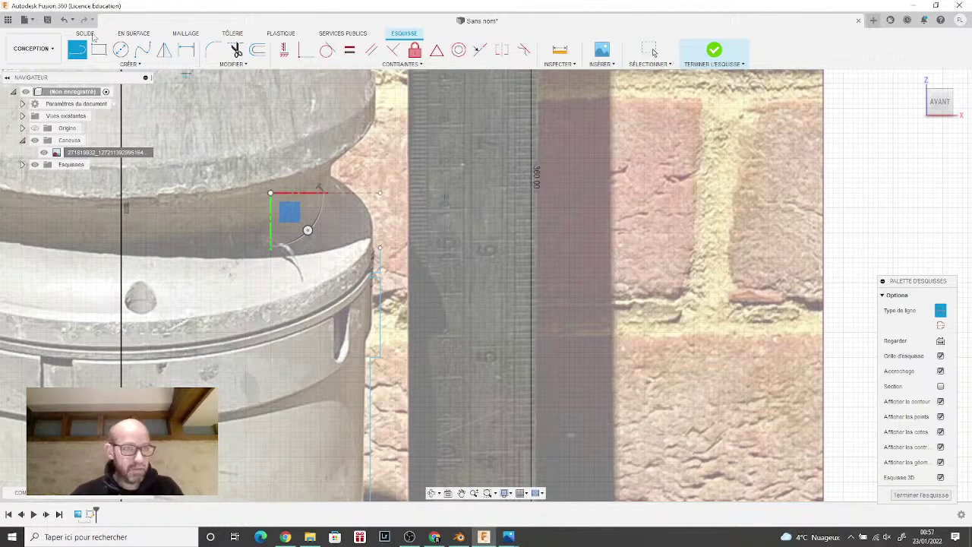
Step: Draw a fit point spline from the rim's upper corner through an intermediate point to the horizontal construction line at groove height
left_click(141, 51)
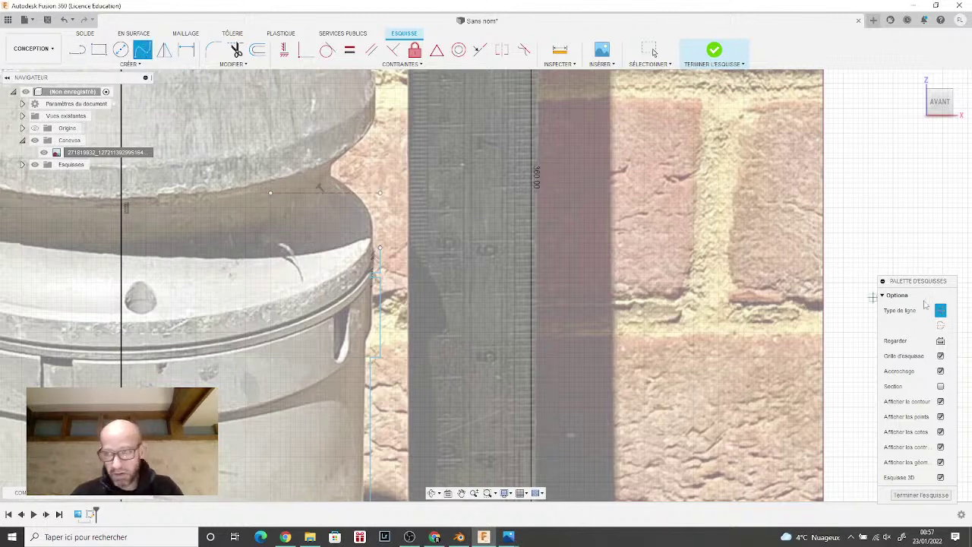
left_click(380, 248)
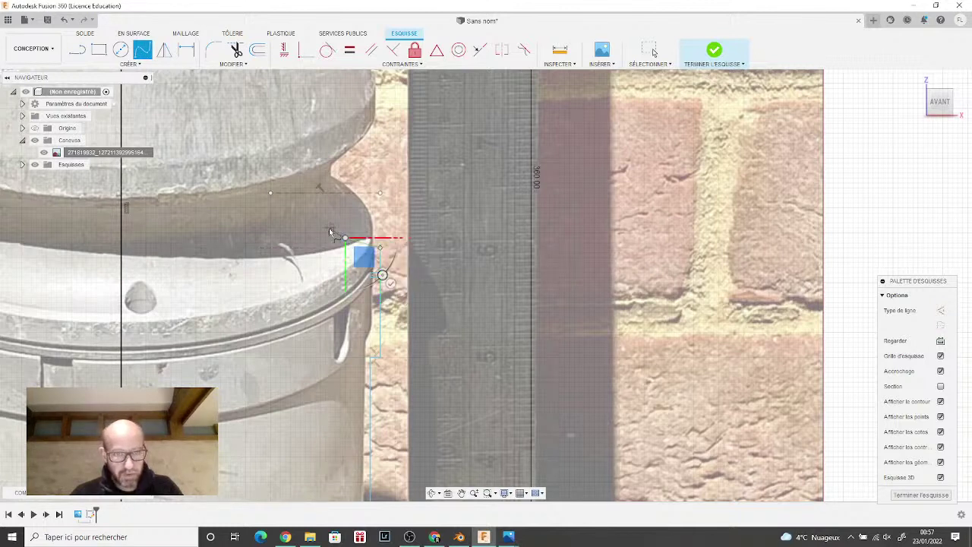
double_click(309, 196)
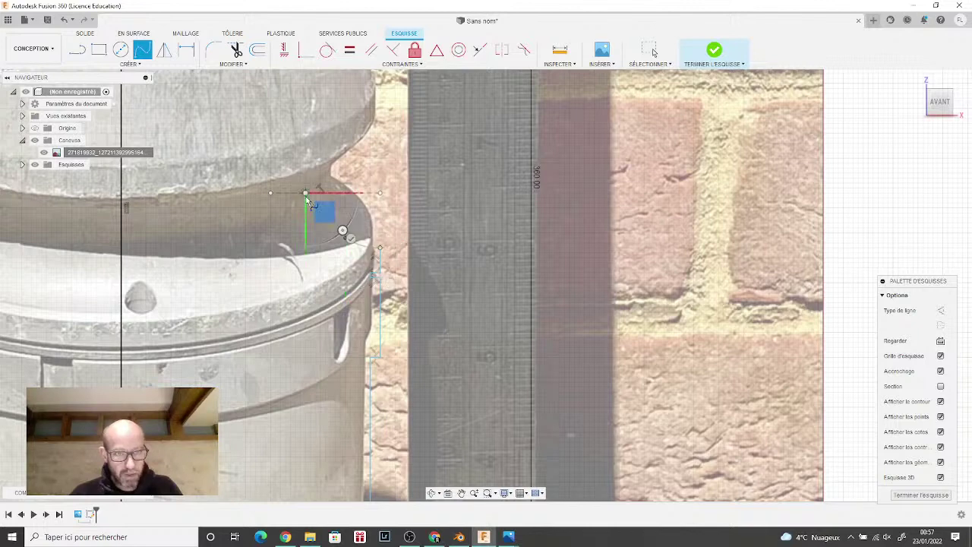
scroll(341, 213, "up", 4)
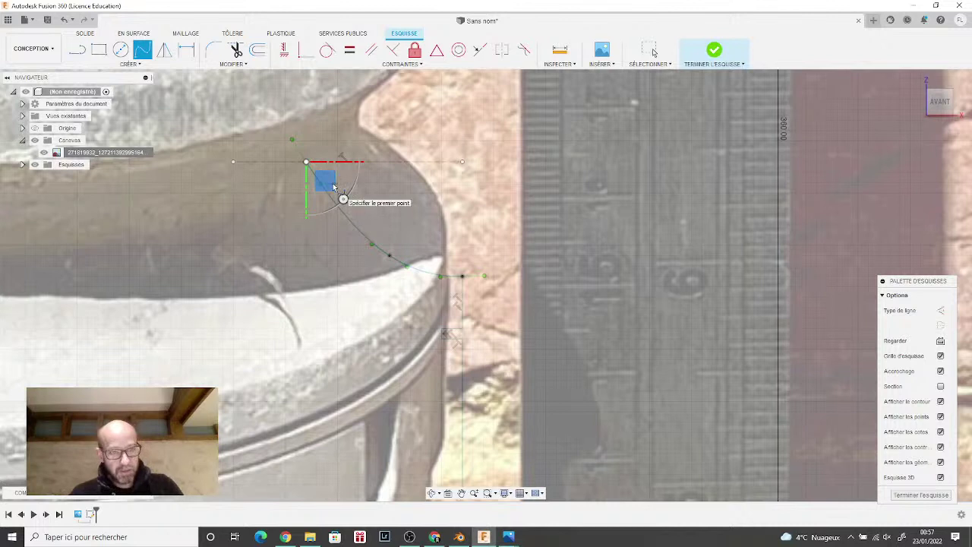
key("Escape")
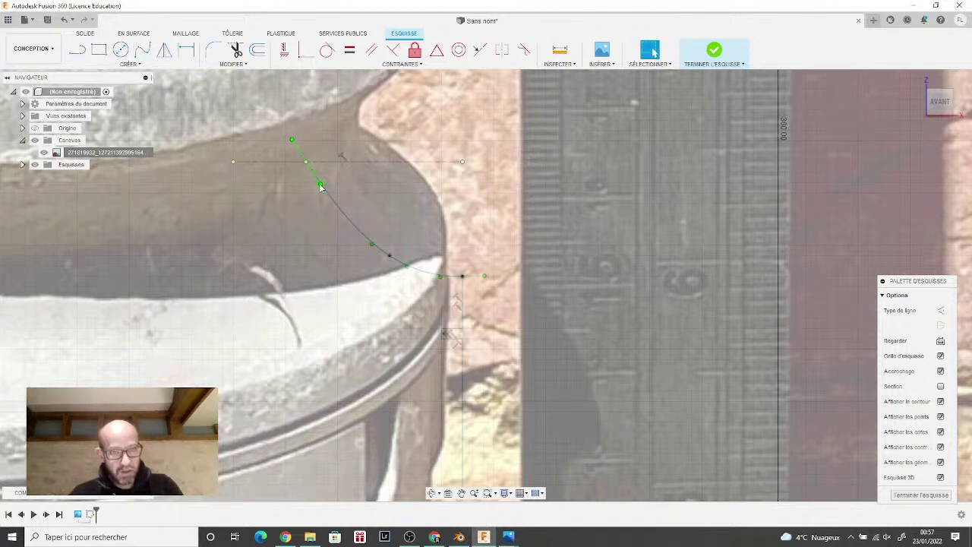
Step: Turn the tangent handle at the groove spline's inner end upright and constrain it perpendicular to the horizontal construction line
left_click_drag(320, 188, 320, 102)
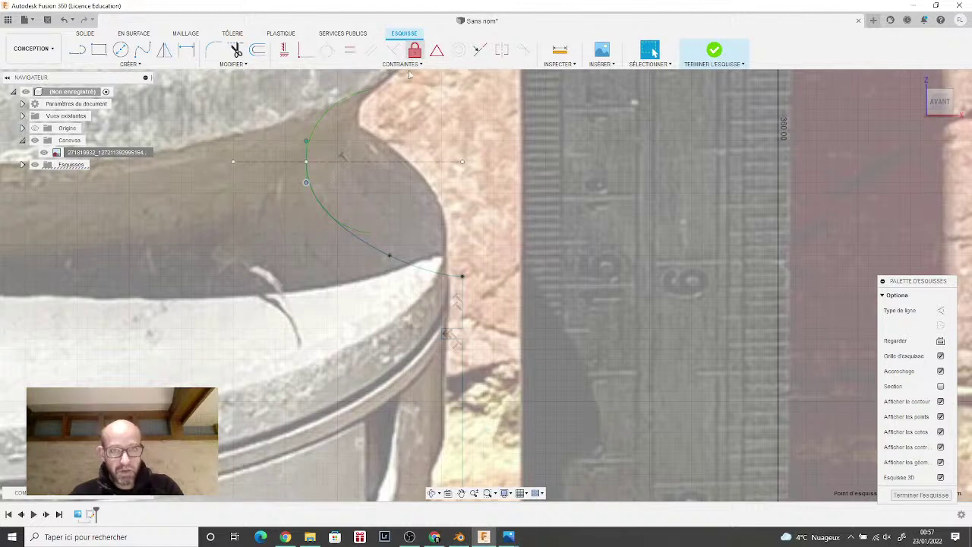
left_click(307, 161)
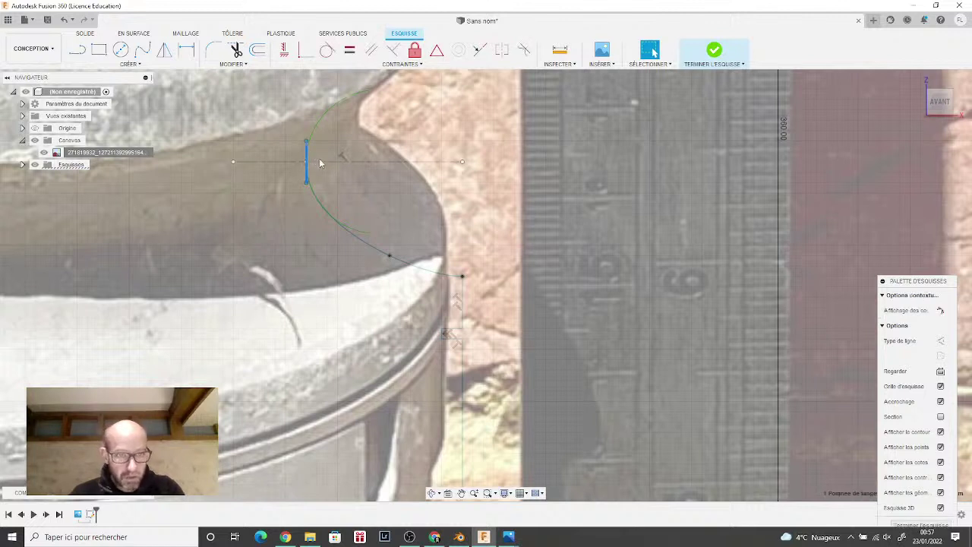
left_click(322, 162)
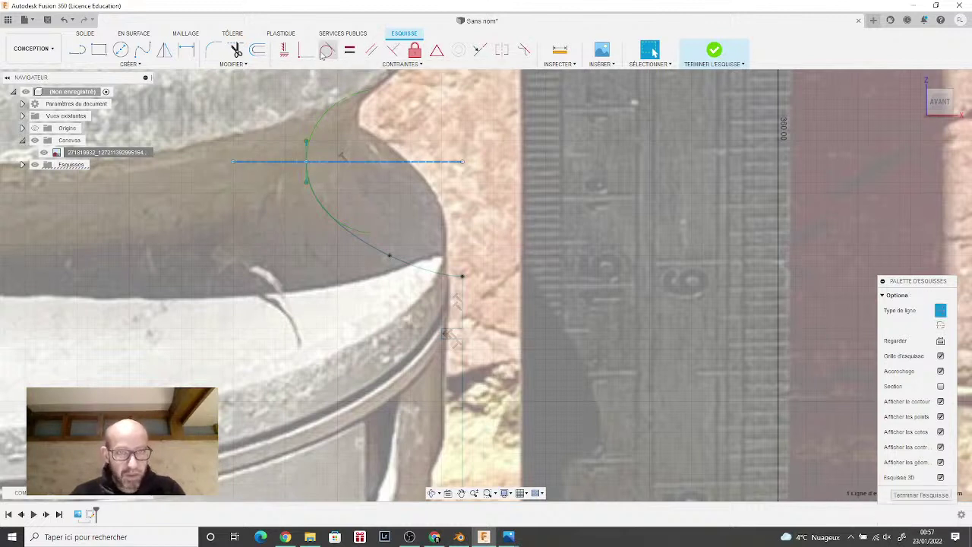
left_click(392, 50)
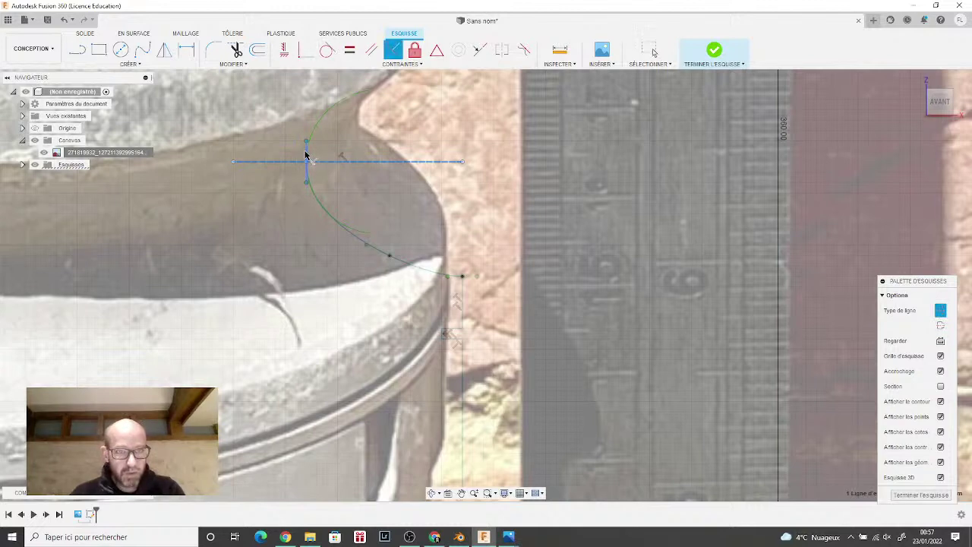
left_click(307, 157)
scroll(331, 198, "down", 2)
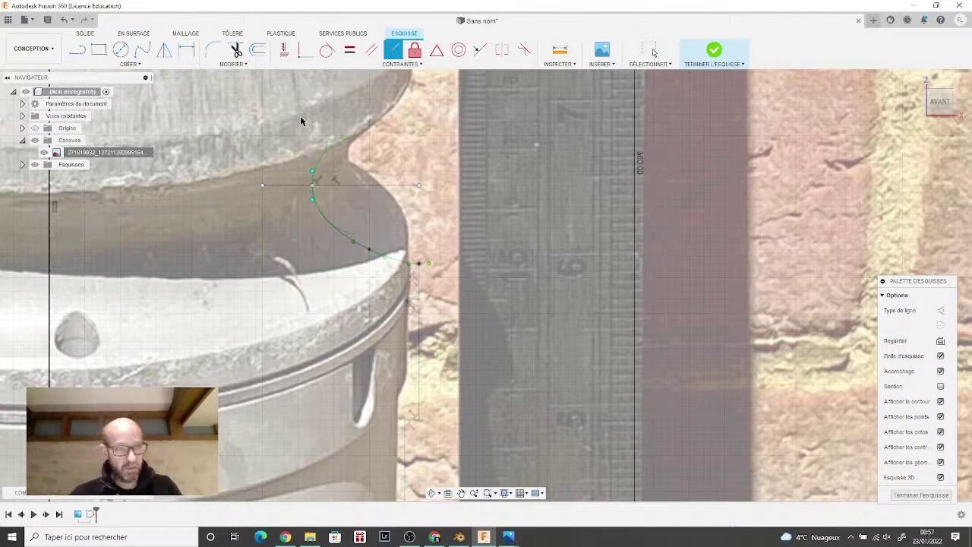
Step: Mirror the lower groove spline about the horizontal construction line
left_click(164, 50)
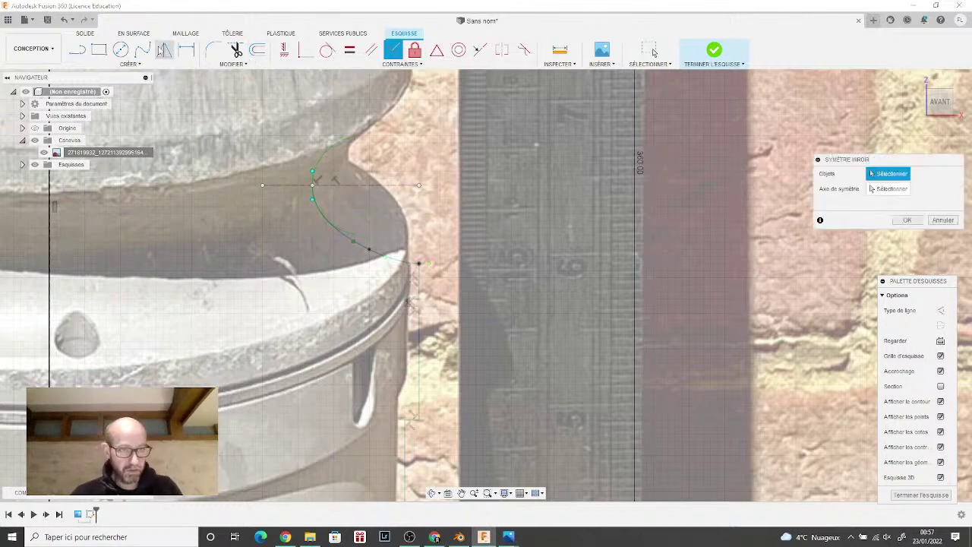
left_click(339, 225)
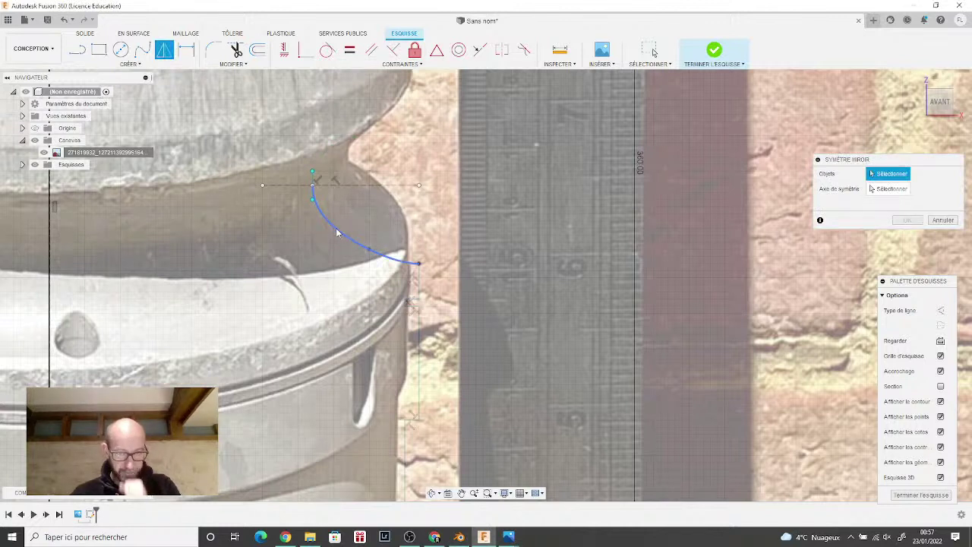
left_click(902, 192)
left_click(404, 187)
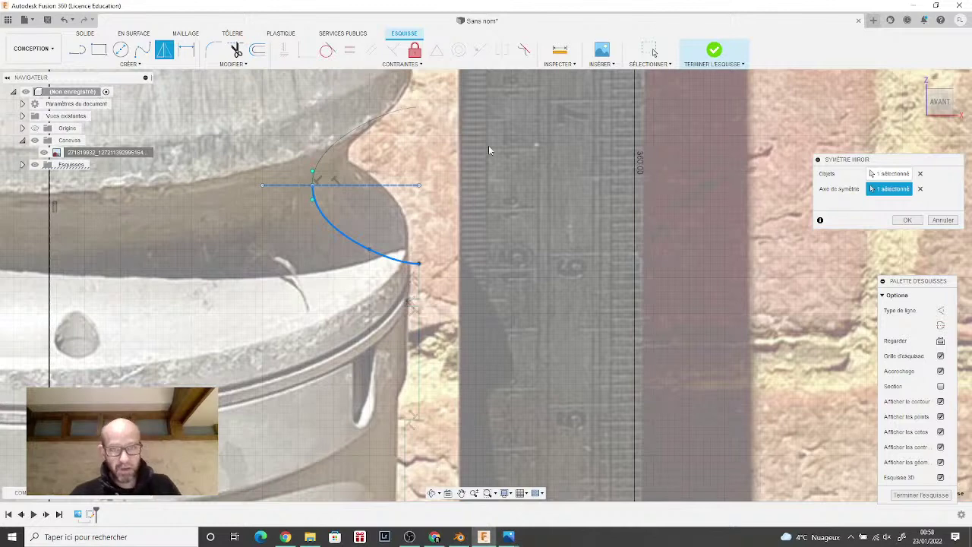
left_click(907, 219)
Step: Draw a short vertical line upward from the upper end of the mirrored groove spline
middle_click_drag(467, 158, 469, 266)
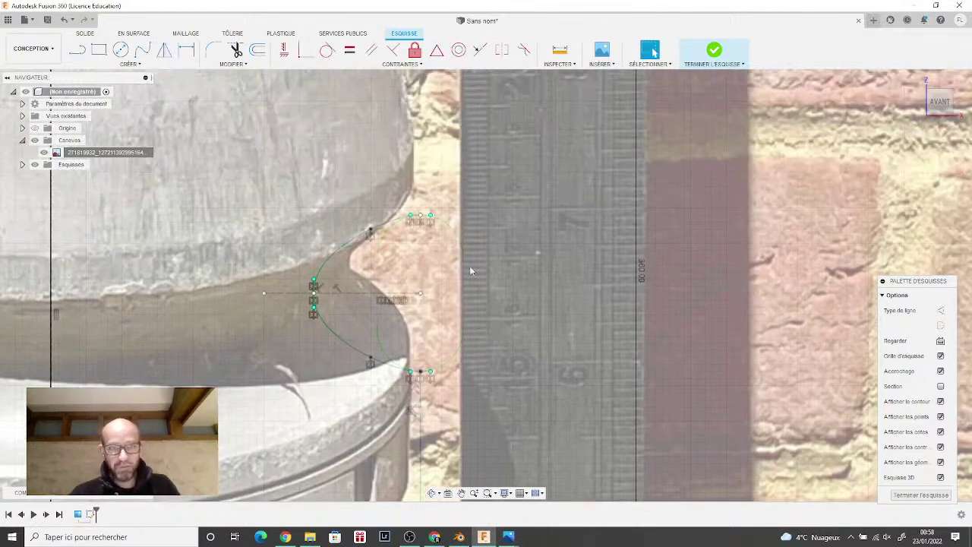
key("l")
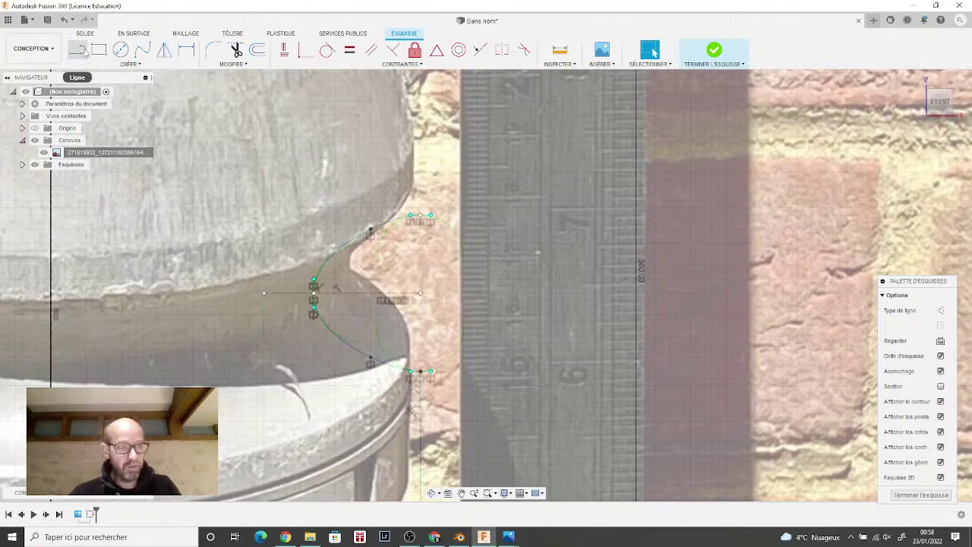
left_click(420, 216)
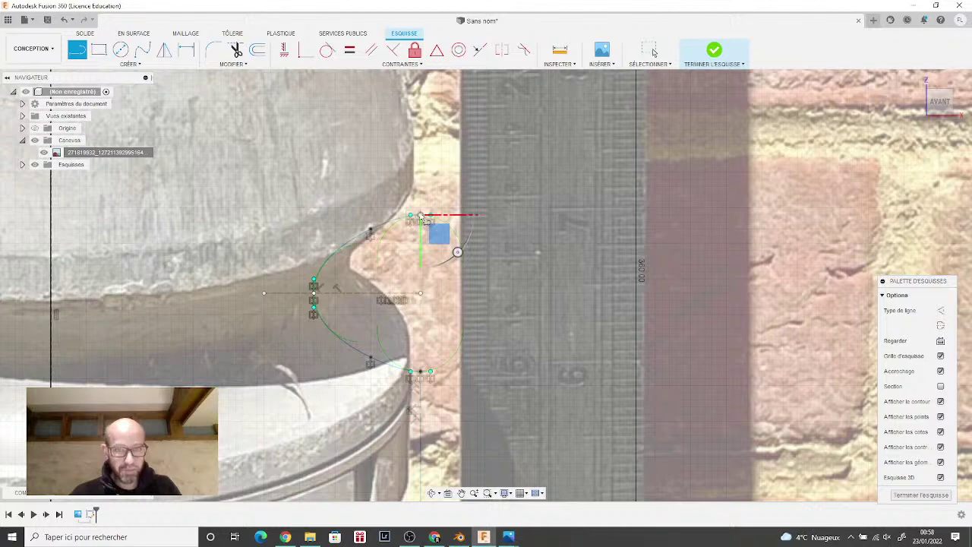
left_click(419, 156)
scroll(410, 191, "down", 5)
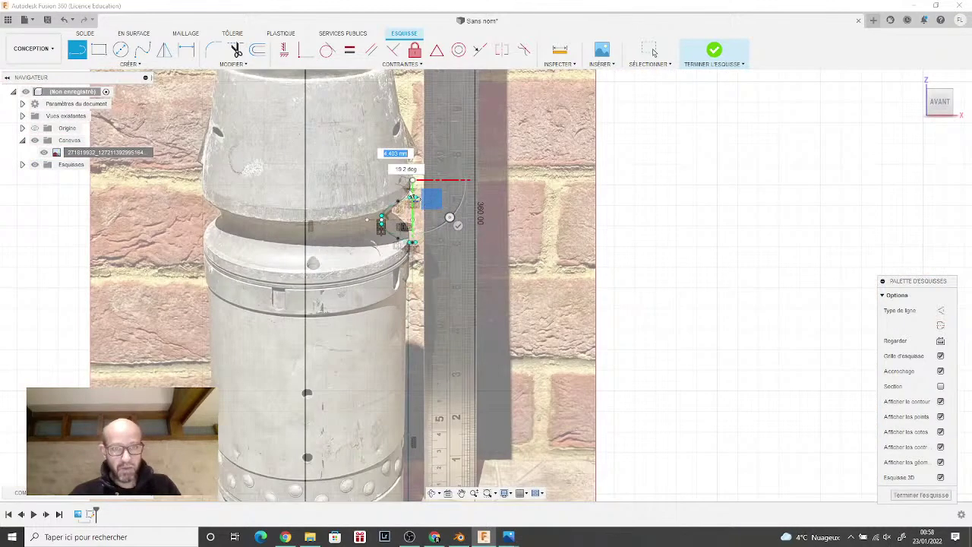
middle_click_drag(410, 196, 392, 327)
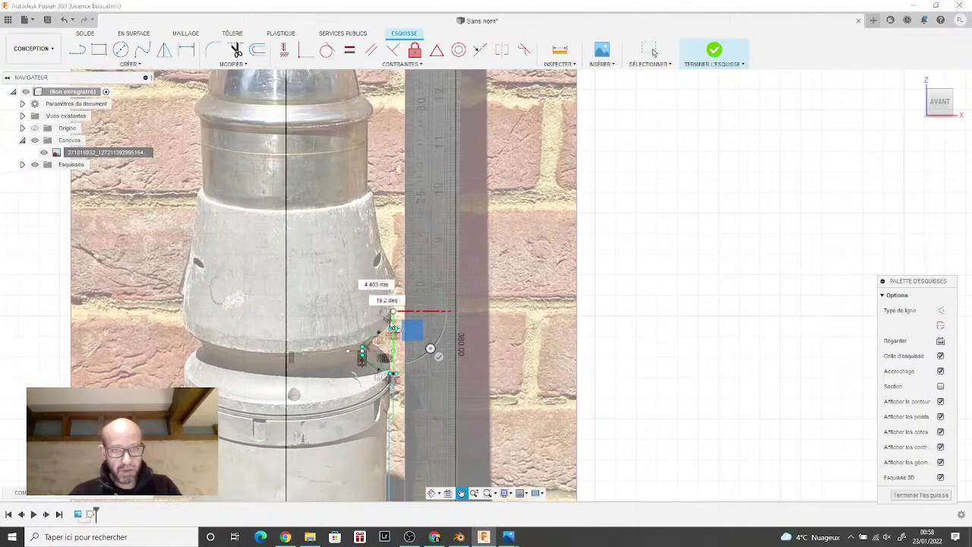
Step: Continue the profile with a sloped line along the cone to its upper edge and a segment about 2.5 mm inward to the metal cylinder
left_click(376, 195)
scroll(375, 199, "up", 6)
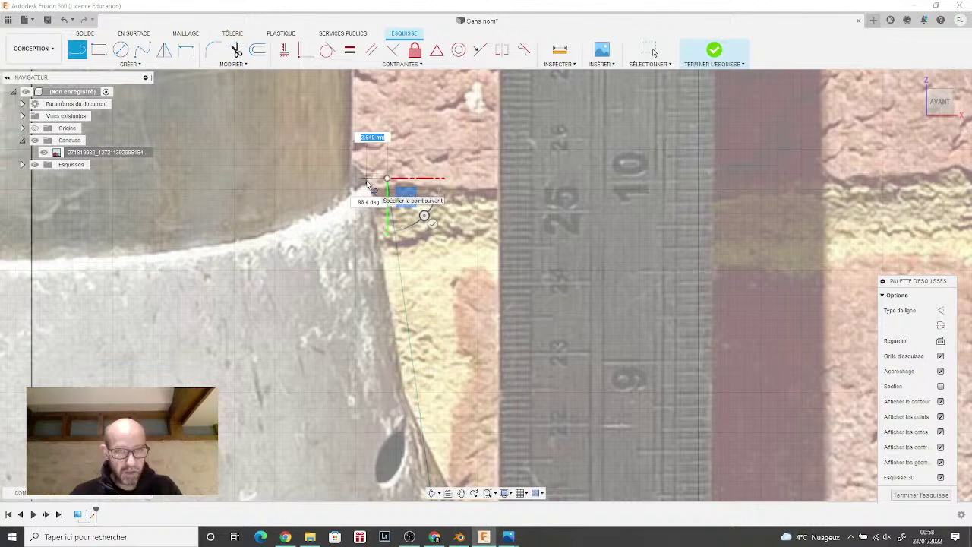
left_click(366, 182)
scroll(364, 183, "down", 3)
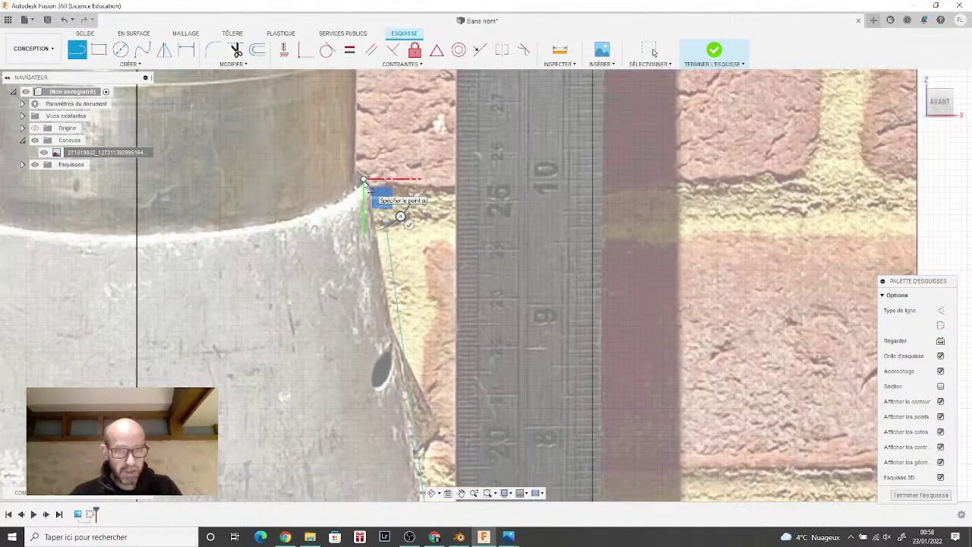
Step: Draw a vertical line along the metal cylinder's edge up to the underside of the ring and end the line chain
scroll(363, 182, "down", 3)
mouse_move(373, 191)
middle_mouse_down()
mouse_move(379, 271)
mouse_move(359, 340)
middle_mouse_up()
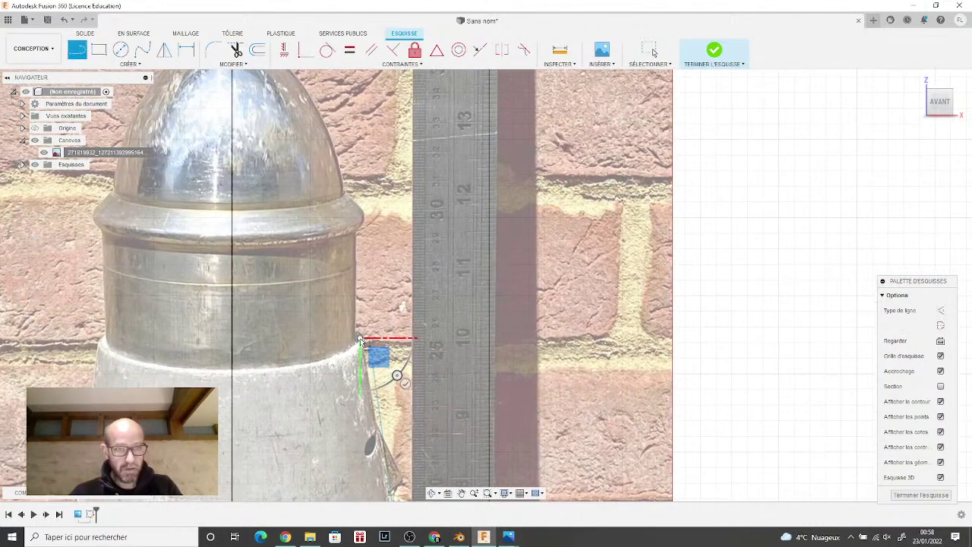
left_click(362, 237)
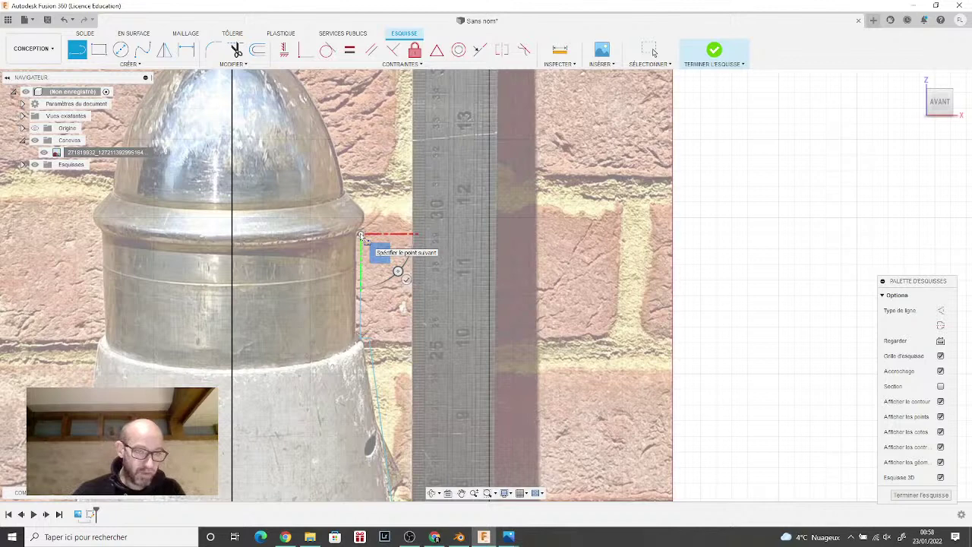
scroll(361, 237, "down", 3)
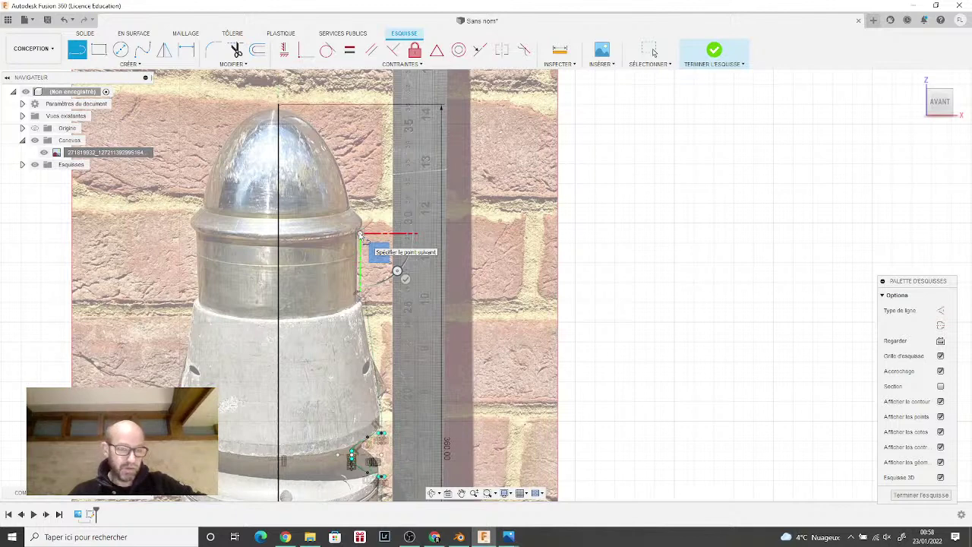
scroll(361, 236, "up", 2)
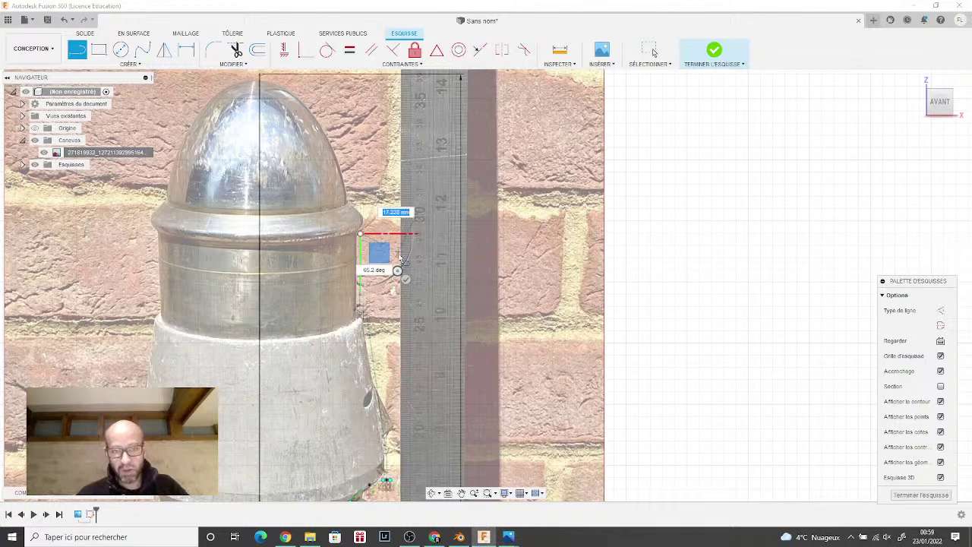
key("Escape")
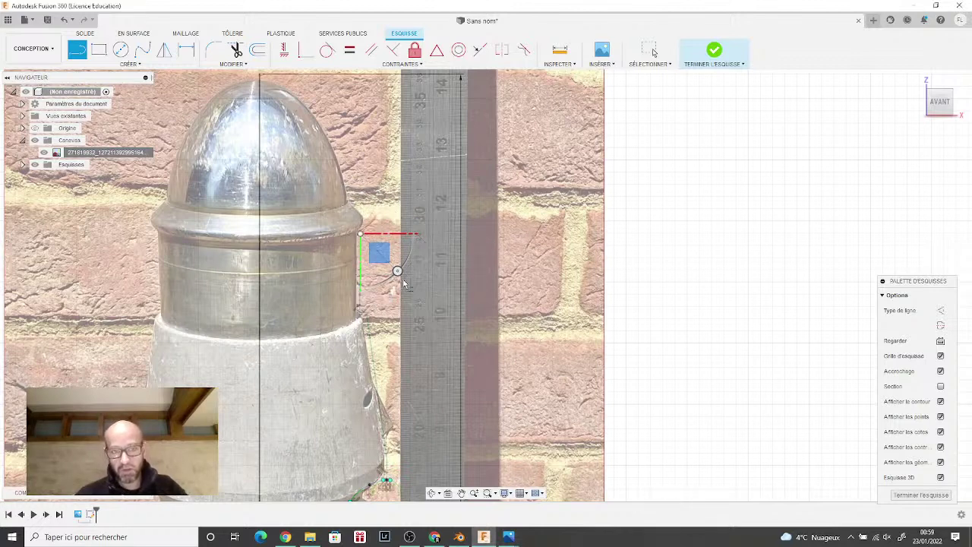
left_click(141, 50)
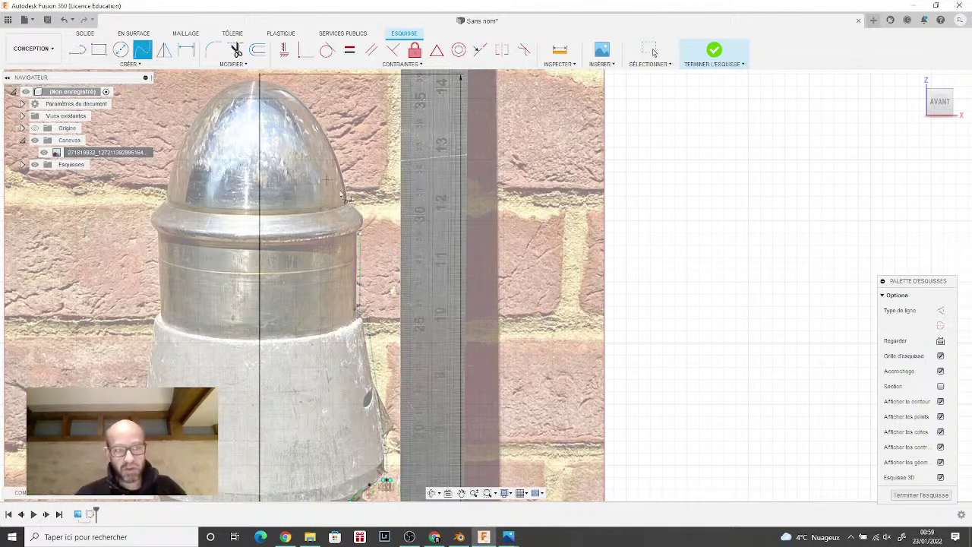
scroll(362, 291, "up", 5)
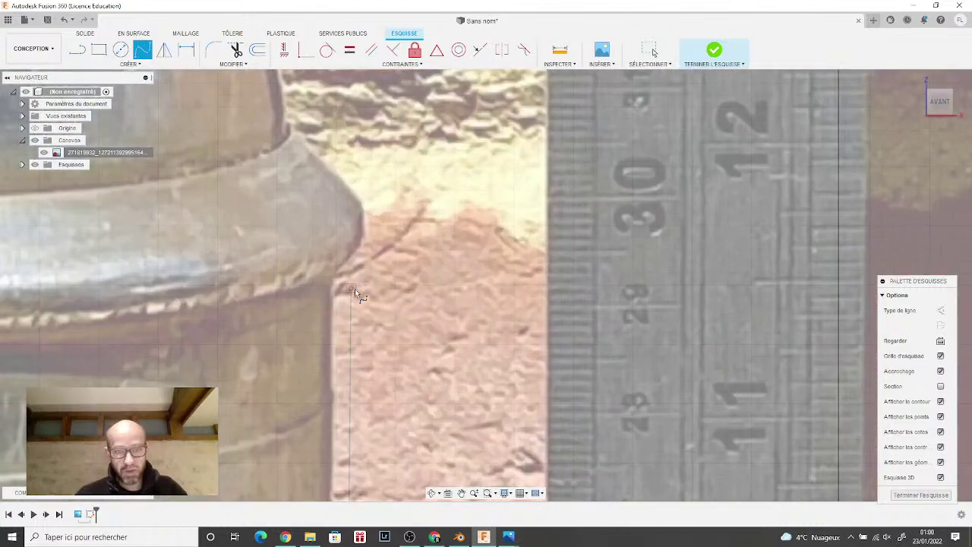
left_click(352, 289)
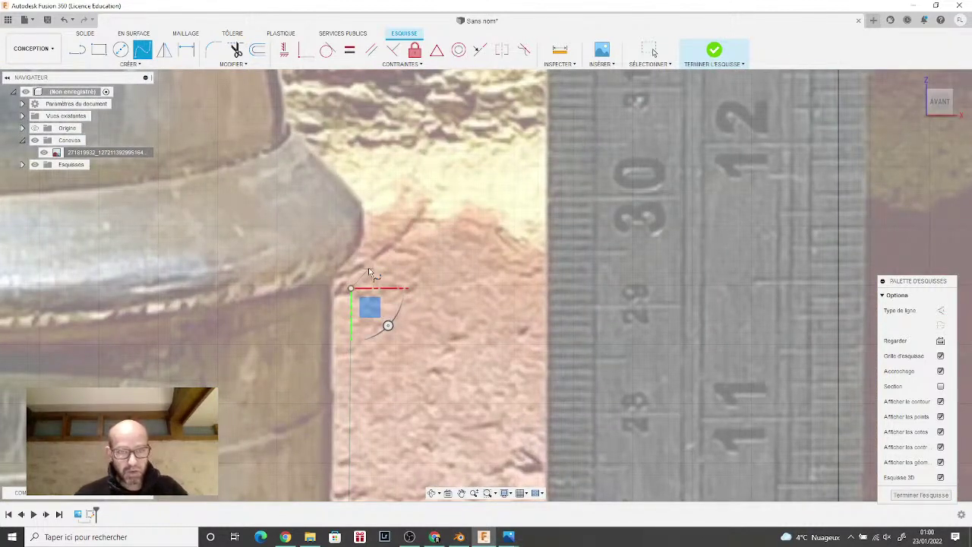
left_click(384, 237)
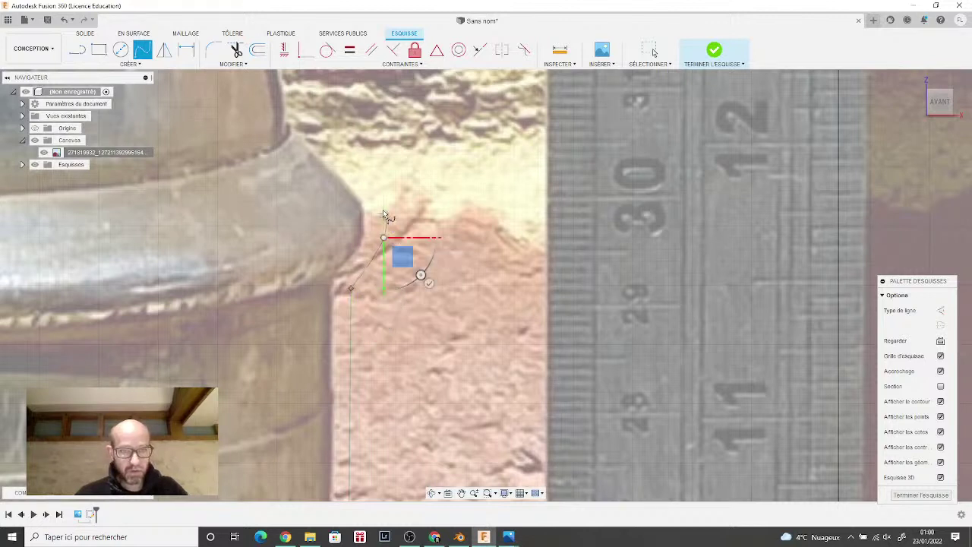
left_click(371, 203)
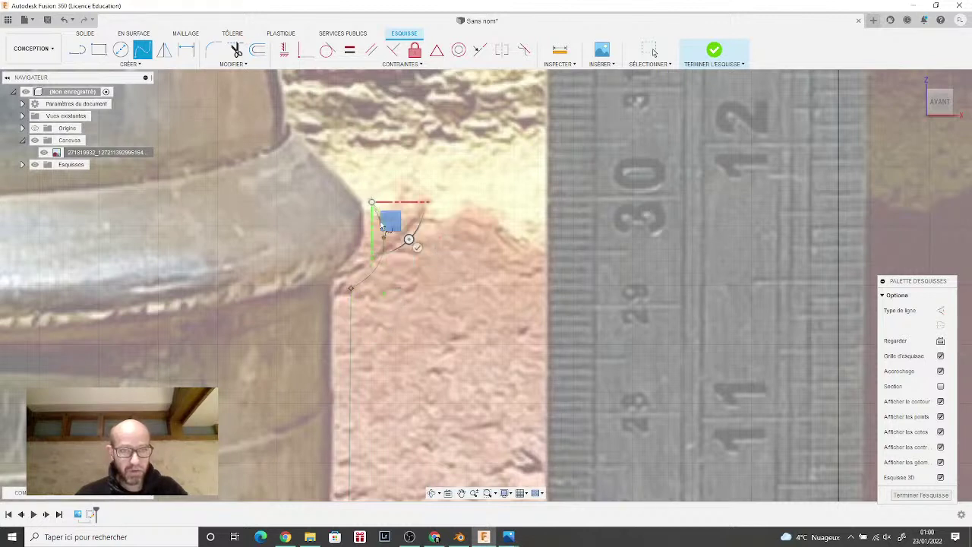
key("Escape")
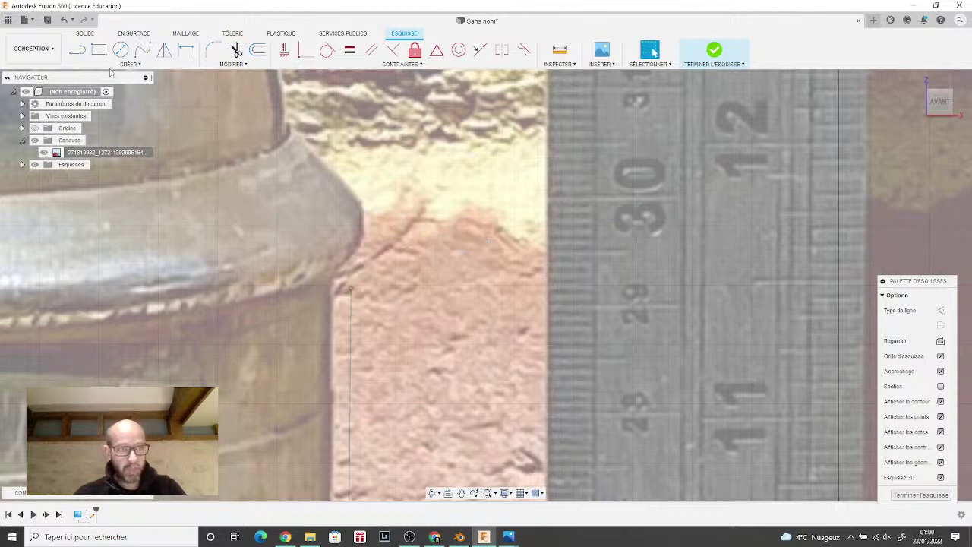
Step: Trace the ring below the dome with an outward-sloping line, a short vertical line and an inward-sloping line to the dome's base
left_click(77, 50)
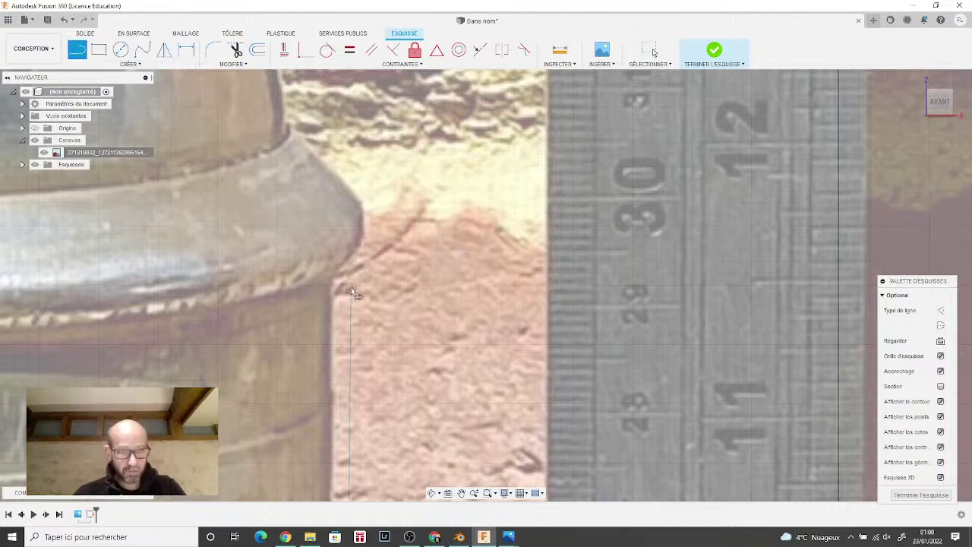
left_click(352, 292)
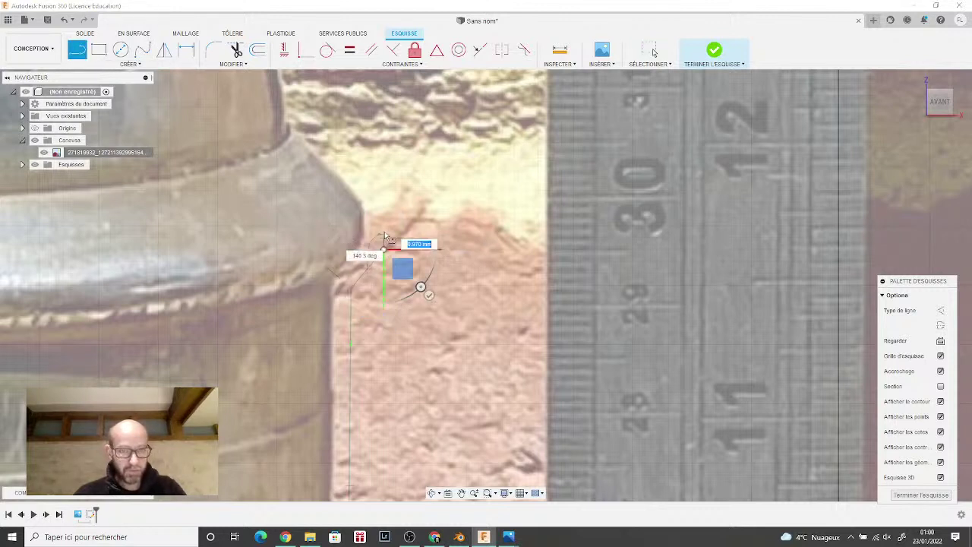
left_click(385, 213)
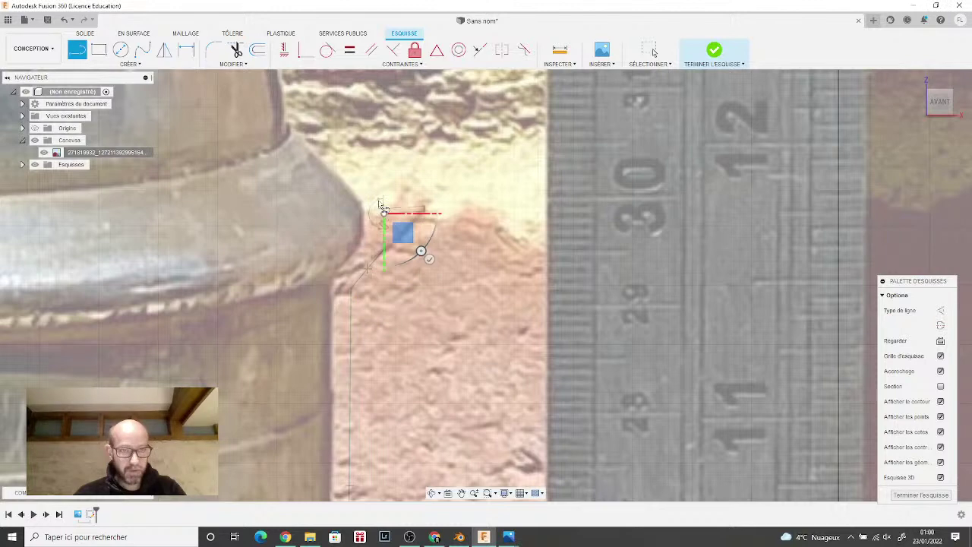
left_click(297, 126)
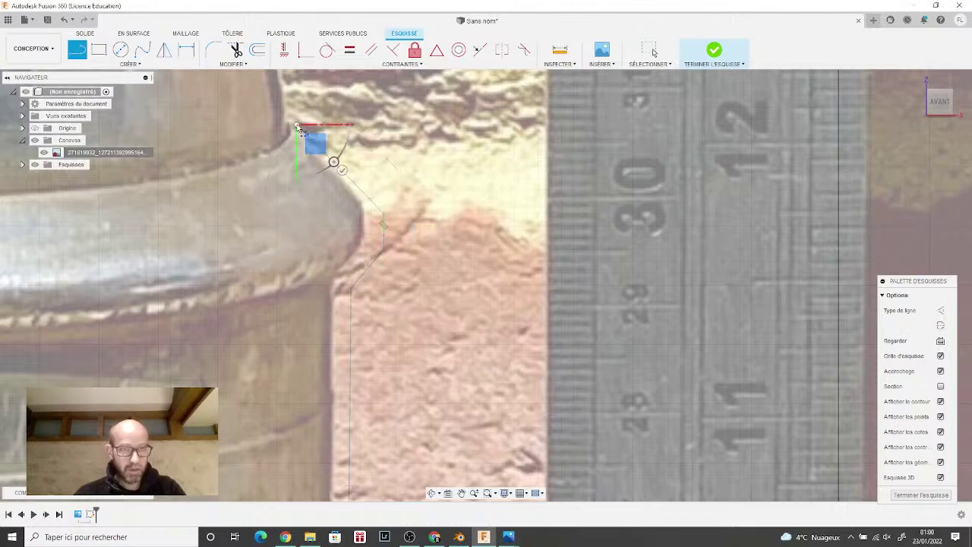
Step: Trace the dome's outline with a fit-point spline from the dome's base at the ring up to the central axis
middle_click_drag(319, 143, 391, 332)
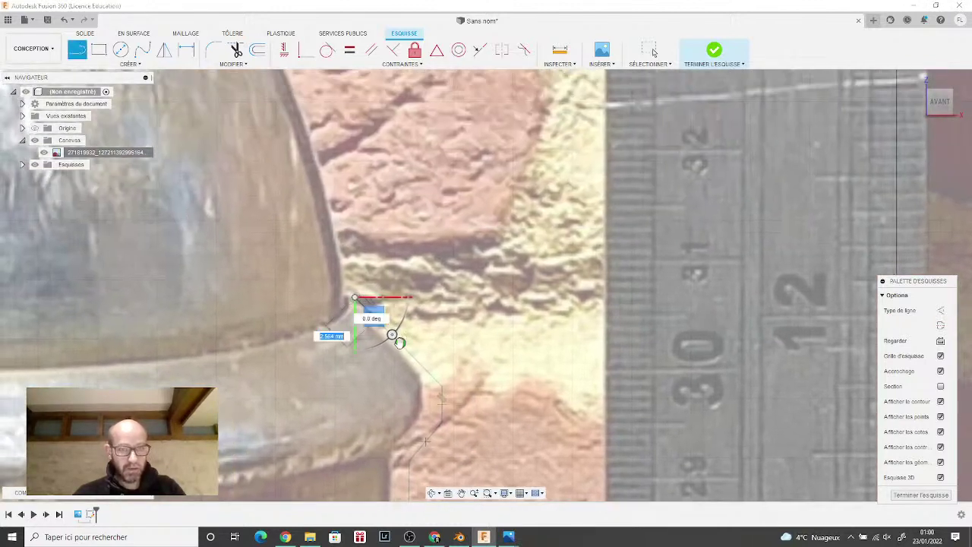
scroll(351, 365, "down", 3)
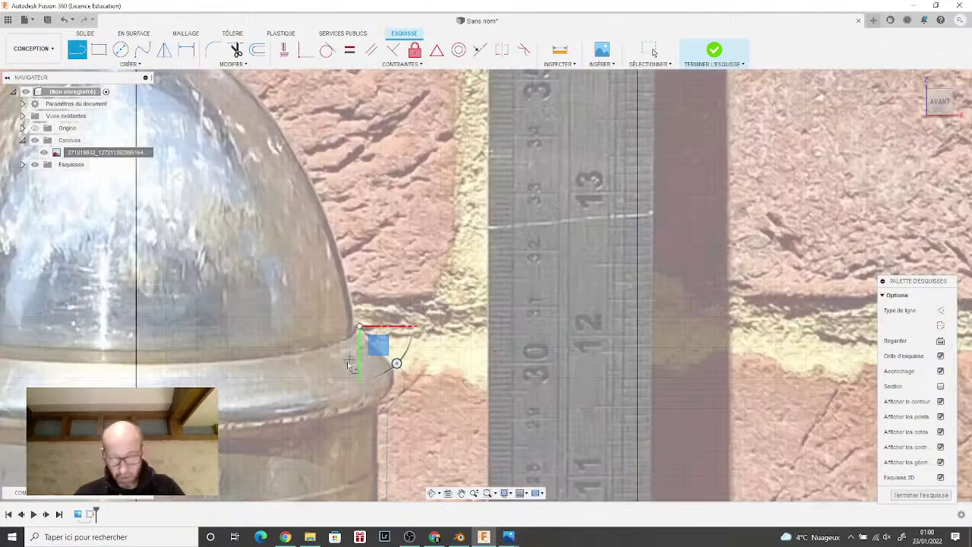
middle_click_drag(351, 364, 428, 449)
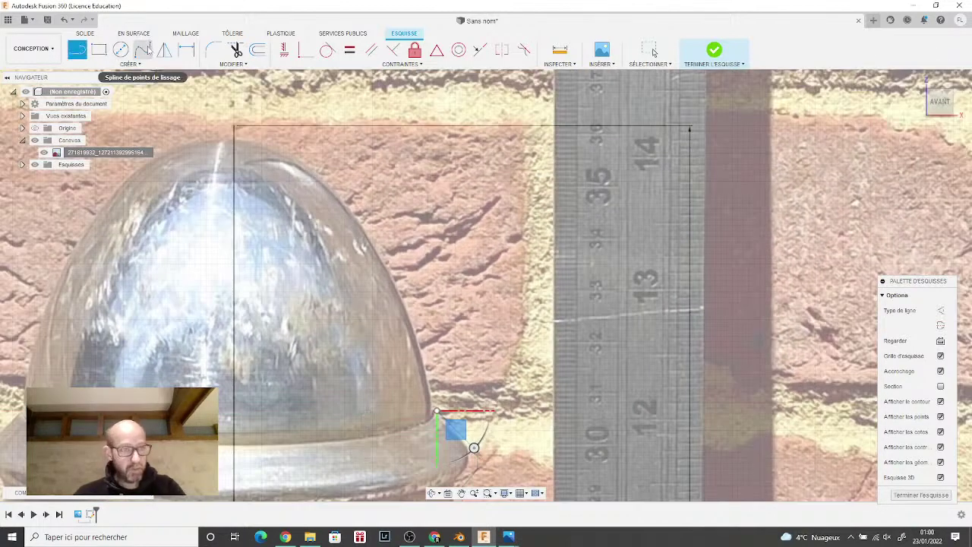
left_click(145, 49)
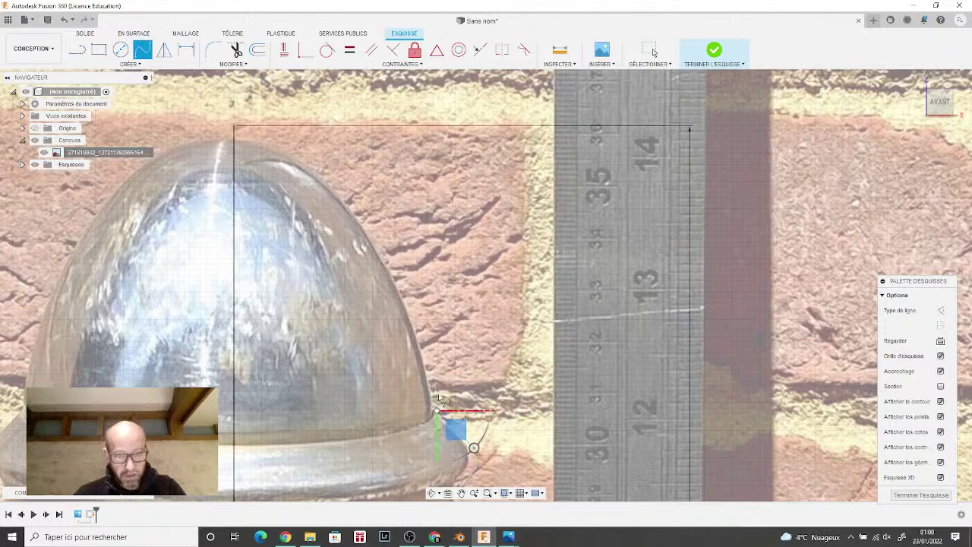
left_click(422, 341)
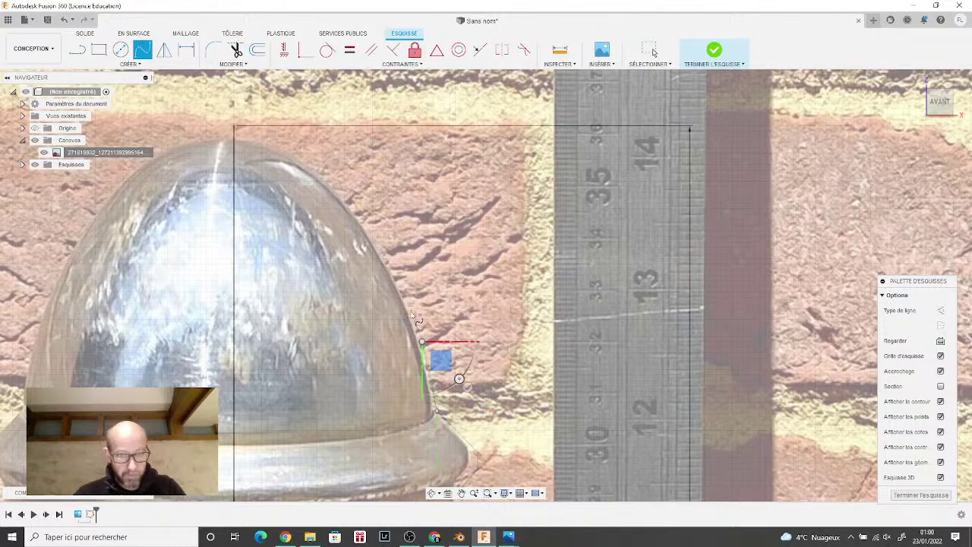
left_click(373, 237)
left_click(295, 152)
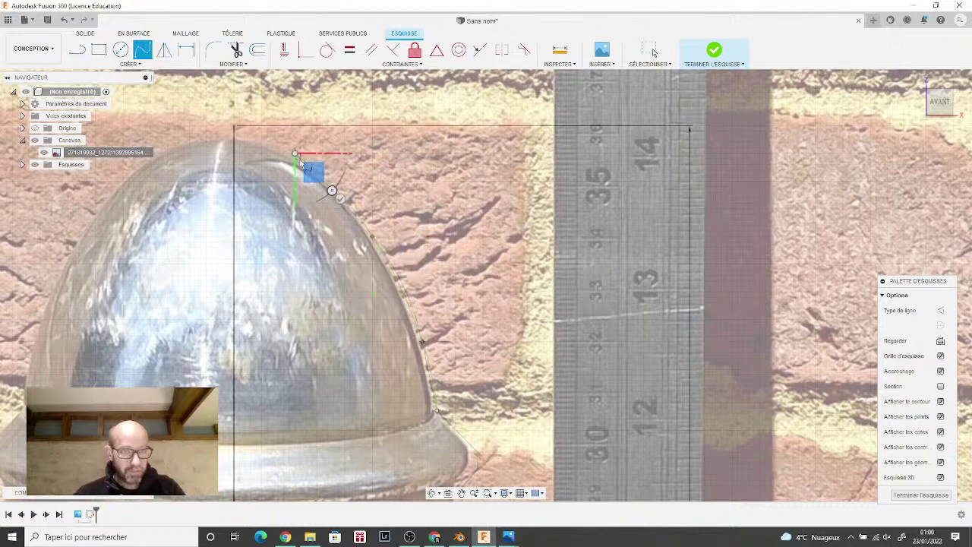
left_click(234, 137)
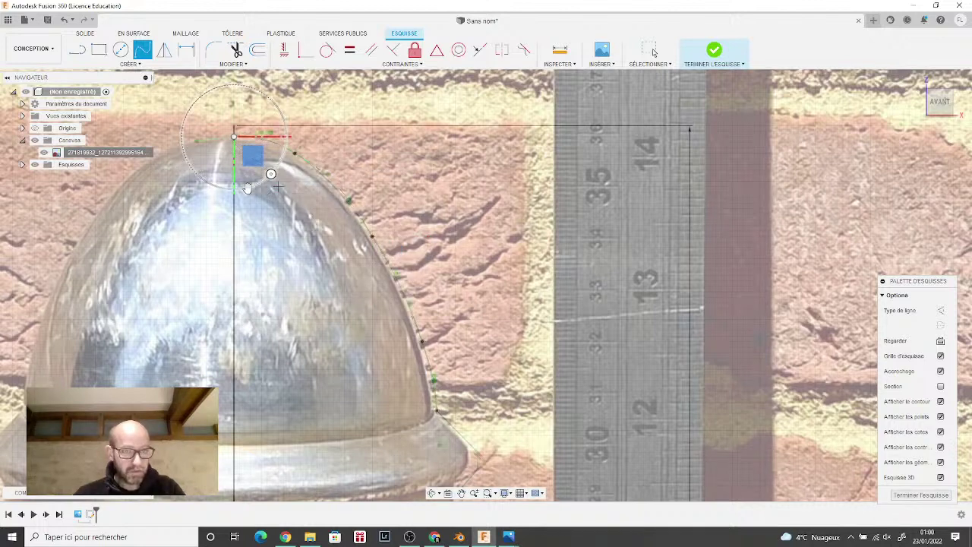
Step: Make the spline's tangent handle at the dome's tip perpendicular to the vertical central axis
scroll(248, 188, "up", 2)
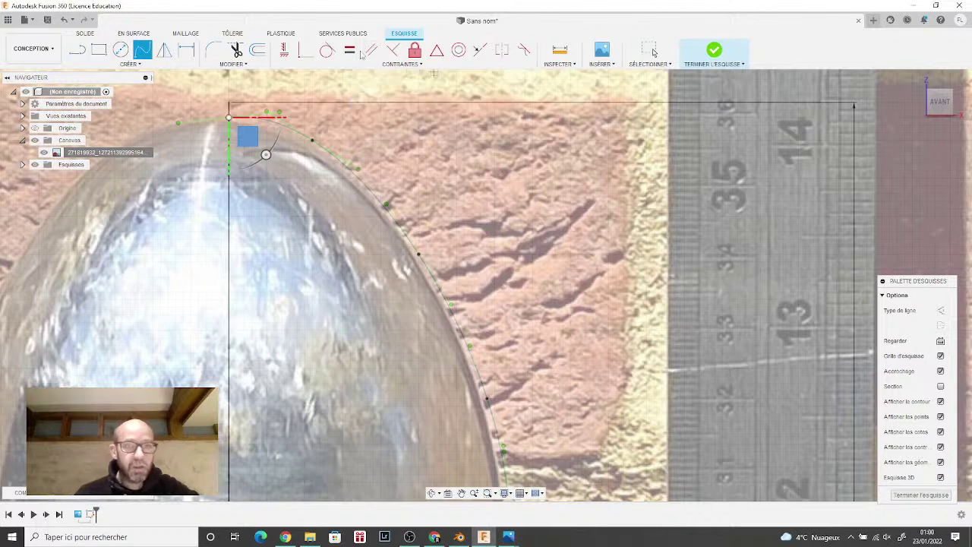
left_click(392, 49)
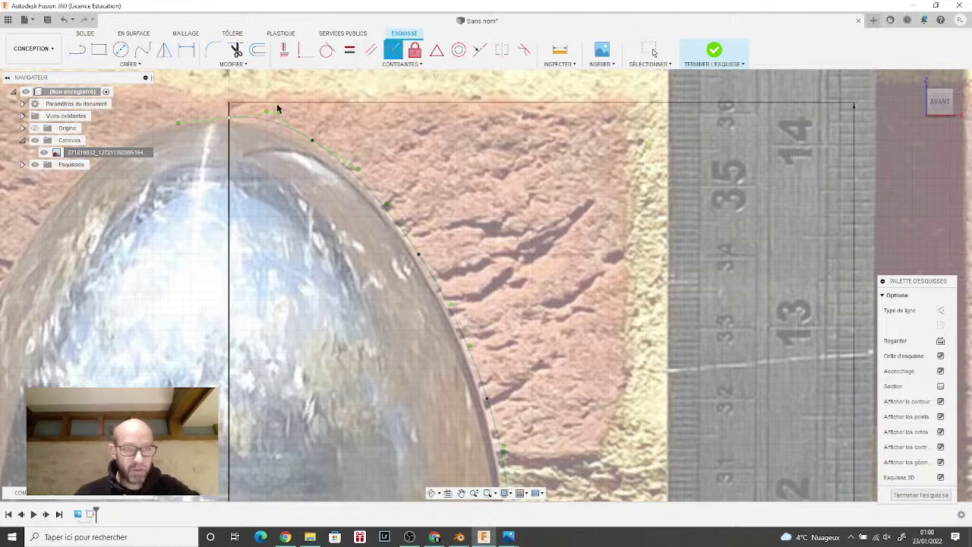
left_click(256, 118)
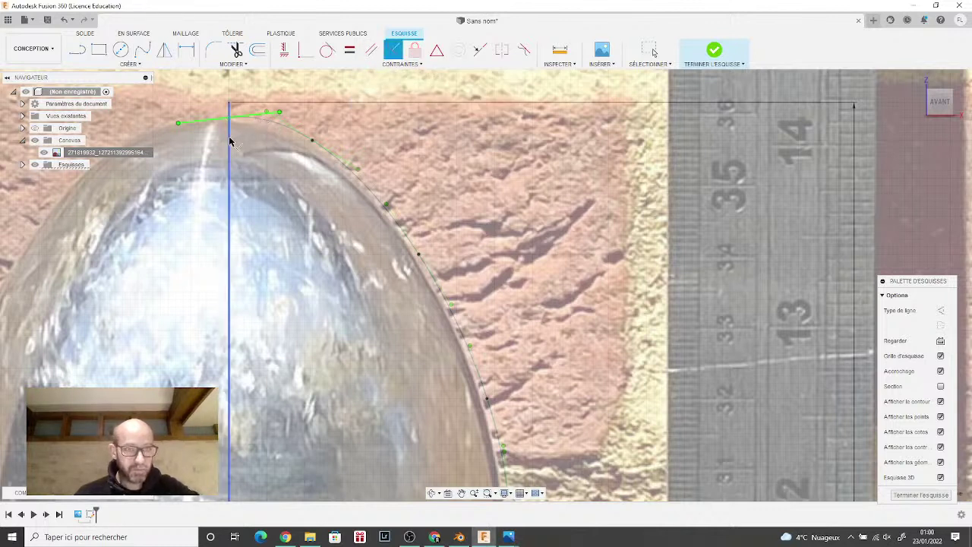
left_click(228, 143)
Step: Close the half-profile with a horizontal base line of about 50 mm between the axis and the body outline, and finish the sketch
scroll(317, 279, "down", 1)
scroll(317, 280, "down", 5)
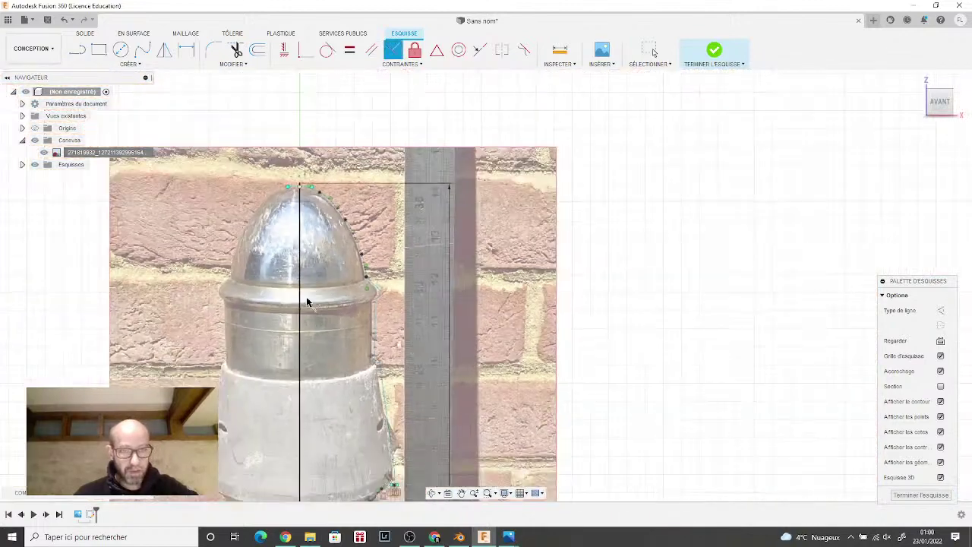
middle_click_drag(306, 296, 307, 214)
scroll(300, 291, "down", 3)
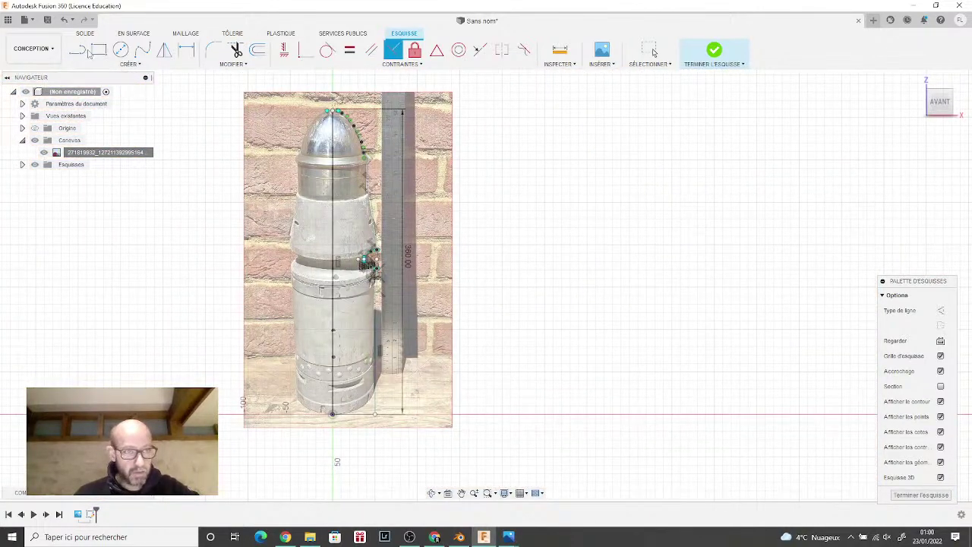
key("l")
left_click(332, 414)
scroll(364, 418, "up", 6)
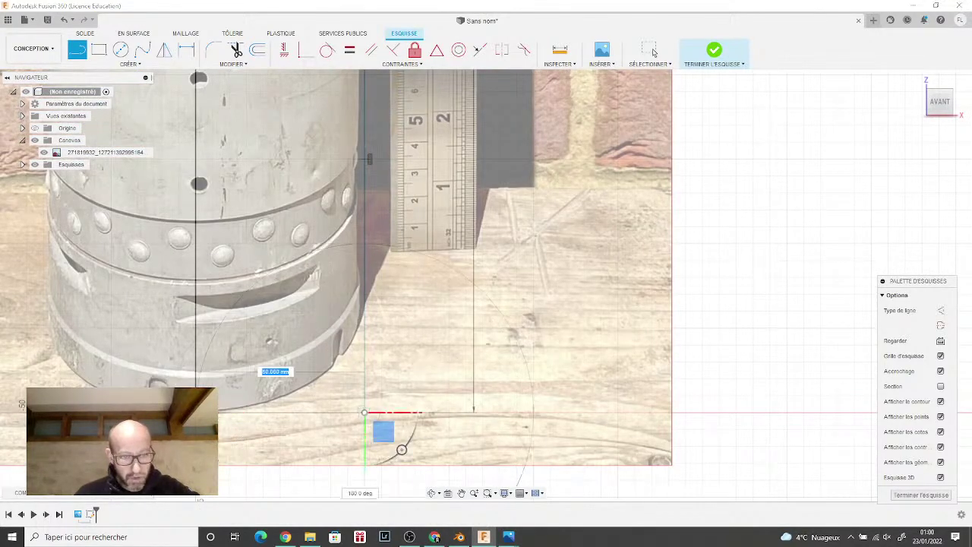
left_click(219, 412)
scroll(219, 422, "down", 5)
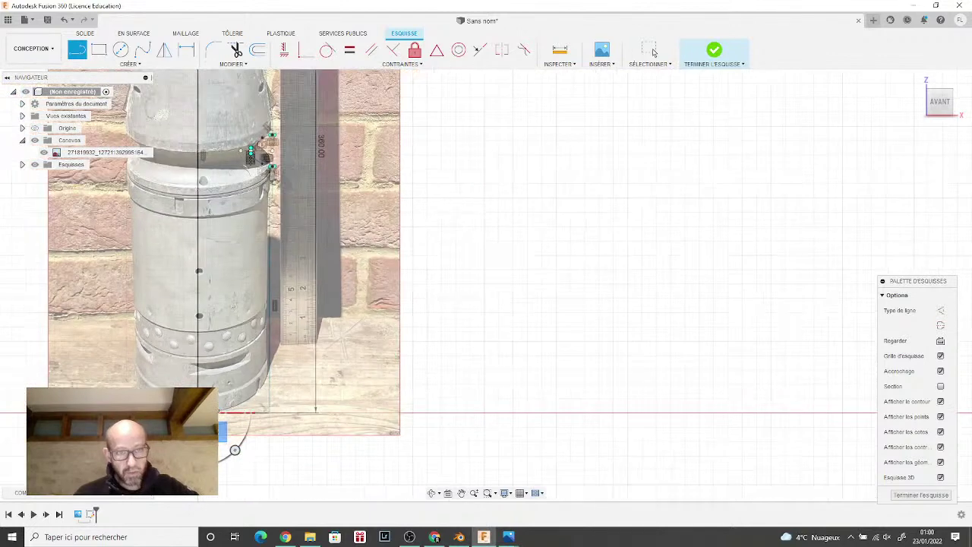
middle_click_drag(242, 149, 365, 255)
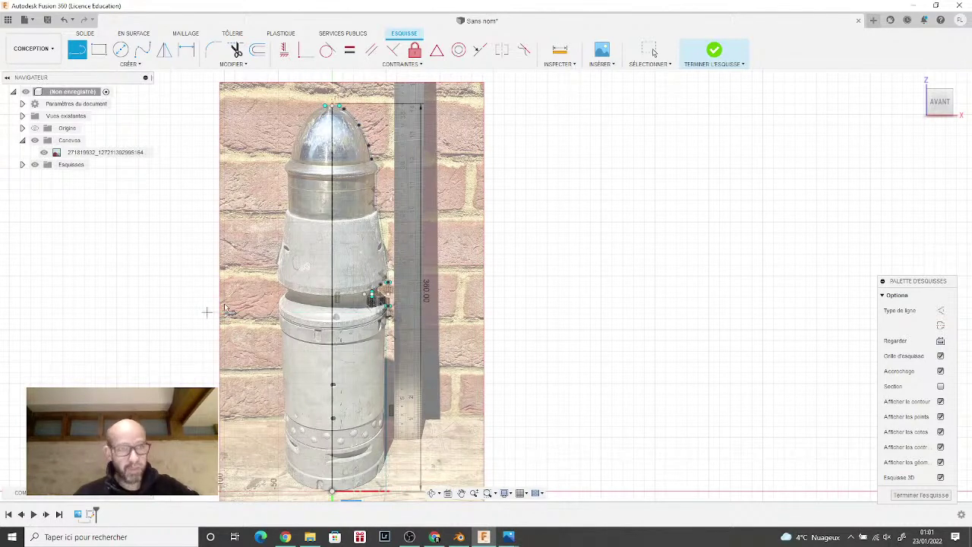
left_click(714, 52)
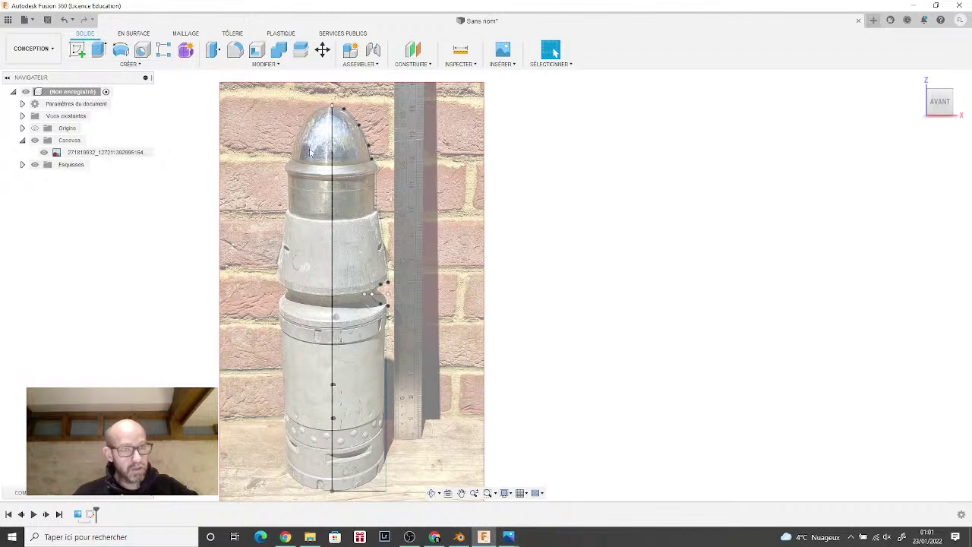
Step: Revolve the closed half-profile 360° around the central axis as a new body, hiding the reference photo
left_click(176, 65)
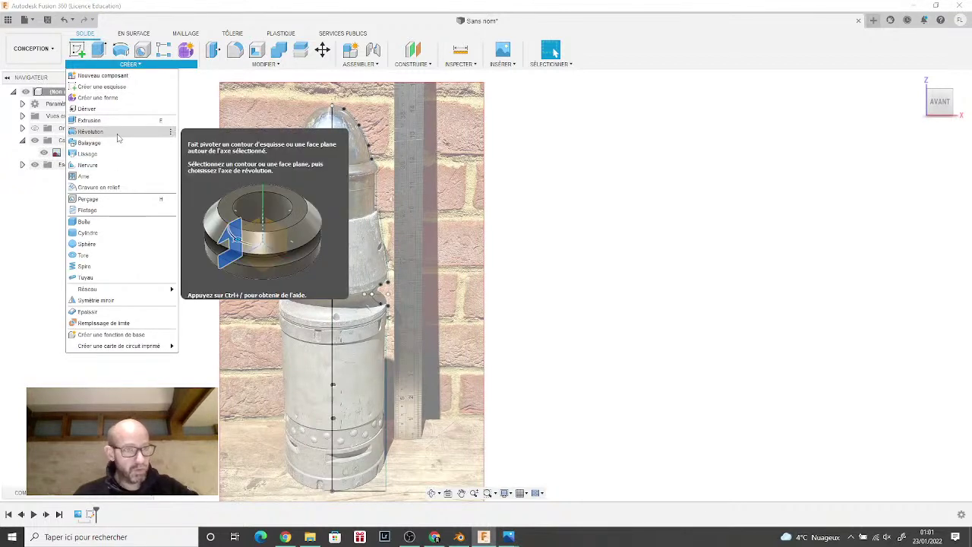
left_click(118, 134)
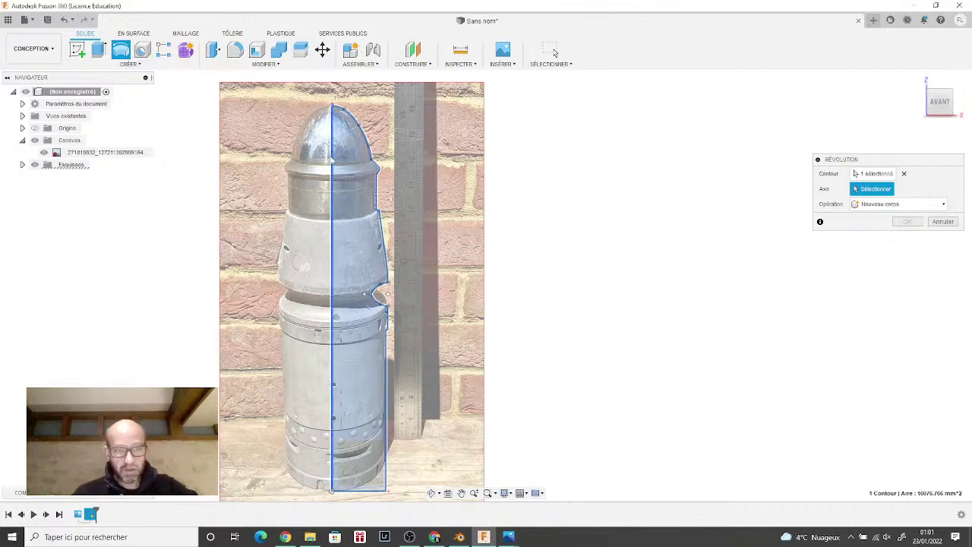
left_click(332, 155)
scroll(416, 237, "up", 3)
scroll(417, 236, "down", 5)
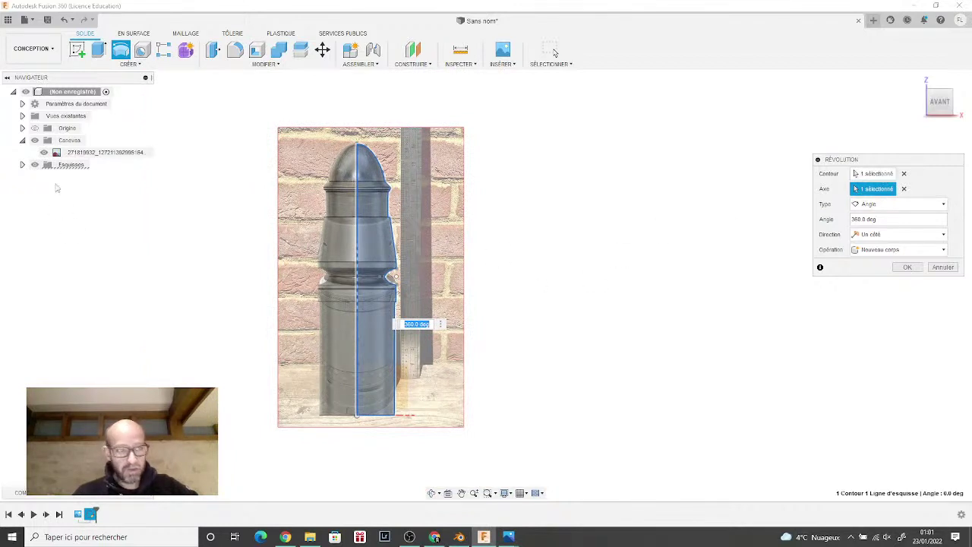
left_click(34, 140)
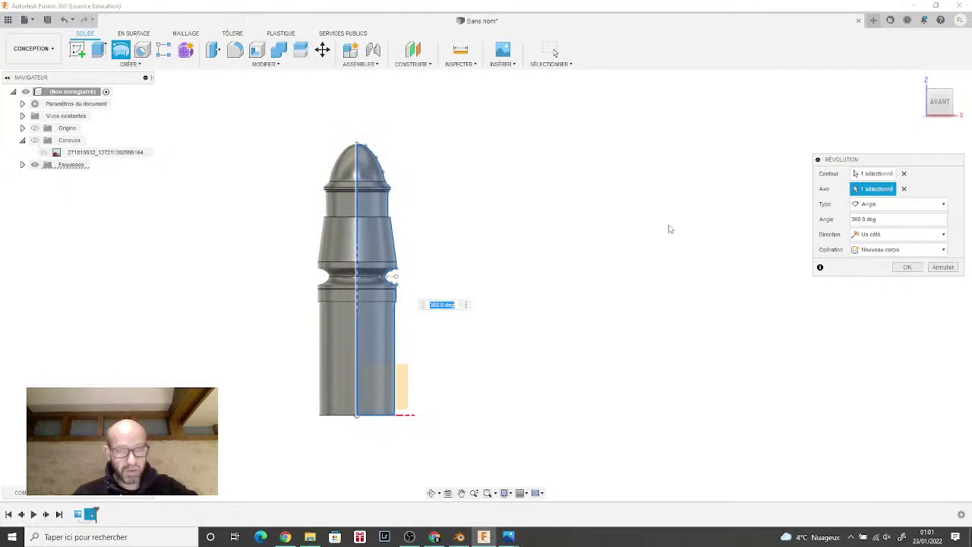
left_click_drag(941, 99, 939, 104)
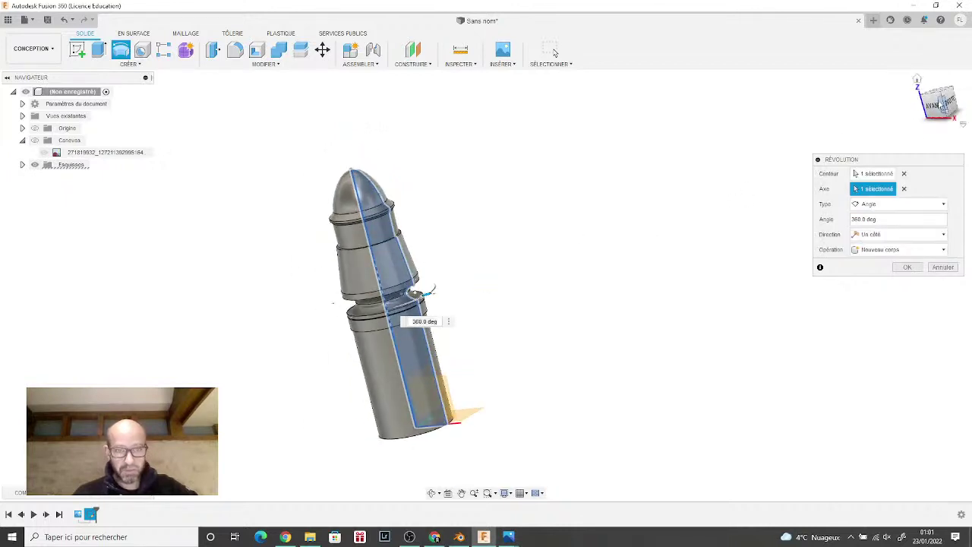
left_click(908, 267)
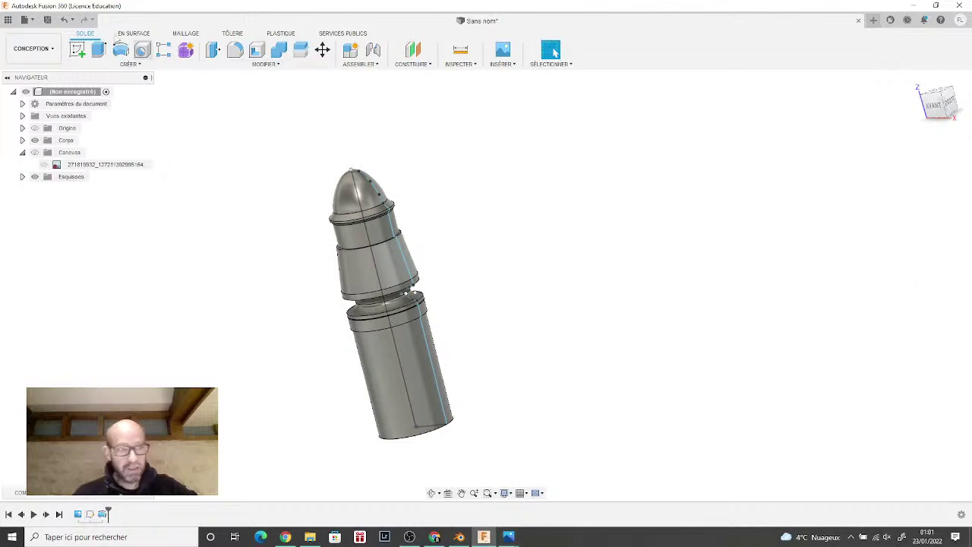
Step: Cancel the repeated Revolve command and undo the revolved body
left_click(102, 64)
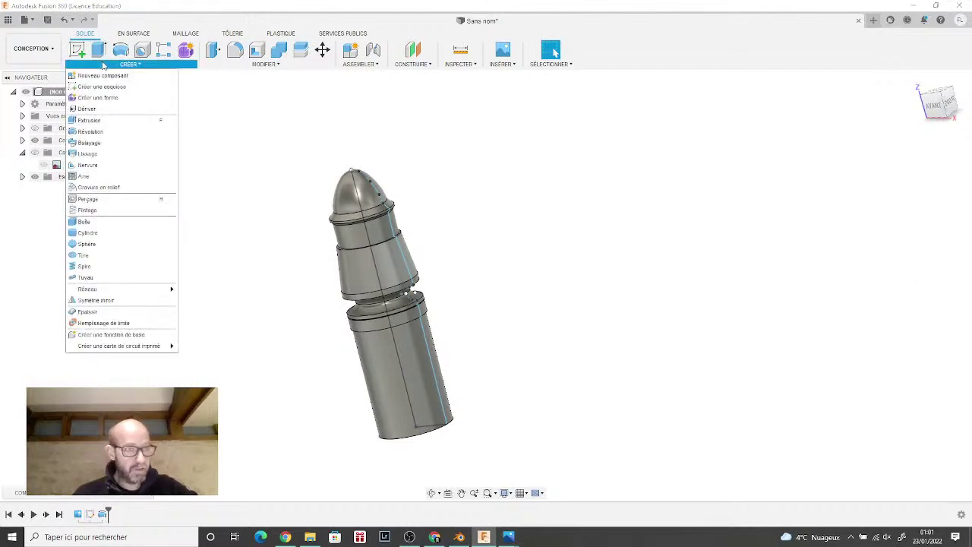
left_click(110, 135)
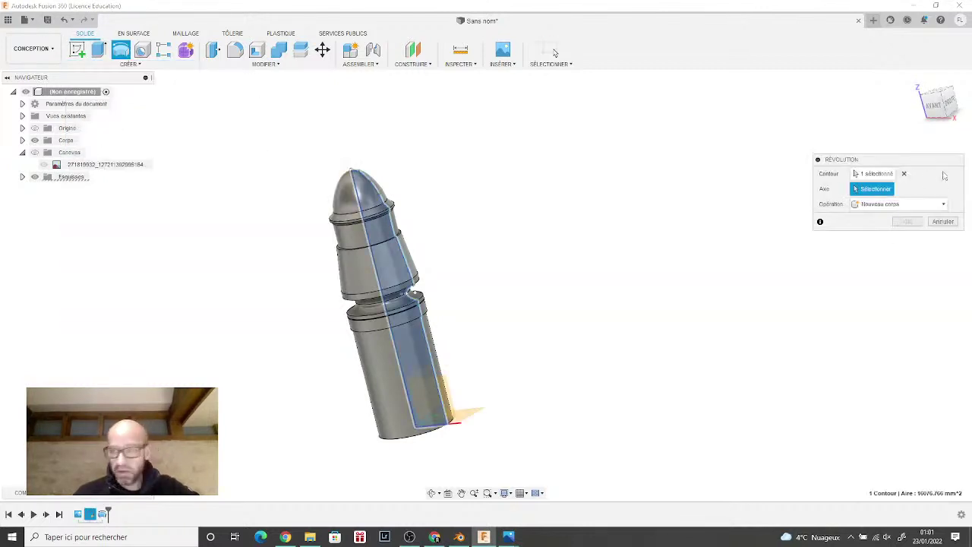
left_click(942, 222)
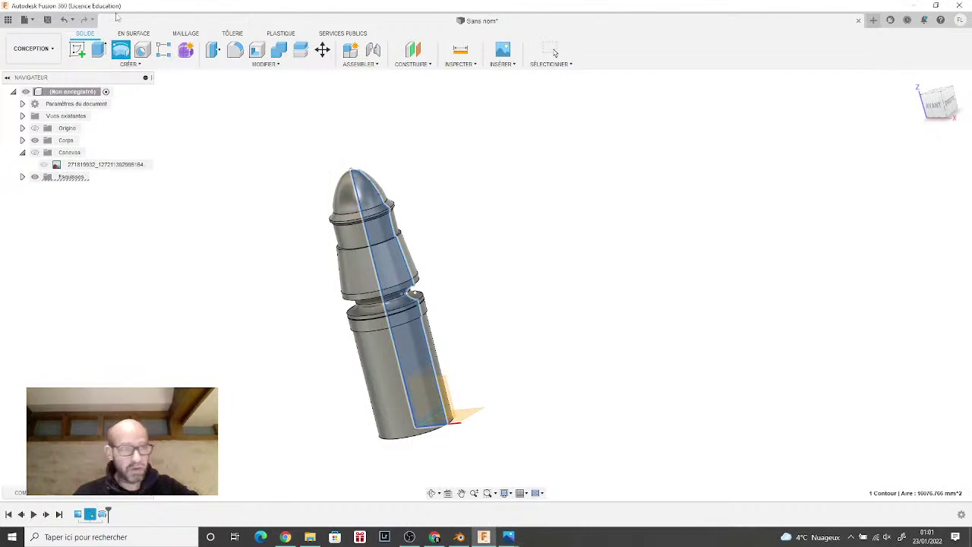
left_click(64, 21)
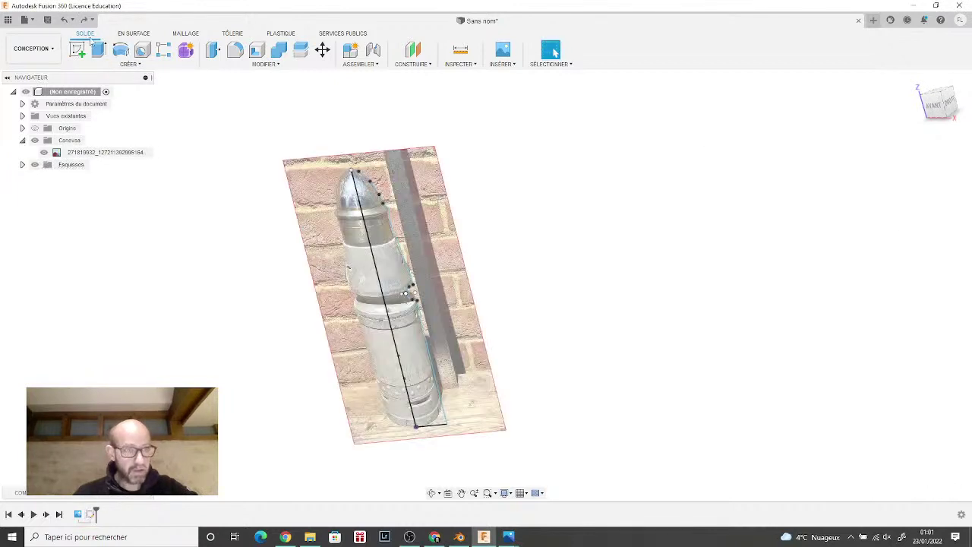
Step: Hide the reference photo and set up a Revolve of the closed half-profile around its vertical central axis line
left_click(43, 152)
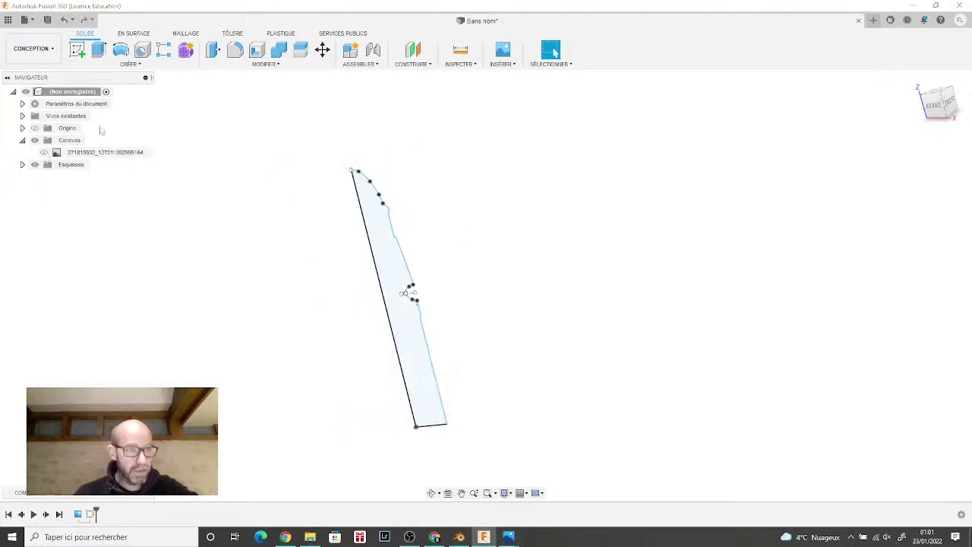
left_click(128, 64)
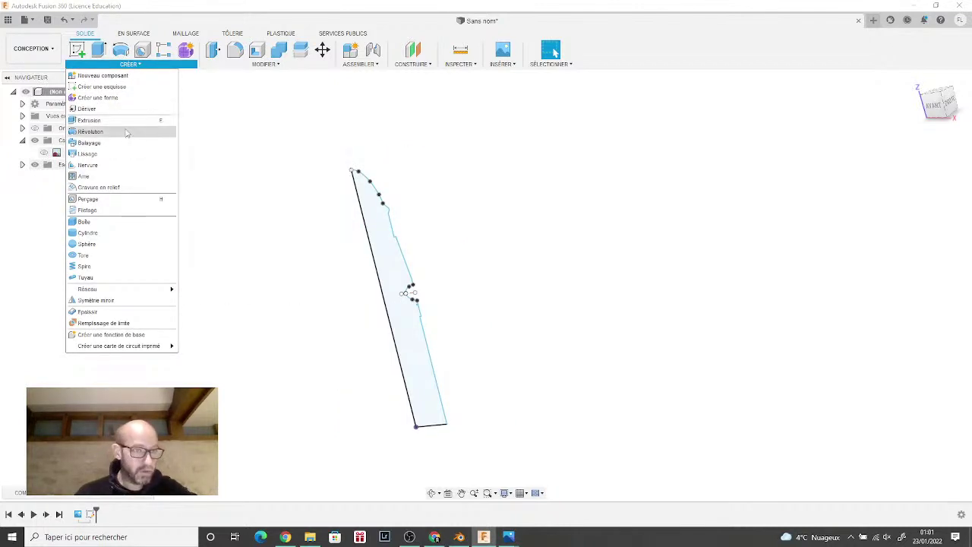
left_click(114, 131)
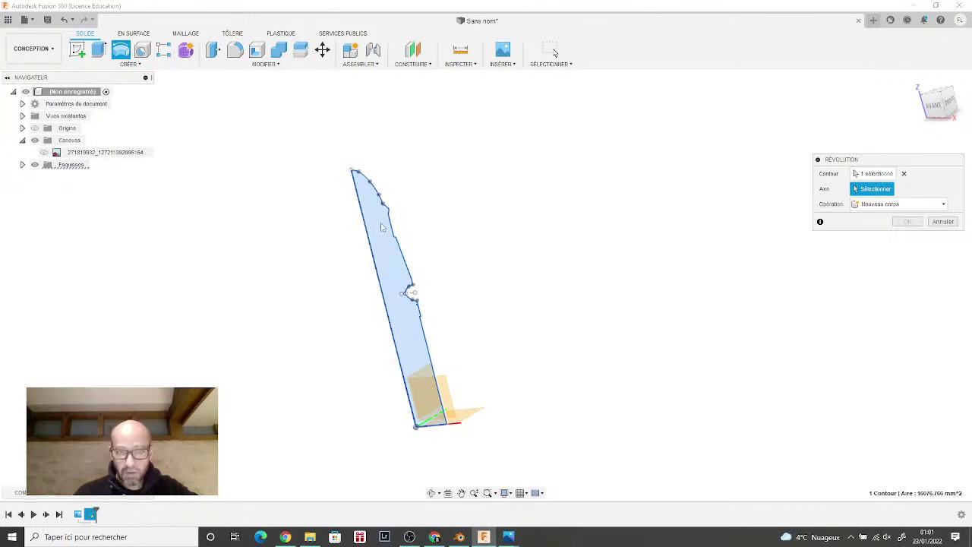
left_click_drag(937, 102, 926, 106)
left_click(869, 176)
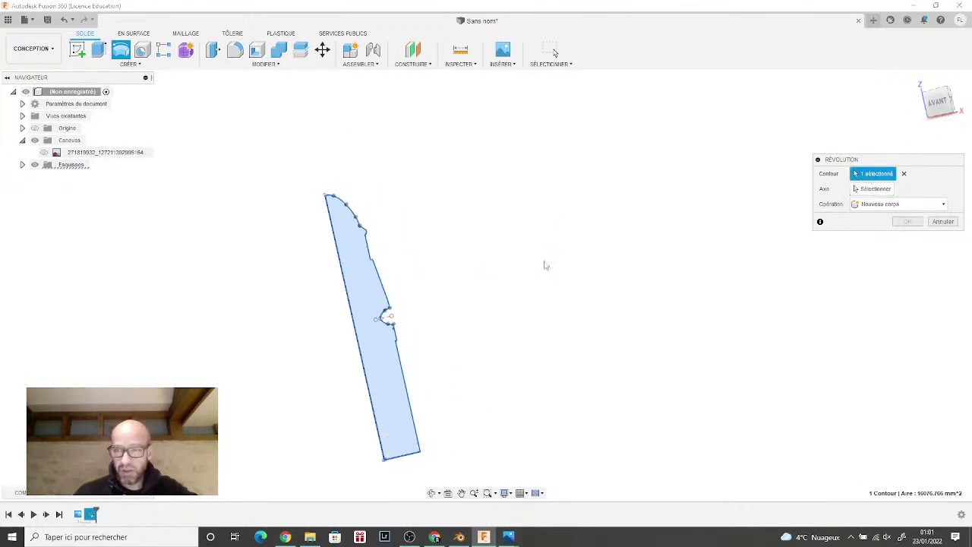
left_click(367, 318)
left_click(370, 277)
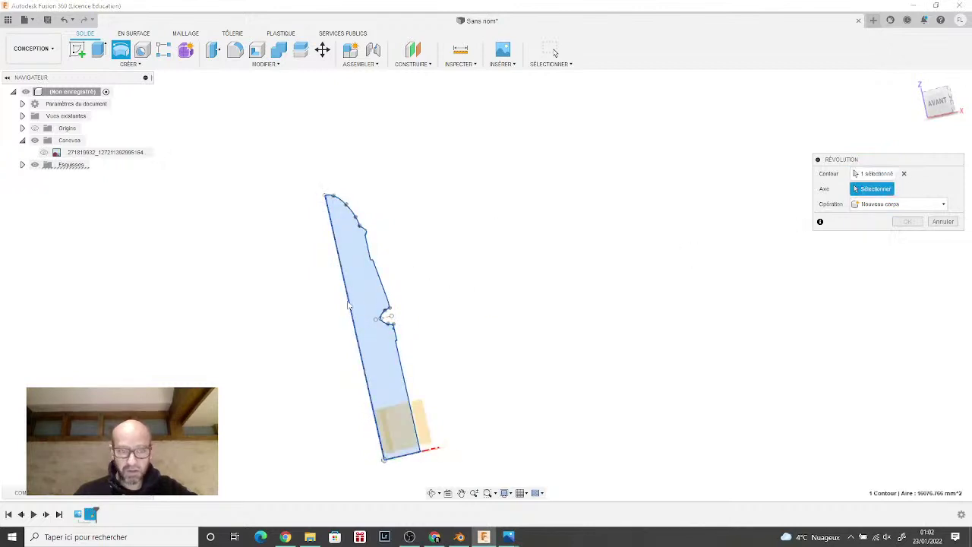
left_click(350, 304)
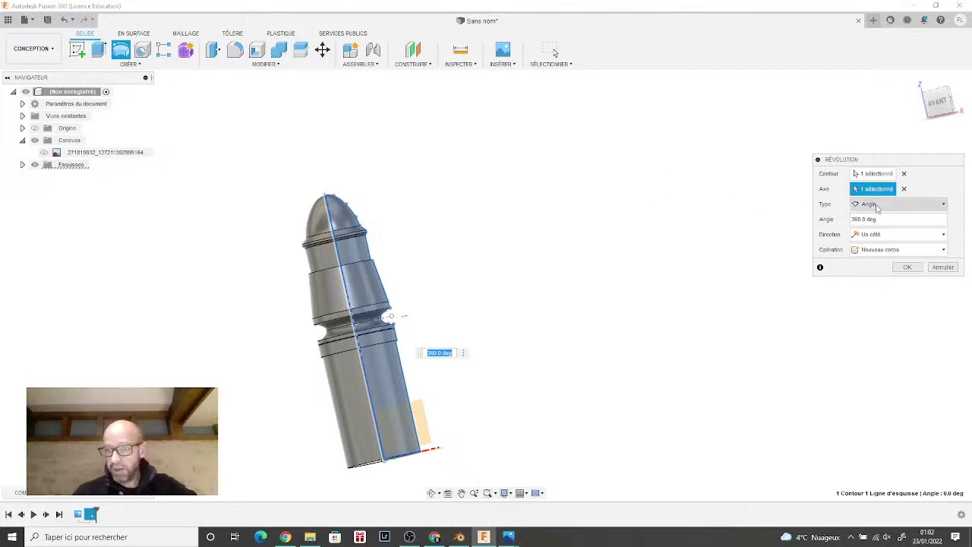
Step: Complete the Revolve with type Angle, 360°, one side, as a new body
left_click(881, 206)
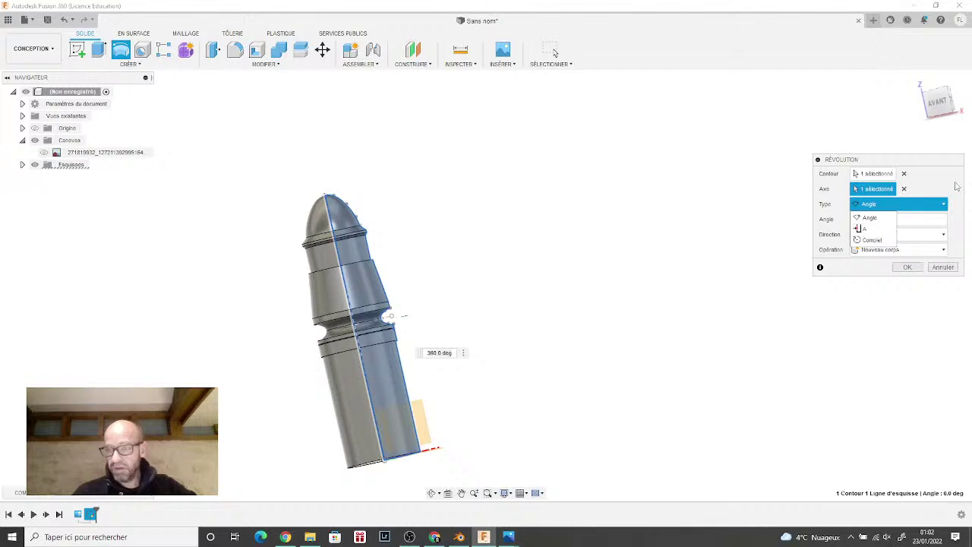
left_click(957, 186)
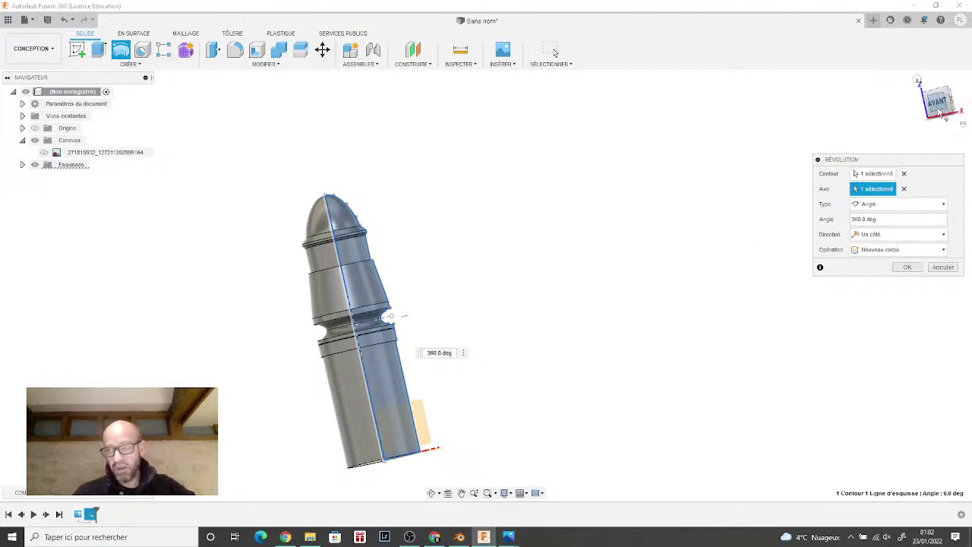
left_click_drag(939, 101, 917, 121)
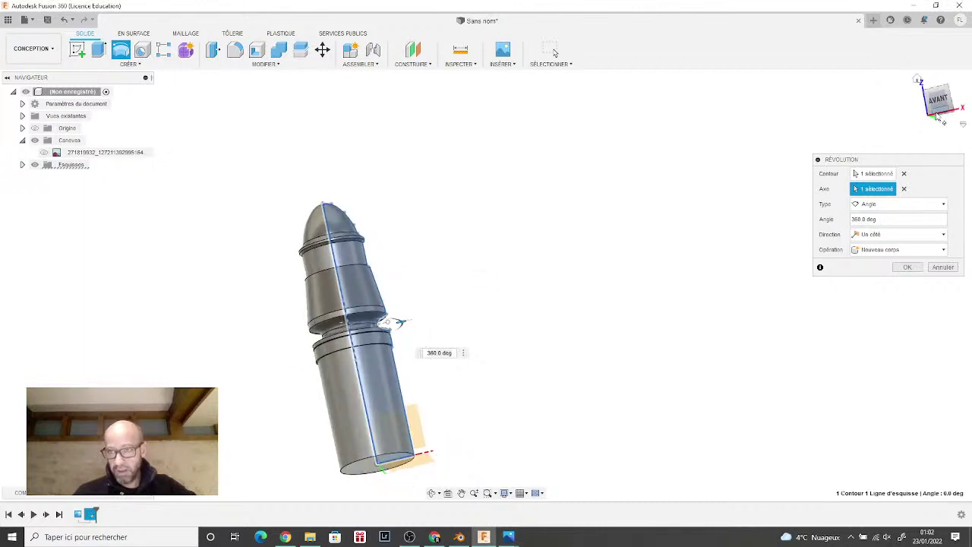
left_click(893, 219)
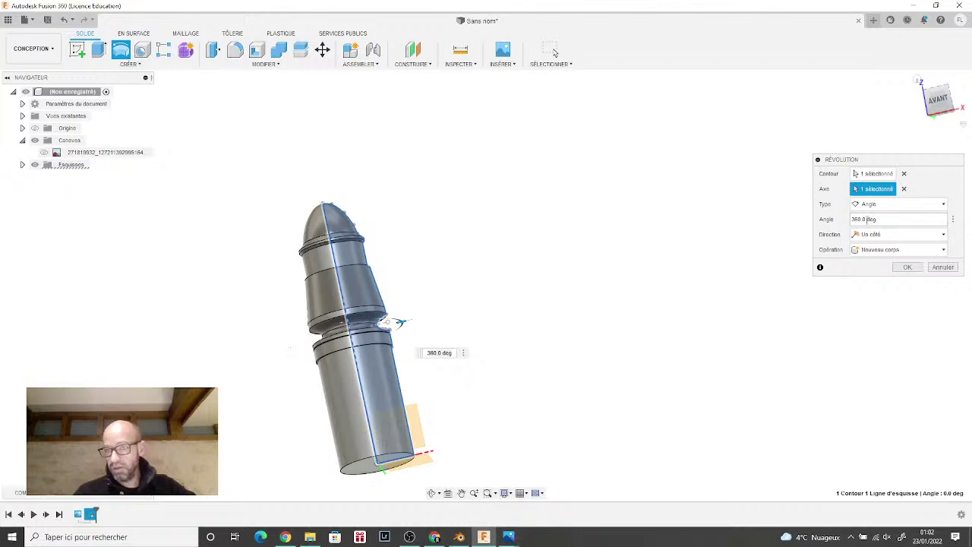
left_click(873, 235)
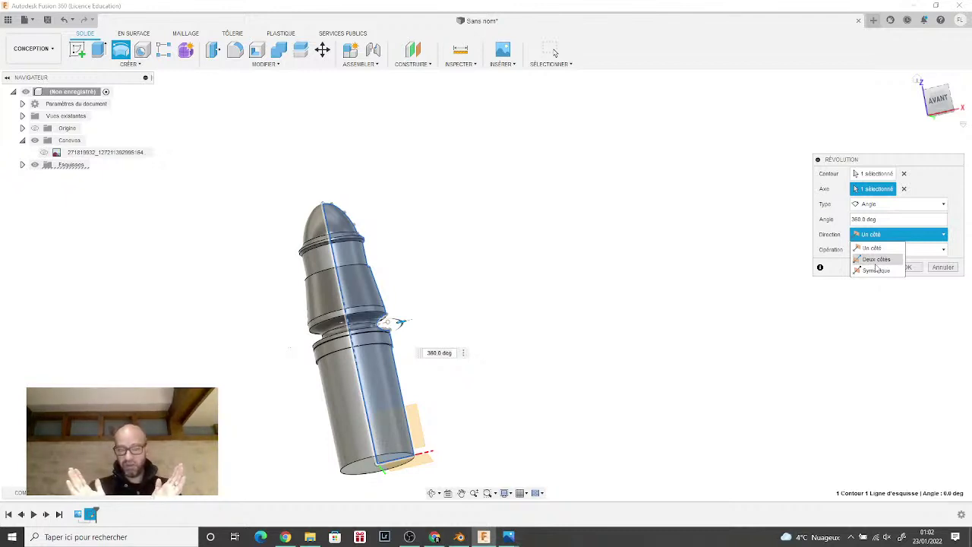
left_click(945, 180)
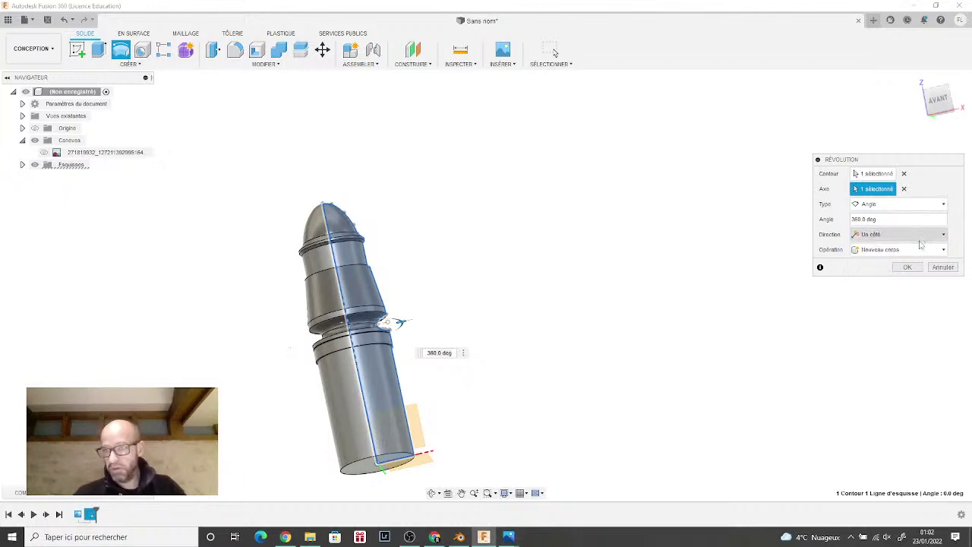
left_click(909, 267)
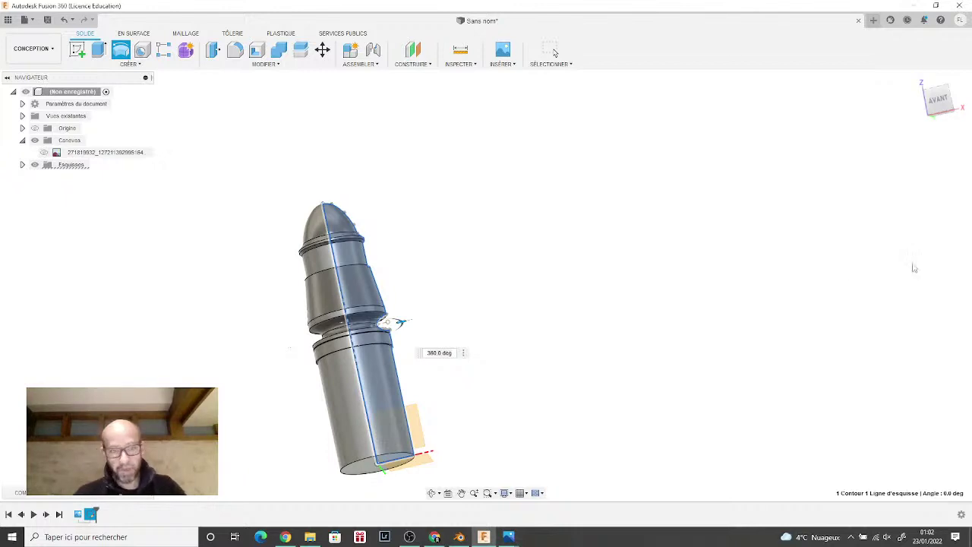
Step: Examine the revolved body from the front, including the rounded waist groove, the thin slot beneath it and the base
left_click(938, 106)
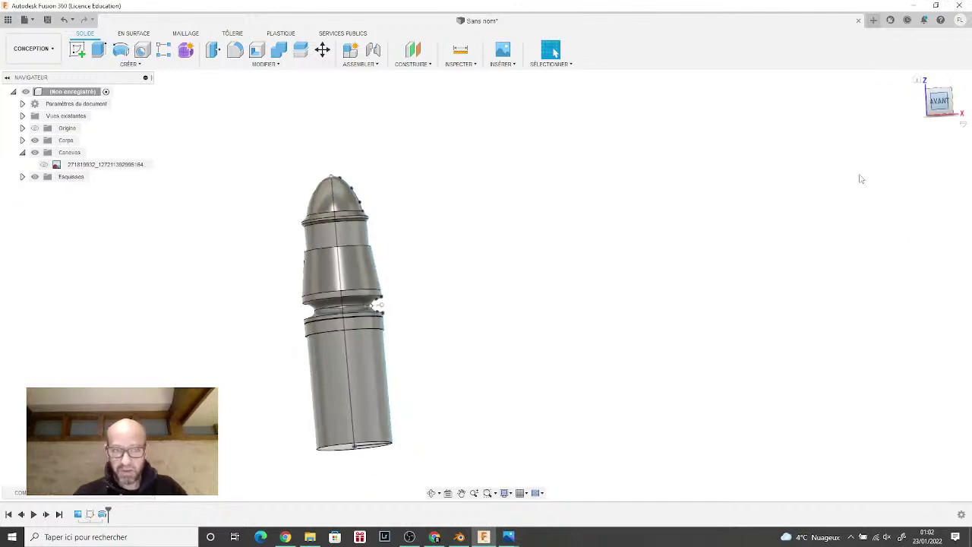
scroll(433, 273, "up", 3)
middle_click_drag(415, 267, 611, 253)
scroll(562, 319, "up", 5)
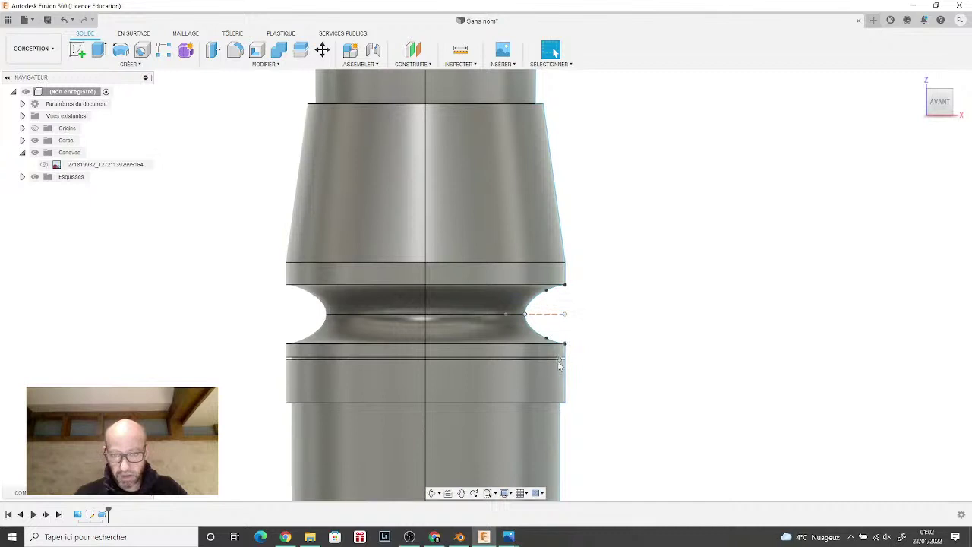
scroll(563, 360, "up", 4)
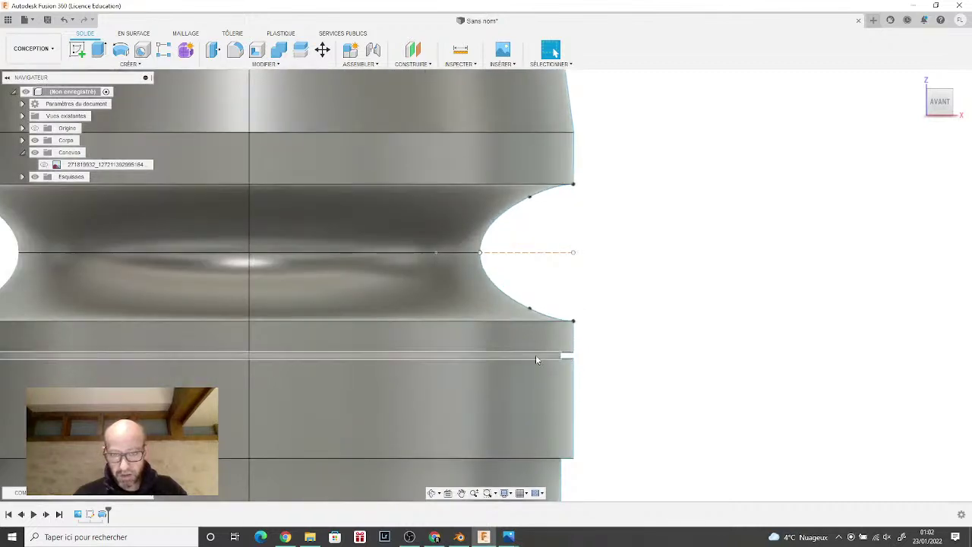
scroll(585, 340, "down", 2)
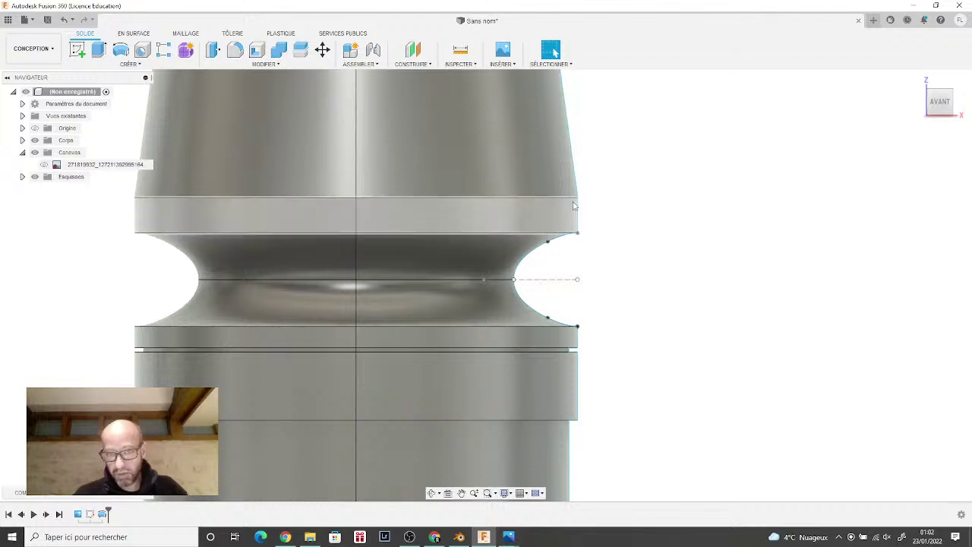
scroll(530, 325, "up", 2)
middle_click_drag(530, 325, 538, 99)
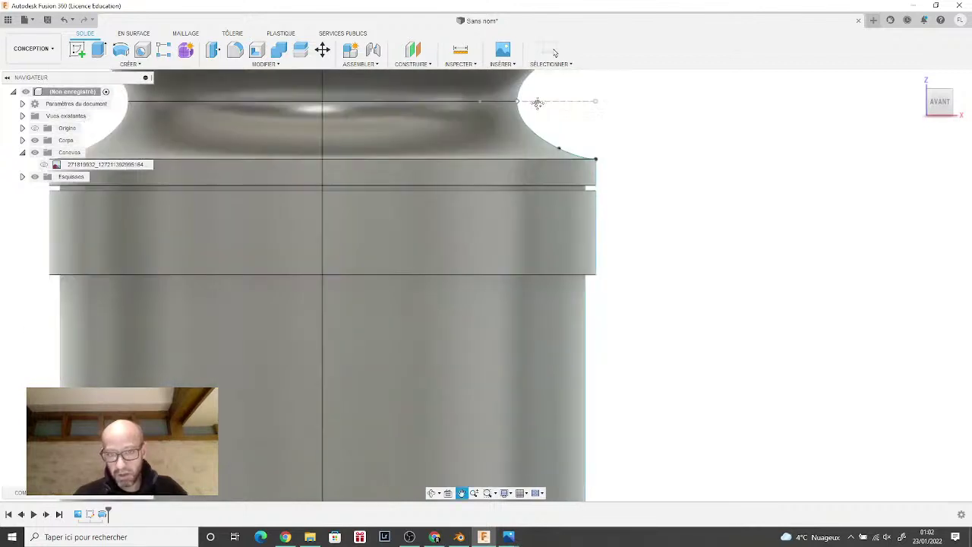
scroll(497, 343, "down", 2)
middle_click_drag(496, 340, 546, 160)
scroll(546, 159, "down", 2)
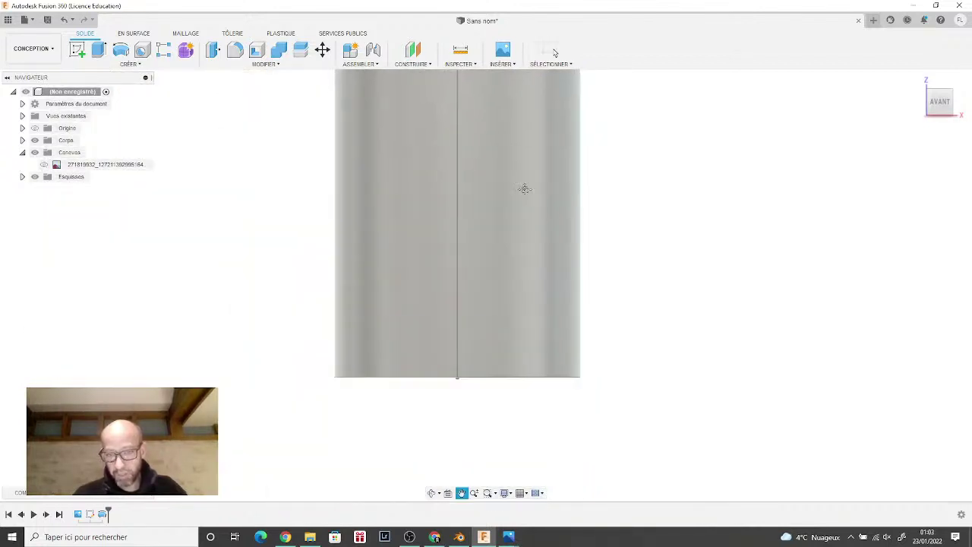
middle_click_drag(560, 284, 574, 392)
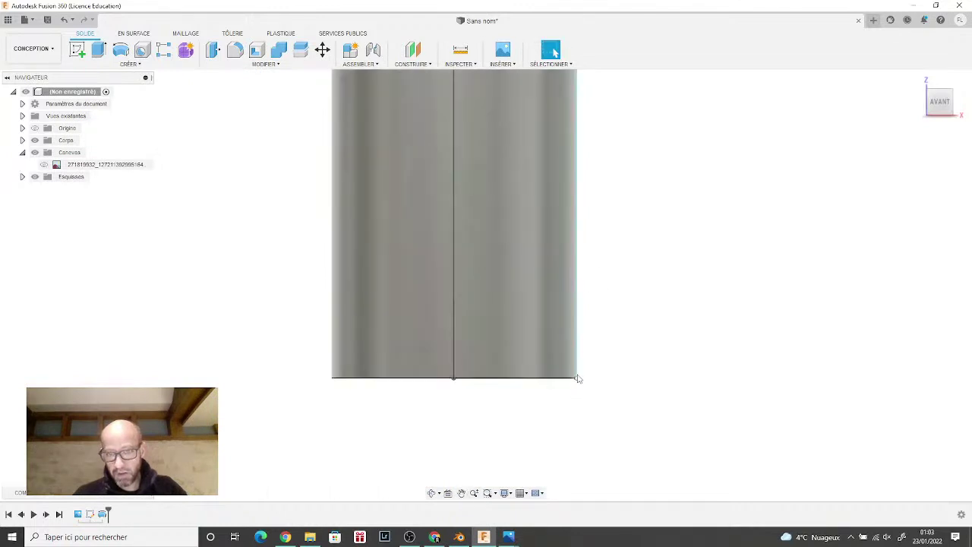
middle_click_drag(591, 286, 592, 479)
middle_click_drag(624, 90, 647, 347)
Step: Move the profile's corner point at the foot of the tapered section and put it back at X 52 mm, Z 202 mm
scroll(621, 298, "up", 5)
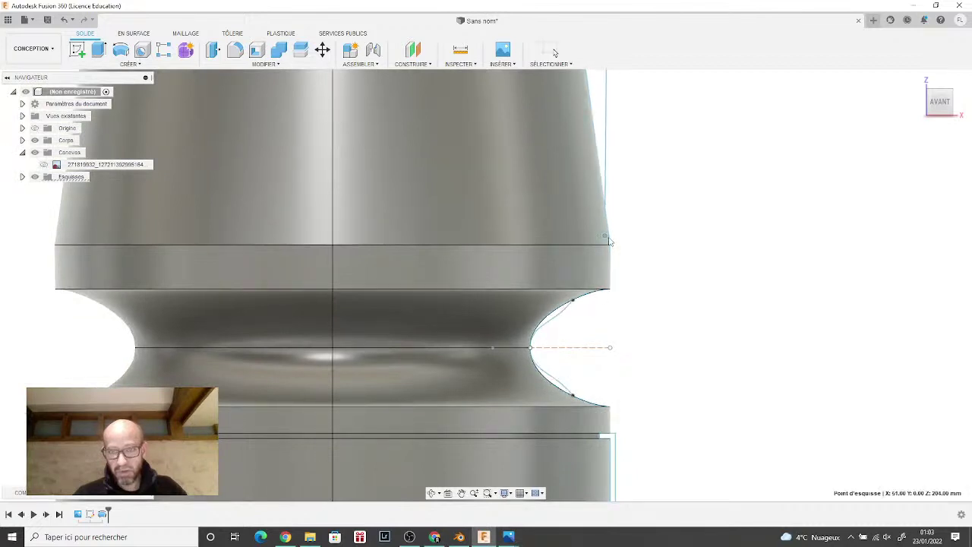
left_click_drag(610, 242, 610, 247)
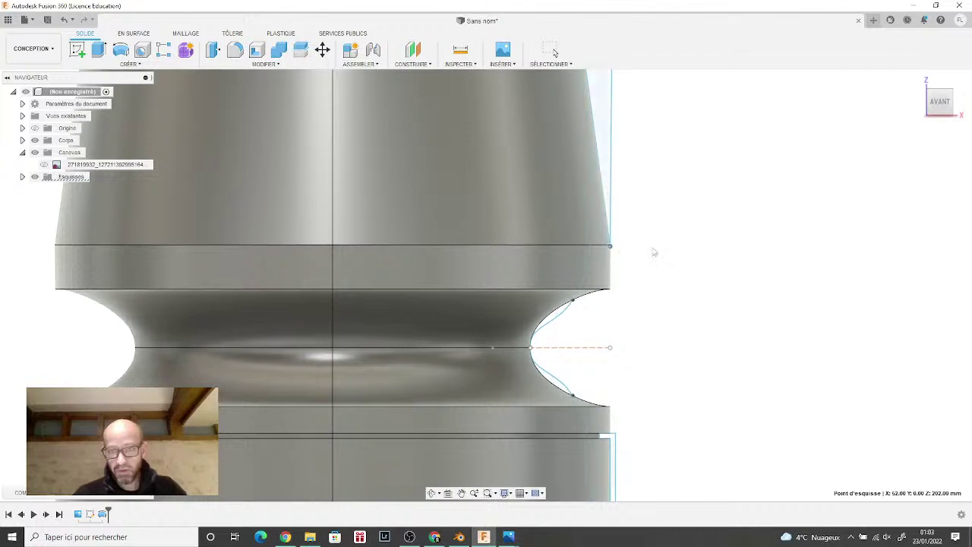
scroll(657, 281, "down", 3)
left_click(673, 293)
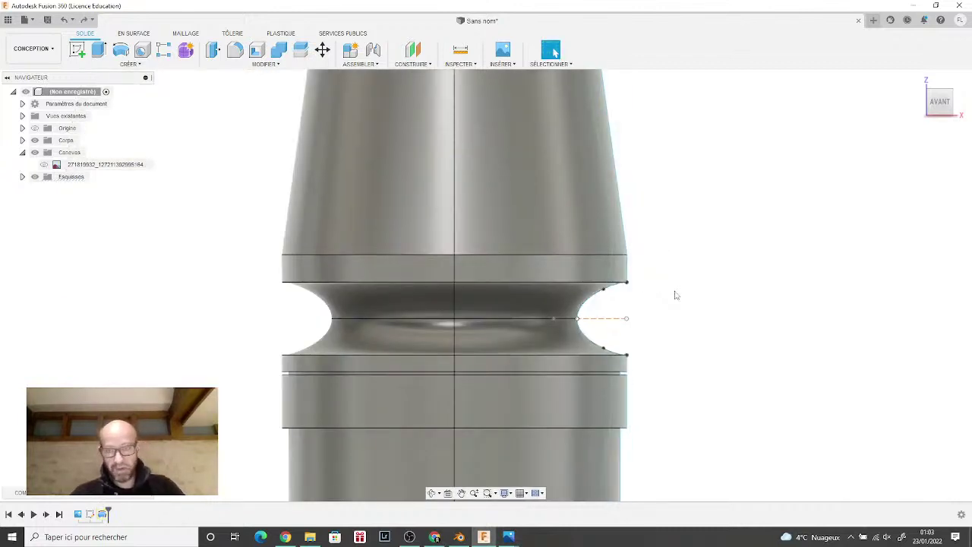
Step: Pick the profile's outer corner point on the collar below the dome and review the body's overall outline
scroll(659, 317, "down", 4)
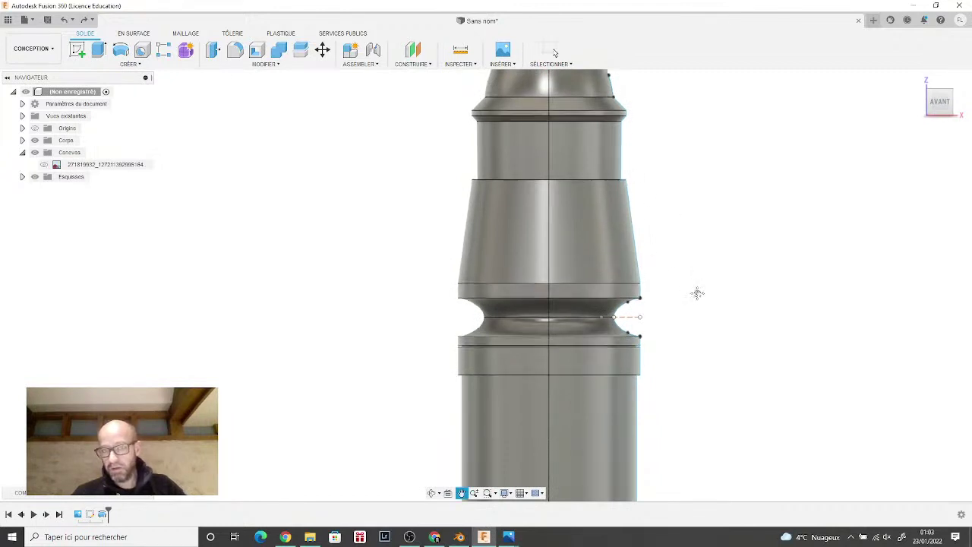
middle_click_drag(607, 76, 607, 154)
scroll(612, 161, "up", 5)
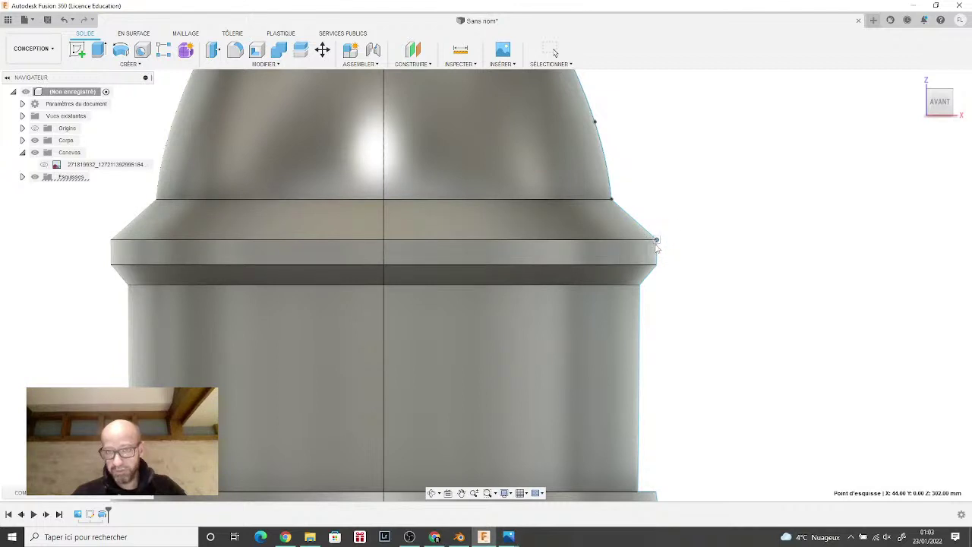
left_click_drag(656, 244, 656, 243)
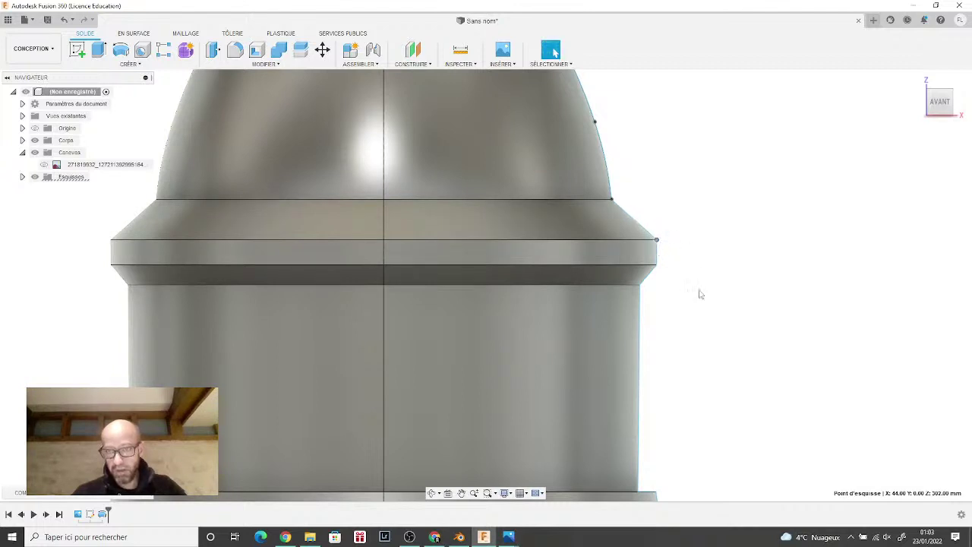
scroll(700, 296, "up", 3)
scroll(700, 296, "down", 10)
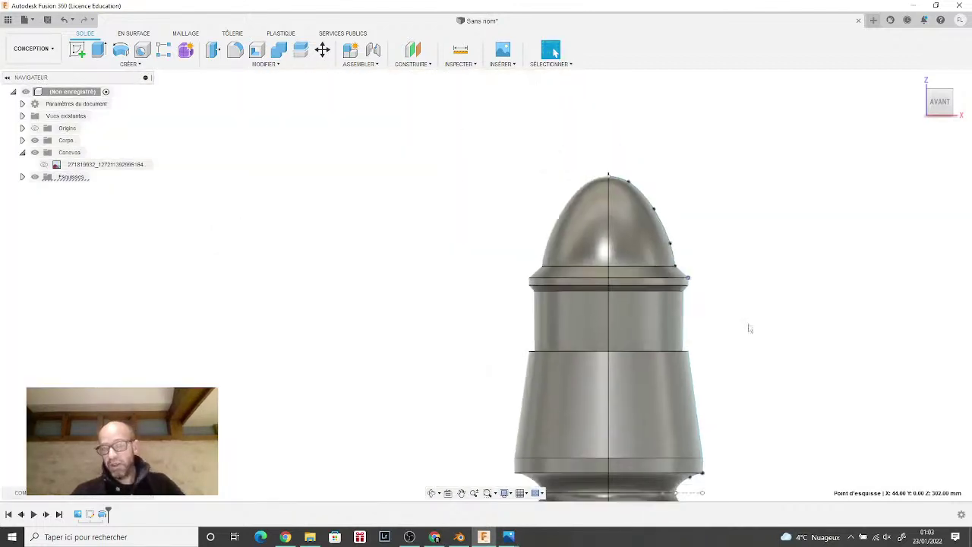
middle_click_drag(636, 293, 503, 220)
scroll(560, 227, "down", 3)
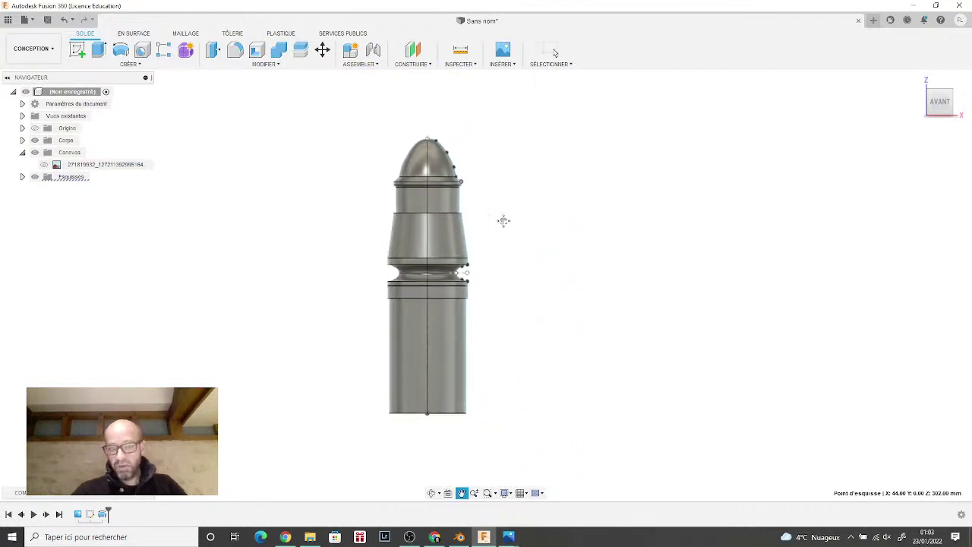
scroll(503, 225, "up", 2)
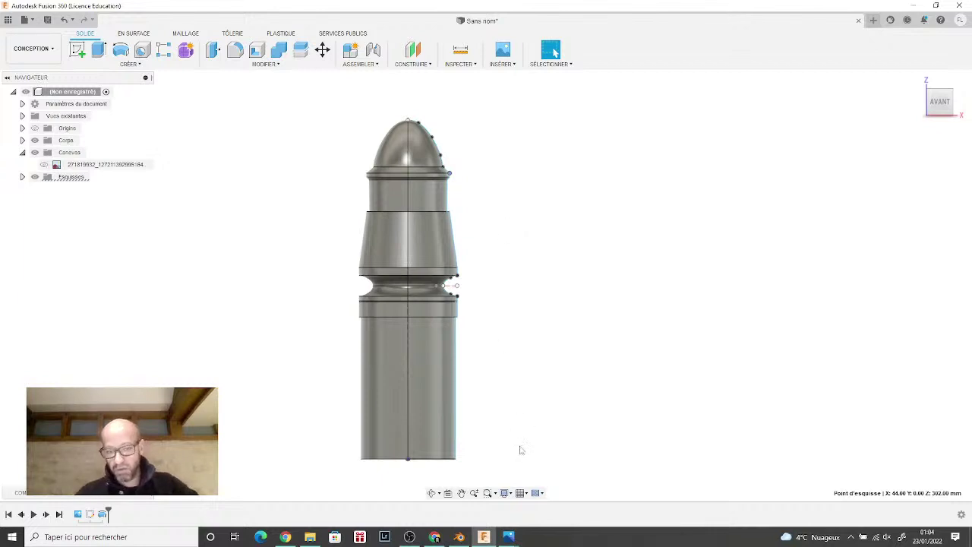
Step: Show the reference photo again and compare its lower cylindrical section with the revolved body
left_click(44, 164)
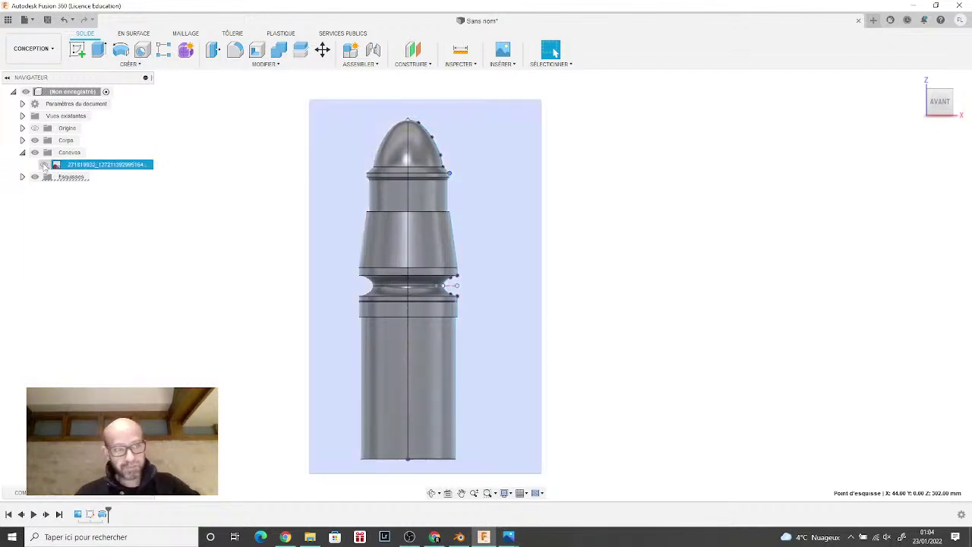
scroll(220, 348, "up", 5)
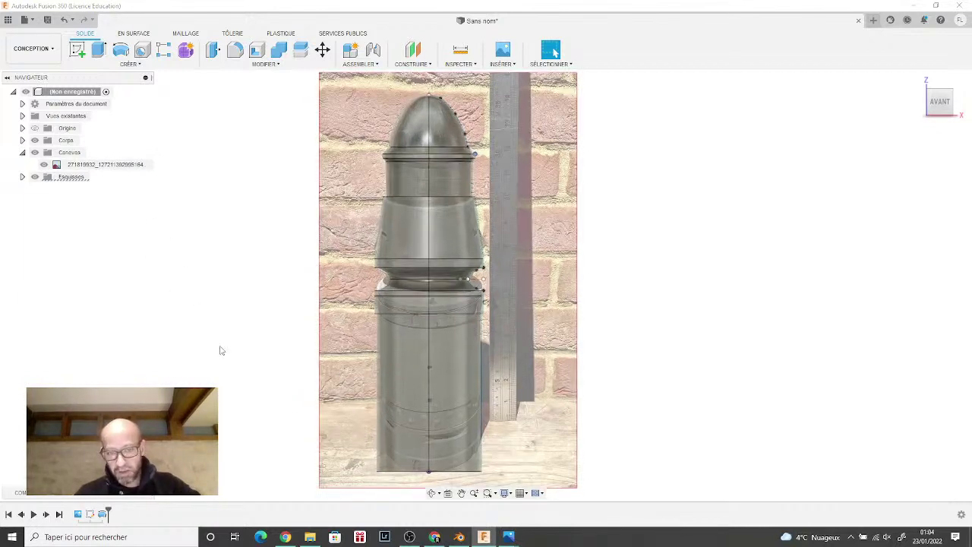
scroll(228, 349, "up", 4)
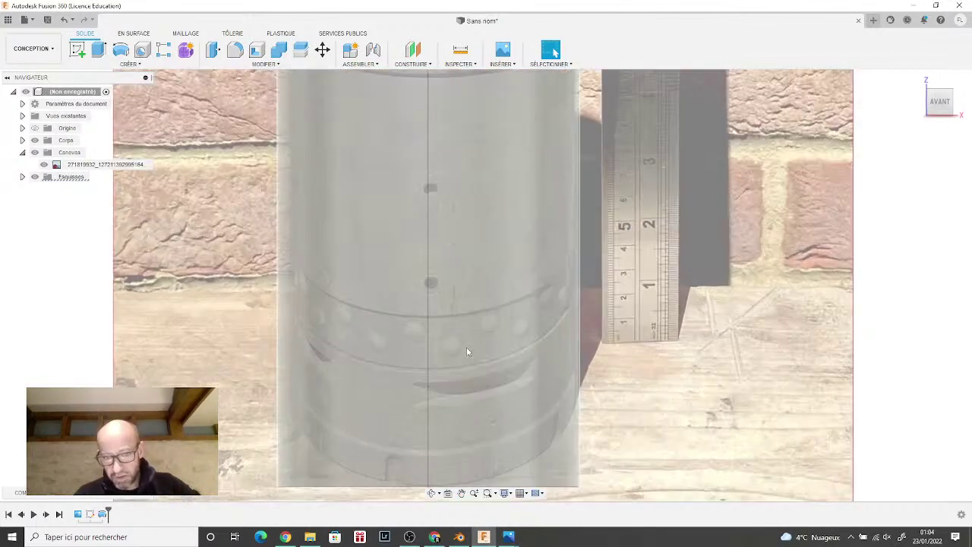
middle_click_drag(699, 345, 658, 325)
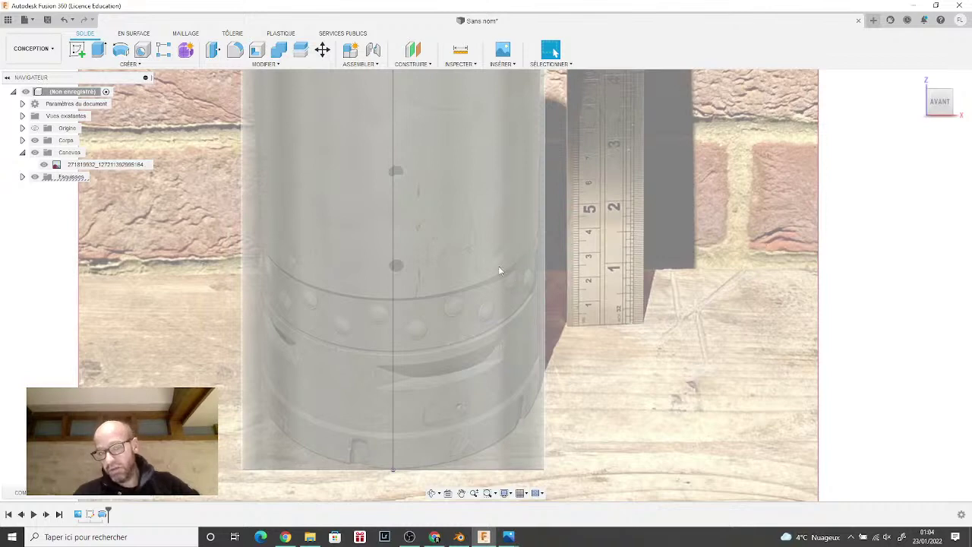
scroll(682, 299, "down", 2)
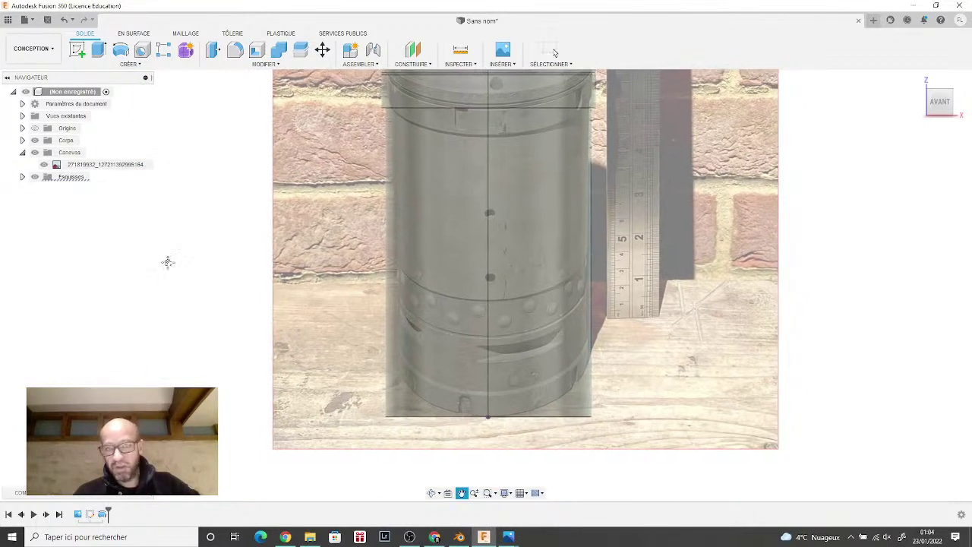
middle_click_drag(167, 260, 111, 291)
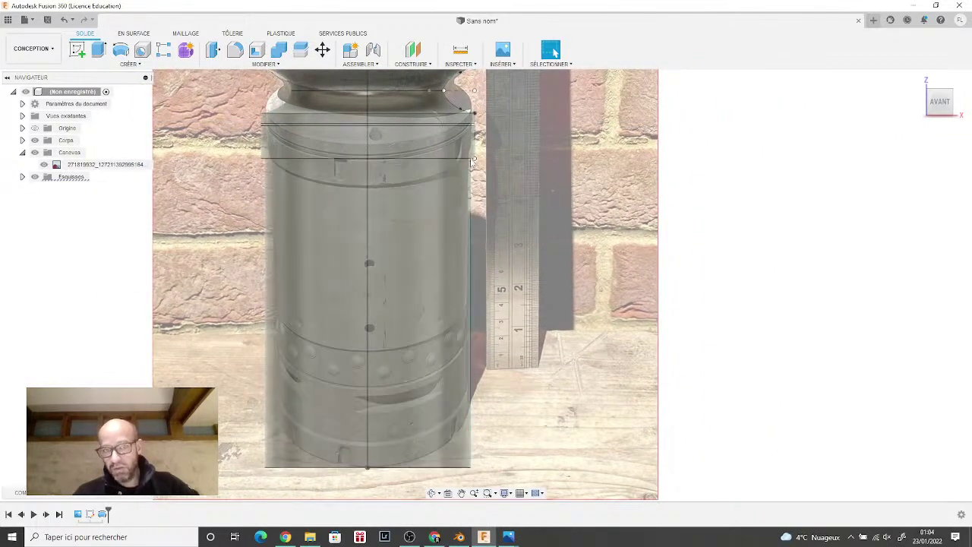
Step: Add a rectangle about 4 mm wide and 17.7 mm high to the profile sketch, inside the lower cylinder's outer edge near the photo's riveted band
left_click(44, 165)
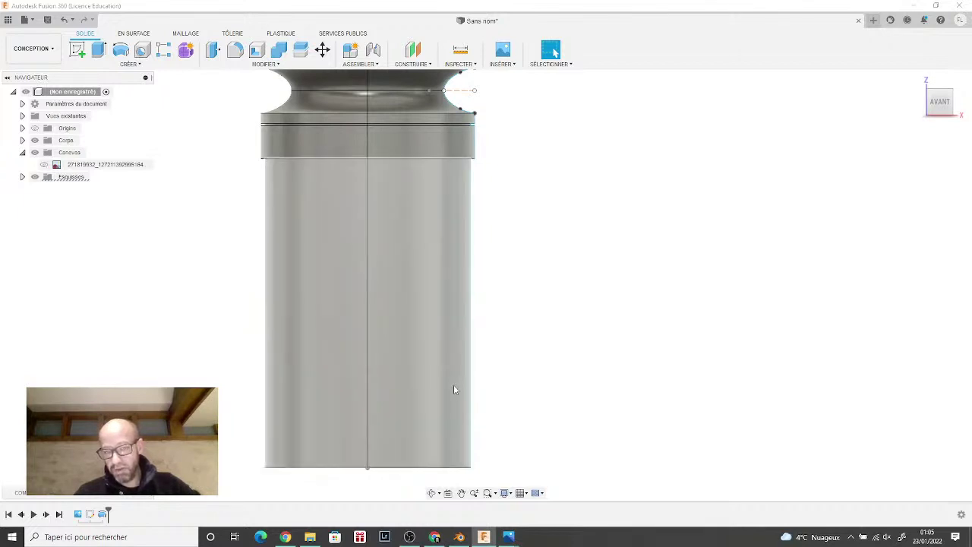
right_click(89, 514)
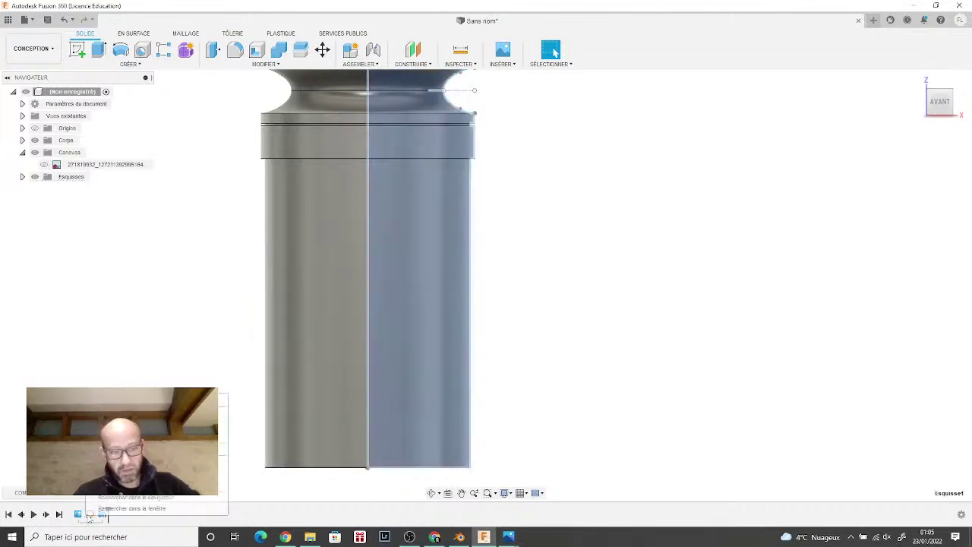
left_click(121, 400)
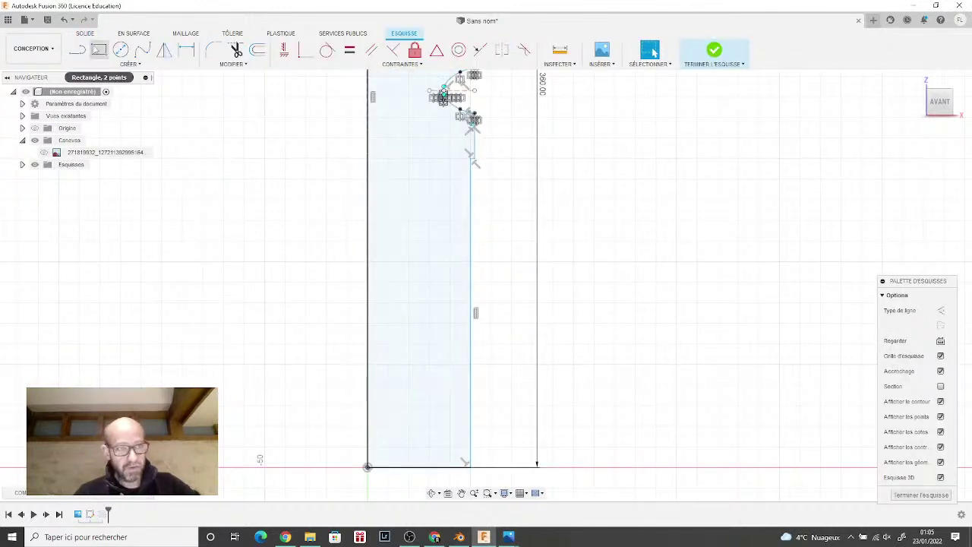
left_click(98, 49)
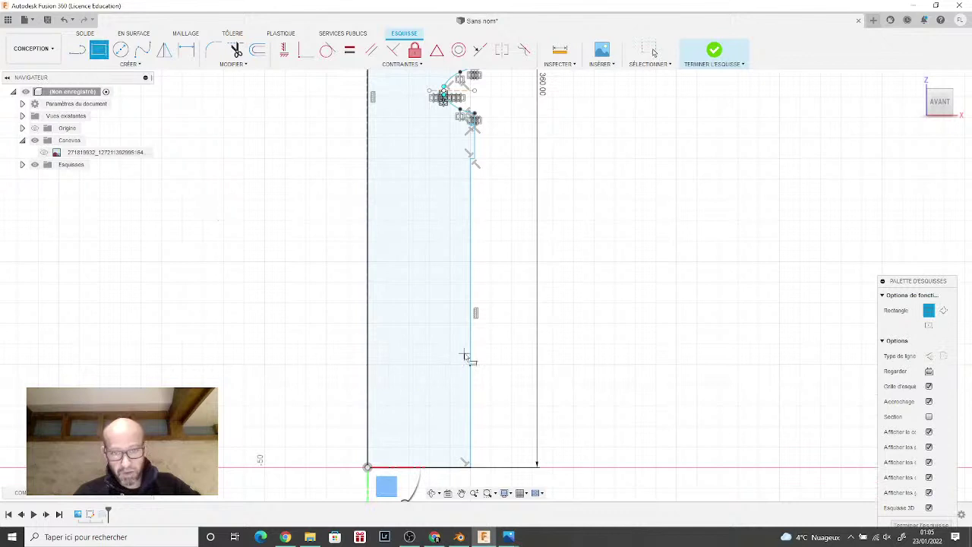
left_click(44, 152)
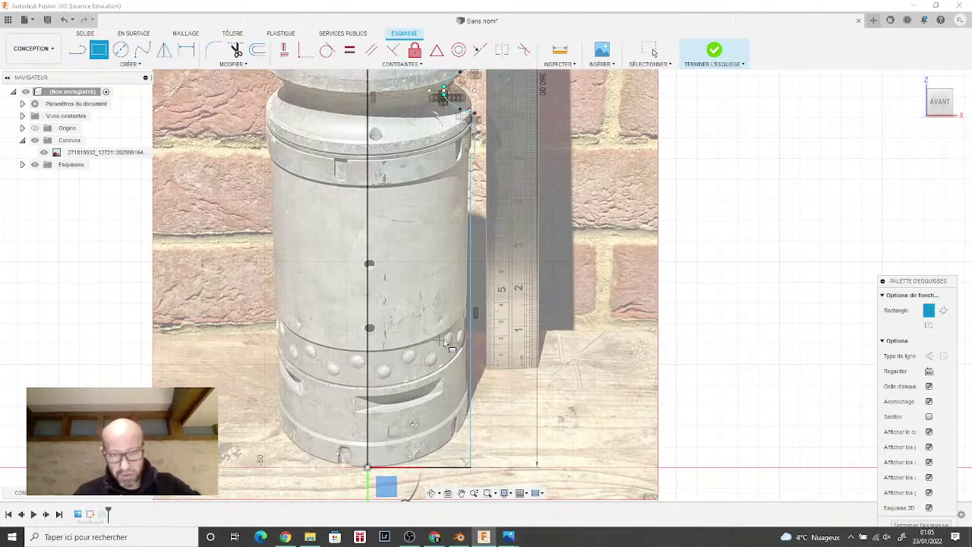
left_click(470, 309)
scroll(445, 343, "up", 3)
scroll(446, 347, "up", 1)
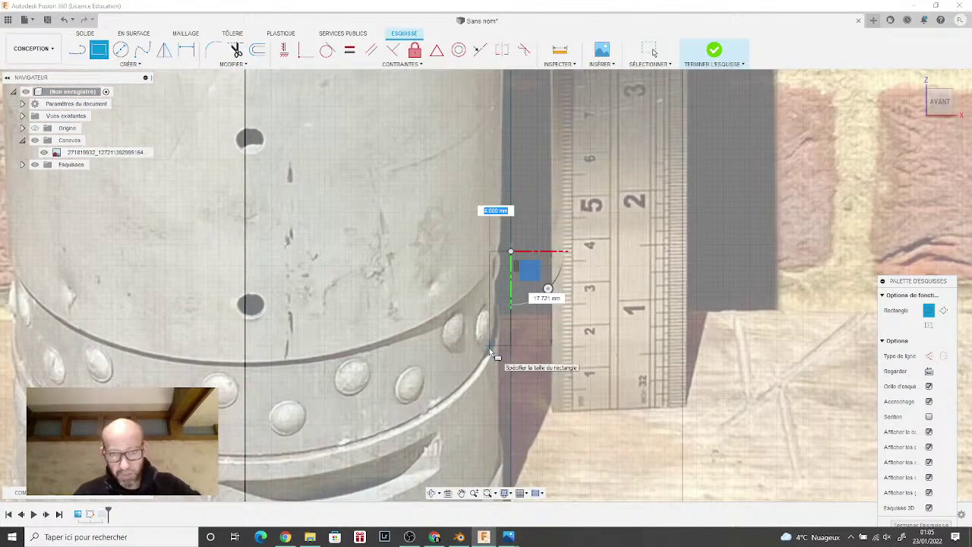
left_click(490, 351)
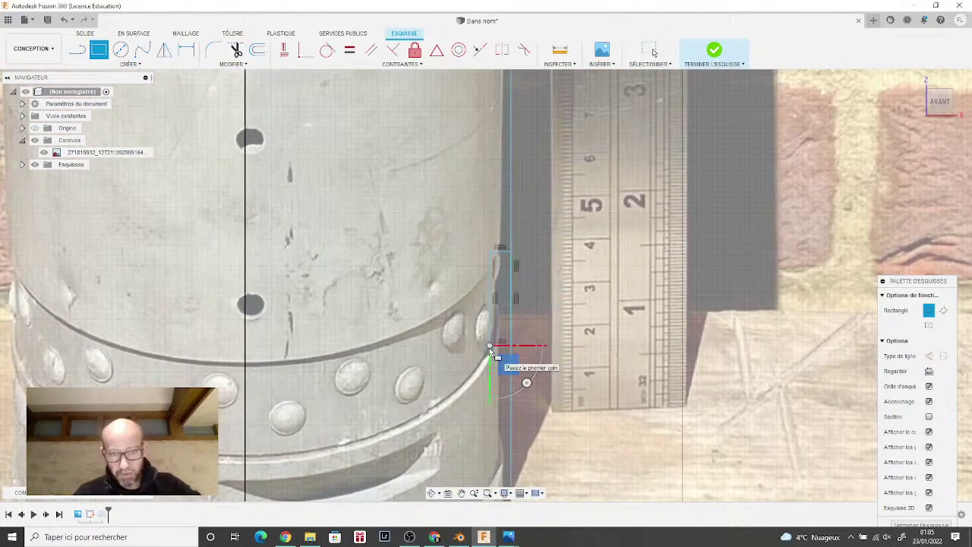
left_click(715, 51)
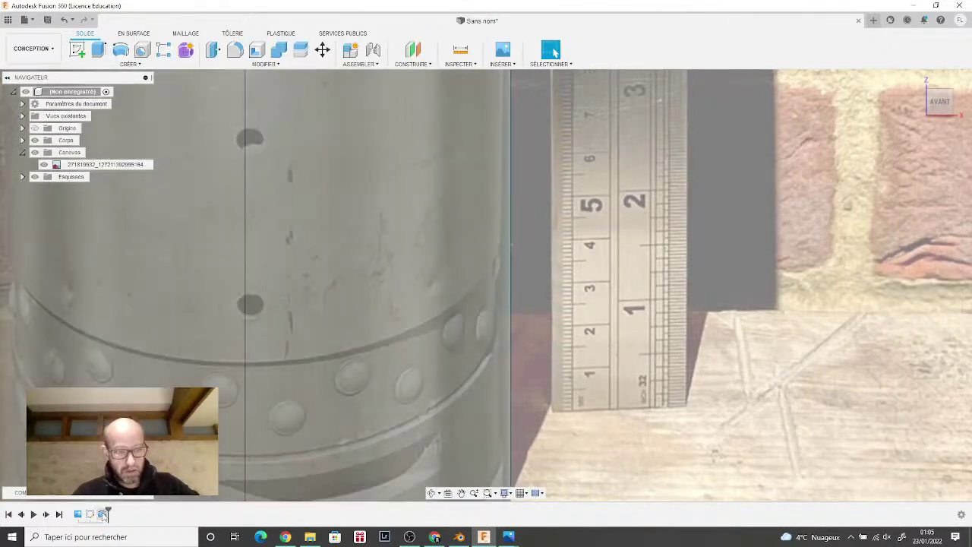
Step: Edit the existing revolve to exclude the small rectangle from its profile, leaving a recessed band around the lower cylinder
right_click(103, 514)
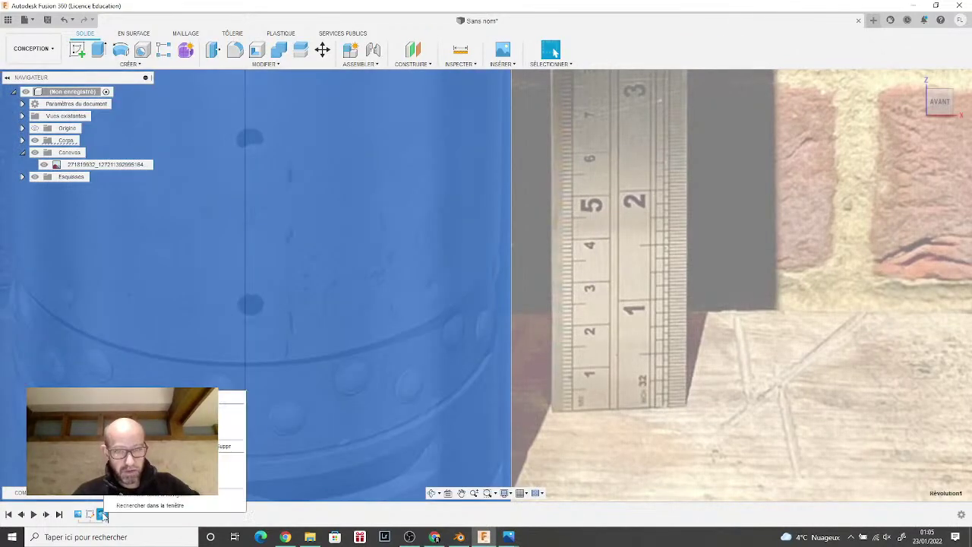
left_click(152, 402)
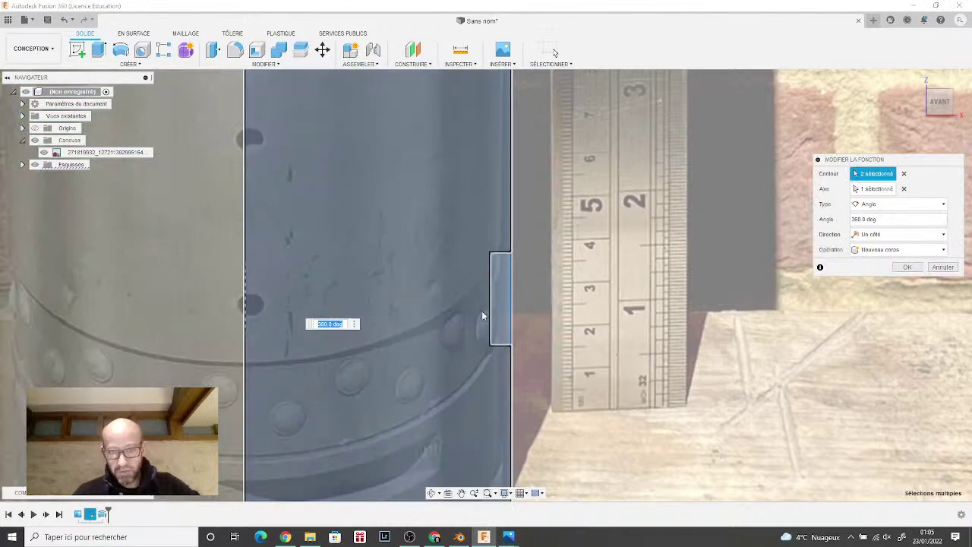
left_click(492, 311)
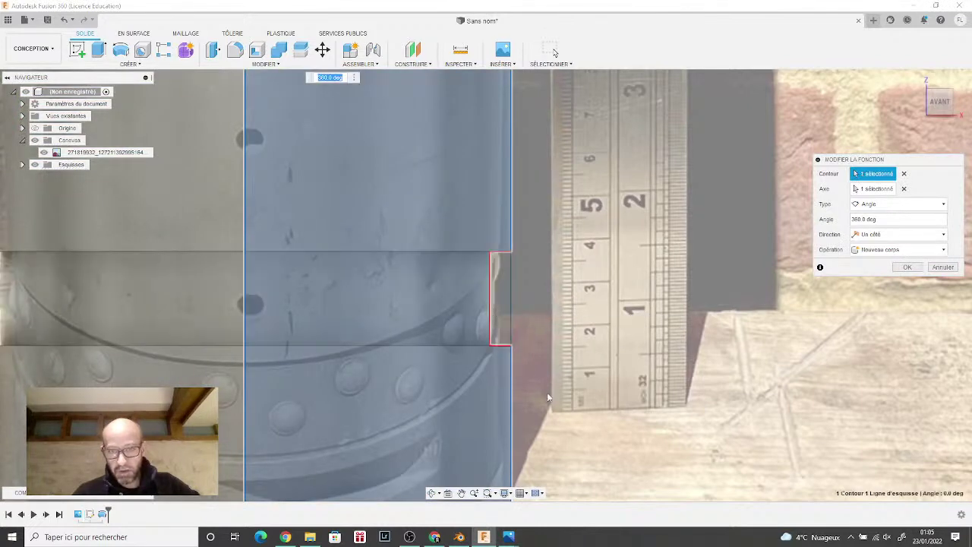
scroll(431, 463, "down", 5)
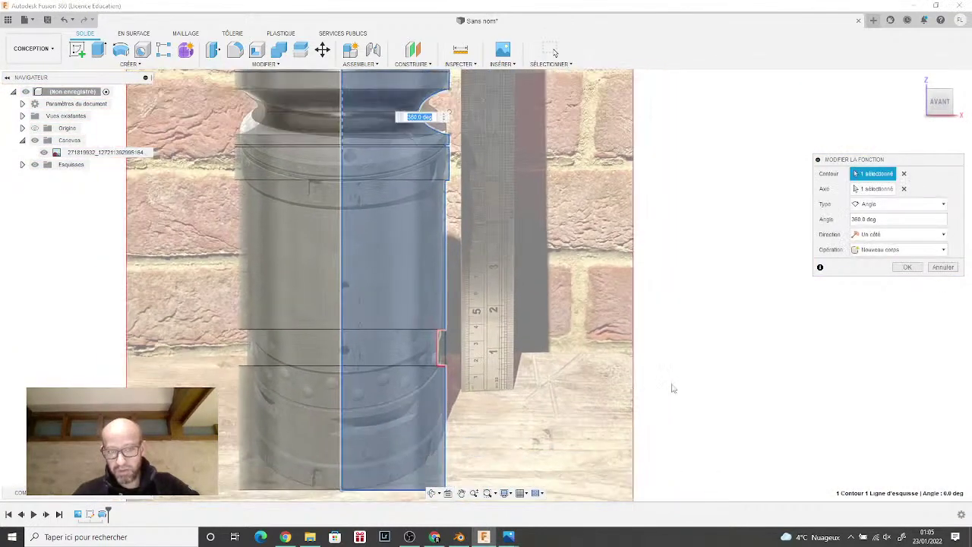
left_click(906, 266)
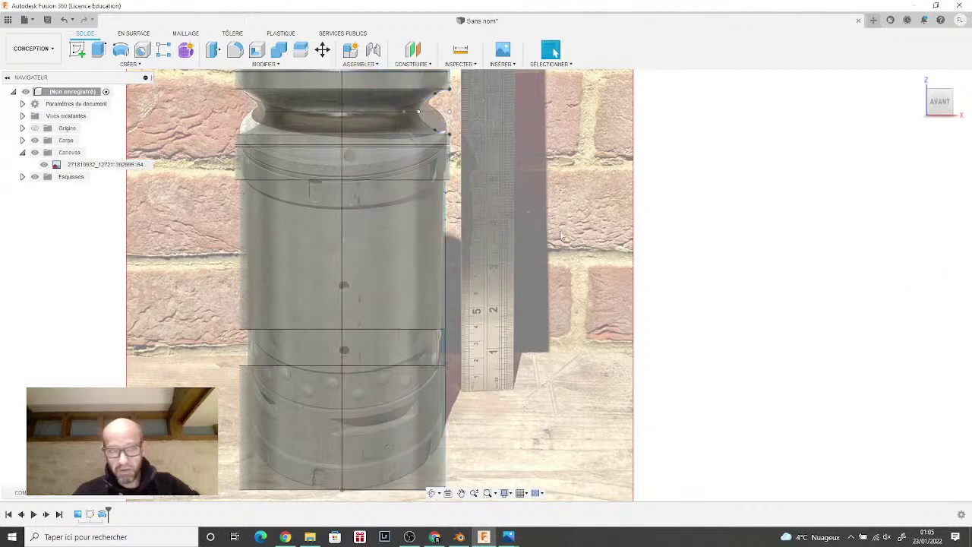
Step: Compare the recessed band on the lower cylinder with the reference photo and undo the revolve's profile edit
left_click(91, 164)
key("v")
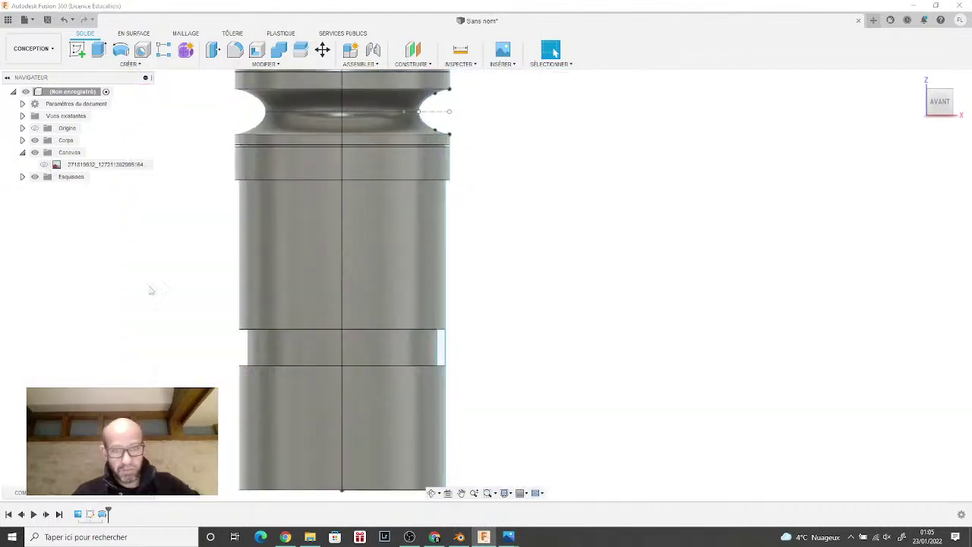
scroll(256, 386, "up", 2)
scroll(486, 348, "down", 4)
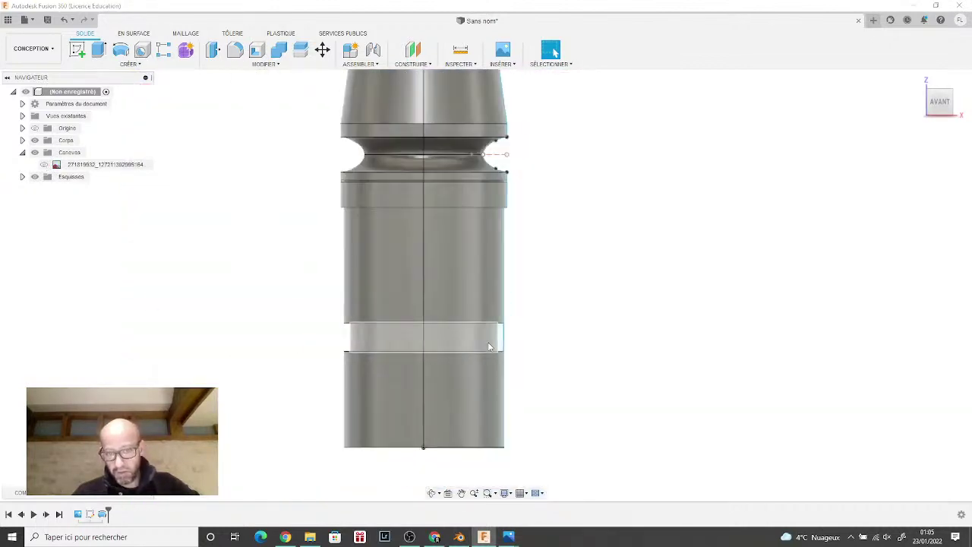
left_click(43, 164)
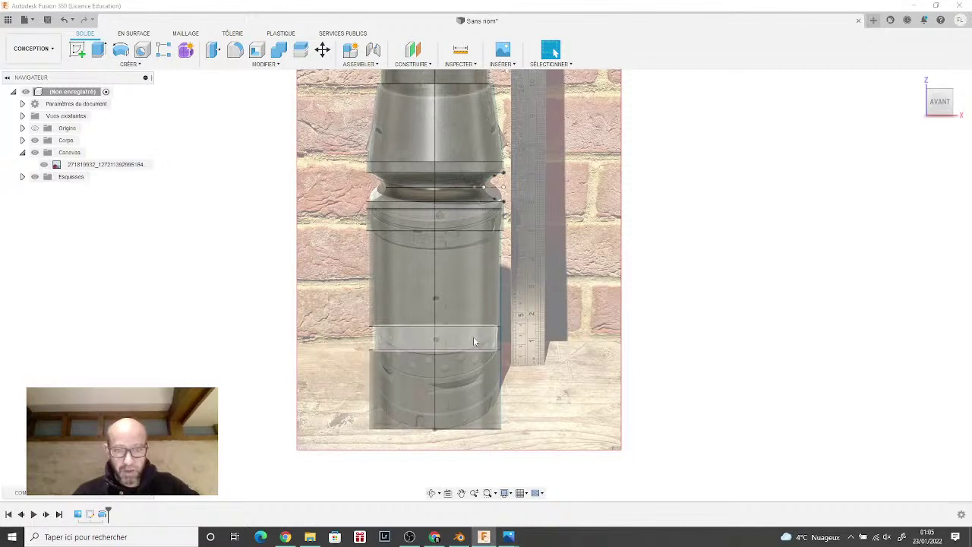
left_click(66, 22)
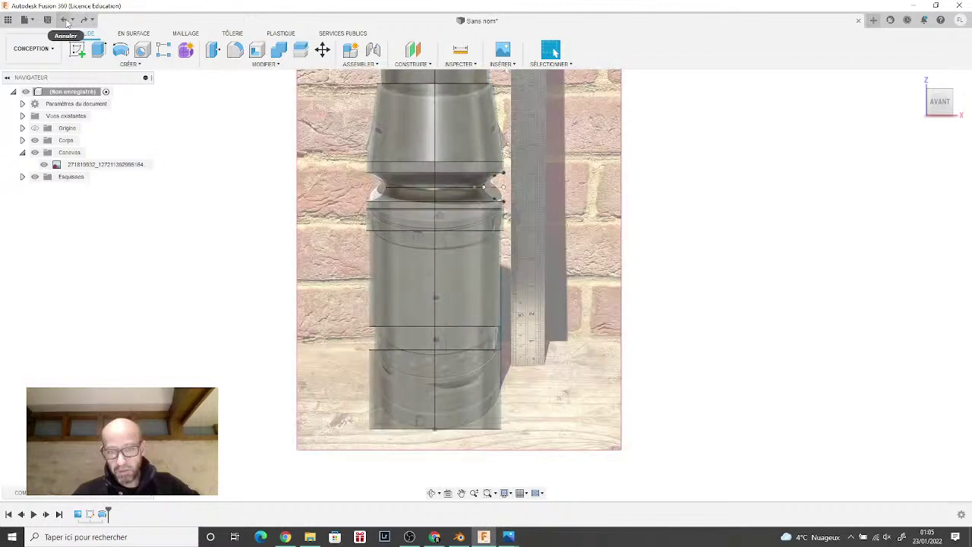
left_click(66, 22)
left_click(66, 22)
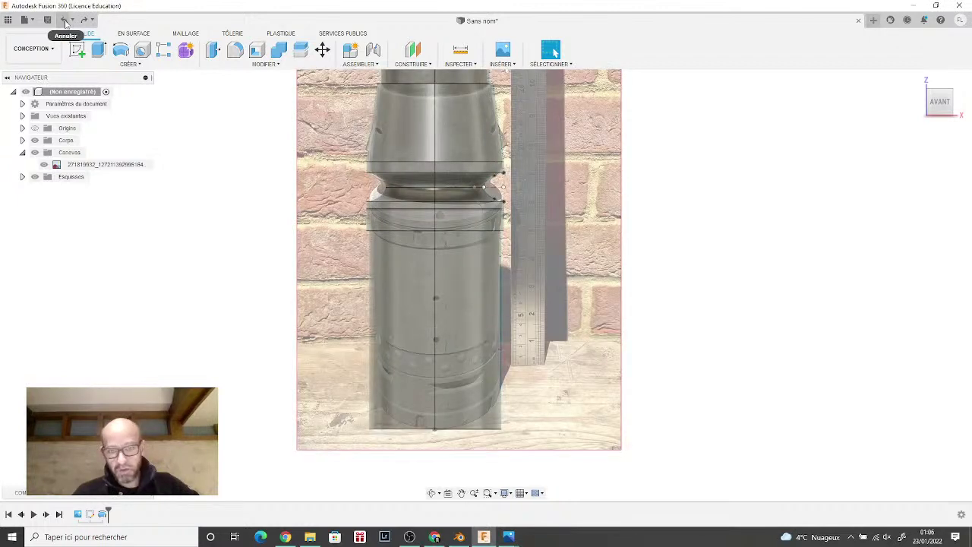
Step: Hide the reference photo and start a new Revolve with the small rectangle on the lower cylinder's edge as its profile
scroll(216, 380, "up", 1)
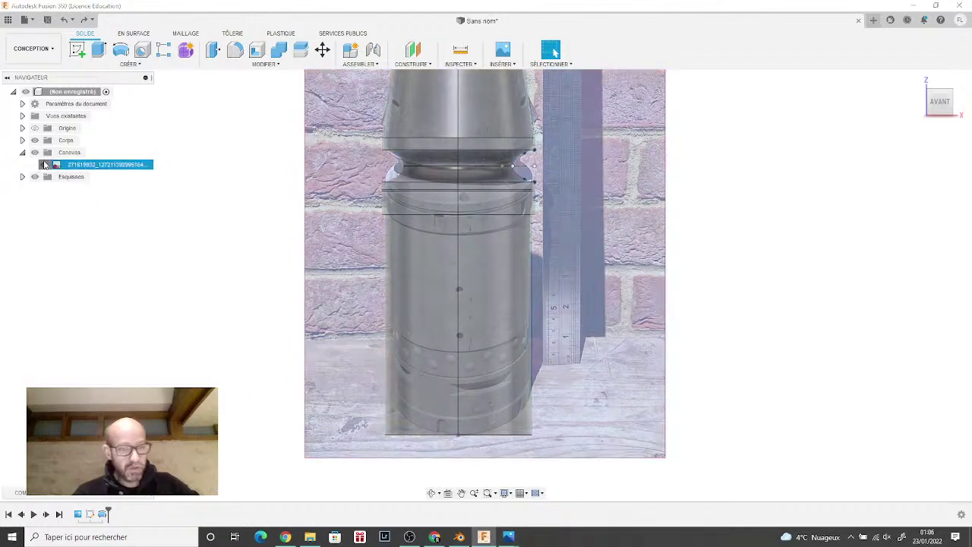
left_click(43, 164)
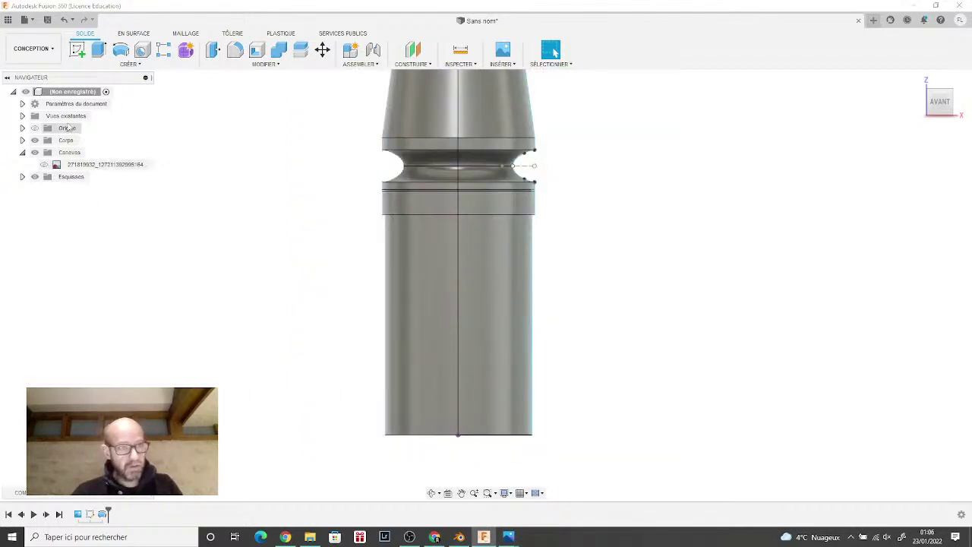
scroll(538, 365, "up", 4)
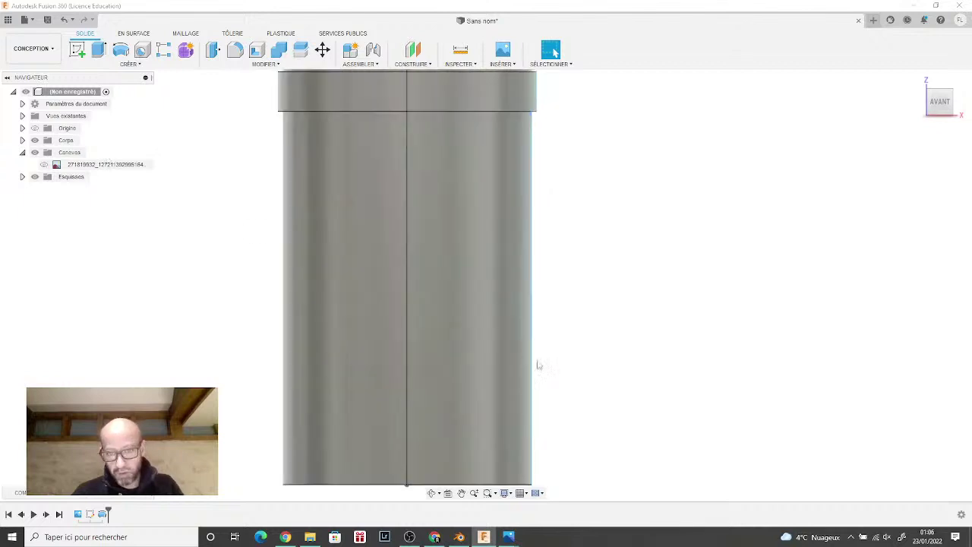
scroll(532, 357, "up", 2)
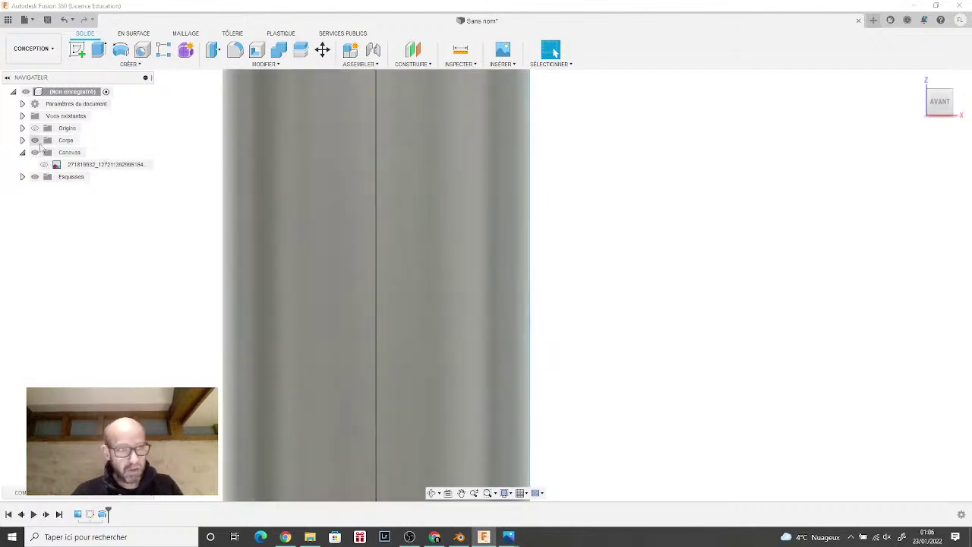
left_click(129, 64)
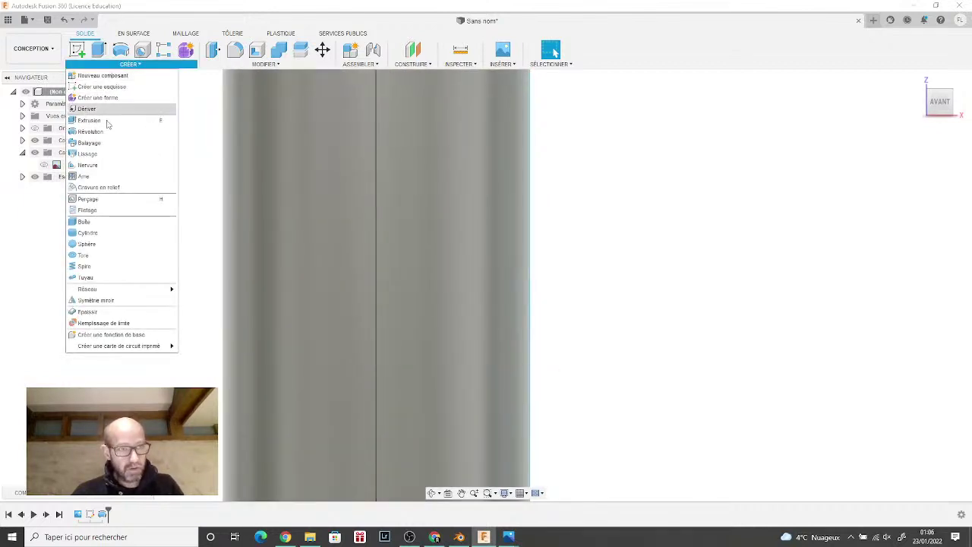
left_click(114, 133)
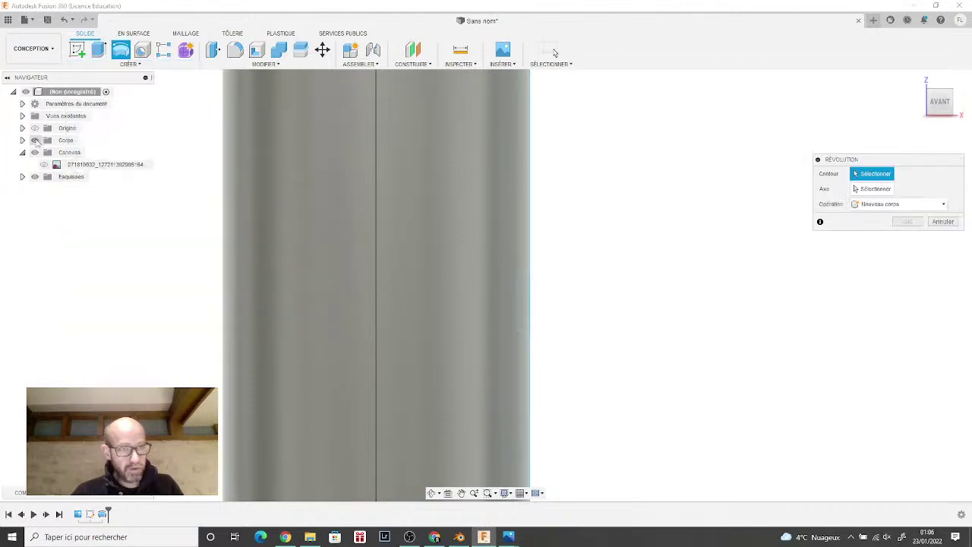
left_click(35, 141)
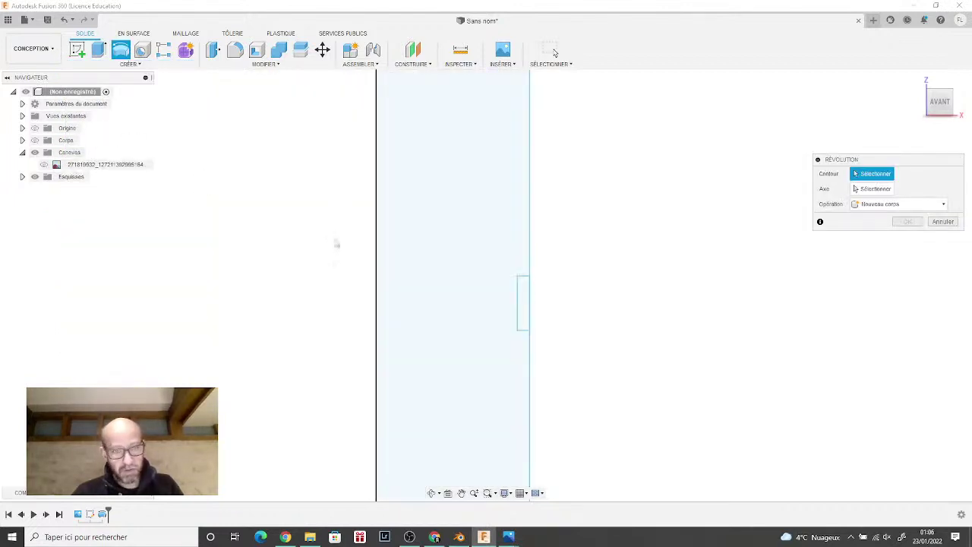
left_click(524, 302)
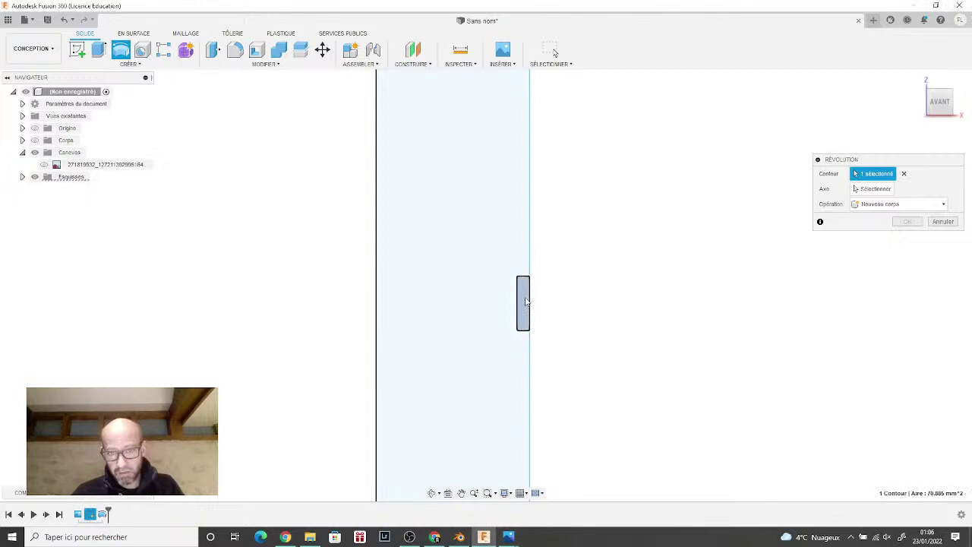
left_click(35, 141)
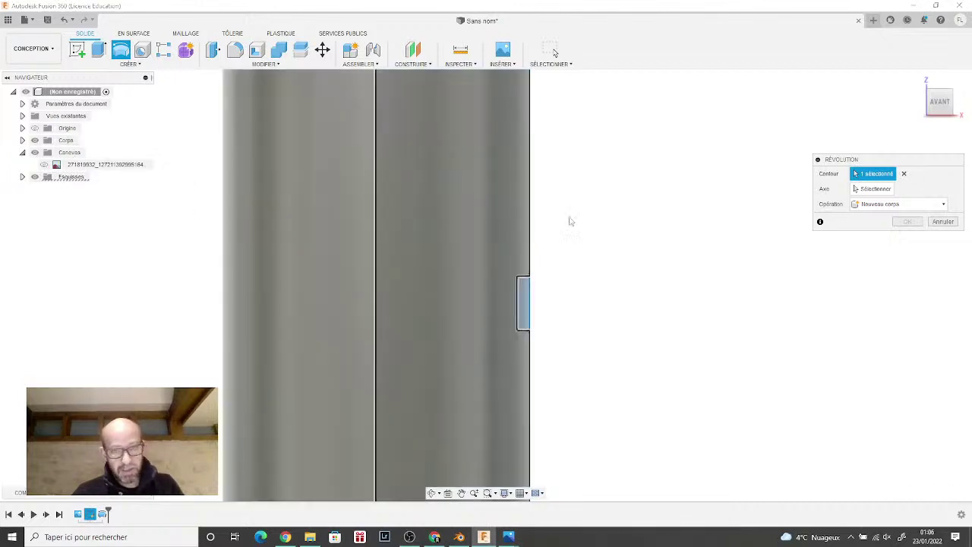
Step: Revolve the small rectangle 360 degrees around the cylinder's vertical centre line as a cut, producing the recessed band
left_click(898, 203)
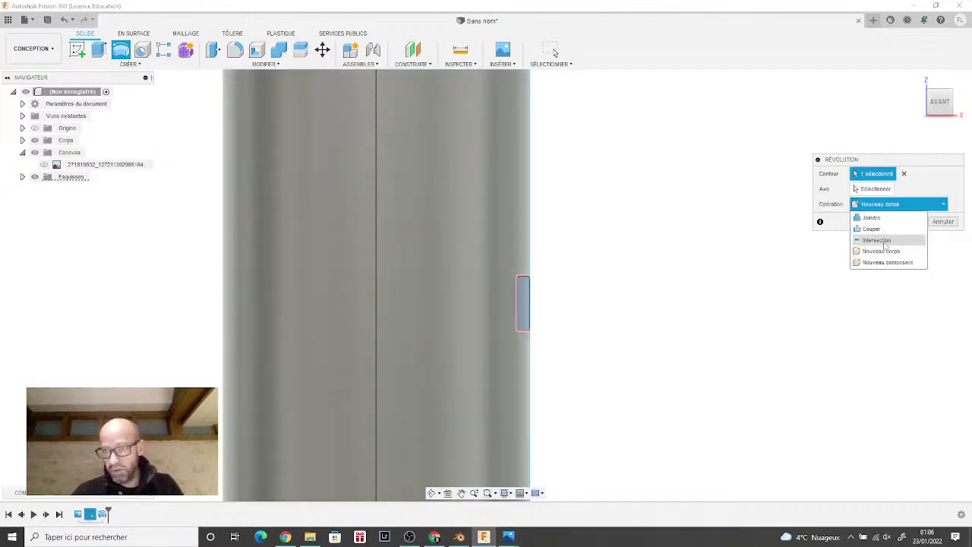
left_click(872, 229)
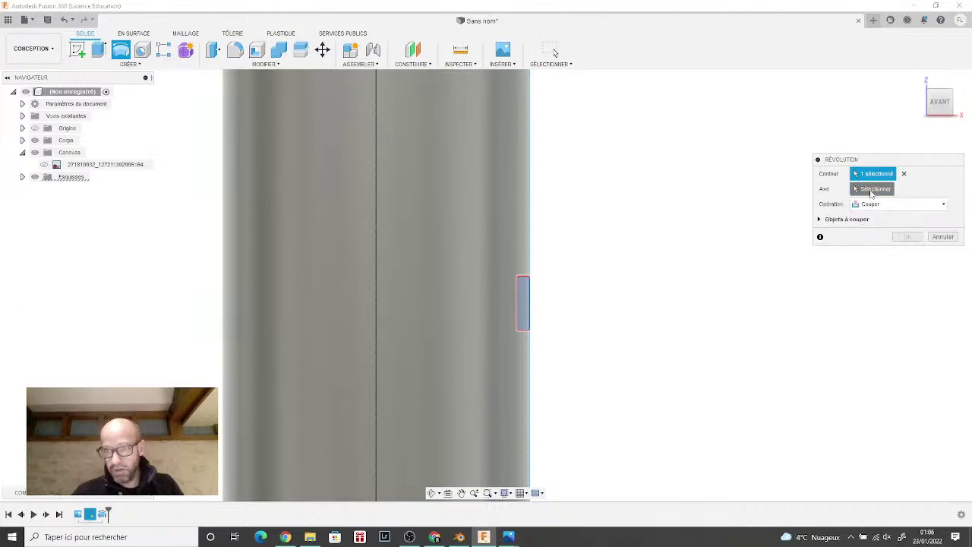
left_click(872, 190)
left_click(376, 277)
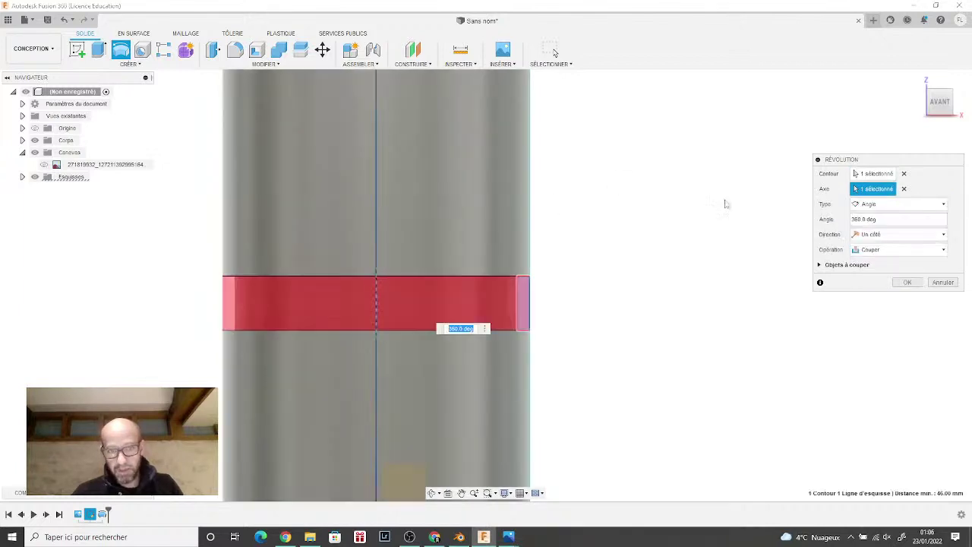
mouse_move(486, 285)
middle_mouse_down("shift")
mouse_move(445, 247)
mouse_move(467, 253)
middle_mouse_up("shift")
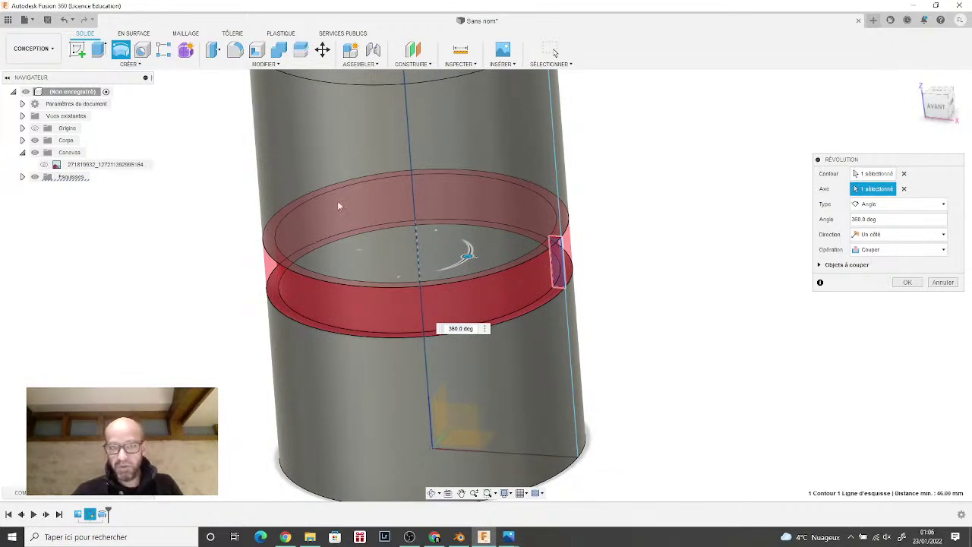
scroll(439, 284, "down", 5)
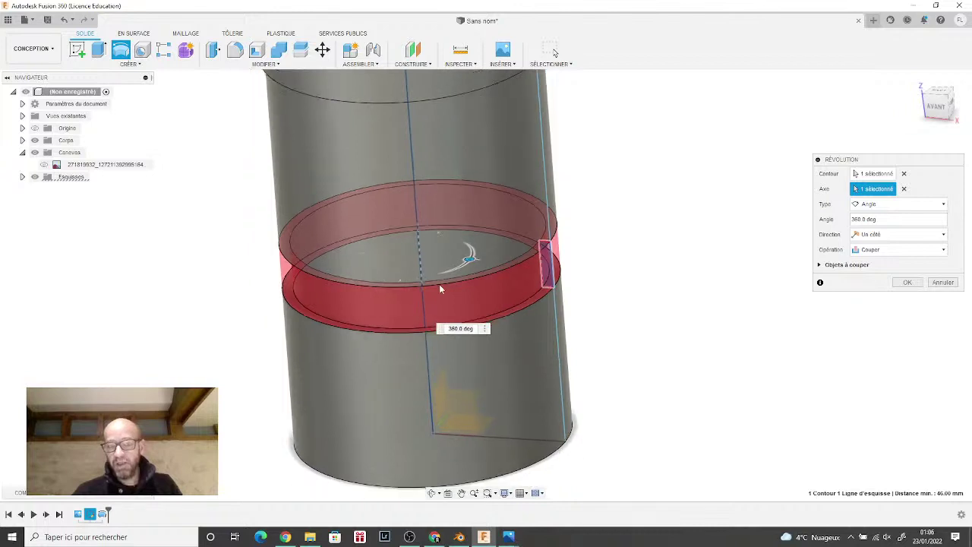
scroll(498, 341, "up", 2)
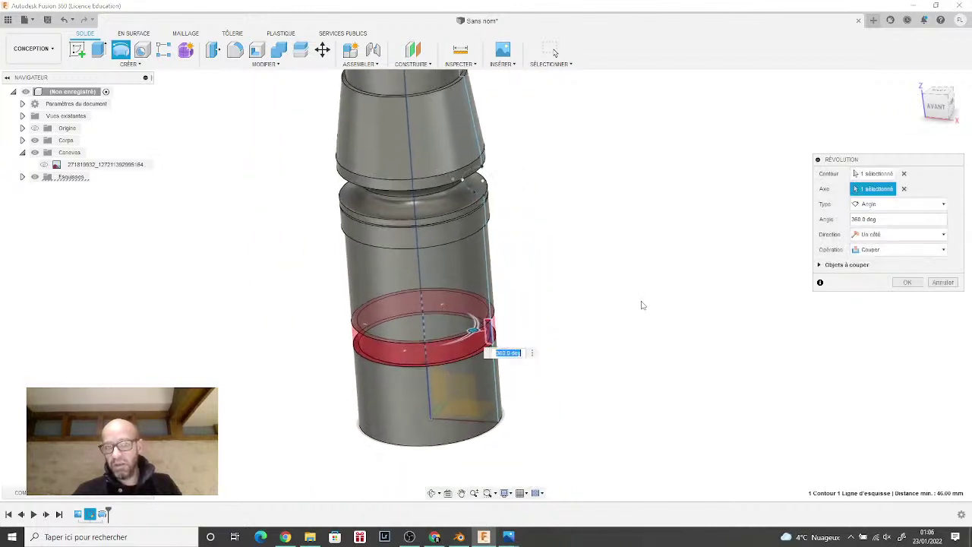
scroll(633, 293, "down", 1)
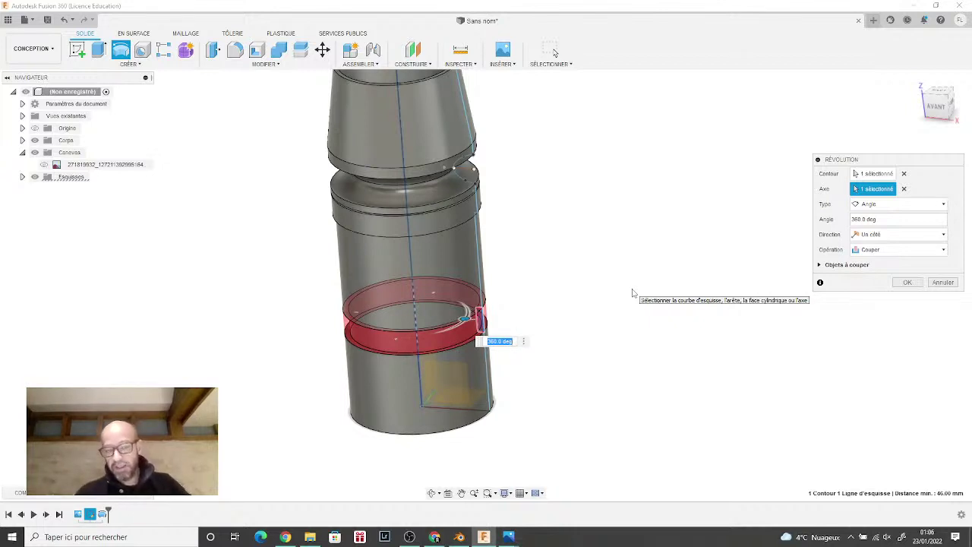
middle_click_drag(520, 331, 580, 339)
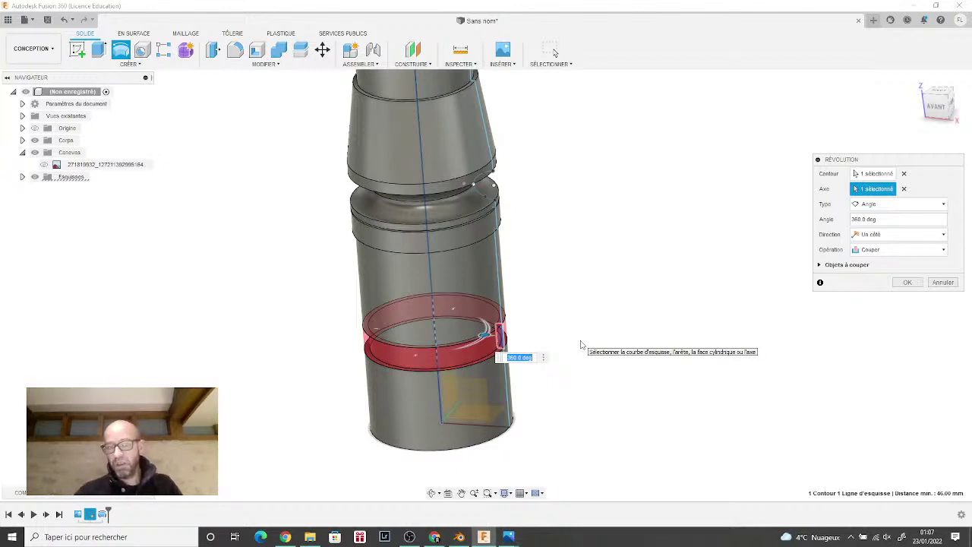
left_click(935, 106)
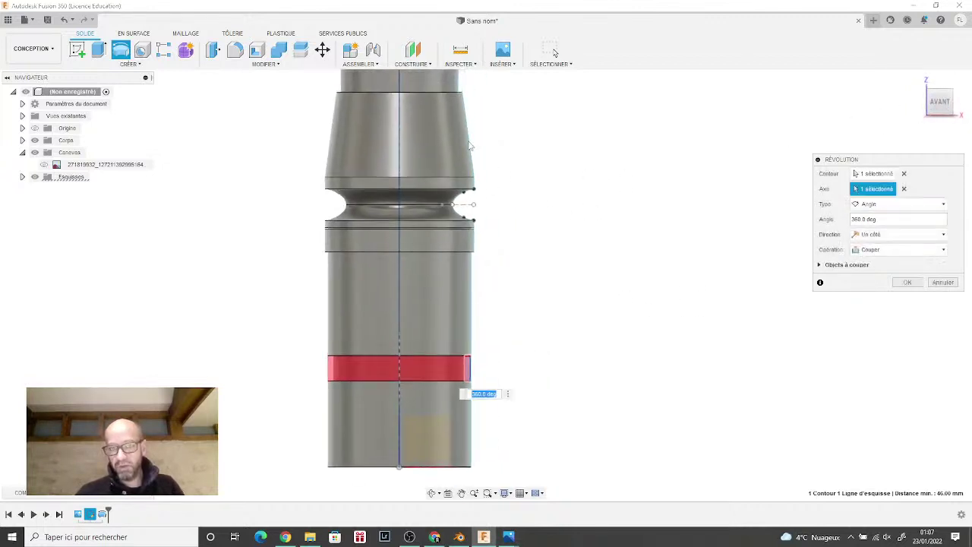
left_click(909, 283)
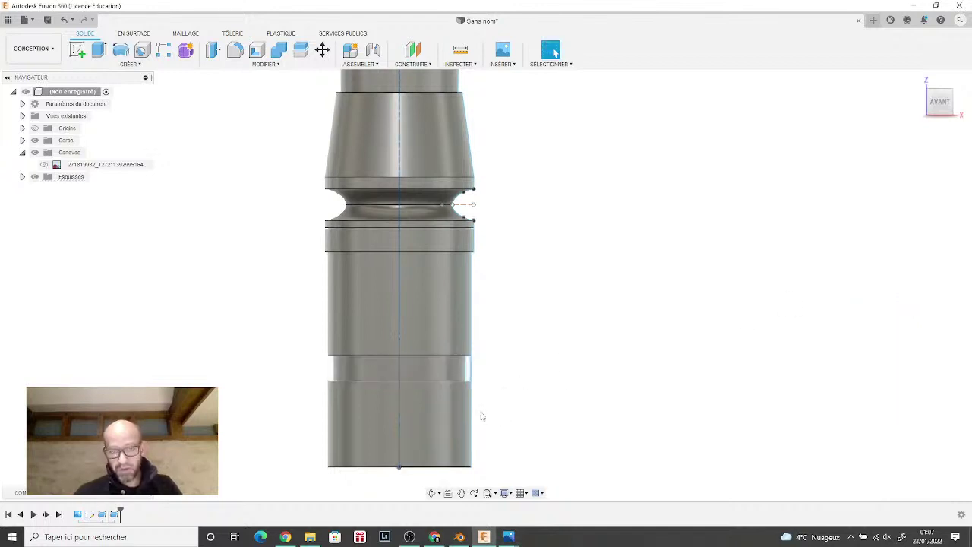
Step: Compare the whole model with the reference photo, examining the holes, rivets and slots on the lower cylinder
scroll(469, 369, "up", 5)
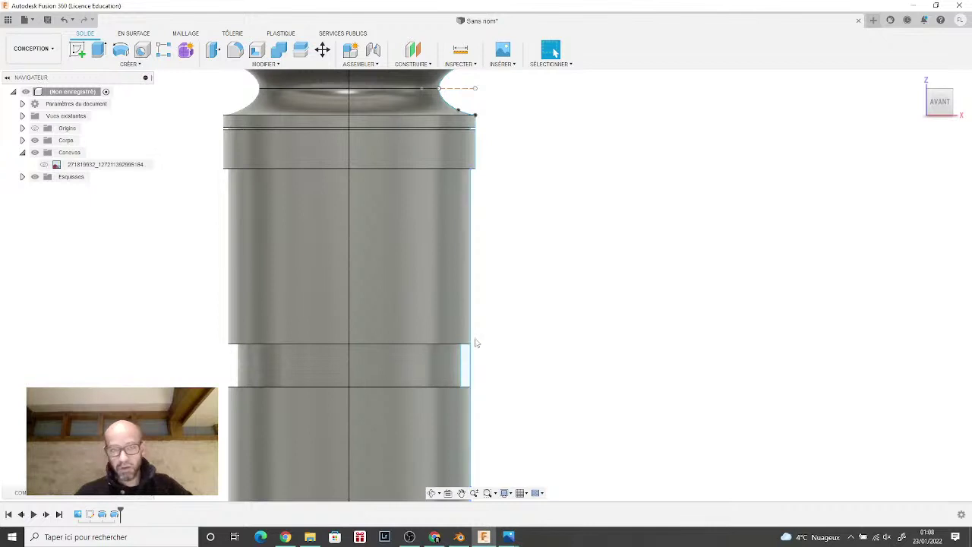
scroll(521, 331, "down", 4)
scroll(570, 356, "down", 2)
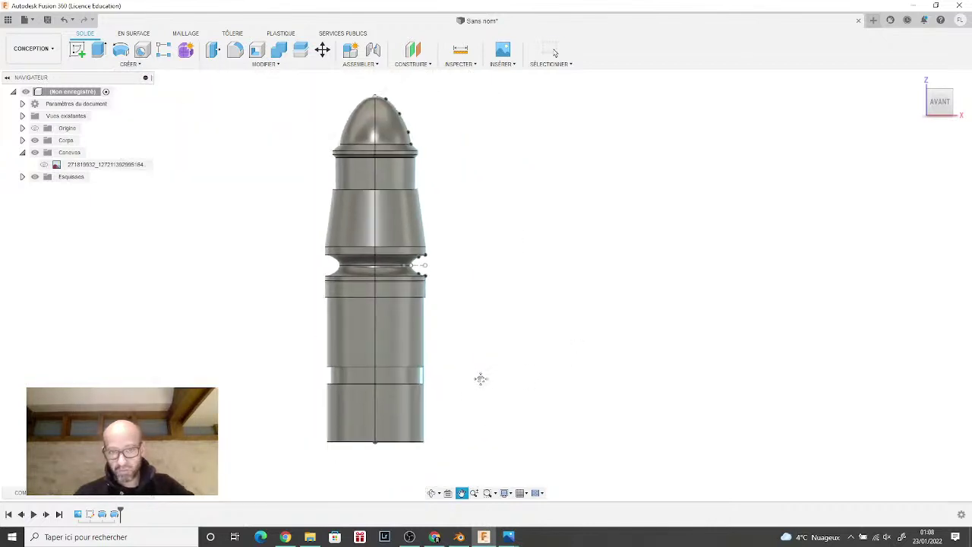
mouse_move(507, 539)
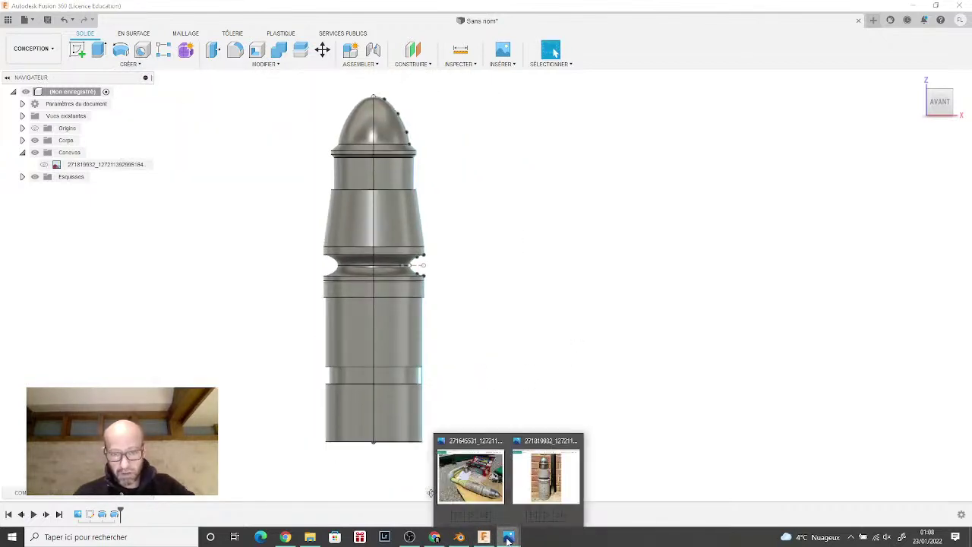
left_click(546, 477)
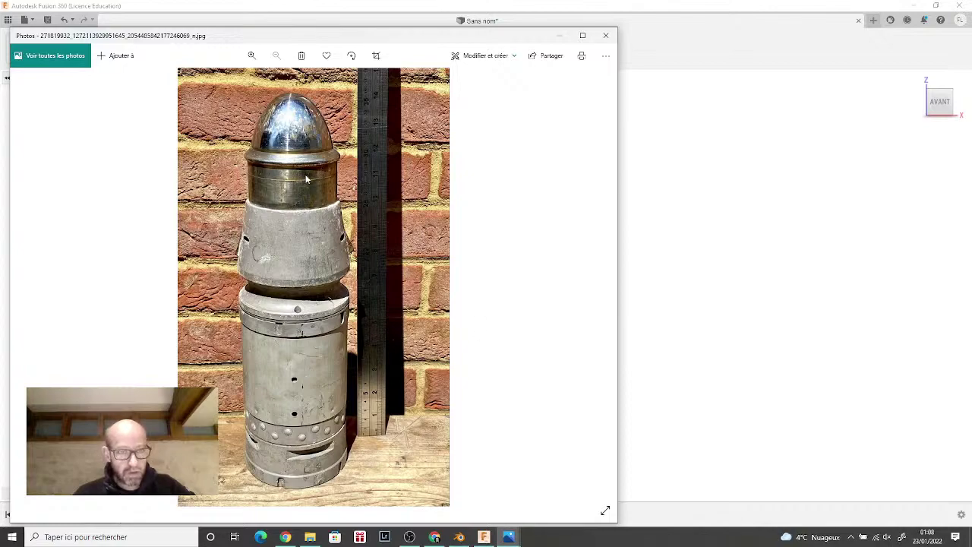
scroll(307, 178, "up", 5)
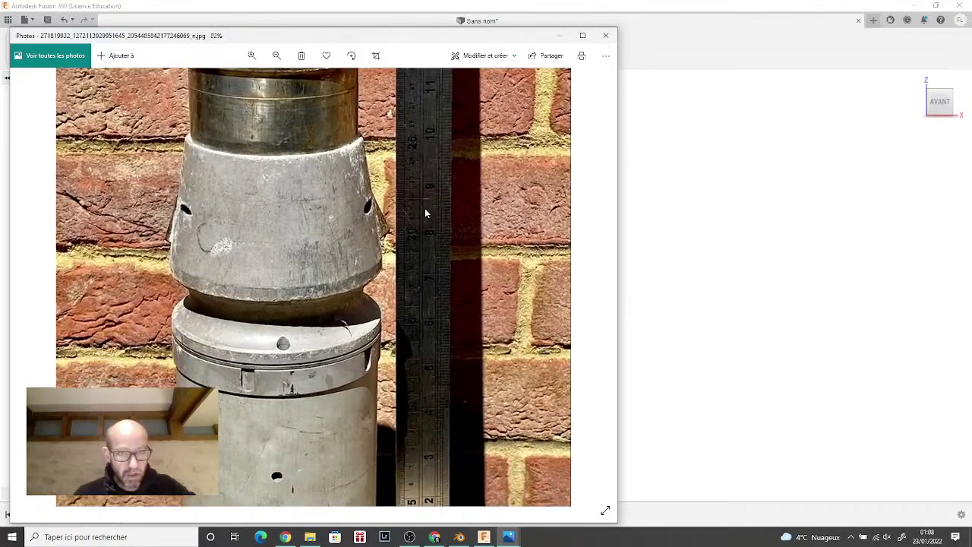
scroll(426, 213, "down", 3)
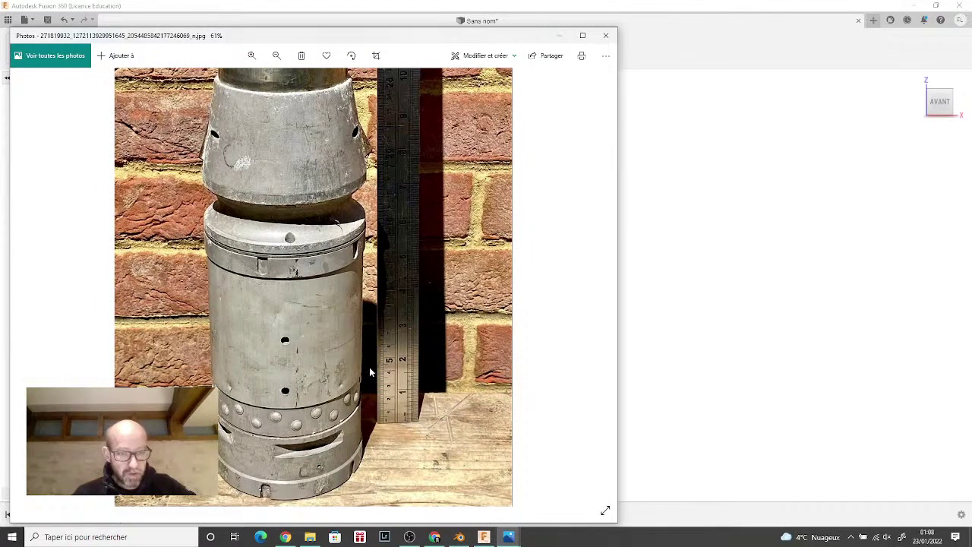
left_click_drag(371, 368, 418, 374)
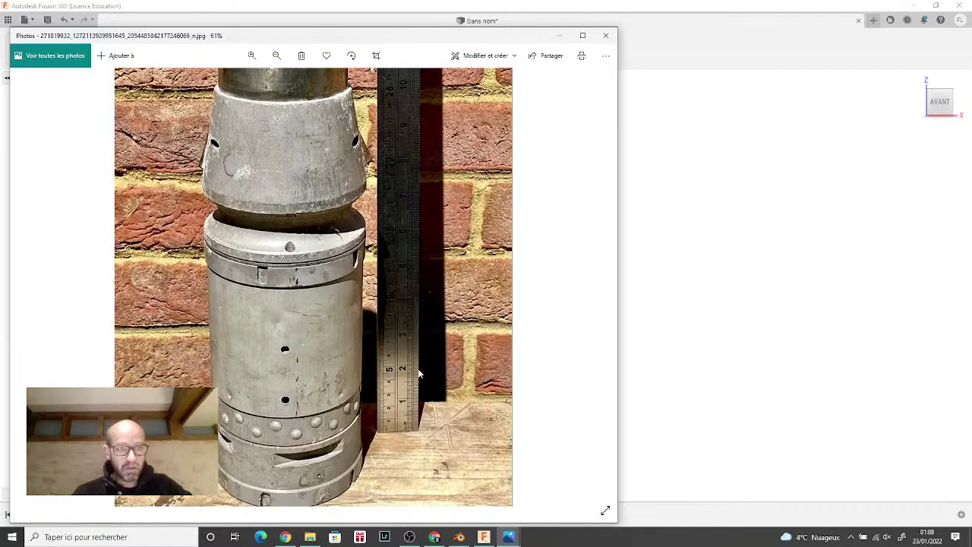
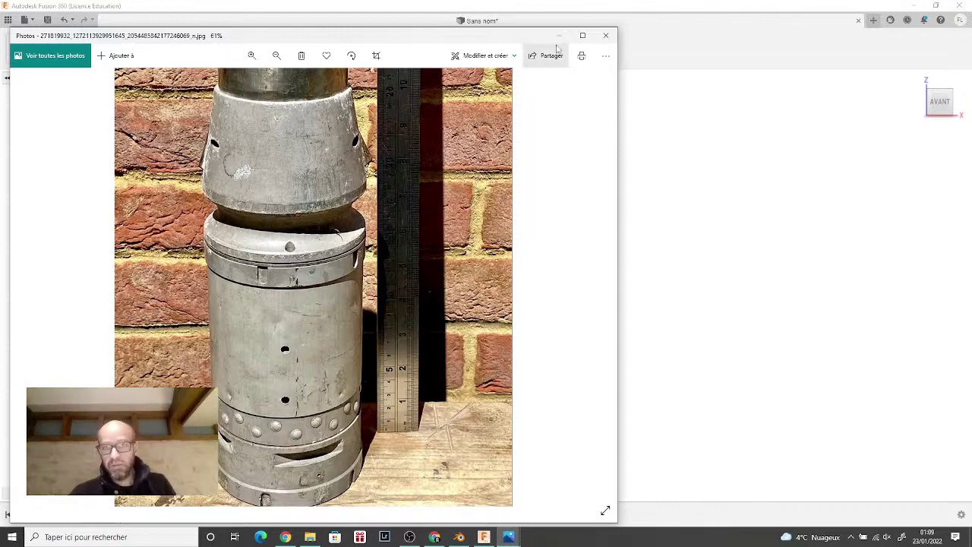
left_click_drag(524, 42, 524, 2)
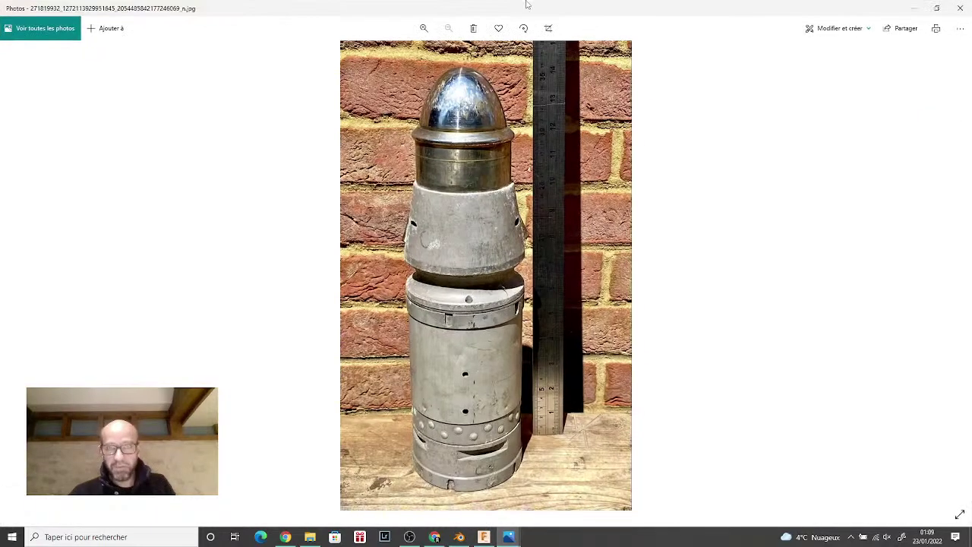
left_click(916, 9)
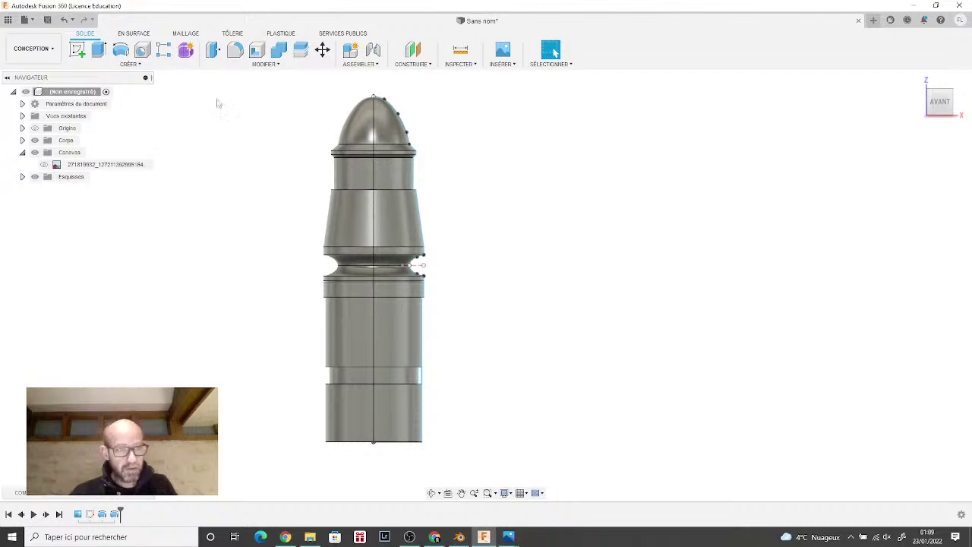
Step: Start a new sketch on the front origin plane and show the reference photo canvas behind the model
left_click_drag(935, 101, 901, 129)
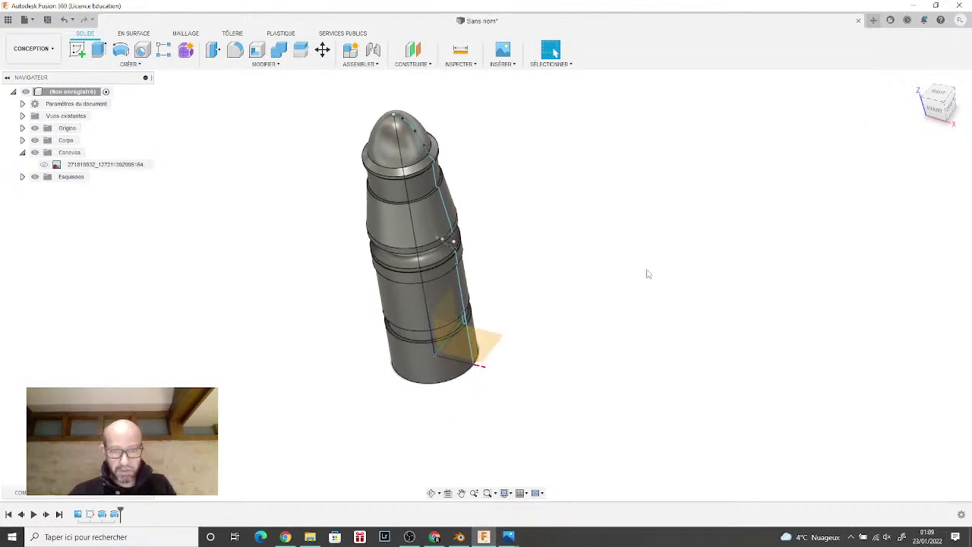
left_click(938, 107)
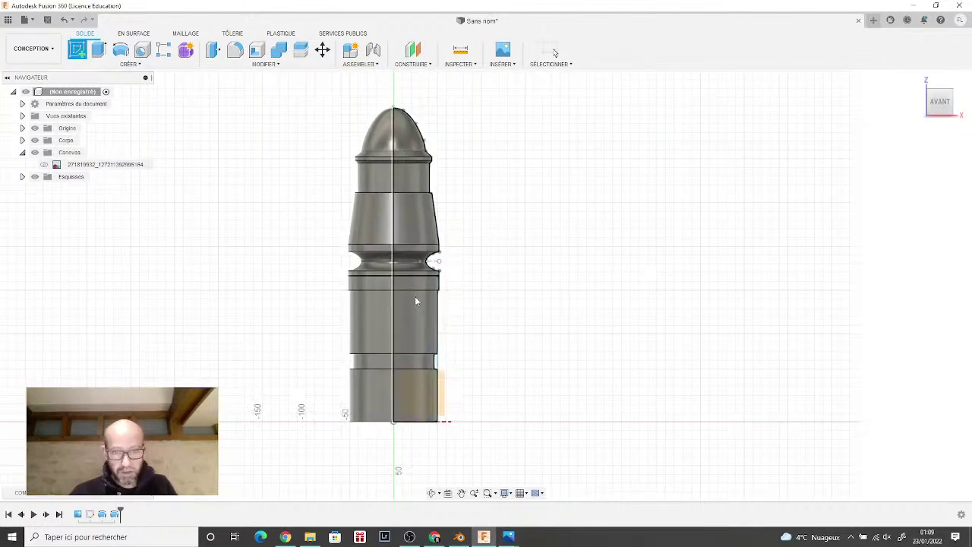
double_click(448, 394)
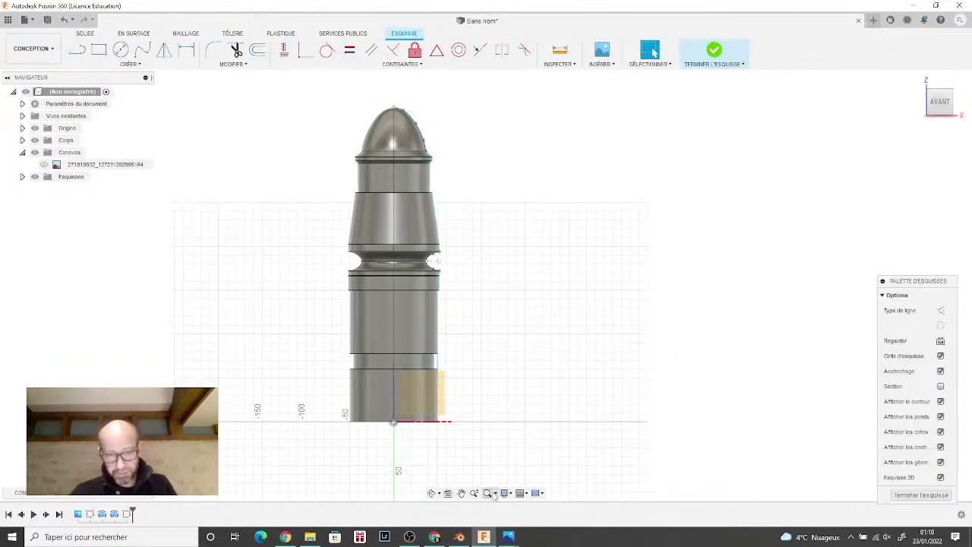
mouse_move(508, 538)
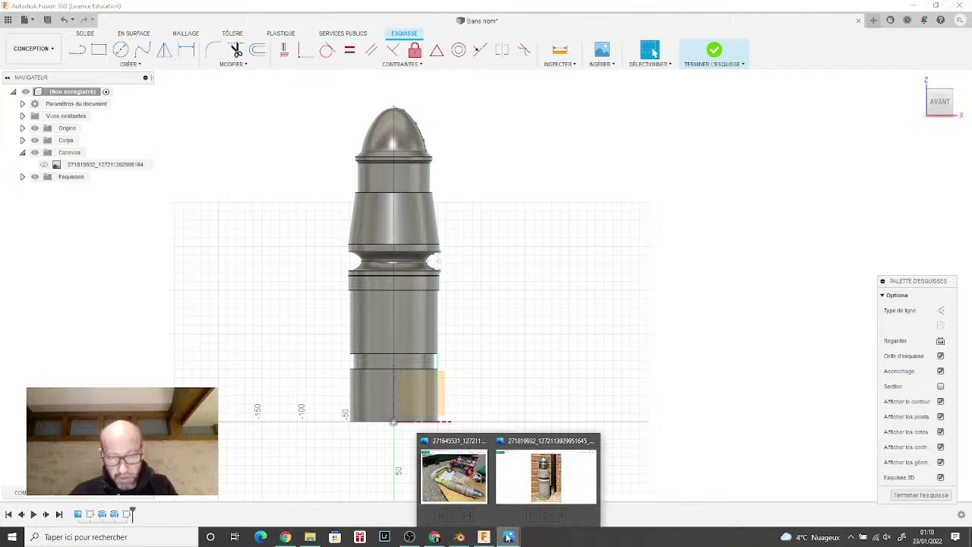
left_click(566, 492)
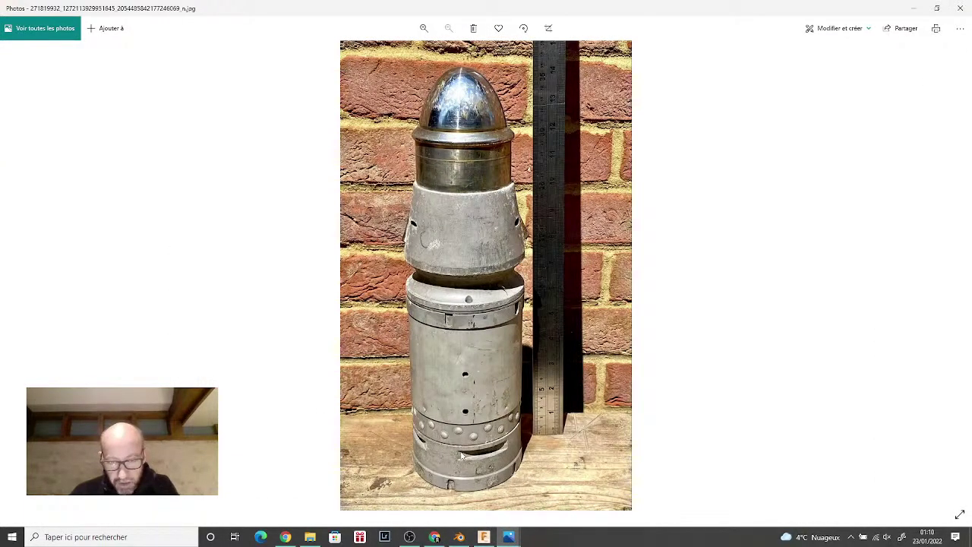
mouse_move(491, 540)
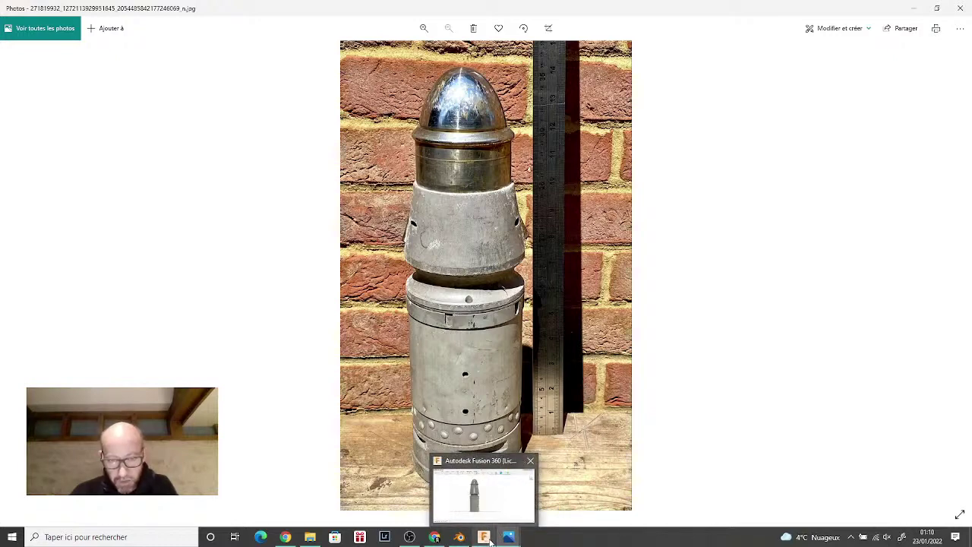
left_click(491, 539)
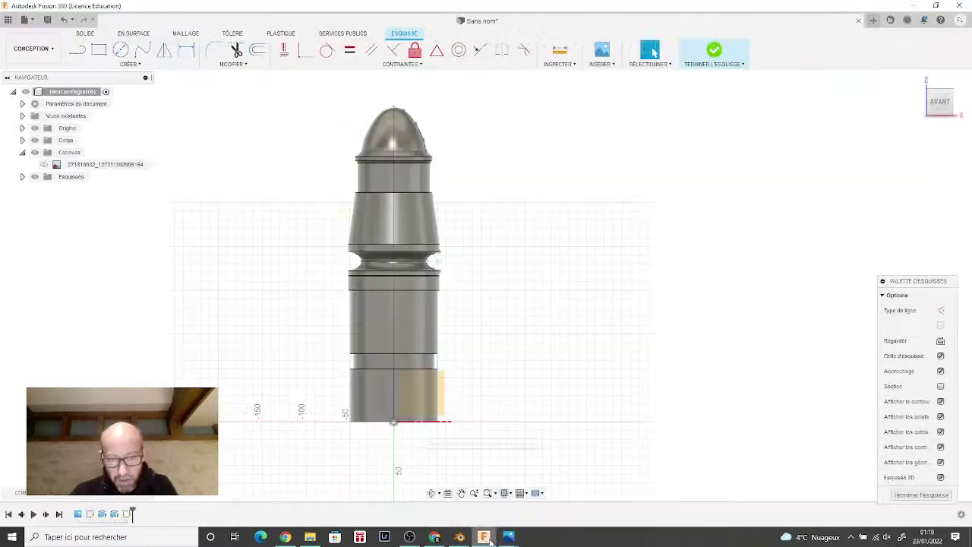
left_click(44, 165)
Step: Draw a rectangle about 15.8 mm wide across the lower cylinder's right edge at the photo's slot, lower its upper edge slightly and finish the sketch
scroll(369, 256, "up", 2)
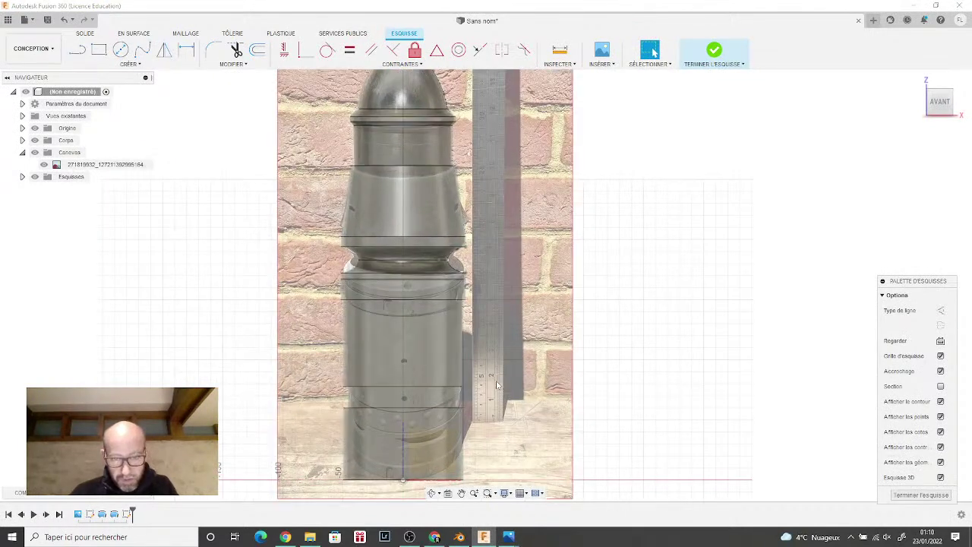
scroll(498, 385, "up", 5)
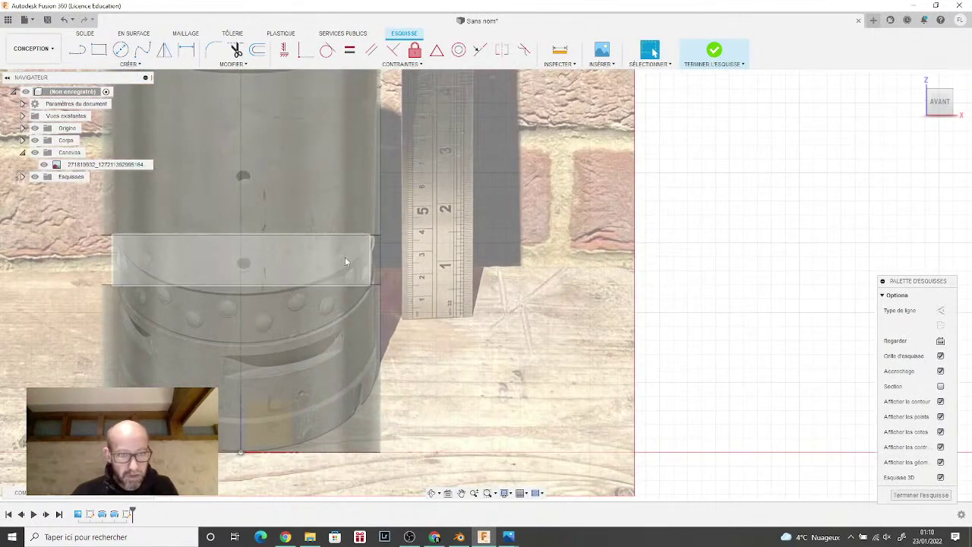
key("r")
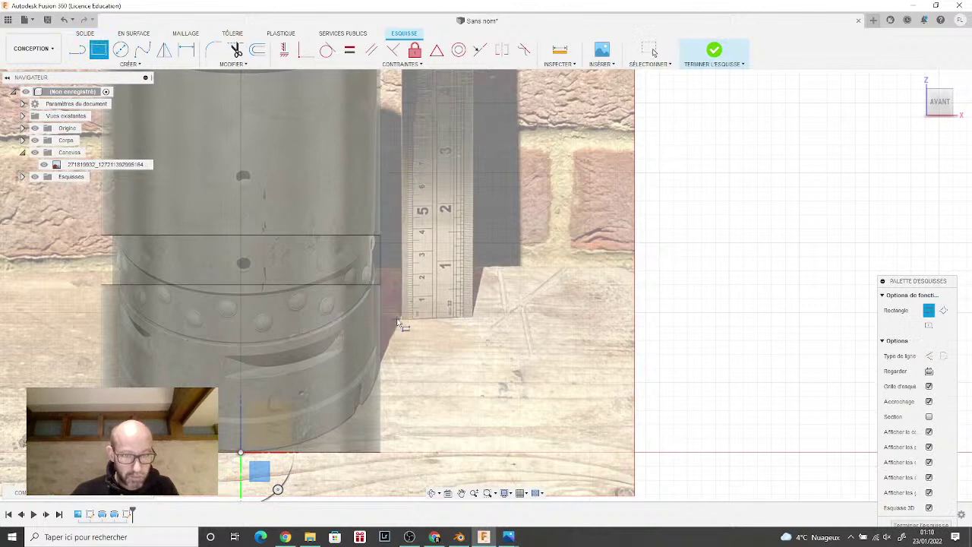
left_click(392, 320)
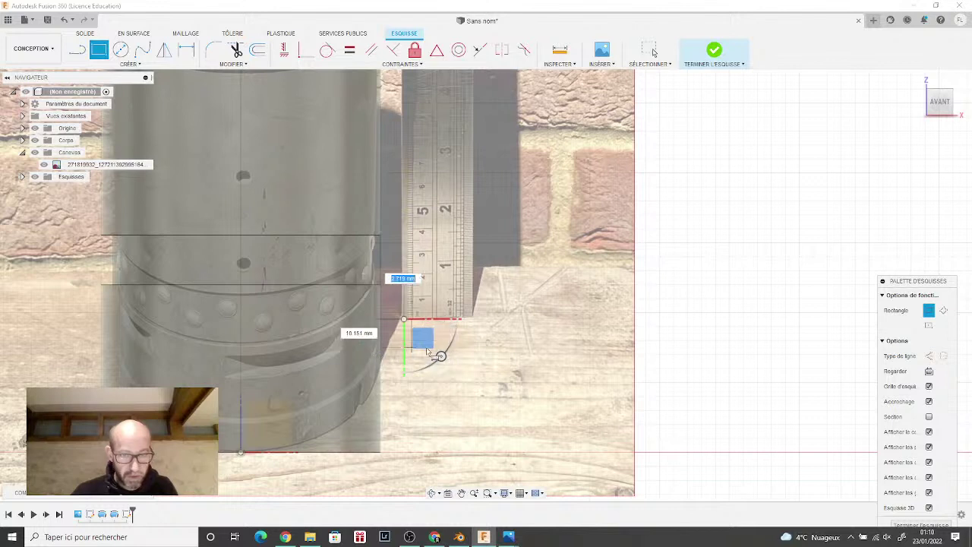
left_click(360, 344)
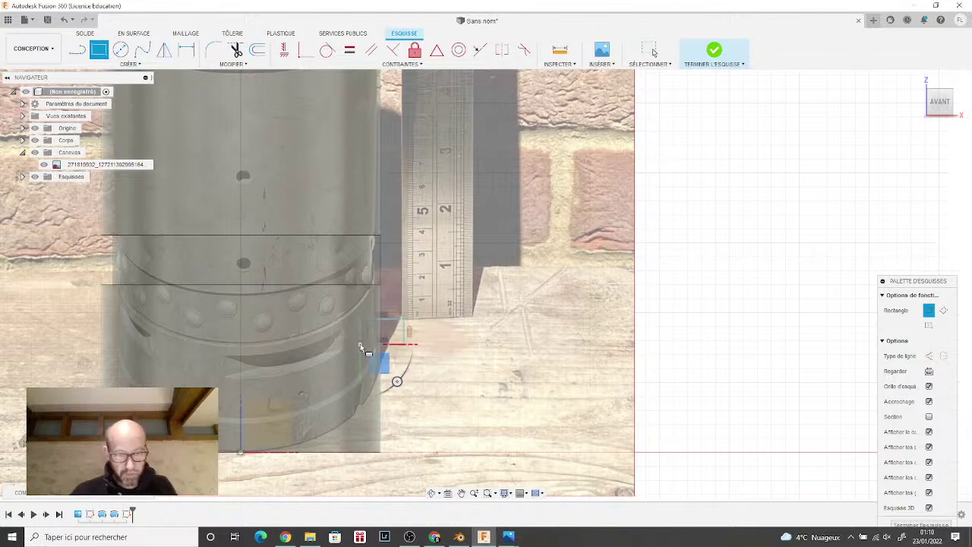
key("Escape")
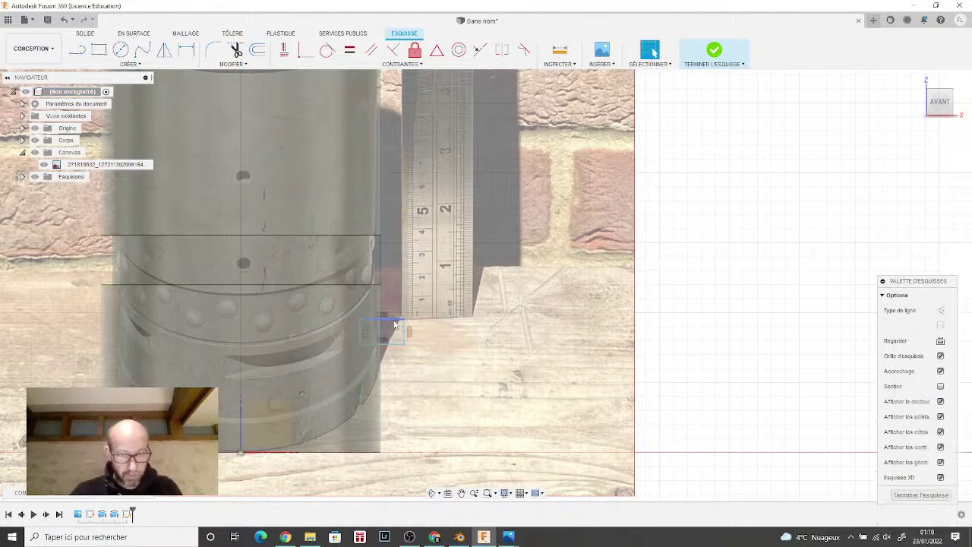
left_click(393, 322)
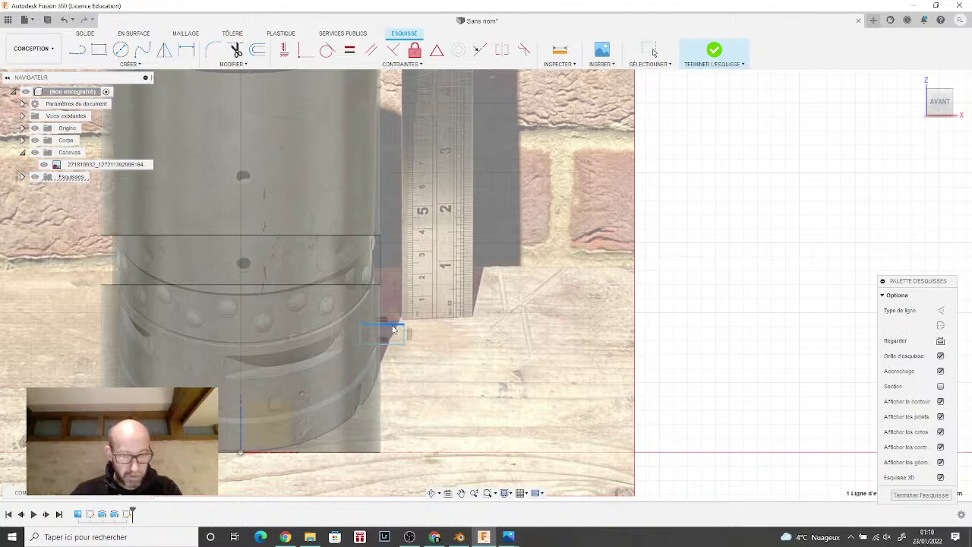
left_click(714, 53)
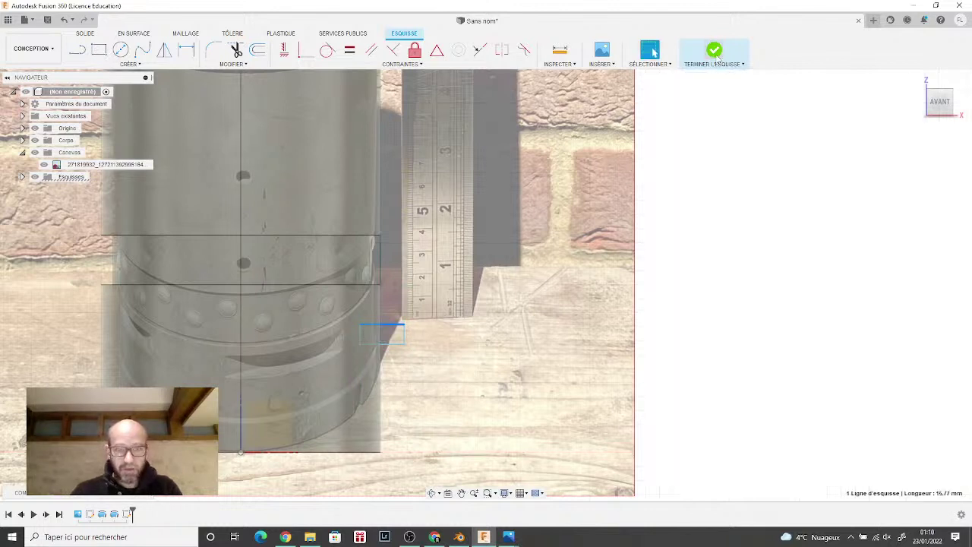
Step: Extrude the rectangle on the lower cylinder's right edge symmetrically by 80 mm as a cut to form the first slot
left_click(99, 49)
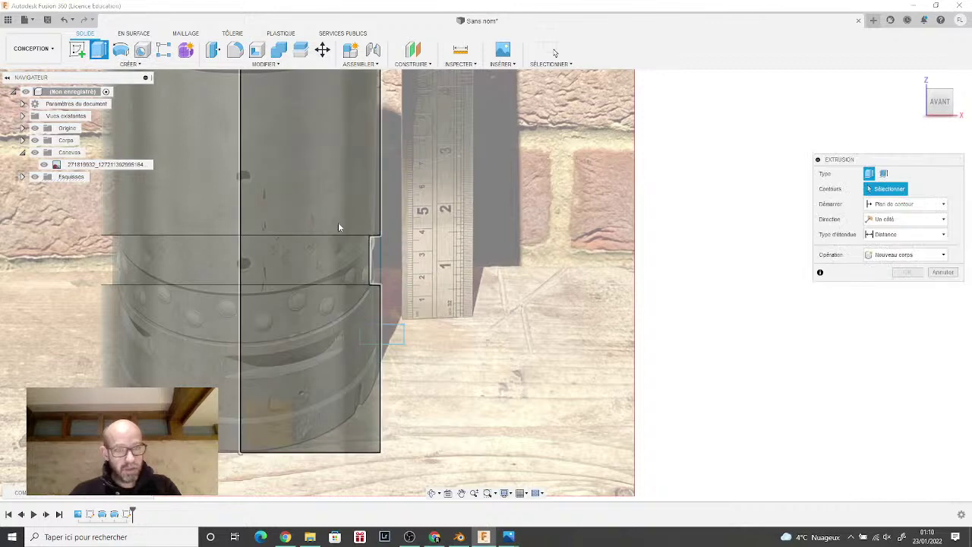
left_click(388, 336)
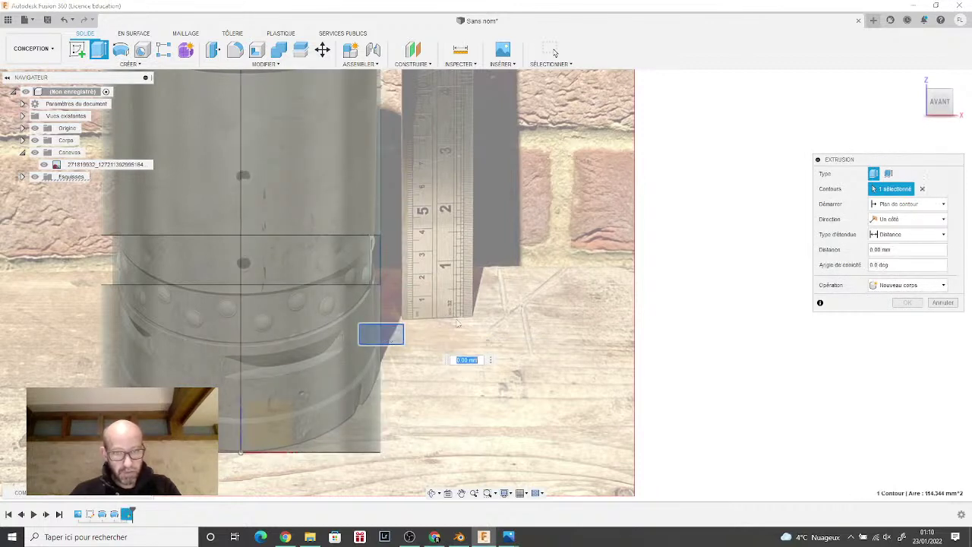
left_click(913, 220)
left_click(896, 255)
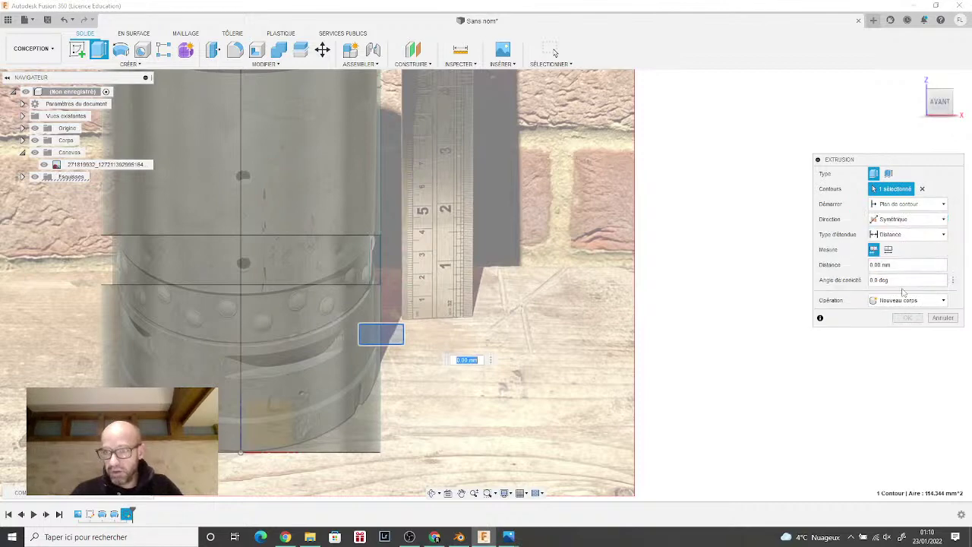
left_click(903, 302)
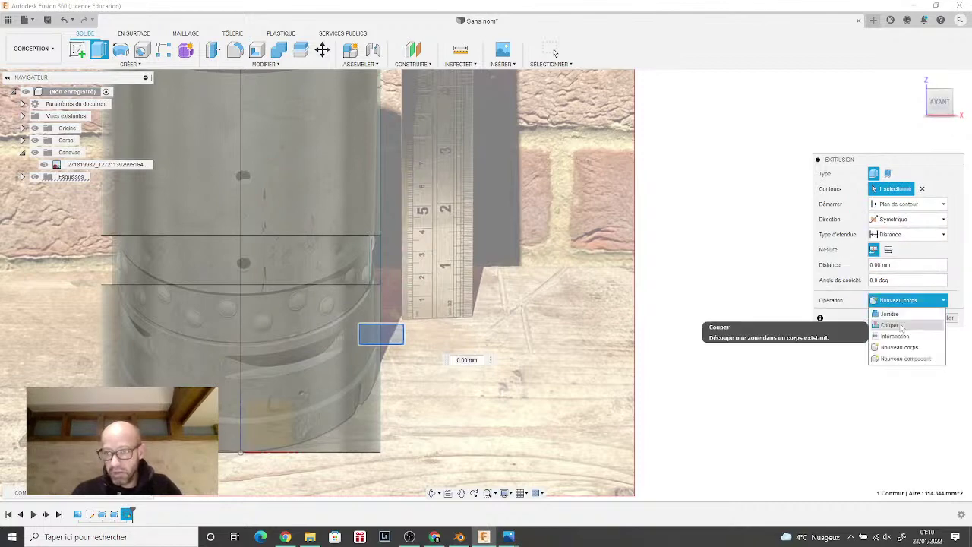
left_click(903, 325)
left_click(952, 89)
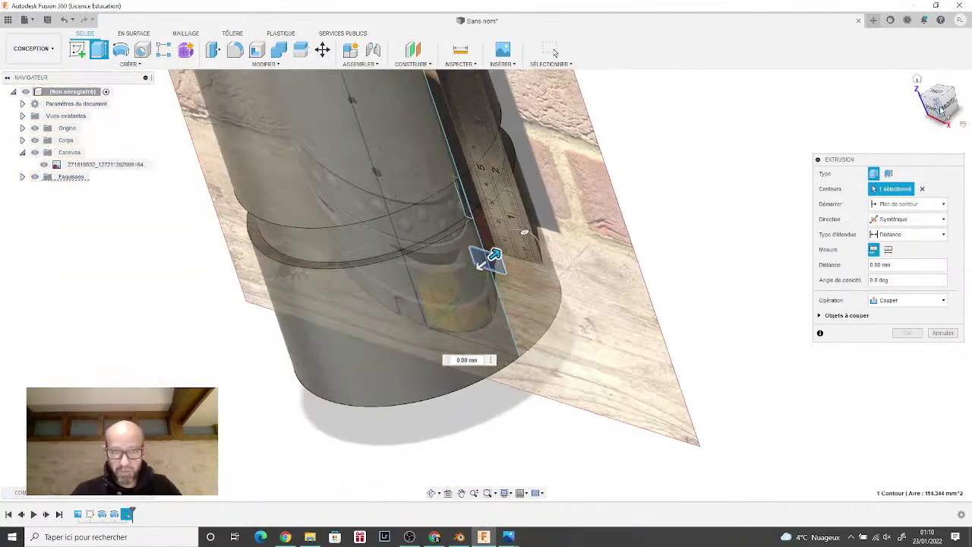
left_click_drag(478, 253, 650, 137)
left_click_drag(940, 96, 918, 103)
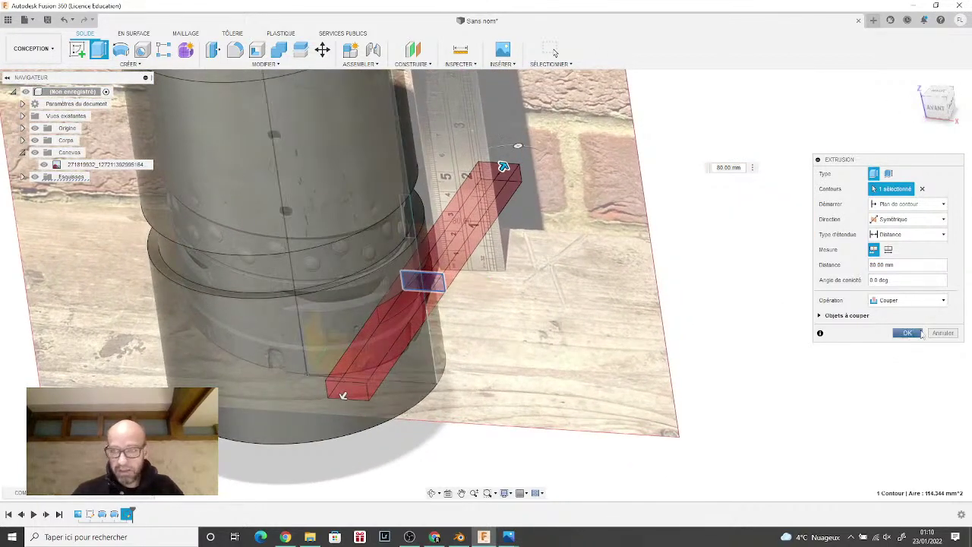
left_click(921, 333)
Step: Move the slot rectangle's inner edge outward to make the cut shallower, leaving the rectangle about 12.5 mm wide
mouse_move(942, 98)
left_mouse_down()
mouse_move(930, 103)
mouse_move(942, 99)
left_mouse_up()
scroll(407, 299, "up", 4)
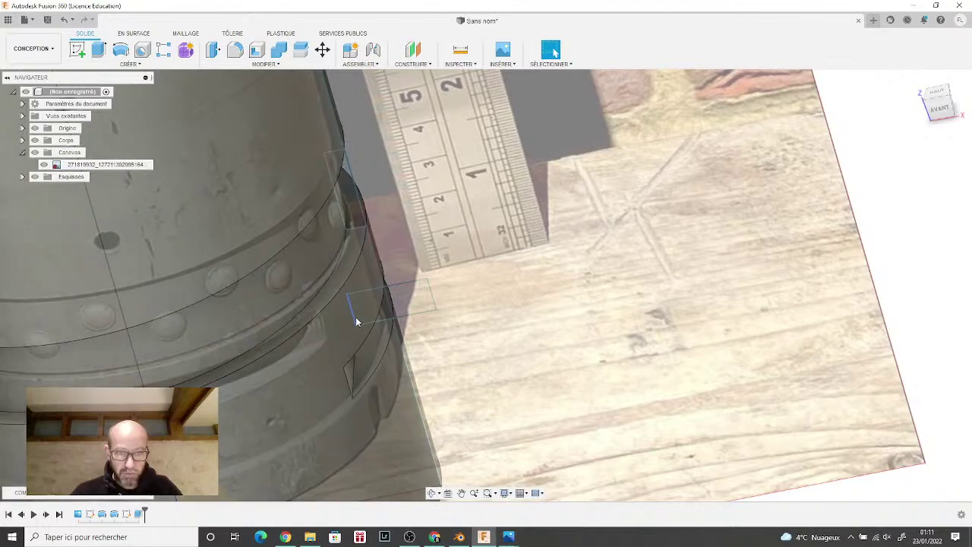
left_click(356, 318)
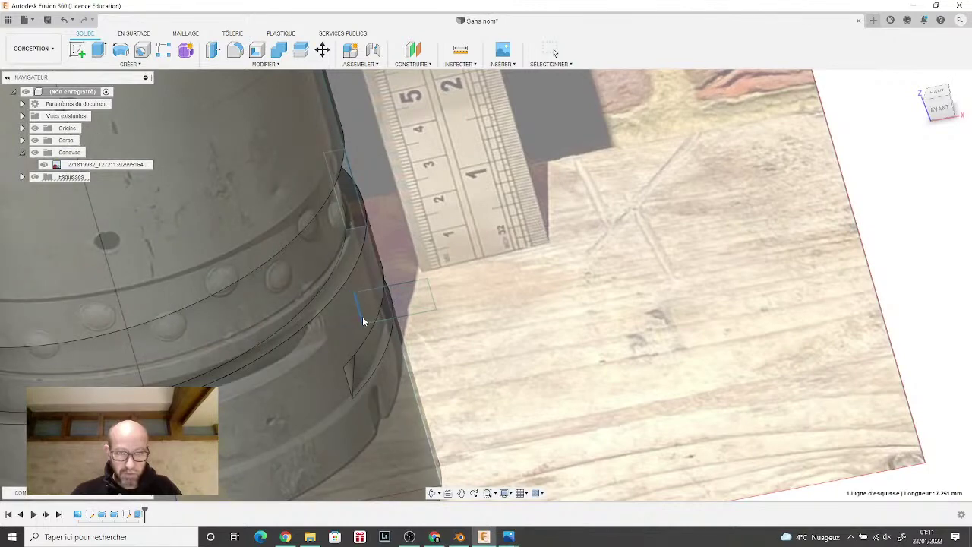
mouse_move(934, 110)
left_mouse_down()
mouse_move(794, 212)
mouse_move(840, 185)
mouse_move(782, 250)
mouse_move(485, 365)
left_mouse_up()
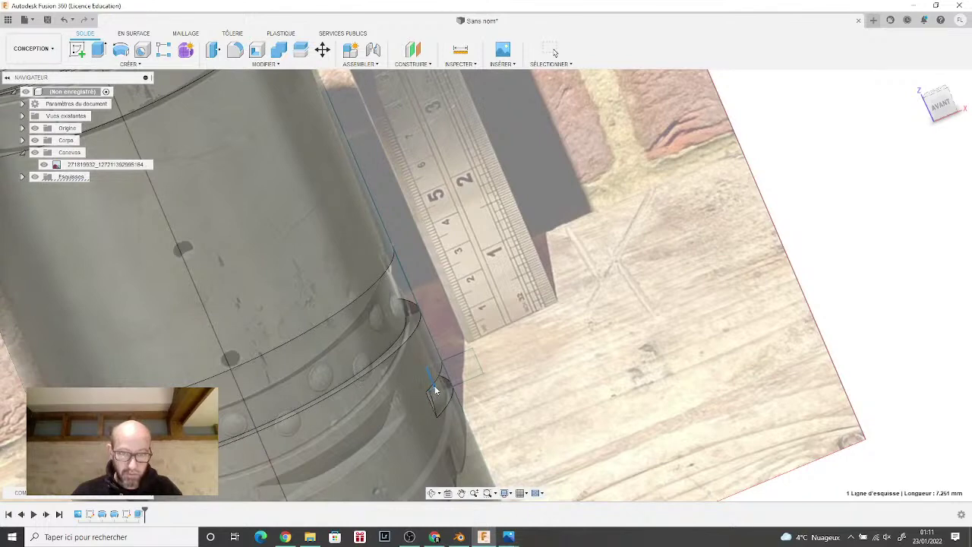
left_click_drag(939, 101, 896, 106)
middle_click_drag(486, 285, 634, 345, "shift")
scroll(573, 337, "up", 6)
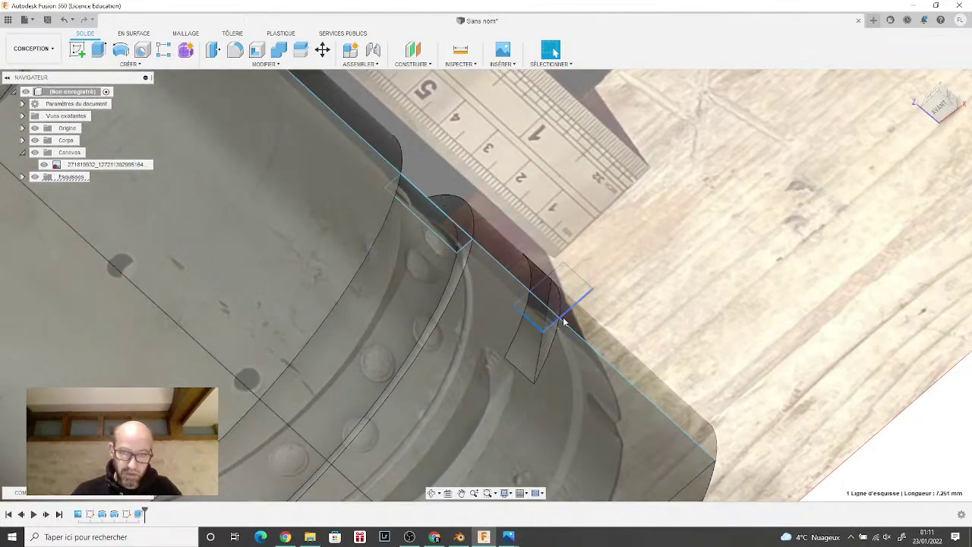
Step: Move the slot rectangle's lower edge slightly down in the front view and check the slot's shape on the cylinder
left_click(571, 313)
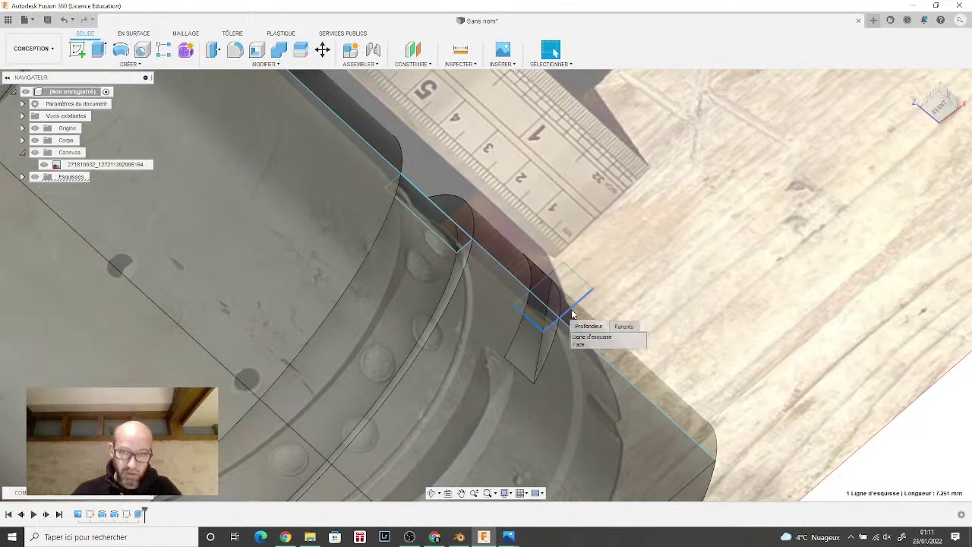
double_click(575, 310)
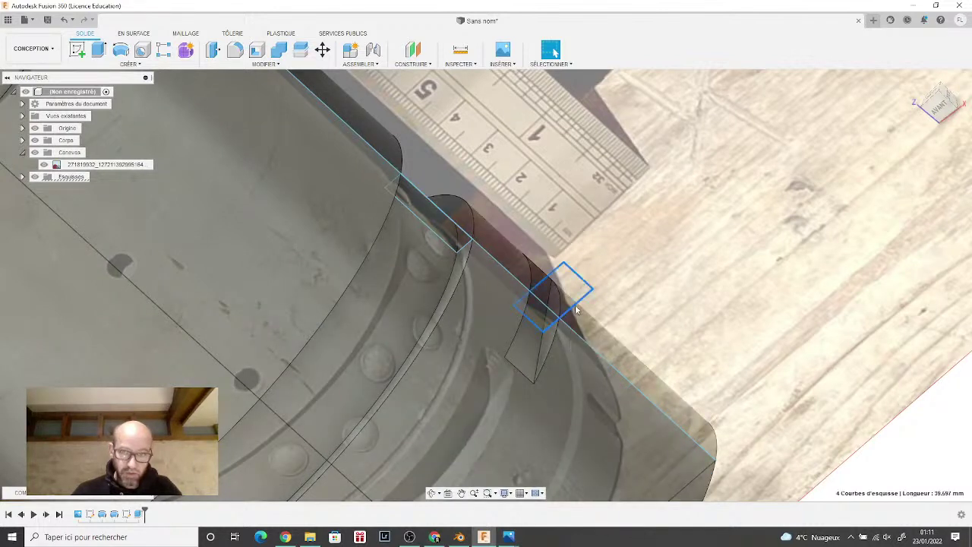
left_click(940, 107)
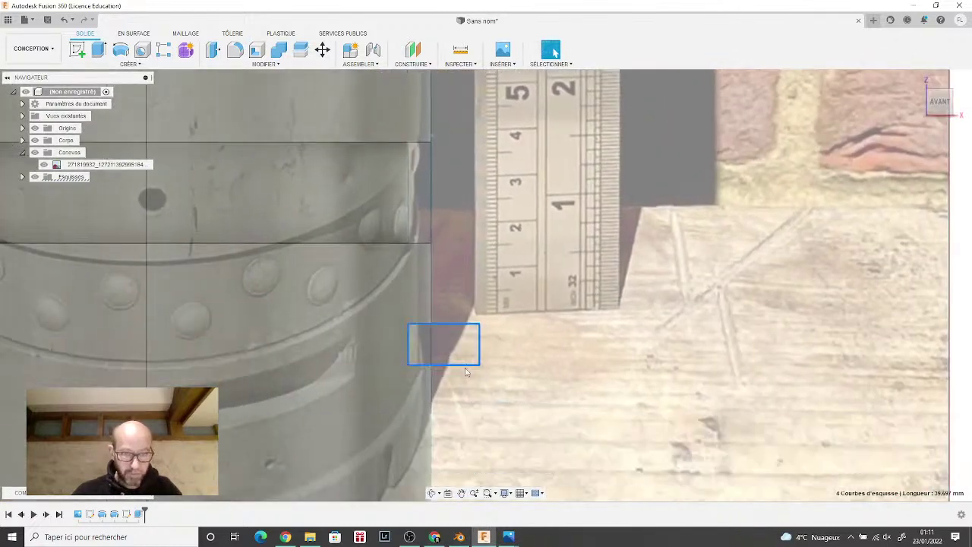
left_click(468, 368)
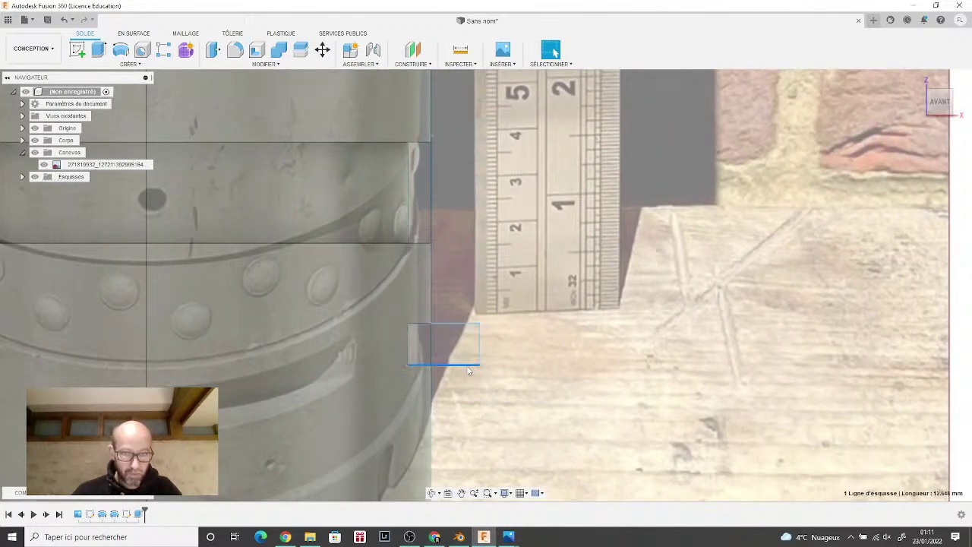
key("Escape")
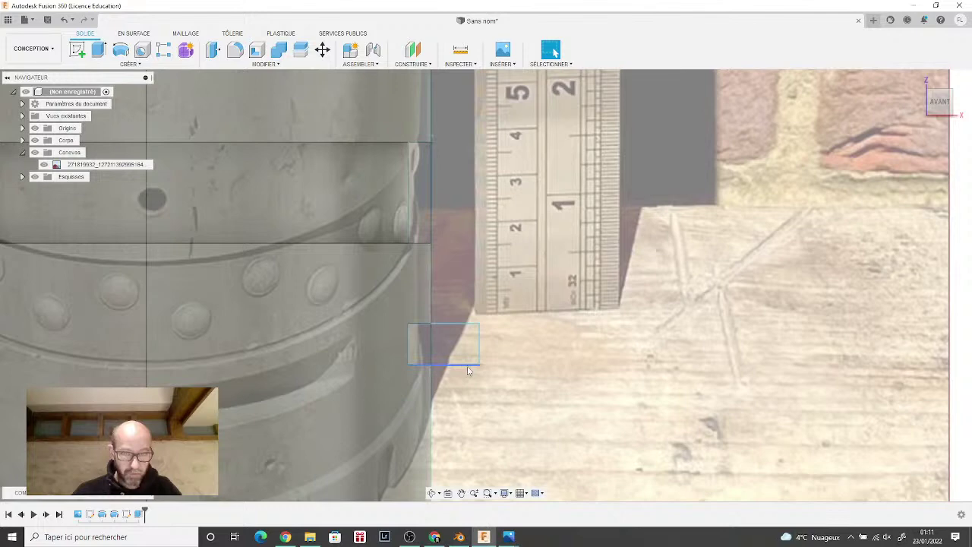
left_click_drag(468, 370, 467, 372)
scroll(468, 379, "down", 3)
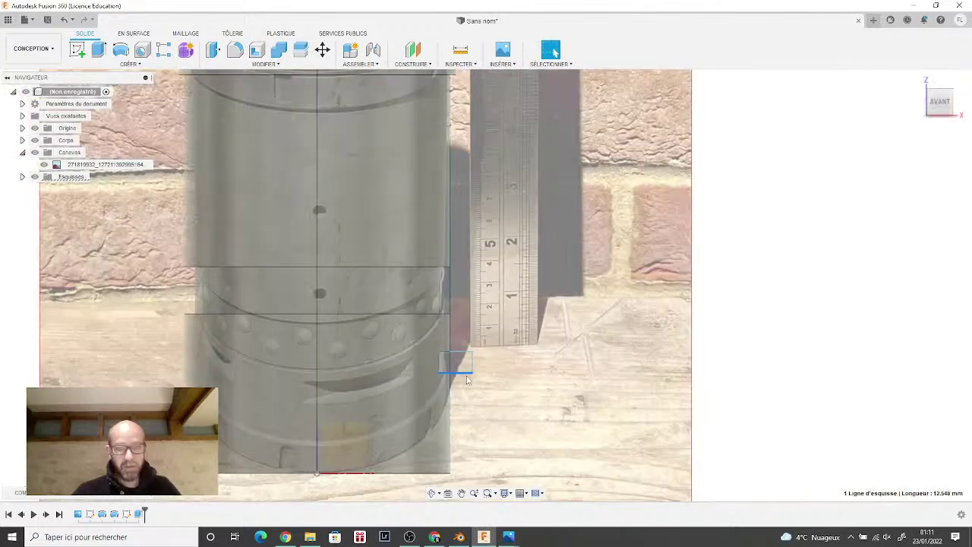
mouse_move(897, 114)
left_mouse_down()
mouse_move(912, 101)
mouse_move(896, 103)
left_mouse_up()
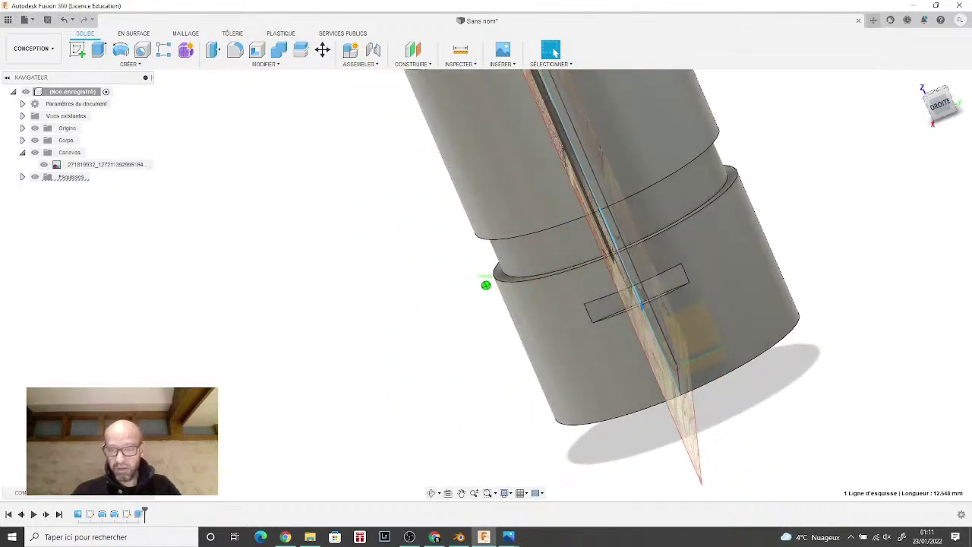
left_click(931, 102)
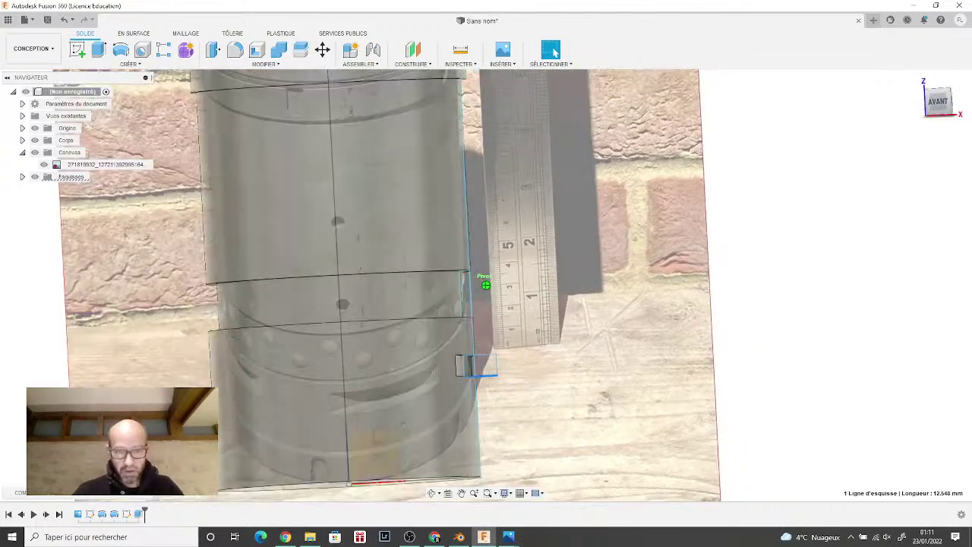
mouse_move(486, 285)
middle_mouse_down("shift")
mouse_move(431, 304)
mouse_move(763, 245)
middle_mouse_up("shift")
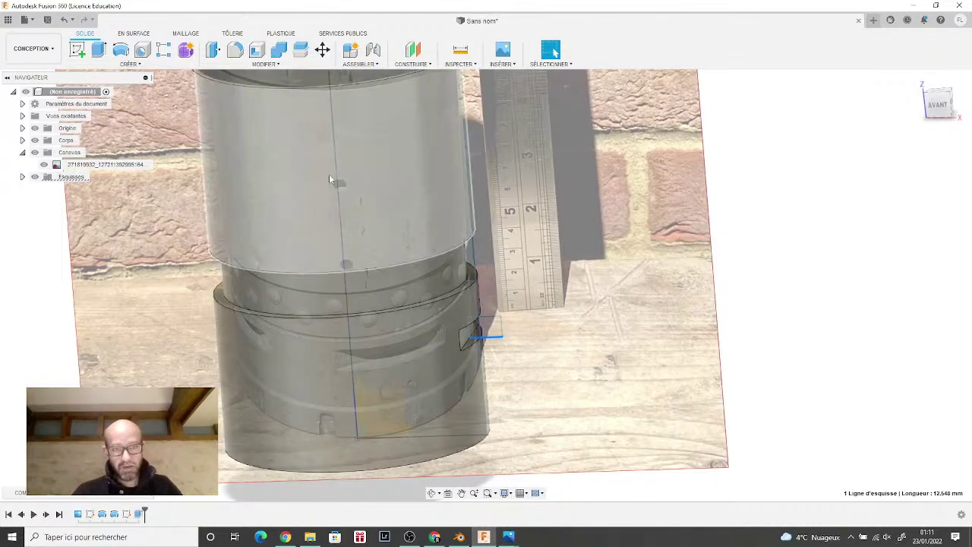
Step: Create a full circular pattern of the slot cut feature around the cylinder's vertical centre line with a quantity of 4
left_click(129, 64)
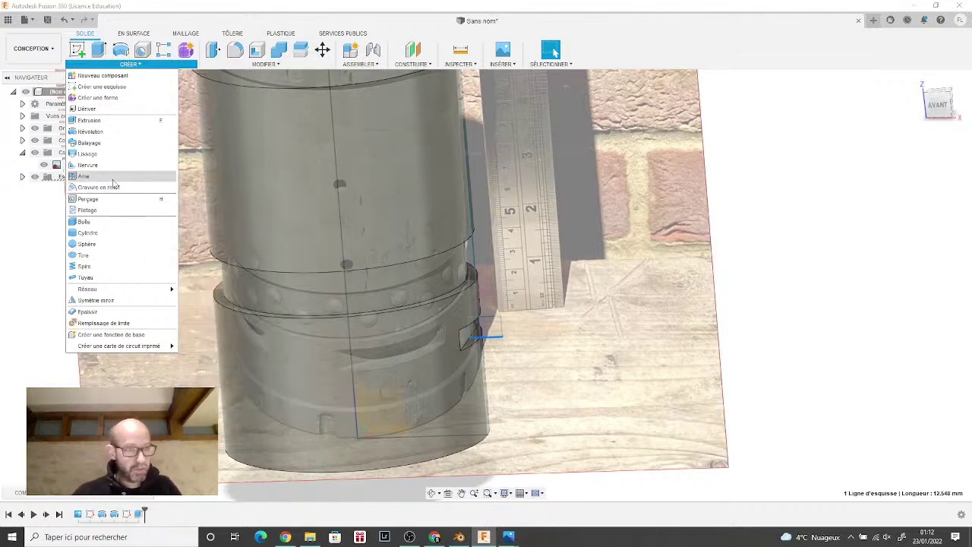
mouse_move(111, 292)
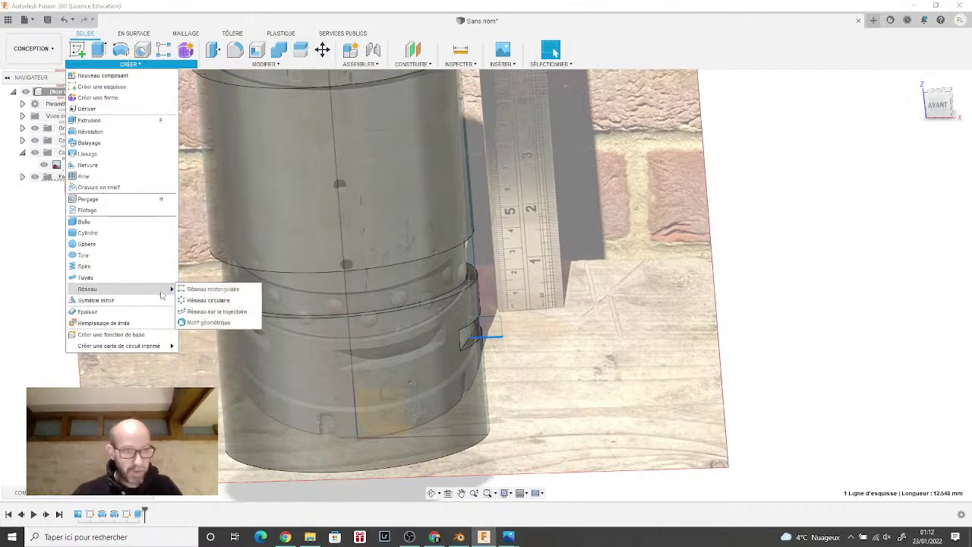
left_click(209, 301)
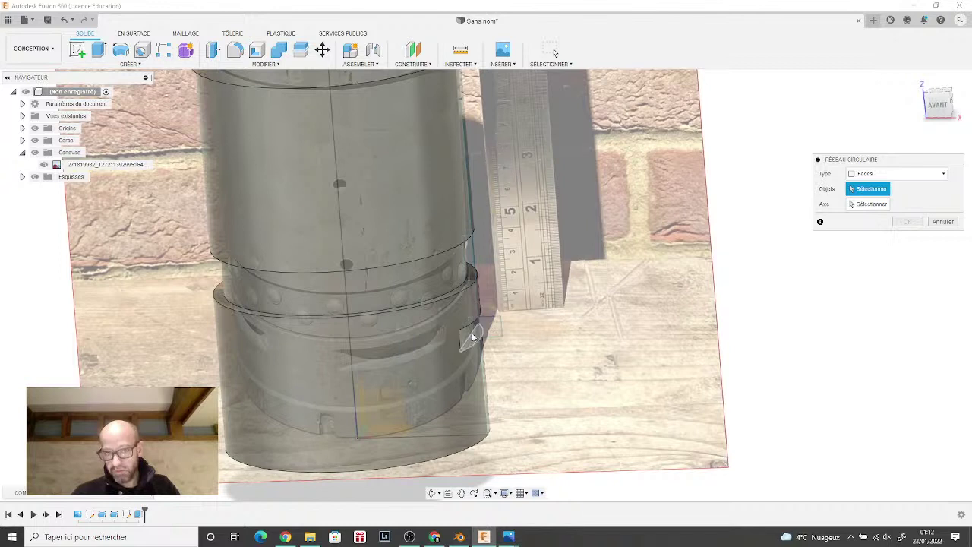
left_click(869, 174)
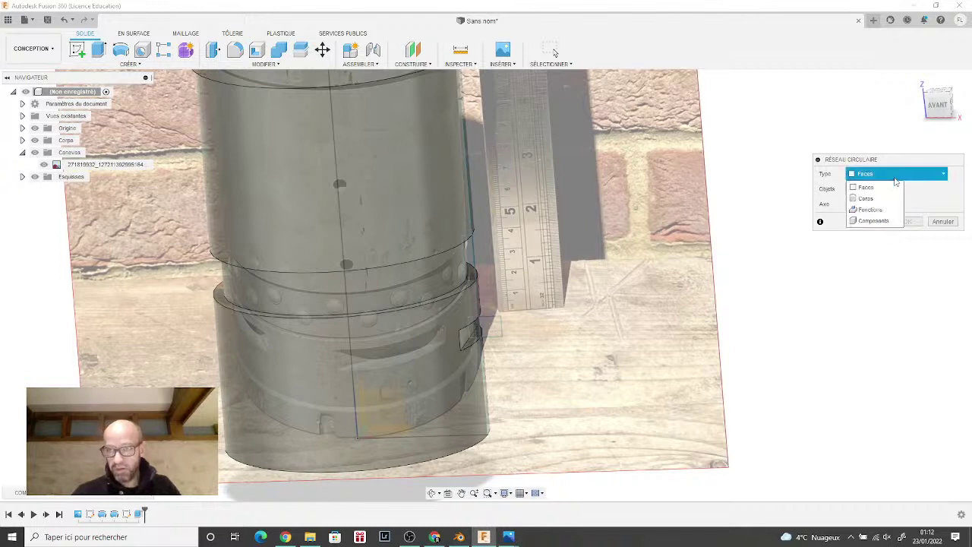
left_click(870, 209)
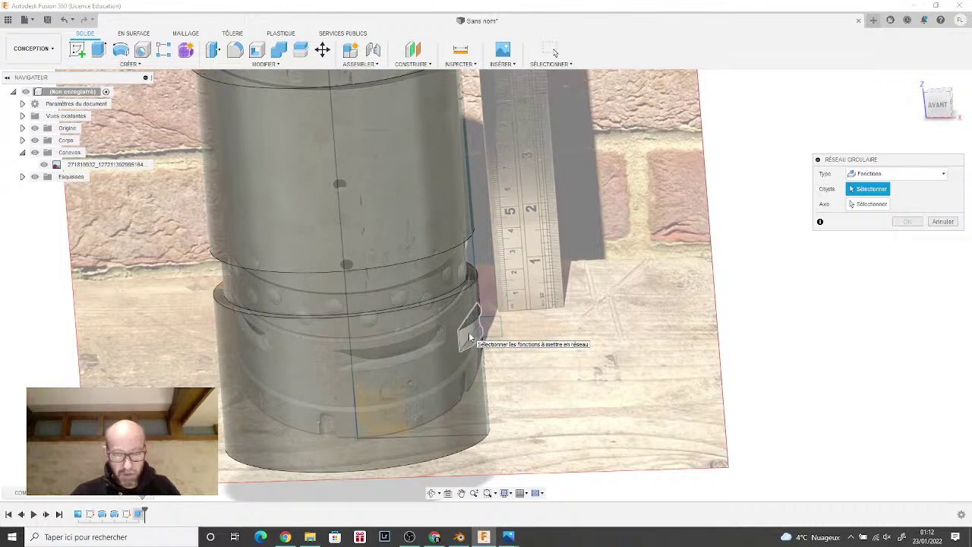
left_click(140, 514)
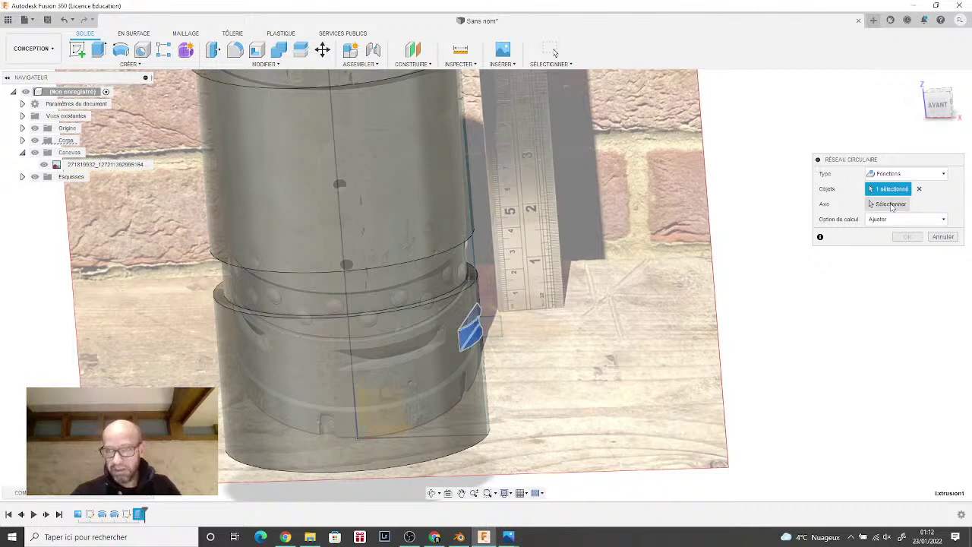
left_click(891, 204)
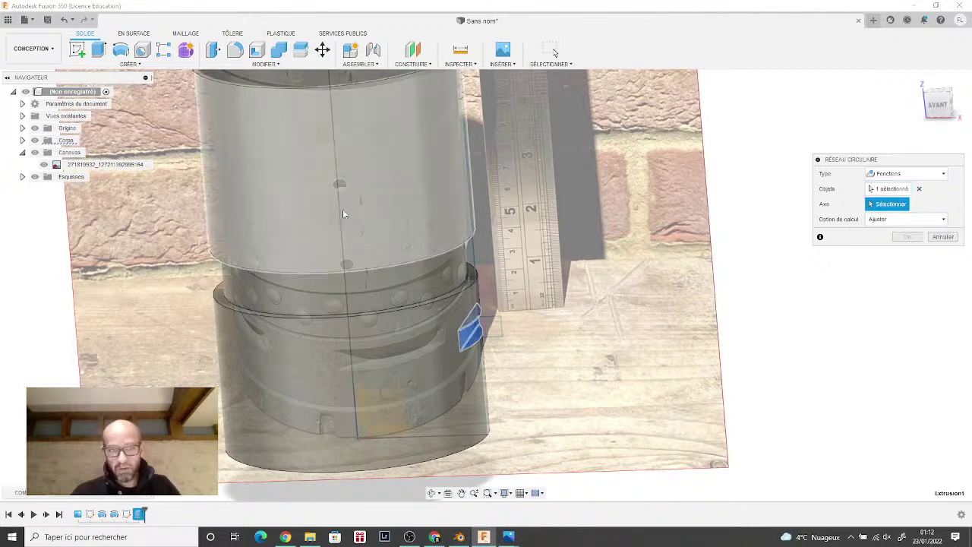
left_click(341, 212)
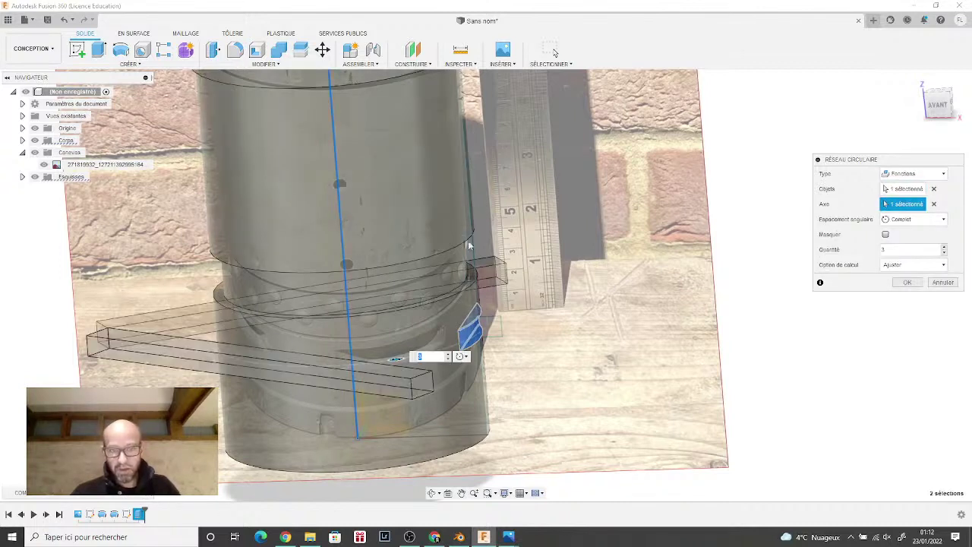
left_click_drag(936, 104, 729, 227)
left_click(448, 354)
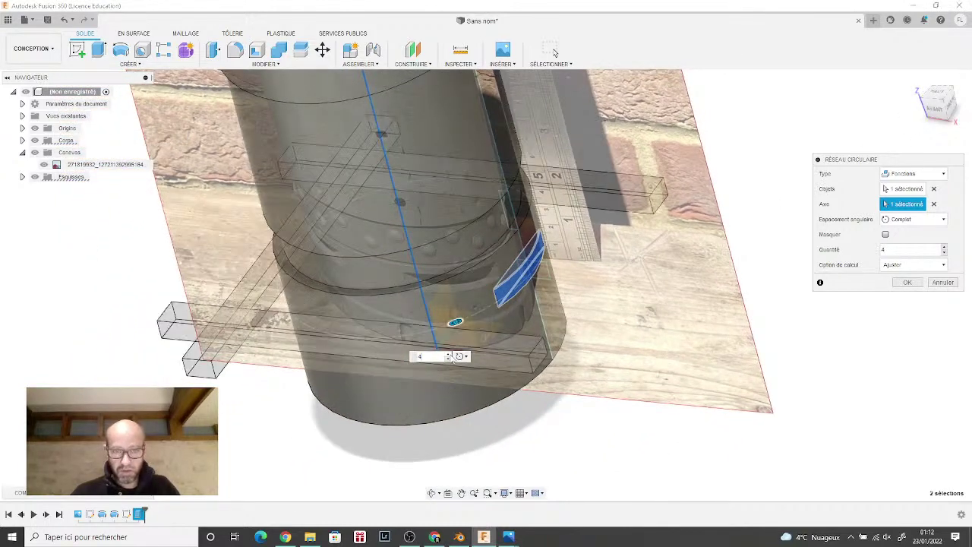
left_click(933, 98)
left_click(907, 282)
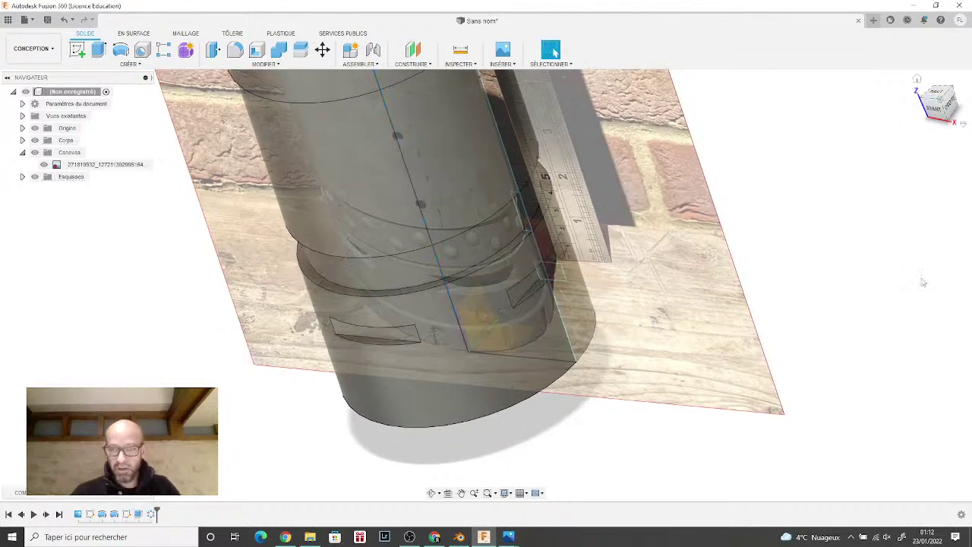
Step: Switch to the reference photo in the Photos app and compare it with the model, examining the slots, rivets, holes and upper sections
left_click_drag(935, 105, 943, 102)
middle_click_drag(486, 285, 452, 290, "shift")
scroll(696, 352, "down", 3)
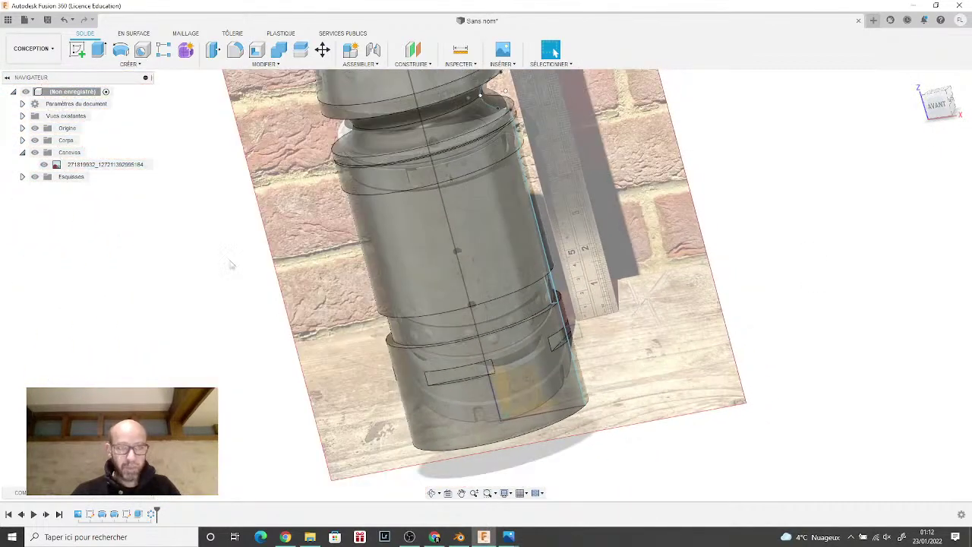
left_click(939, 105)
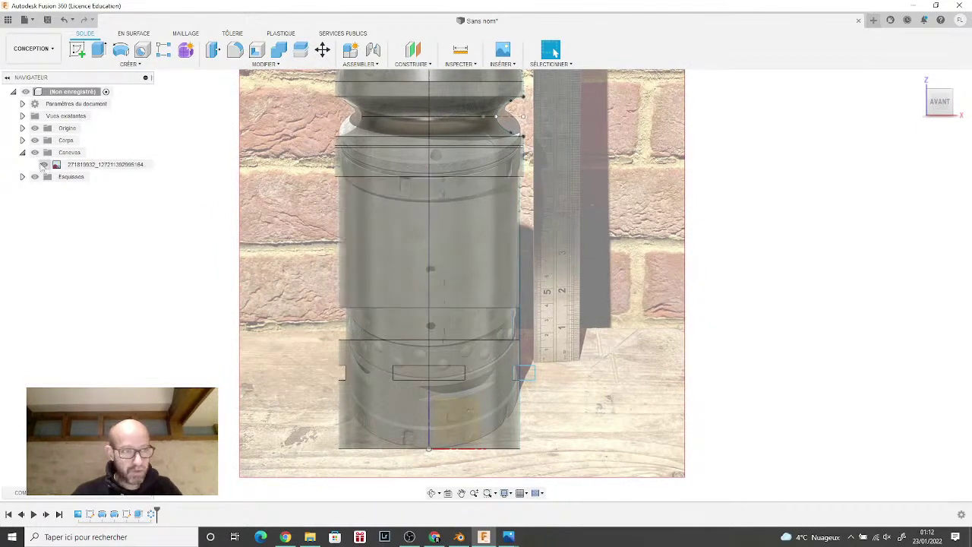
mouse_move(508, 536)
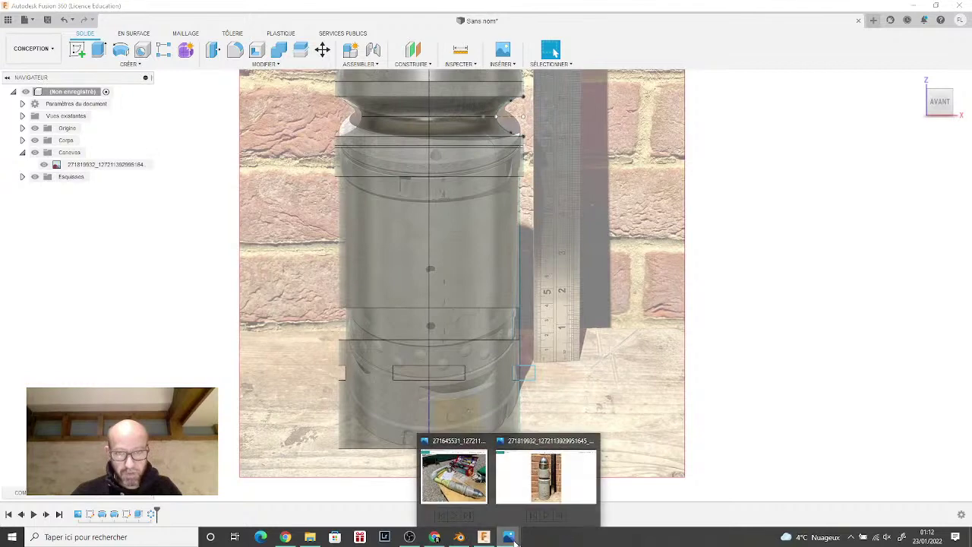
left_click(542, 486)
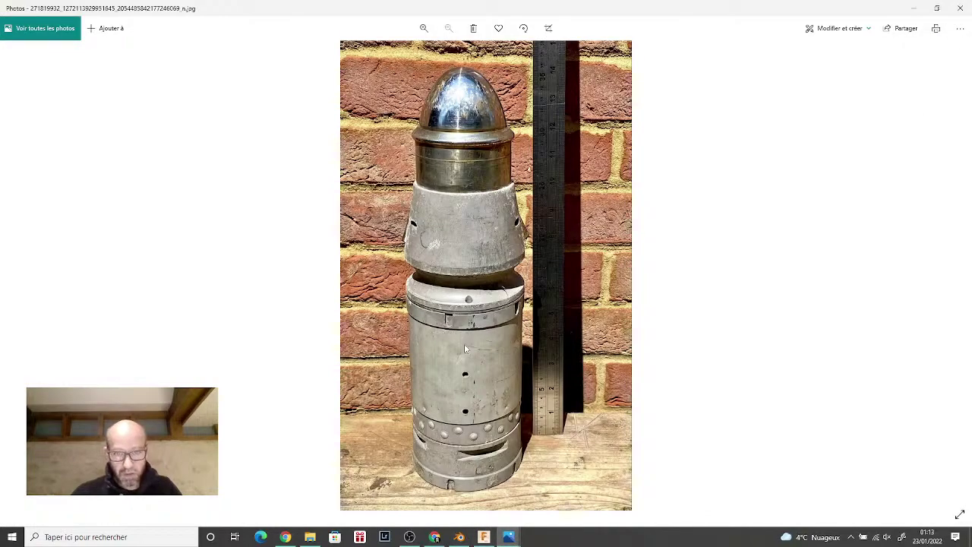
scroll(464, 343, "up", 3)
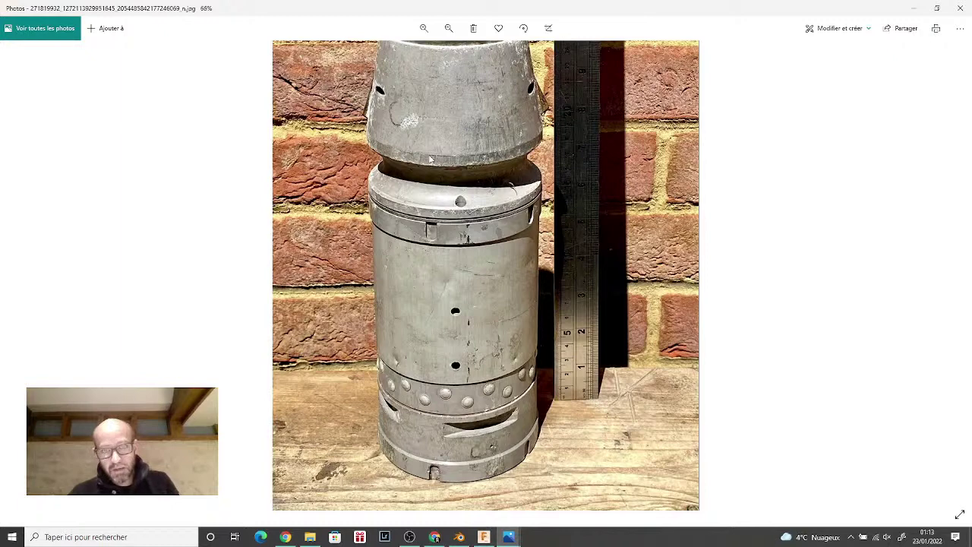
scroll(430, 158, "down", 2)
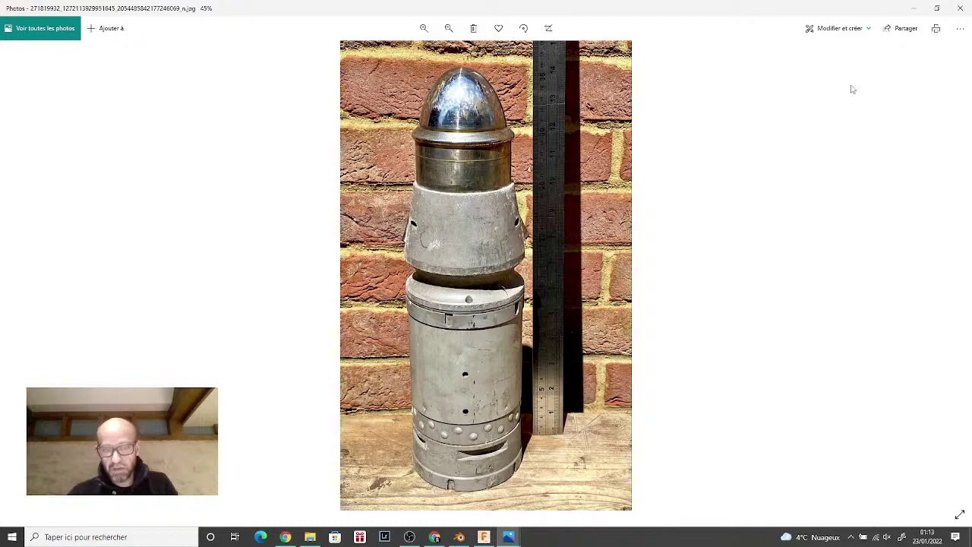
Step: Switch back to Fusion 360, hide the reference canvas and view the slotted lower cylinder from an angled viewpoint
left_click(916, 13)
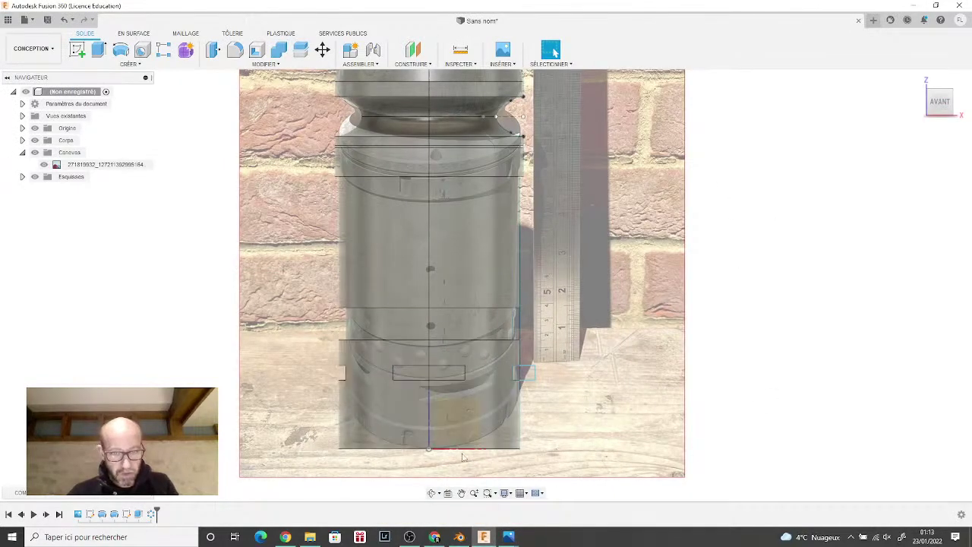
mouse_move(486, 285)
middle_mouse_down("shift")
mouse_move(4, 105)
mouse_move(688, 200)
middle_mouse_up("shift")
left_click(44, 164)
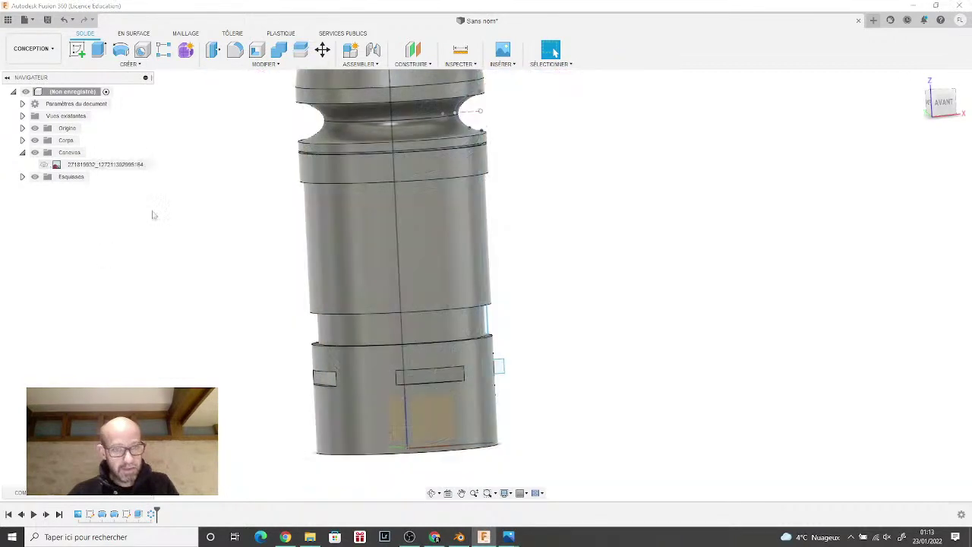
scroll(612, 356, "down", 3)
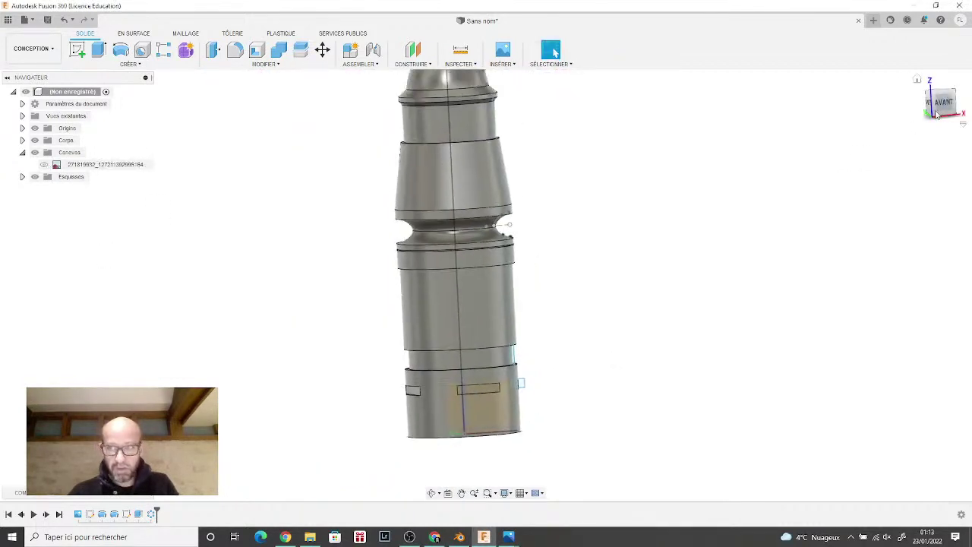
mouse_move(940, 102)
left_mouse_down()
mouse_move(931, 107)
mouse_move(947, 107)
left_mouse_up()
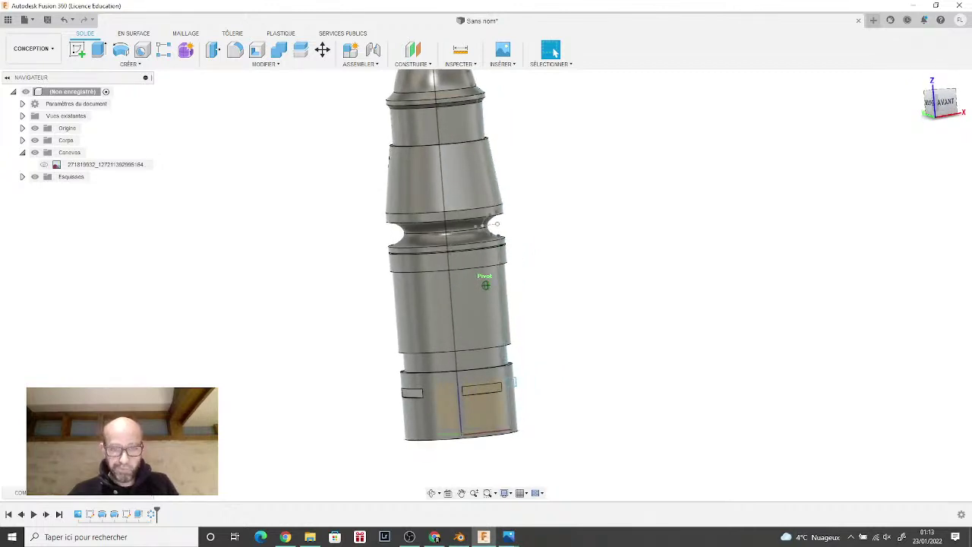
middle_click_drag(496, 223, 463, 212, "shift")
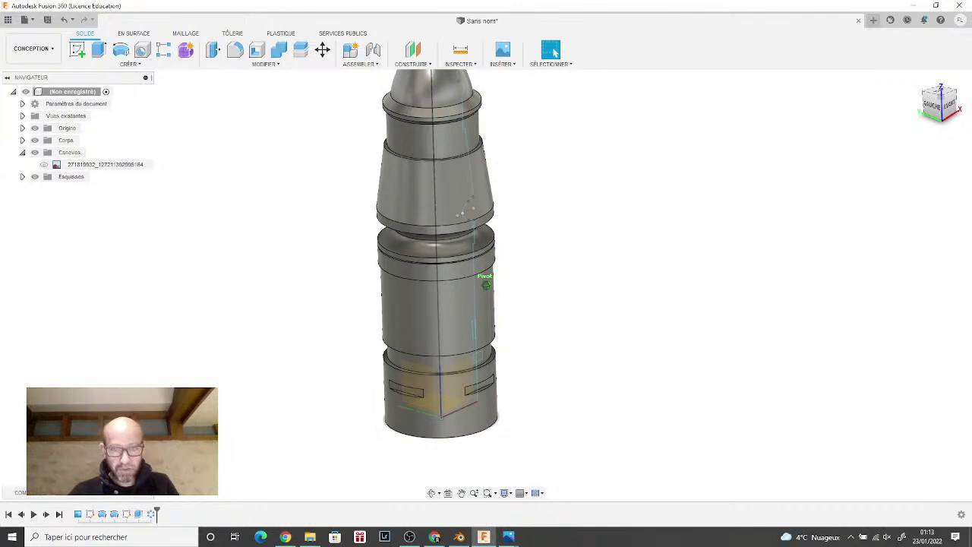
Step: Create a construction plane offset -80 mm from the XZ plane, in front of the cylinder
left_click(81, 55)
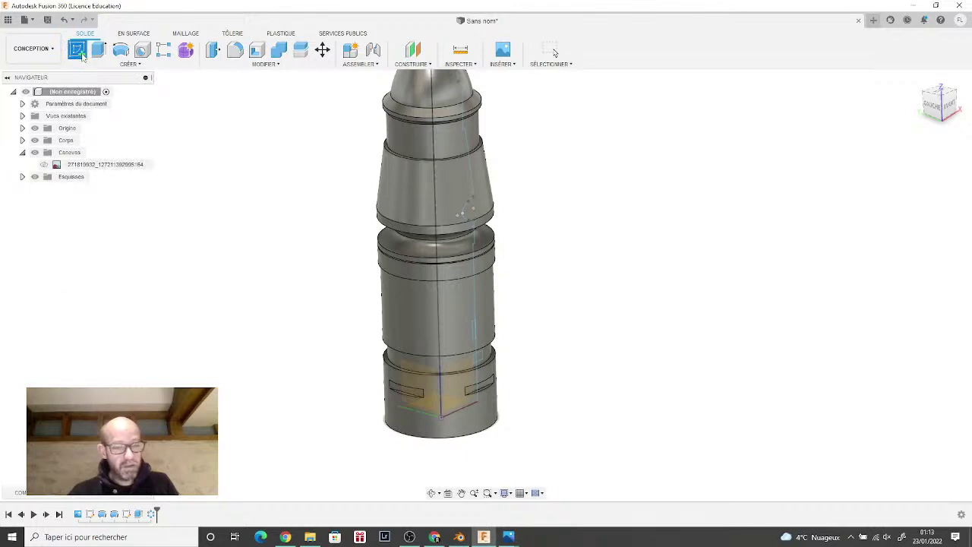
left_click(412, 50)
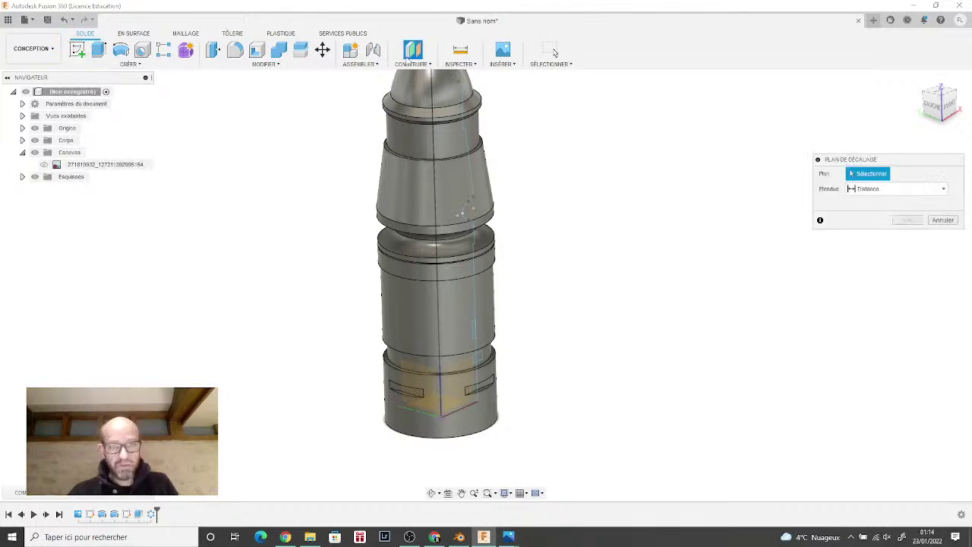
left_click(451, 385)
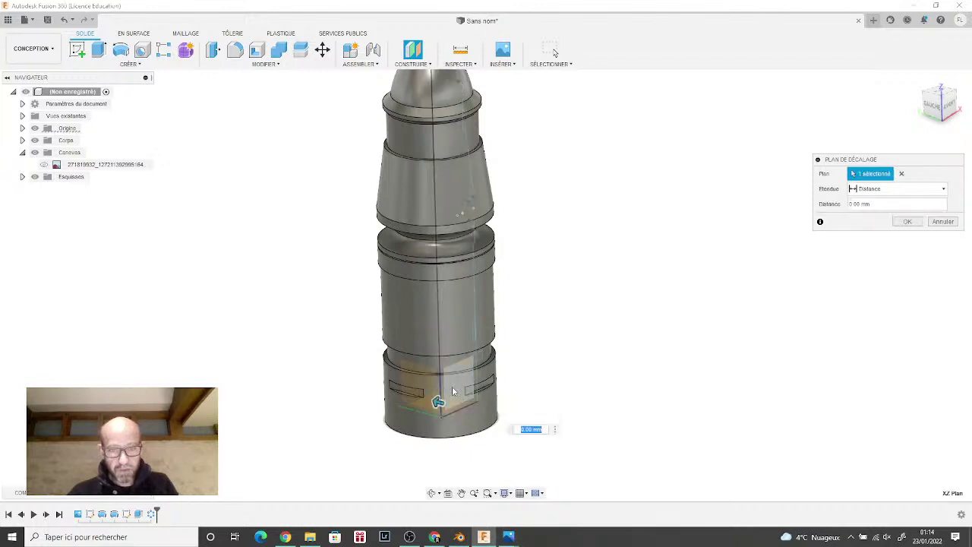
left_click_drag(440, 401, 594, 401)
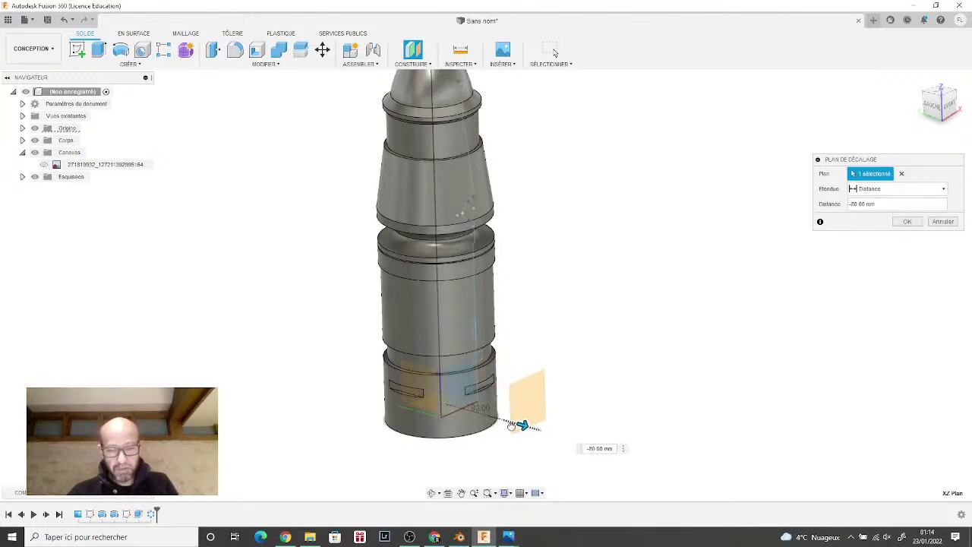
mouse_move(940, 103)
left_mouse_down()
mouse_move(928, 105)
mouse_move(944, 109)
left_mouse_up()
left_click(940, 104)
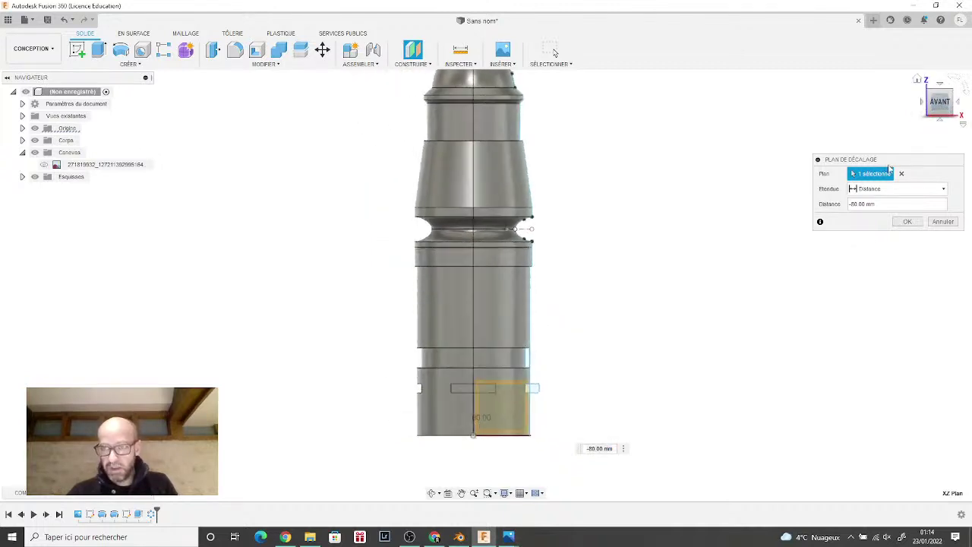
left_click(906, 221)
Step: Create a sketch on the offset plane, check the base against the reference canvas, and close the sketch without drawing in it
left_click(77, 49)
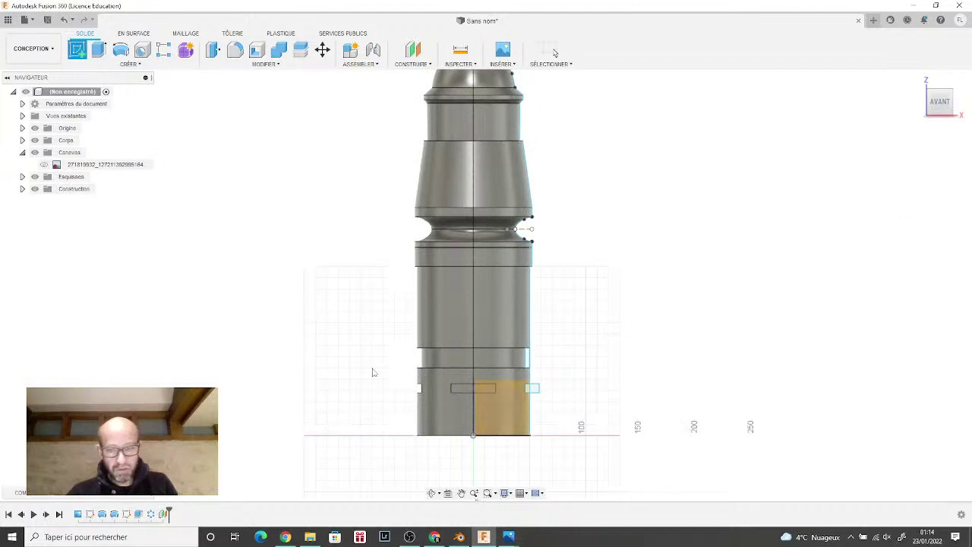
left_click(497, 426)
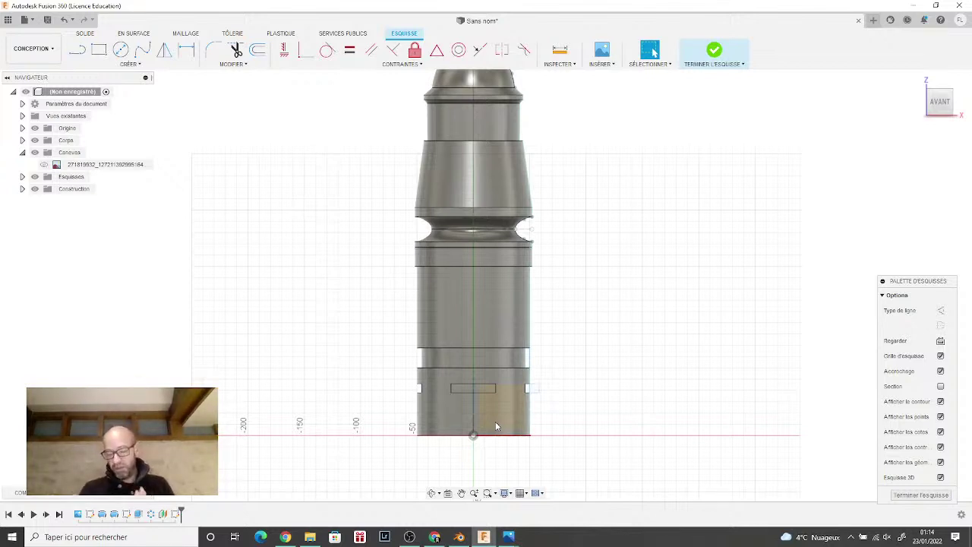
left_click(495, 424)
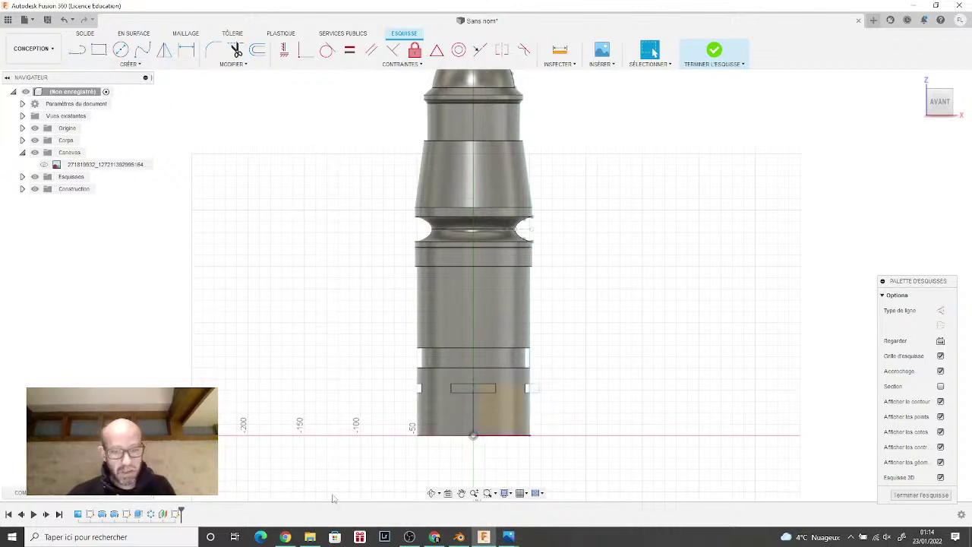
left_click(43, 165)
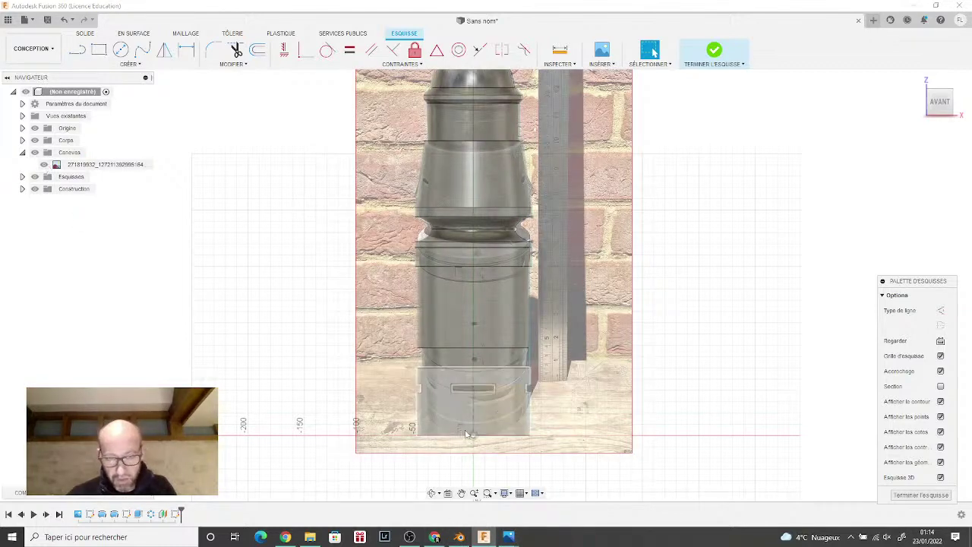
scroll(466, 434, "up", 5)
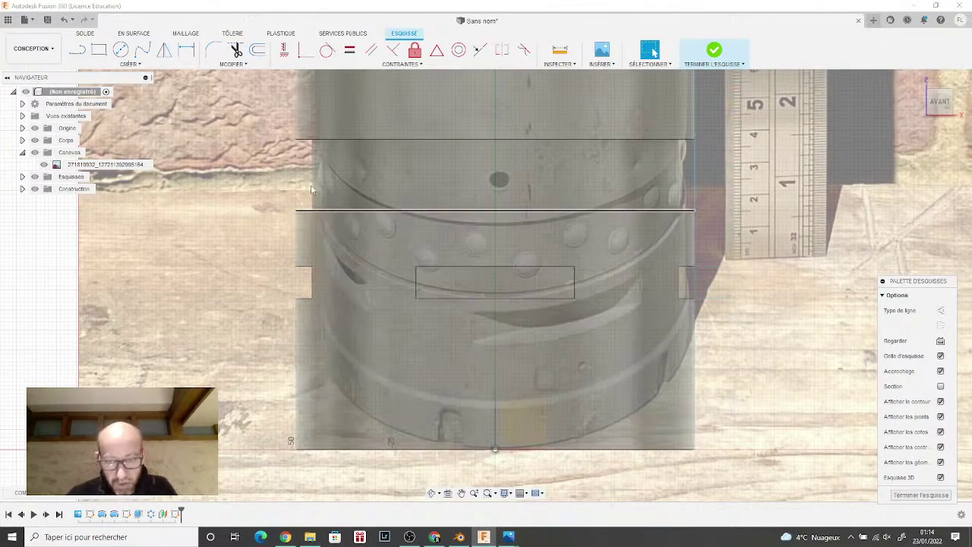
left_click(65, 22)
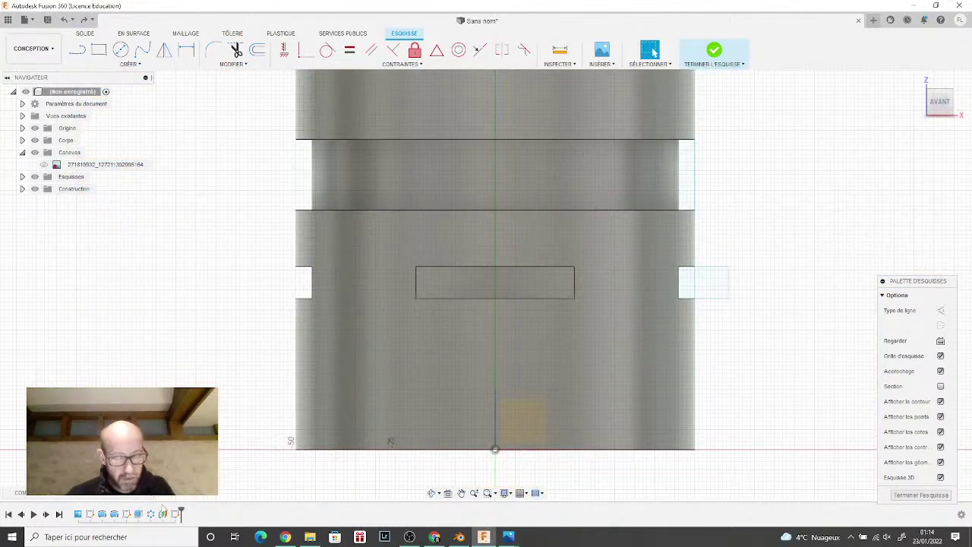
left_click(713, 50)
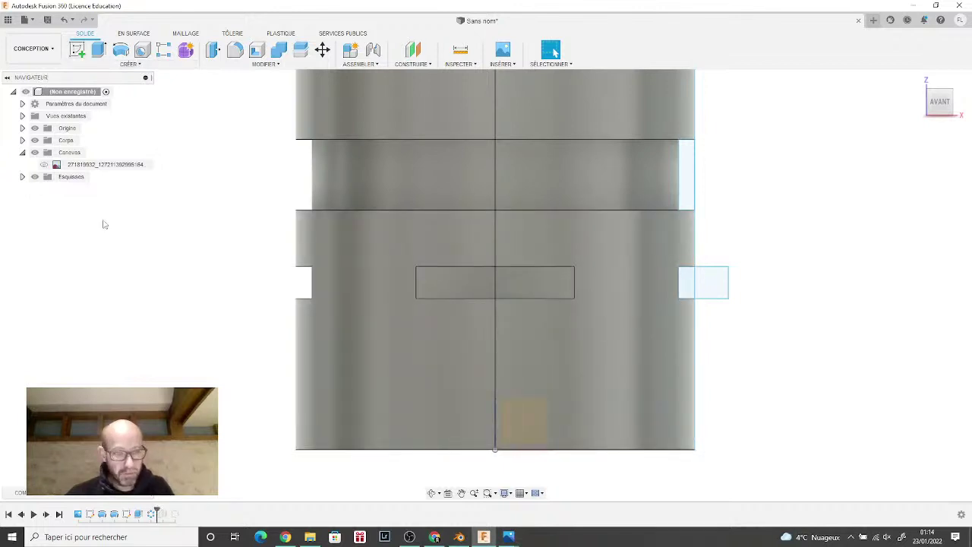
Step: Edit the original profile sketch, adding a rectangle about 2 mm wide and 10 mm tall outside the cylinder's bottom edge
left_click(90, 514)
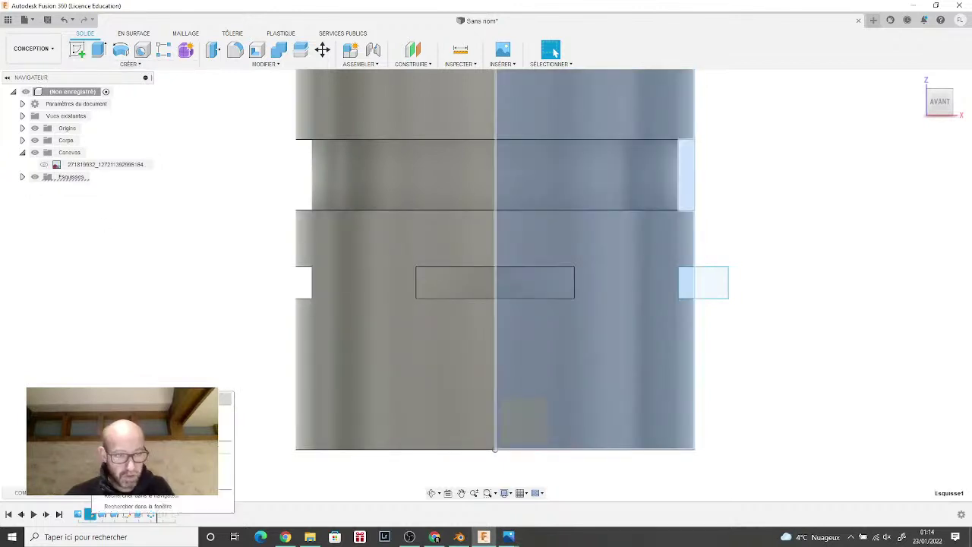
double_click(89, 514)
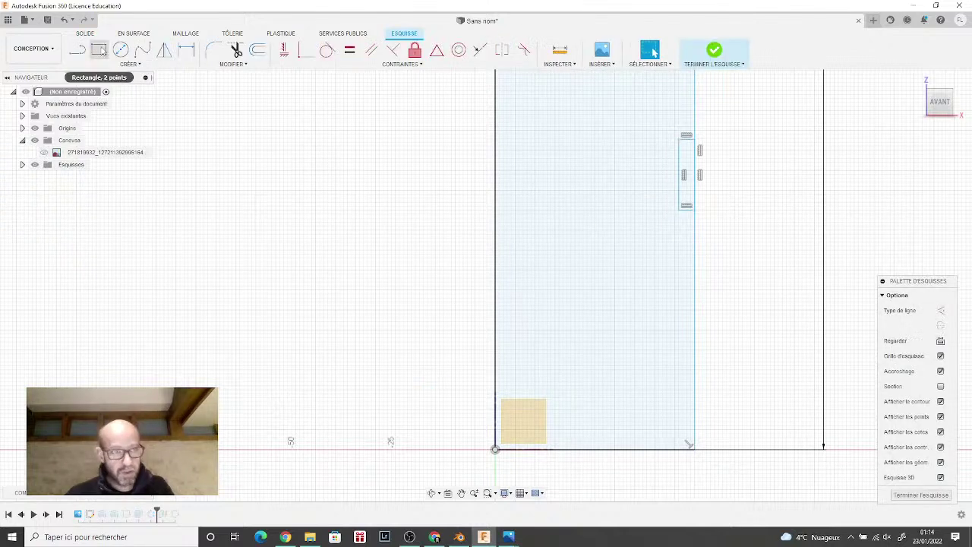
left_click(694, 411)
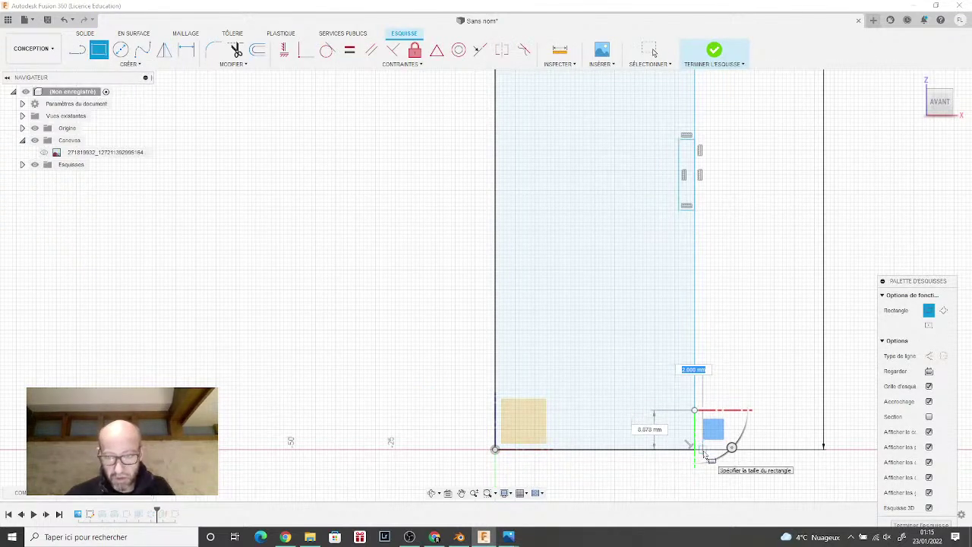
left_click(702, 449)
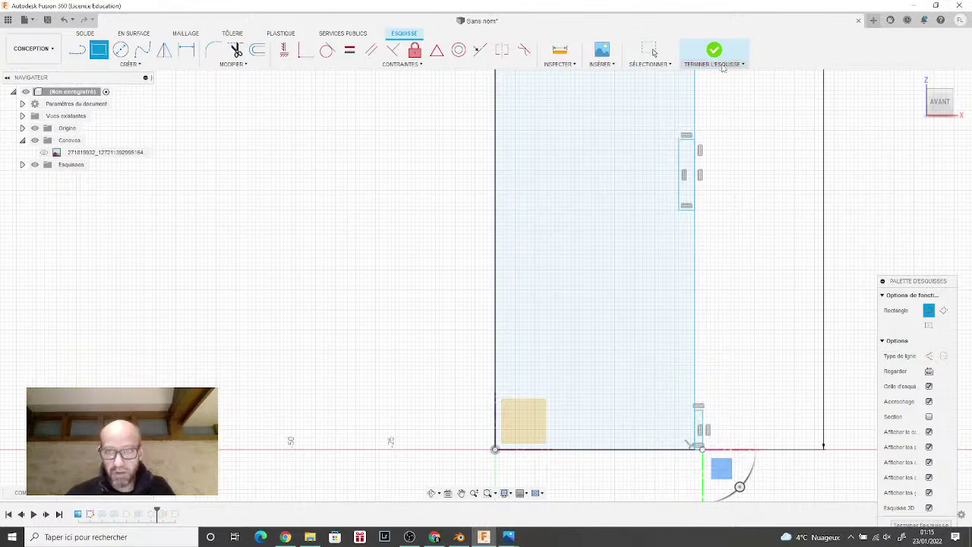
left_click(714, 51)
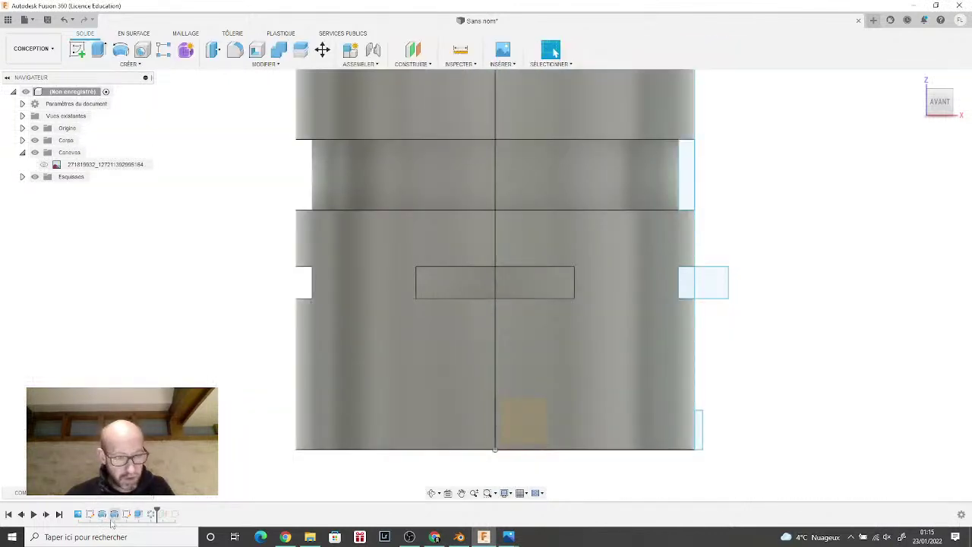
Step: Edit the first revolve feature to include the new base rectangle in its profile
right_click(102, 514)
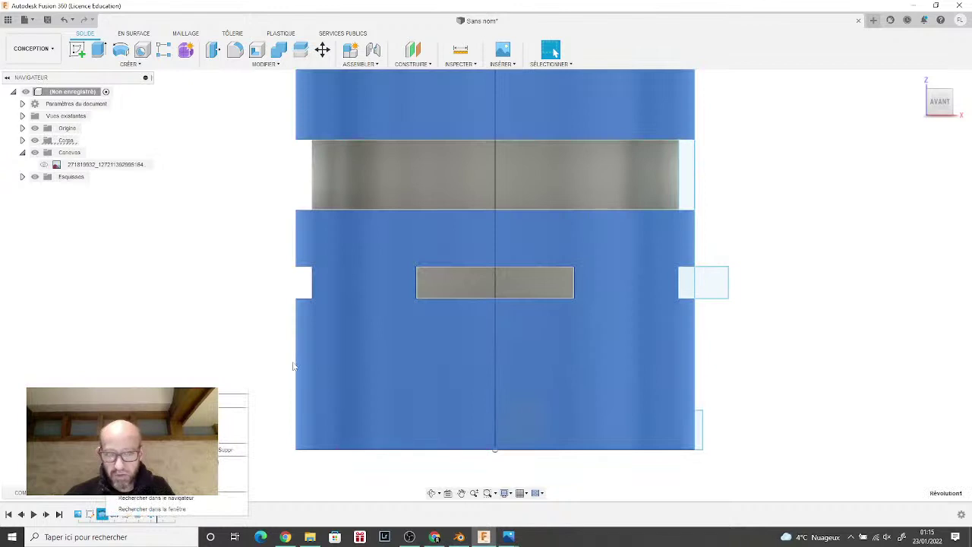
left_click(227, 415)
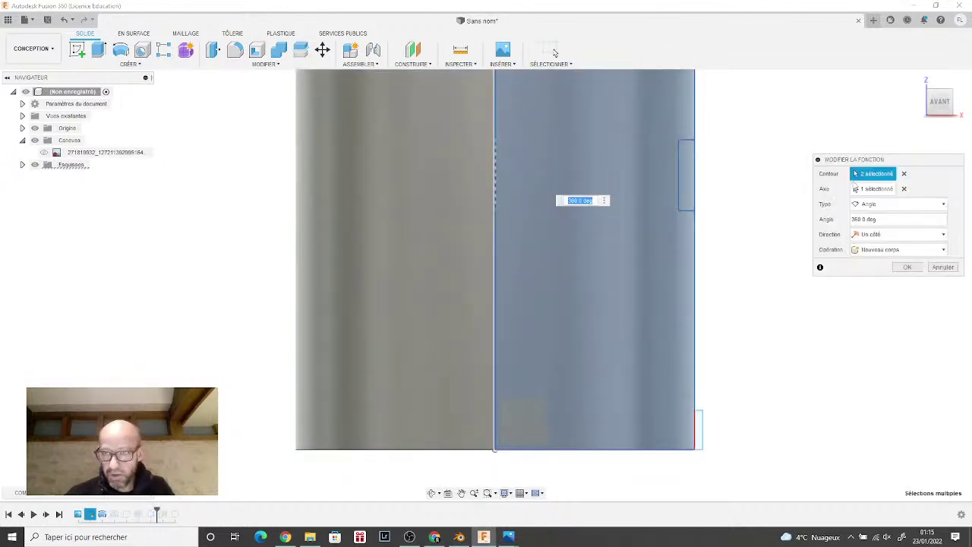
left_click(699, 429)
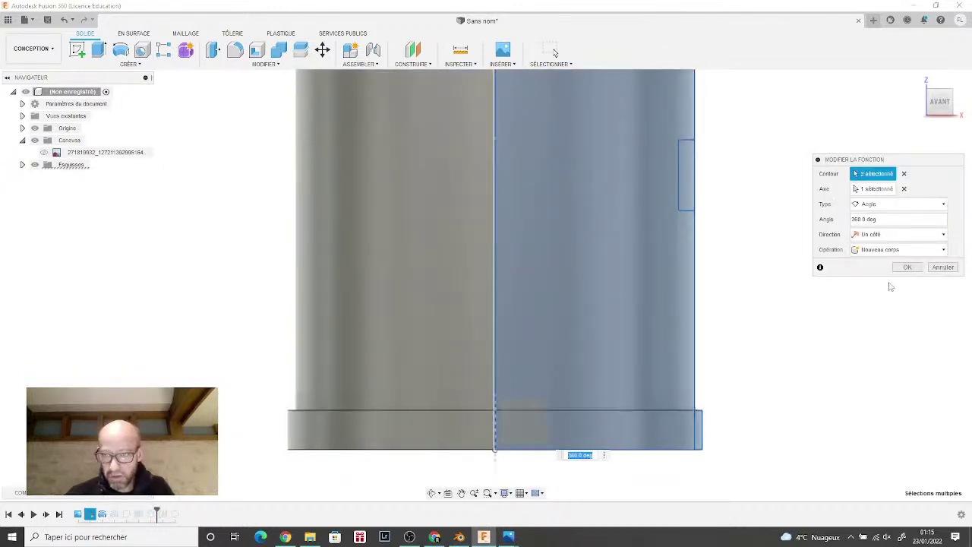
left_click(905, 266)
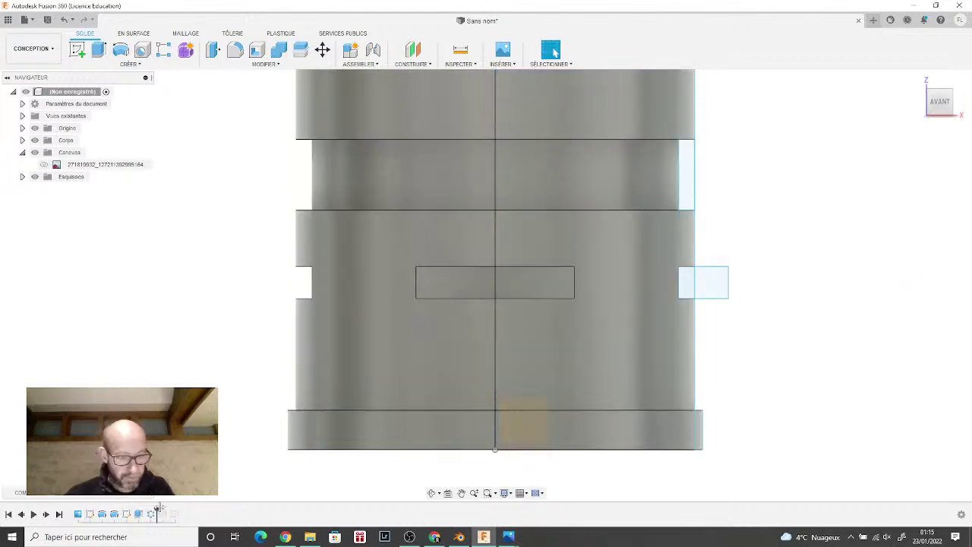
Step: Roll the timeline forward to its end, reopen the sketch on the offset plane and show the reference canvas
left_click_drag(158, 507, 182, 505)
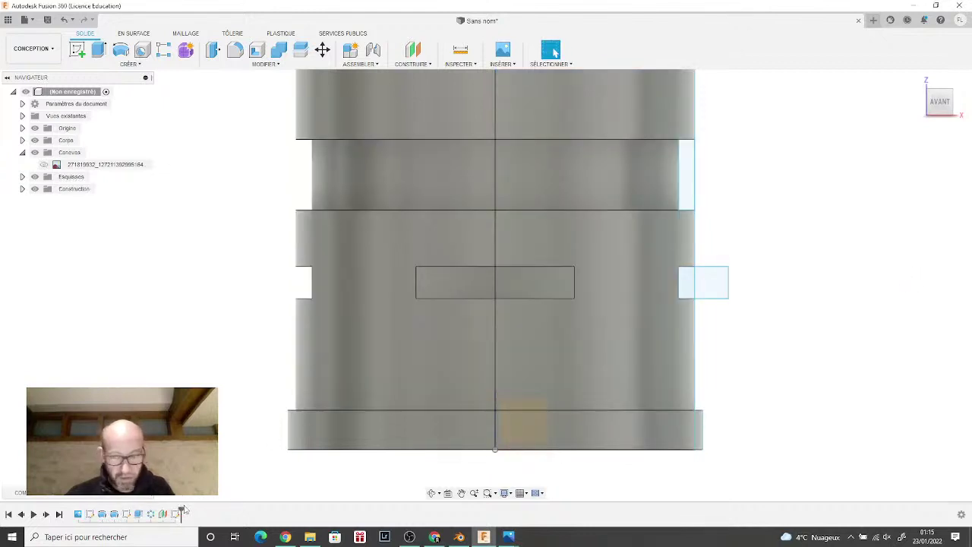
right_click(176, 514)
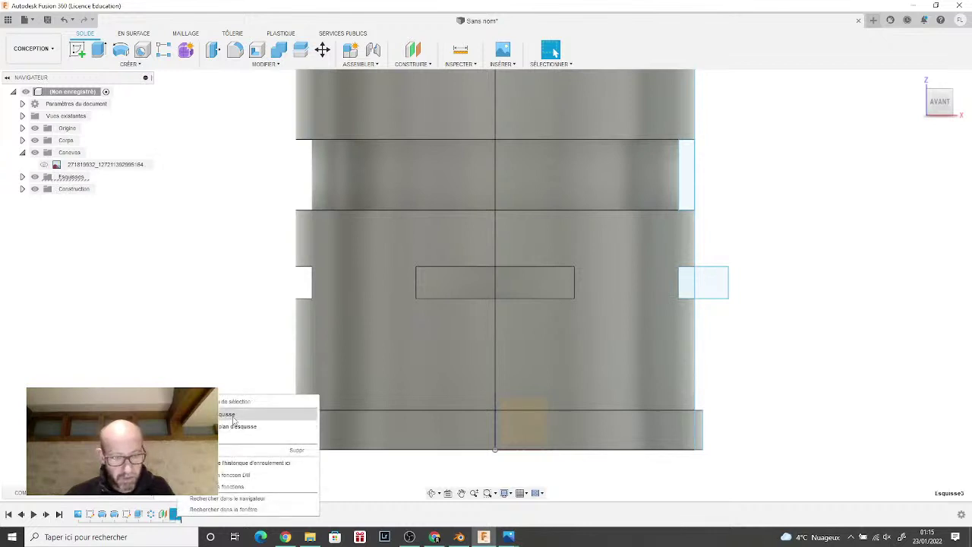
left_click(233, 416)
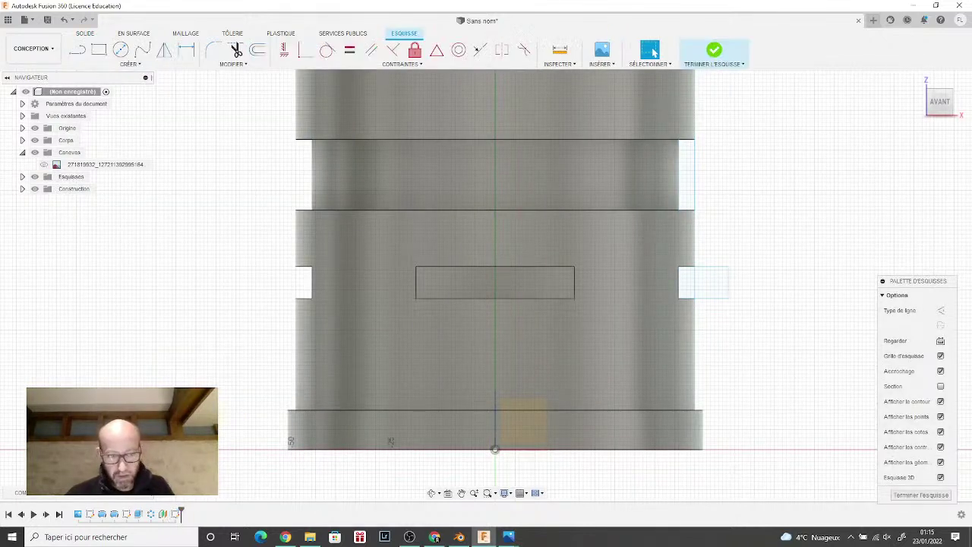
left_click(43, 164)
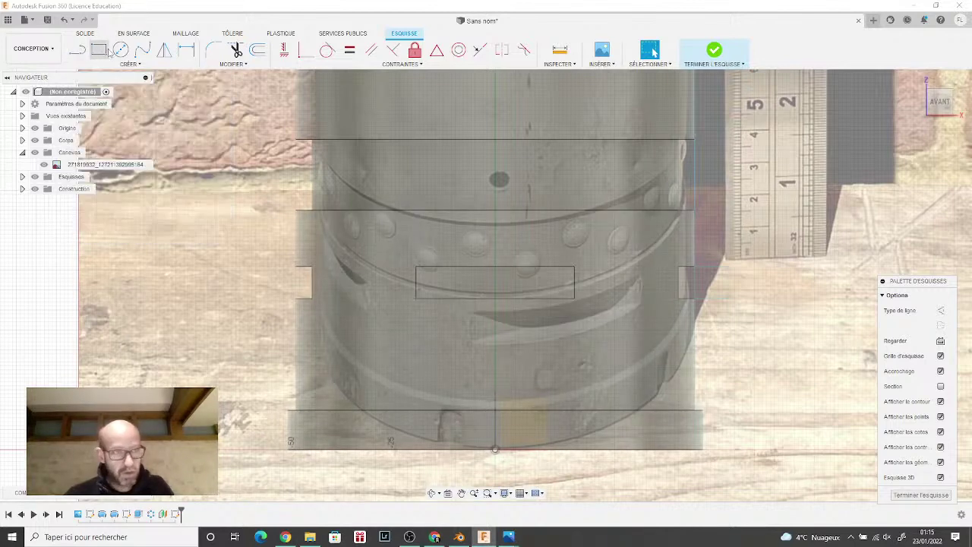
Step: Sketch a small centre-point circle on the model's vertical axis, just below the upper edge of the base band
left_click(121, 50)
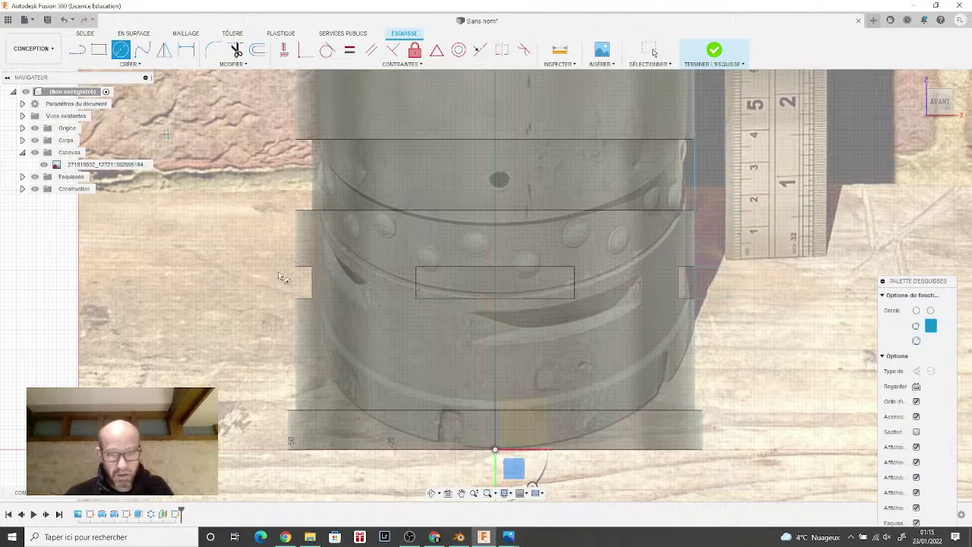
left_click(917, 311)
scroll(521, 421, "up", 5)
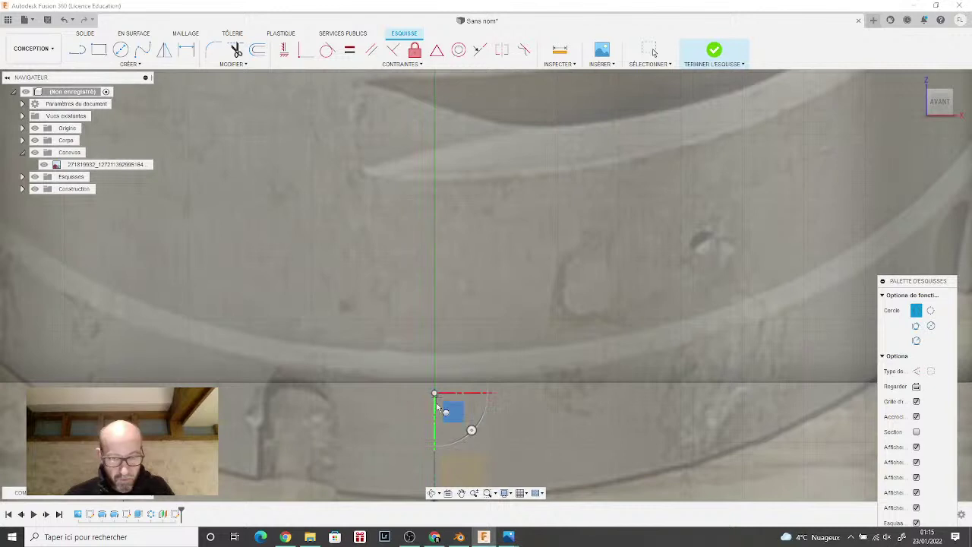
left_click(435, 394)
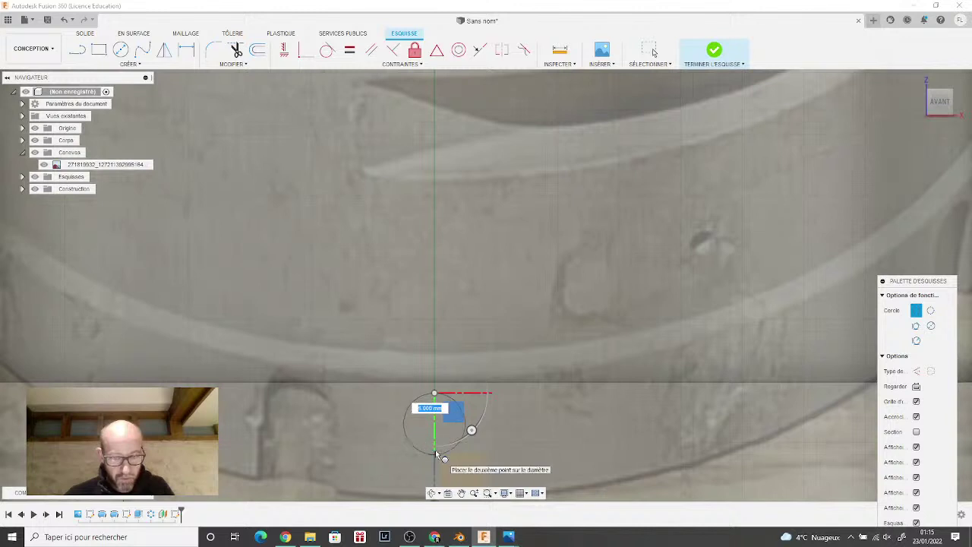
scroll(435, 449, "down", 5)
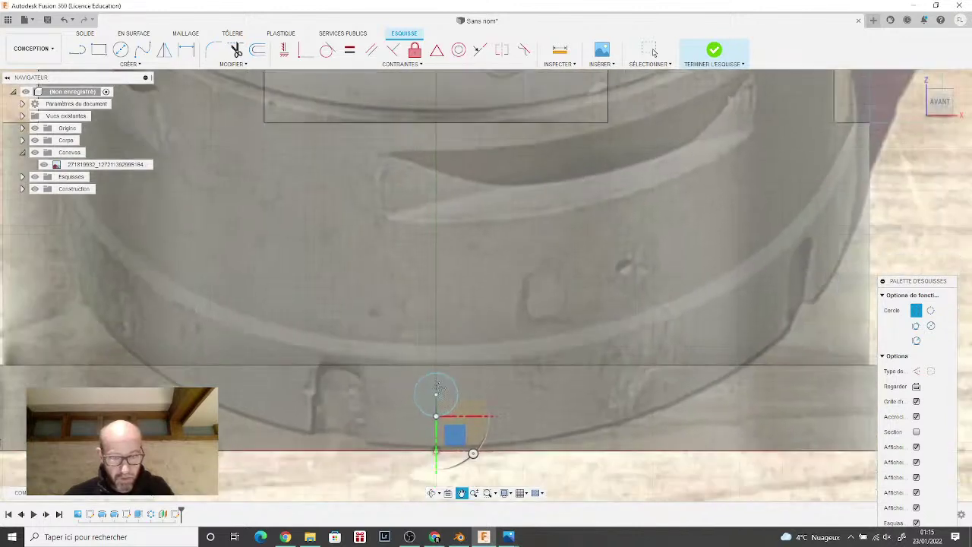
key("Return")
Step: Draw a vertical line about 6.5 mm long from the circle's left side down to the bottom edge of the base
key("l")
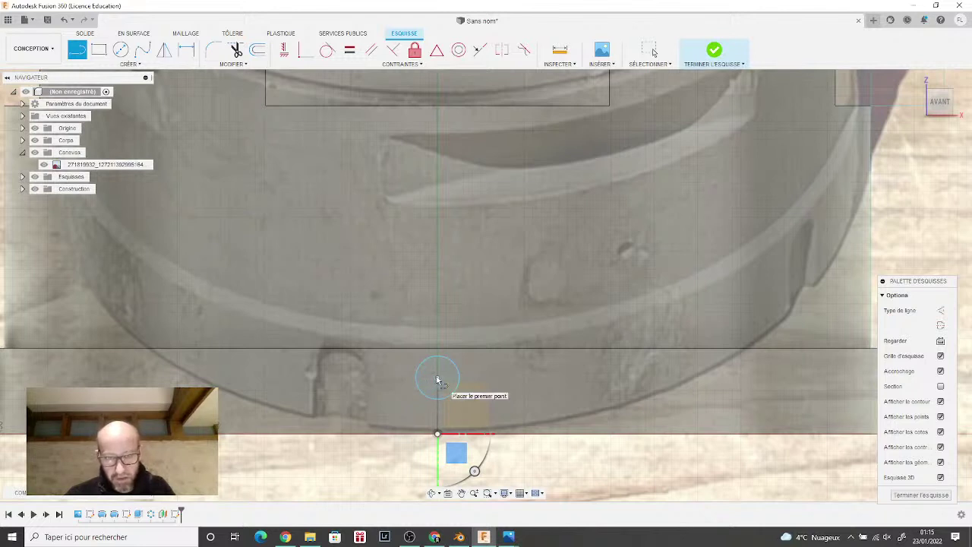
left_click(438, 378)
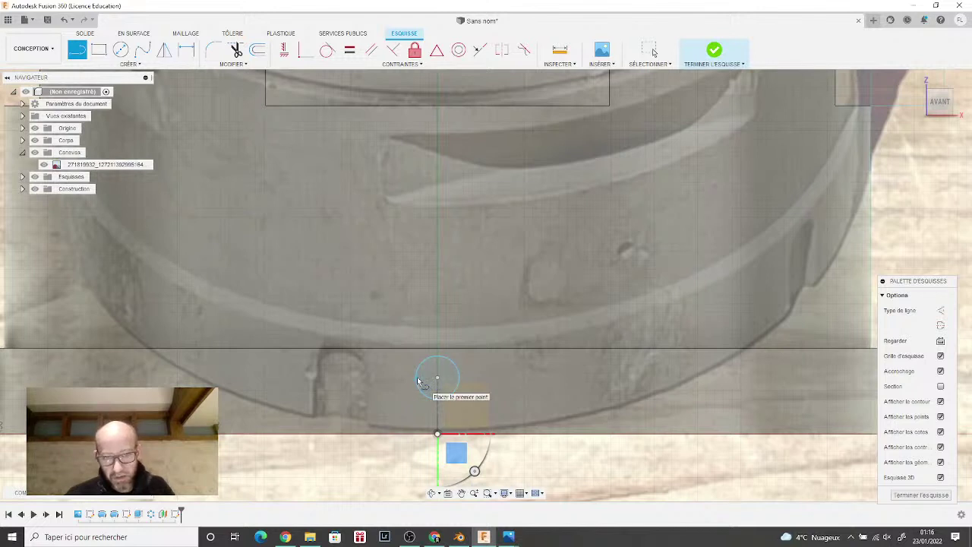
left_click(417, 379)
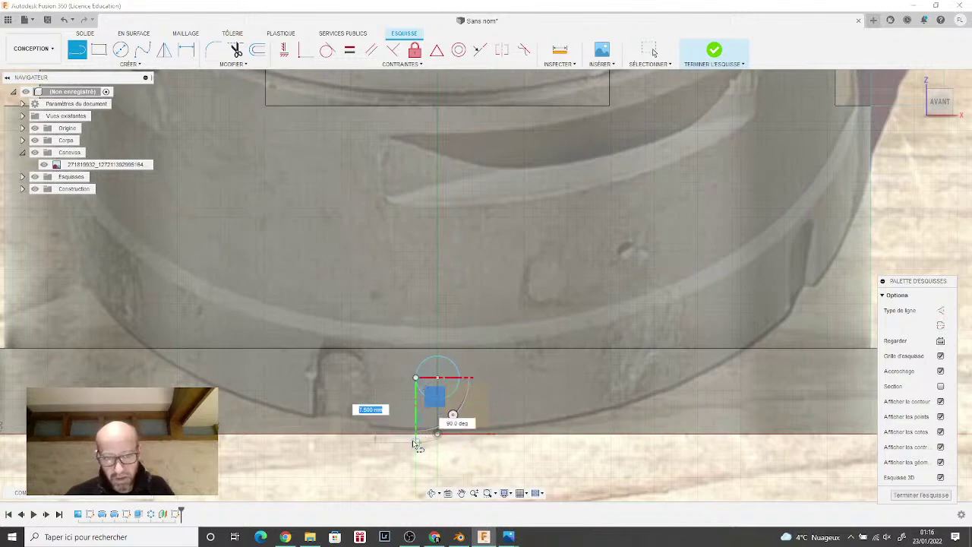
scroll(412, 443, "up", 3)
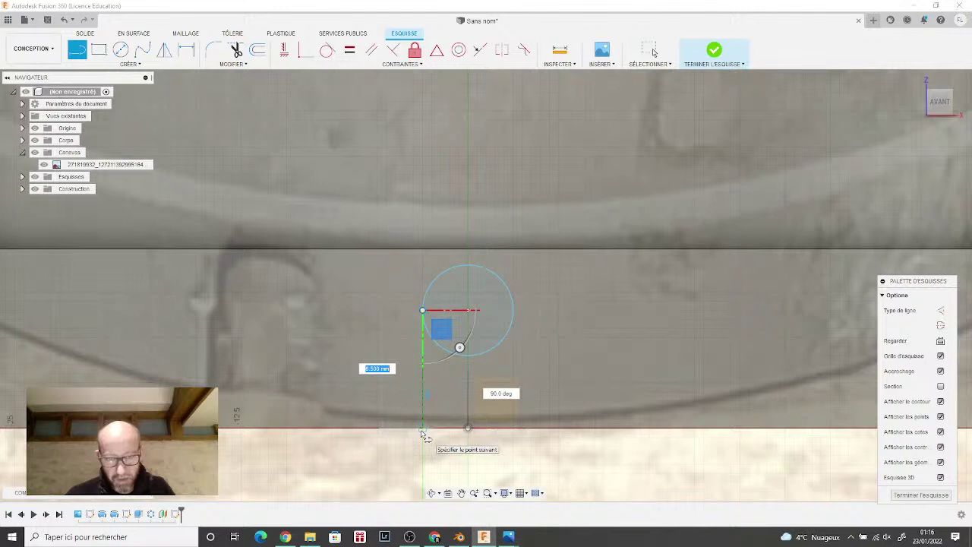
left_click(422, 431)
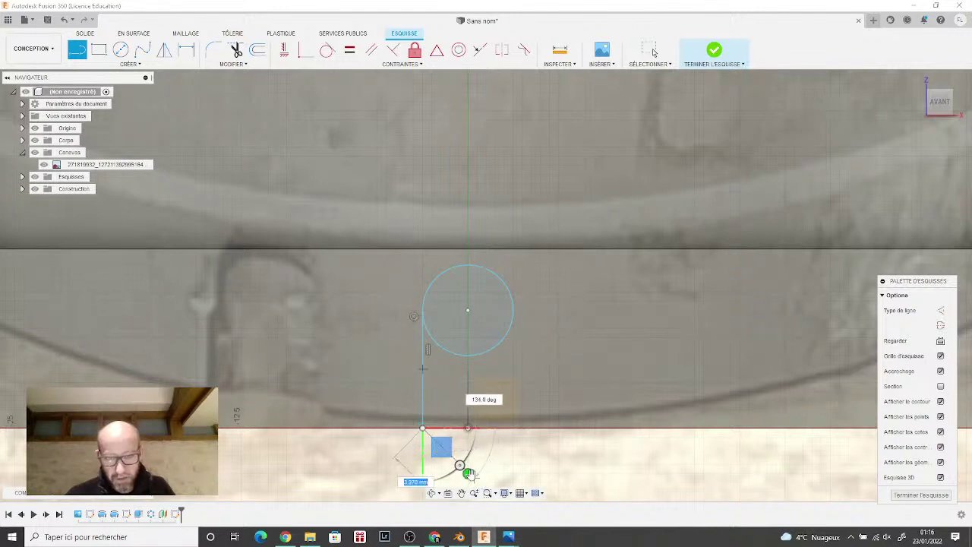
key("Escape")
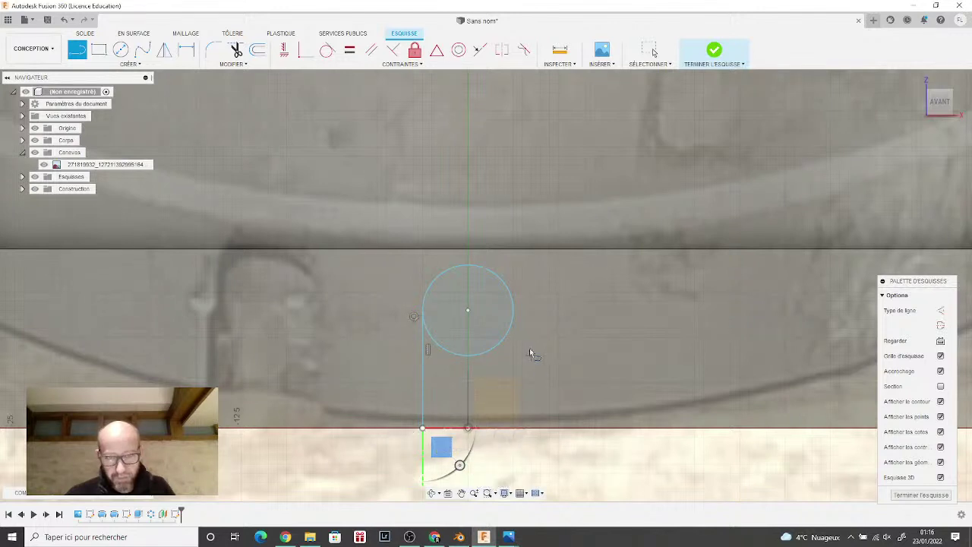
Step: Draw a matching vertical line from the circle's right side to the base and close the arch outline with a horizontal bottom line
left_click(515, 312)
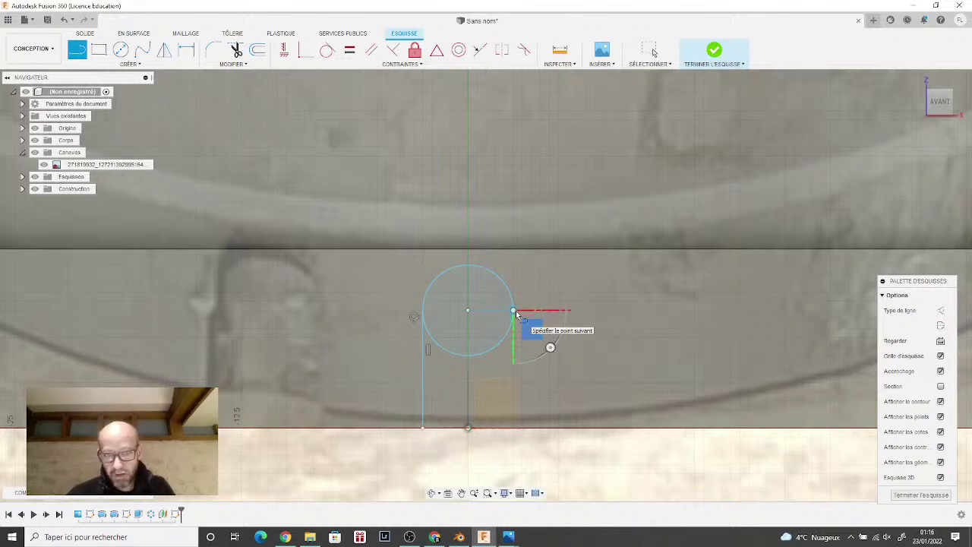
left_click(514, 429)
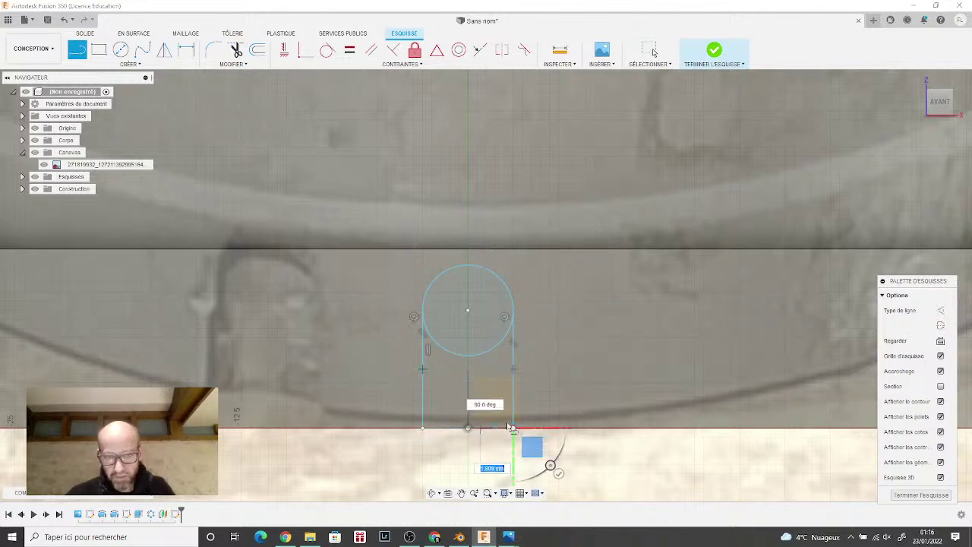
left_click(422, 429)
scroll(424, 430, "down", 5)
scroll(426, 431, "down", 2)
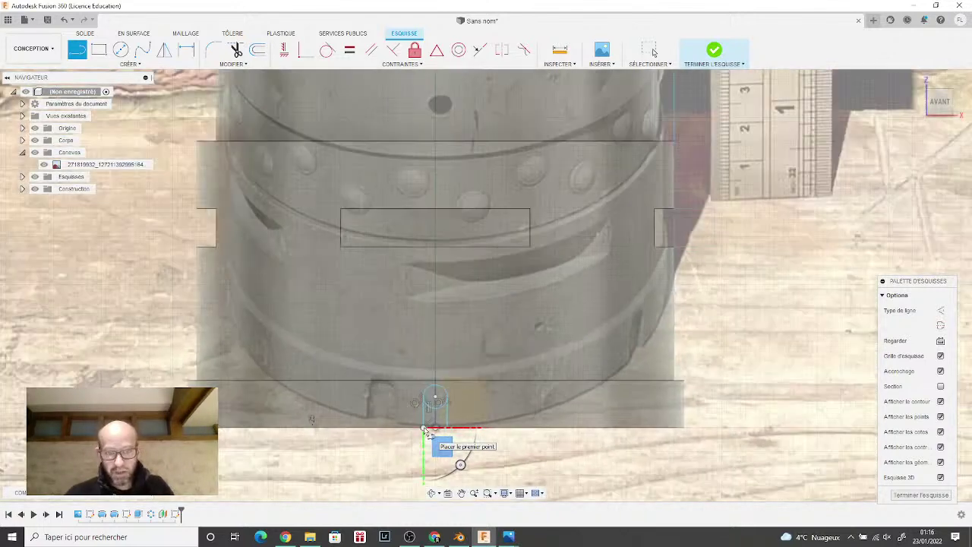
scroll(434, 431, "down", 3)
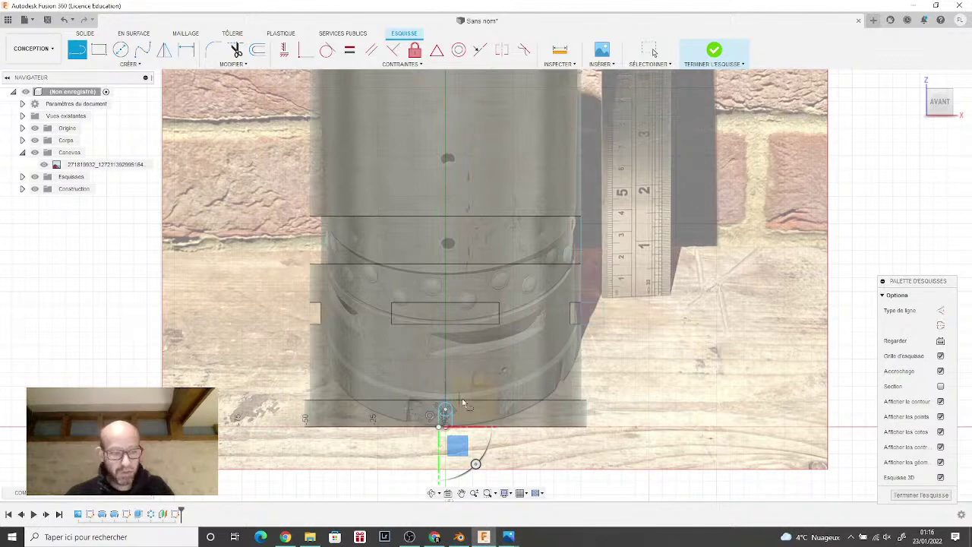
key("Escape")
Step: Widen the arch outline slightly by moving its right and left vertical sides outward to match the notch in the photo
scroll(462, 409, "up", 4)
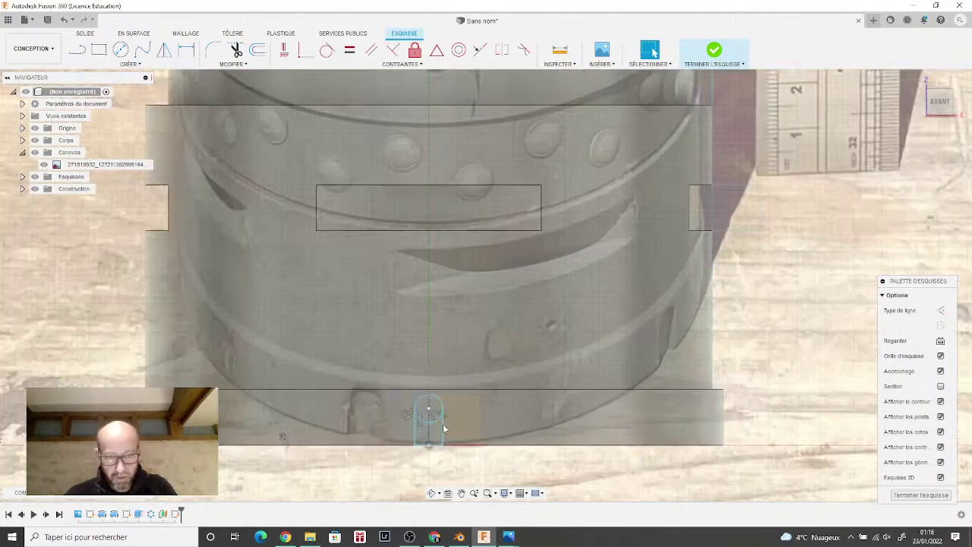
left_click(446, 429)
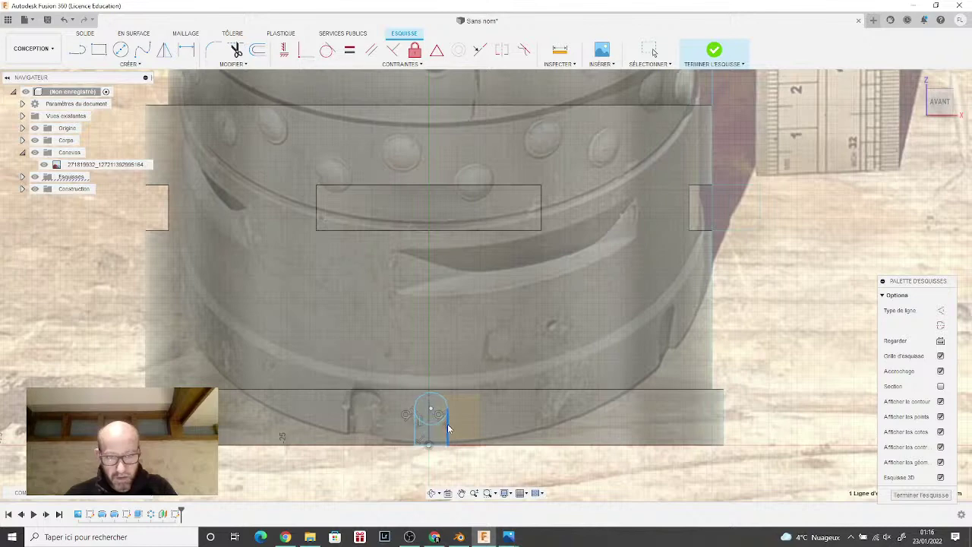
left_click(416, 429, "ctrl")
left_click(413, 432)
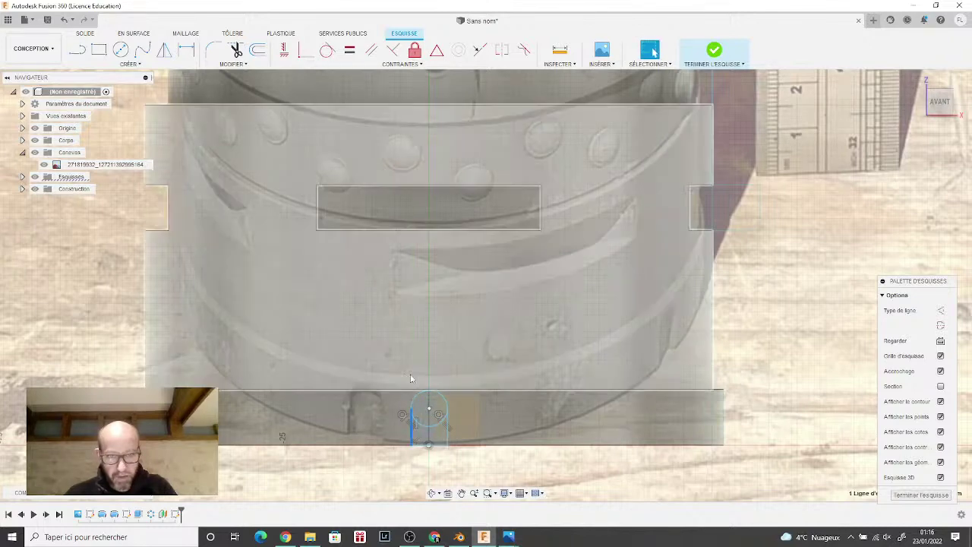
Step: Draw a vertical construction line about 27 mm long through the arch's centre, starting below the base edge
left_click(76, 51)
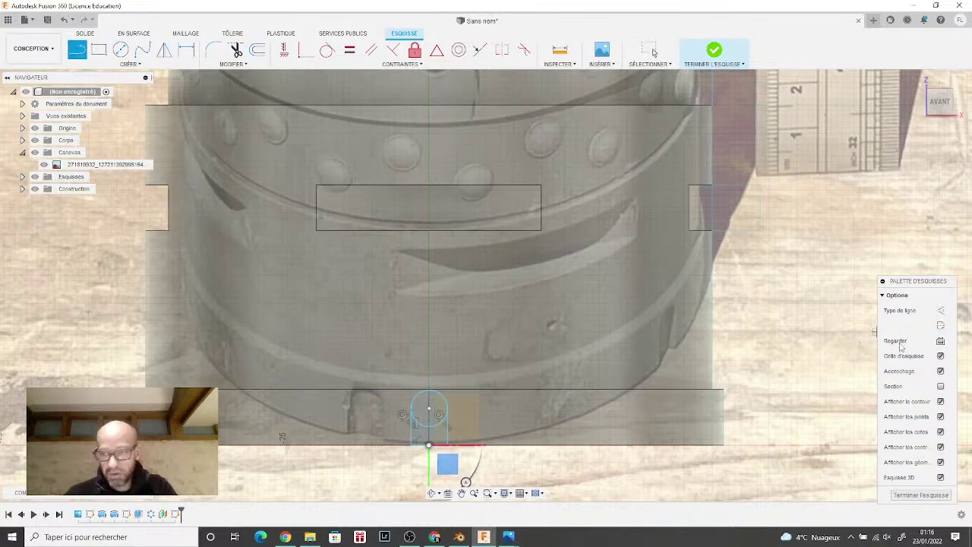
left_click(940, 310)
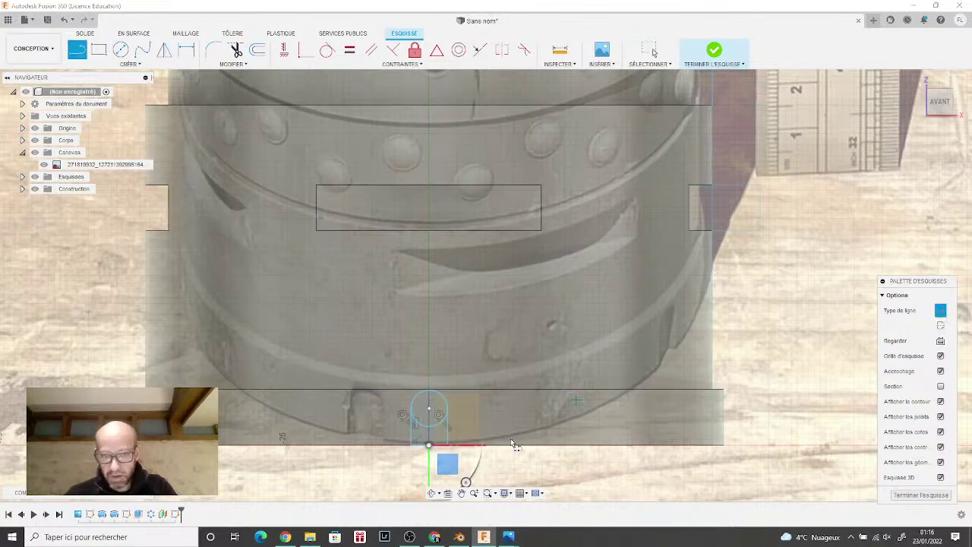
left_click(429, 444)
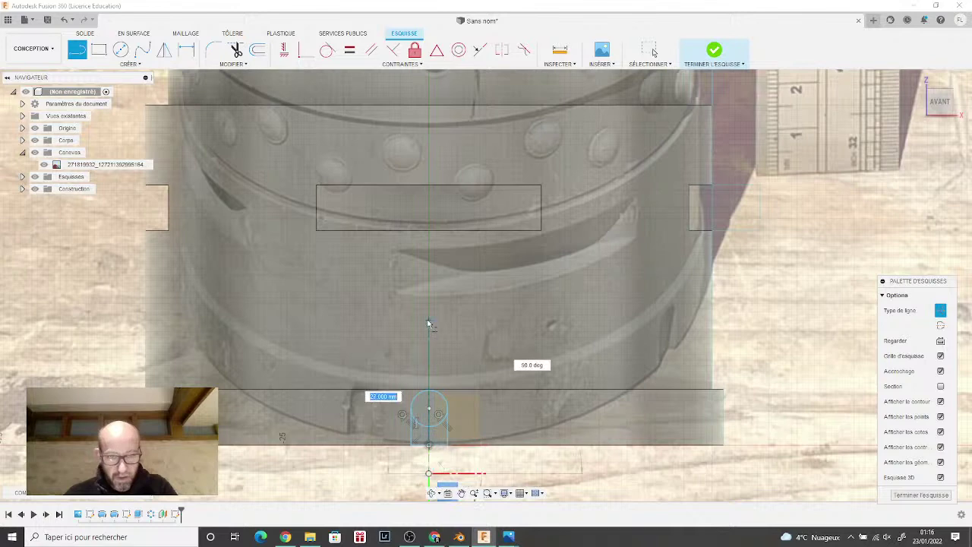
left_click(427, 321)
scroll(429, 337, "up", 3)
mouse_move(429, 340)
middle_mouse_down()
mouse_move(471, 271)
mouse_move(477, 235)
middle_mouse_up()
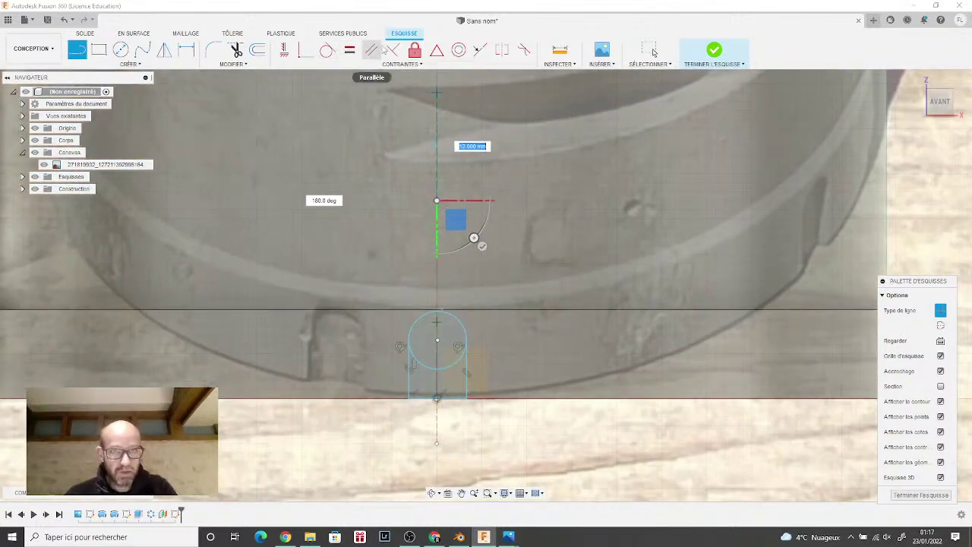
left_click(305, 50)
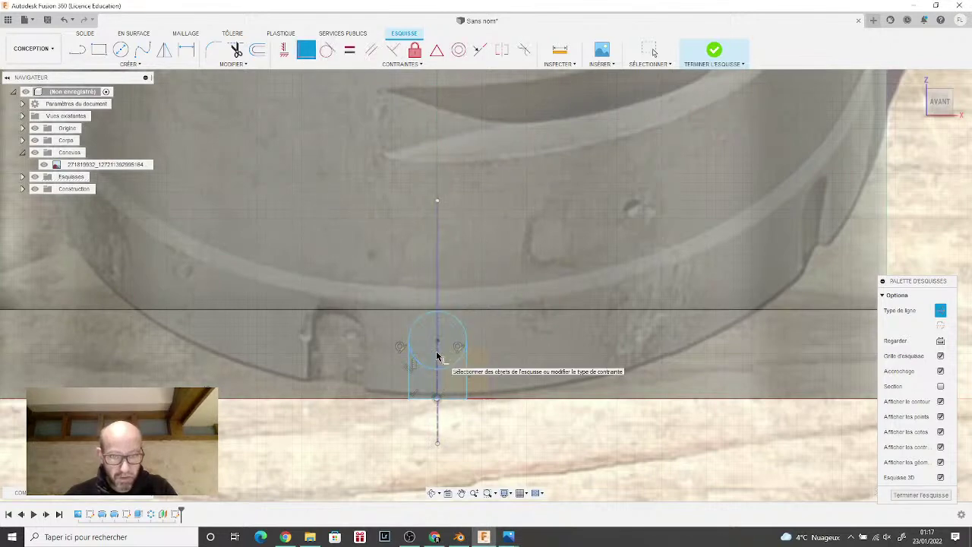
scroll(447, 377, "down", 2)
scroll(446, 380, "up", 4)
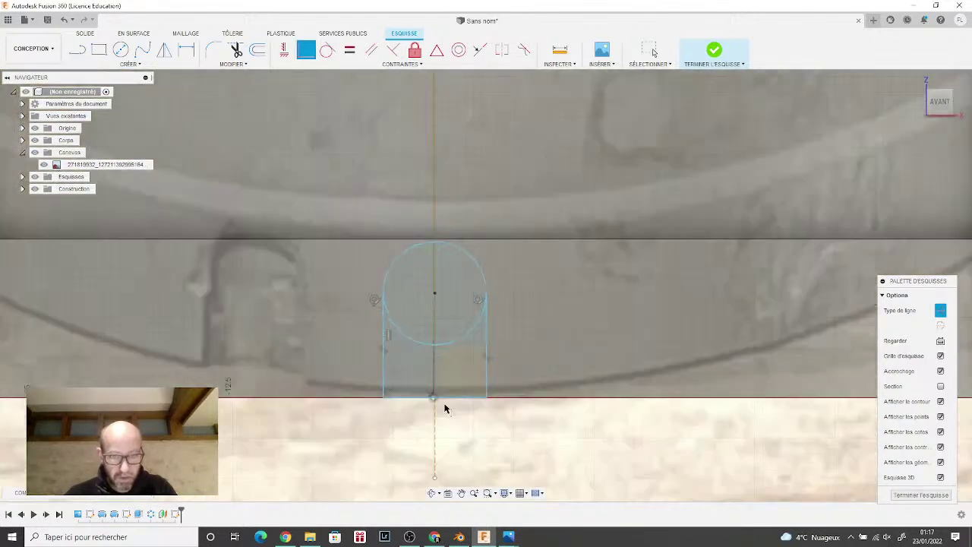
scroll(431, 414, "down", 6)
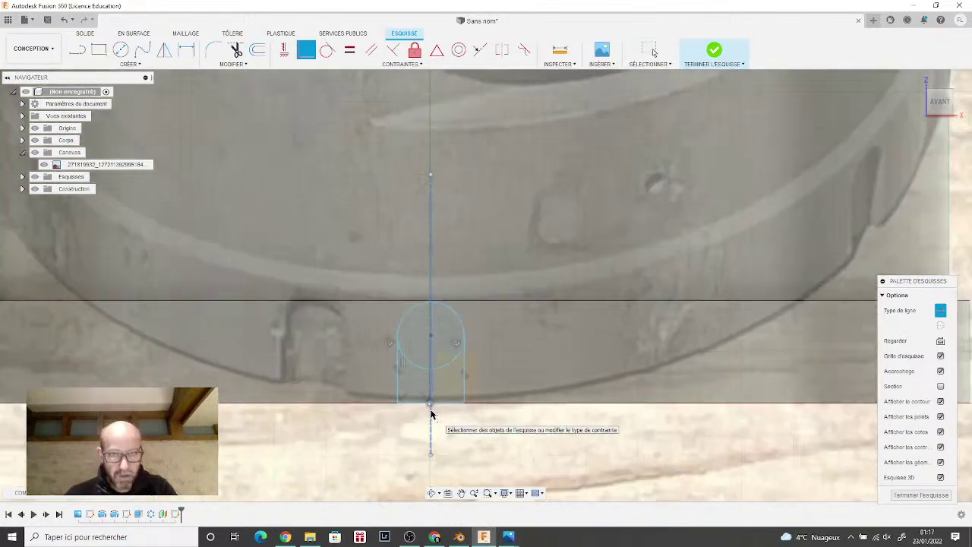
scroll(431, 413, "down", 4)
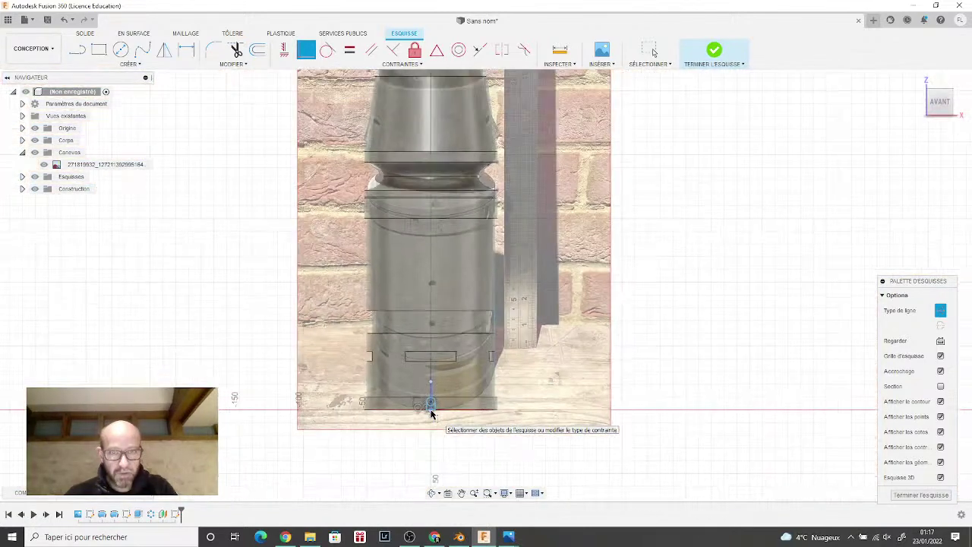
scroll(430, 414, "up", 10)
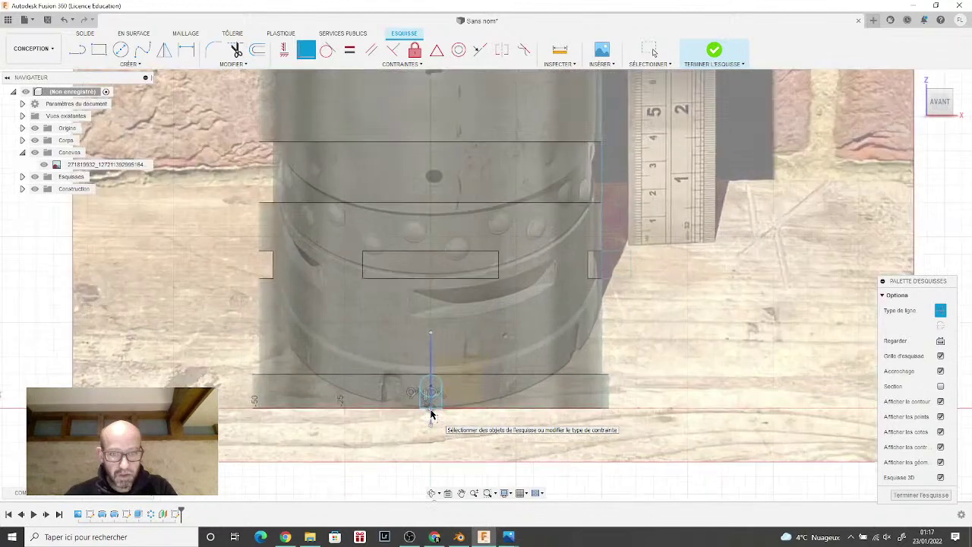
scroll(431, 414, "up", 2)
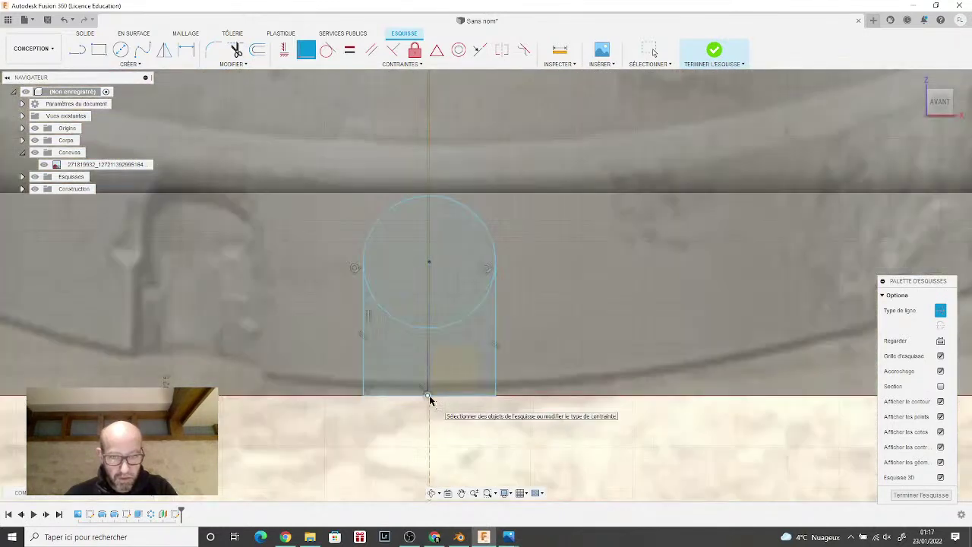
key("Escape")
Step: Shift the vertical construction line slightly to centre the arch outline on the base, and finish the sketch
scroll(427, 395, "down", 1)
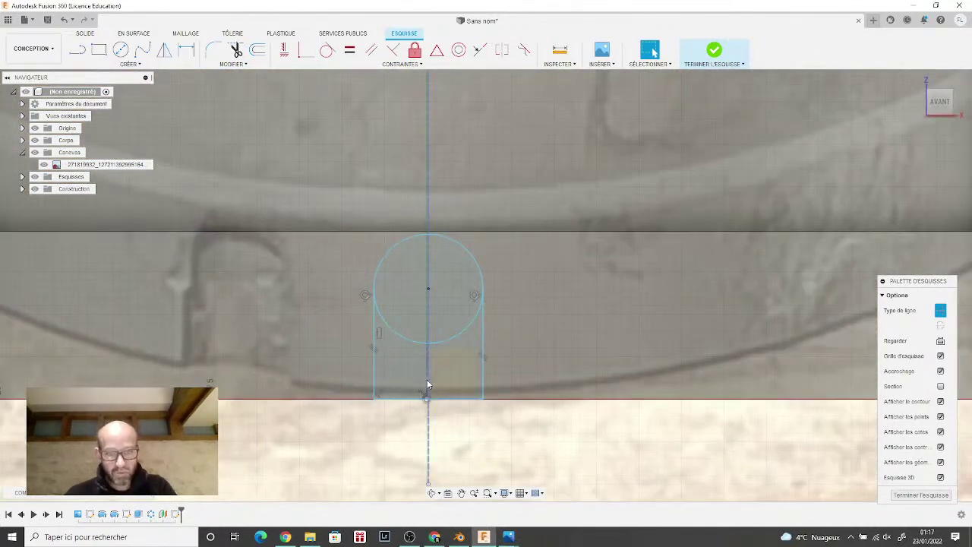
left_click(429, 419)
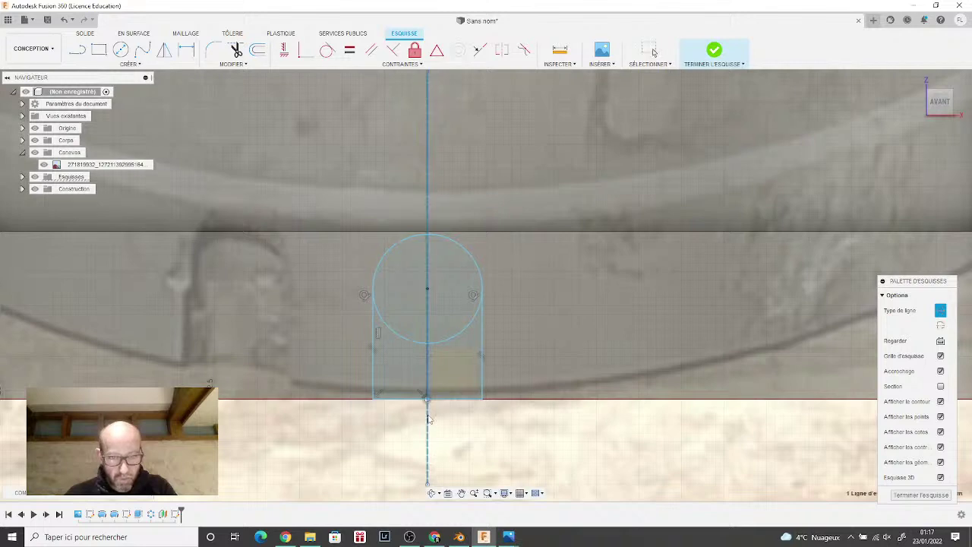
scroll(428, 419, "down", 2)
scroll(428, 417, "down", 2)
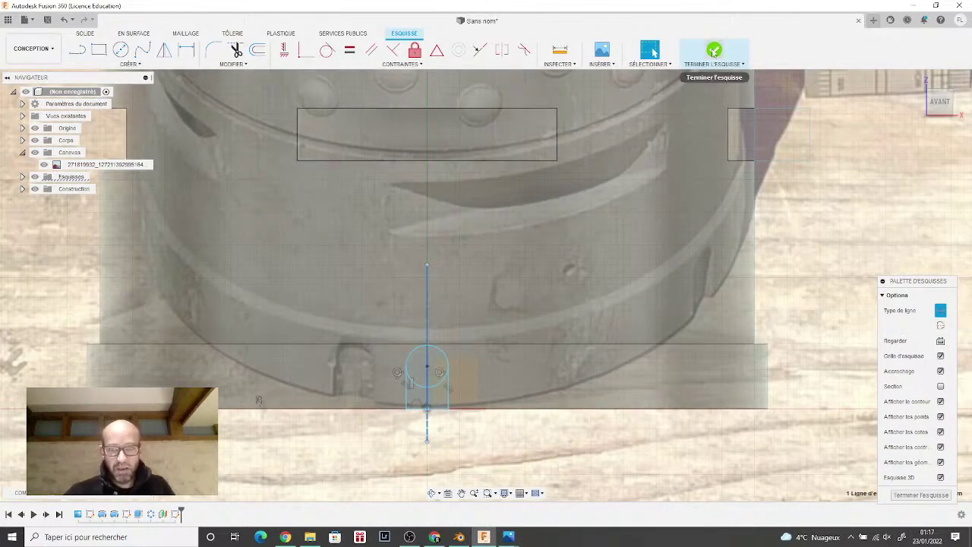
left_click(712, 50)
Step: Extrude-cut the two arch contours 2 mm deep into the base band, starting from the band's outer face
scroll(547, 366, "down", 3)
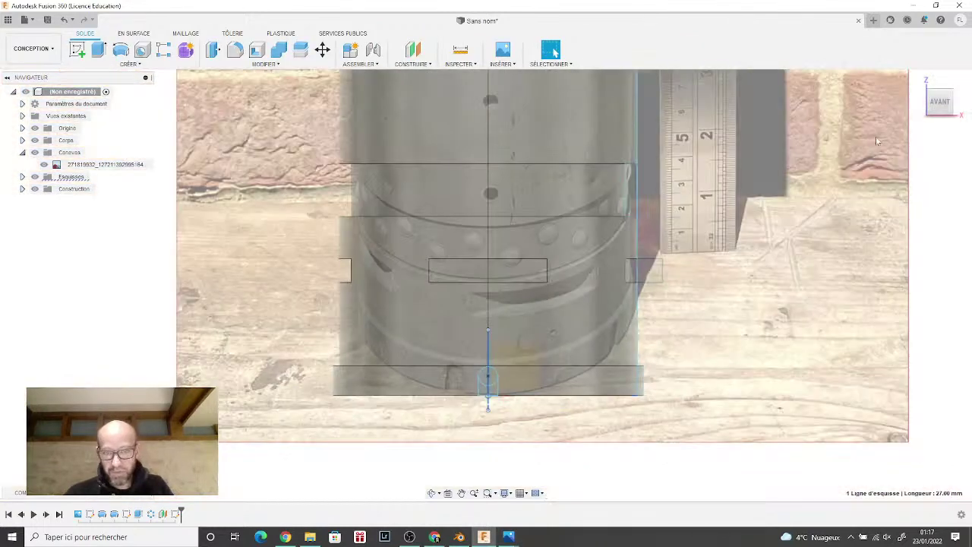
left_click(927, 89)
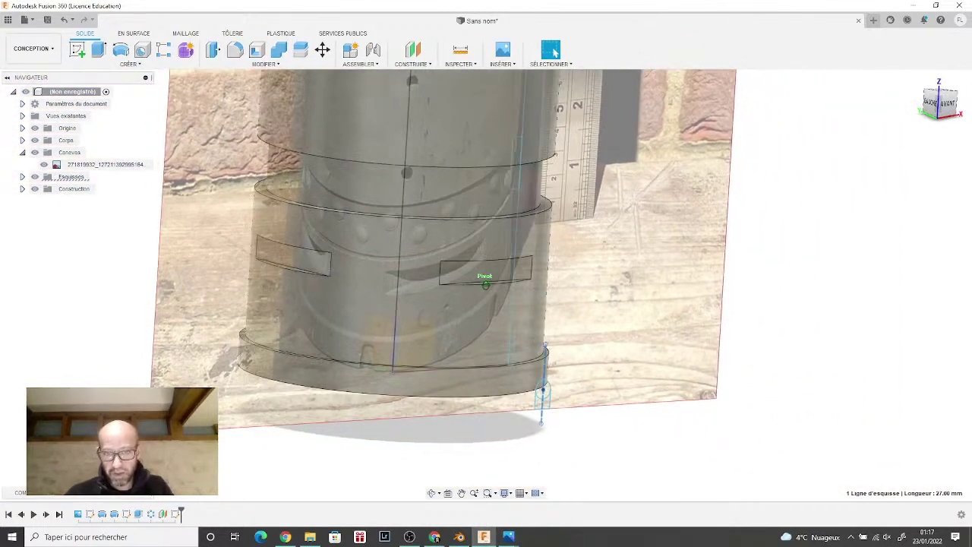
left_click(98, 51)
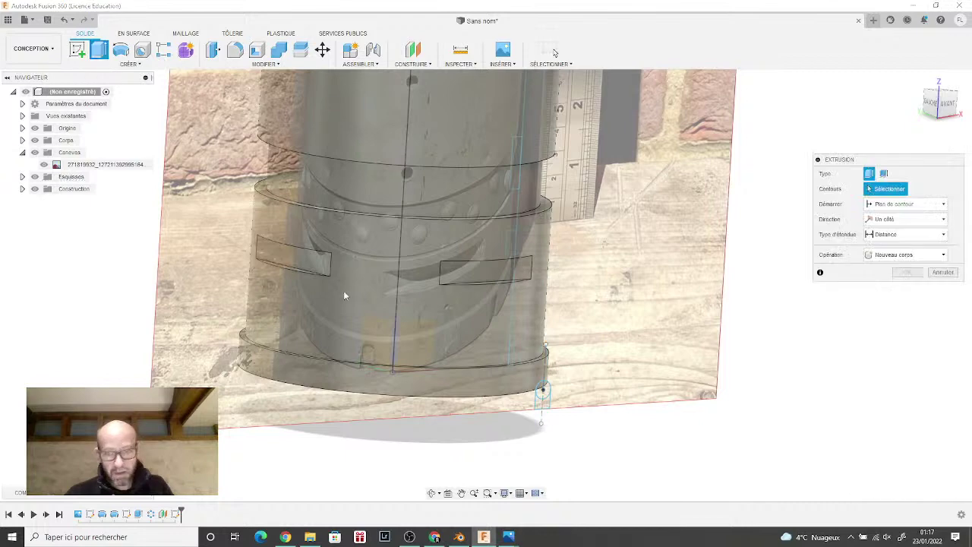
scroll(410, 304, "up", 3)
left_click(597, 420)
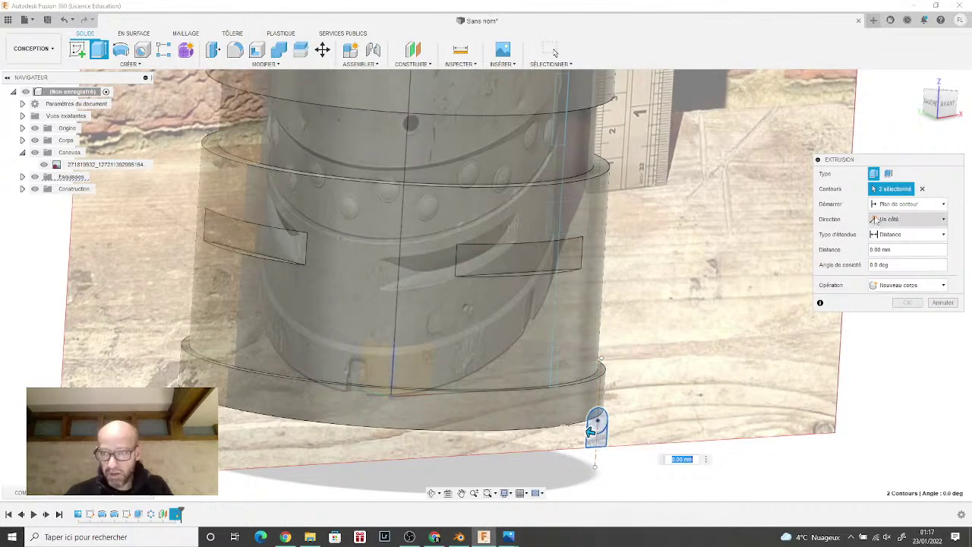
left_click(903, 204)
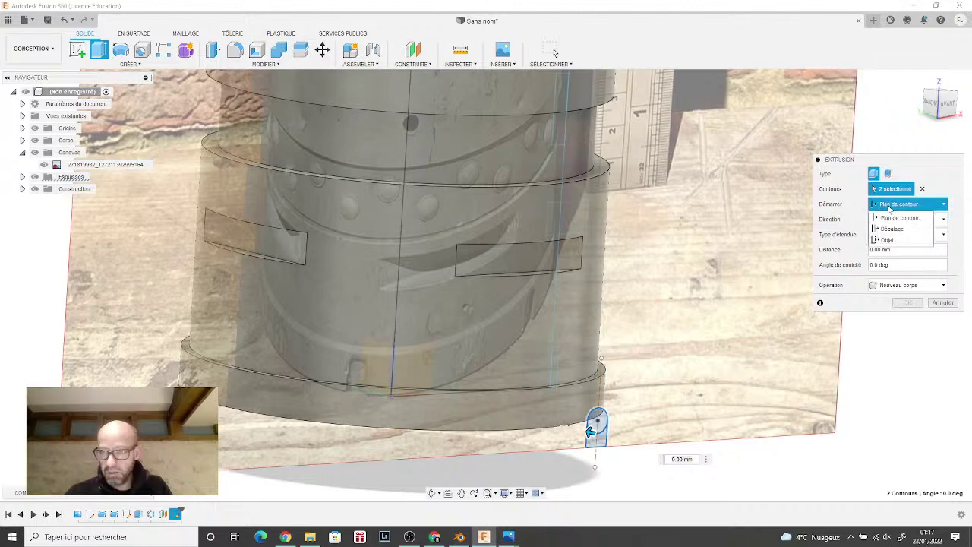
left_click(887, 239)
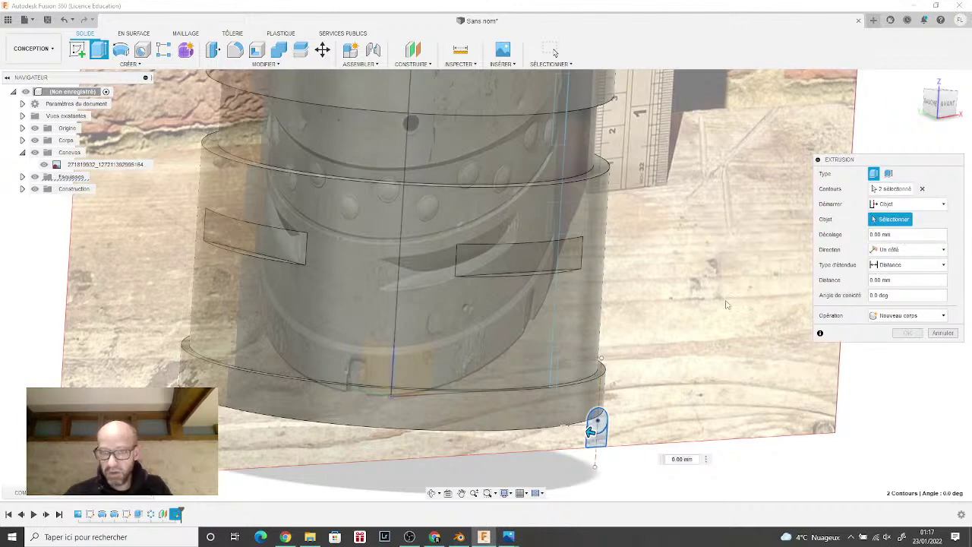
left_click(552, 415)
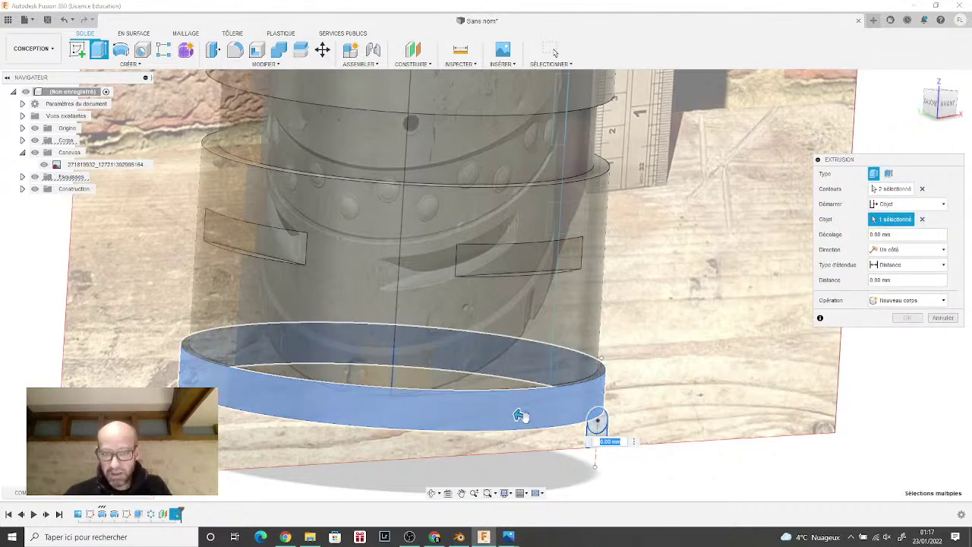
left_click_drag(518, 415, 514, 412)
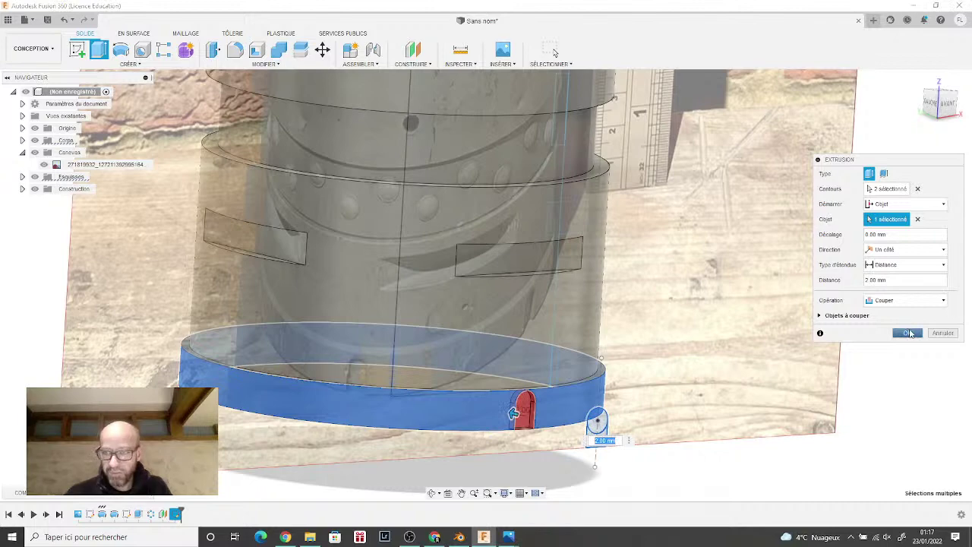
left_click(907, 333)
Step: Set up a circular feature pattern of the arched notch cut around the body's vertical centre axis
middle_click_drag(900, 344, 838, 328)
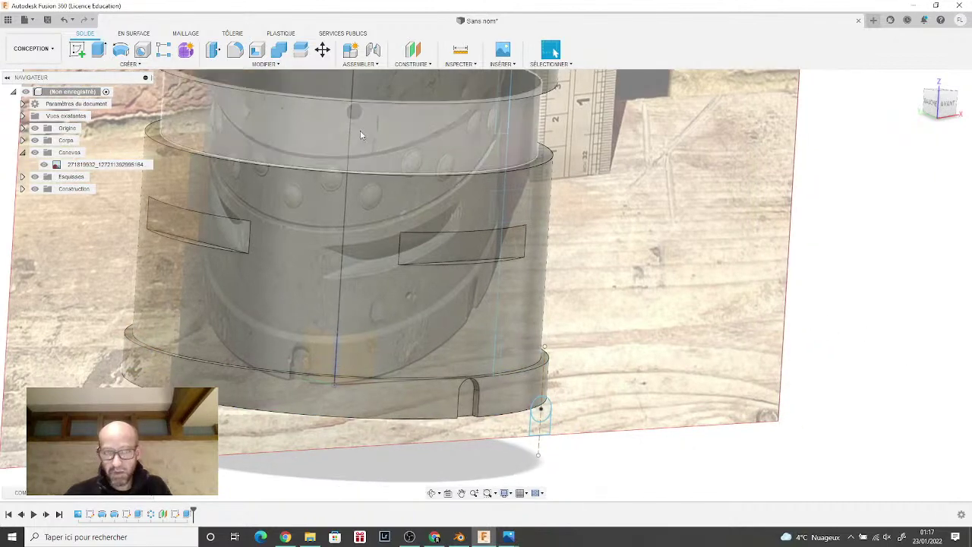
left_click(179, 66)
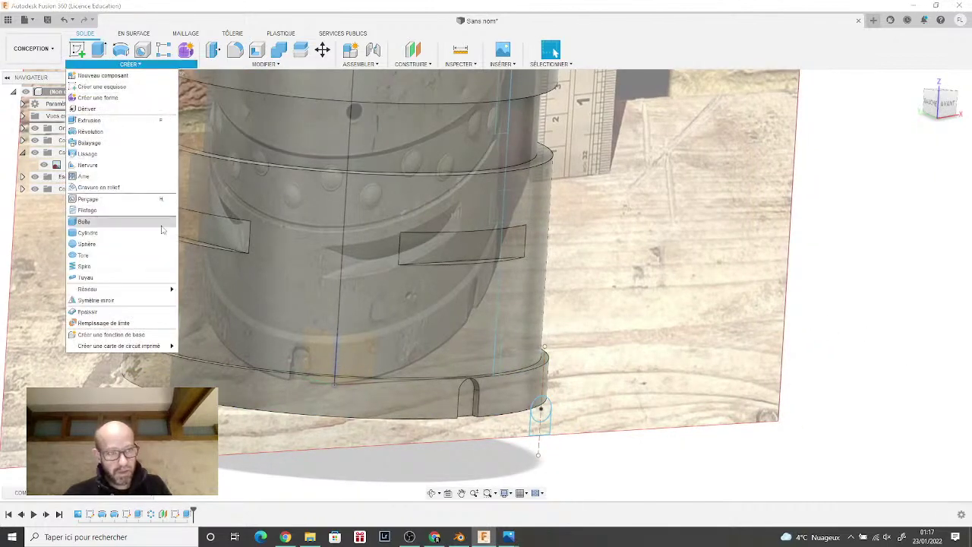
mouse_move(150, 292)
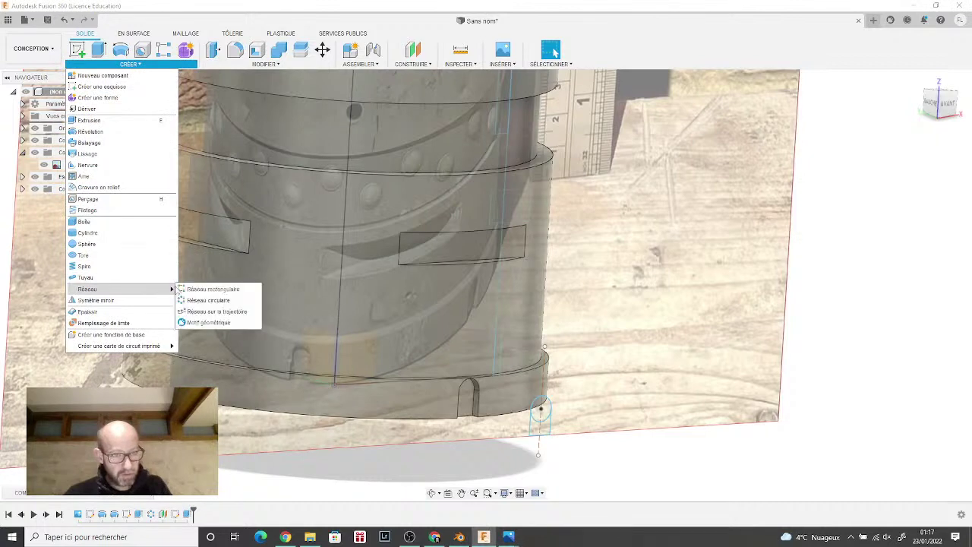
left_click(205, 302)
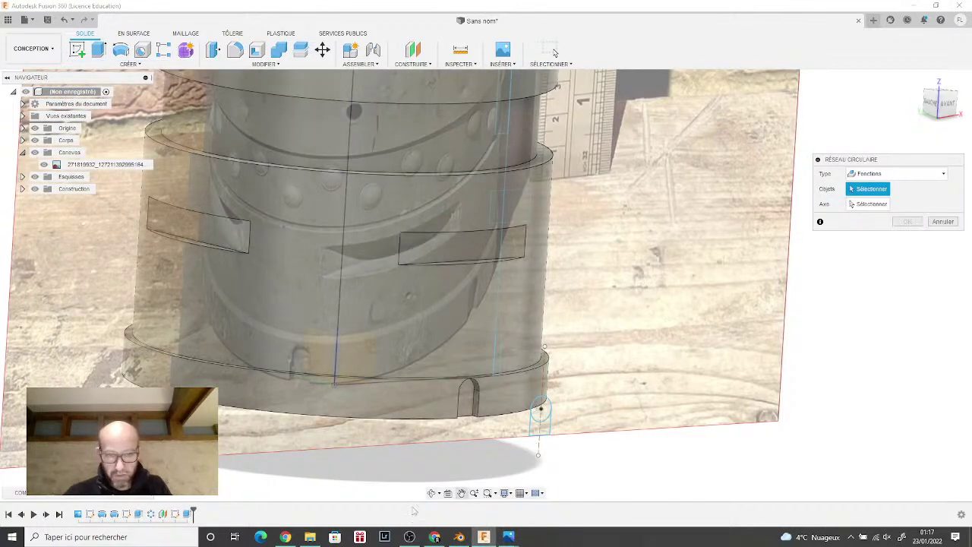
left_click(188, 516)
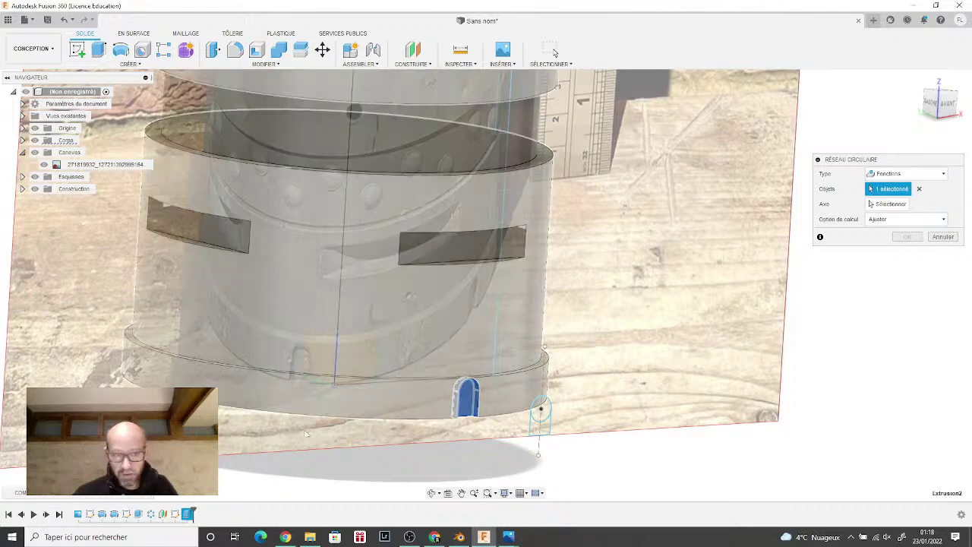
left_click(901, 205)
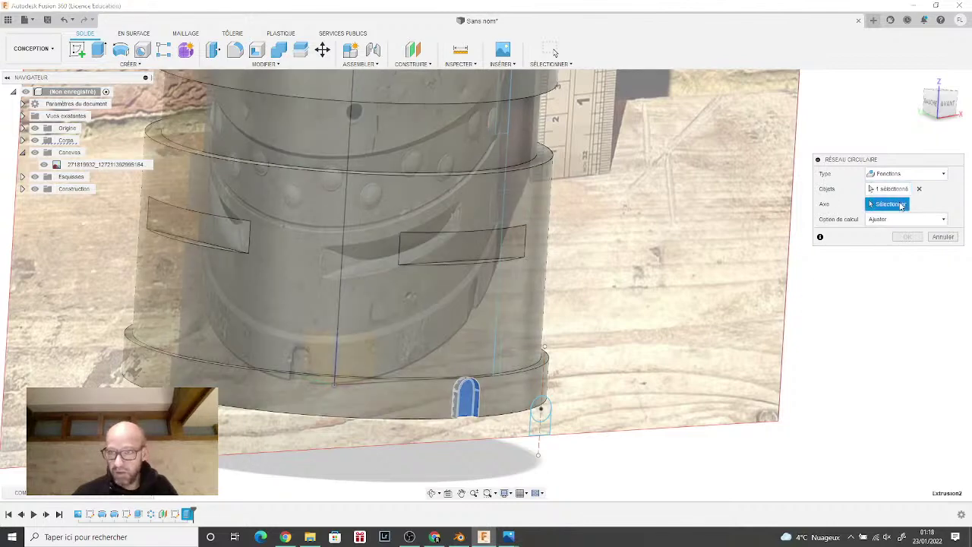
scroll(367, 332, "down", 3)
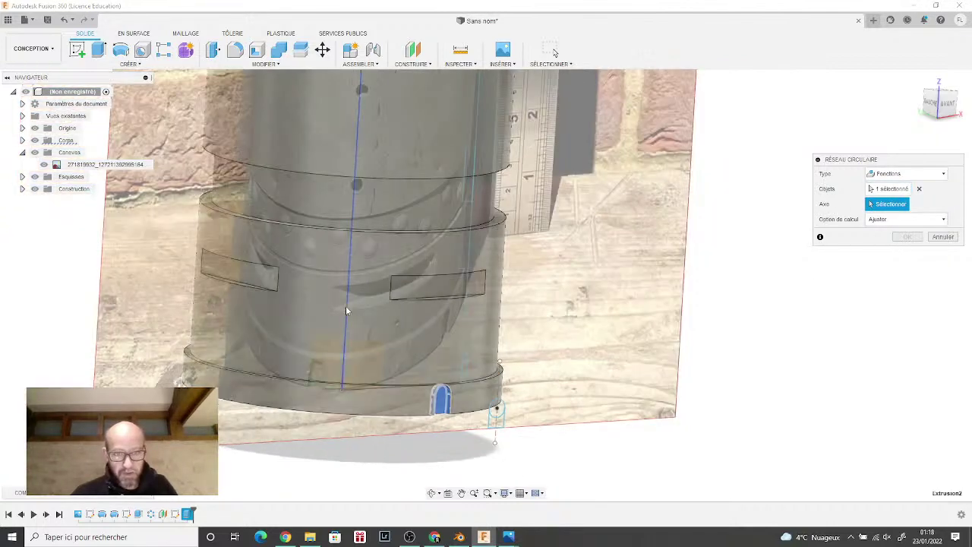
left_click(347, 309)
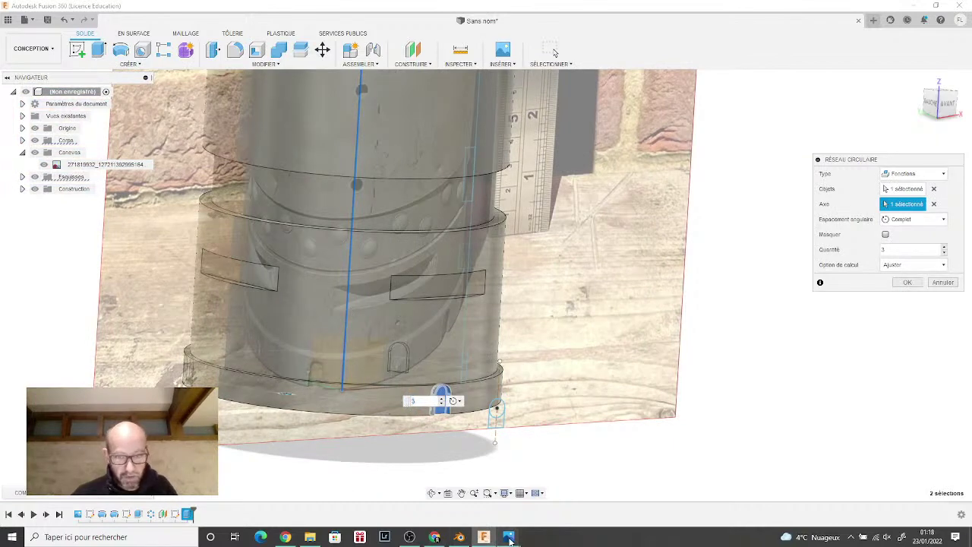
Step: Check the notches in both reference images in Photos, and complete the full circular pattern with quantity 4 and the suppress option enabled
mouse_move(509, 539)
left_click(571, 491)
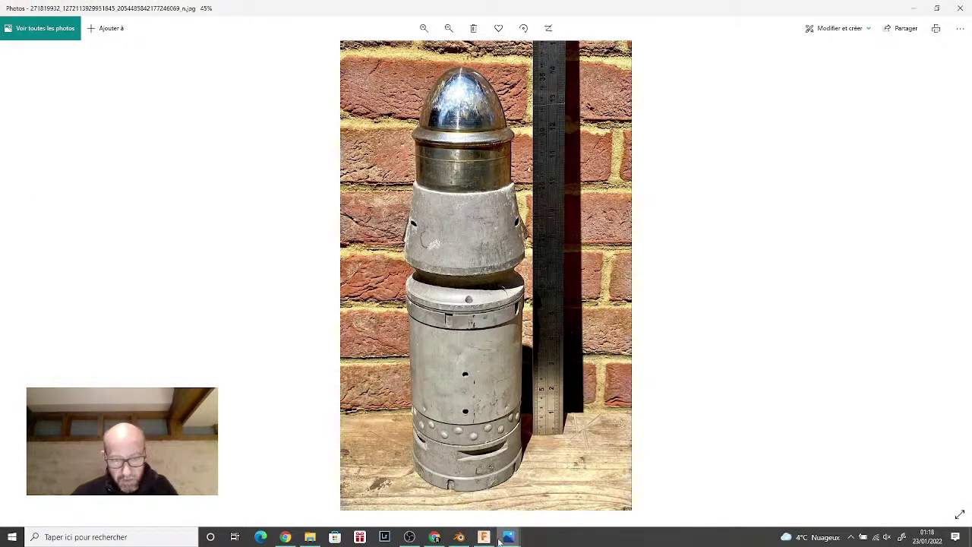
mouse_move(505, 539)
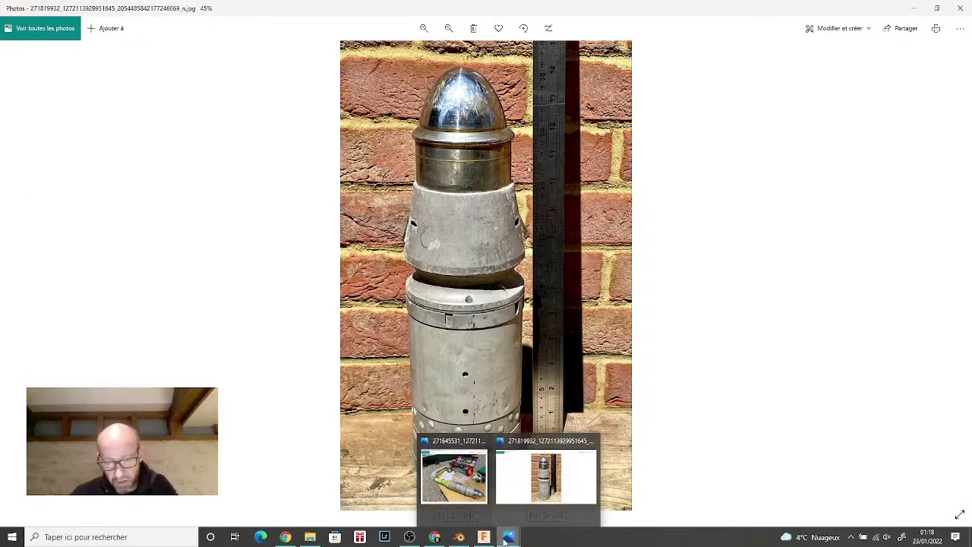
left_click(479, 493)
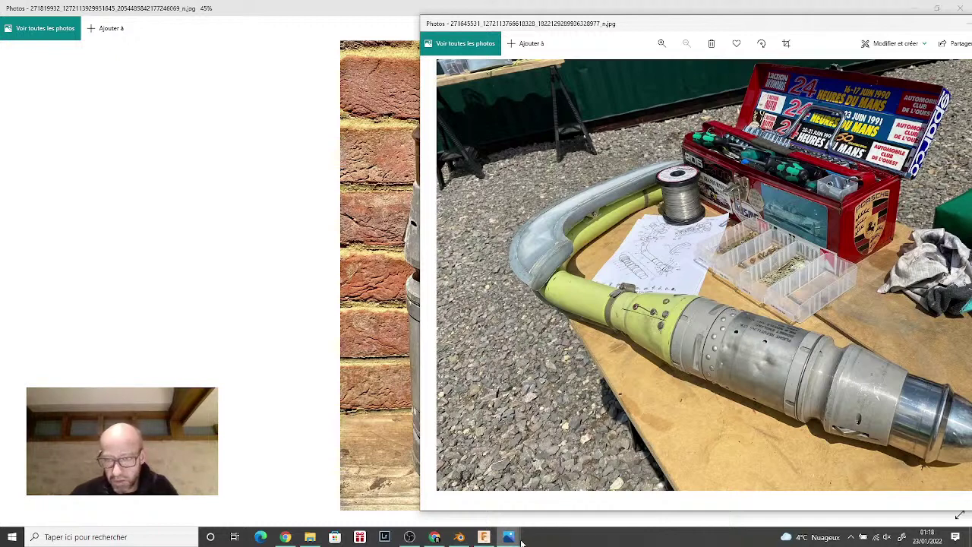
left_click(479, 537)
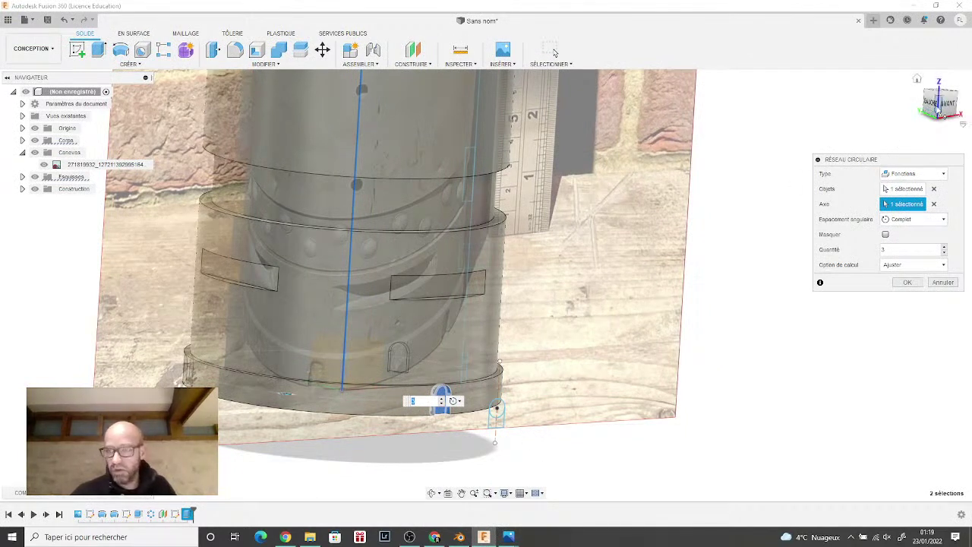
left_click(944, 247)
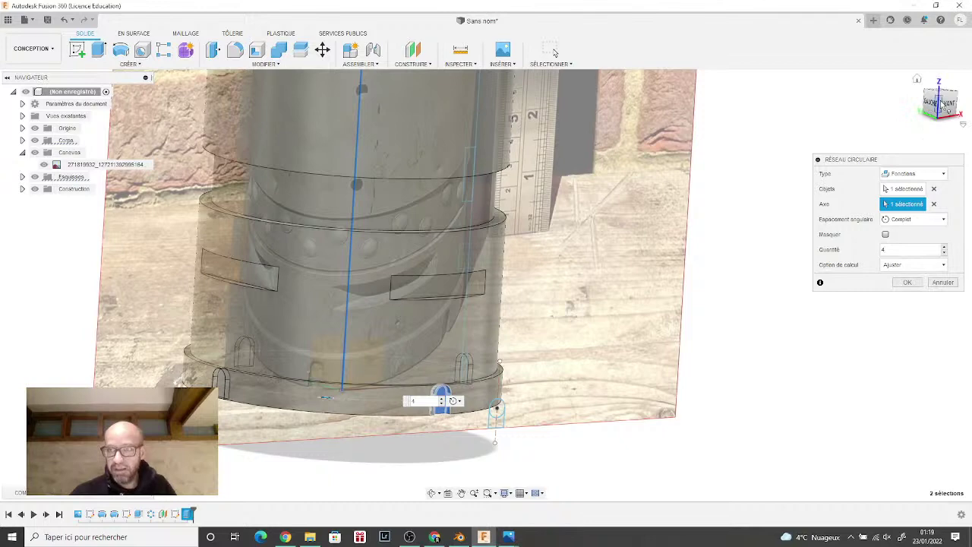
left_click_drag(935, 102, 928, 133)
middle_click_drag(766, 243, 669, 311)
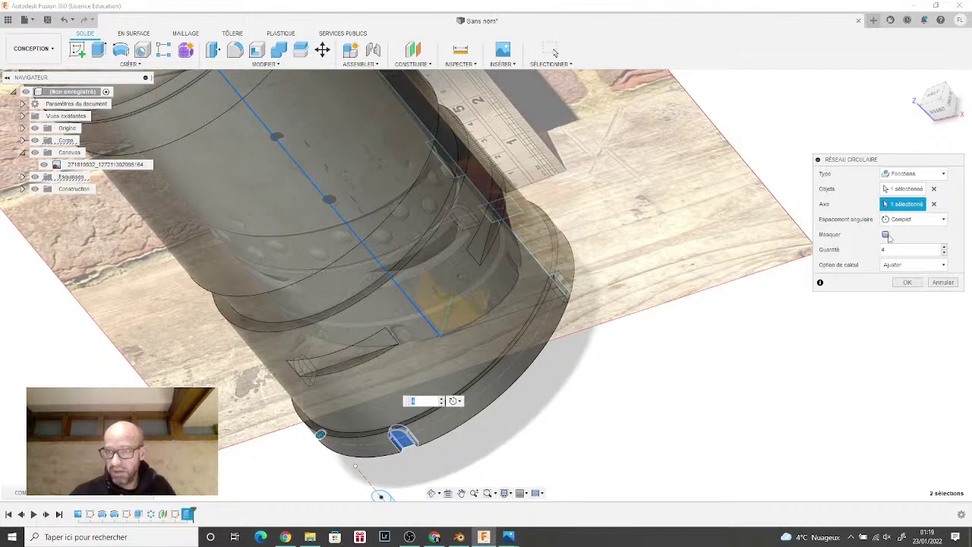
left_click(886, 236)
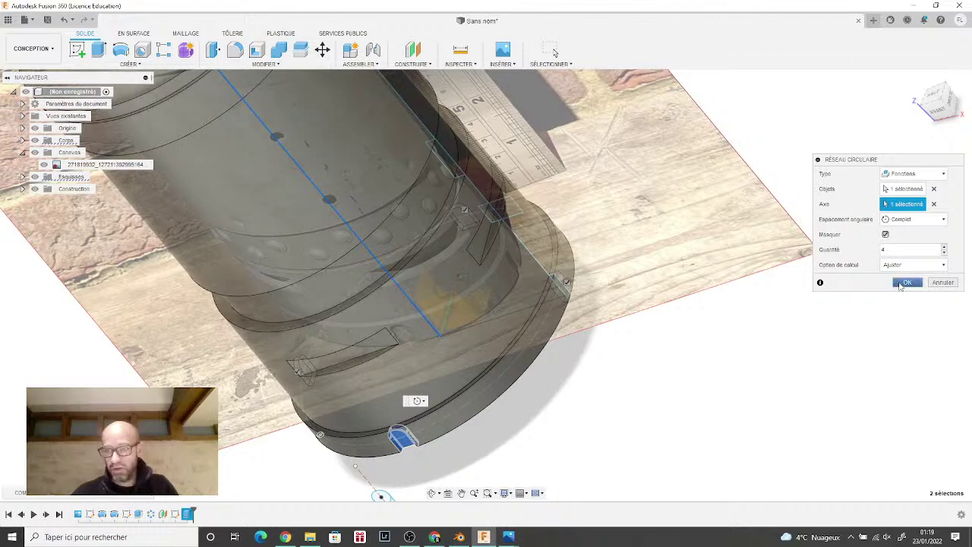
left_click(905, 282)
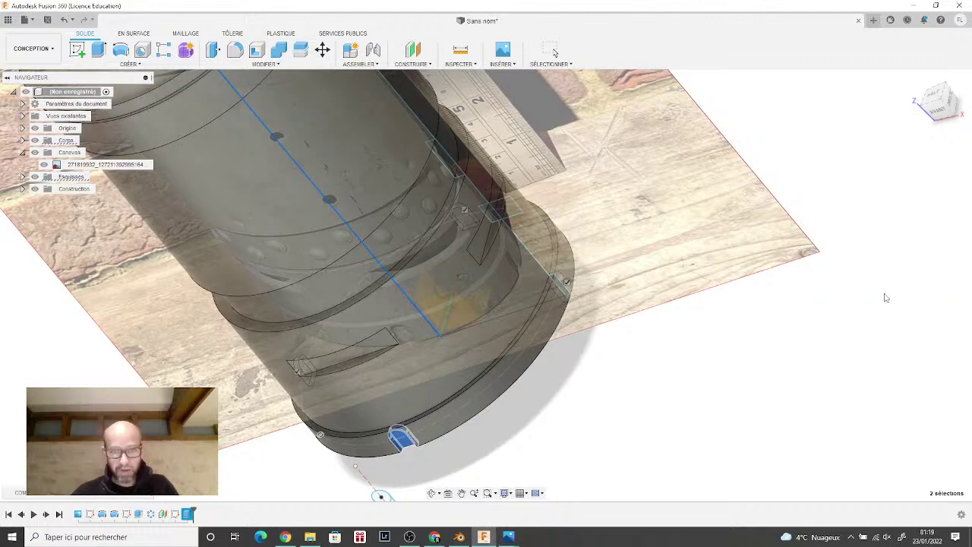
left_click(720, 394)
middle_click_drag(703, 393, 702, 389, "shift")
left_click(940, 108)
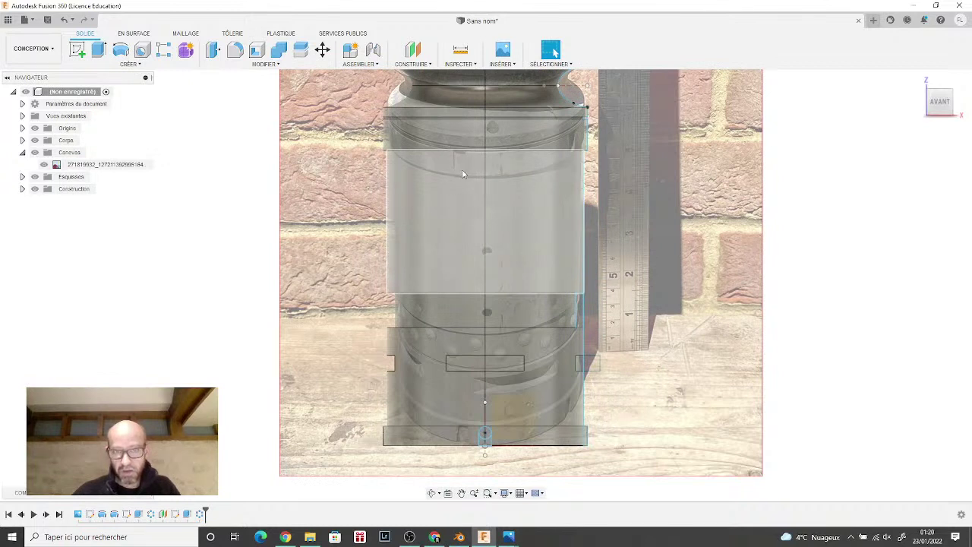
left_click(484, 436)
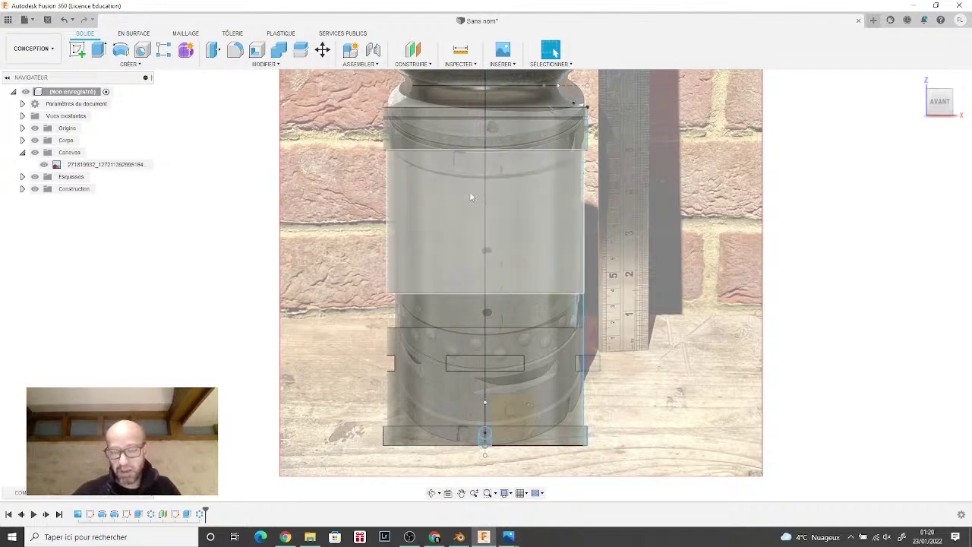
middle_click_drag(602, 266, 569, 295)
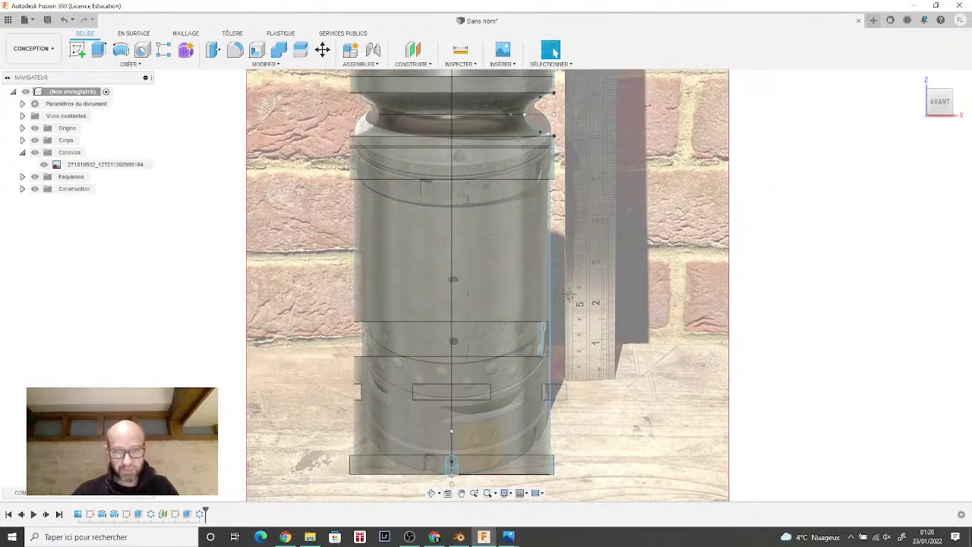
scroll(405, 291, "up", 3)
scroll(405, 290, "down", 4)
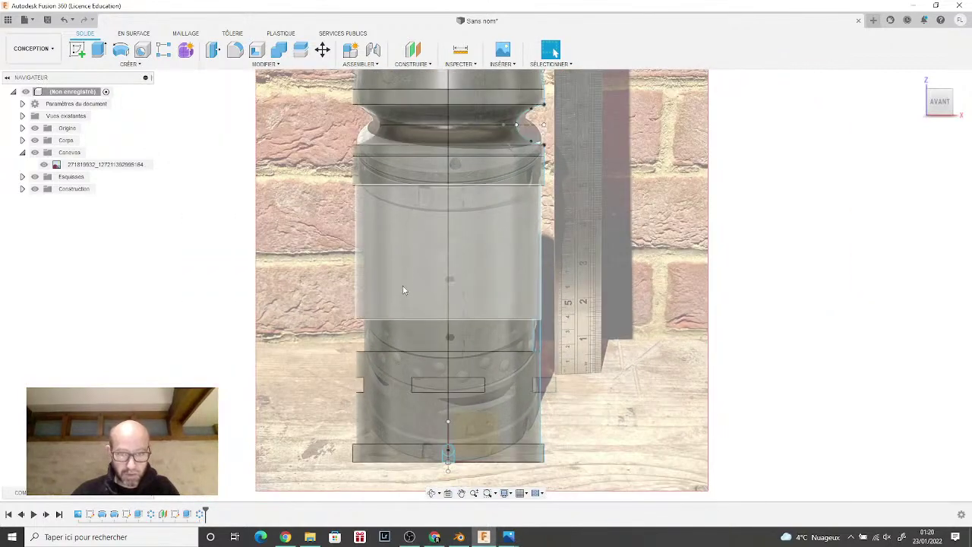
Step: Examine the small holes on the tapered section against the reference photo
scroll(327, 303, "down", 4)
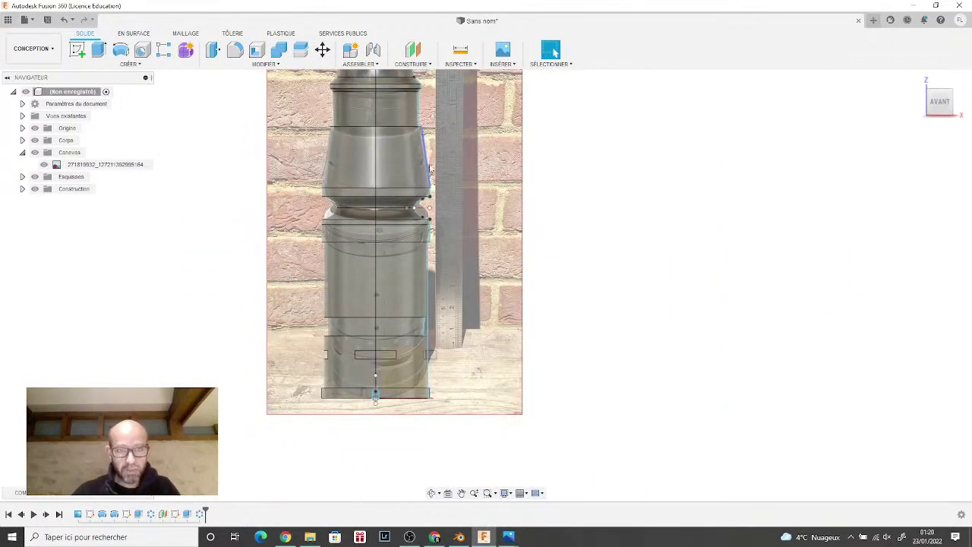
scroll(431, 171, "up", 2)
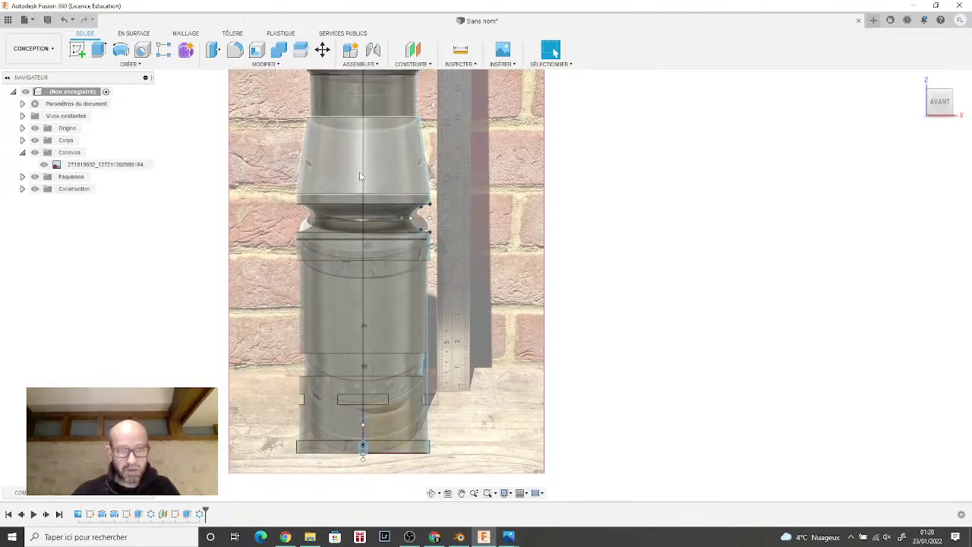
scroll(302, 173, "up", 3)
scroll(304, 171, "up", 4)
scroll(312, 165, "down", 1)
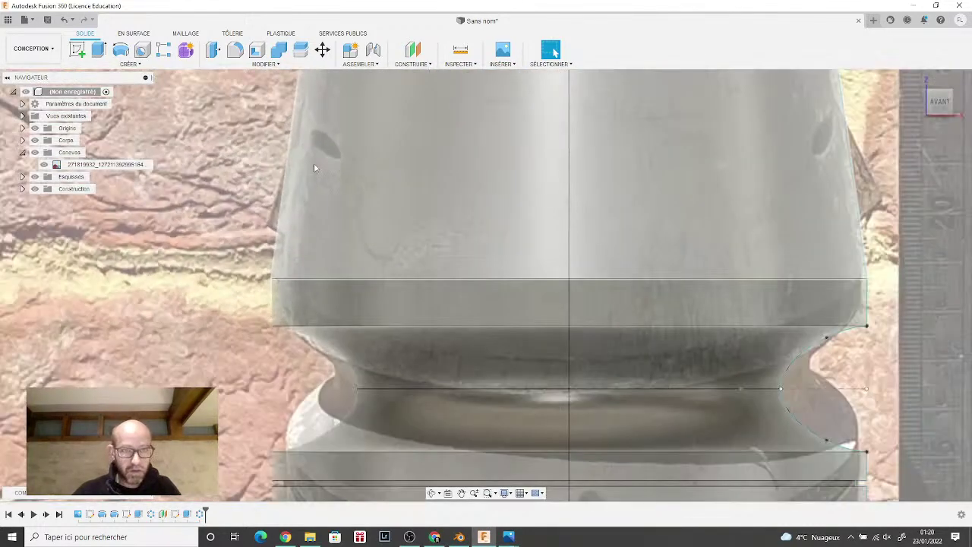
scroll(806, 149, "down", 6)
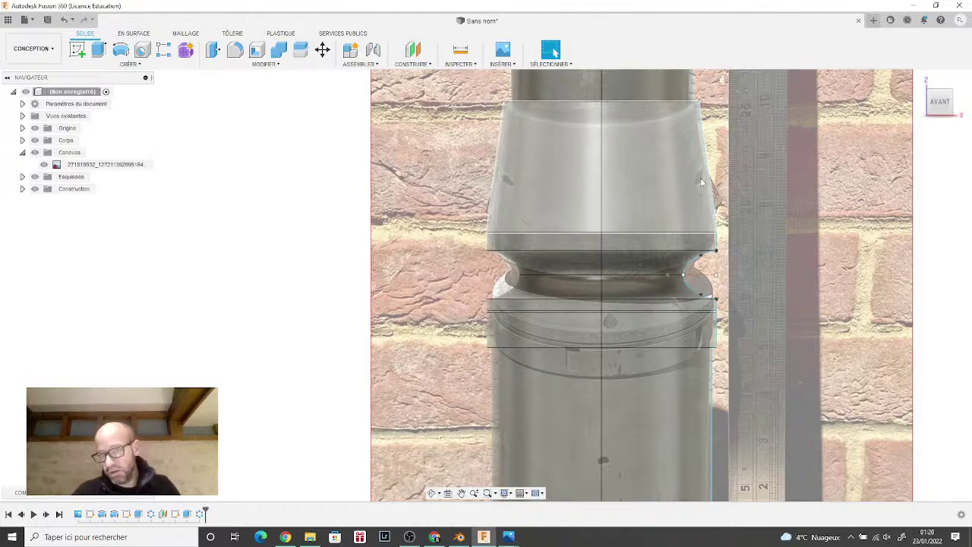
scroll(744, 220, "down", 3)
scroll(787, 241, "down", 3)
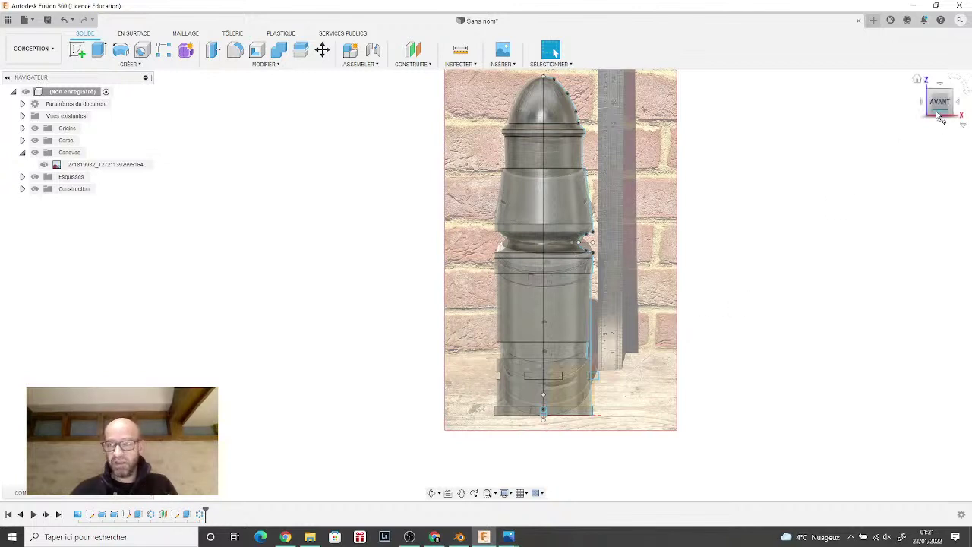
Step: Show the construction plane Plan1 and start a new sketch on it, viewed from the front
middle_click_drag(486, 283, 486, 281, "shift")
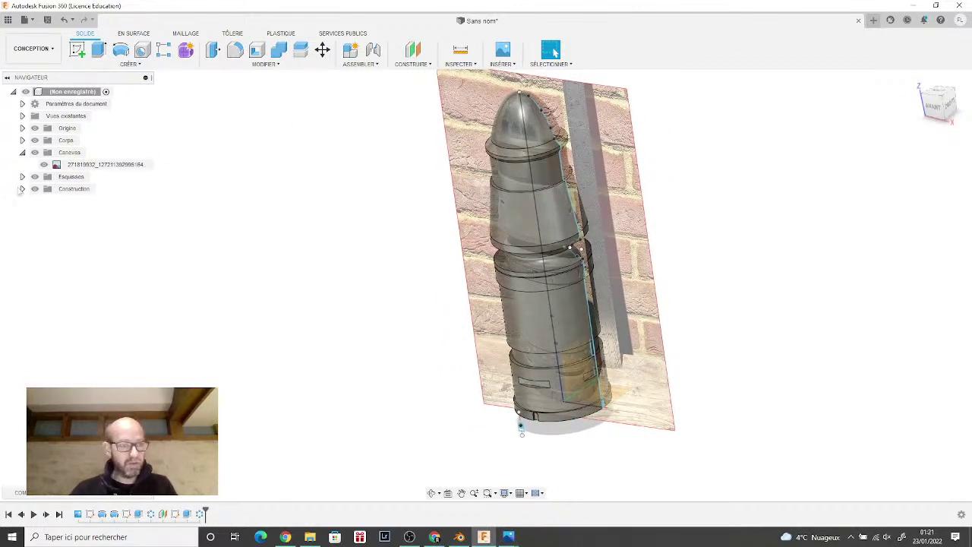
left_click(22, 188)
left_click(43, 201)
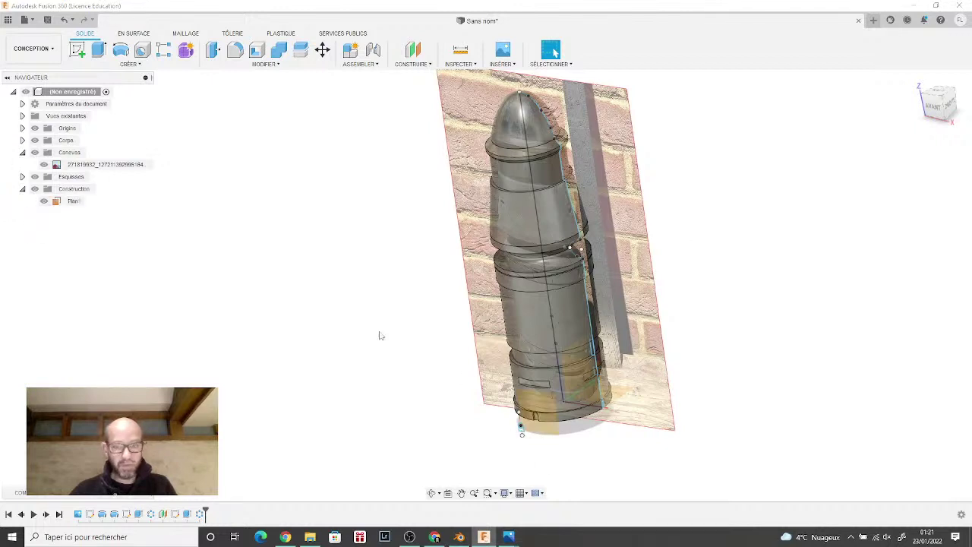
left_click(77, 49)
left_click(70, 200)
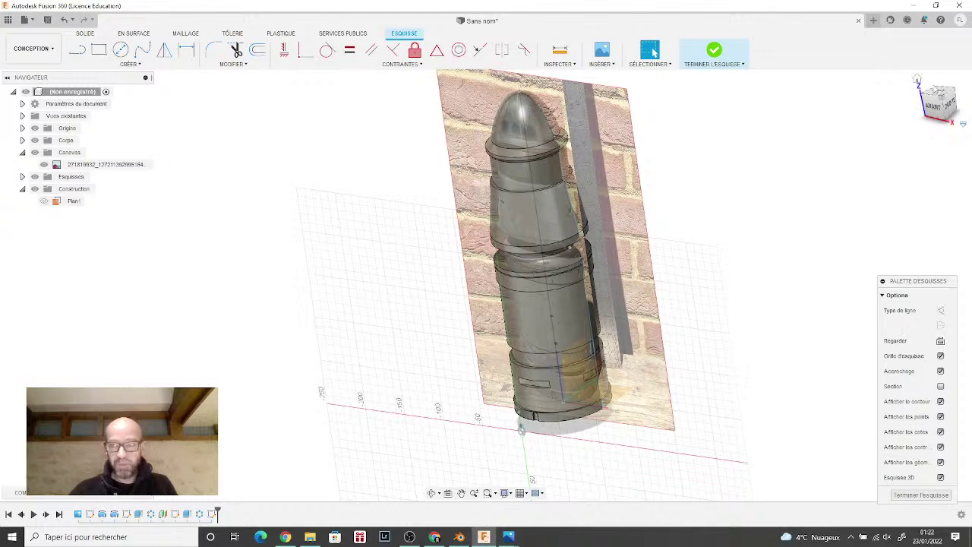
left_click(934, 106)
scroll(683, 167, "up", 8)
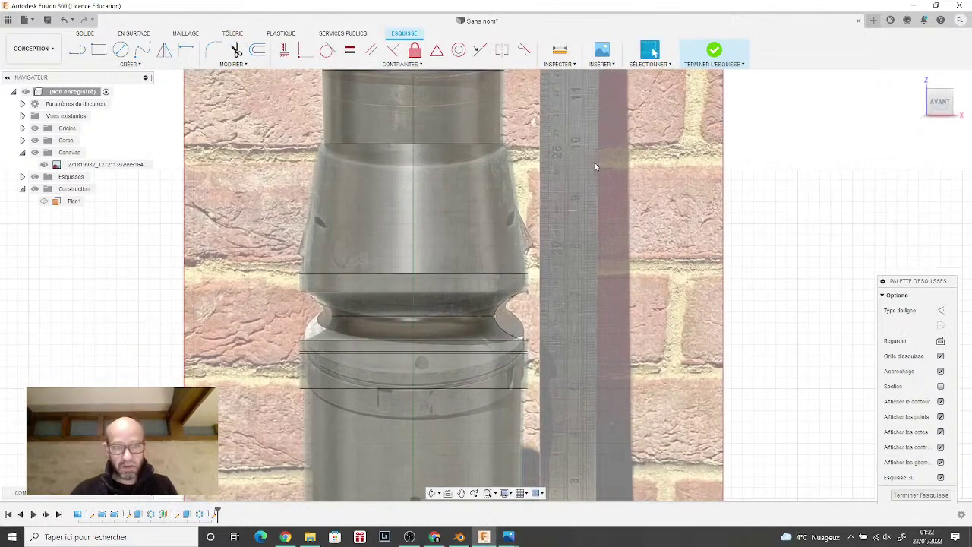
Step: Sketch a two-point circle about 6.9 mm in diameter over the small hole at the right edge of the tapered section
left_click(120, 49)
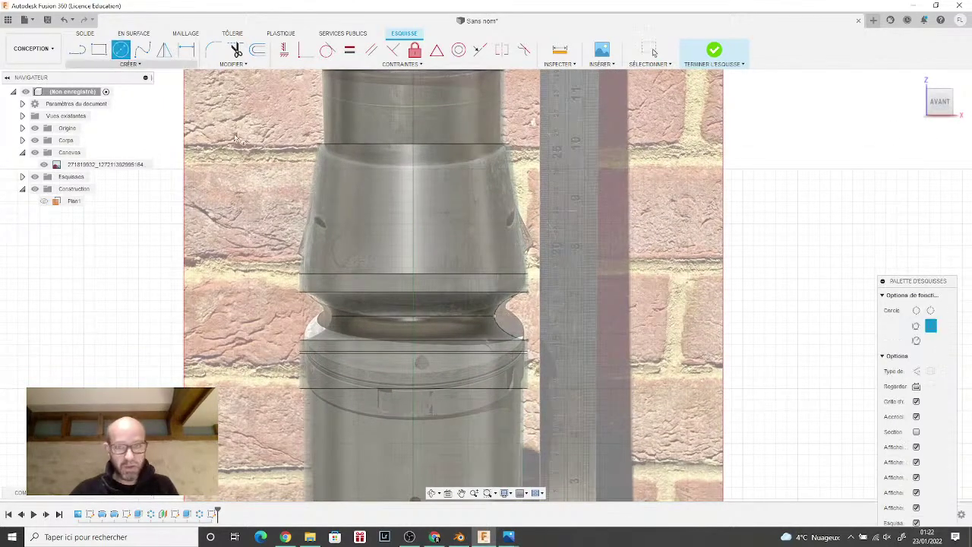
scroll(522, 233, "up", 5)
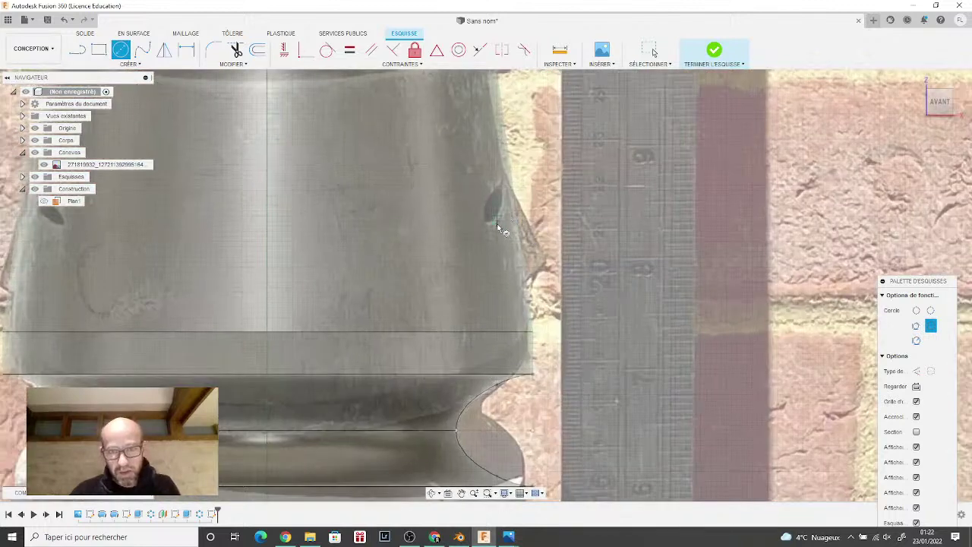
scroll(501, 230, "up", 3)
scroll(500, 228, "up", 2)
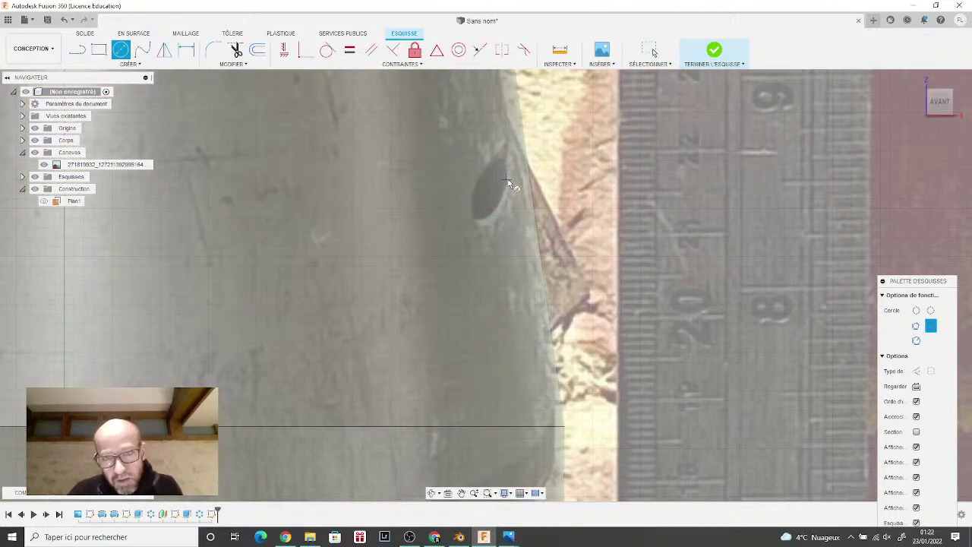
scroll(509, 174, "down", 6)
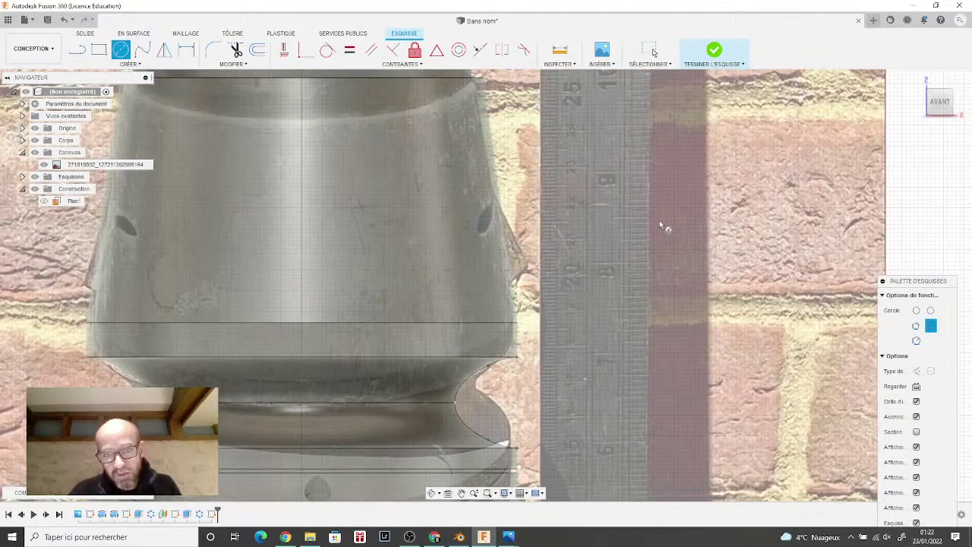
left_click(921, 313)
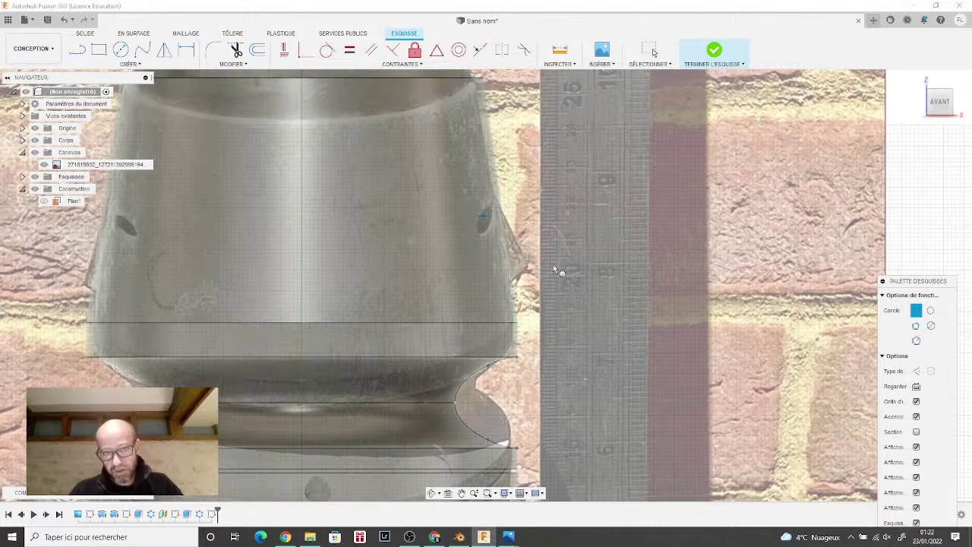
left_click(488, 217)
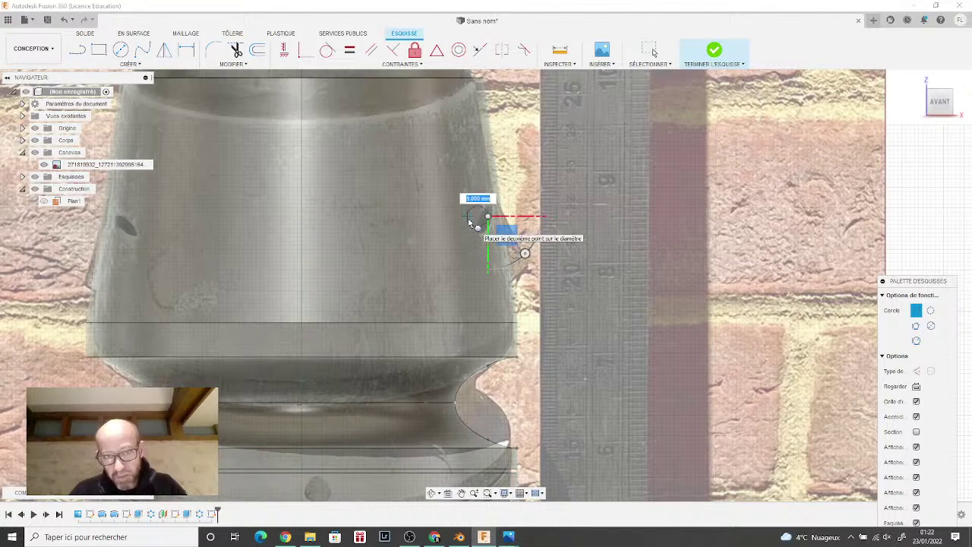
left_click(468, 218)
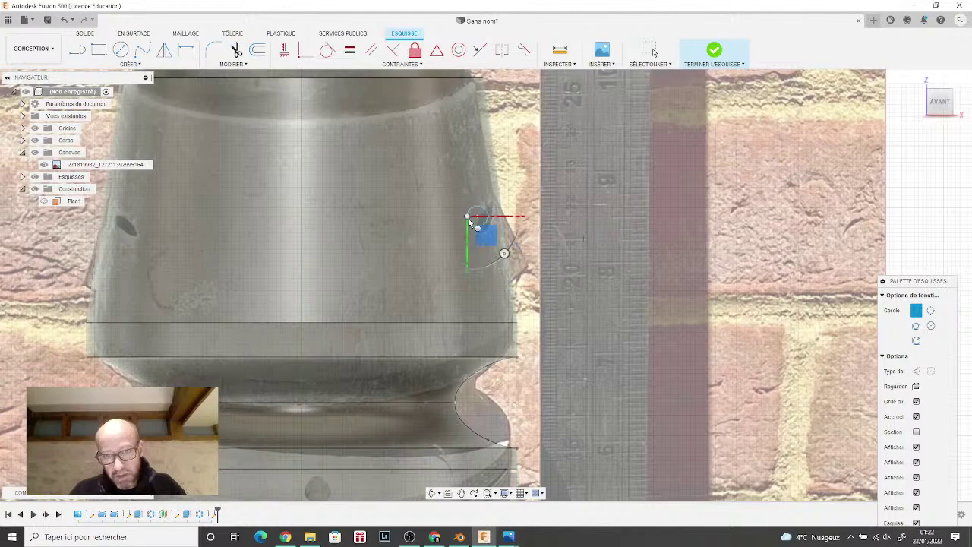
key("Escape")
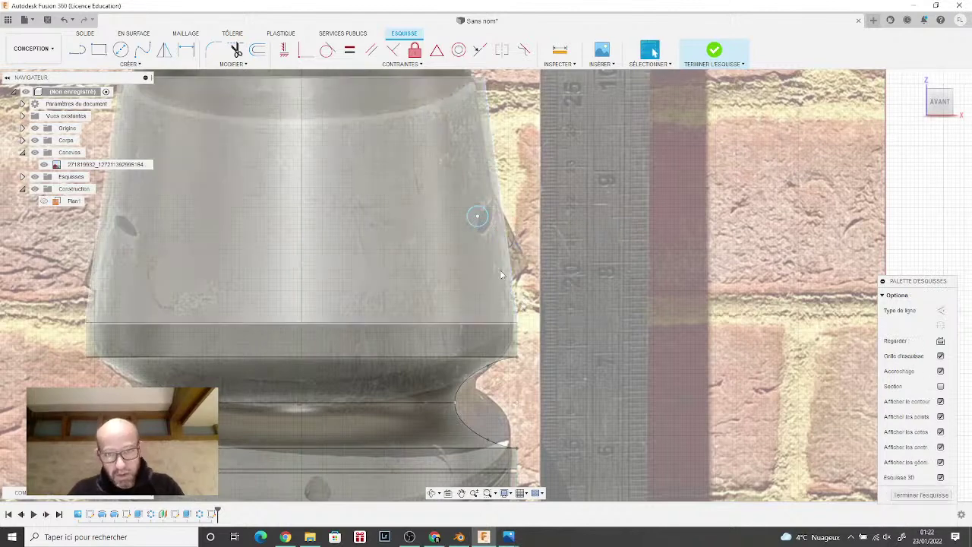
Step: Check the diameter of the sketched circle and finish the sketch
left_click(488, 225)
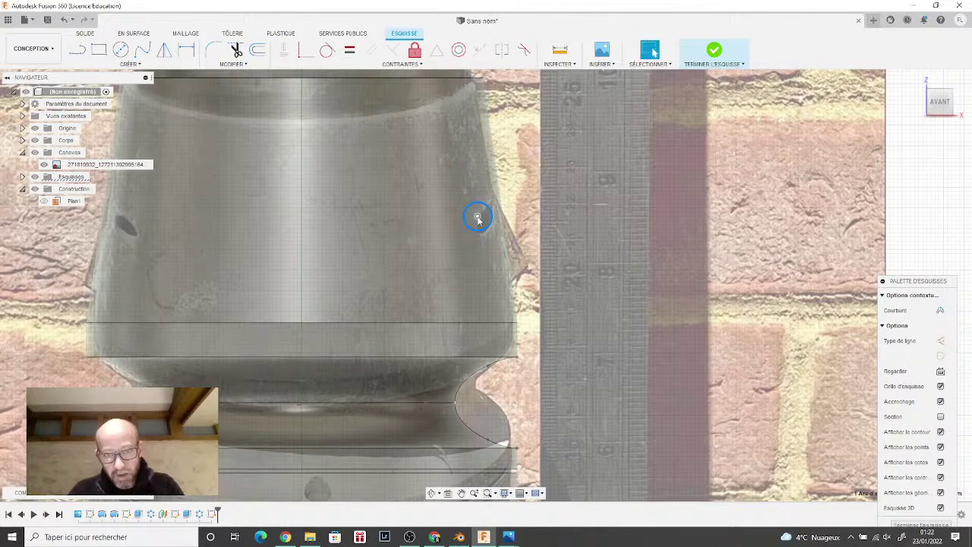
left_click(478, 218)
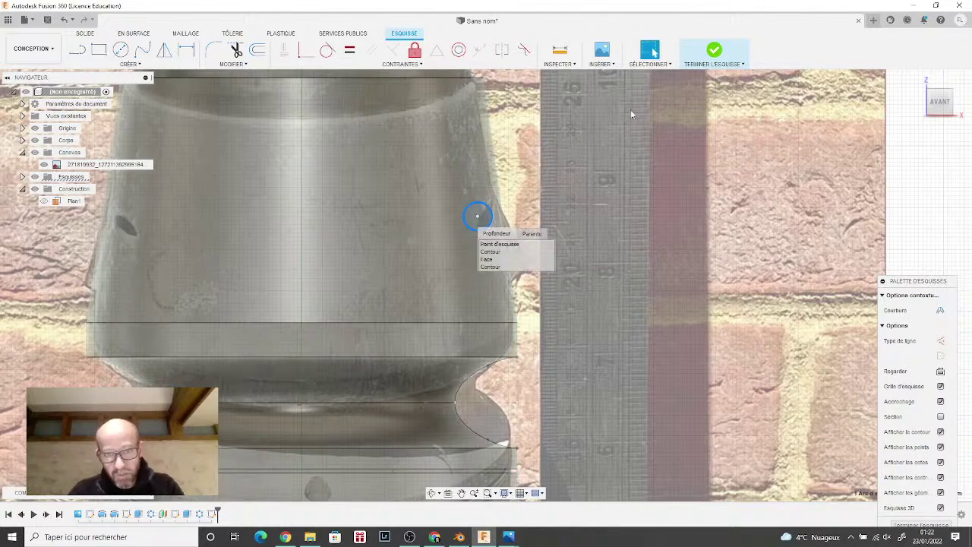
left_click(713, 51)
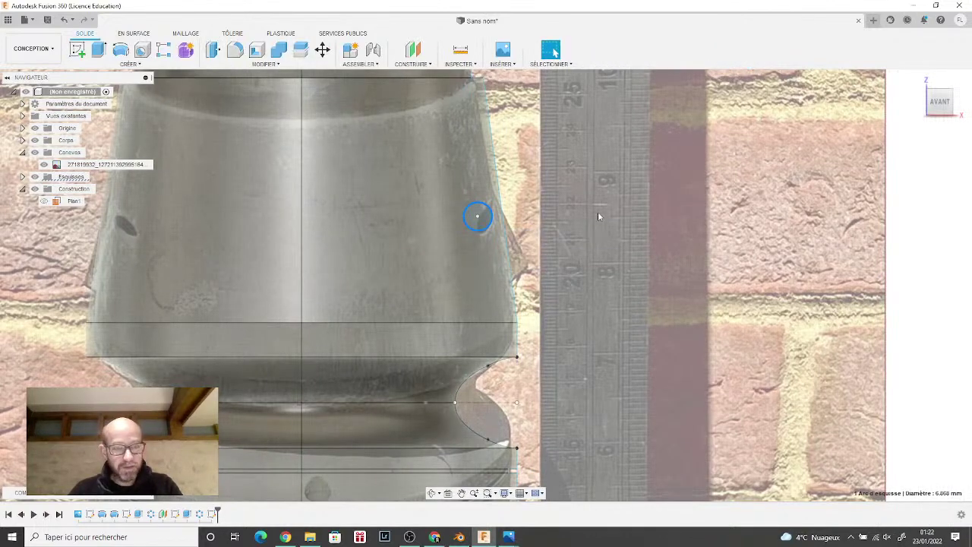
Step: Select the sketched circle as the extrusion profile and hide the reference canvas
scroll(479, 297, "down", 2)
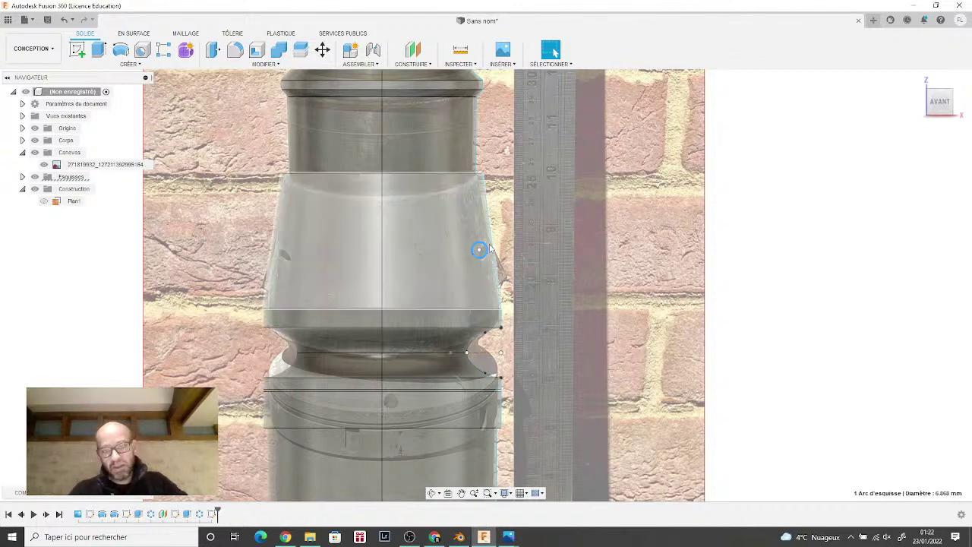
left_click(98, 50)
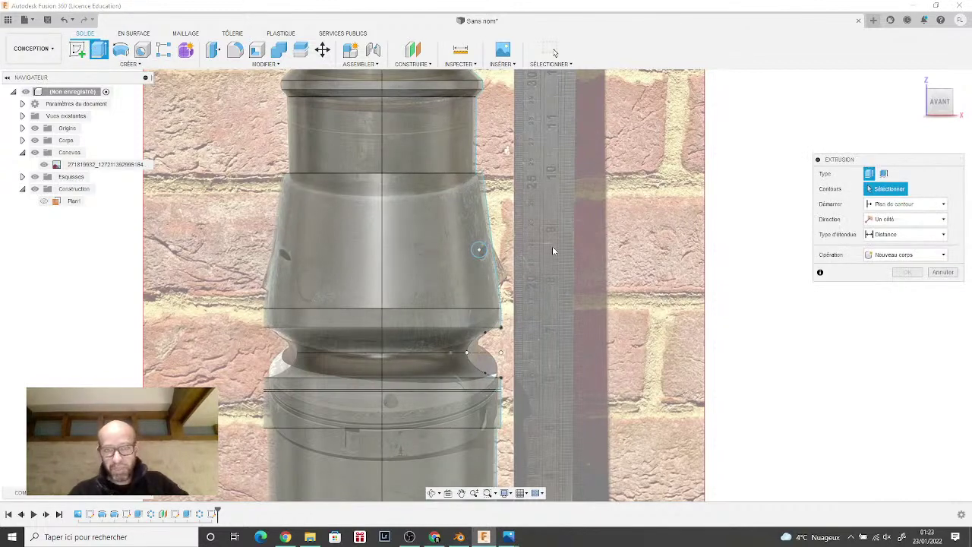
left_click(479, 249)
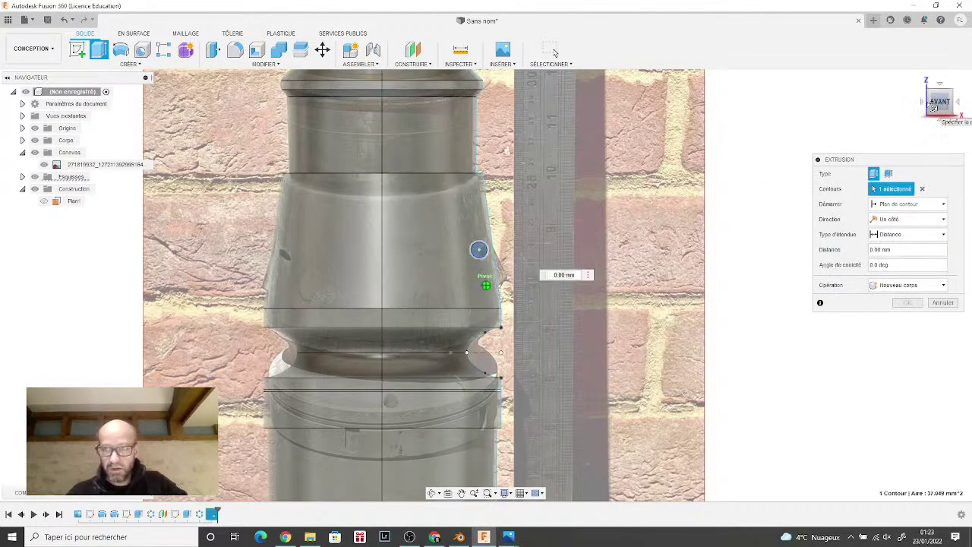
middle_click_drag(478, 249, 425, 271, "shift")
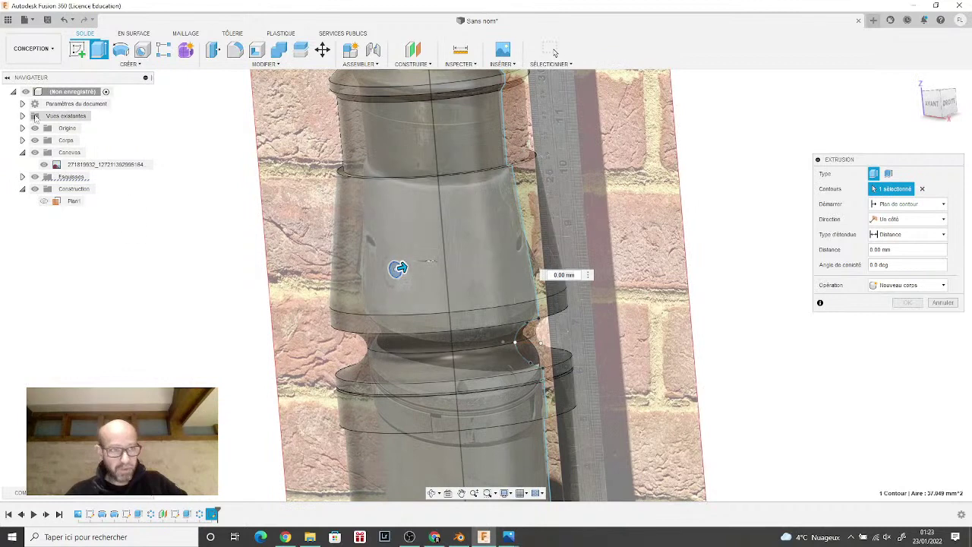
left_click(35, 153)
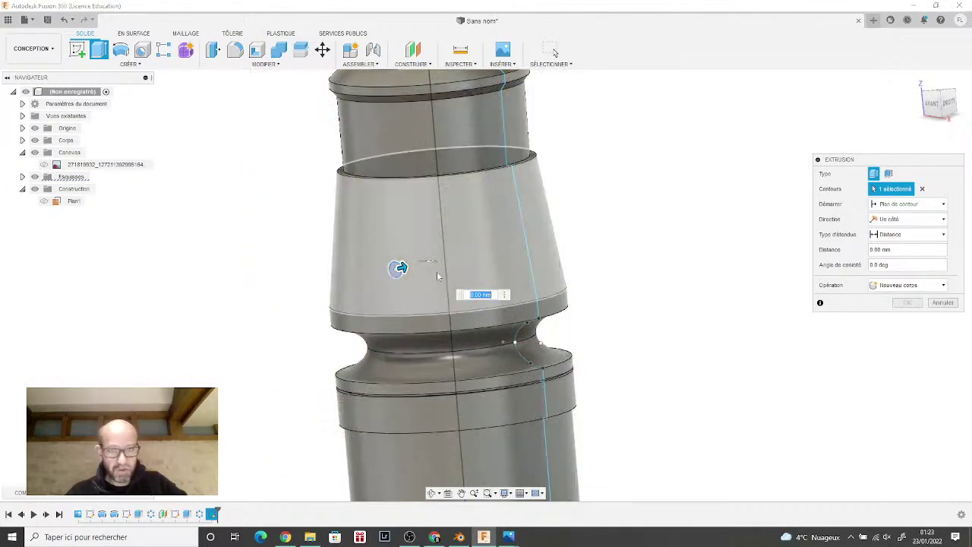
Step: Extrude the circle 70 mm as a cut into the tapered section to make the hole
type("30")
mouse_move(450, 256)
left_mouse_down()
mouse_move(509, 240)
mouse_move(401, 265)
mouse_move(439, 260)
left_mouse_up()
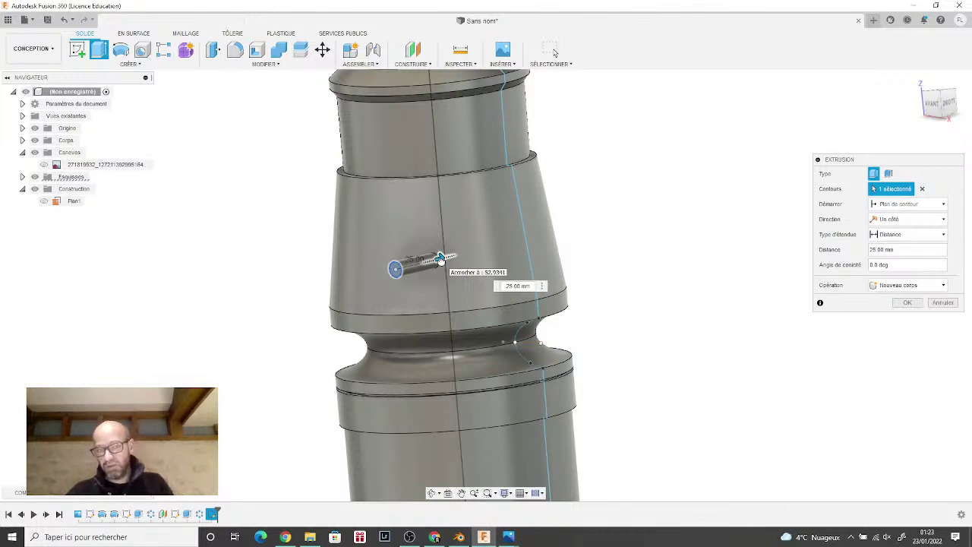
left_click_drag(440, 258, 515, 249)
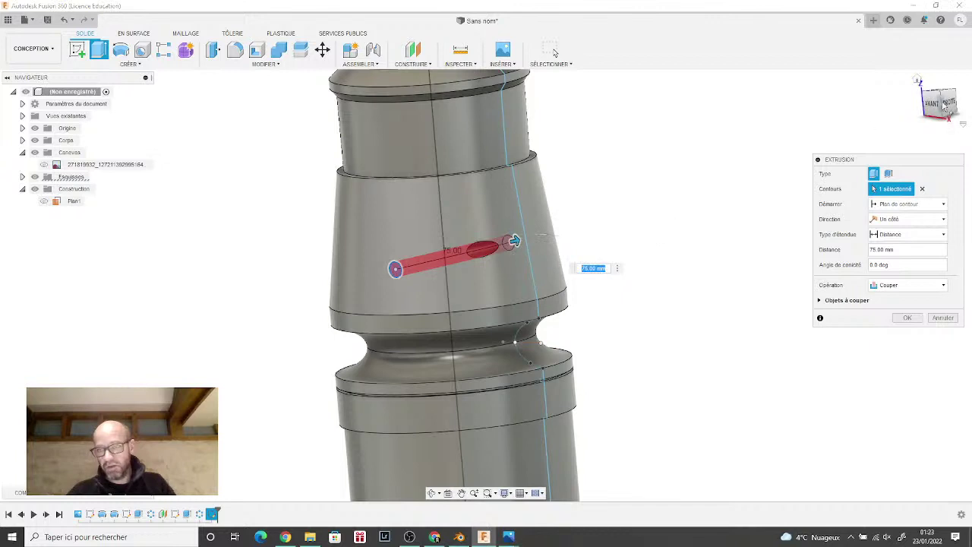
left_click_drag(940, 104, 935, 108)
middle_click_drag(486, 285, 508, 285, "shift")
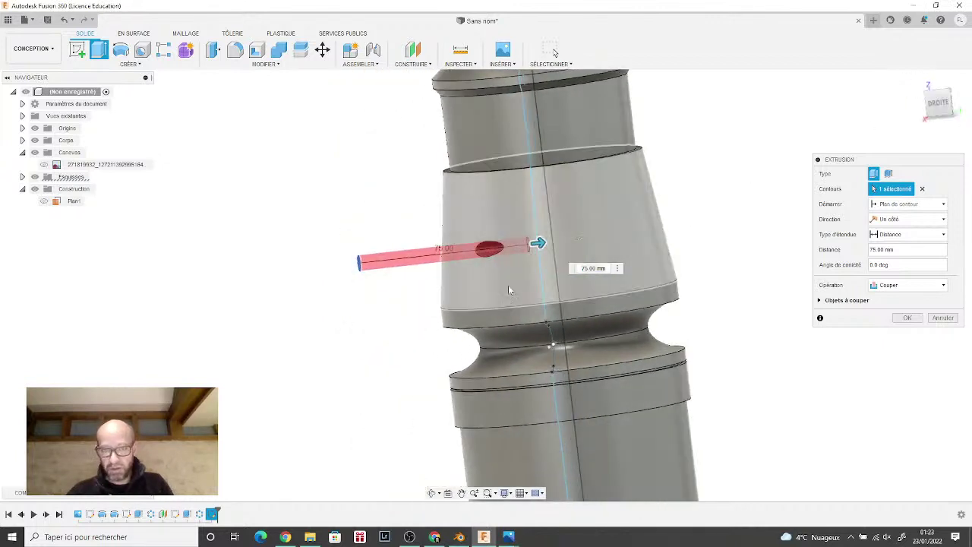
mouse_move(534, 250)
left_mouse_down()
mouse_move(540, 243)
mouse_move(523, 246)
left_mouse_up()
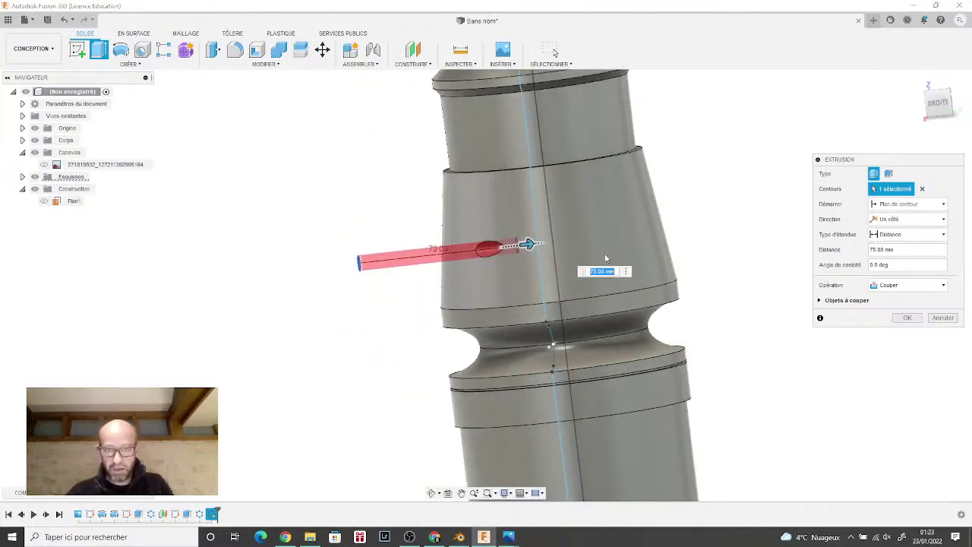
left_click_drag(937, 101, 934, 106)
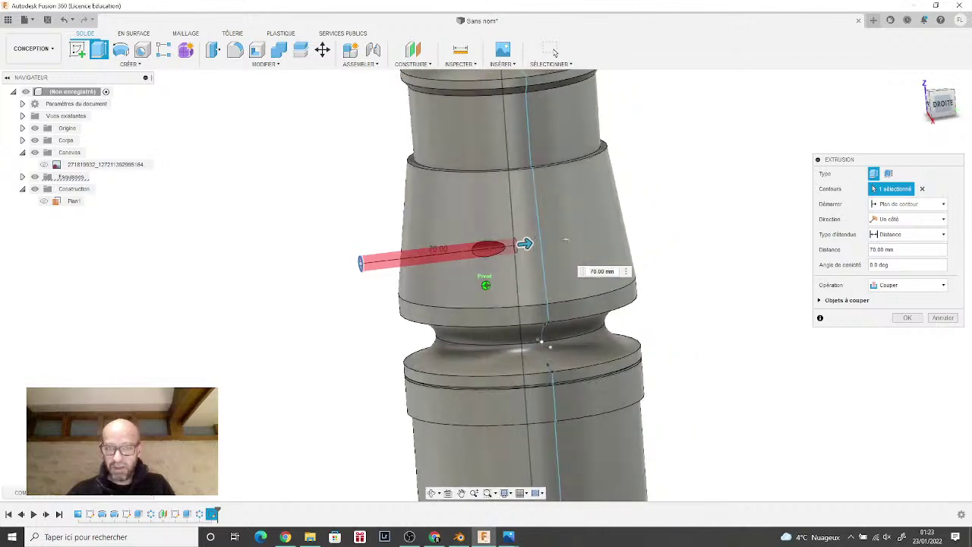
left_click(906, 319)
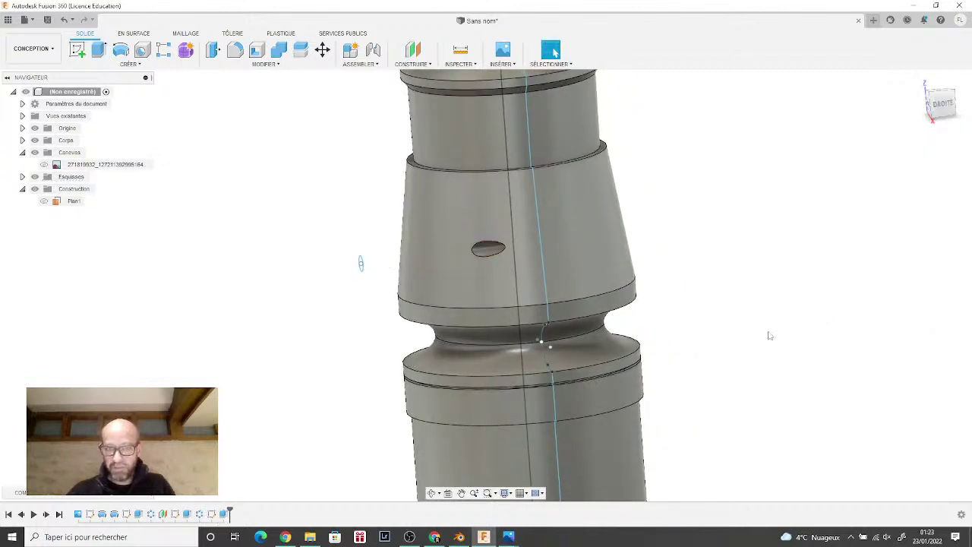
Step: Mirror the hole's extruded cut feature in the tapered section across the XZ origin plane
middle_click_drag(770, 336, 812, 336)
left_click(551, 50)
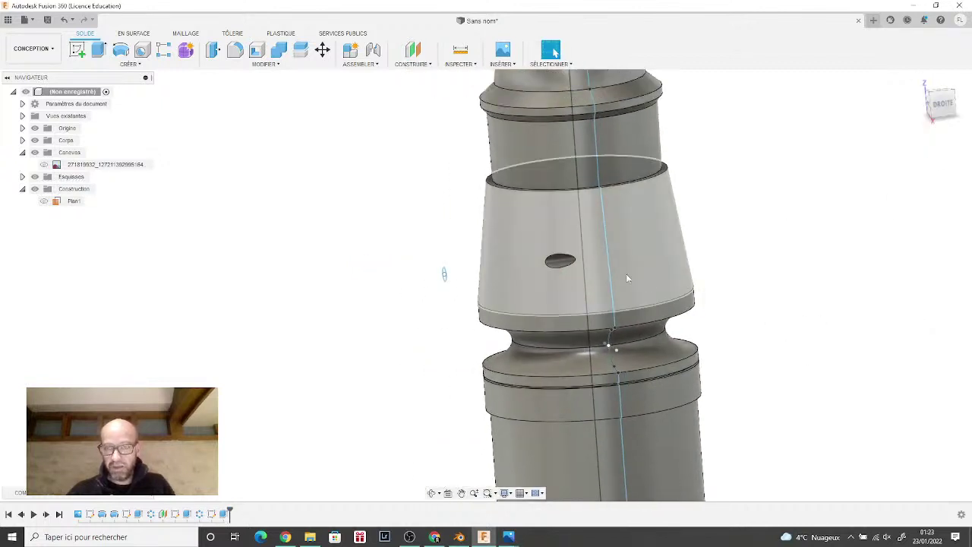
left_click_drag(938, 103, 934, 107)
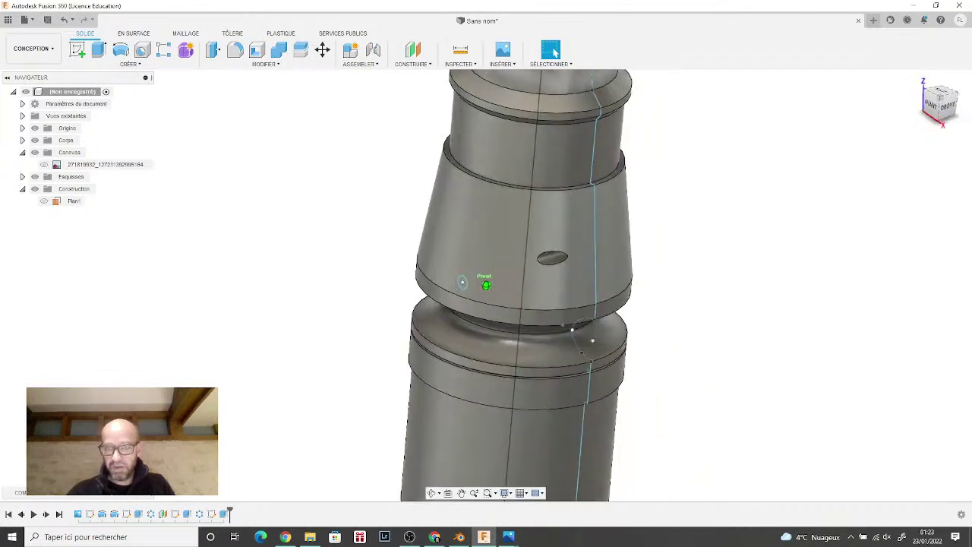
scroll(549, 288, "down", 4)
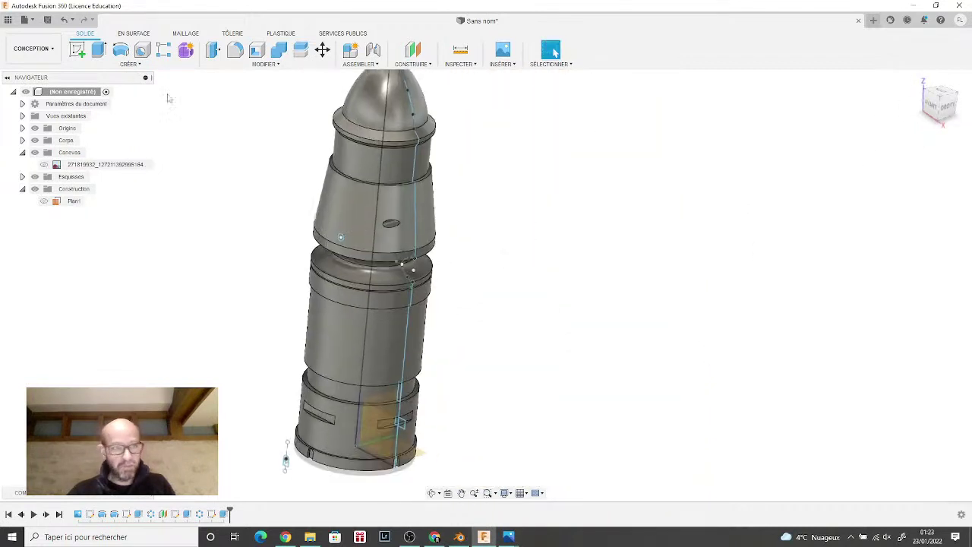
left_click(129, 63)
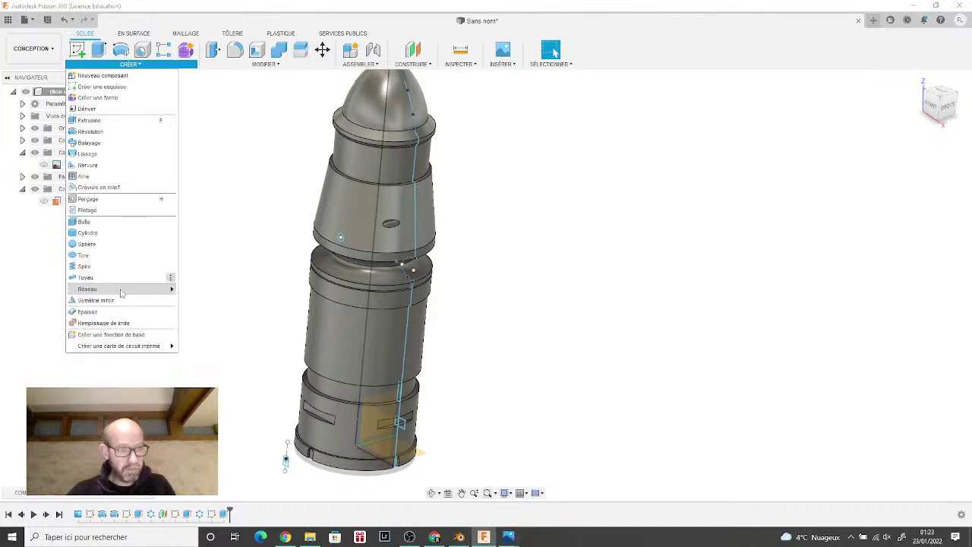
mouse_move(120, 293)
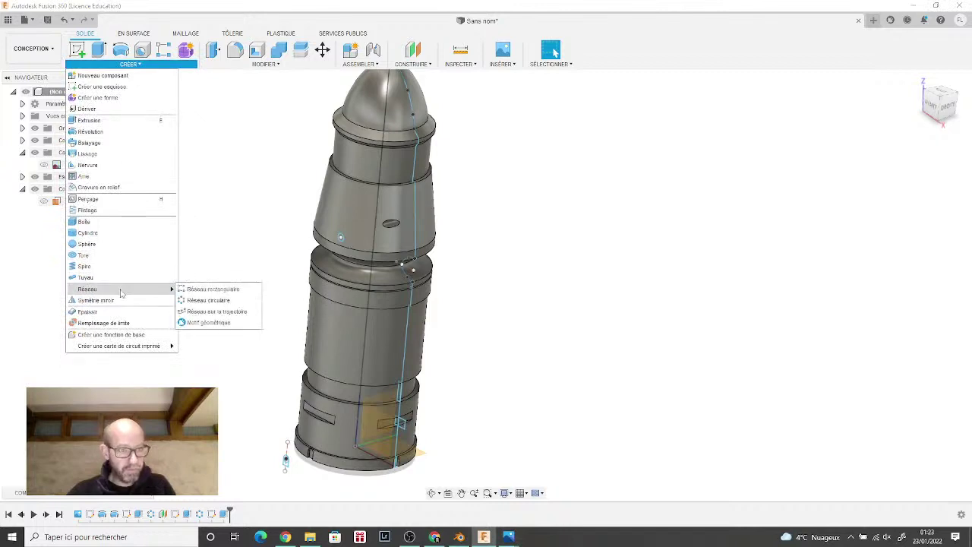
left_click(158, 301)
left_click(908, 174)
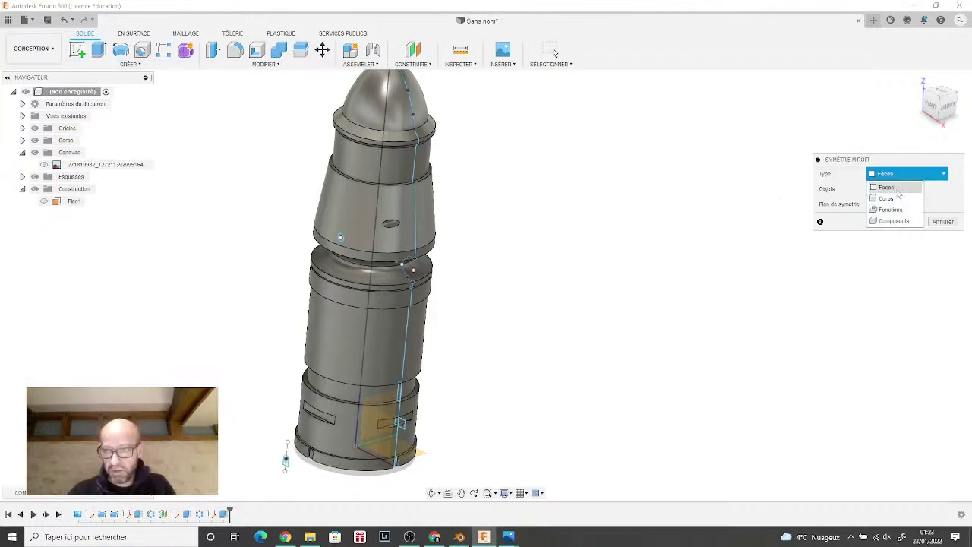
left_click(892, 210)
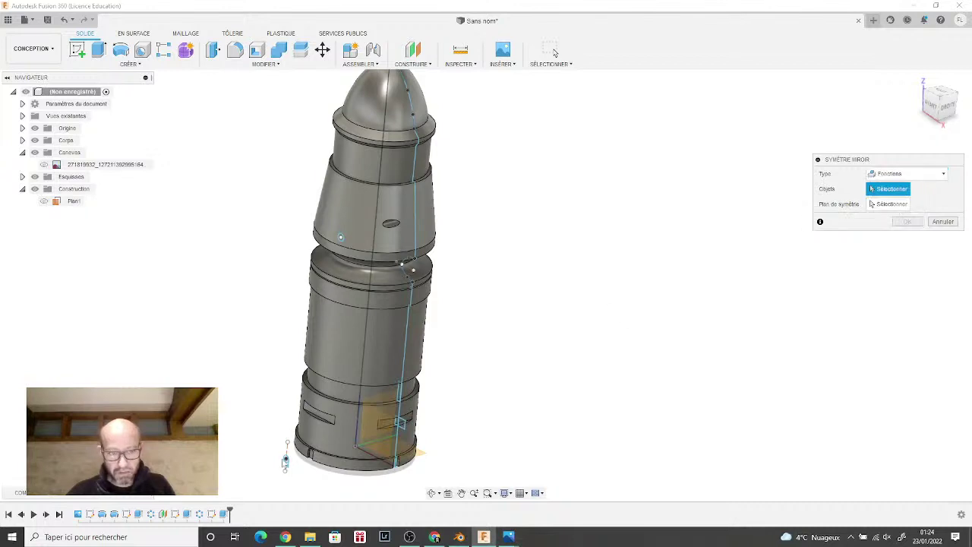
left_click(224, 514)
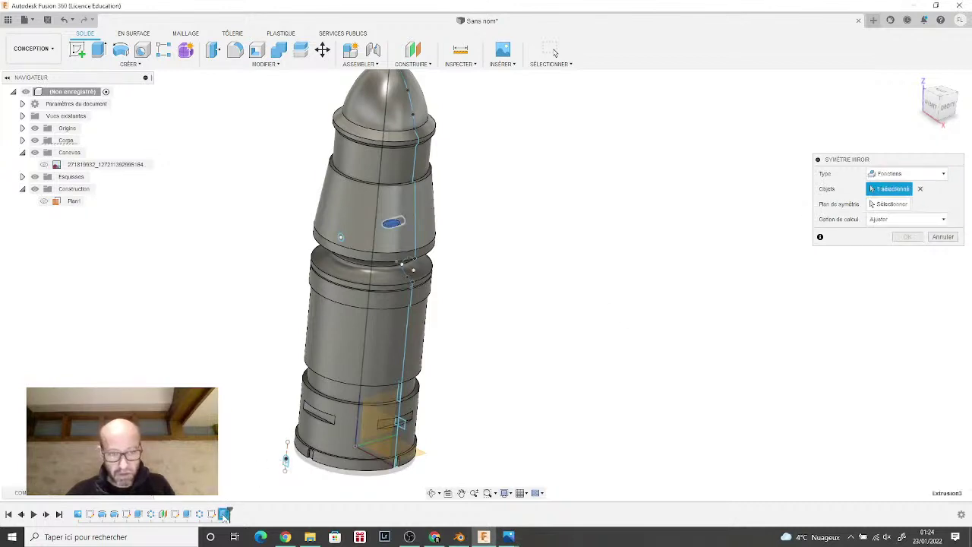
left_click(376, 433)
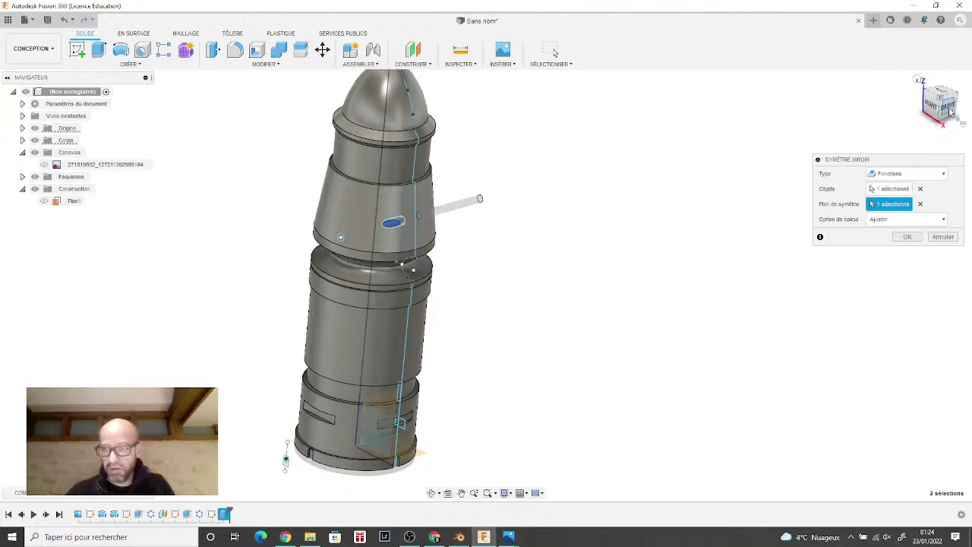
middle_click_drag(486, 285, 487, 283, "shift")
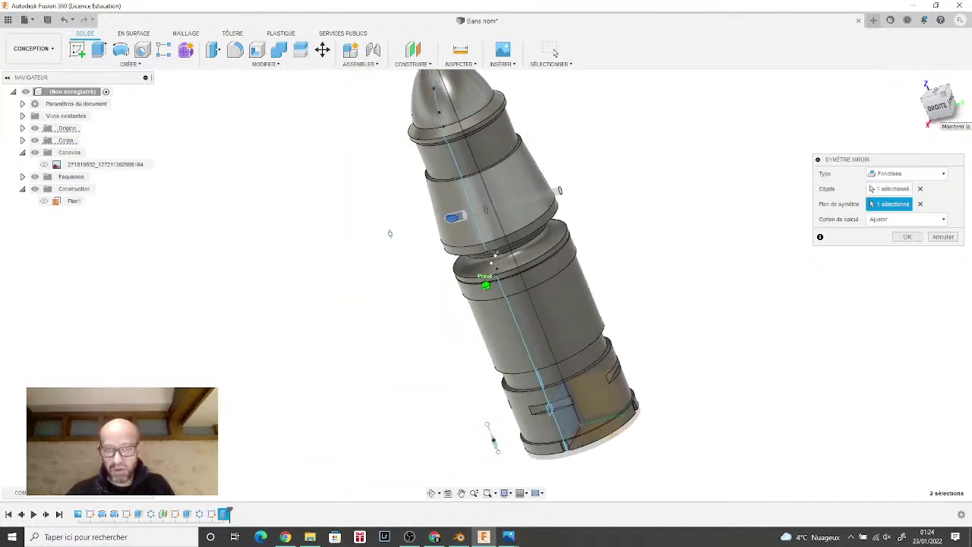
left_click(907, 237)
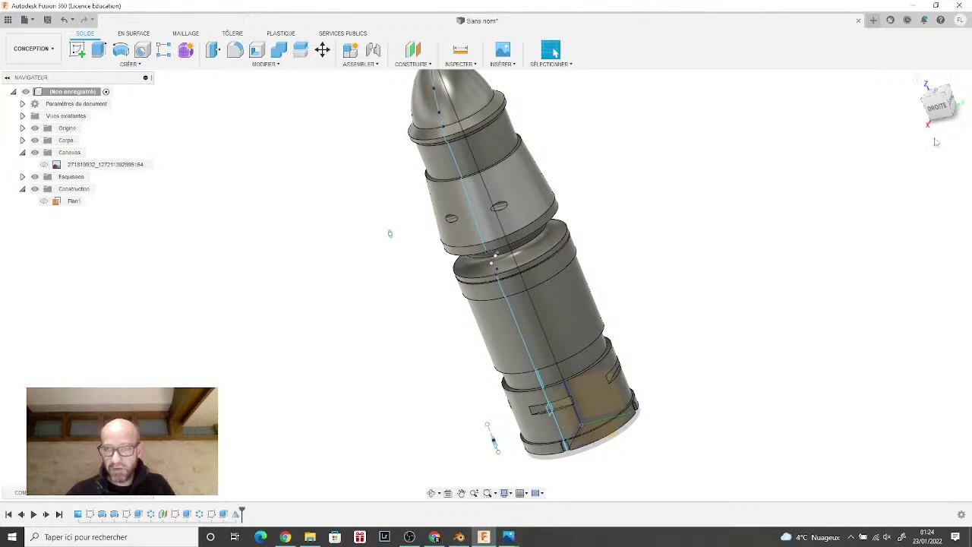
Step: Mirror both the hole cut and its first mirror feature across the YZ origin plane to the opposite side of the tapered section
middle_click_drag(932, 106, 892, 110, "shift")
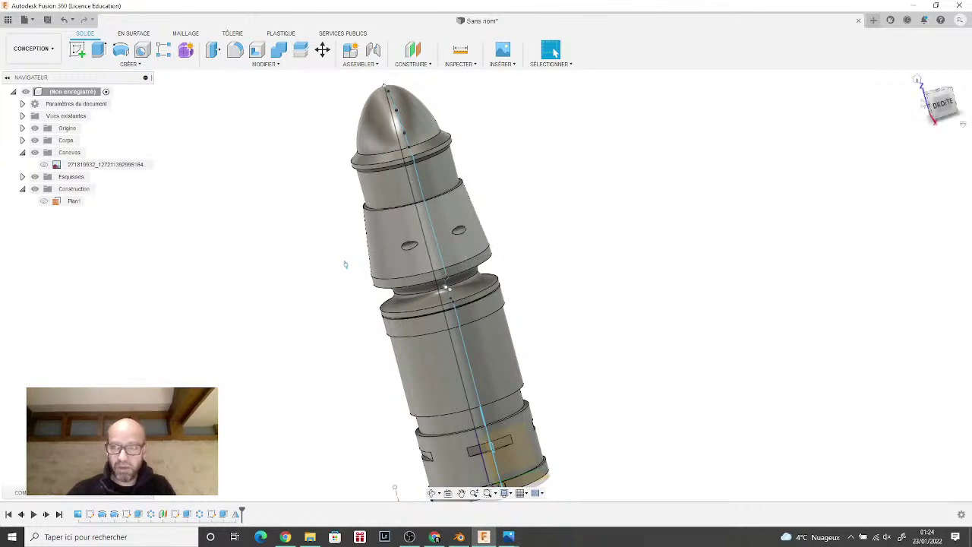
middle_click_drag(345, 264, 347, 238, "shift")
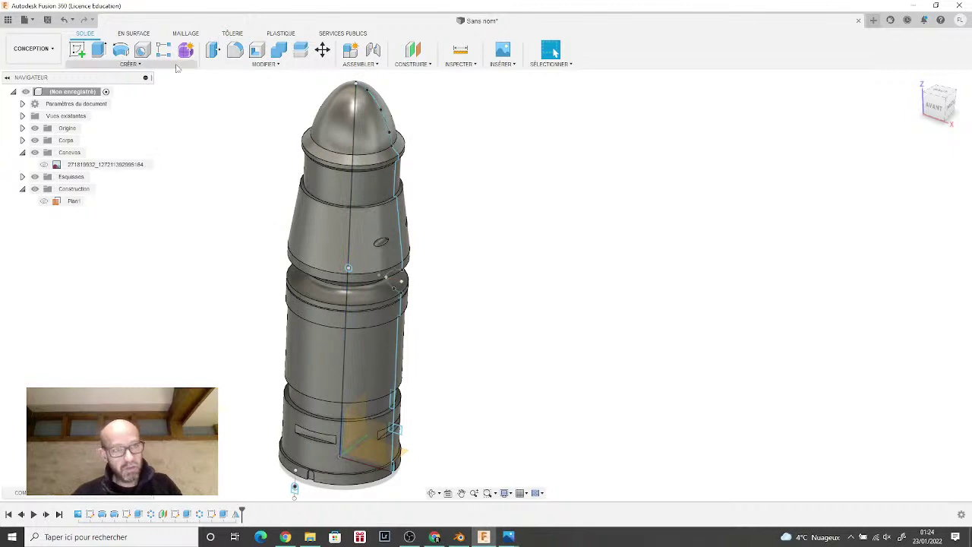
left_click(129, 63)
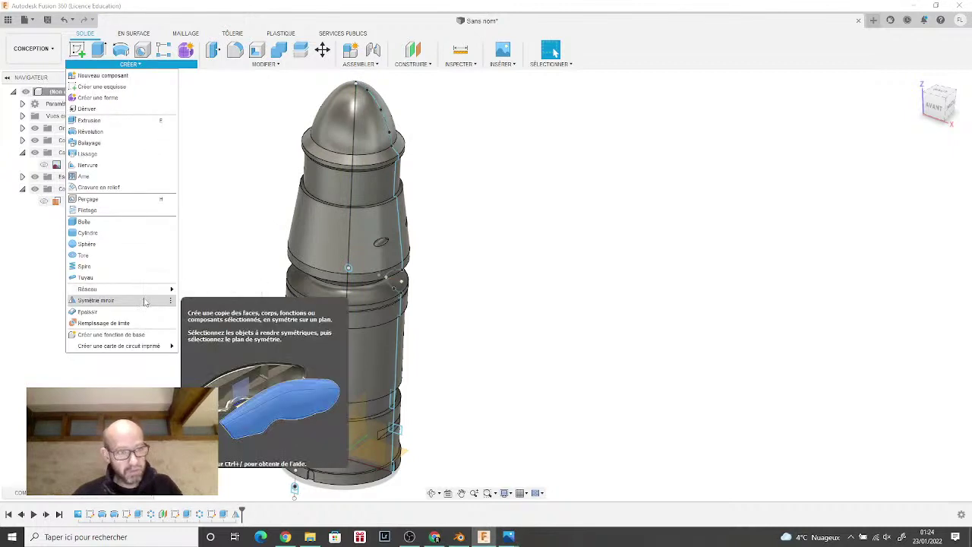
left_click(148, 300)
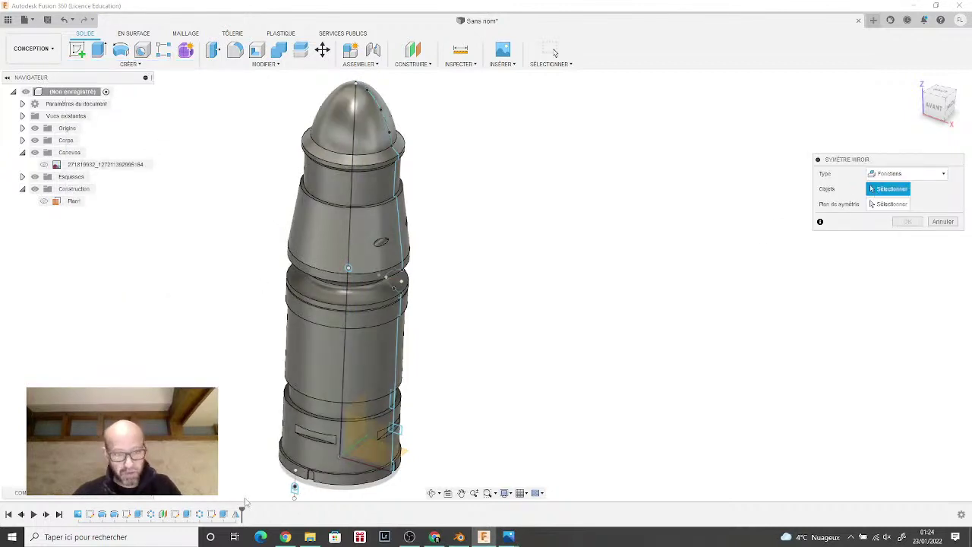
left_click(223, 514)
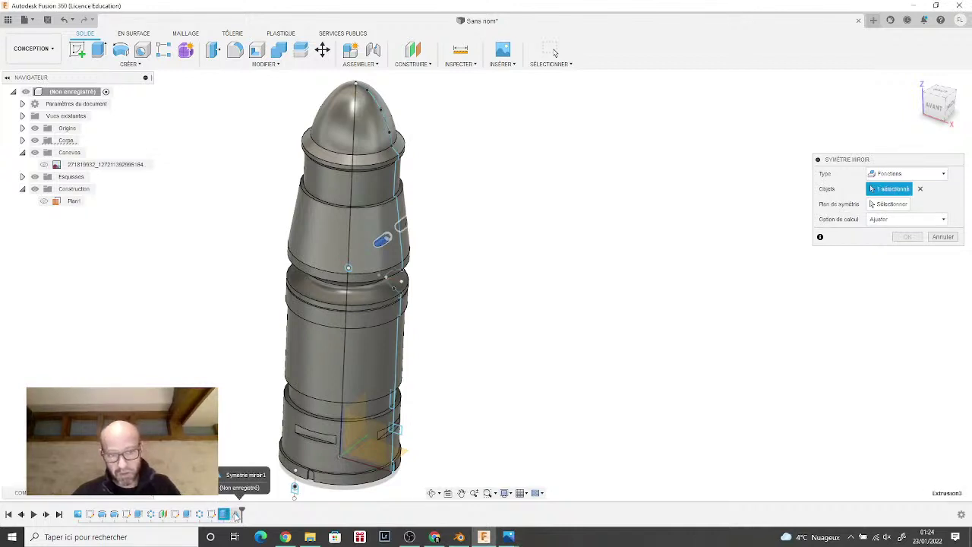
left_click(235, 515)
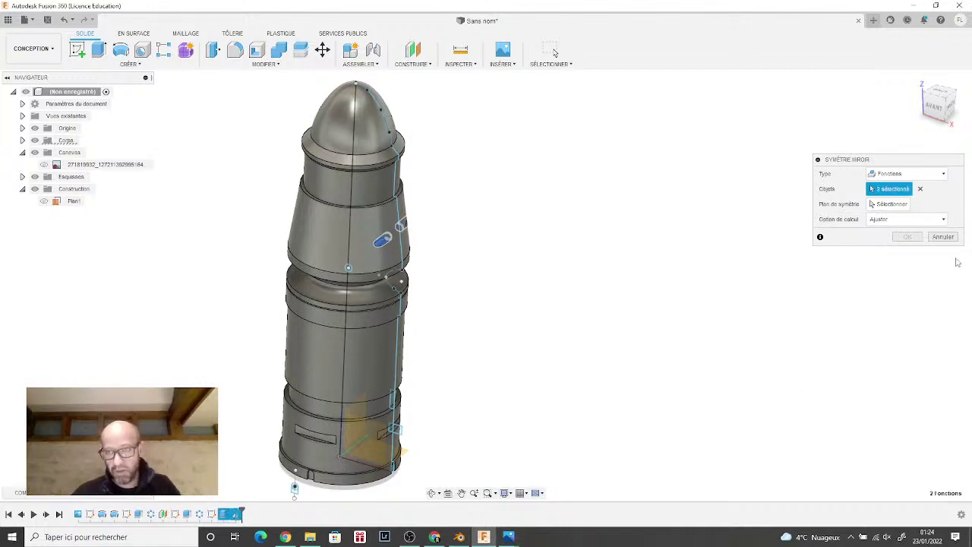
left_click(902, 207)
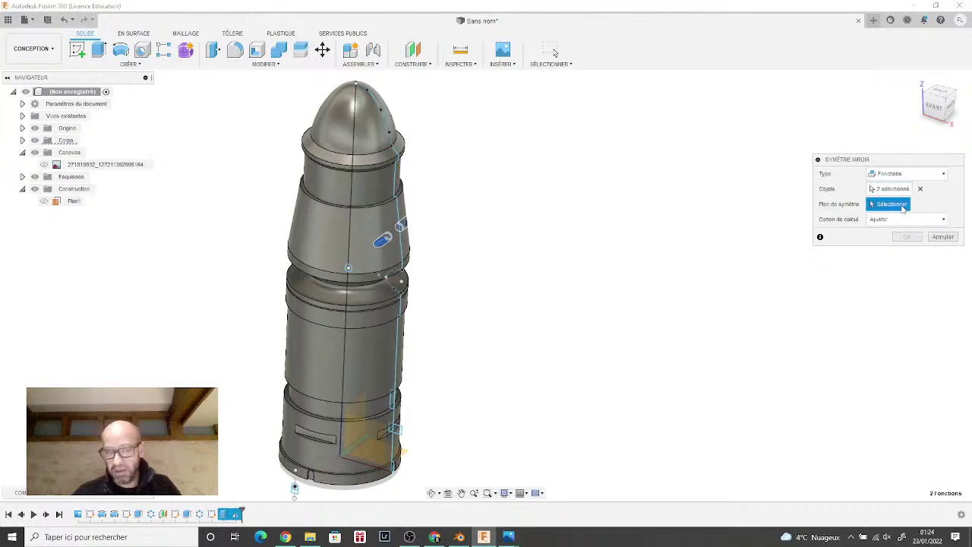
left_click(364, 408)
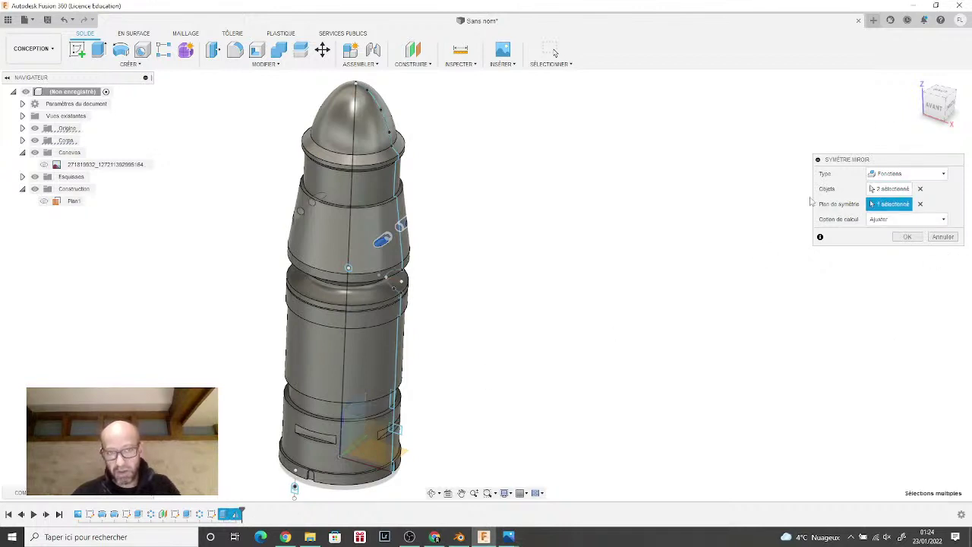
left_click_drag(937, 108, 941, 112)
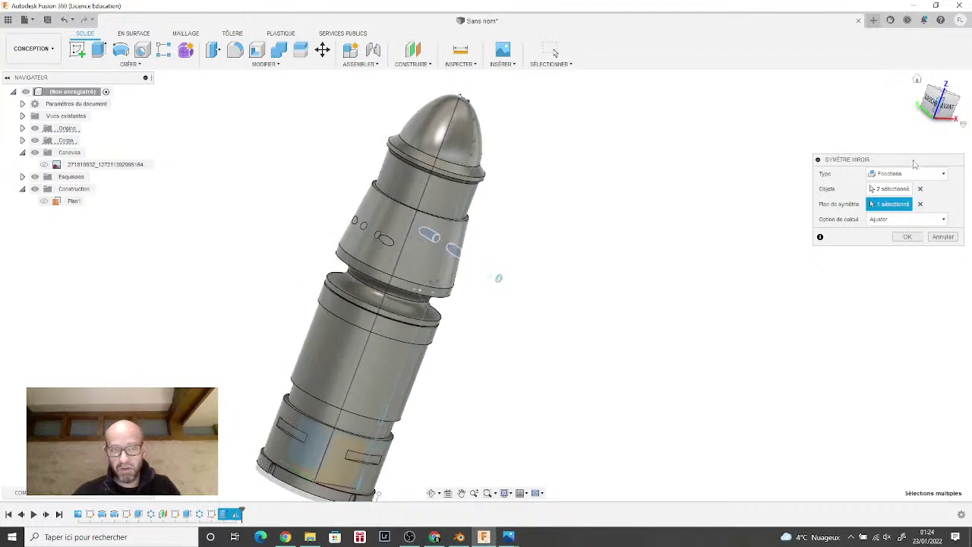
left_click(907, 236)
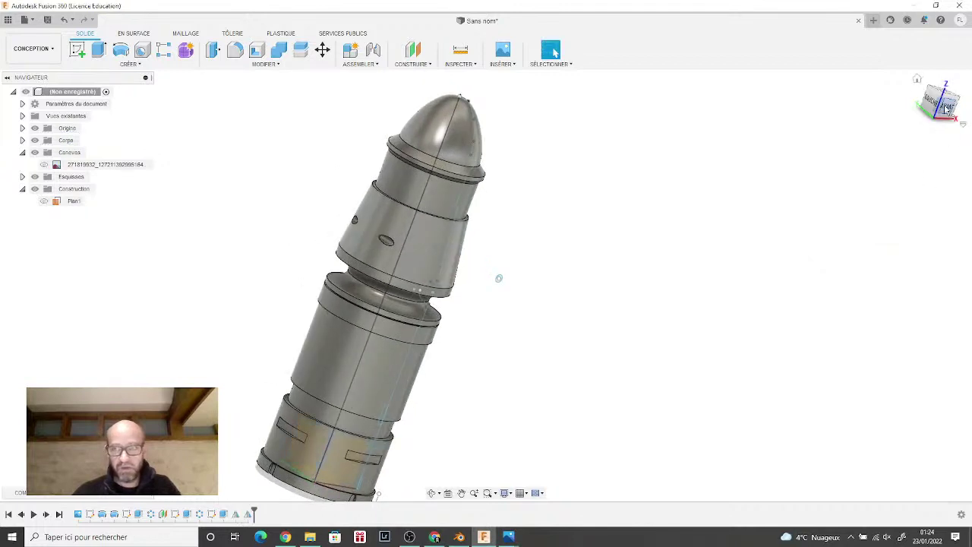
Step: Examine the mirrored holes from several sides and compare the model with the reference photo in the Photos app, returning to Fusion 360
middle_click_drag(456, 346, 566, 391, "shift")
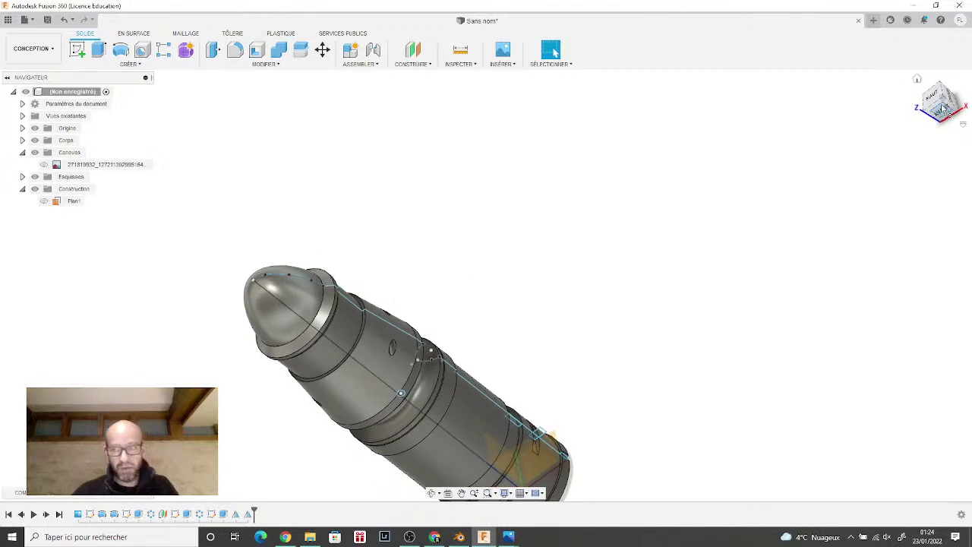
left_click(942, 110)
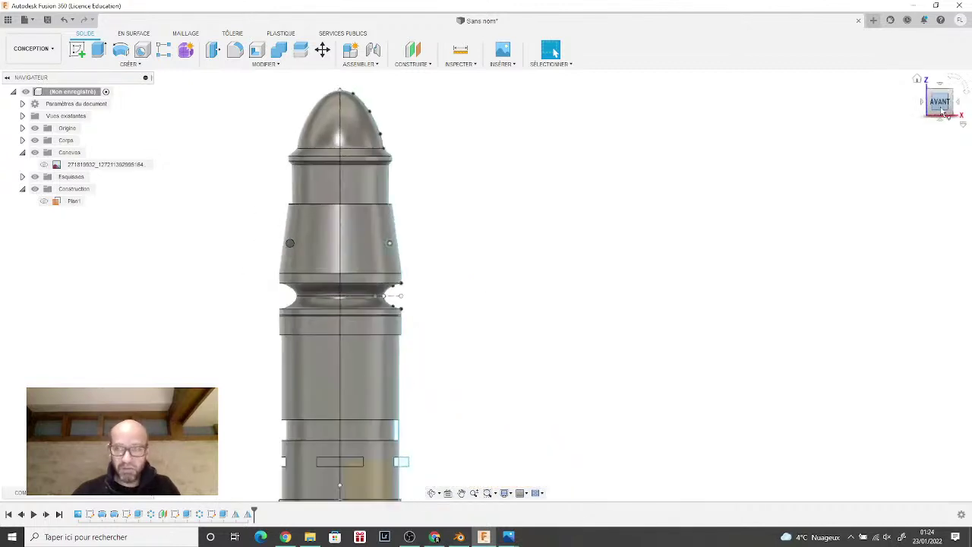
left_click(951, 92)
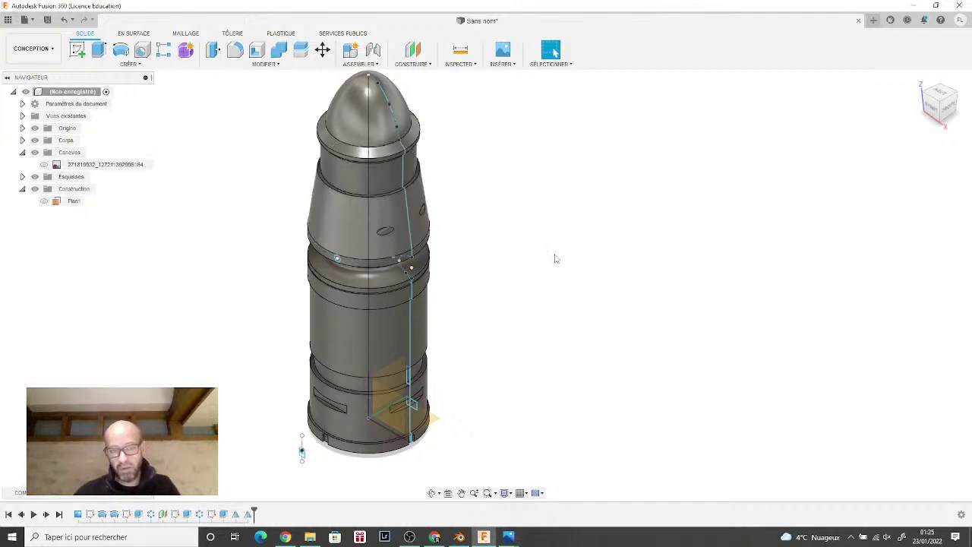
middle_click_drag(555, 259, 521, 290)
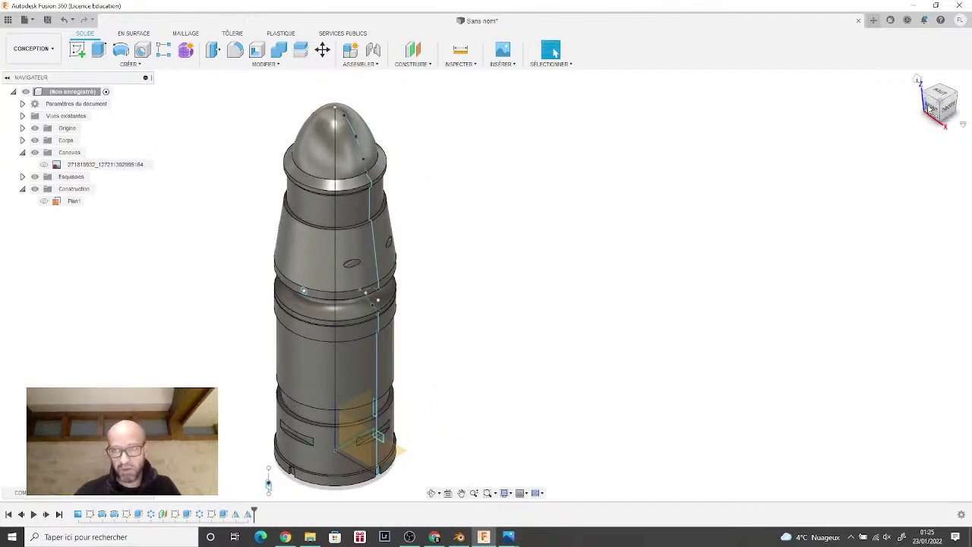
middle_click_drag(782, 132, 683, 182, "shift")
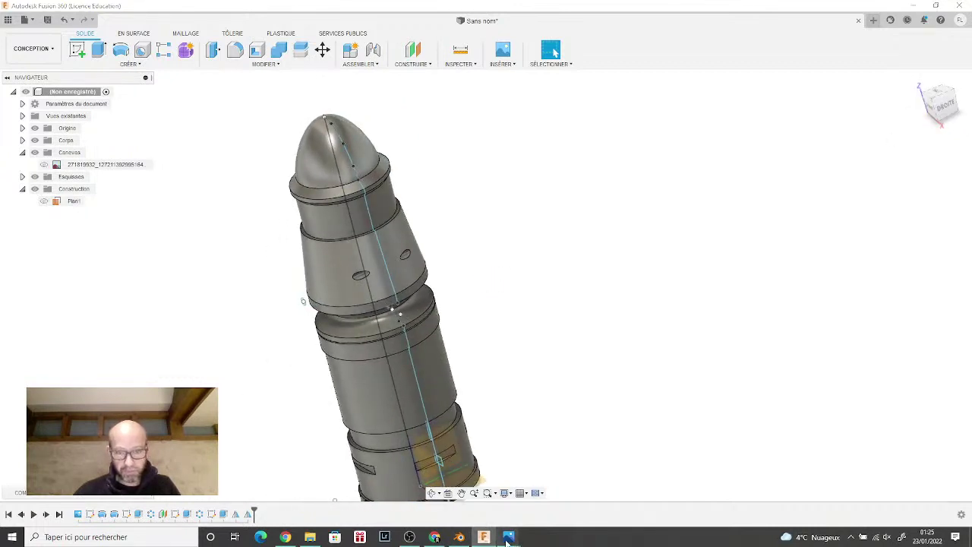
mouse_move(508, 537)
left_click(556, 490)
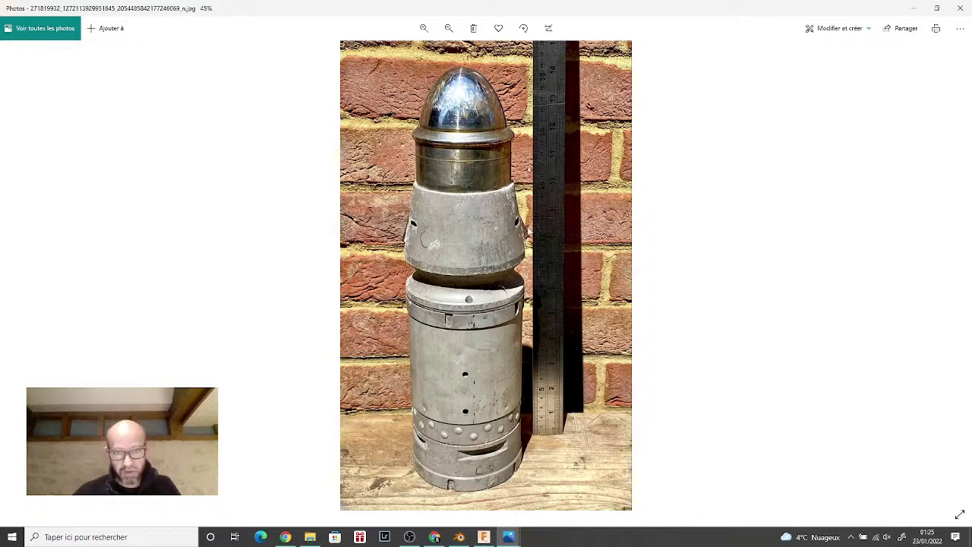
mouse_move(487, 536)
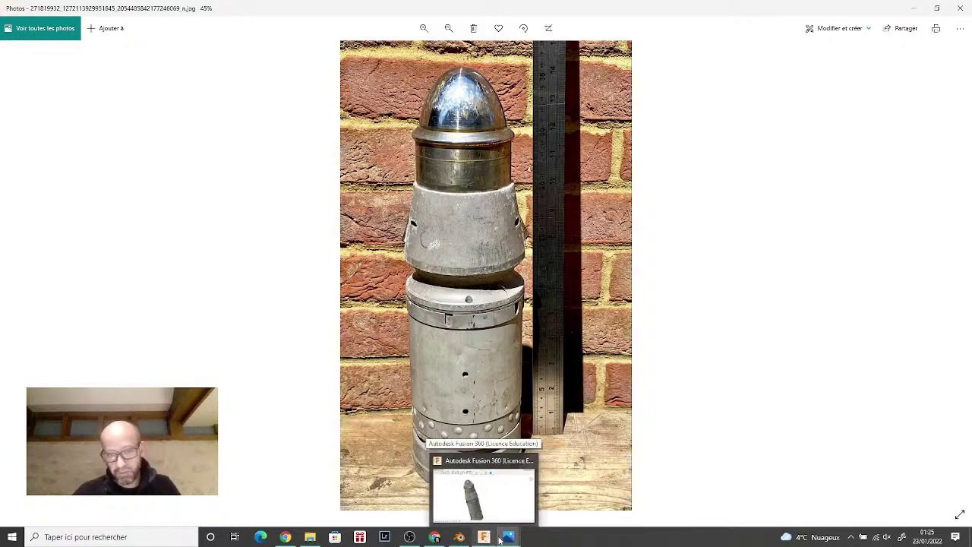
left_click(484, 537)
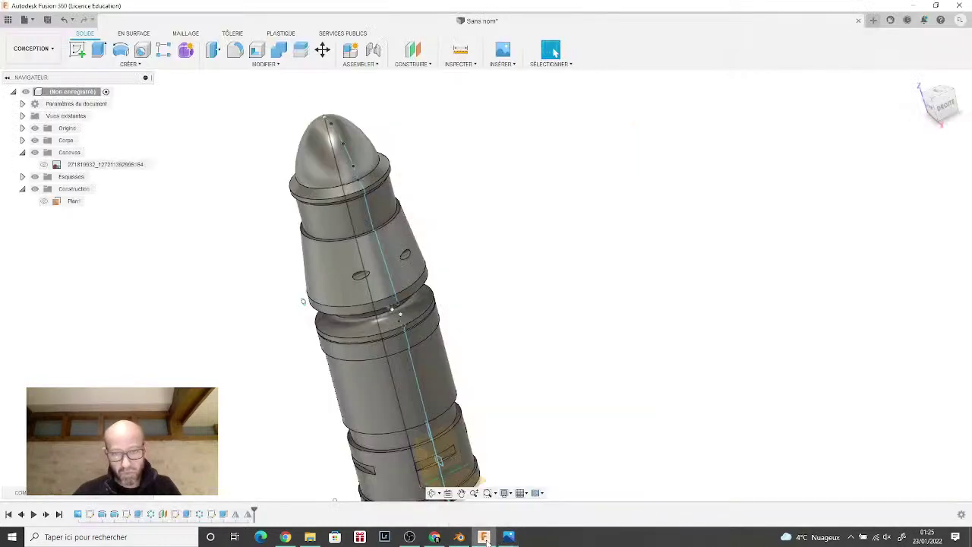
Step: Hide Esquisse2 and create a construction plane offset 120 mm from the YZ origin plane, out in front of the shell body
left_click(945, 106)
middle_click_drag(636, 344, 635, 245)
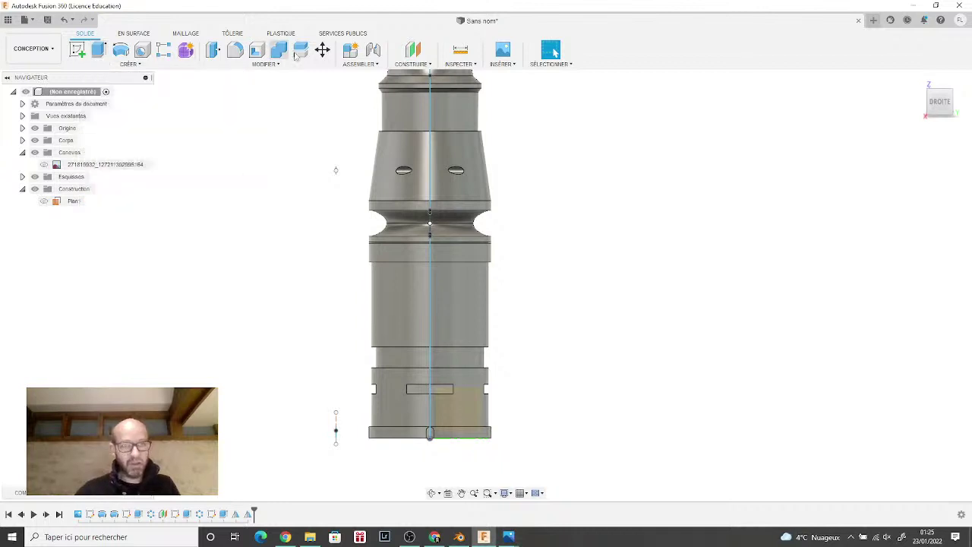
left_click(410, 51)
middle_click_drag(486, 284, 636, 312, "shift")
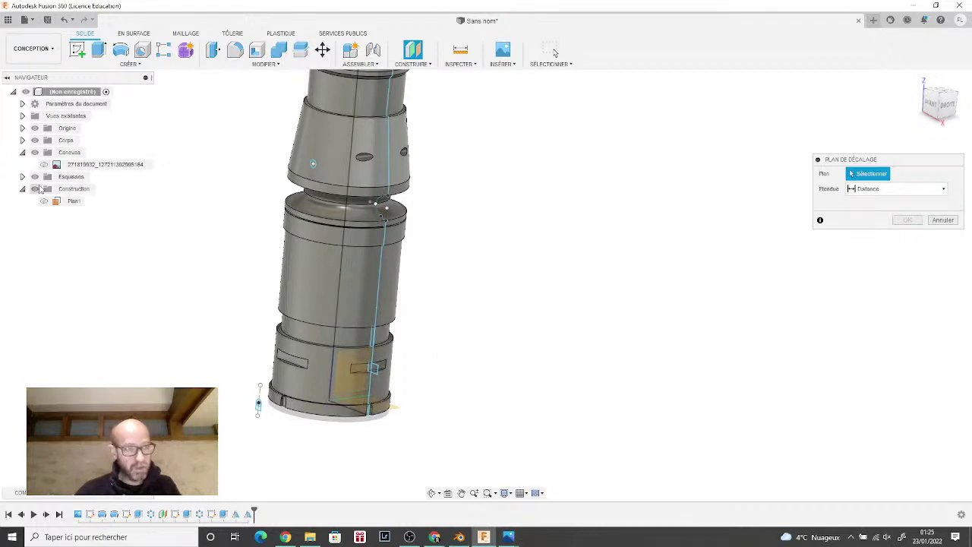
left_click(22, 176)
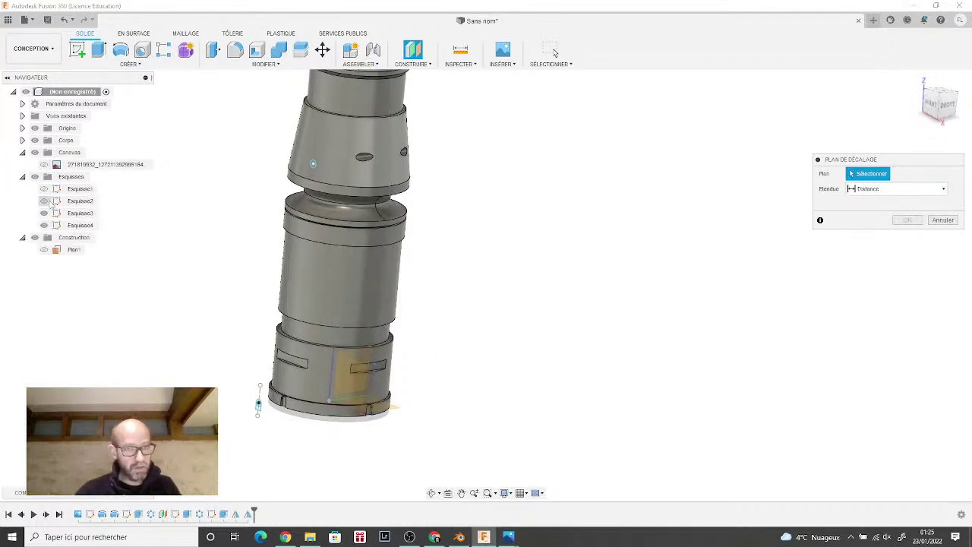
left_click(365, 355)
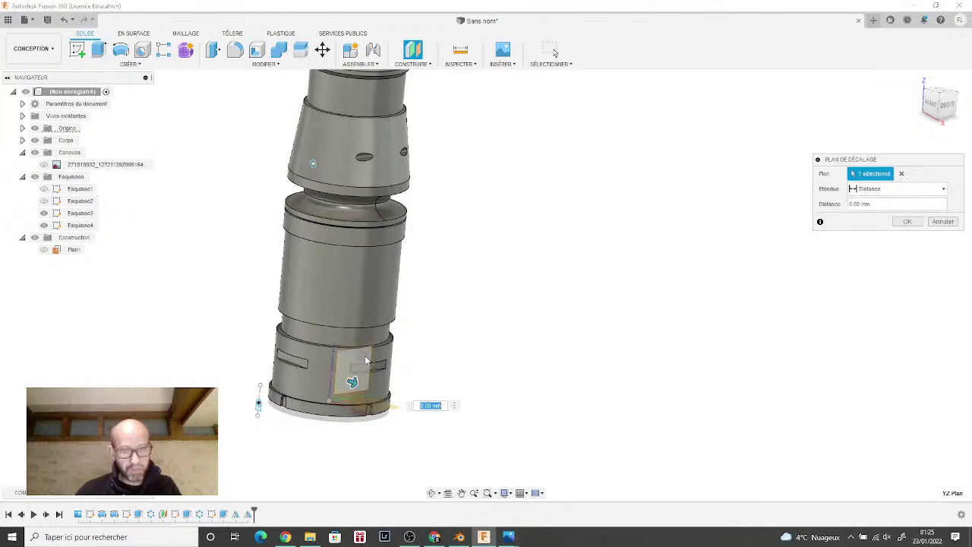
left_click_drag(354, 382, 451, 420)
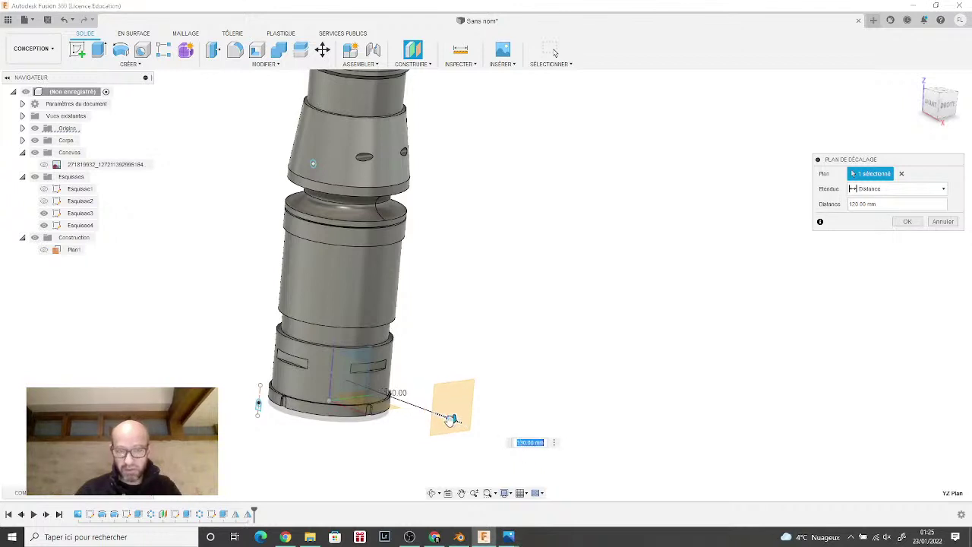
left_click(907, 221)
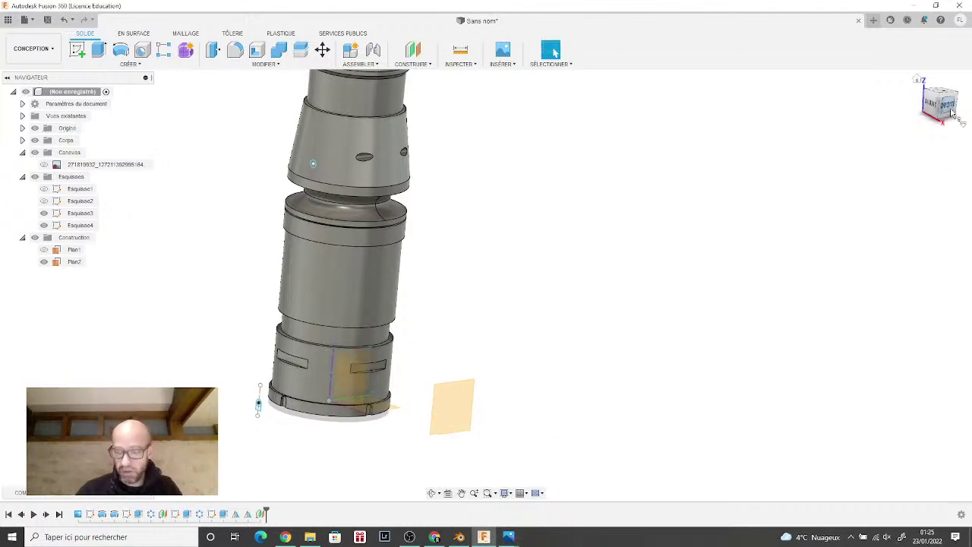
Step: Start a new sketch on the offset construction plane in front of the shell body, viewed from the right side
left_click(950, 111)
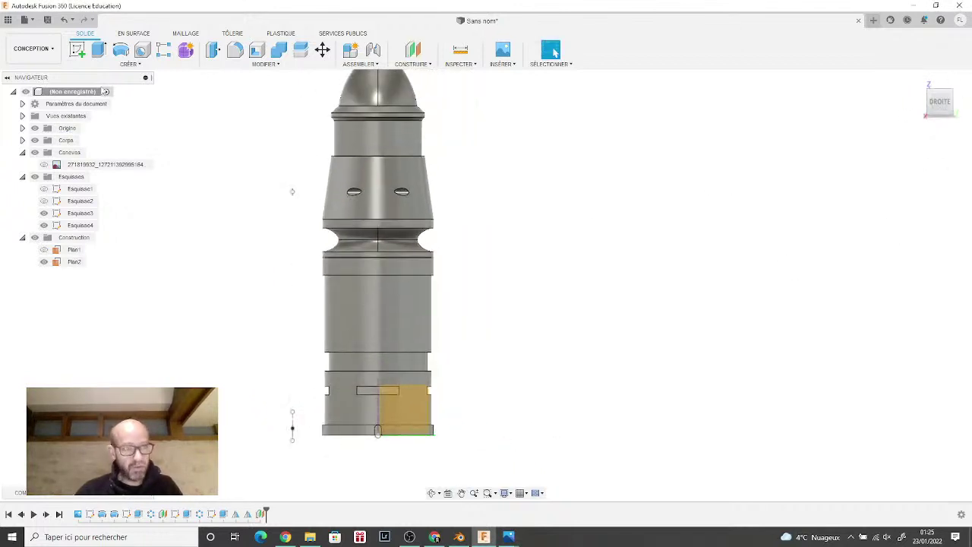
left_click(77, 49)
left_click(407, 407)
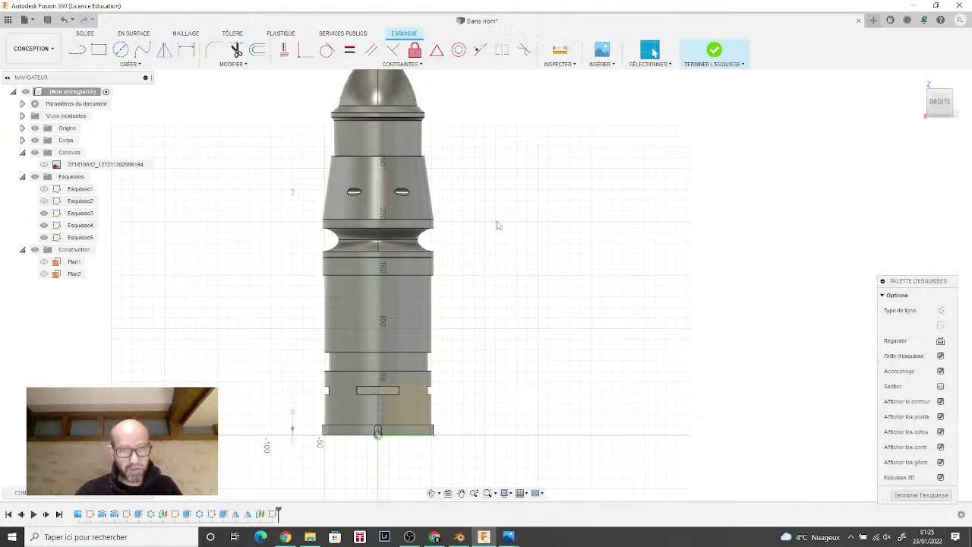
scroll(514, 301, "up", 5)
mouse_move(492, 278)
middle_mouse_down()
mouse_move(613, 239)
mouse_move(582, 272)
middle_mouse_up()
scroll(582, 271, "down", 3)
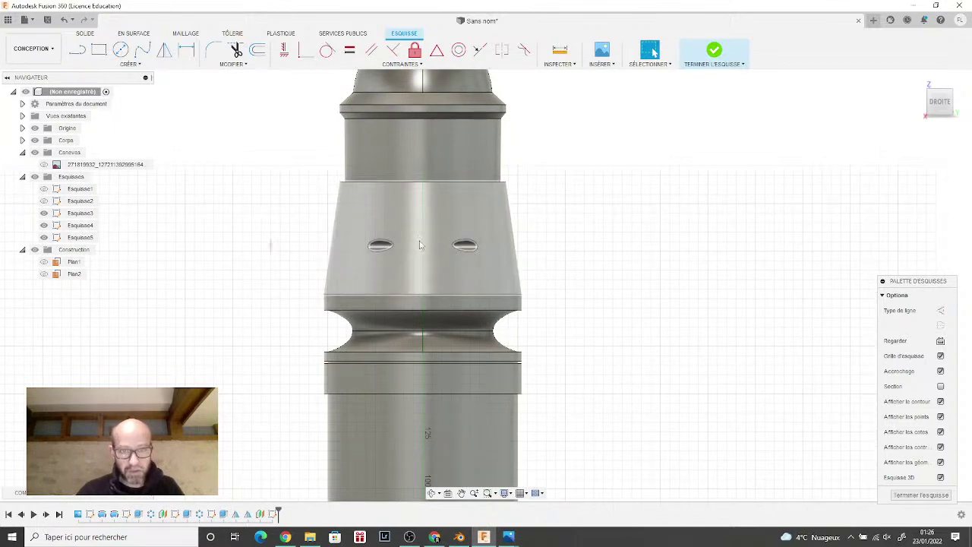
scroll(425, 275, "down", 5)
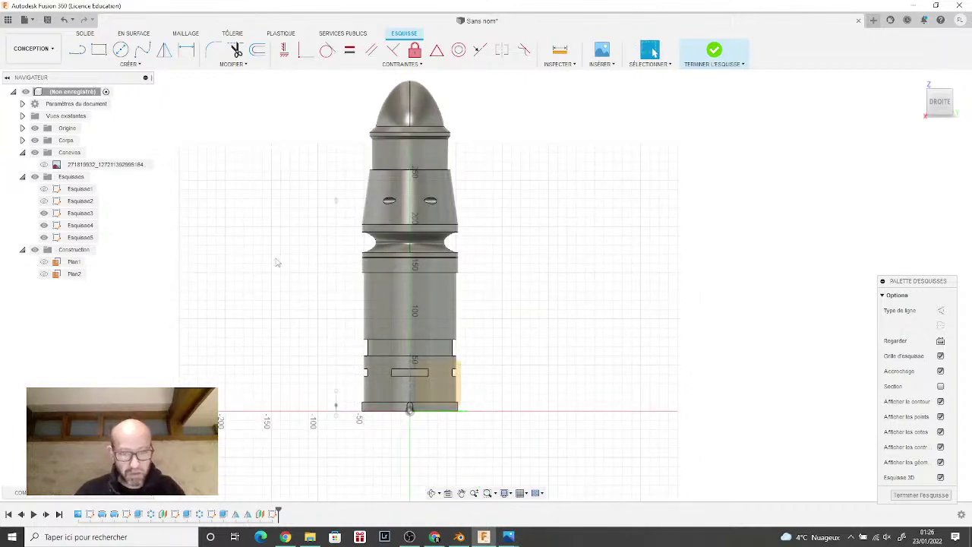
Step: Project the tapered section's outer face, including its hole outlines, into the sketch with the projection link kept on
left_click(130, 67)
mouse_move(131, 234)
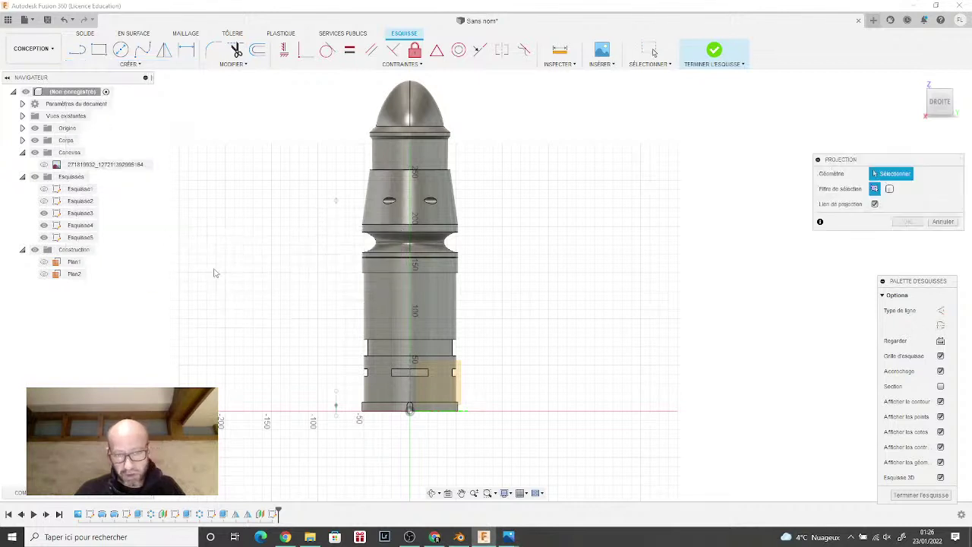
left_click(166, 233)
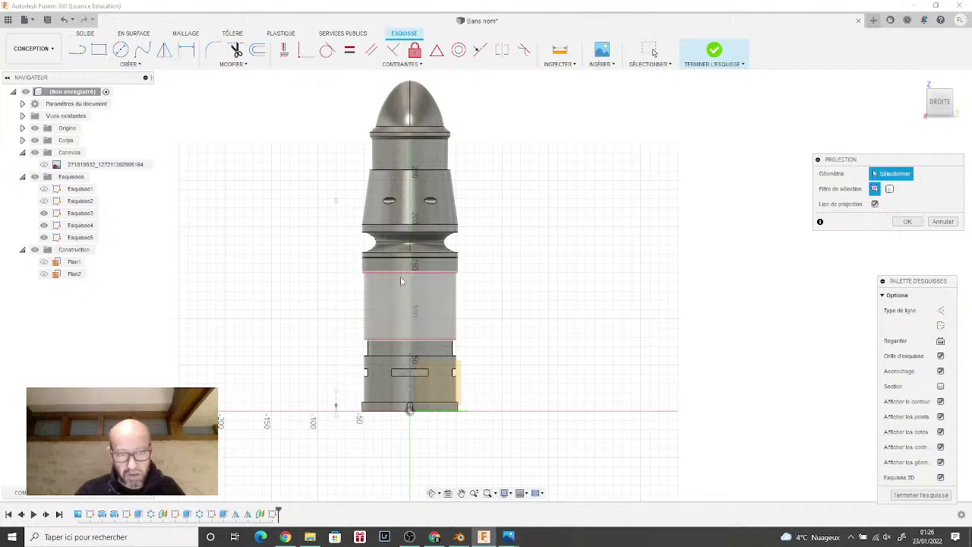
left_click(404, 221)
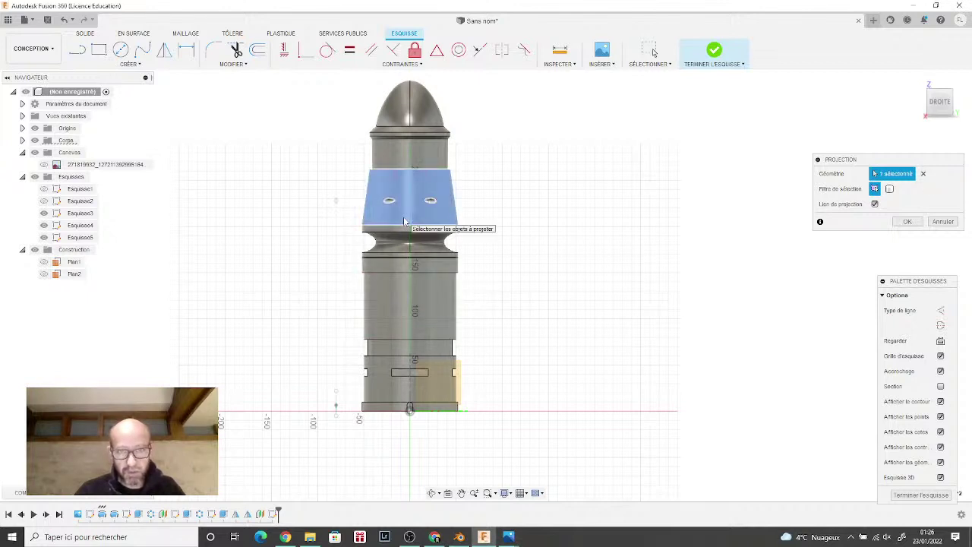
left_click(909, 221)
Step: Draw a vertical construction line between the midpoints of the tapered section's projected upper and lower edges
scroll(418, 199, "up", 5)
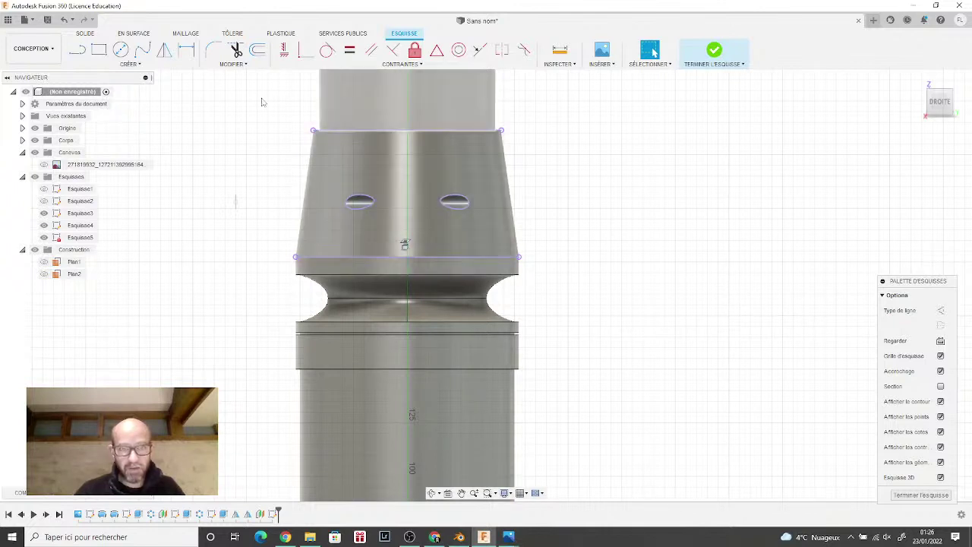
left_click(76, 50)
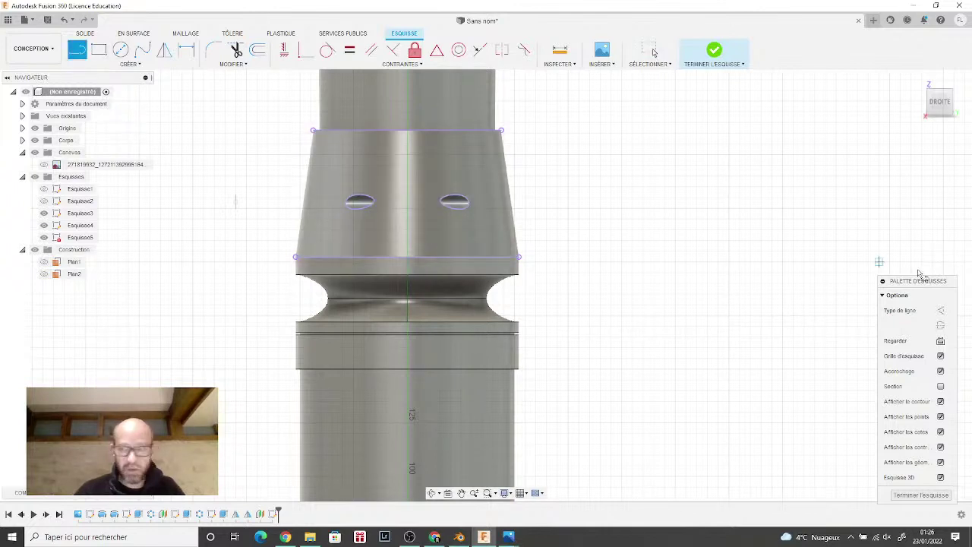
left_click(940, 310)
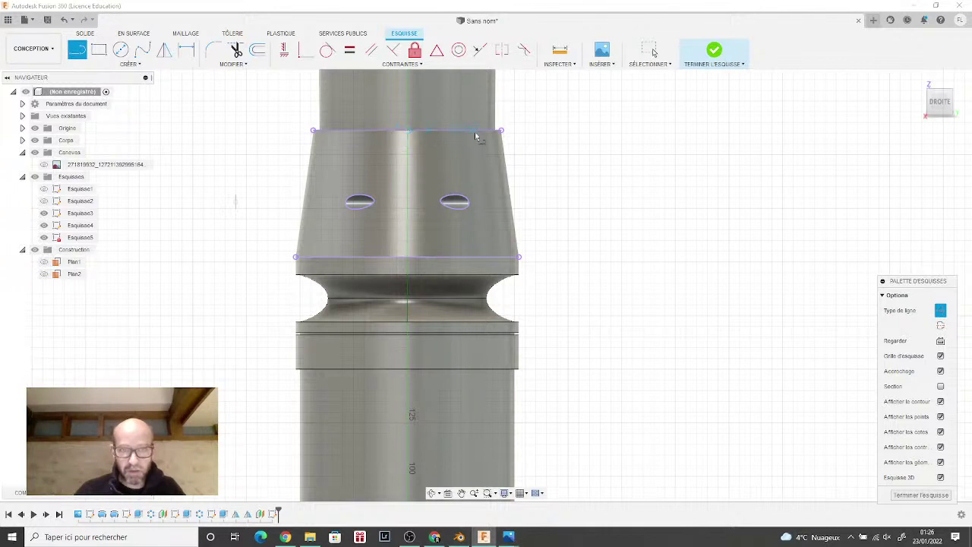
left_click(408, 132)
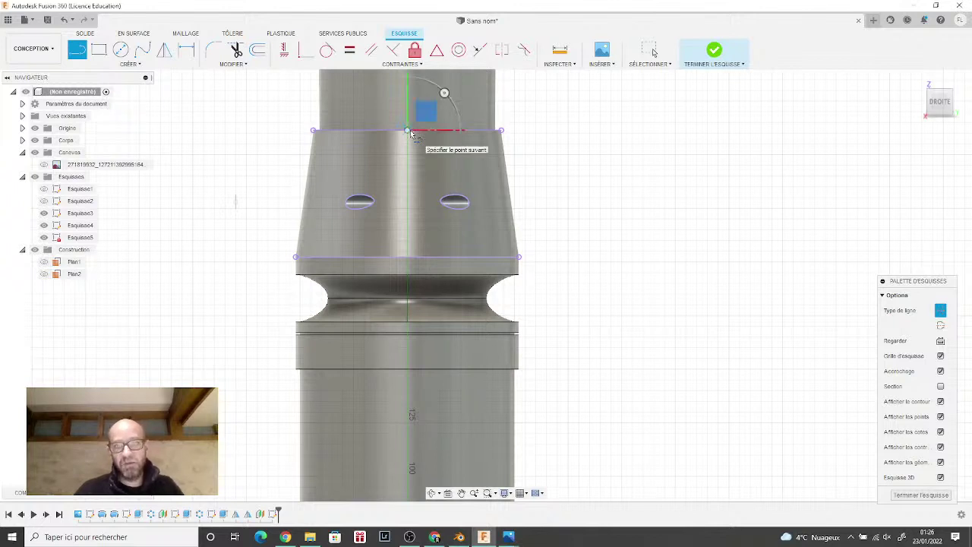
left_click(407, 259)
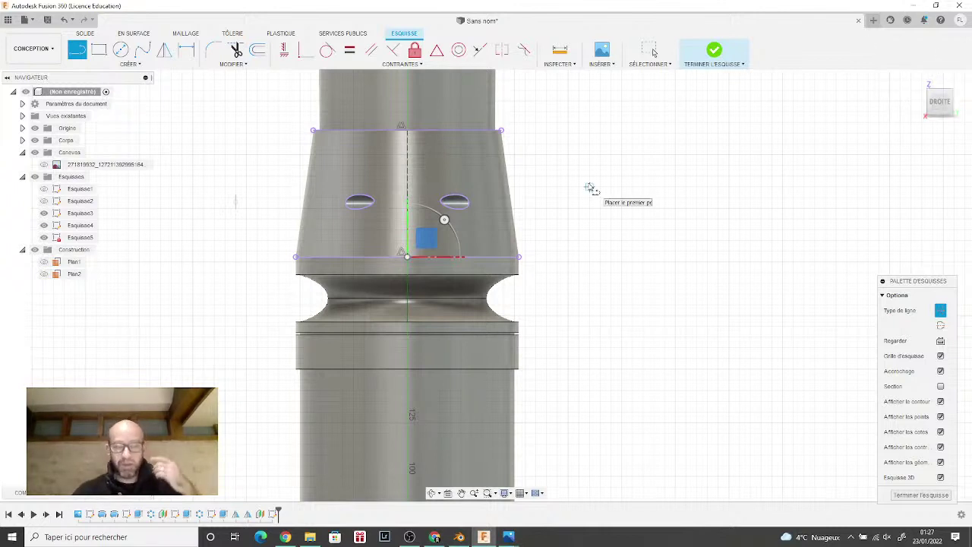
Step: Draw a narrow upright rectangle about 35 mm tall with normal lines, starting on the construction centreline between the two holes
left_click(99, 50)
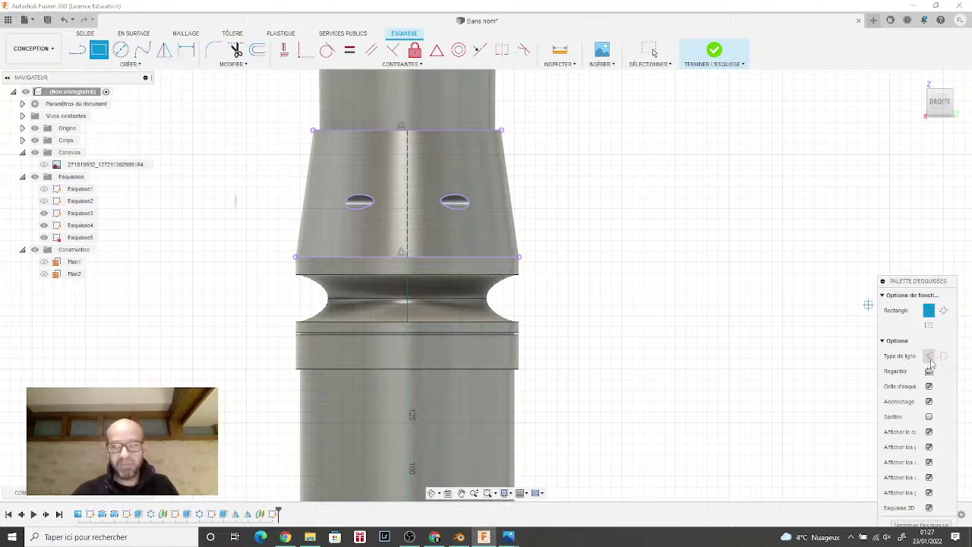
left_click(408, 166)
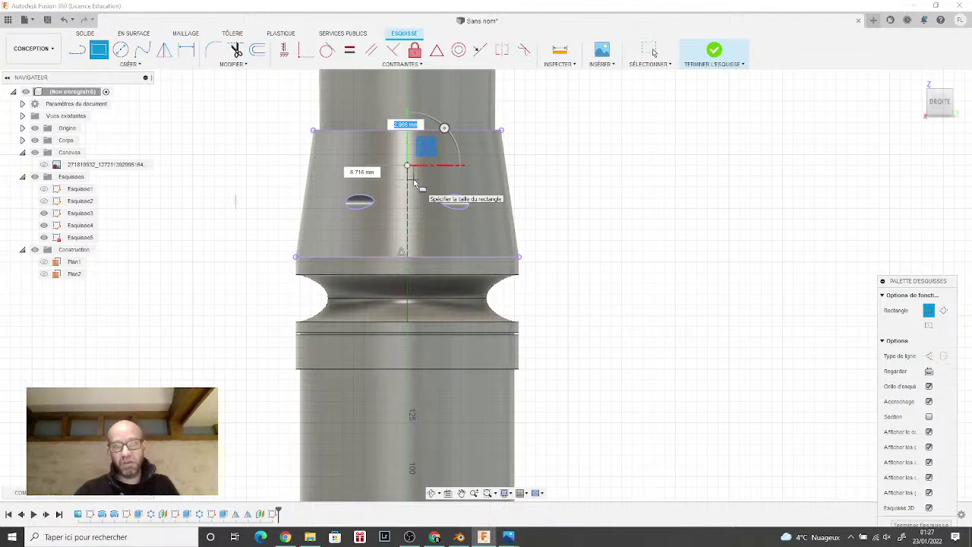
left_click(428, 241)
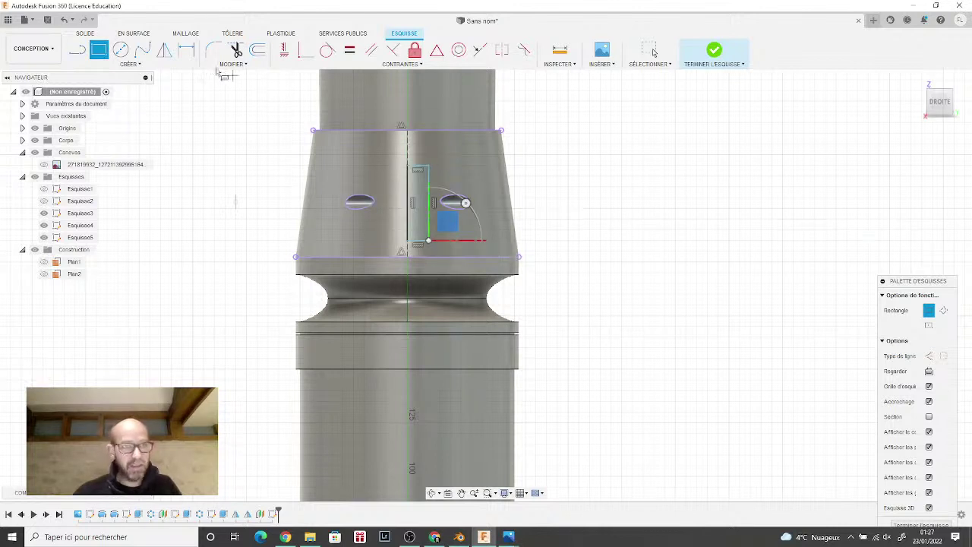
Step: Mirror the rectangle's upper, outer and lower edges across the vertical construction line
left_click(164, 50)
left_click(418, 167)
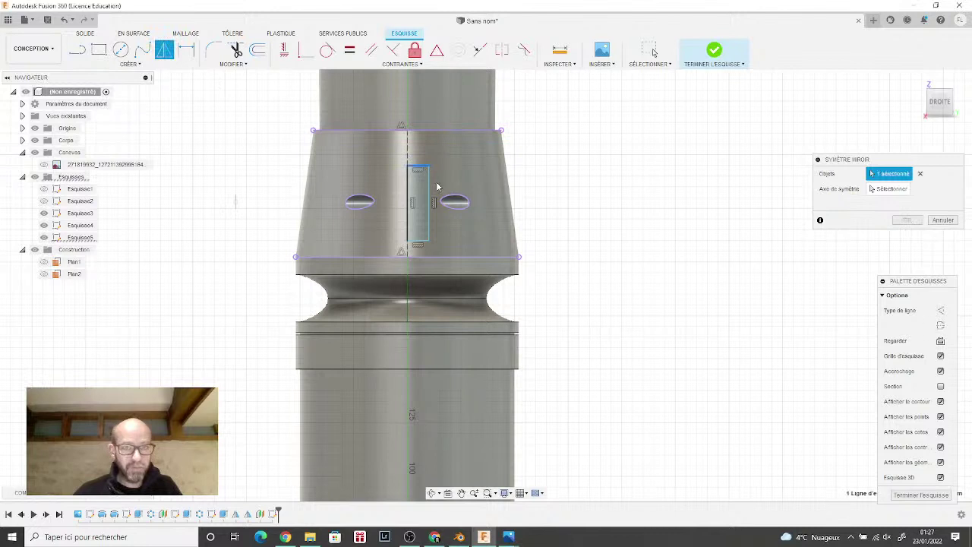
left_click(428, 233)
left_click(423, 243)
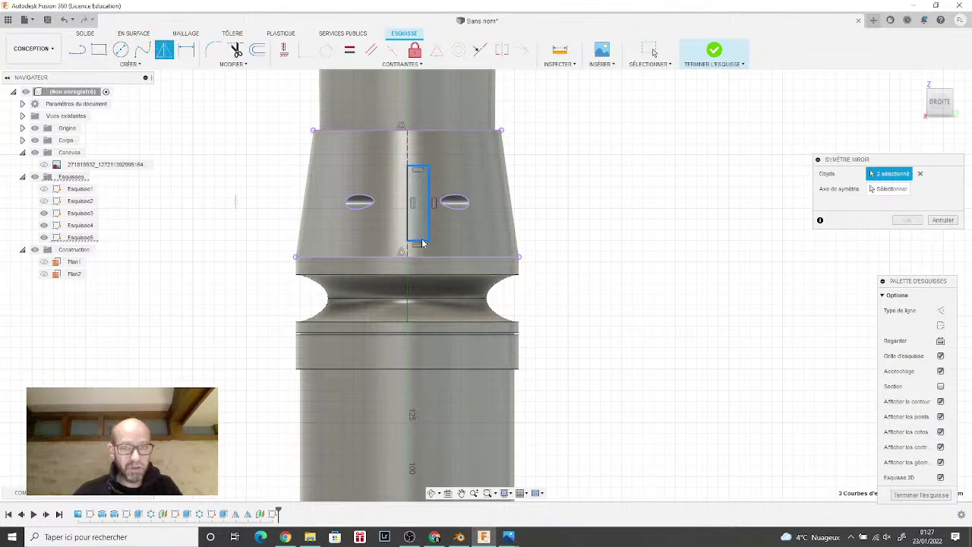
left_click(889, 189)
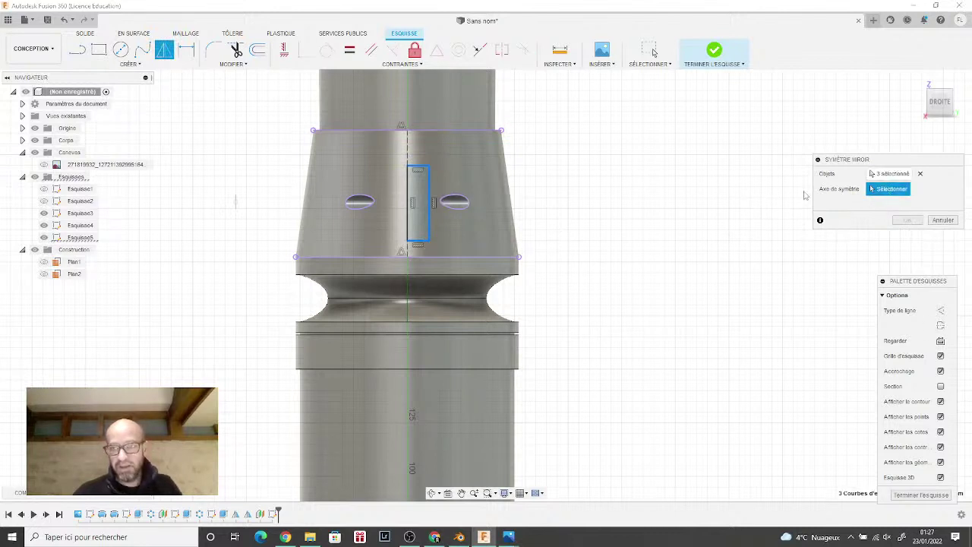
left_click(407, 223)
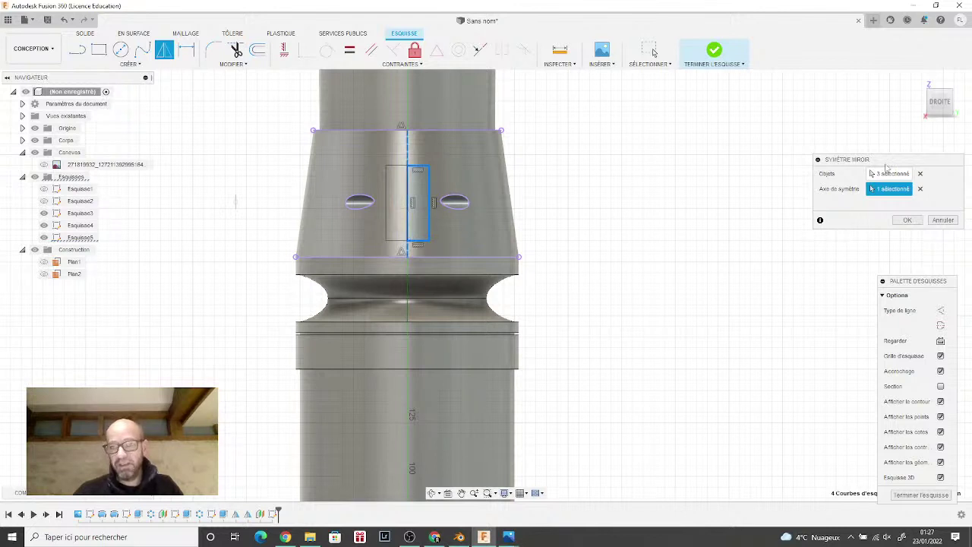
left_click(905, 221)
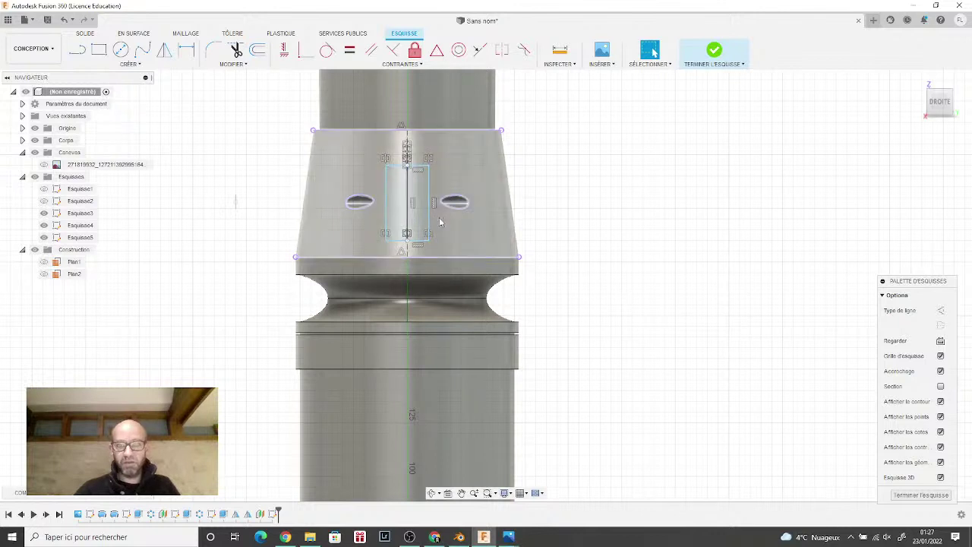
Step: Finish the sketch and extrude both rectangle halves by -100 mm as a cut into the tapered section
left_click(717, 53)
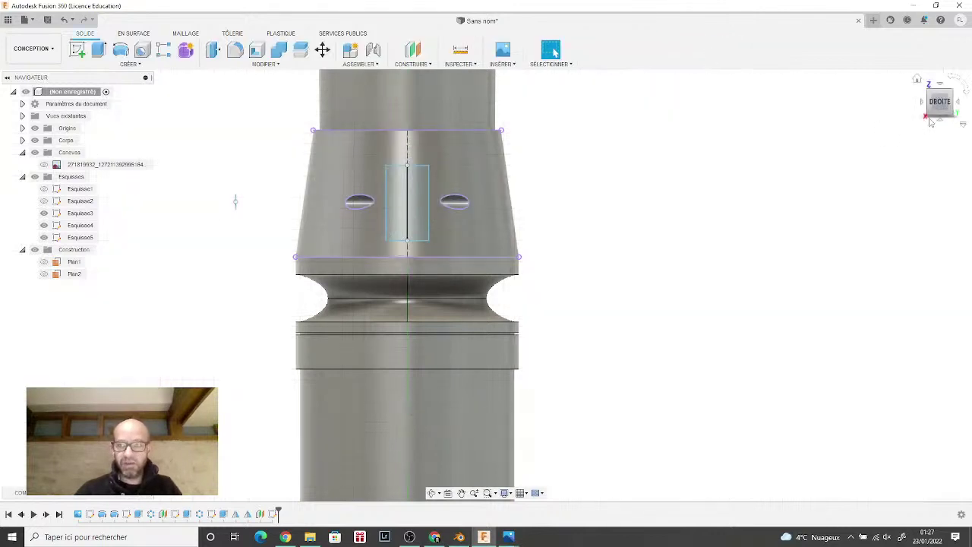
left_click(955, 106)
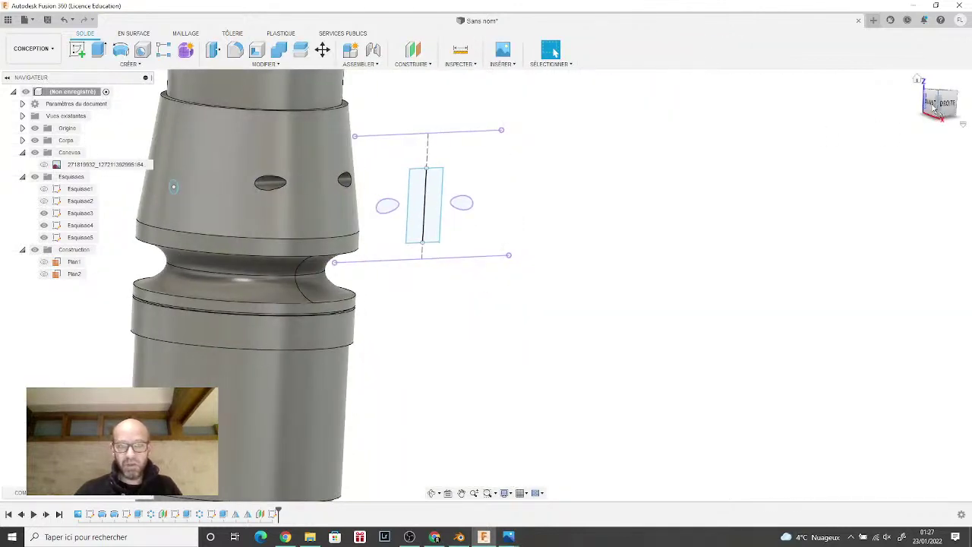
left_click(98, 49)
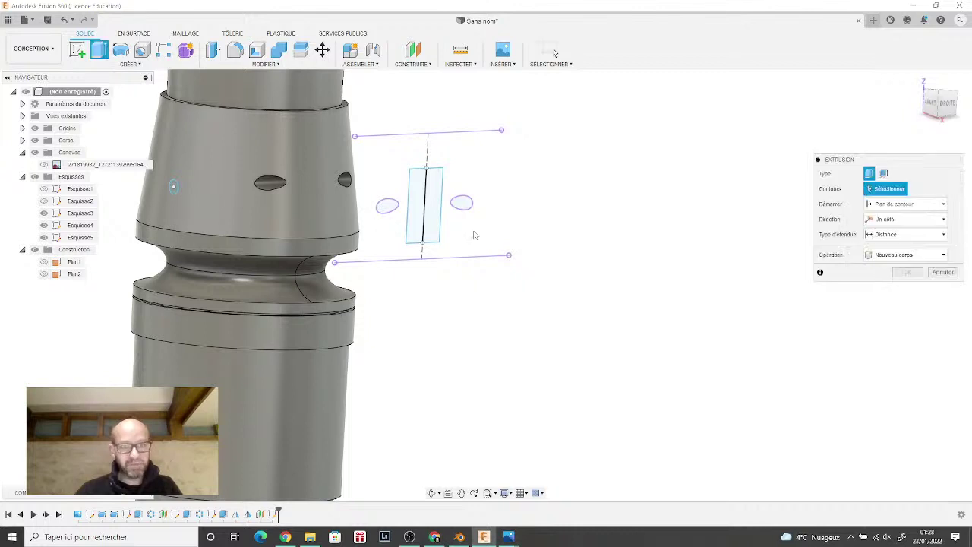
left_click(437, 216)
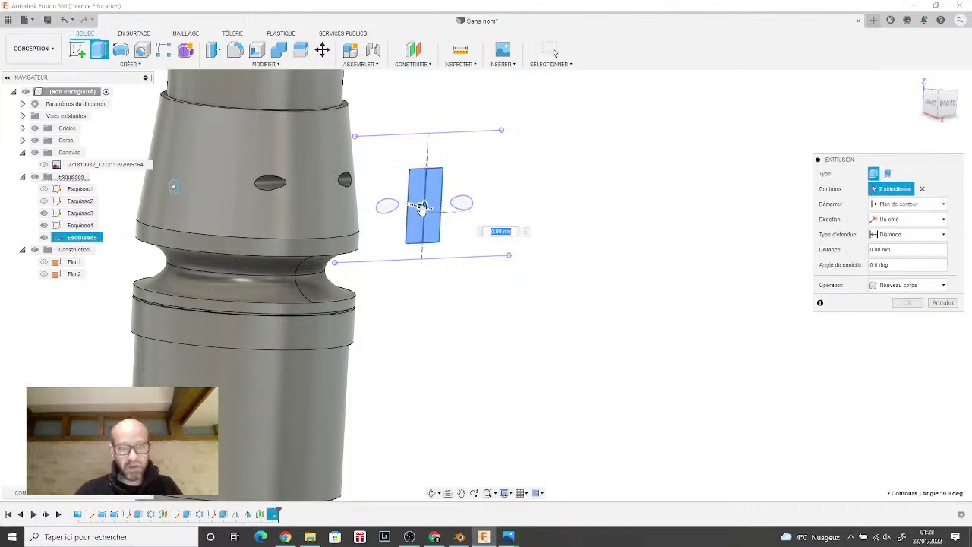
left_click_drag(422, 206, 292, 155)
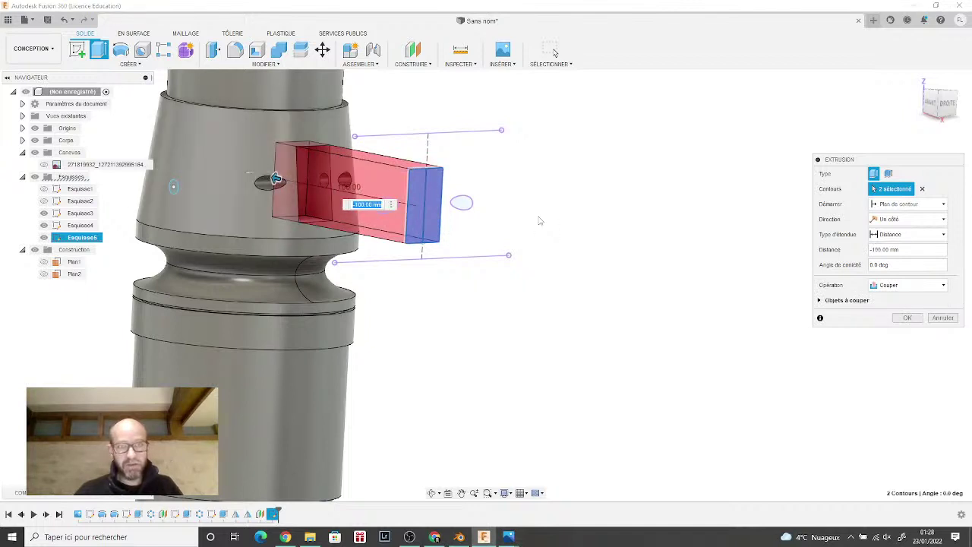
left_click(913, 320)
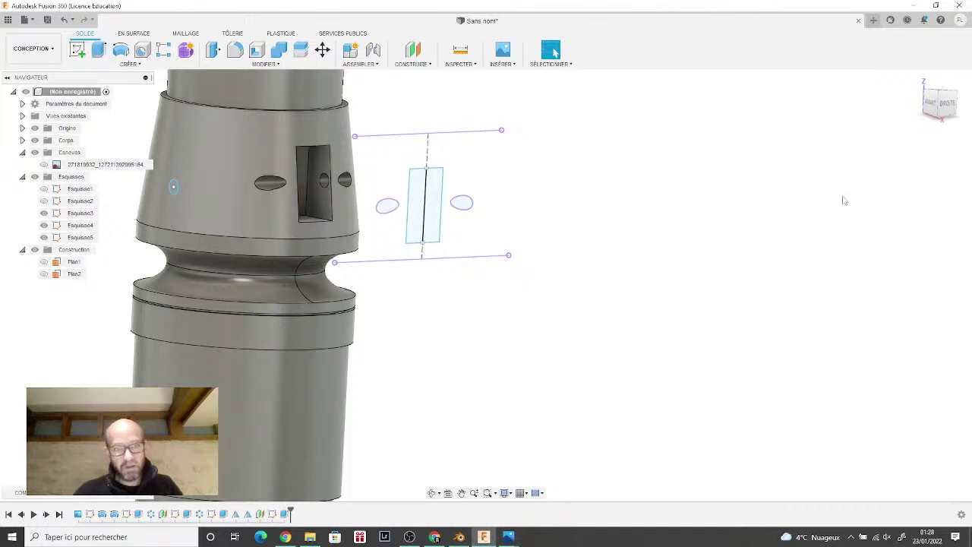
Step: Examine the rectangular pocket from several angles and compare it with the reference canvas, showing the canvas temporarily
left_click(947, 103)
middle_click_drag(222, 189, 233, 197, "shift")
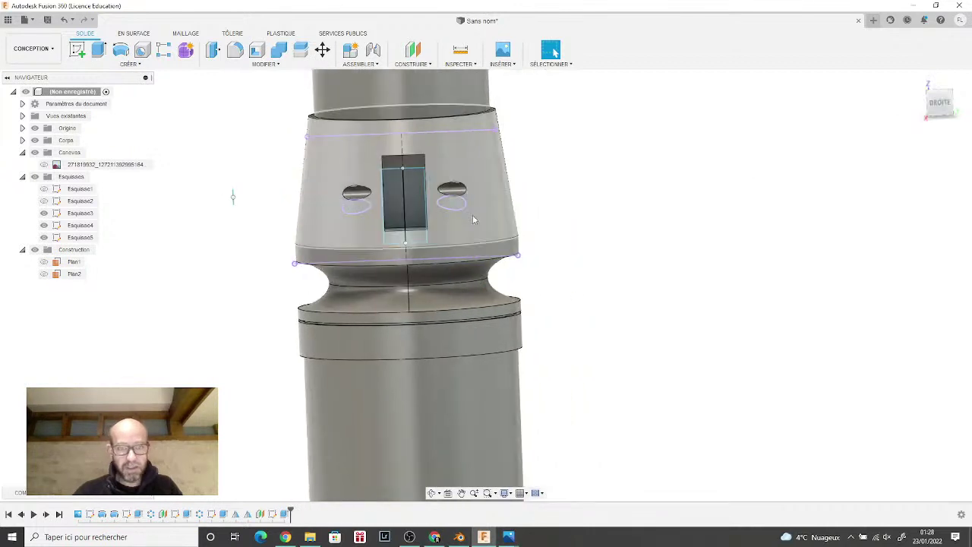
left_click(426, 213)
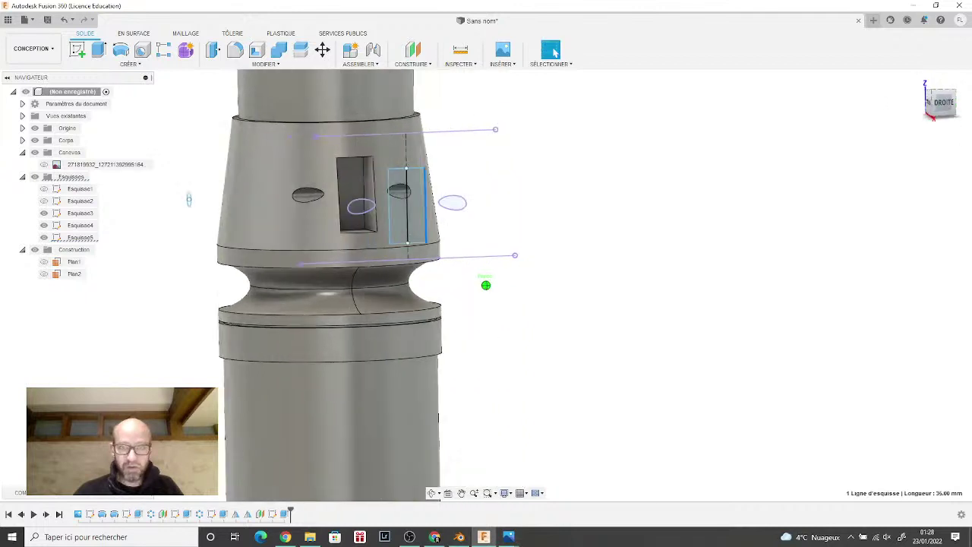
mouse_move(486, 284)
middle_mouse_down("shift")
mouse_move(433, 286)
mouse_move(790, 286)
middle_mouse_up("shift")
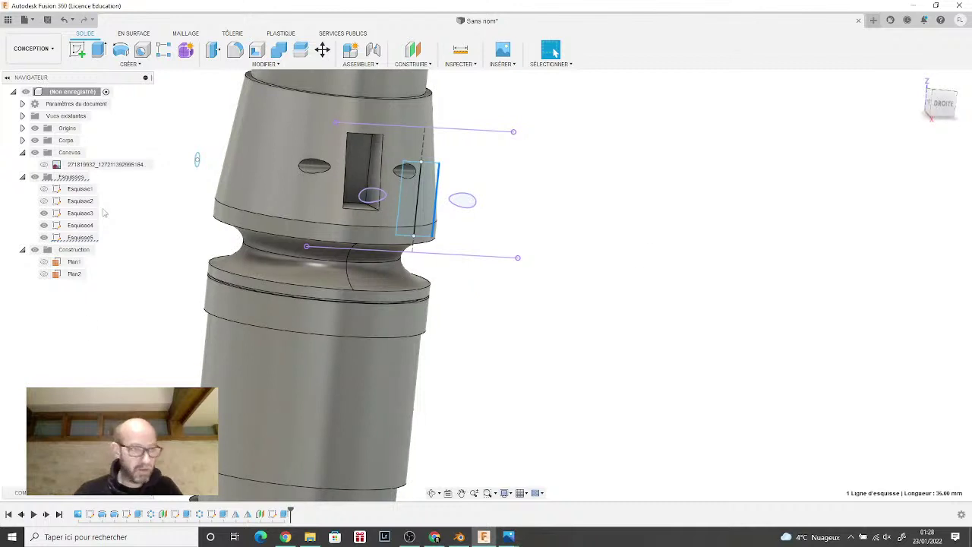
left_click(43, 164)
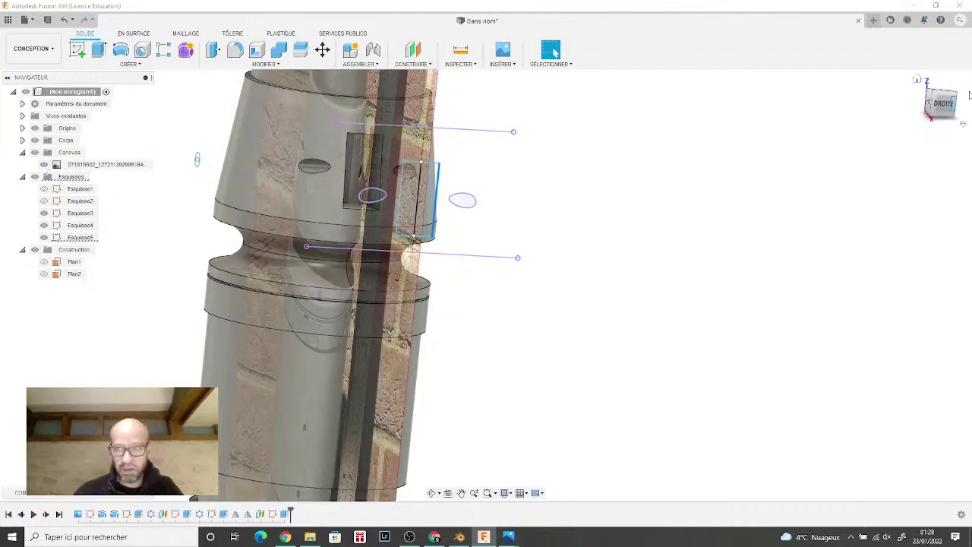
middle_click_drag(486, 284, 421, 143, "shift")
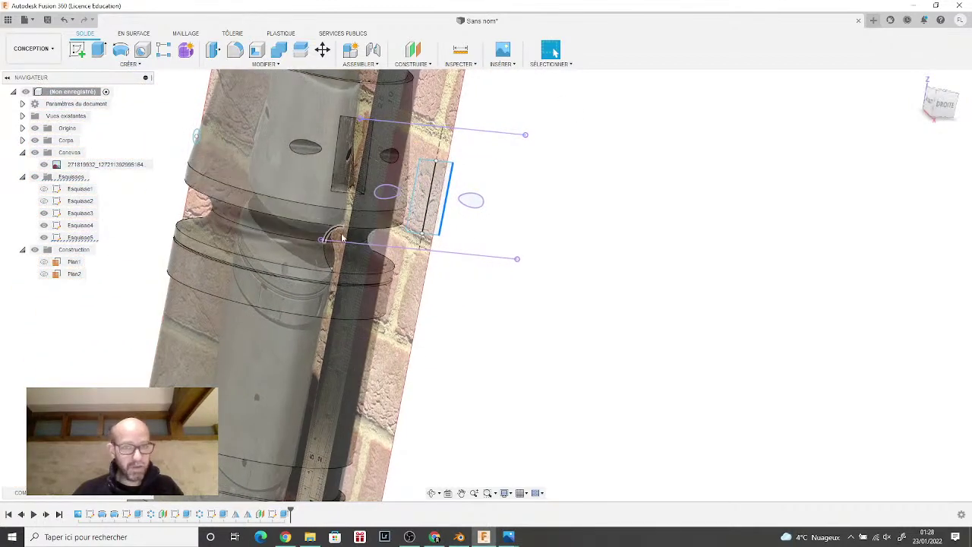
left_click(43, 164)
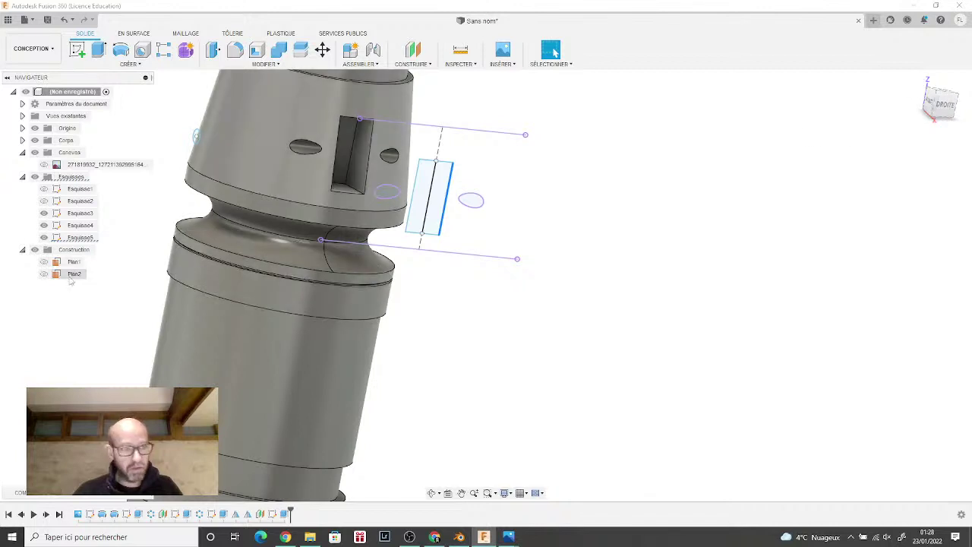
Step: Hide the sketches Esquisse5, Esquisse4 and Esquisse3
left_click(44, 237)
left_click(43, 224)
left_click(44, 214)
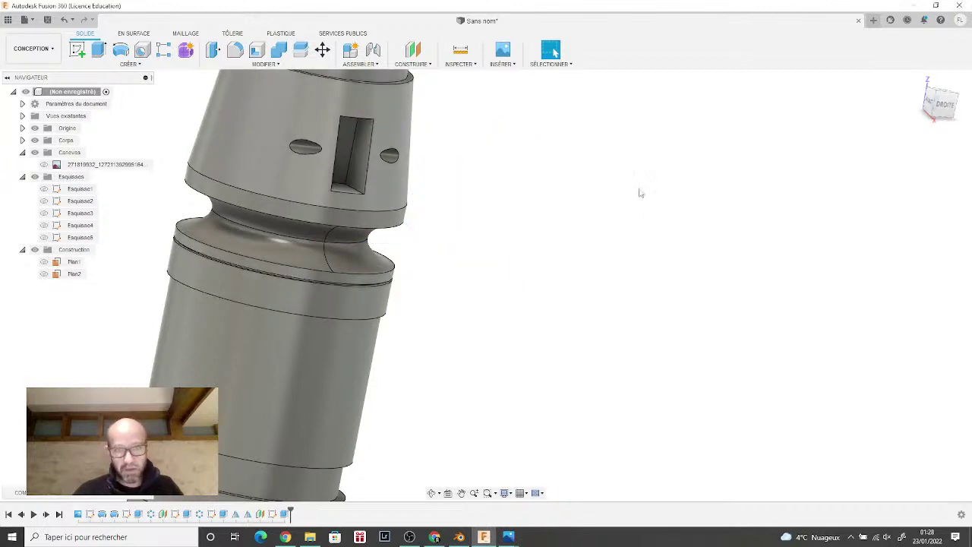
Step: Consult the reference photo of the shell for the details around the tapered section, returning to the model
left_click_drag(940, 105, 926, 108)
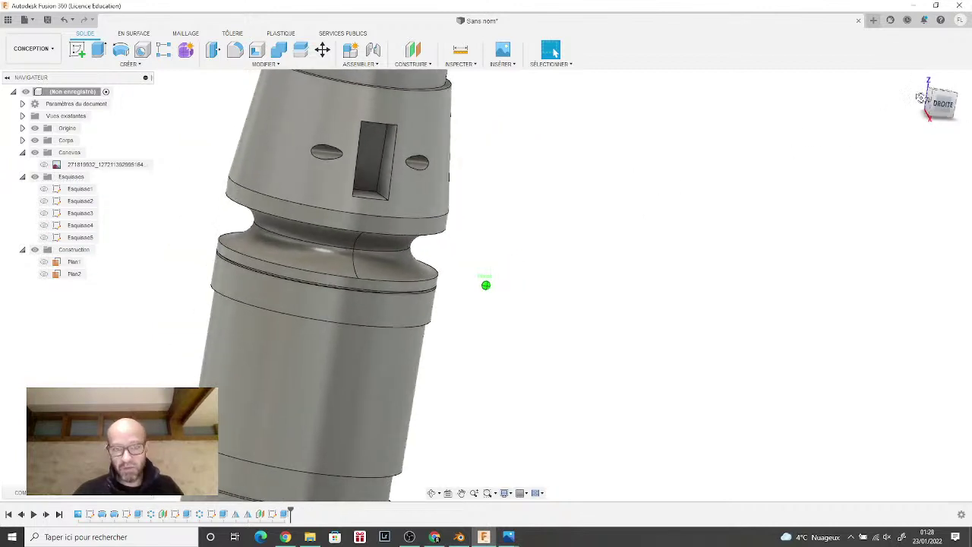
mouse_move(515, 539)
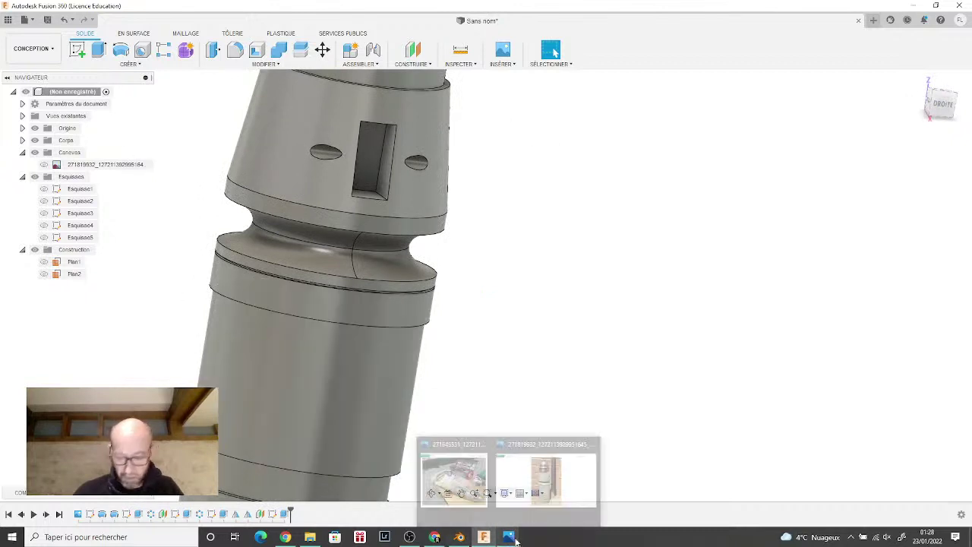
left_click(546, 476)
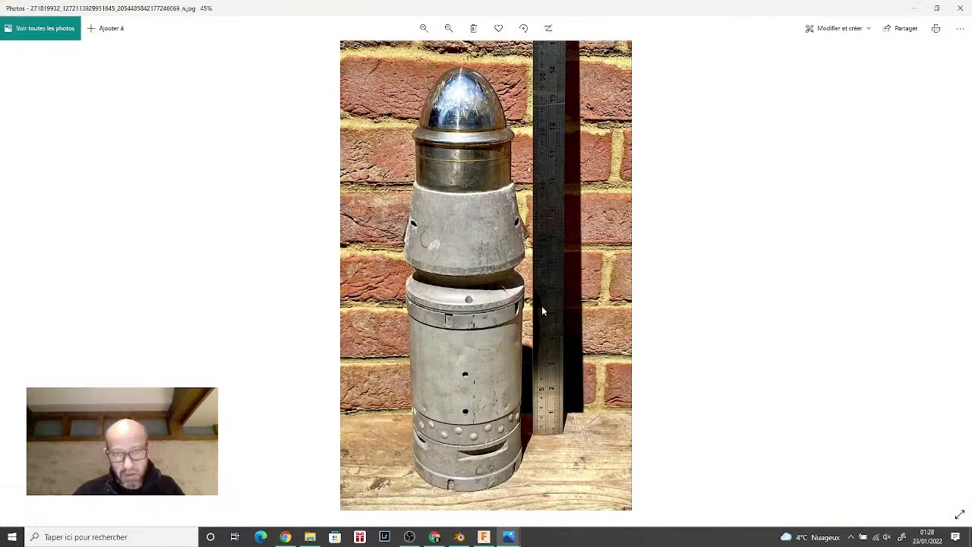
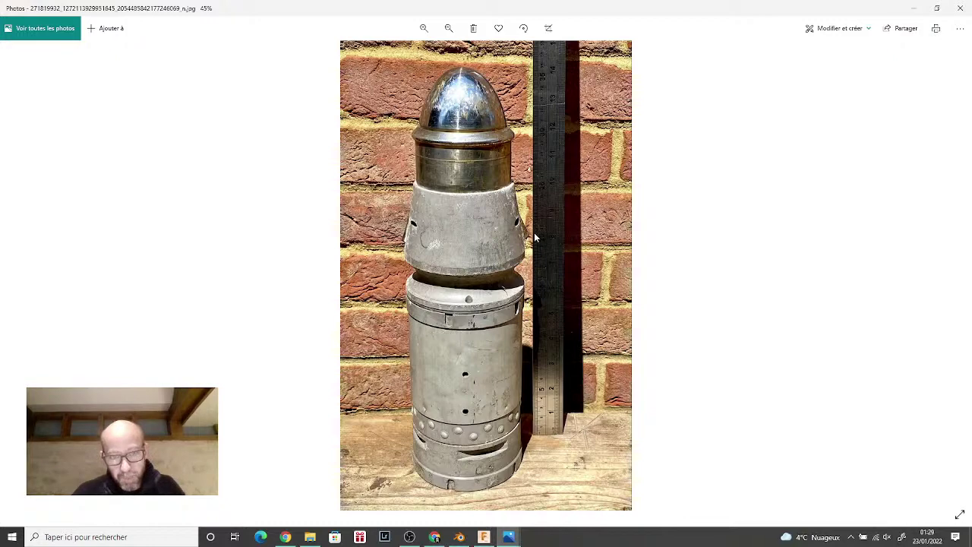
left_click(485, 538)
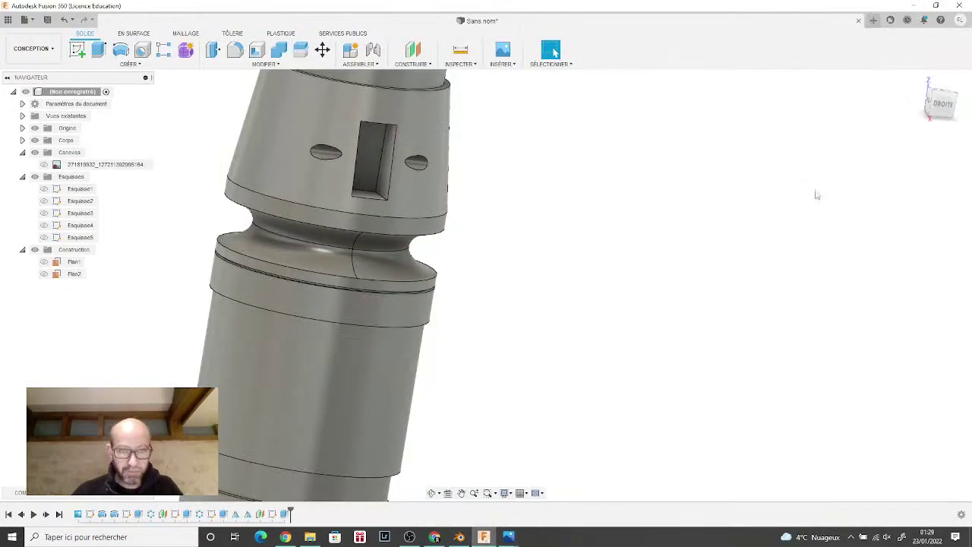
left_click(945, 106)
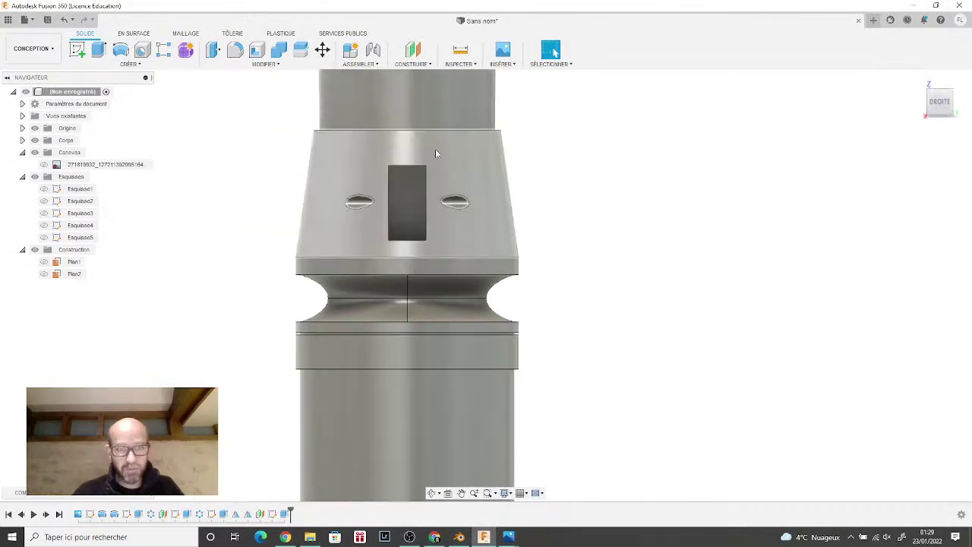
left_click(75, 50)
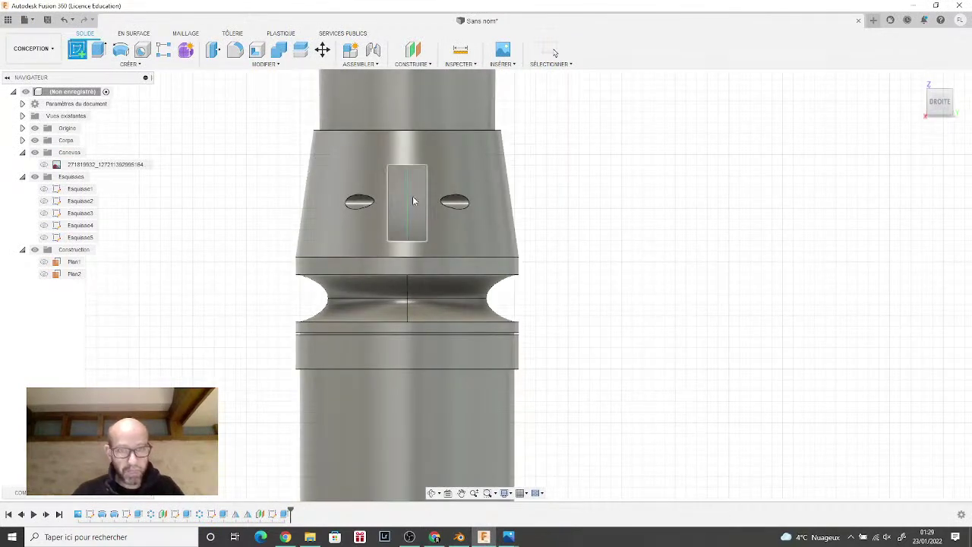
left_click(413, 196)
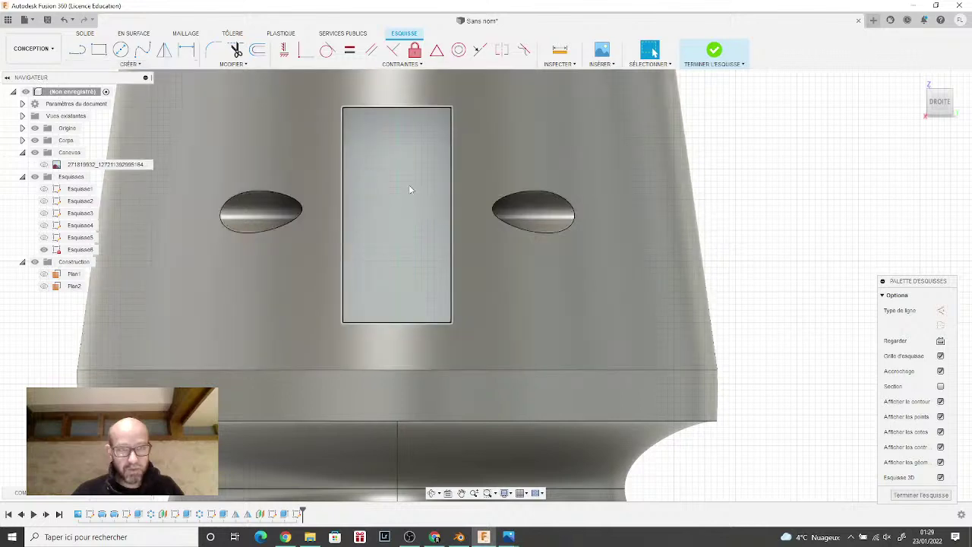
left_click(63, 20)
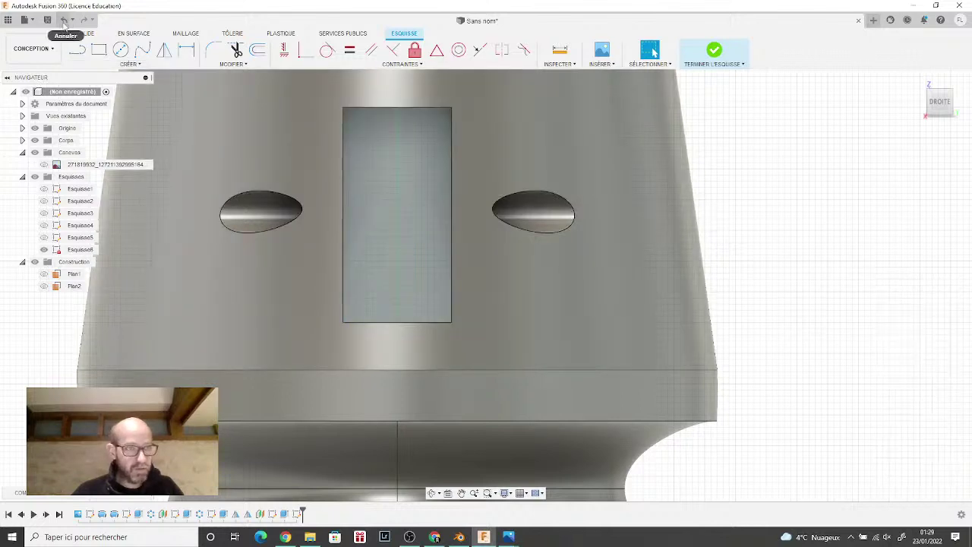
Step: Start a sketch on the rectangular pocket's floor face and project that face's outline into it
left_click(950, 105)
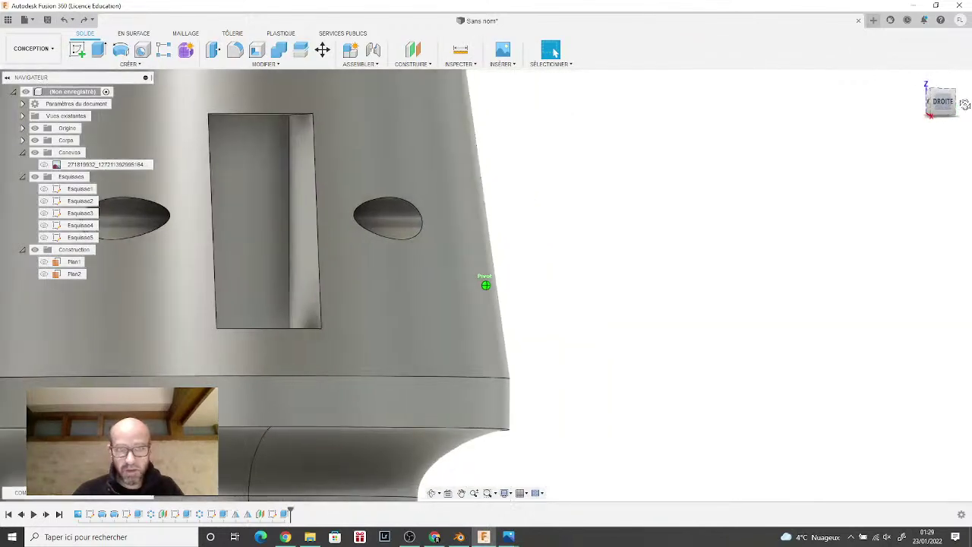
left_click(271, 215)
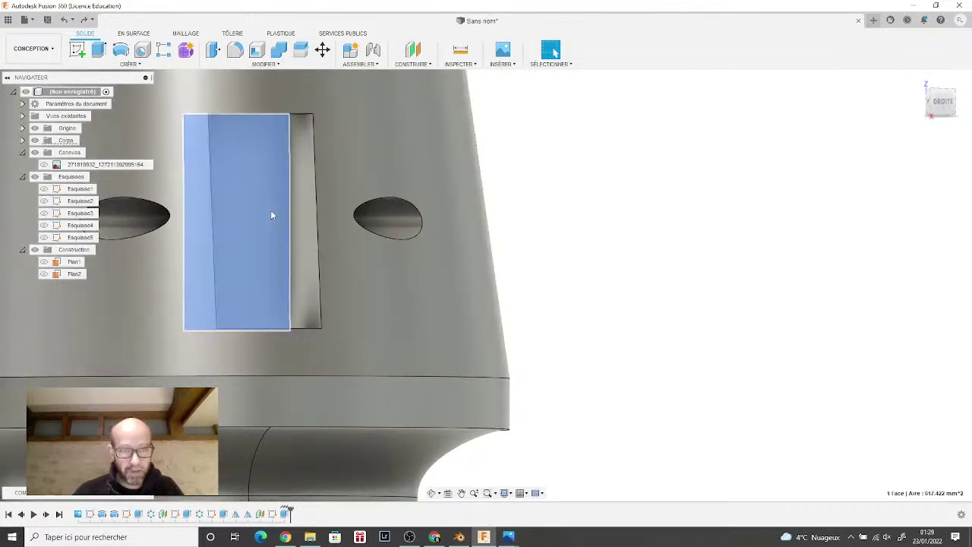
left_click(939, 107)
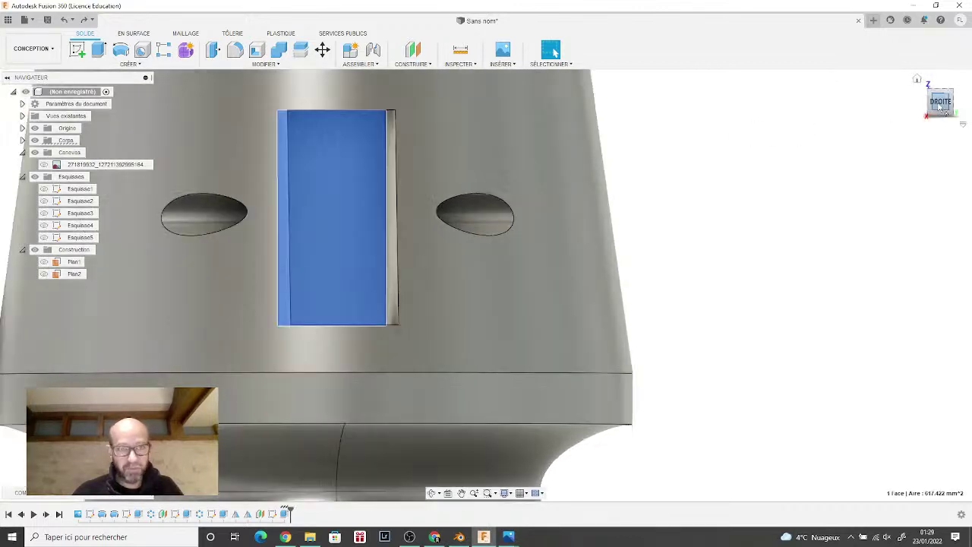
left_click(78, 52)
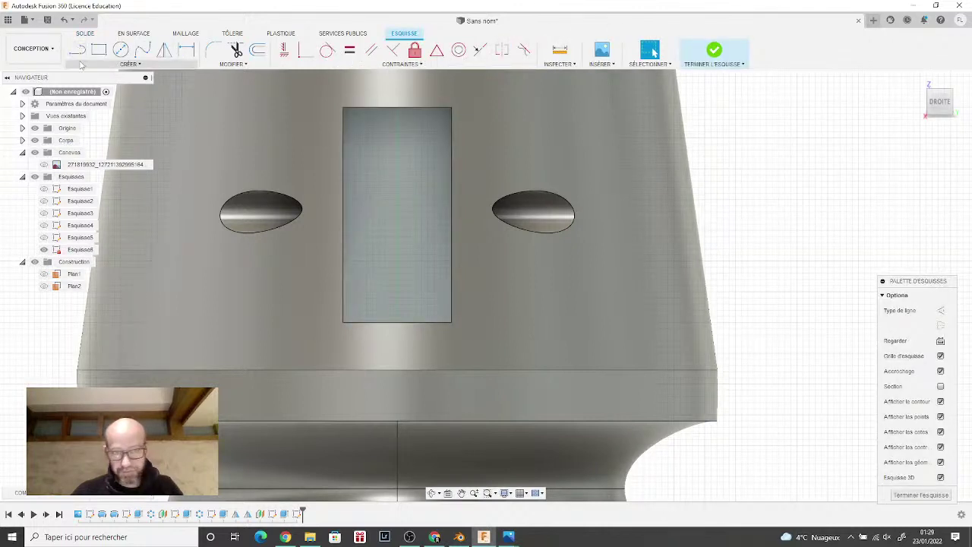
left_click(81, 65)
mouse_move(115, 236)
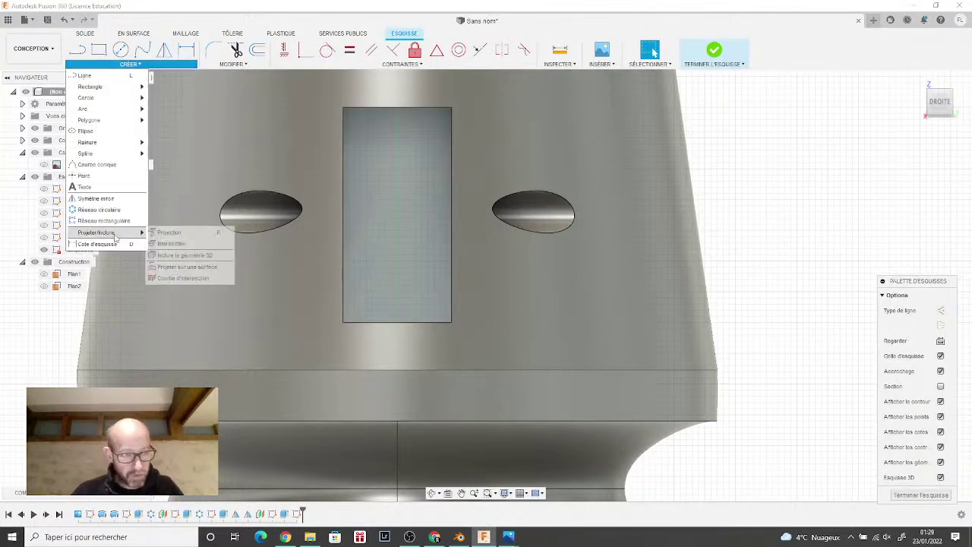
left_click(171, 232)
left_click(413, 233)
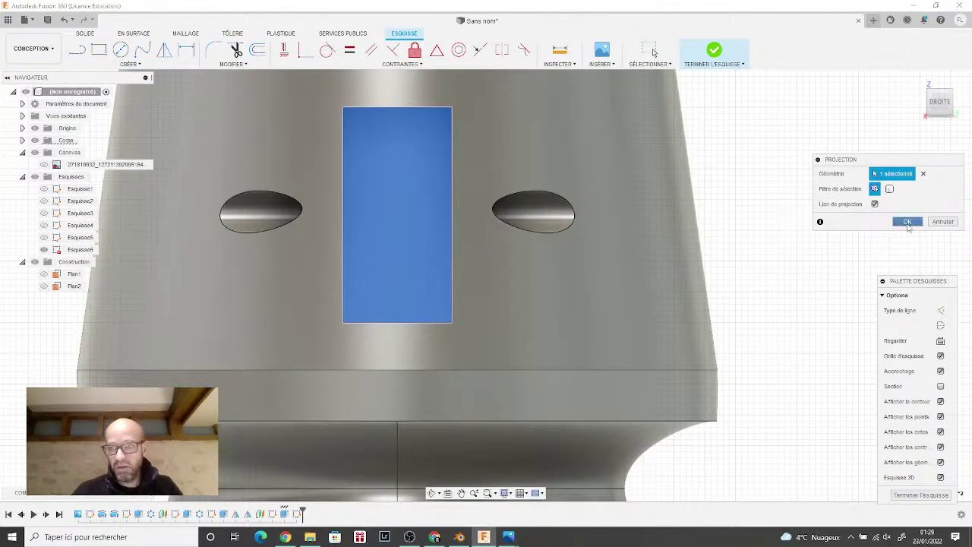
left_click(906, 221)
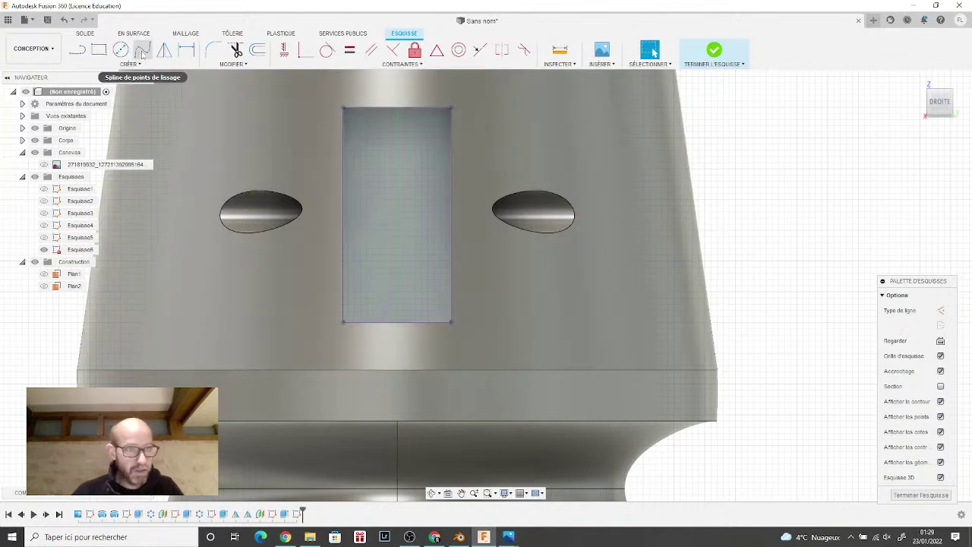
Step: Draw a vertical construction line joining the midpoints of the projected outline's upper and lower edges
left_click(78, 50)
left_click(940, 310)
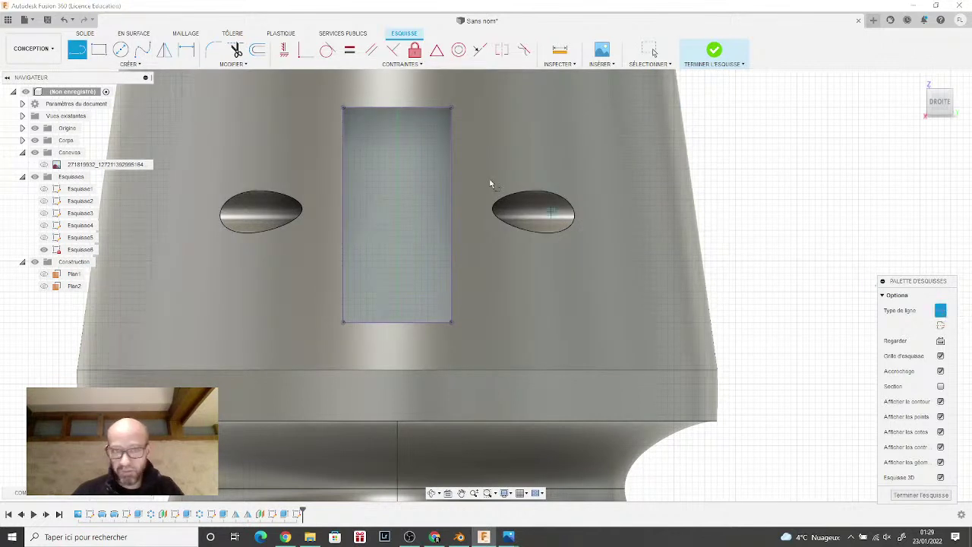
left_click(396, 107)
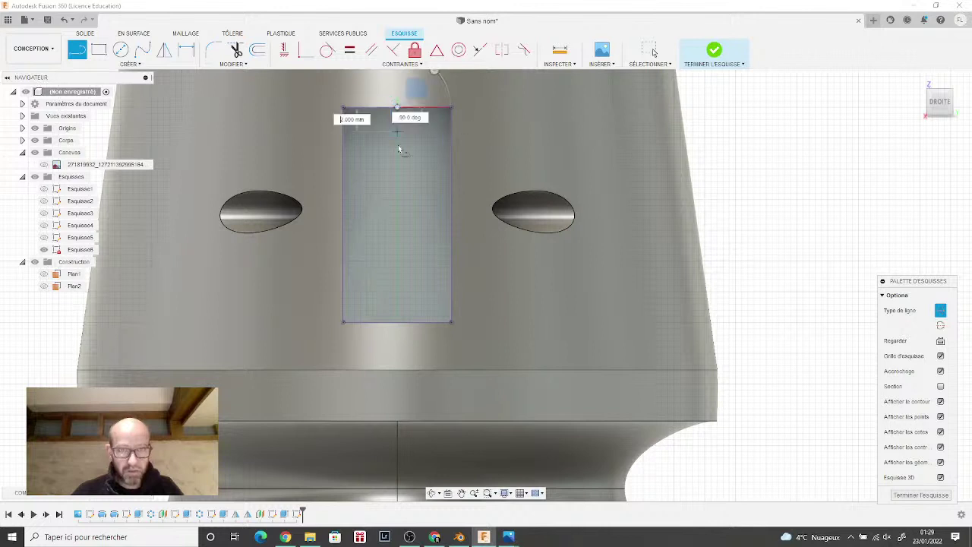
left_click(396, 321)
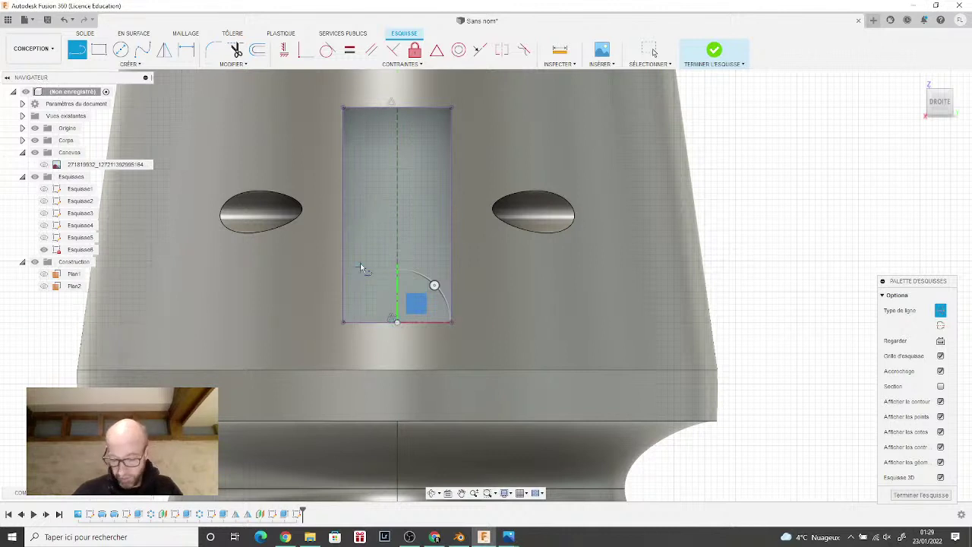
Step: Draw a normal-line rectangle from the construction line towards the outline's right edge, leaving a small gap inside the pocket outline
key("r")
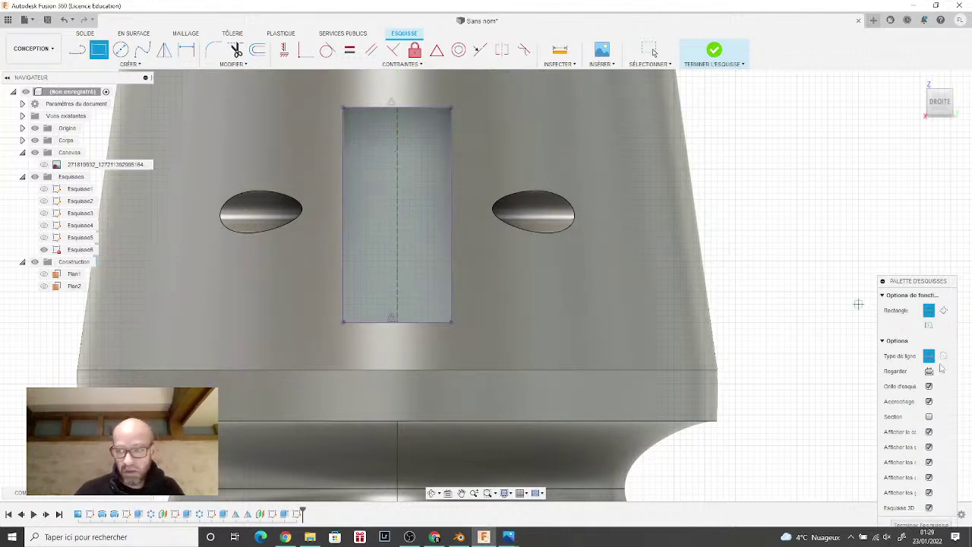
left_click(929, 355)
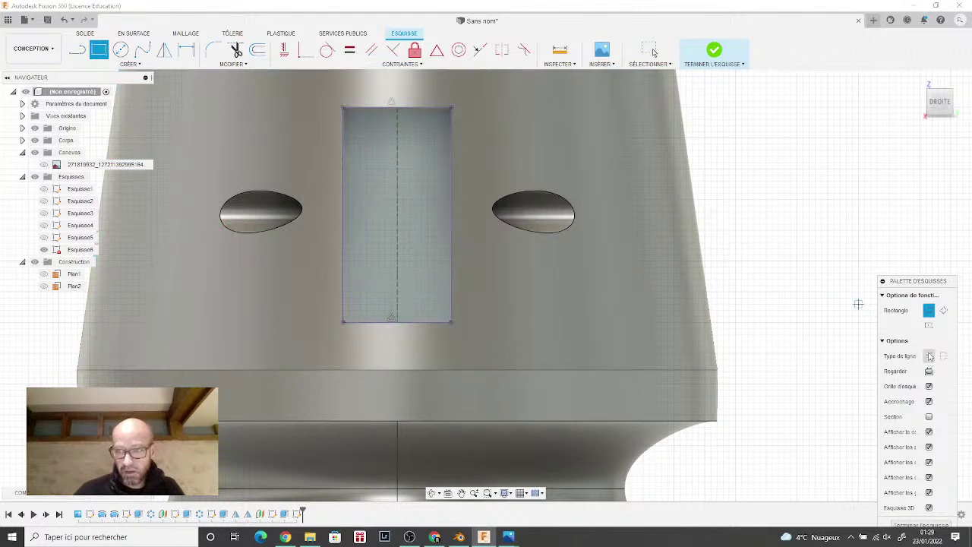
left_click(398, 120)
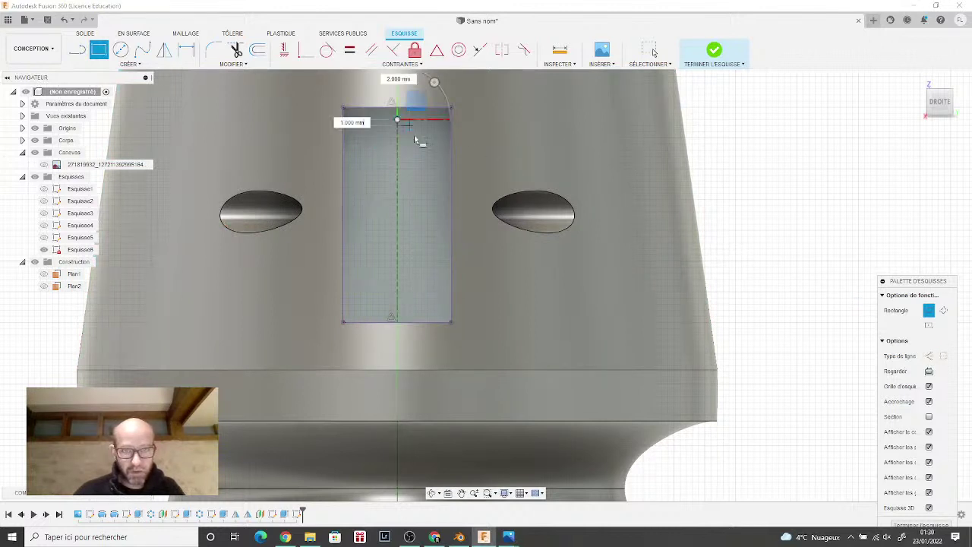
left_click(437, 309)
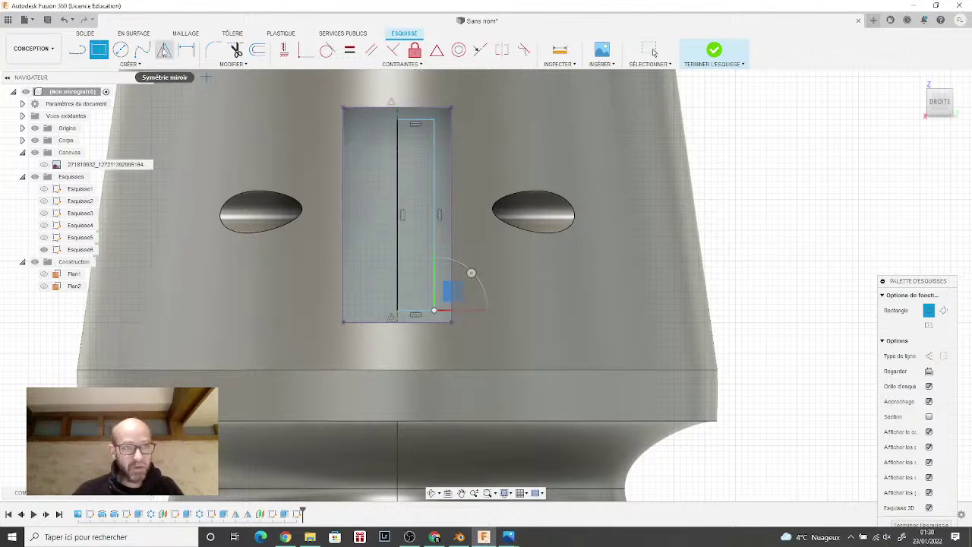
Step: Mirror the inner rectangle's upper, outer and lower edges across the vertical centre line and finish the sketch
left_click(164, 50)
left_click(434, 150)
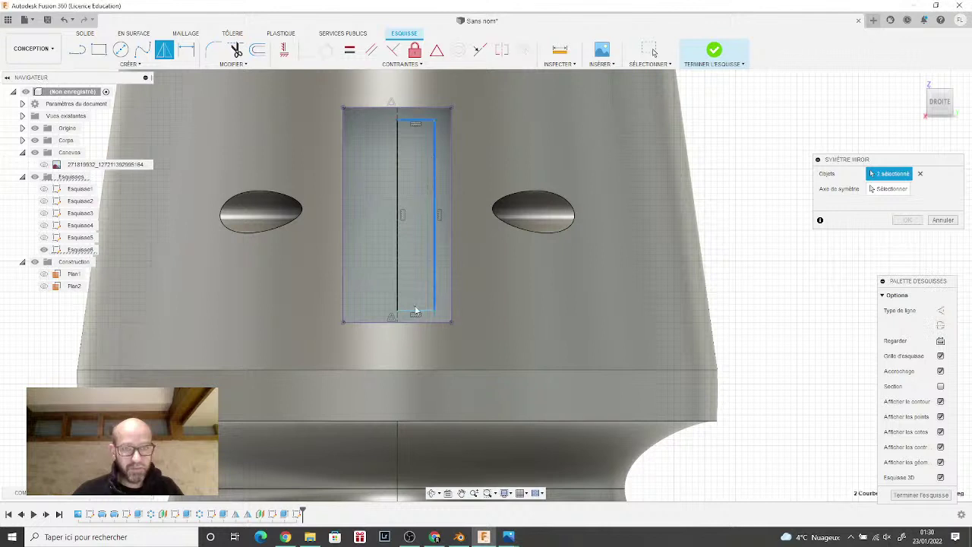
left_click(422, 311)
left_click(888, 188)
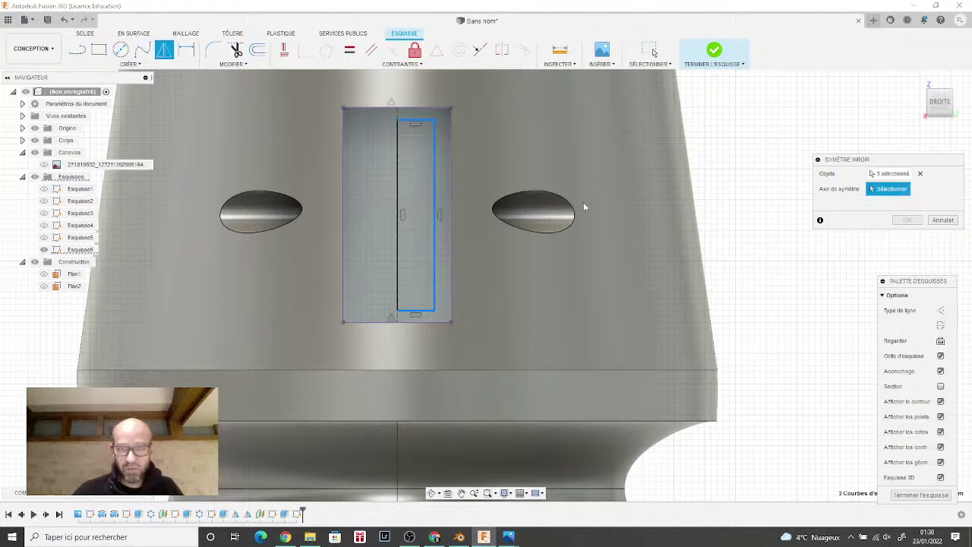
left_click(398, 210)
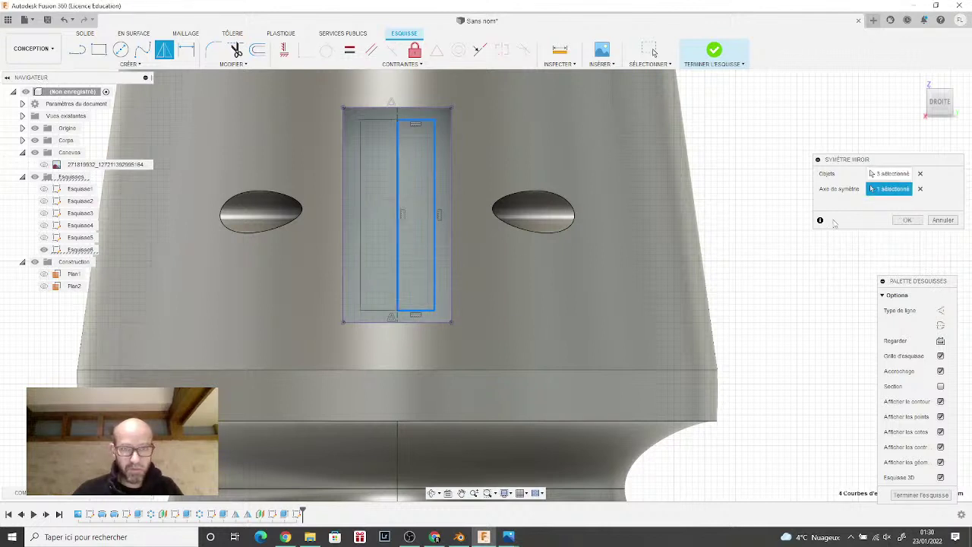
left_click(907, 220)
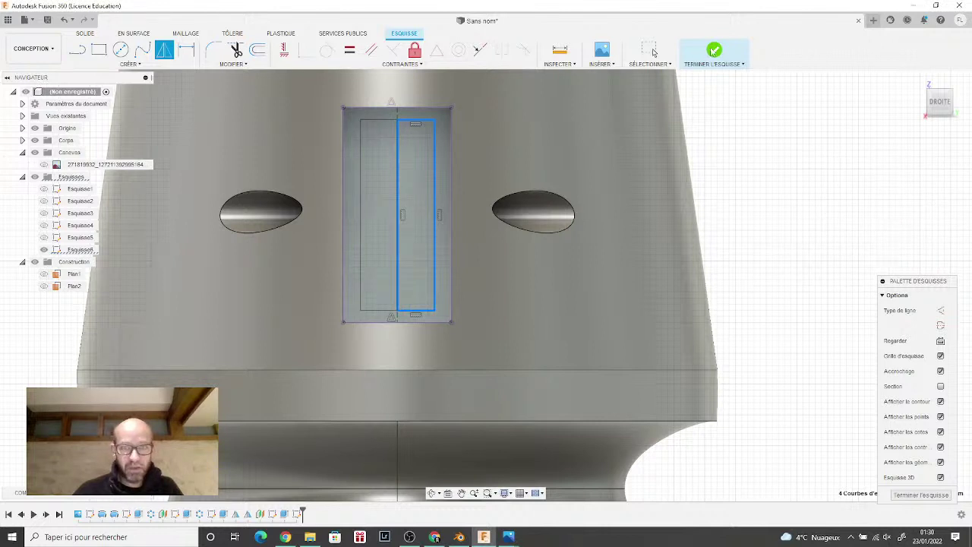
left_click(713, 51)
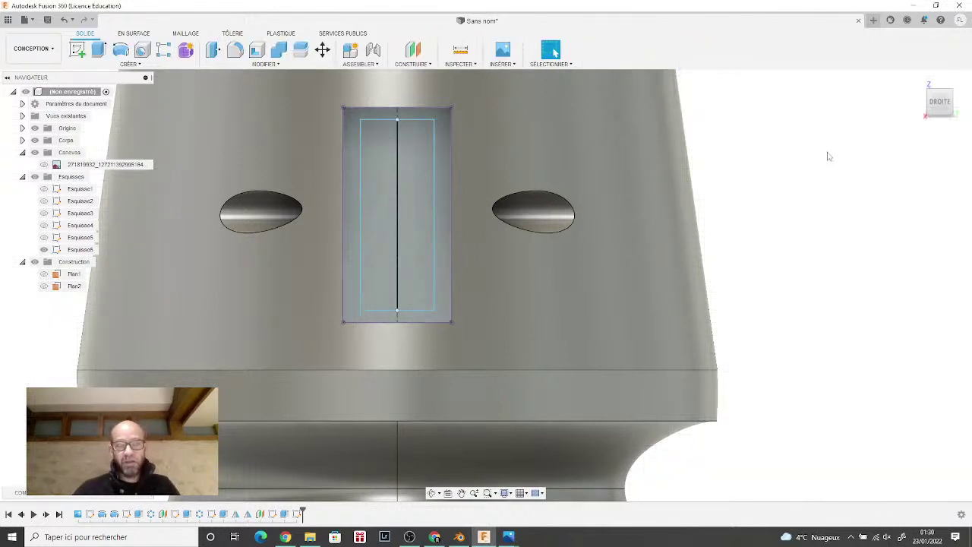
Step: Extrude both inner rectangle halves outward 31 mm from the pocket floor as a new body
middle_click_drag(486, 284, 401, 83, "shift")
left_click(98, 50)
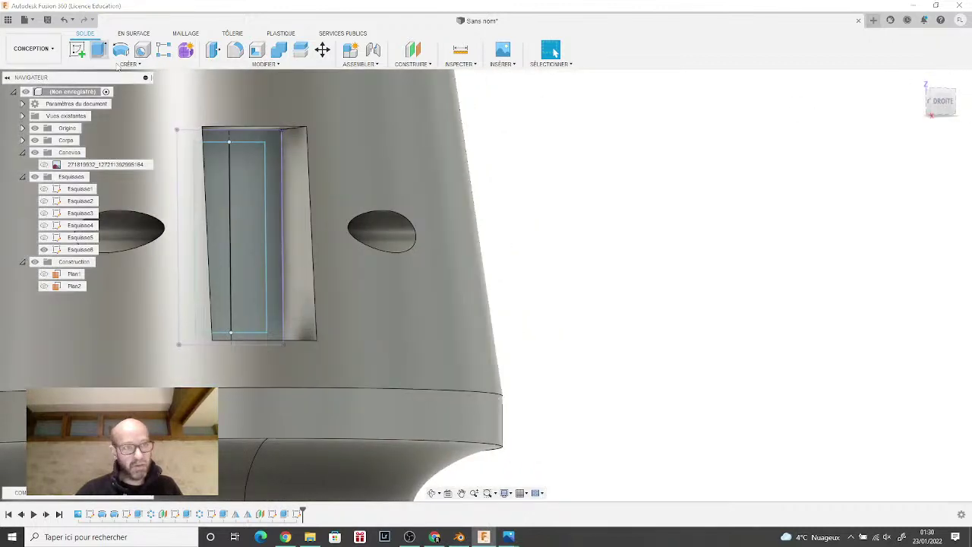
left_click(223, 163)
left_click(246, 166)
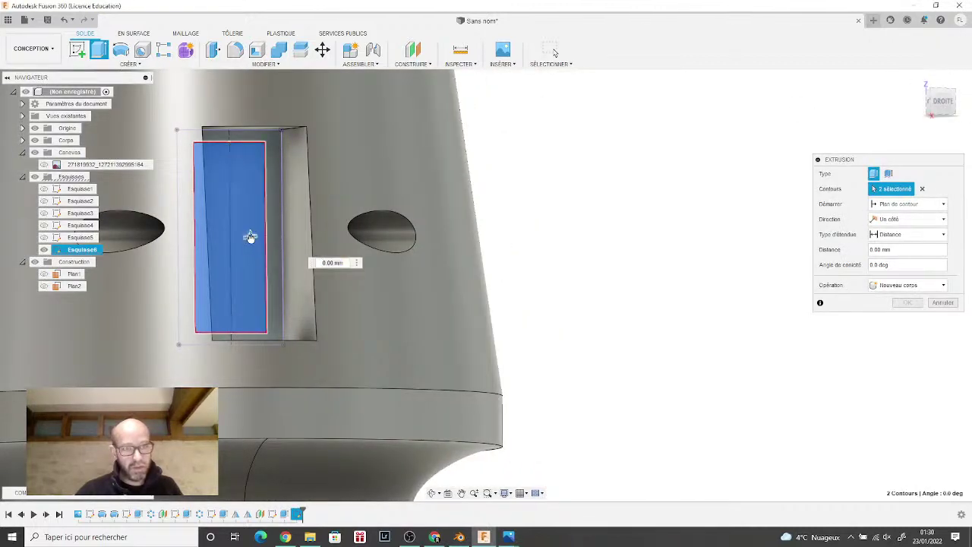
left_click_drag(250, 236, 302, 237)
left_click(912, 285)
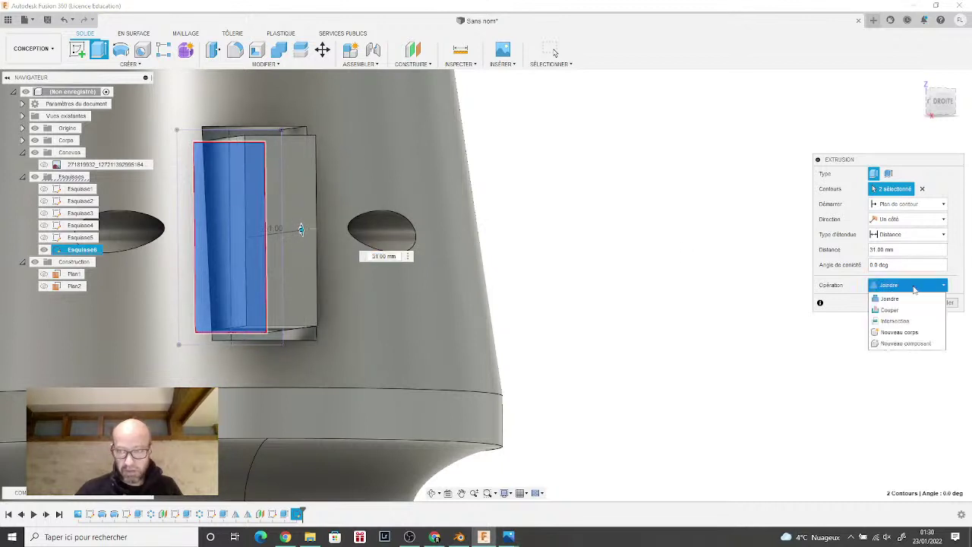
left_click(907, 331)
left_click_drag(942, 102, 938, 106)
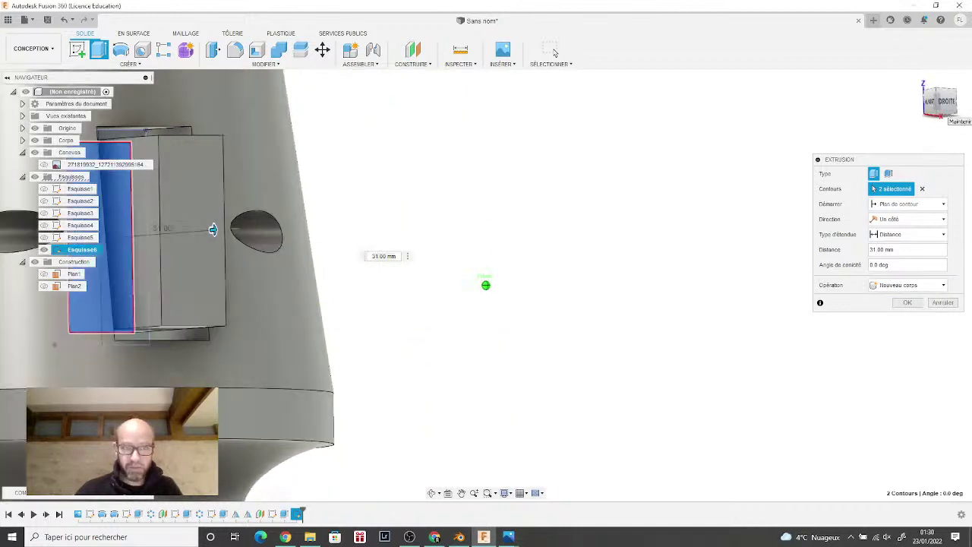
mouse_move(486, 285)
middle_mouse_down("shift")
mouse_move(425, 282)
mouse_move(647, 336)
middle_mouse_up("shift")
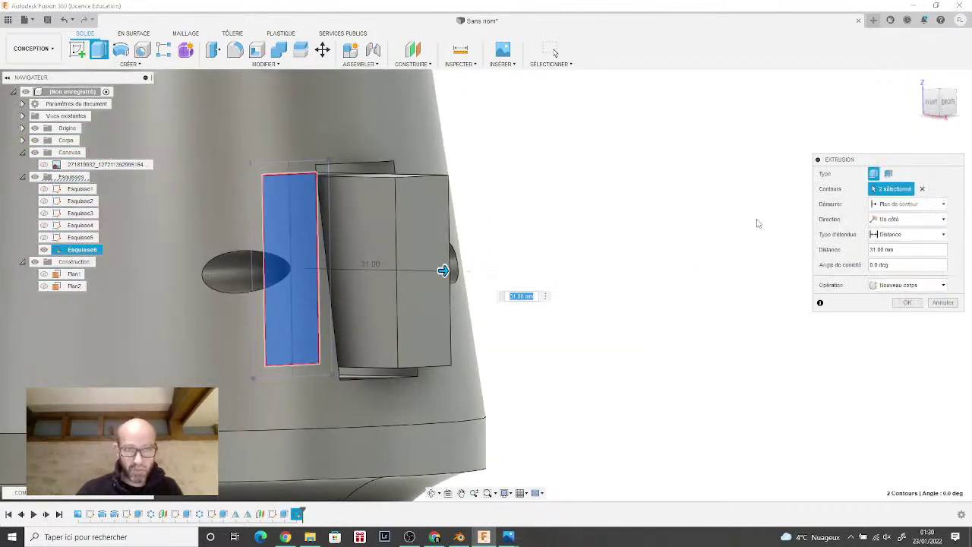
left_click(932, 105)
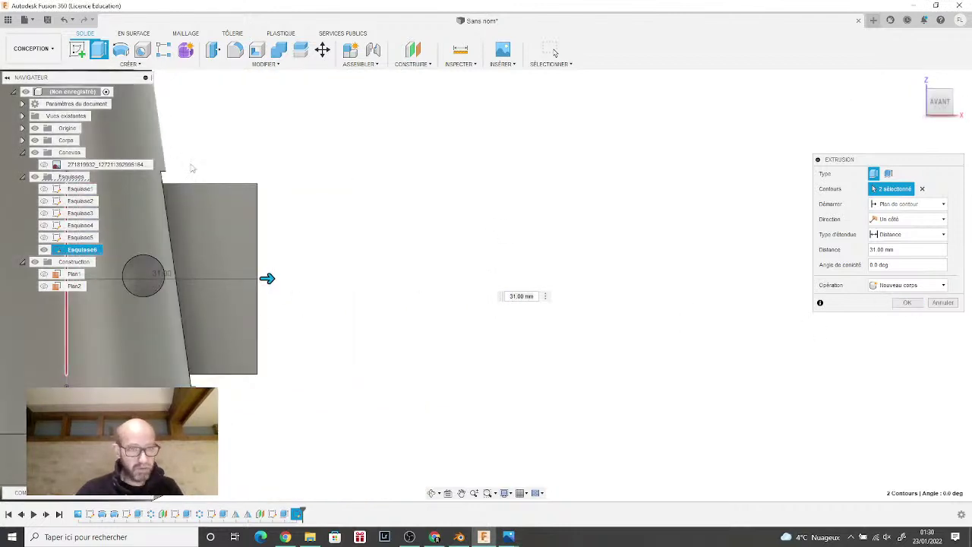
left_click(905, 303)
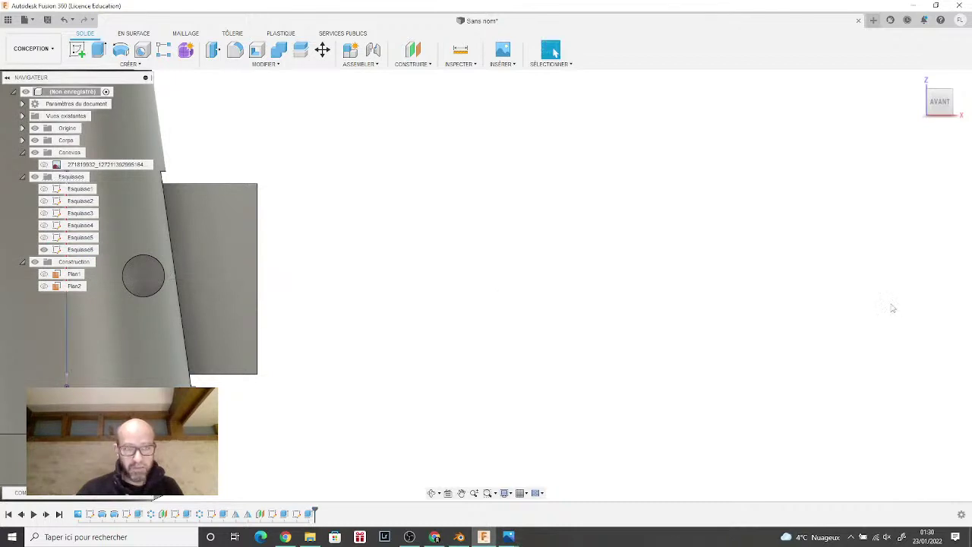
Step: Check the reference photo, then start a line sketch on the block's large front face with the surrounding shell body hidden
middle_click_drag(956, 115, 670, 211, "shift")
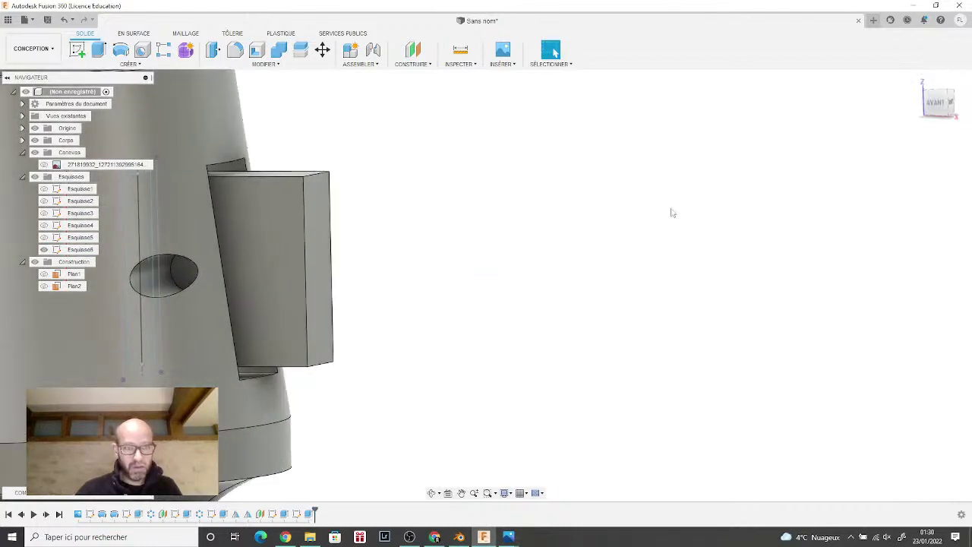
mouse_move(508, 536)
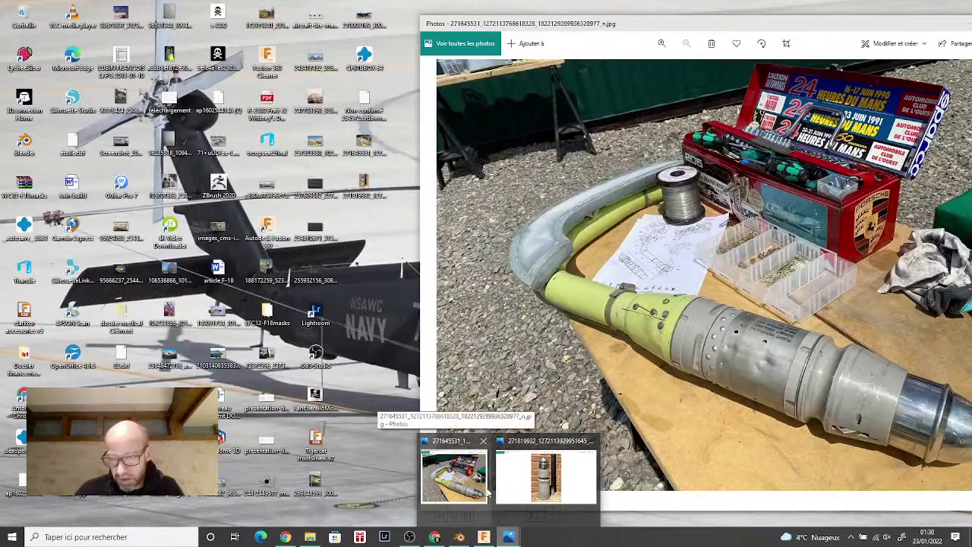
left_click(486, 492)
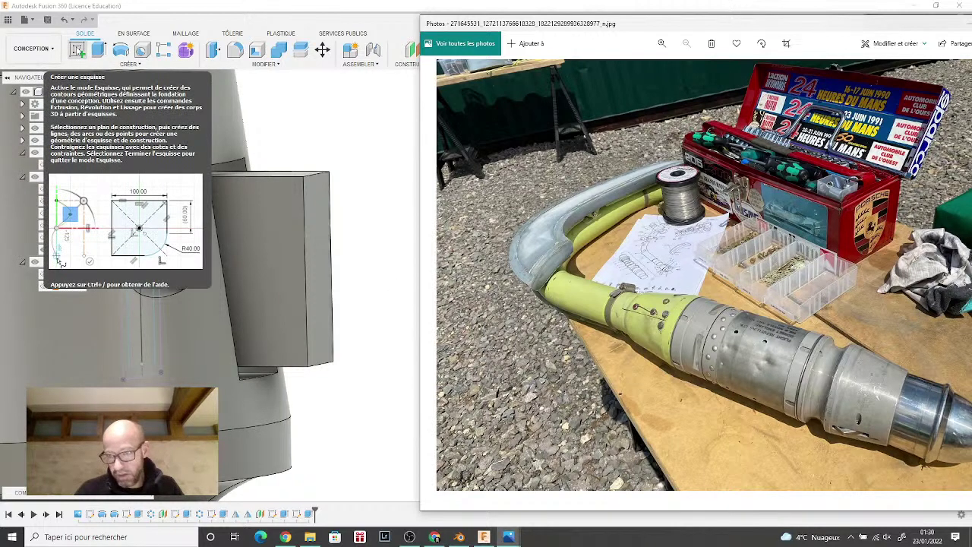
left_click(77, 50)
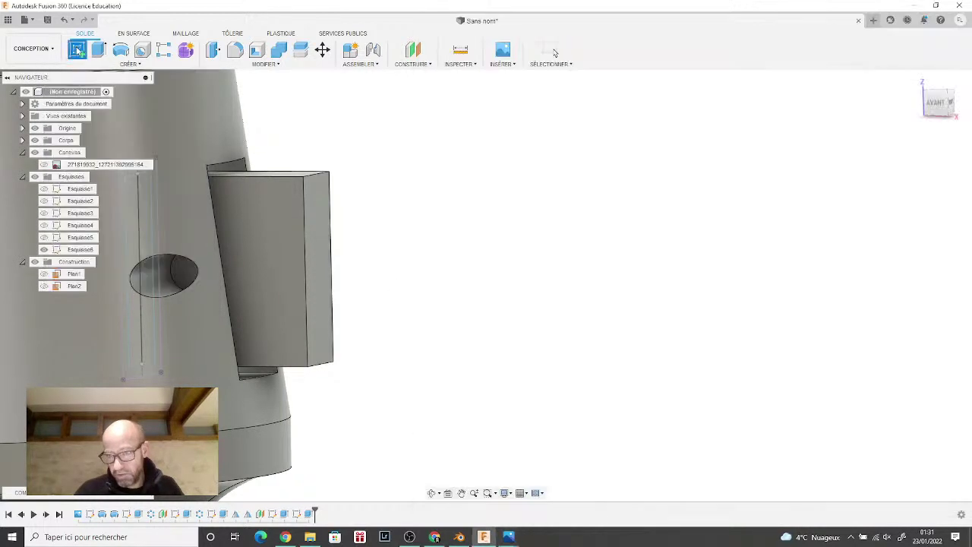
left_click(286, 252)
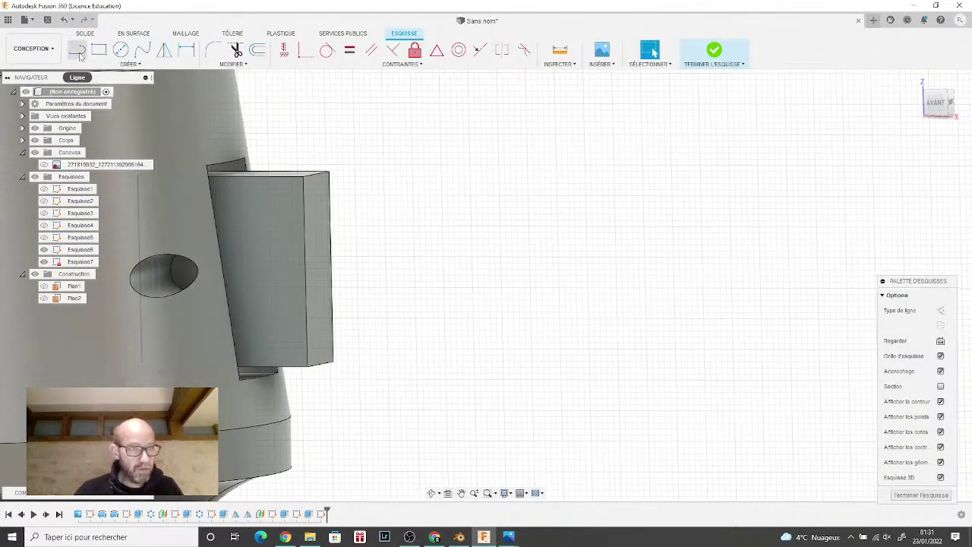
left_click(77, 50)
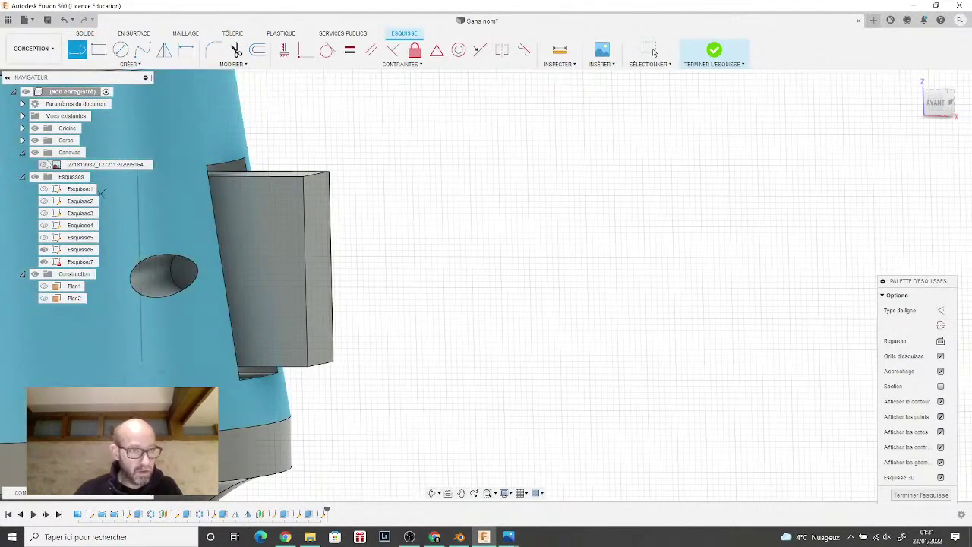
left_click(22, 141)
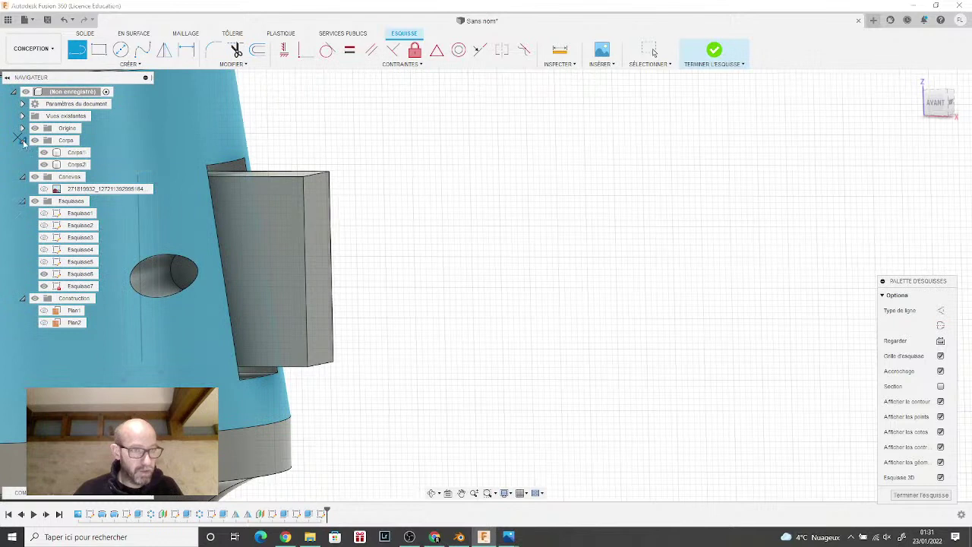
left_click(43, 152)
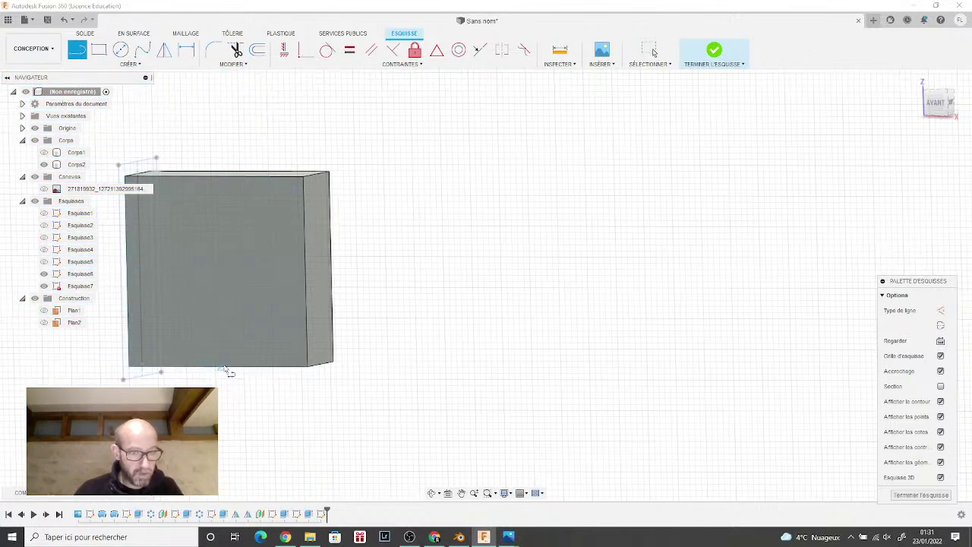
left_click(225, 369)
key("m")
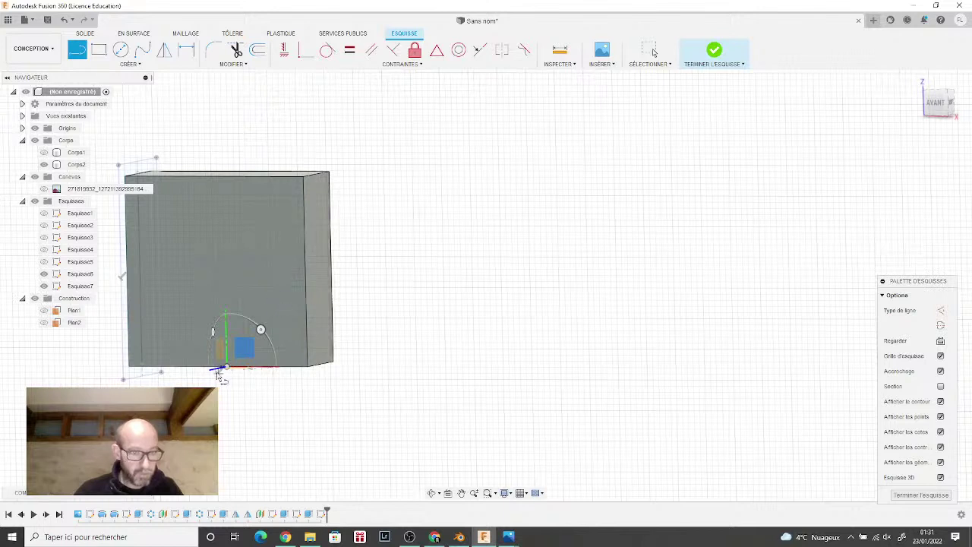
scroll(219, 384, "up", 5)
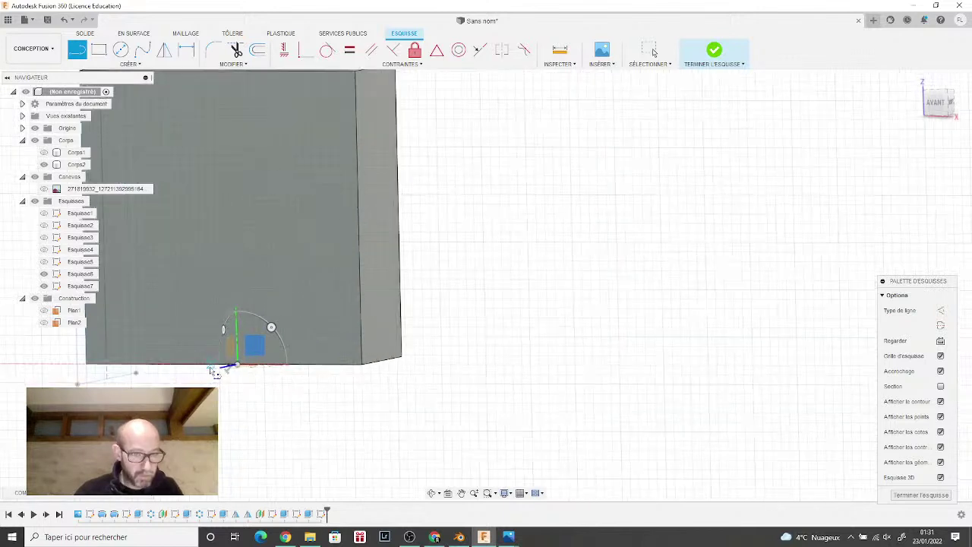
key("Escape")
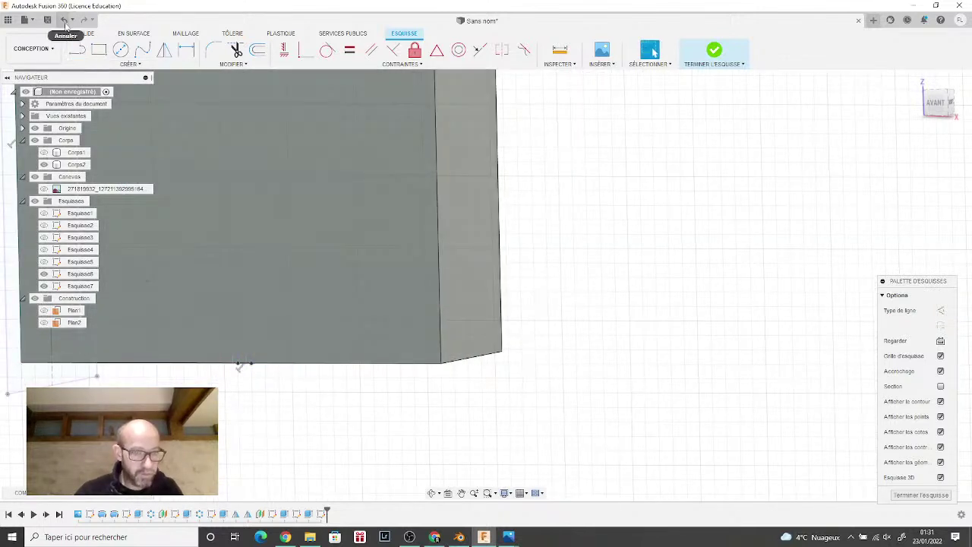
scroll(177, 238, "down", 2)
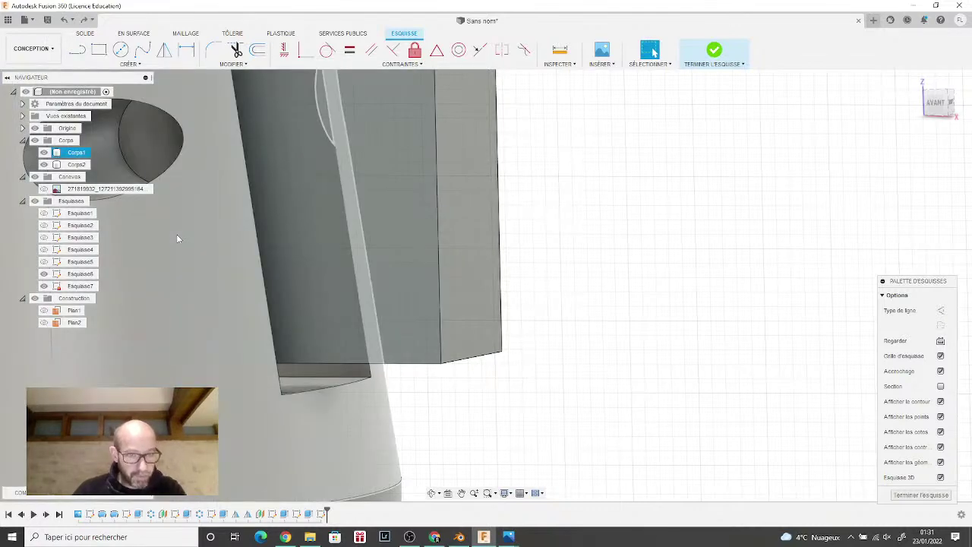
left_click(45, 154)
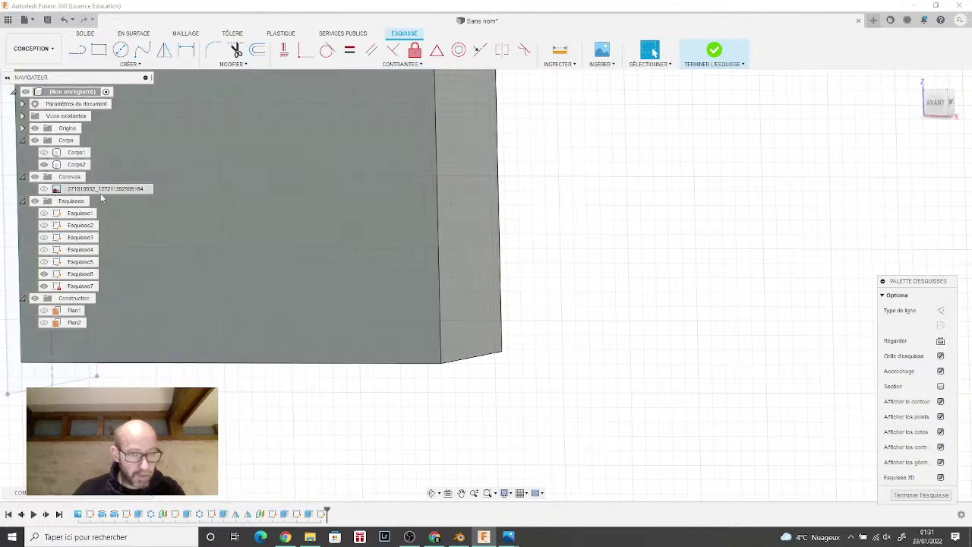
Step: Draw two connected lines from midway along the block face's lower edge to mid-height on its outer edge and midway along its upper edge
left_click(76, 49)
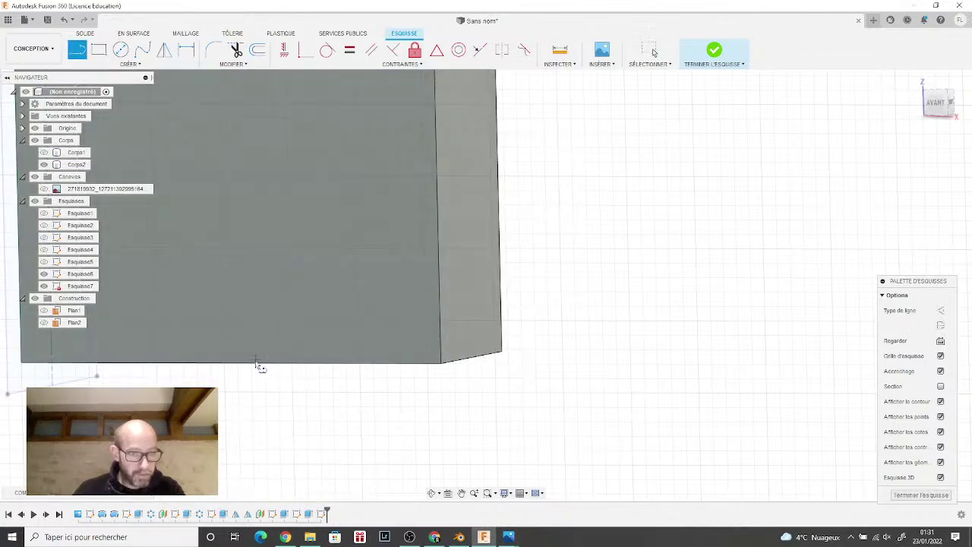
left_click(254, 341)
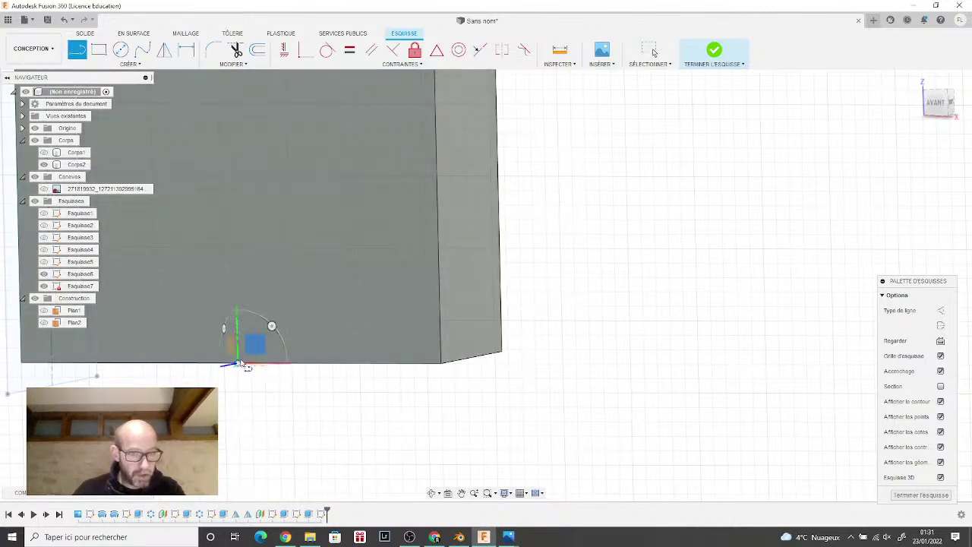
scroll(371, 235, "up", 3)
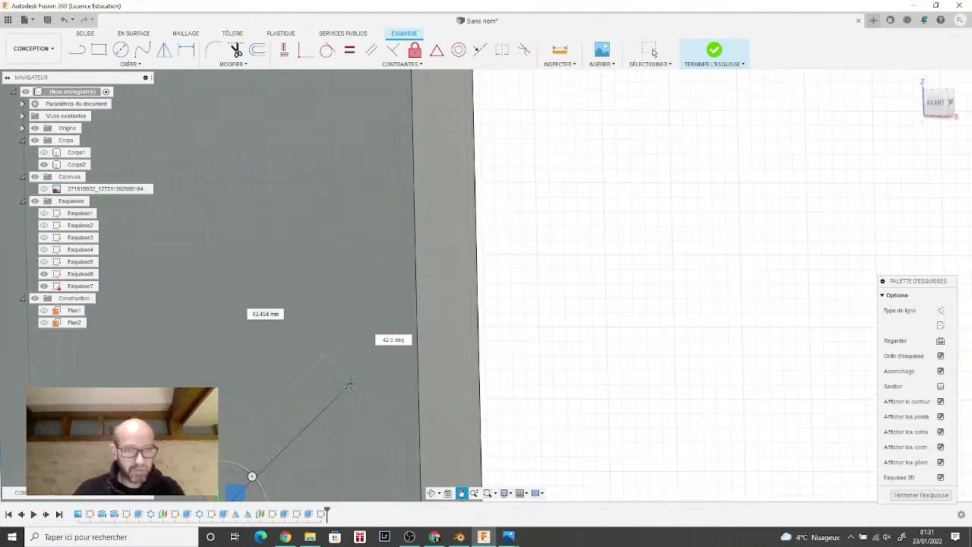
left_click(414, 306)
scroll(411, 307, "down", 4)
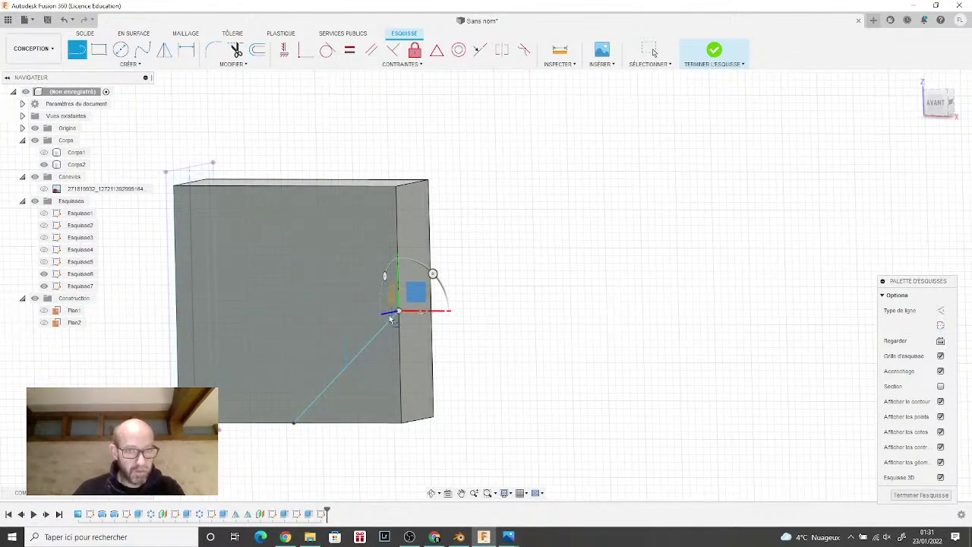
scroll(392, 309, "up", 3)
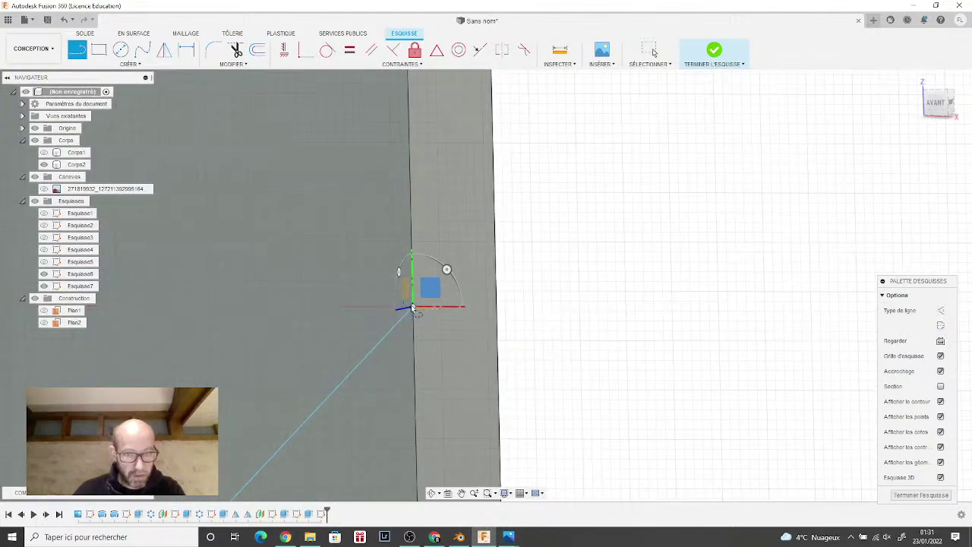
left_click(411, 304)
middle_click_drag(299, 235, 431, 308, "shift")
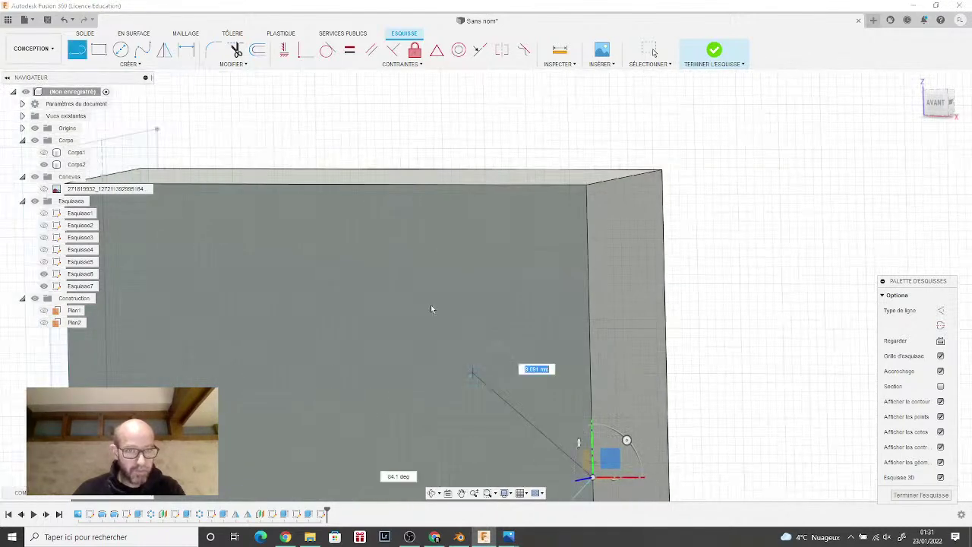
left_click(344, 184)
scroll(228, 243, "down", 2)
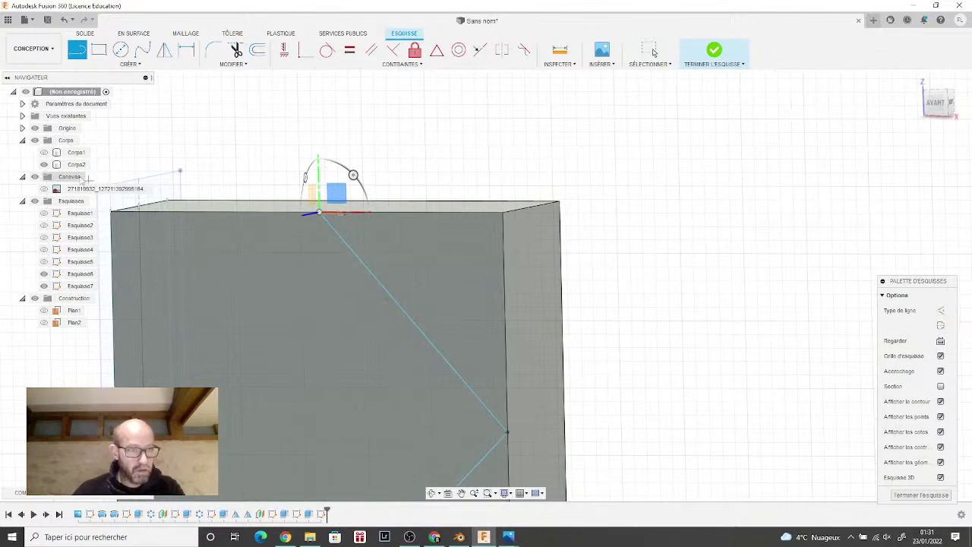
Step: Show the shell body and compare the pointed line outline with the reference photo of the assembled part
left_click(76, 151)
mouse_move(152, 227)
middle_mouse_down("shift")
mouse_move(159, 308)
mouse_move(157, 216)
middle_mouse_up("shift")
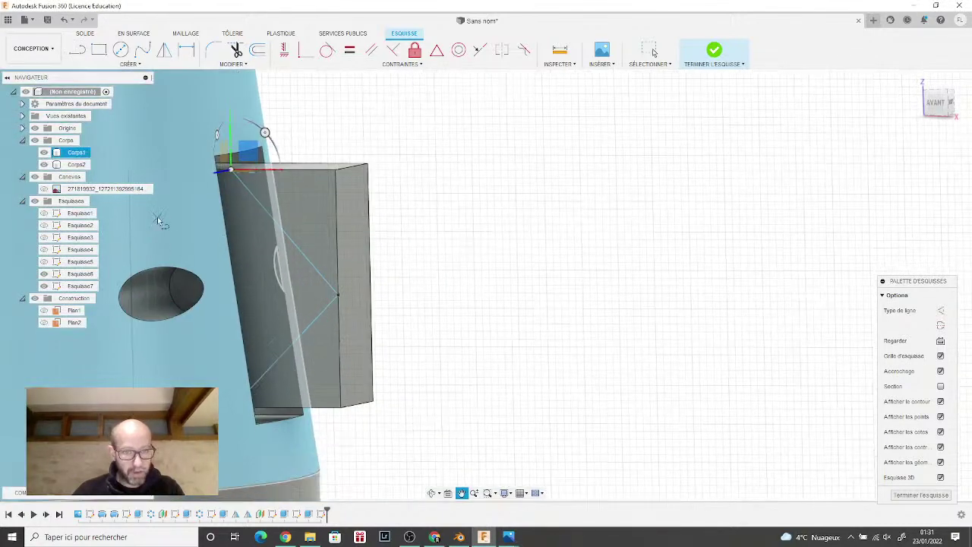
key("Escape")
mouse_move(508, 539)
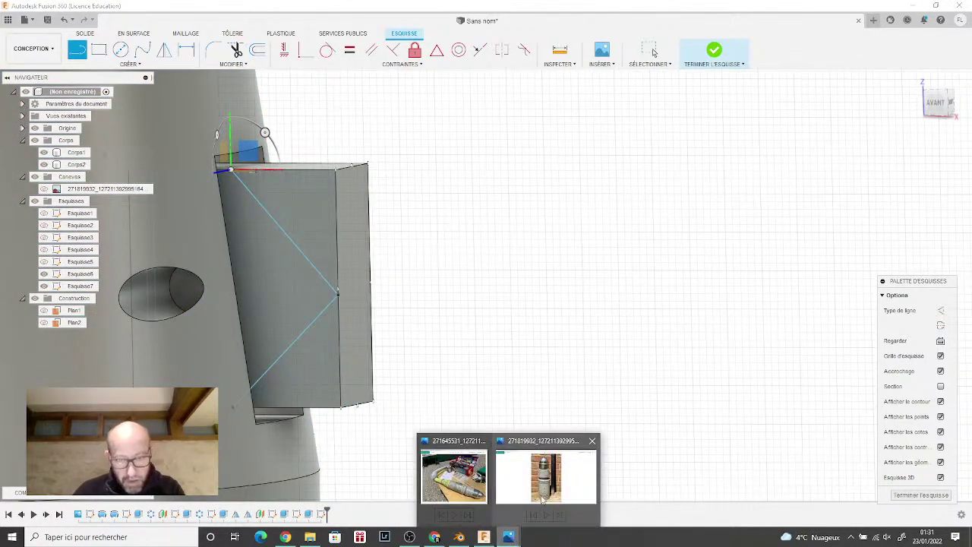
left_click(478, 484)
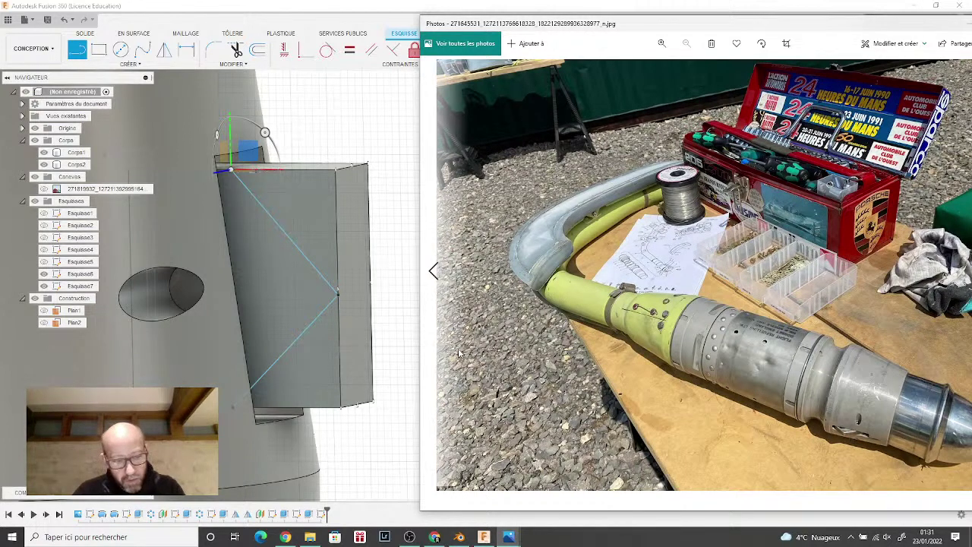
left_click(338, 299)
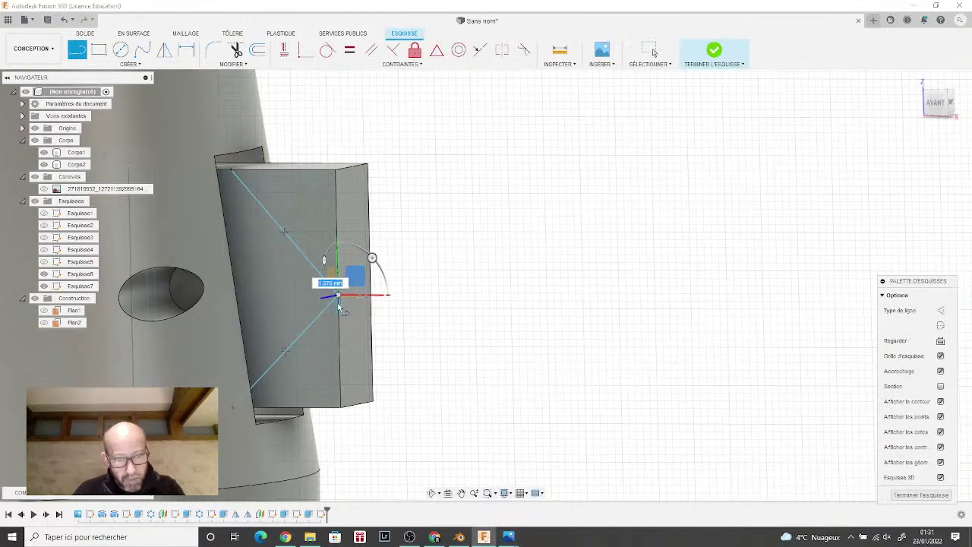
key("Escape")
key("Escape")
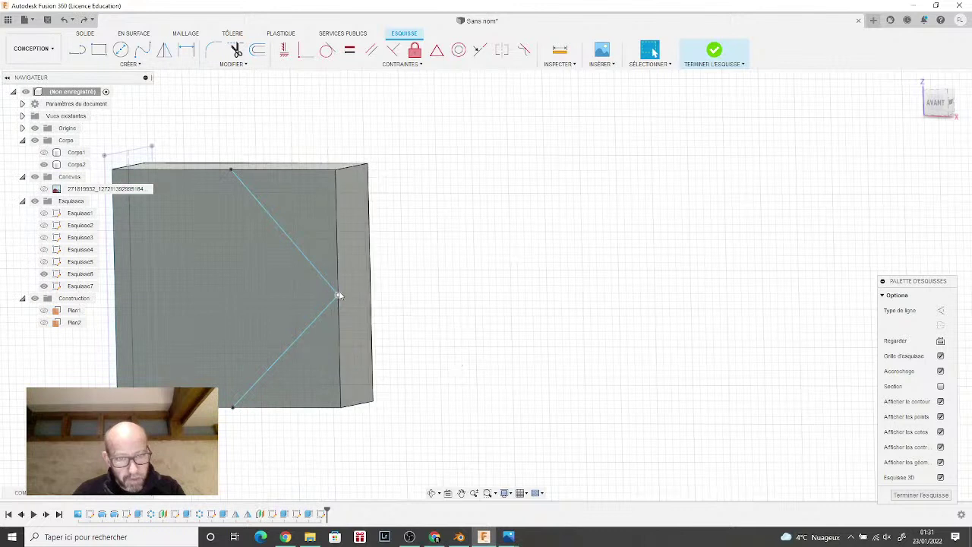
Step: Move the lines' shared corner downward along the block's outer edge and check the shape against both reference photos
left_click_drag(338, 294, 338, 322)
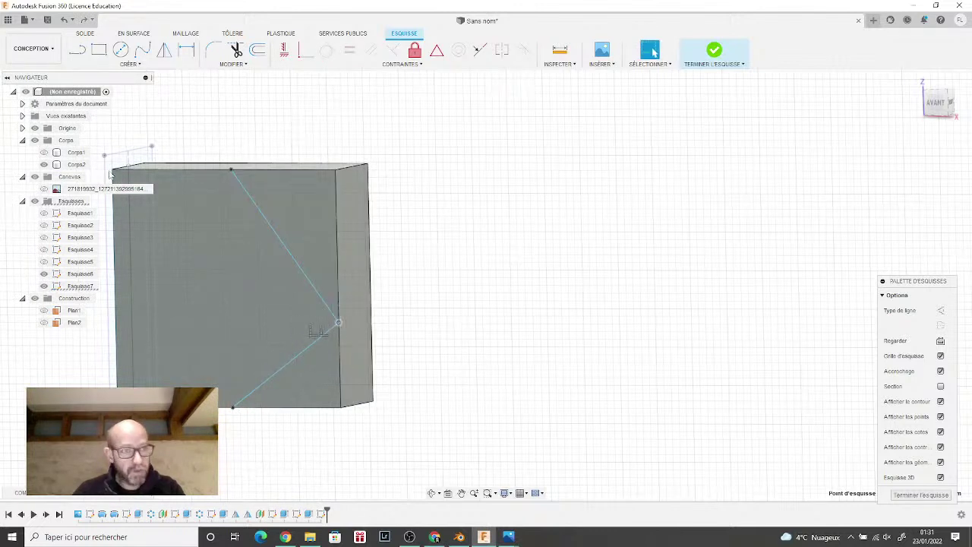
left_click(43, 153)
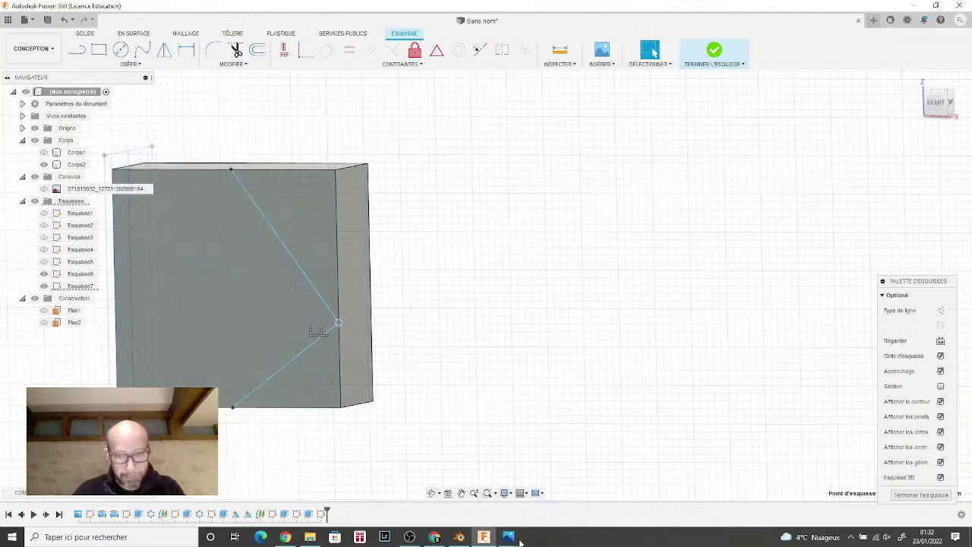
mouse_move(510, 538)
left_click(558, 491)
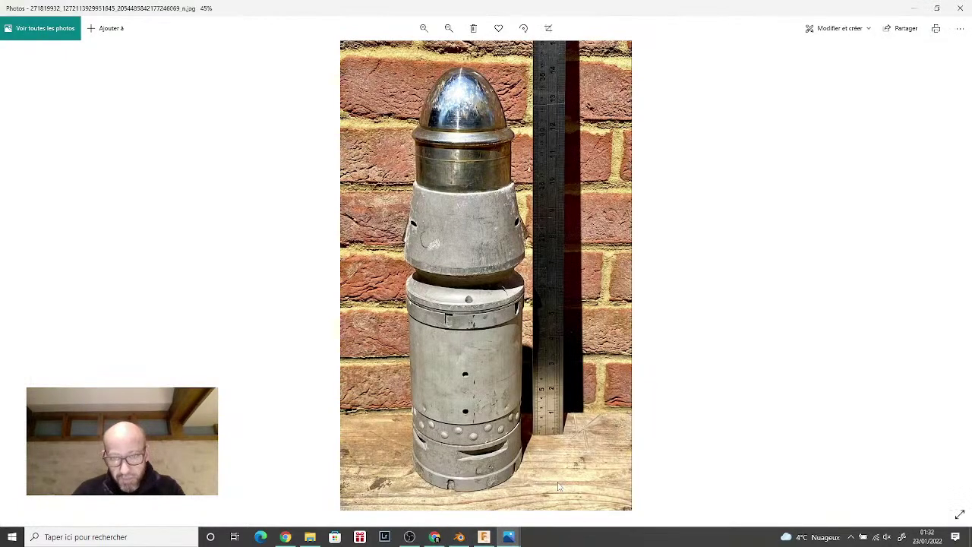
mouse_move(501, 540)
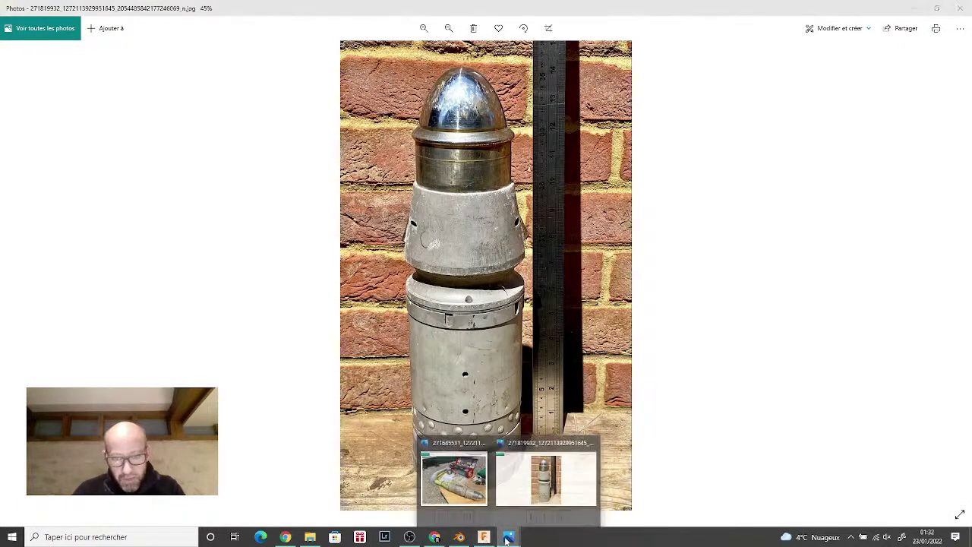
left_click(455, 475)
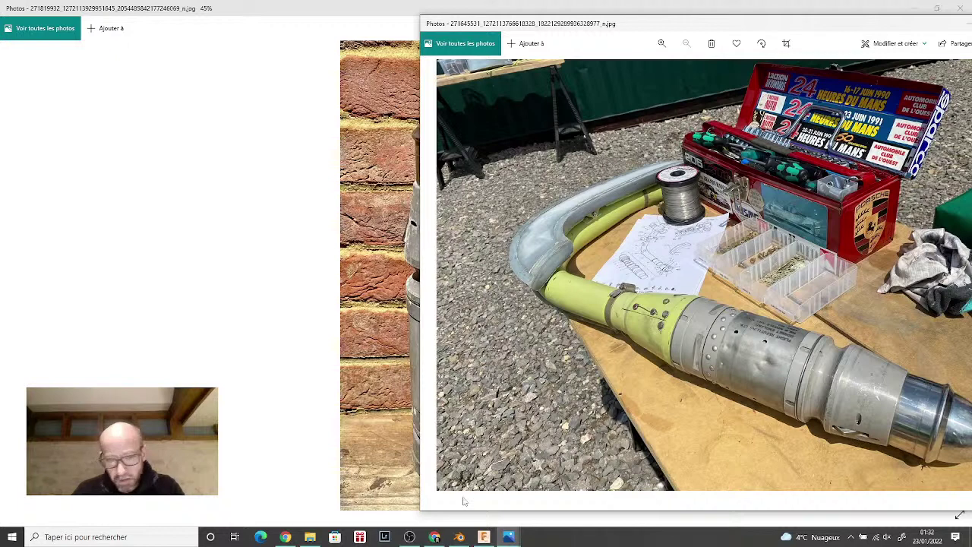
left_click(484, 536)
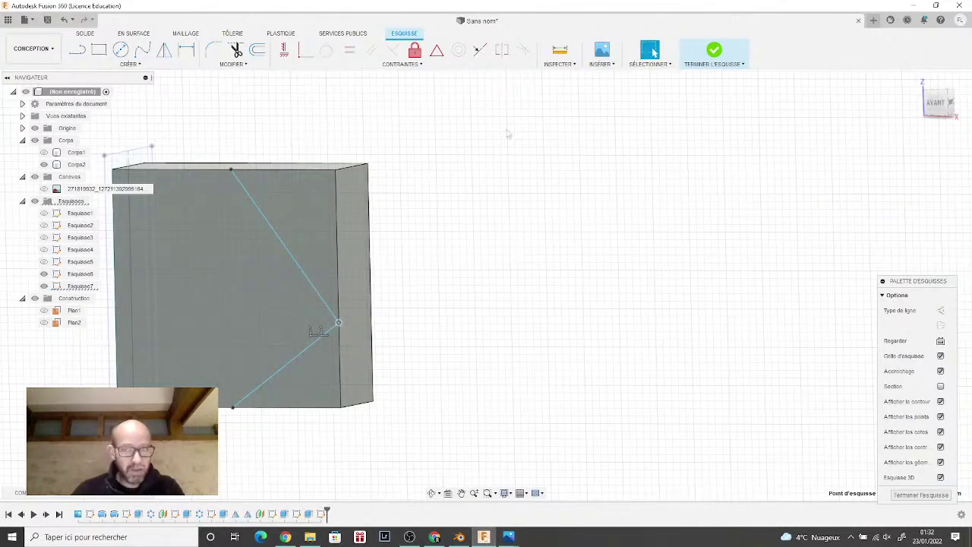
Step: Finish the sketch and extrude-cut the upper and lower outer triangles through the block's full thickness
left_click(314, 226)
left_click(714, 53)
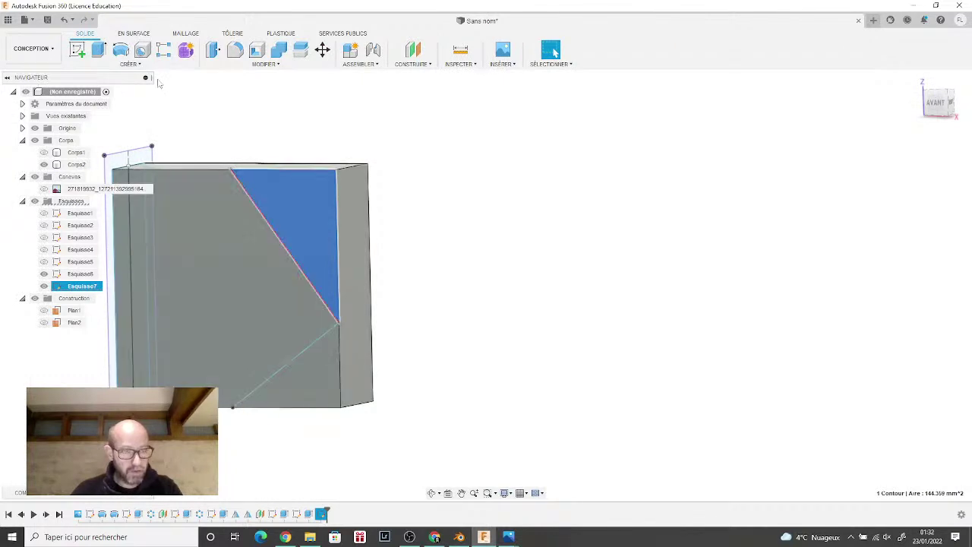
left_click(99, 49)
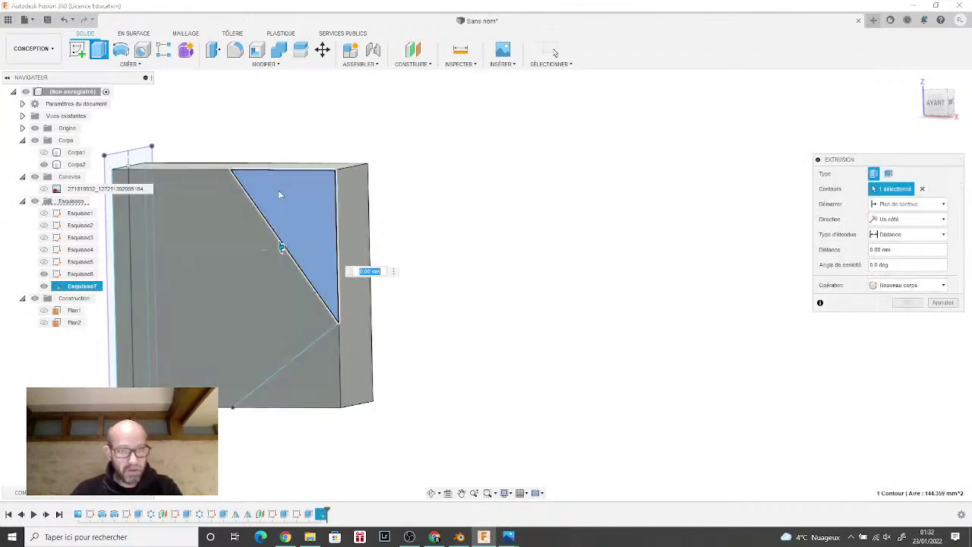
left_click(314, 363)
left_click_drag(282, 366, 466, 327)
left_click(907, 317)
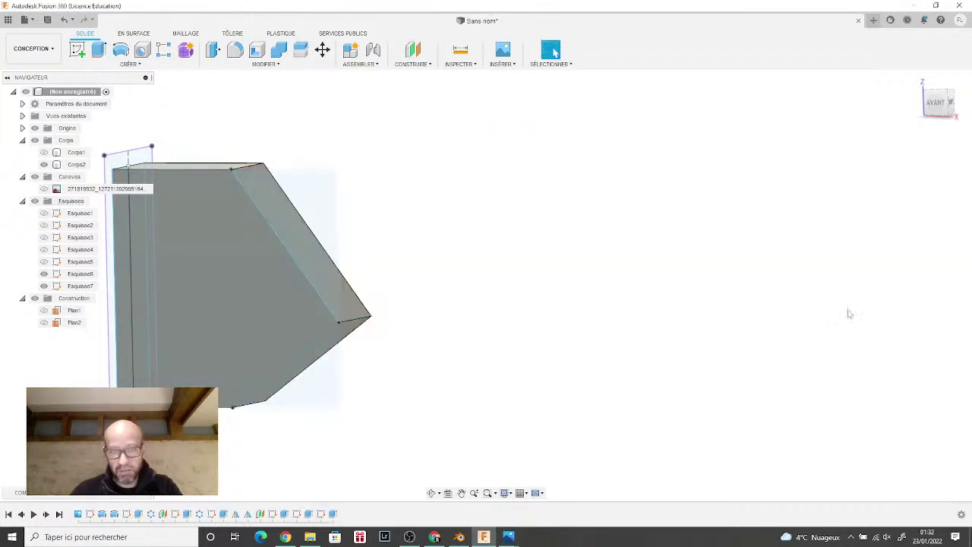
Step: Show the shell body again and view the pointed block in its pocket
left_click(76, 152)
left_click(43, 152)
middle_click_drag(228, 221, 607, 266, "shift")
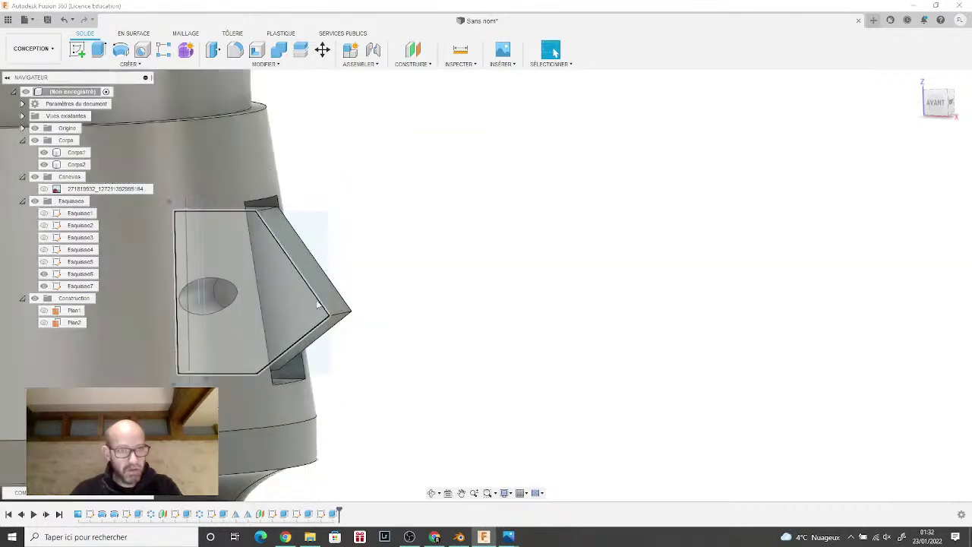
Step: Examine the pointed block's upper end and outer tip relative to its pocket from the front and at an angle
left_click(940, 101)
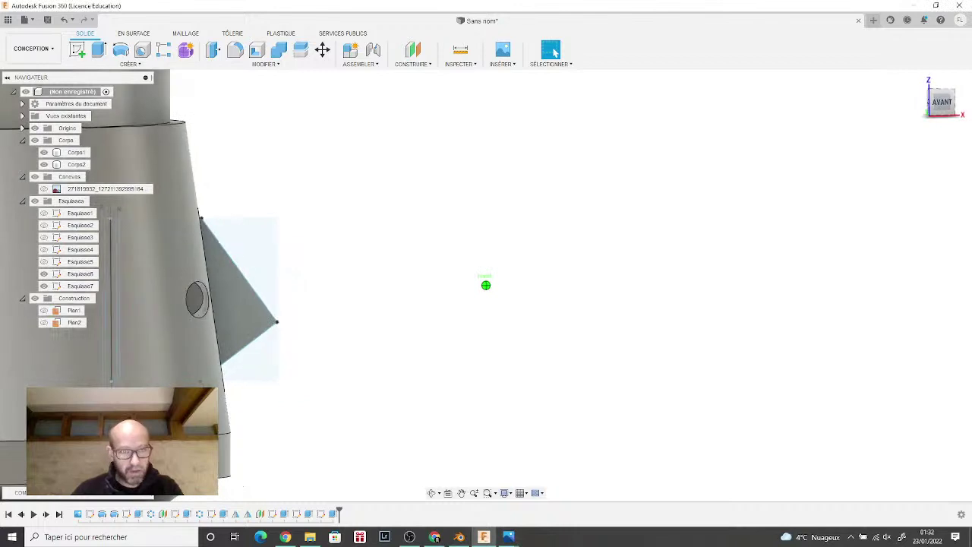
middle_click_drag(486, 285, 603, 160, "shift")
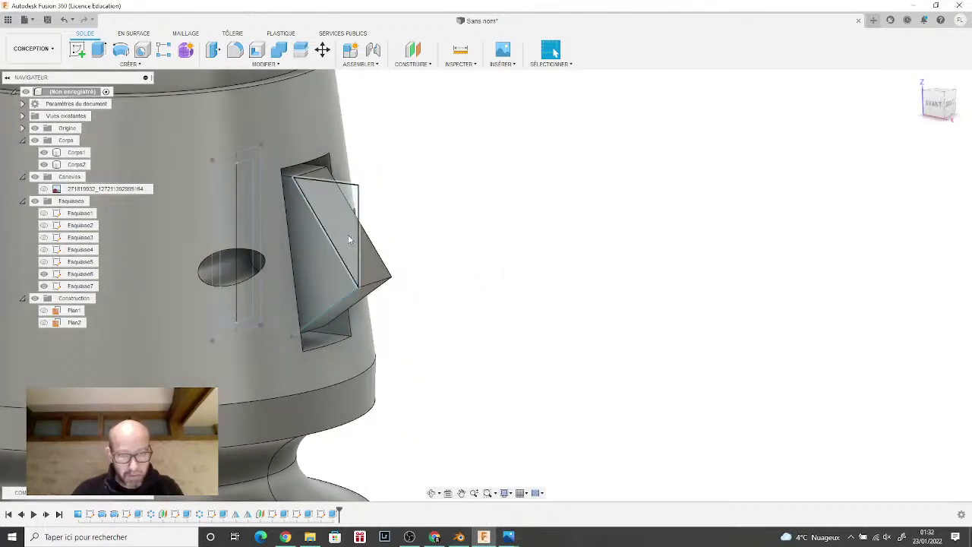
middle_click_drag(511, 263, 283, 177, "shift")
scroll(258, 194, "up", 2)
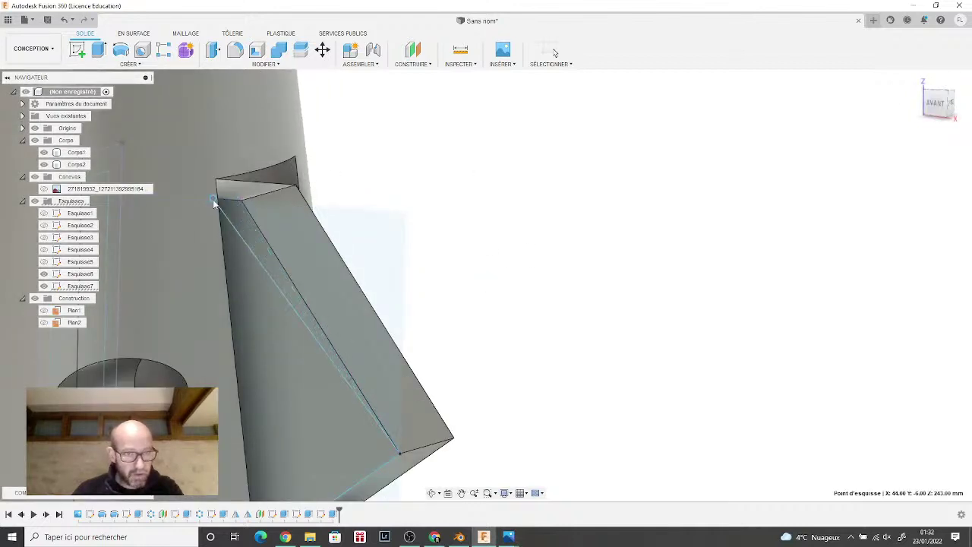
key("Escape")
scroll(228, 201, "down", 5)
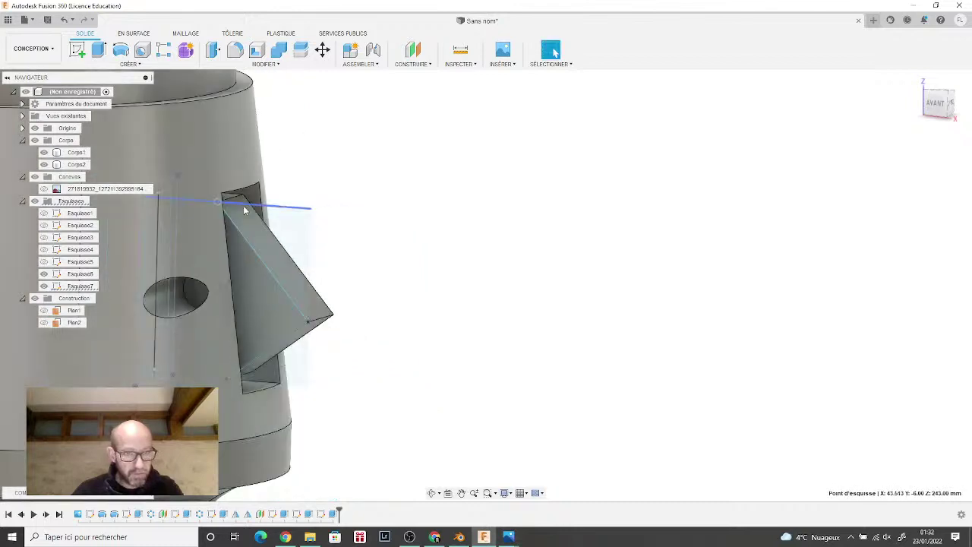
scroll(343, 287, "up", 3)
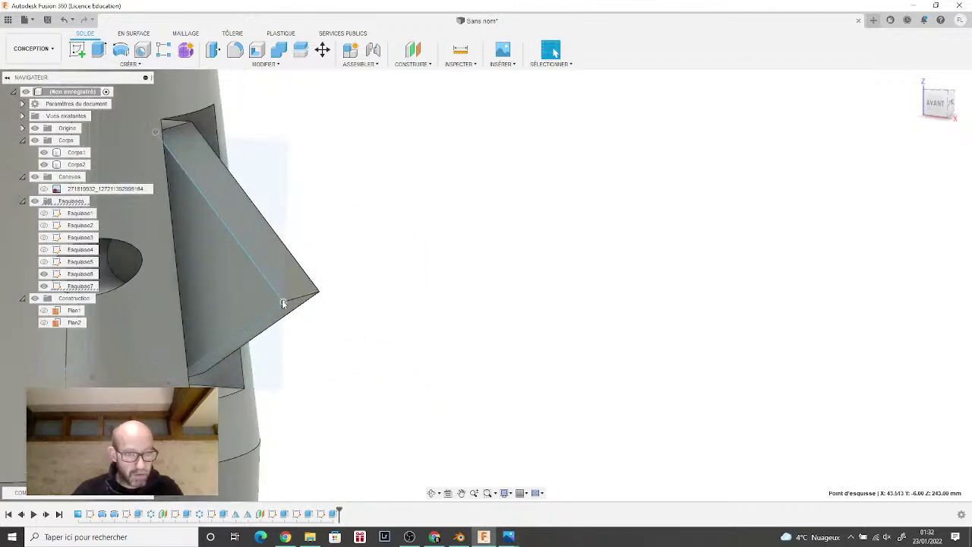
left_click(282, 310)
scroll(299, 319, "down", 2)
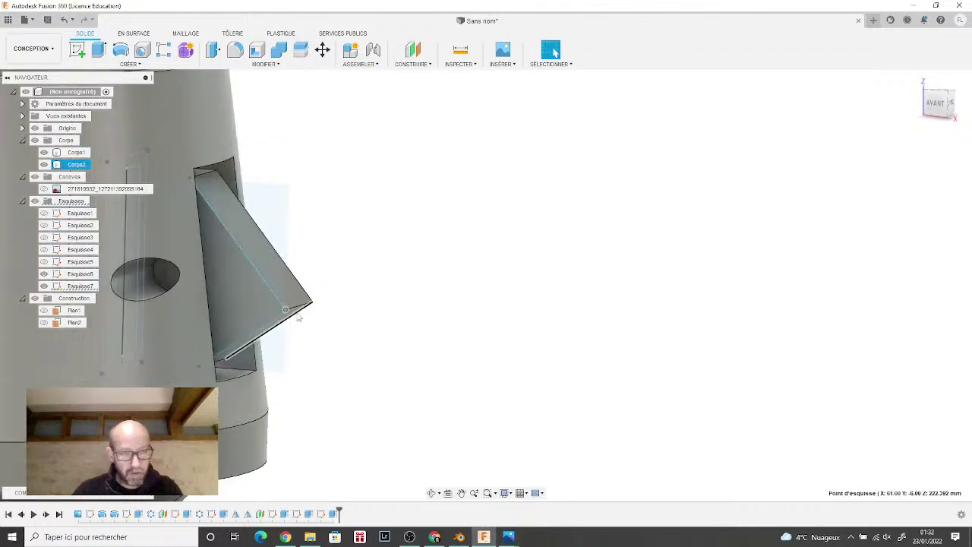
left_click(533, 240)
left_click(937, 102)
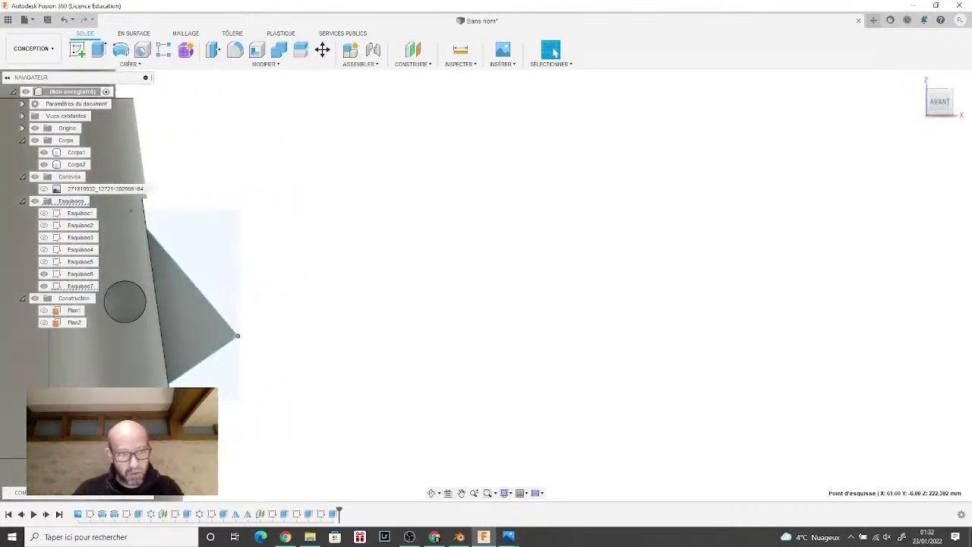
right_click(335, 514)
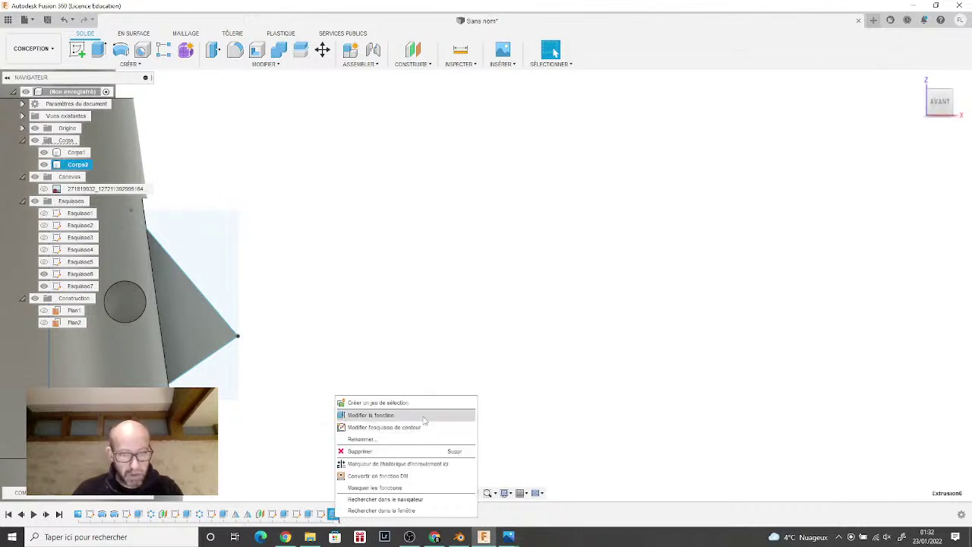
left_click(387, 413)
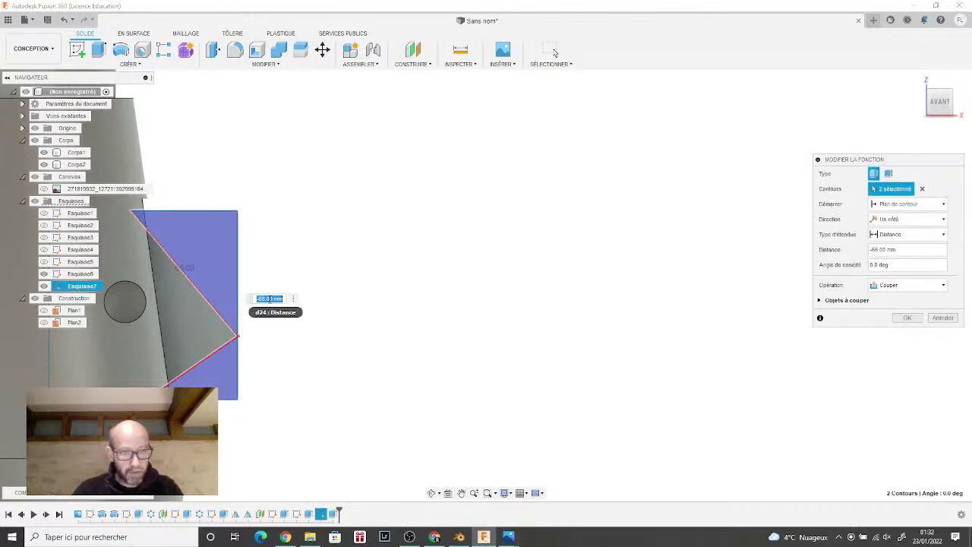
left_click_drag(938, 100, 909, 121)
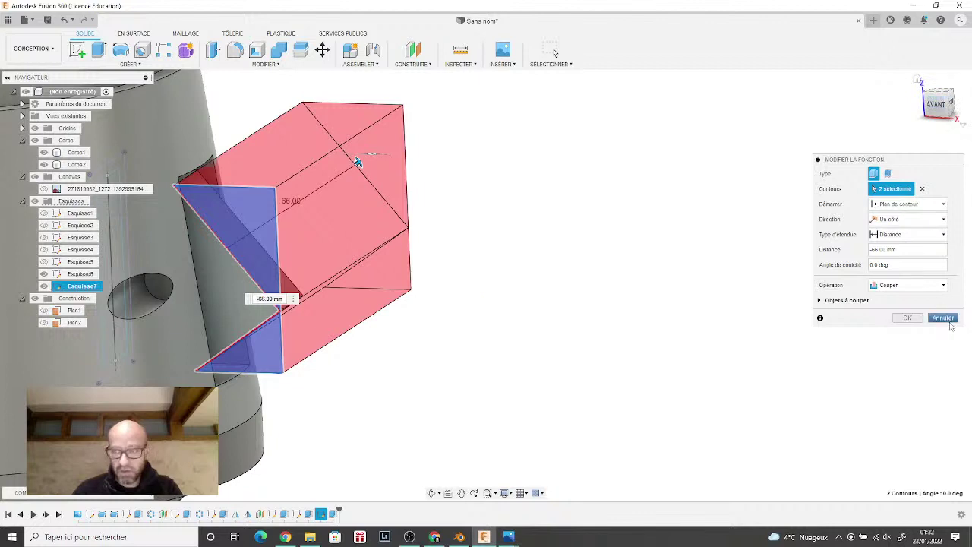
left_click(953, 319)
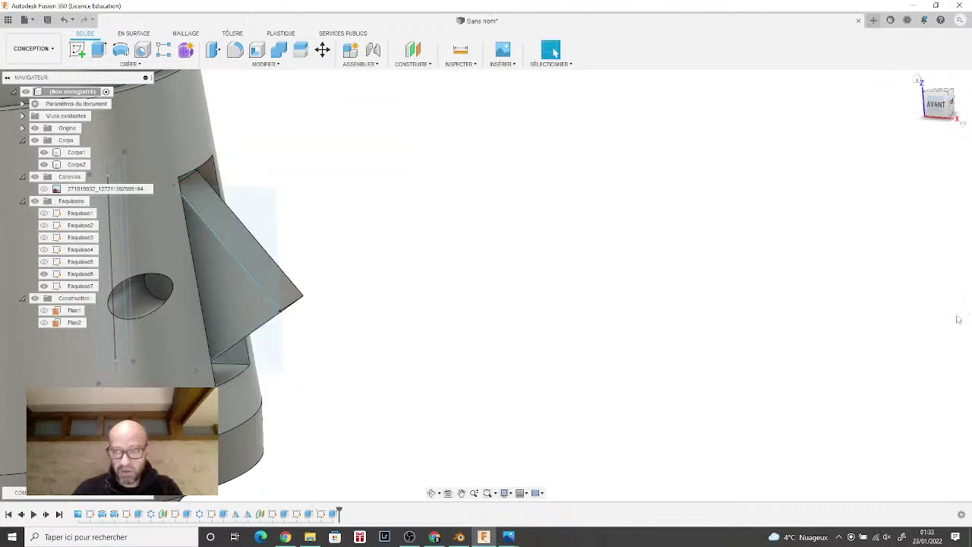
Step: Edit the extrusion that forms the block and set its distance to 30 mm
right_click(313, 514)
left_click(383, 411)
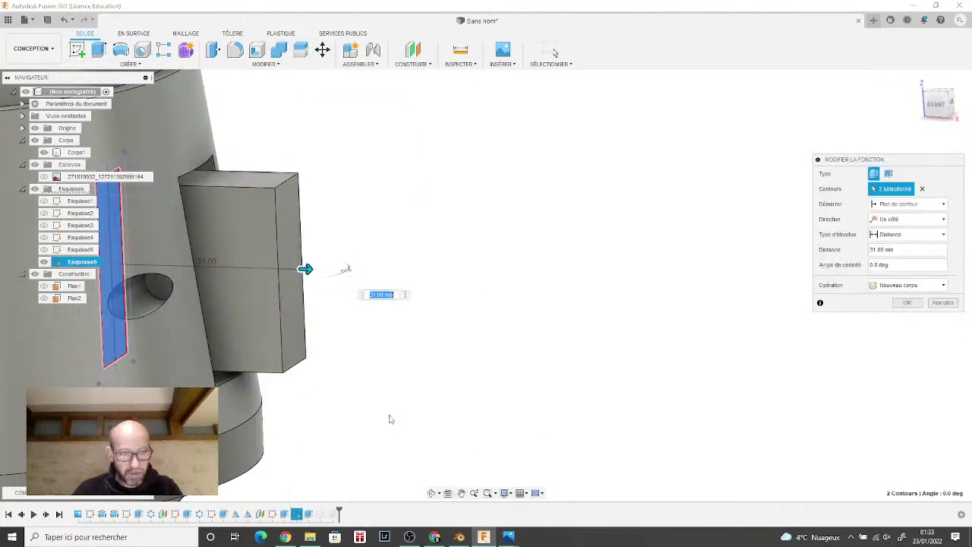
left_click_drag(307, 269, 299, 269)
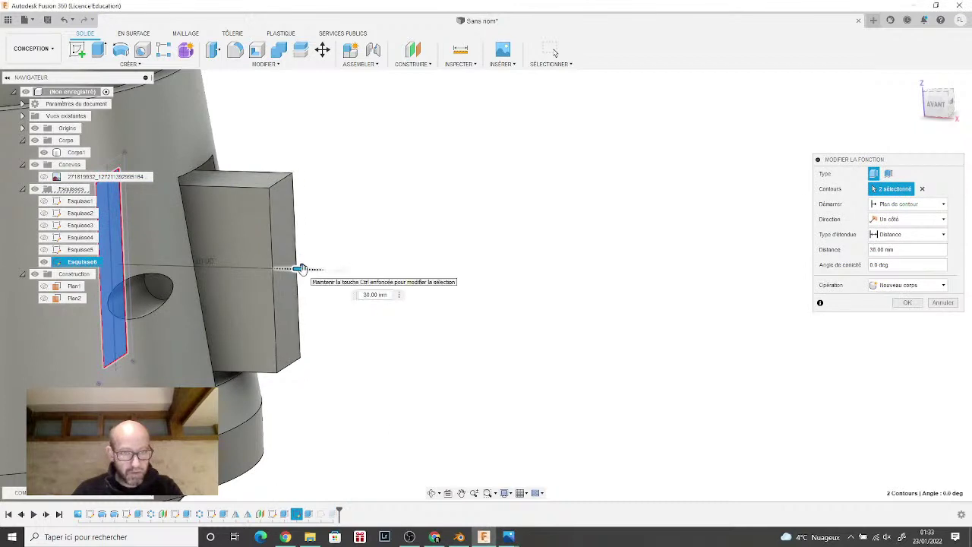
left_click(905, 302)
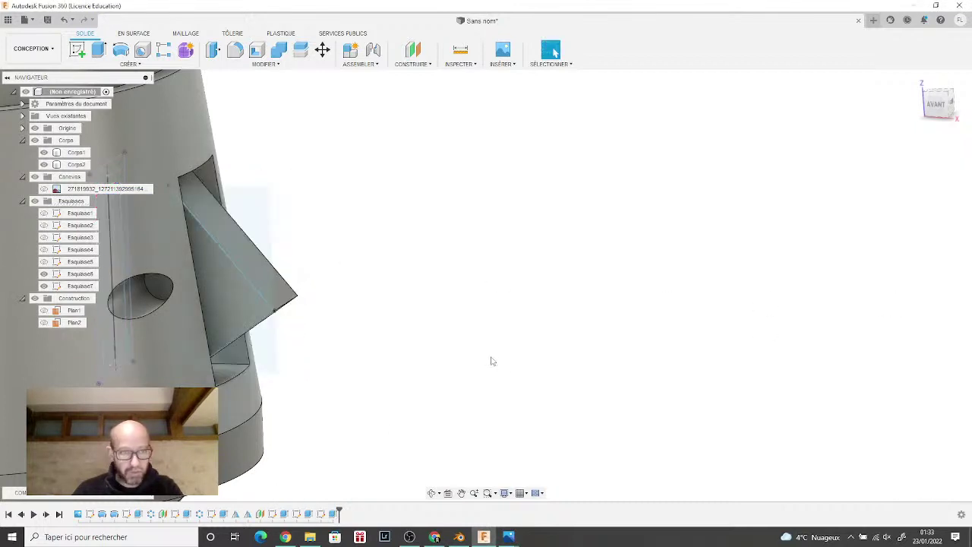
Step: Inspect the shortened fin in its pocket and check the other sides of the tapered section
middle_click_drag(389, 364, 455, 339)
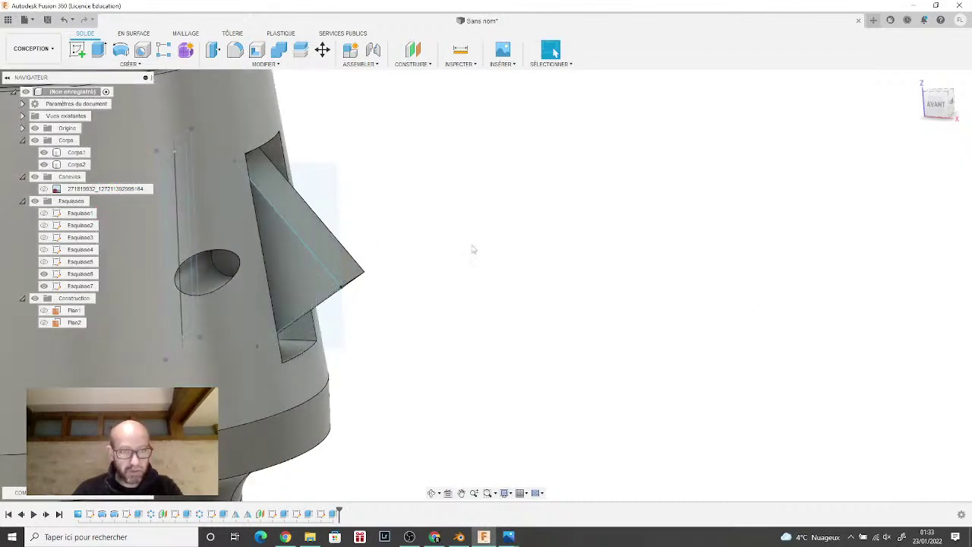
scroll(472, 249, "down", 2)
middle_click_drag(486, 282, 587, 334, "shift")
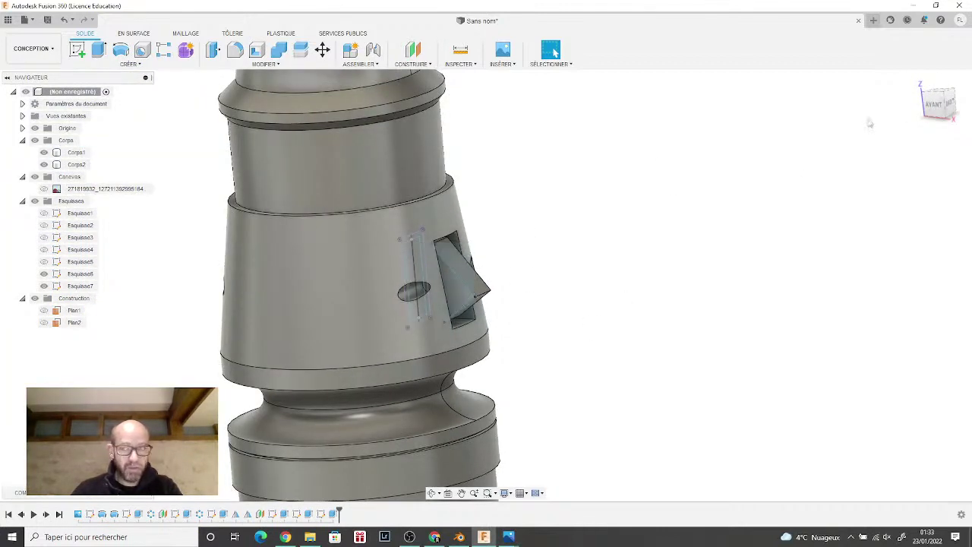
middle_click_drag(869, 124, 592, 152, "shift")
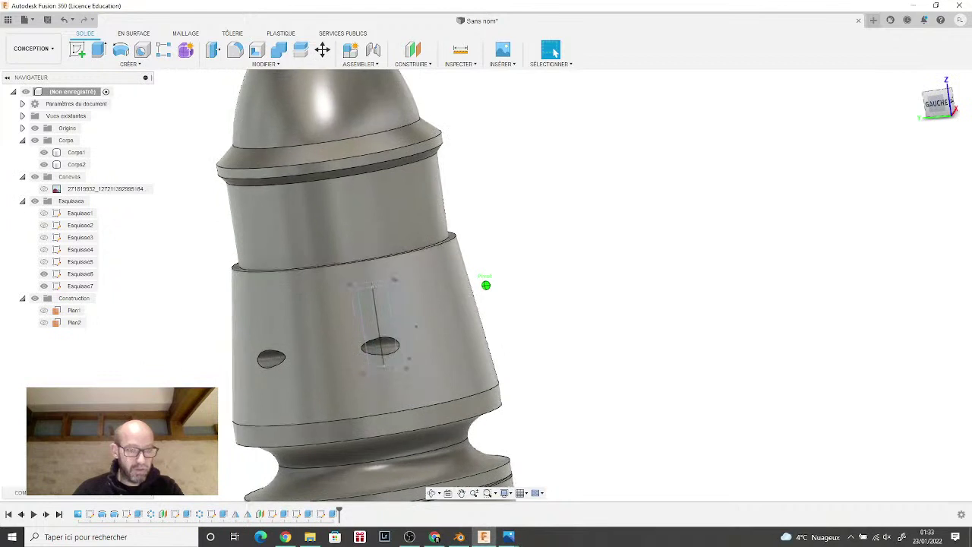
left_click(322, 403)
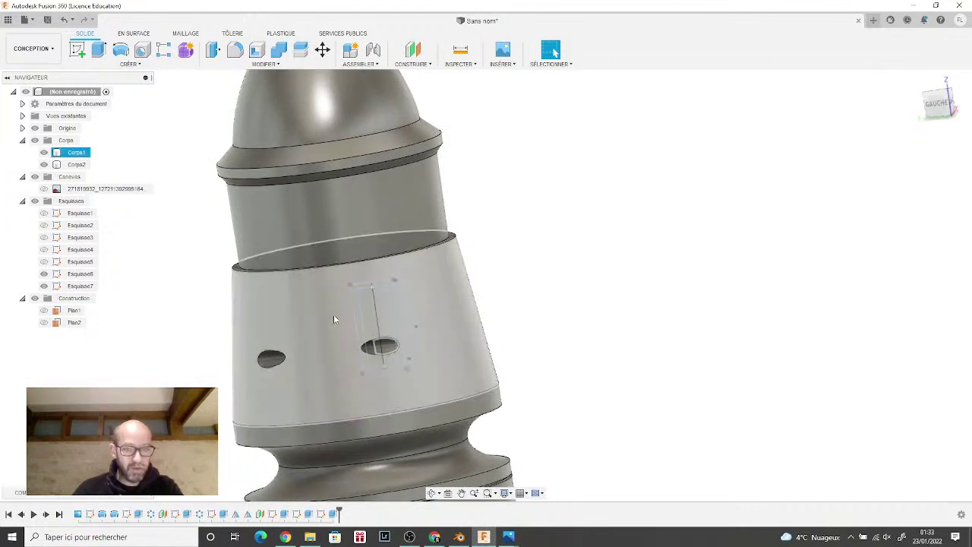
key("Escape")
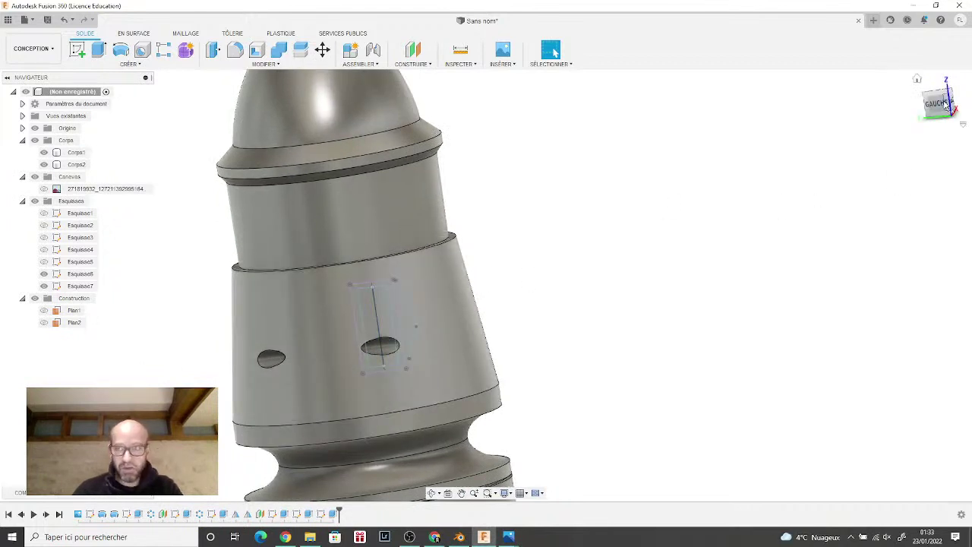
middle_click_drag(947, 107, 658, 265, "shift")
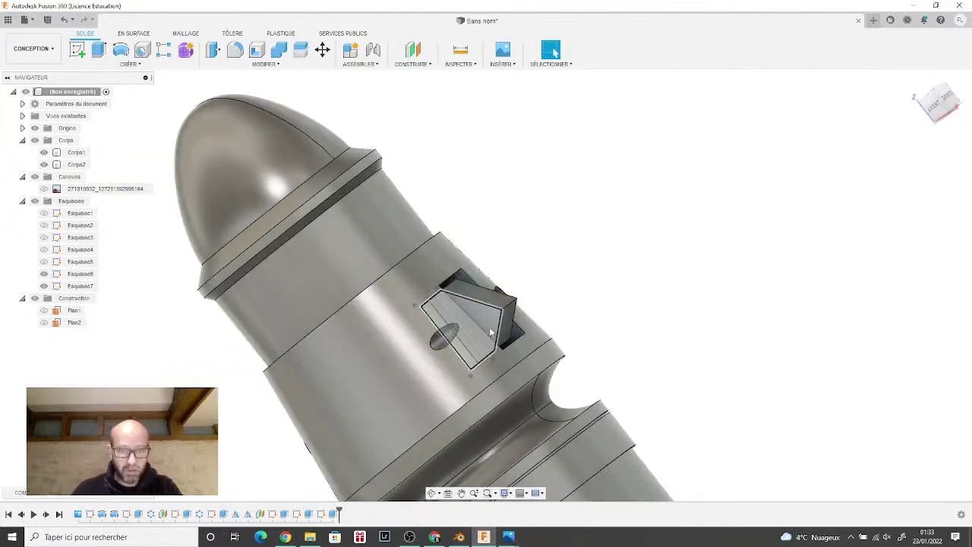
Step: Create a circular pattern of the pocket cut around the vertical Z axis with full angular spacing and a quantity of 2
middle_click_drag(490, 332, 492, 219)
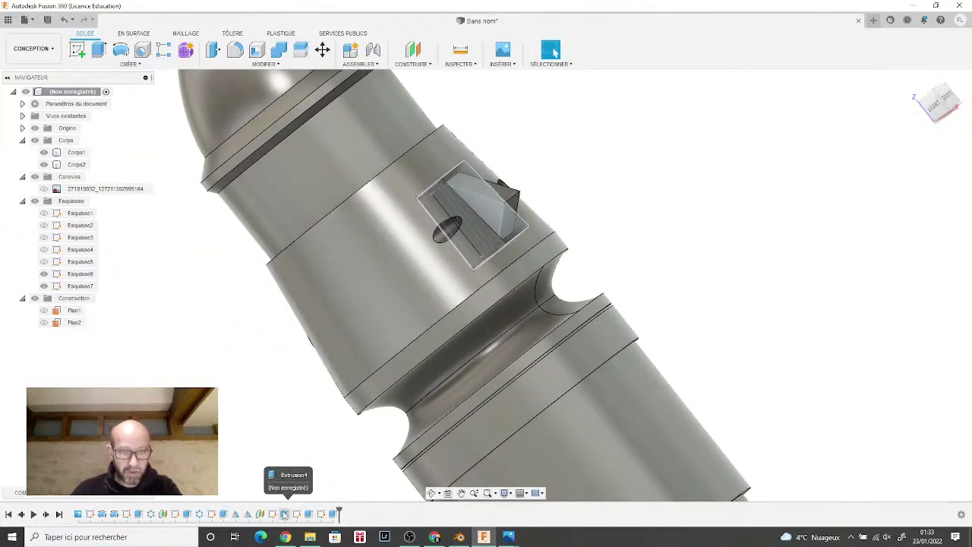
left_click(129, 64)
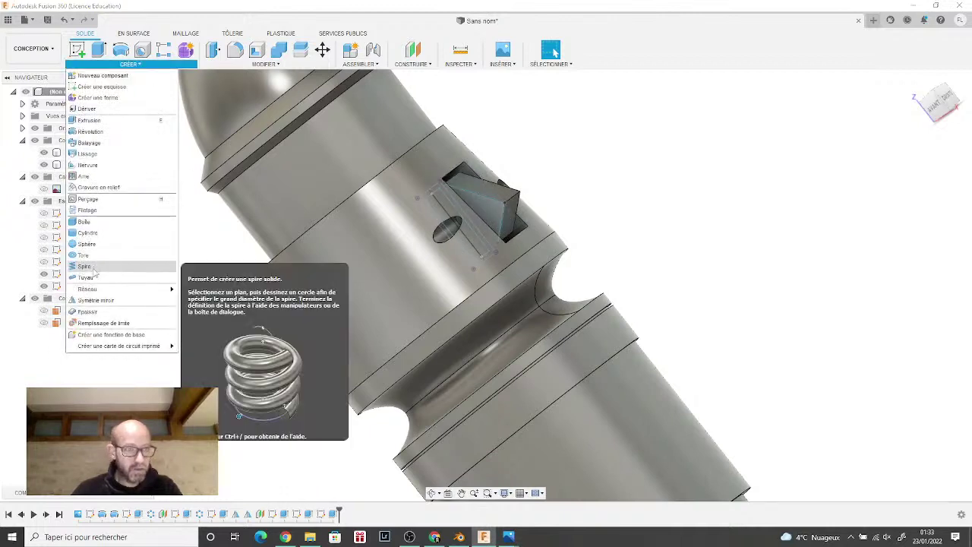
mouse_move(137, 289)
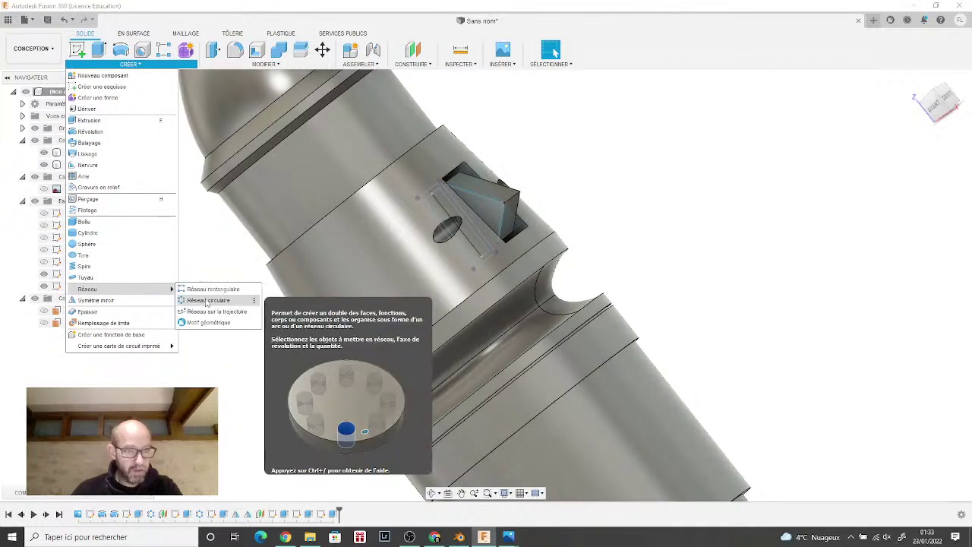
left_click(217, 300)
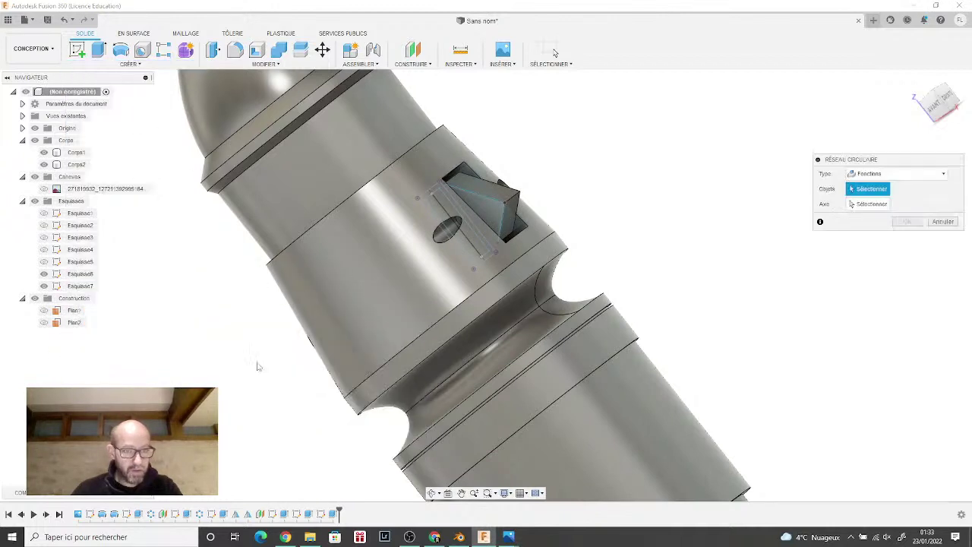
left_click(284, 514)
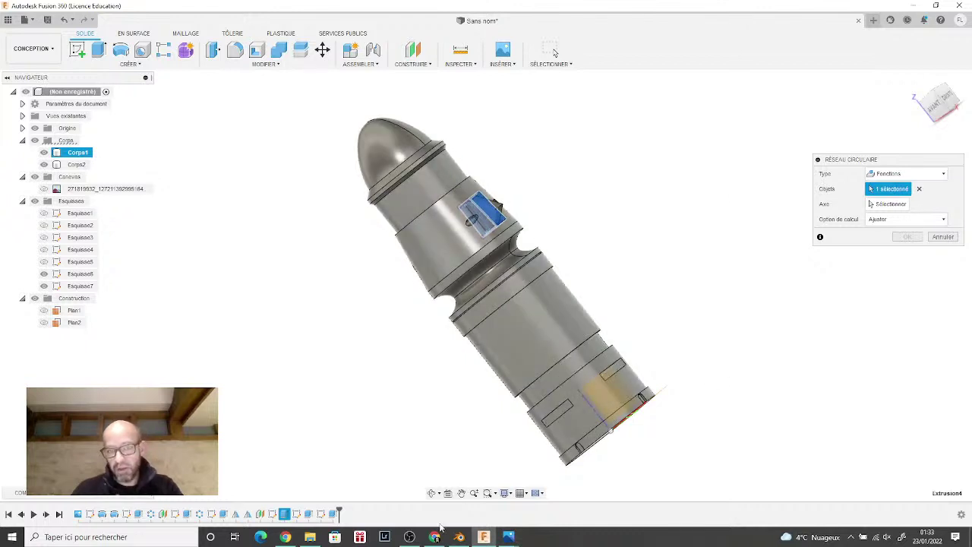
left_click(888, 203)
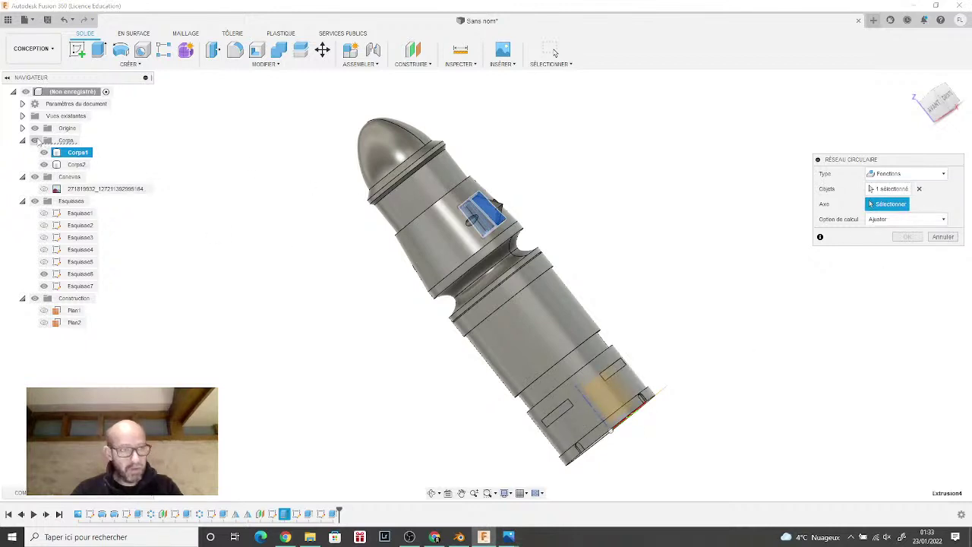
left_click(35, 140)
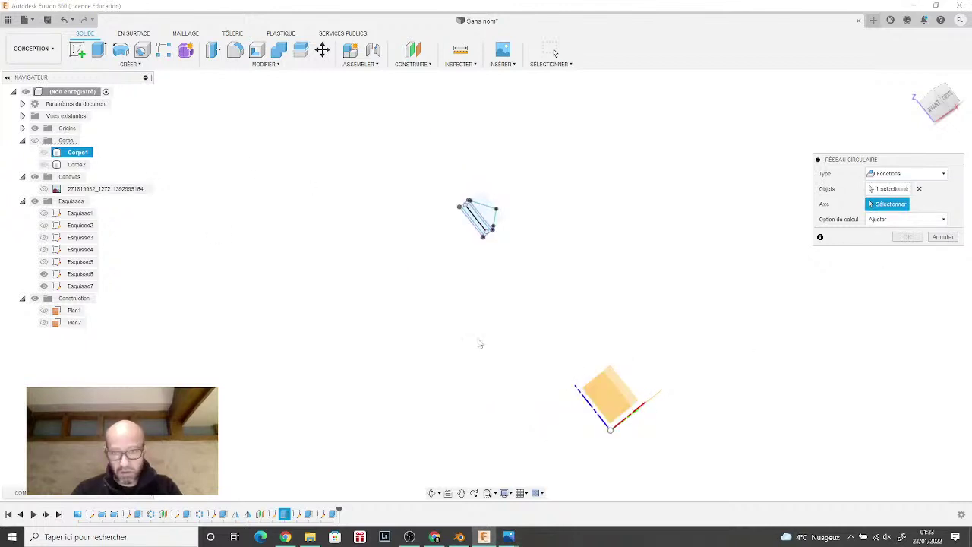
left_click(585, 402)
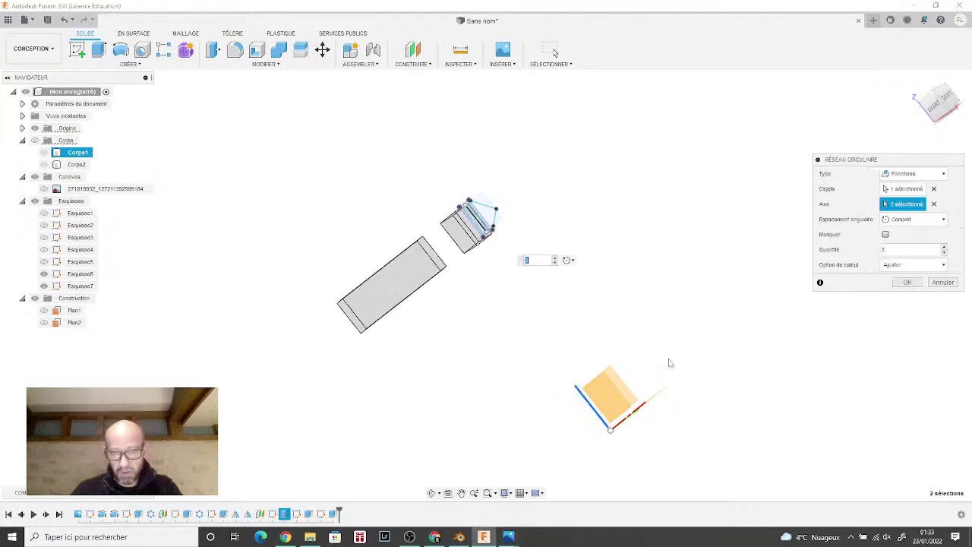
left_click(944, 253)
middle_click_drag(486, 285, 731, 308, "shift")
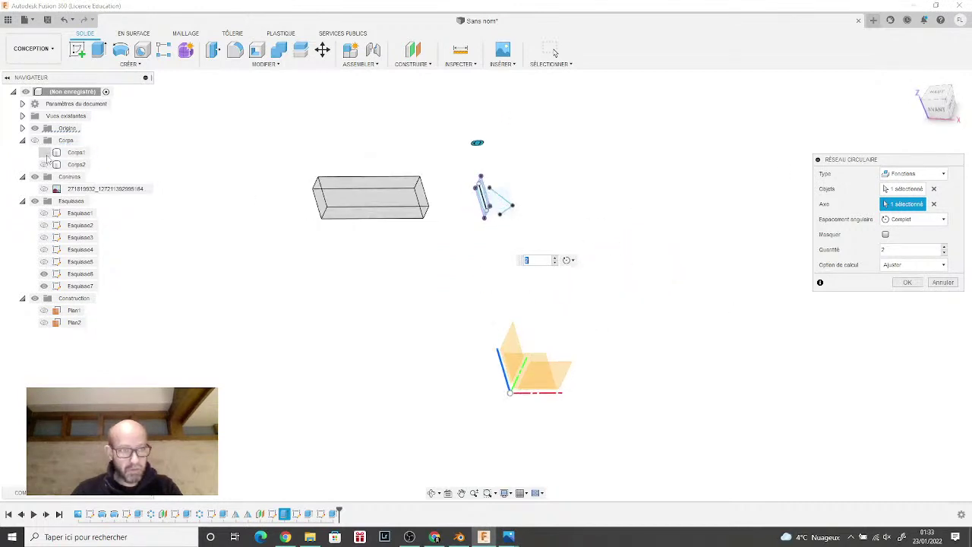
left_click(909, 282)
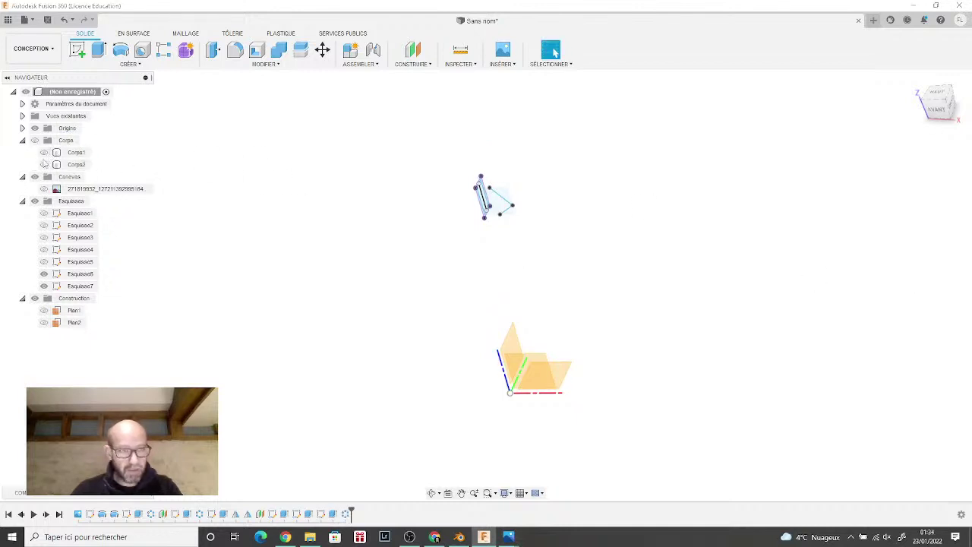
Step: Show both bodies again and view the patterned pocket on the opposite side of the tapered section
left_click(35, 141)
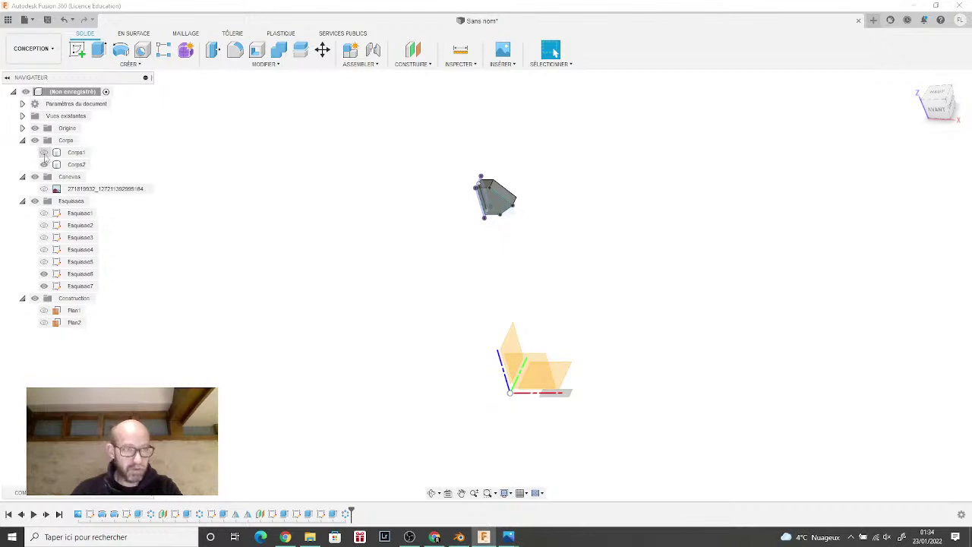
left_click(44, 153)
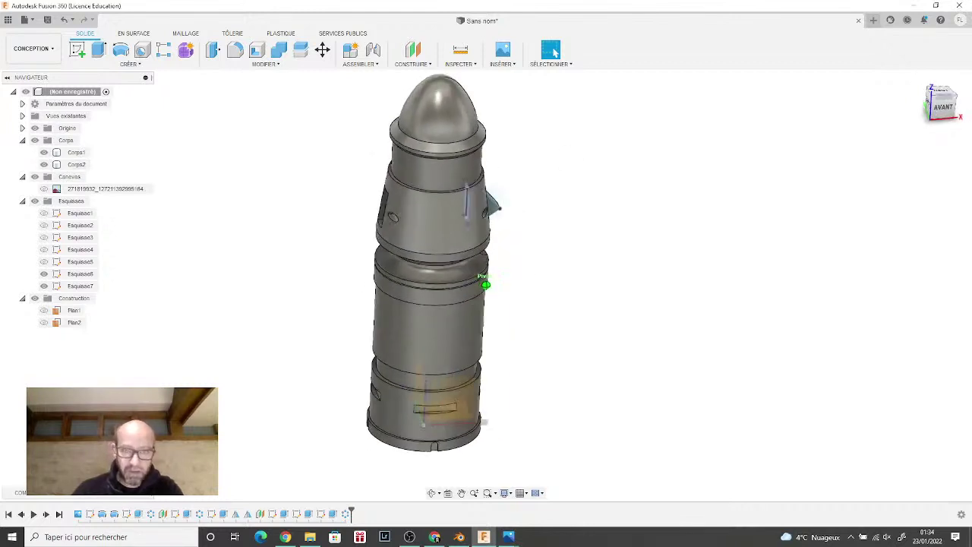
left_click_drag(938, 102, 922, 107)
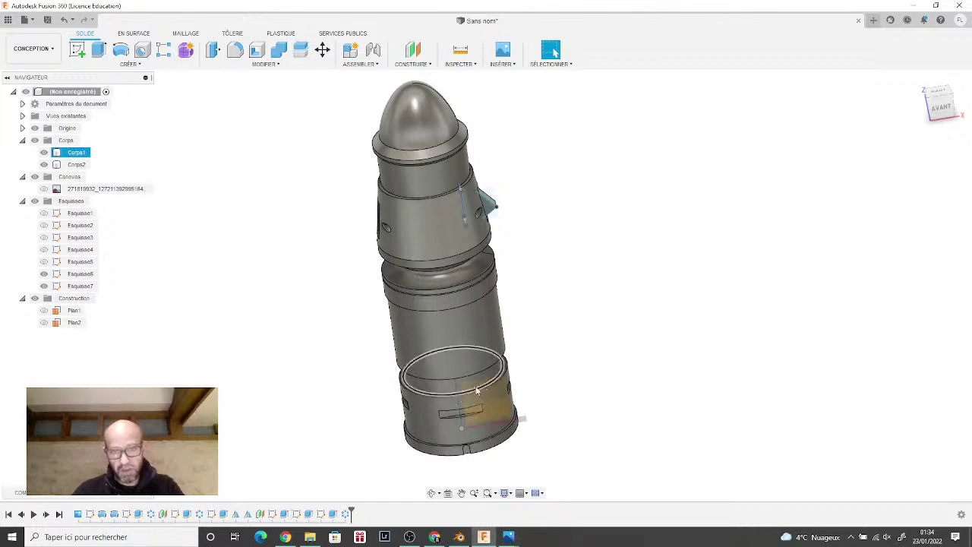
left_click(941, 97)
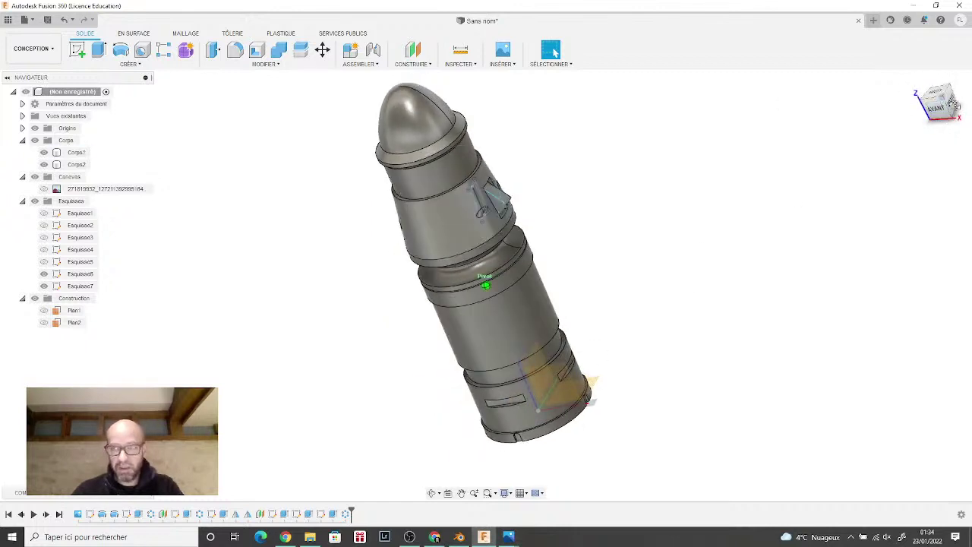
left_click_drag(949, 103, 568, 192)
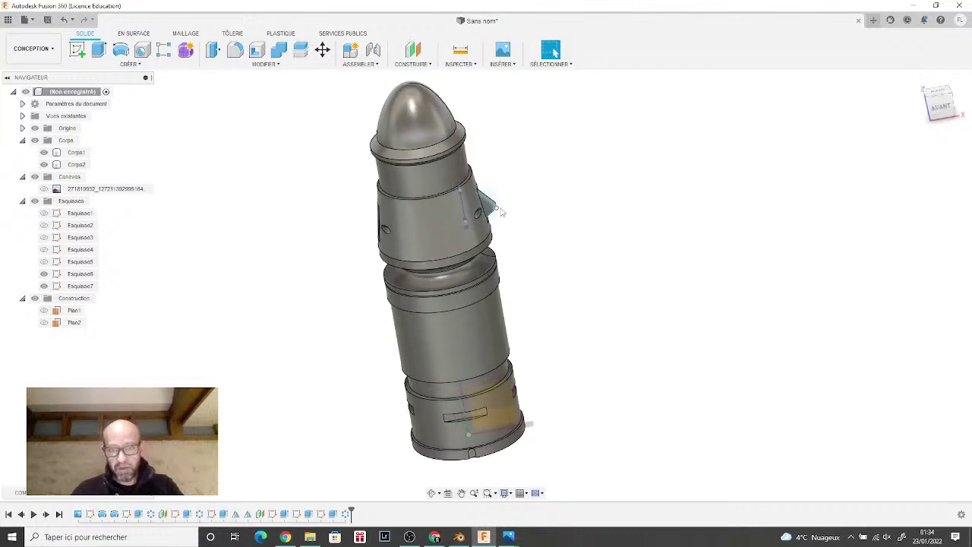
Step: Mirror the fin body across the vertical origin plane to the opposite side of the tapered section, as a new body
mouse_move(934, 105)
left_mouse_down()
mouse_move(917, 114)
mouse_move(791, 111)
left_mouse_up()
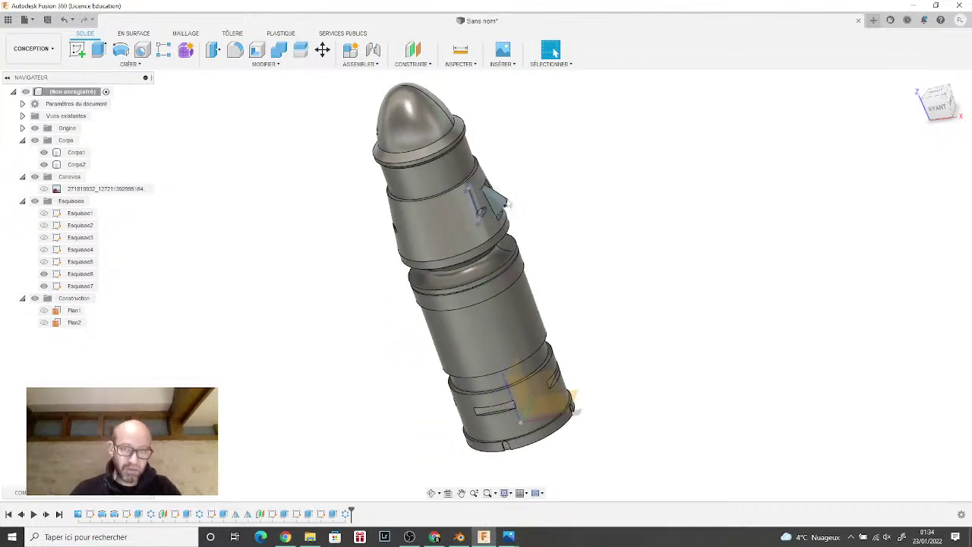
left_click(174, 70)
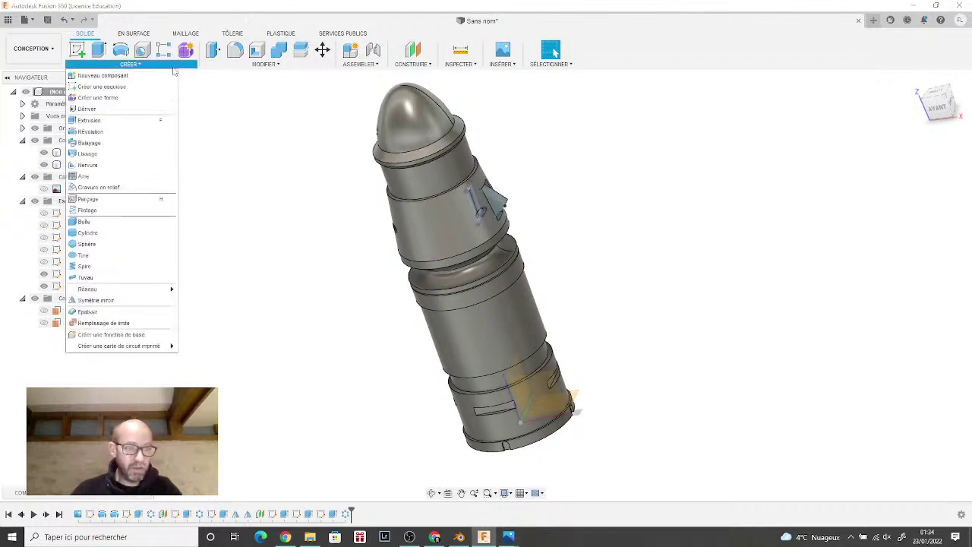
left_click(105, 302)
left_click(915, 176)
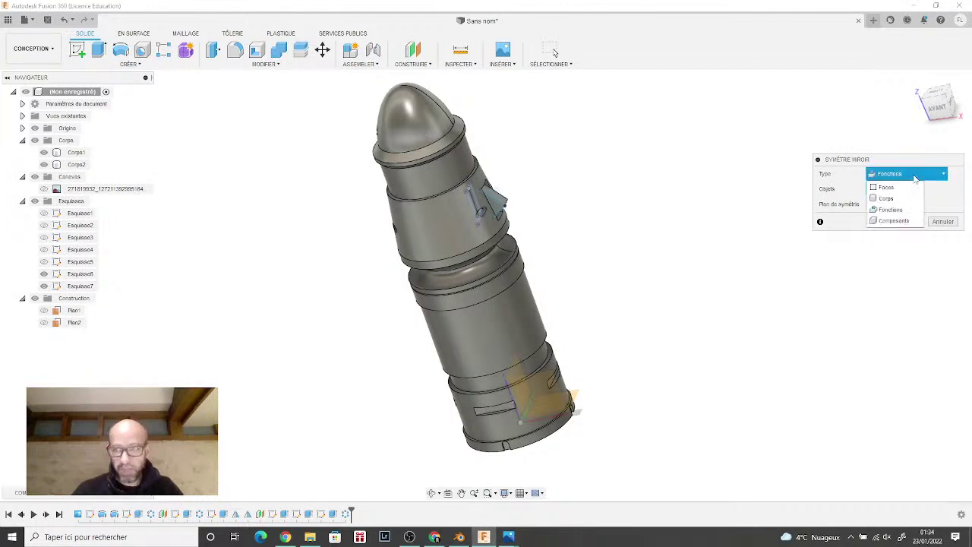
left_click(887, 198)
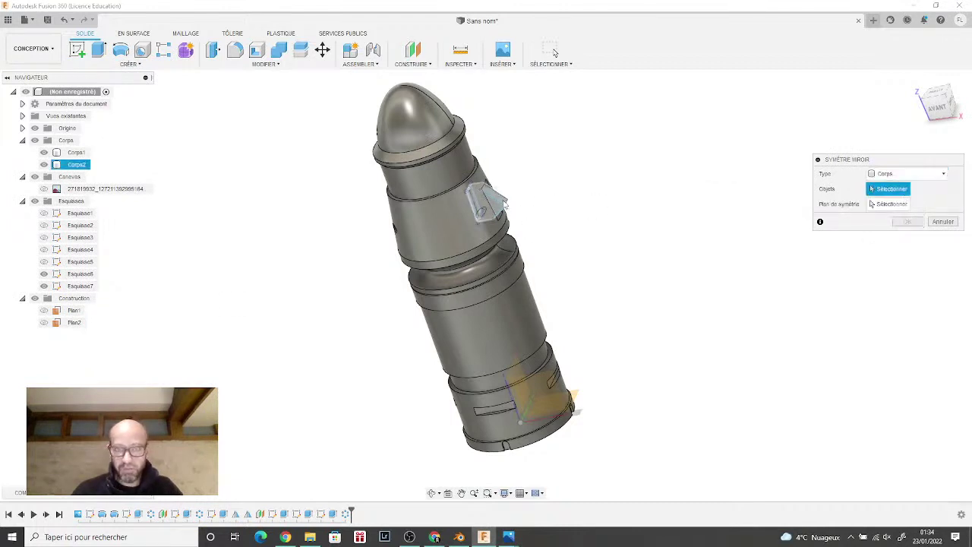
left_click(490, 202)
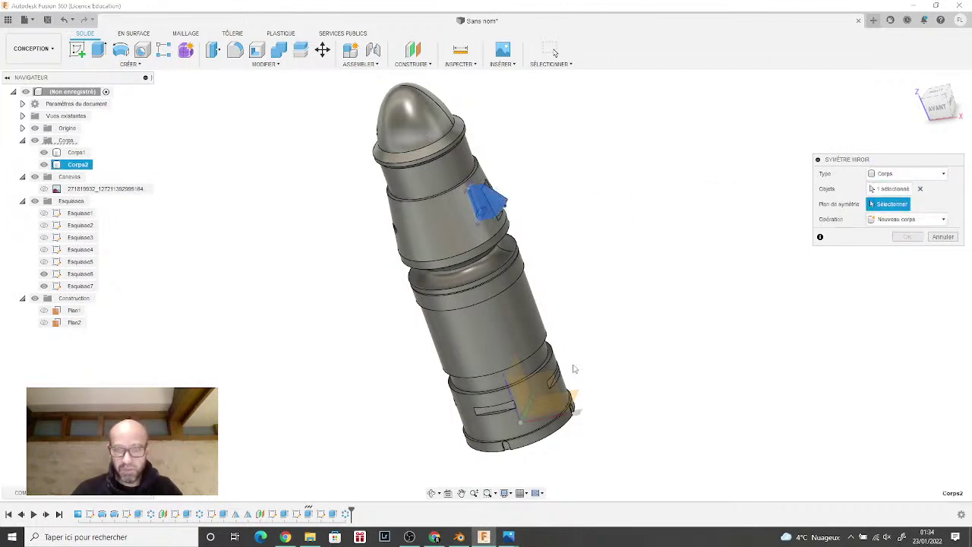
left_click(520, 375)
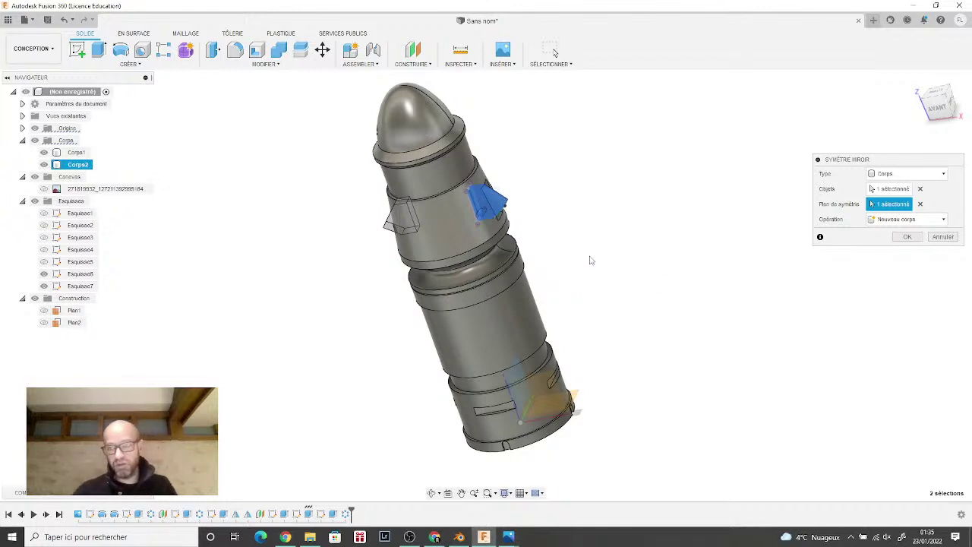
left_click(909, 236)
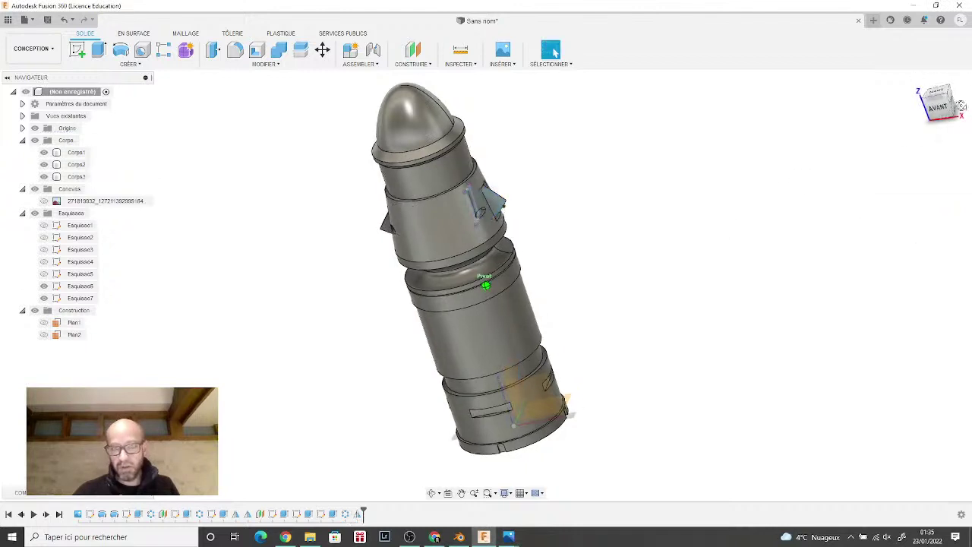
Step: Combine both fin bodies with the main shell body using the Join operation
left_click(960, 105)
left_click(279, 50)
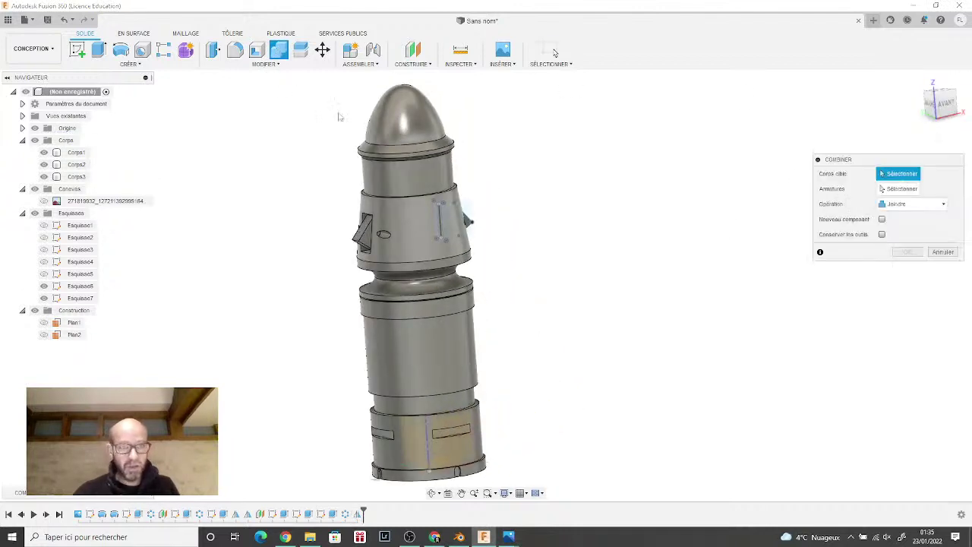
left_click(410, 129)
left_click(365, 232)
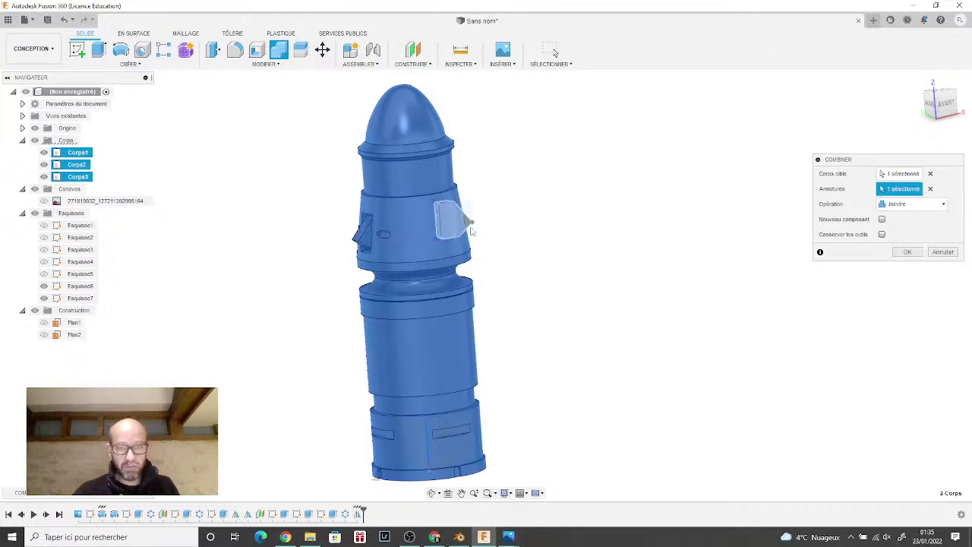
left_click(469, 228)
left_click(917, 253)
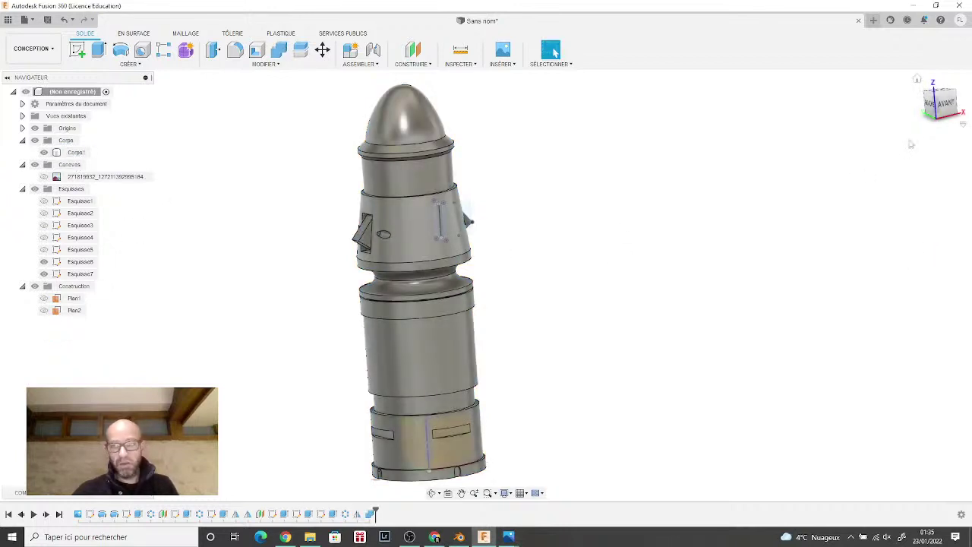
middle_click_drag(486, 285, 623, 313, "shift")
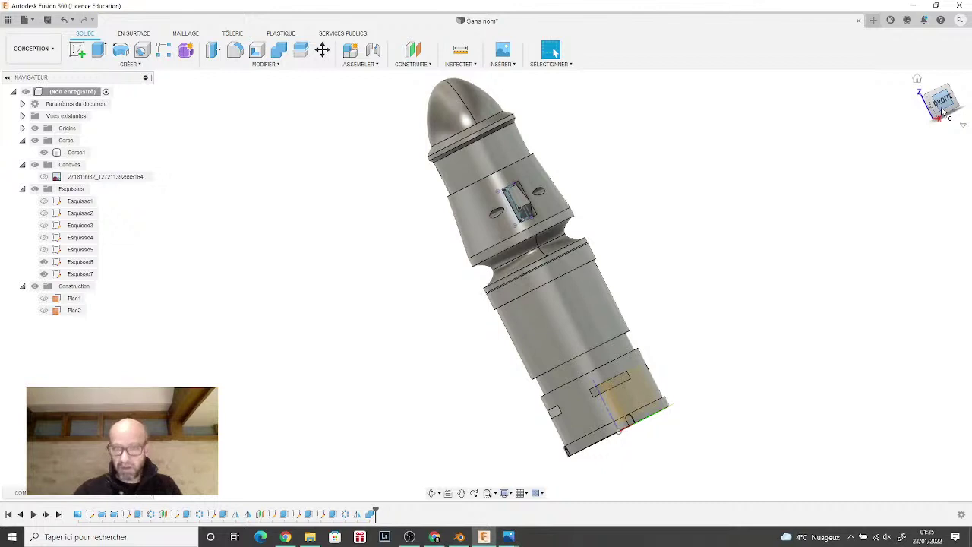
middle_click_drag(486, 285, 422, 317, "shift")
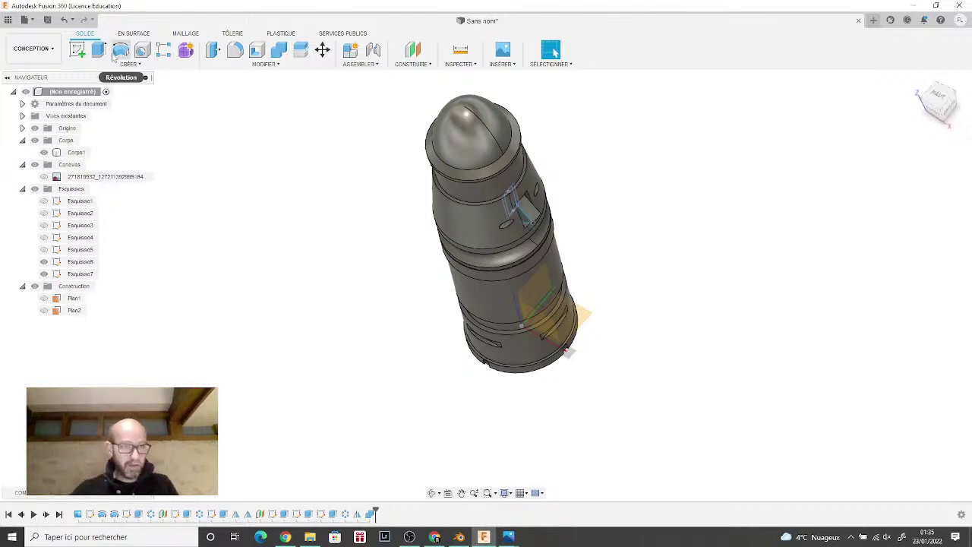
left_click(99, 50)
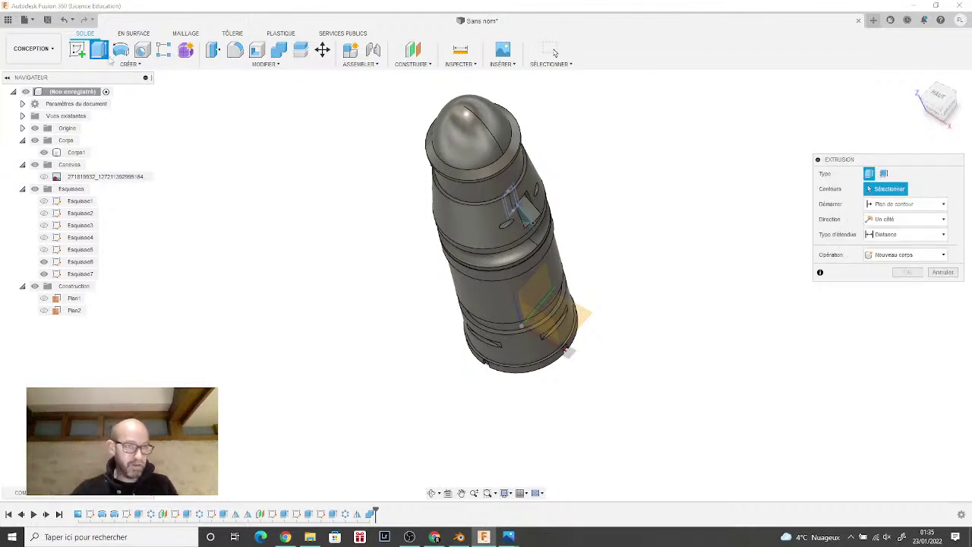
left_click(909, 255)
left_click(961, 277)
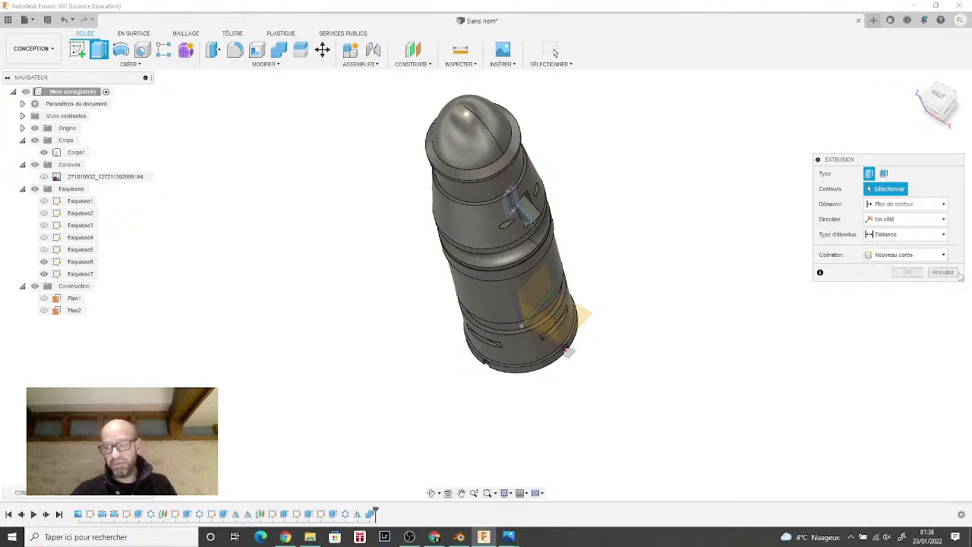
left_click(951, 274)
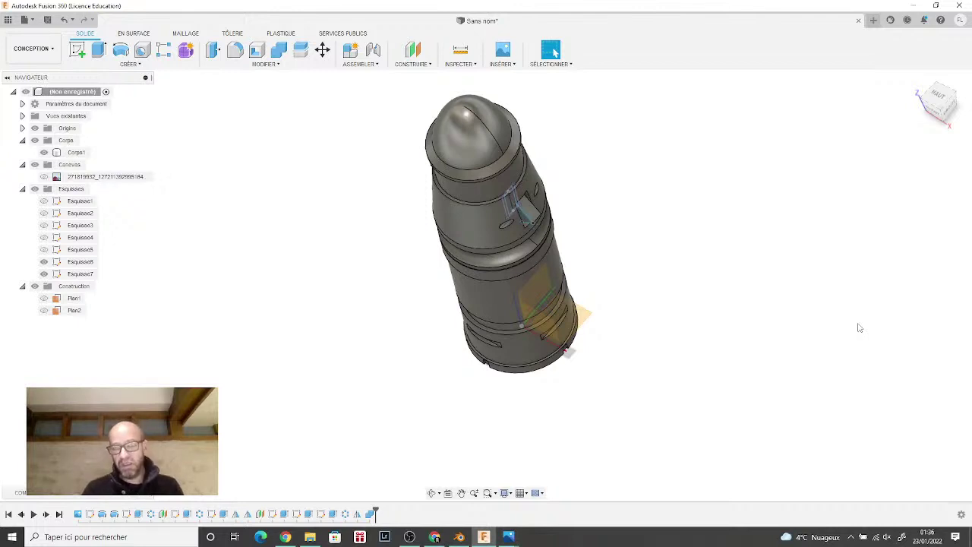
Step: Examine the joined fins from the front and at an angle, and compare the model with the upright reference photo in Photos
left_click(932, 111)
scroll(822, 182, "up", 1)
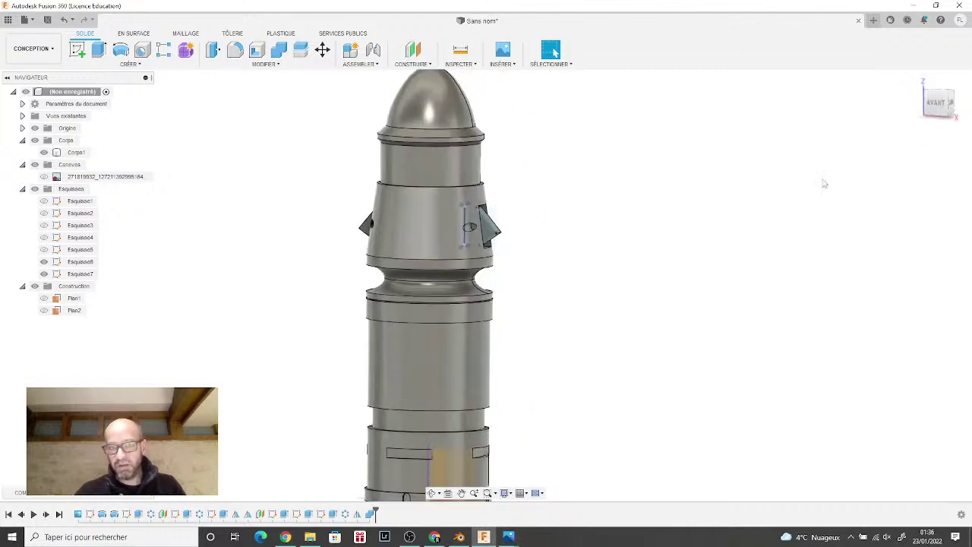
scroll(808, 186, "down", 3)
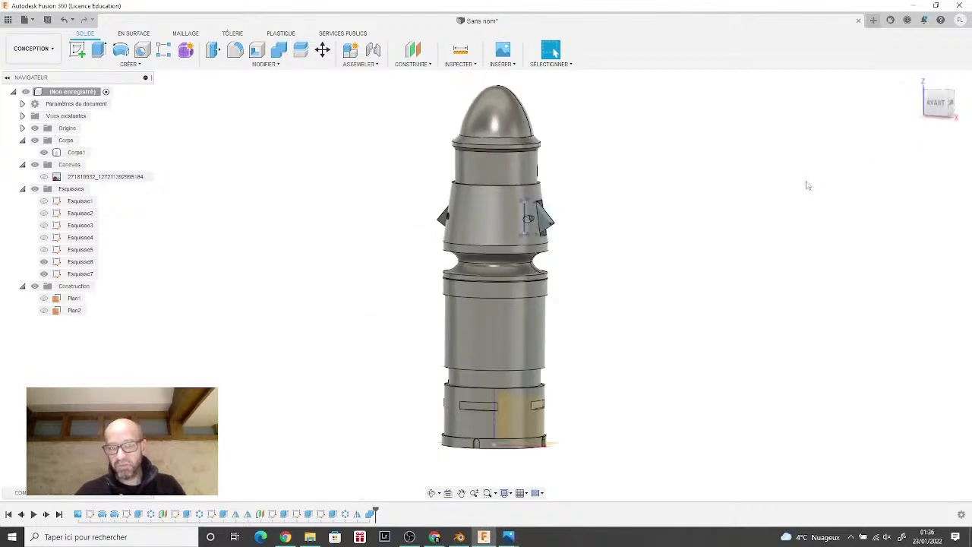
left_click(941, 111)
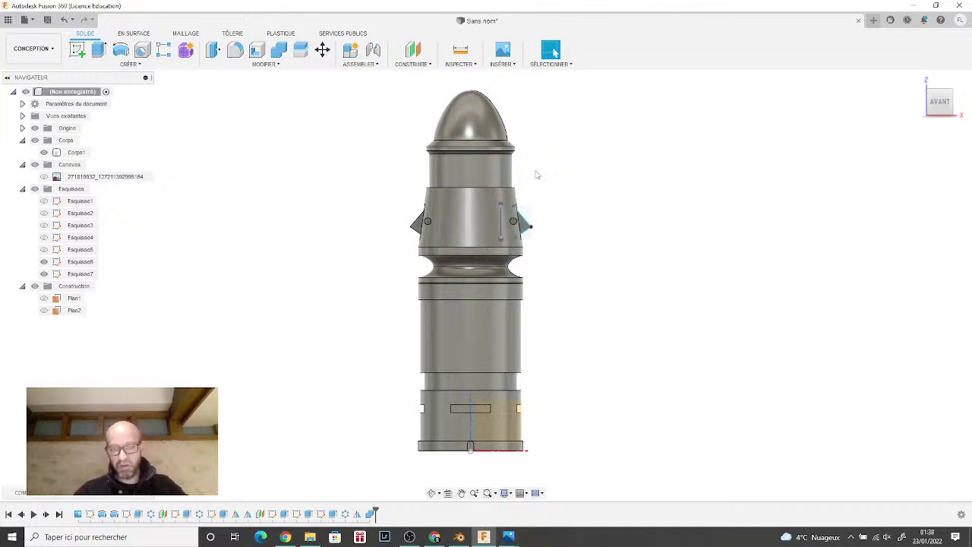
left_click(930, 110)
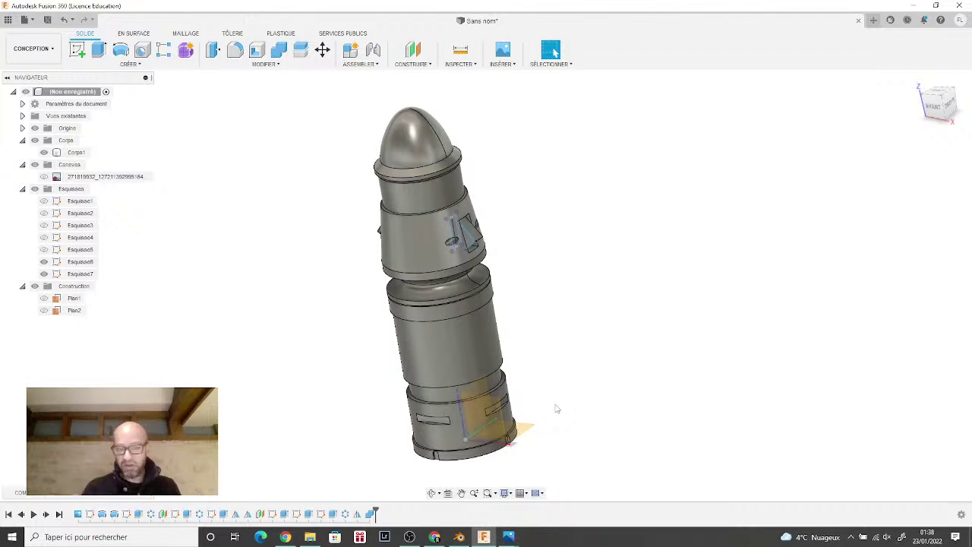
left_click(934, 105)
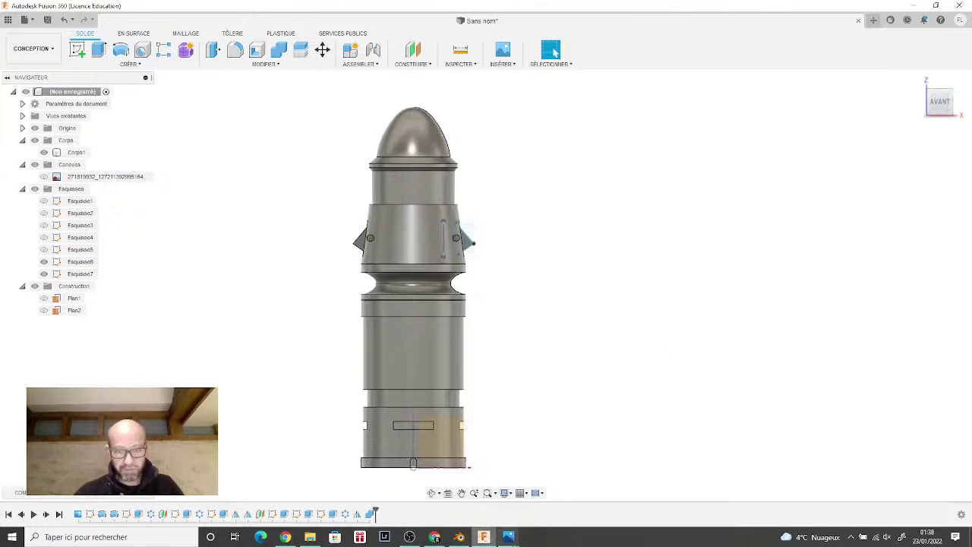
mouse_move(513, 534)
left_click(547, 486)
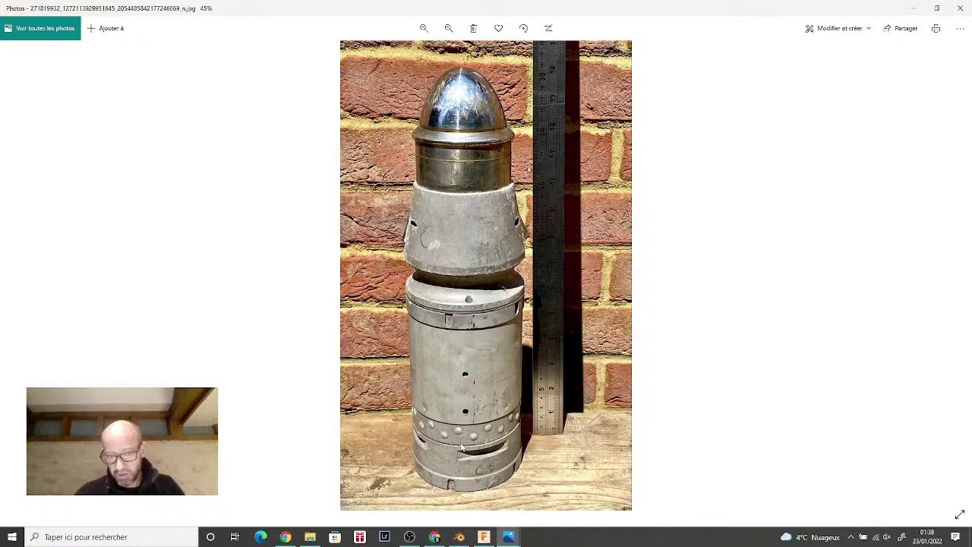
mouse_move(509, 540)
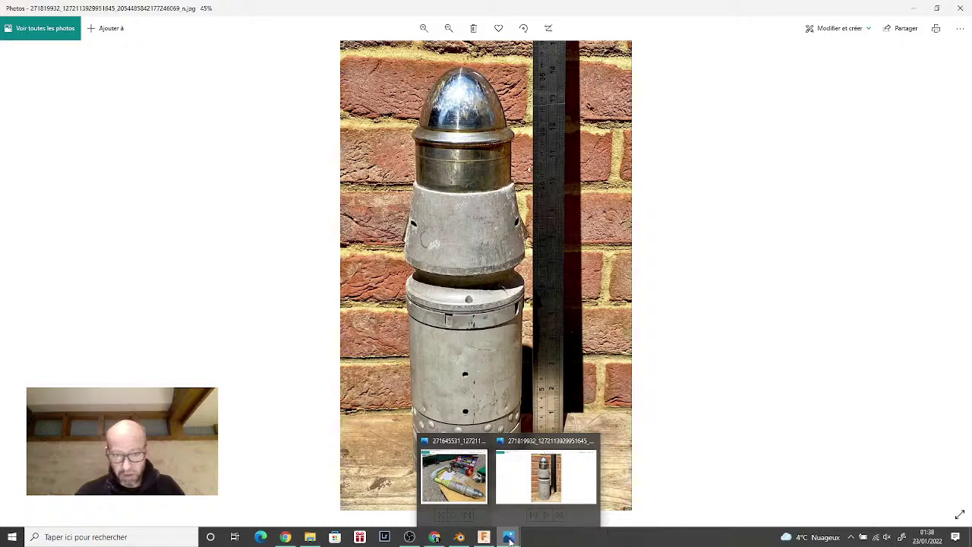
left_click(483, 537)
Step: Show construction plane Plan2 beside the lower section and start a new sketch on it, seen from the right side
scroll(471, 342, "up", 5)
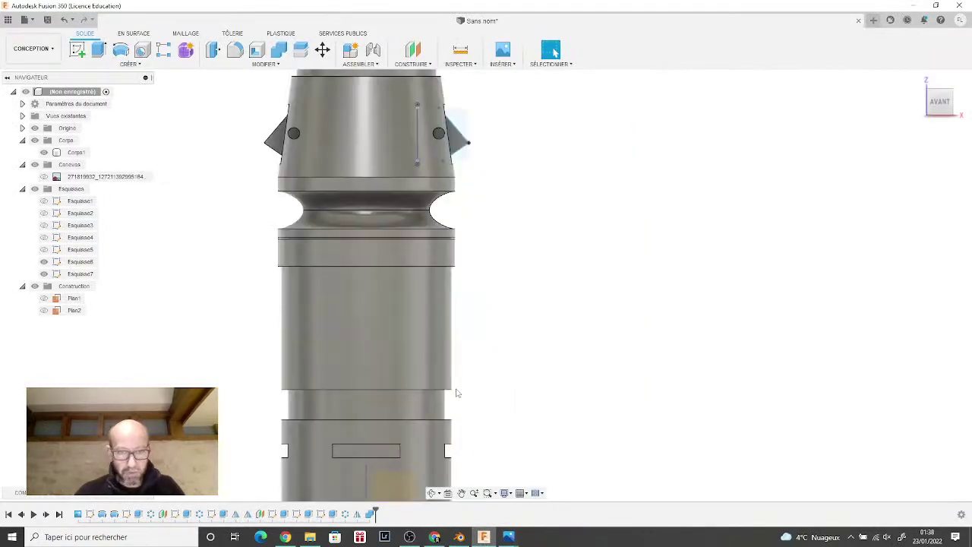
left_click_drag(490, 296, 572, 189)
key("Escape")
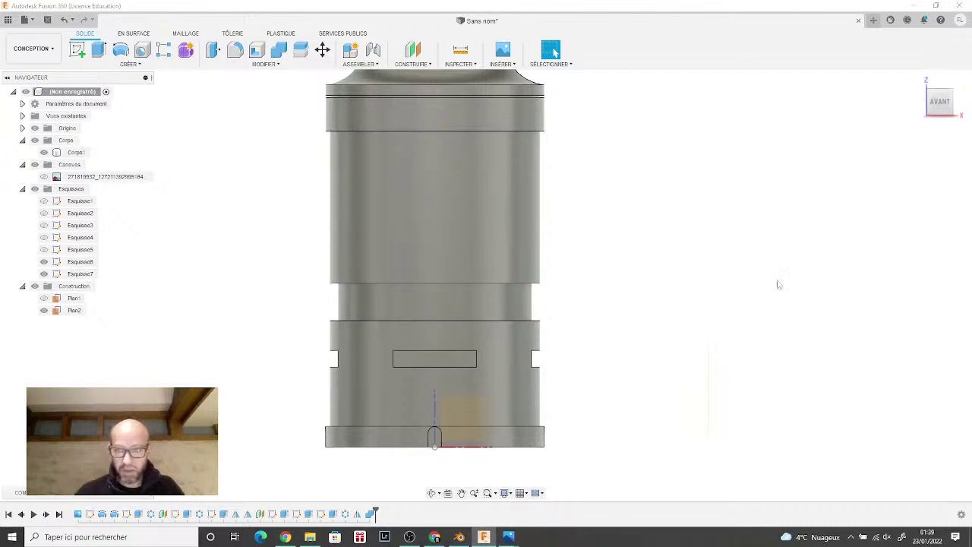
left_click(940, 118)
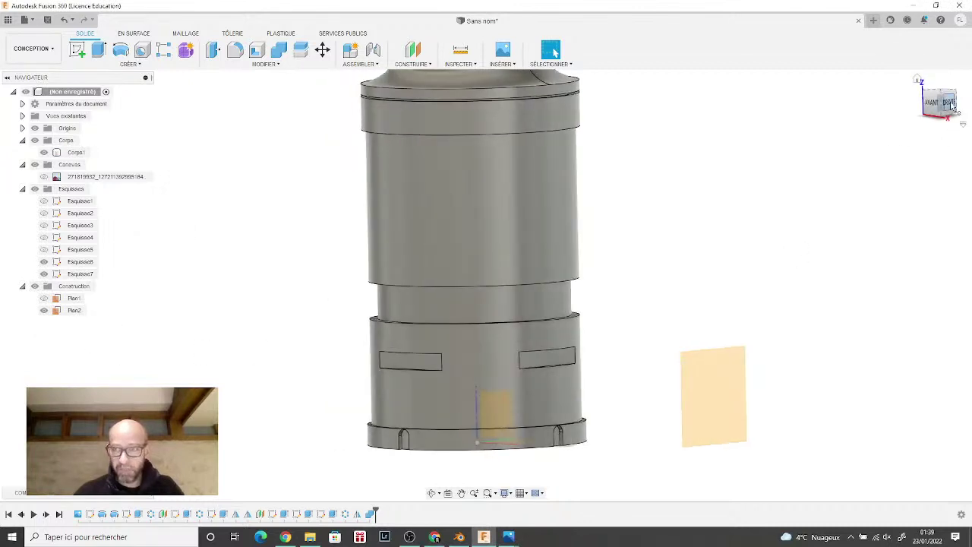
left_click(946, 103)
left_click(404, 166)
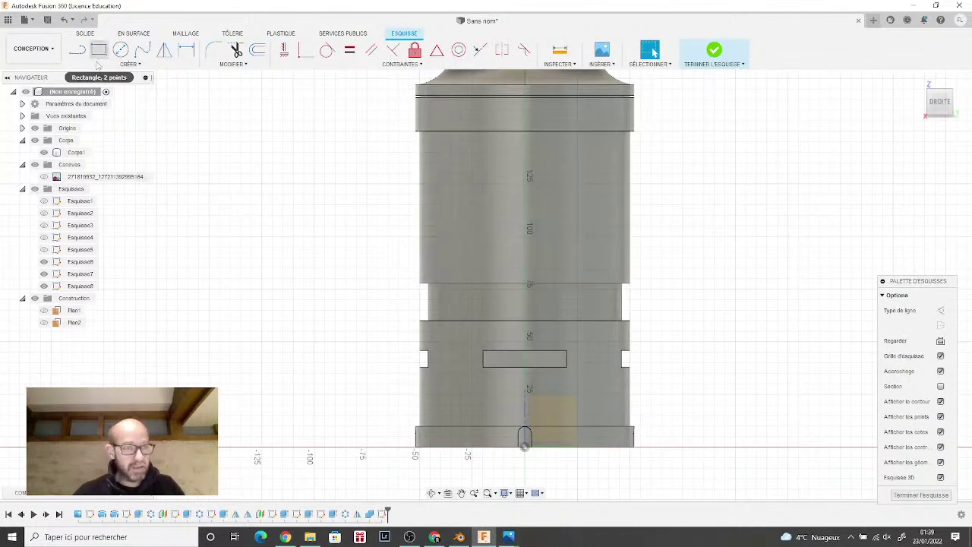
Step: Project the face of the recessed band above the base slots into the sketch, keeping the projection link
left_click(108, 66)
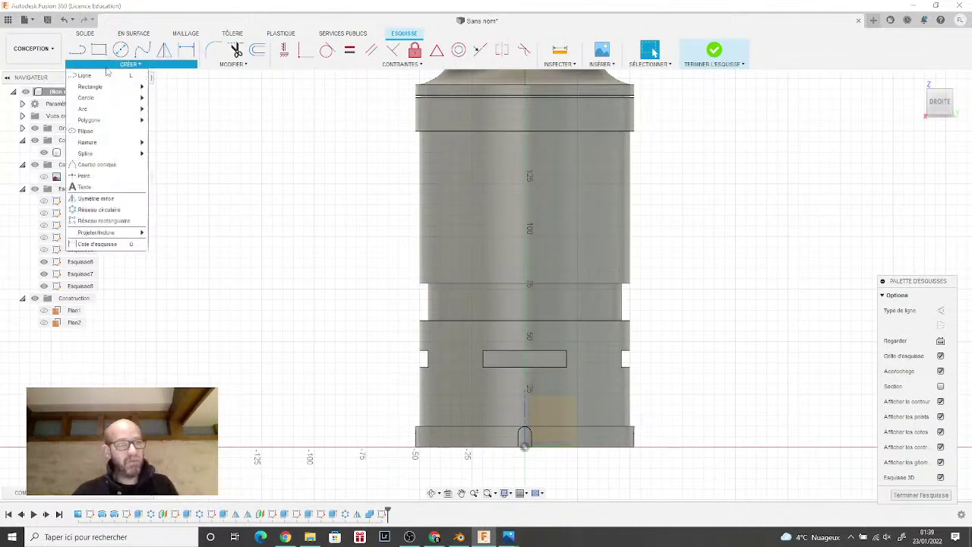
mouse_move(104, 234)
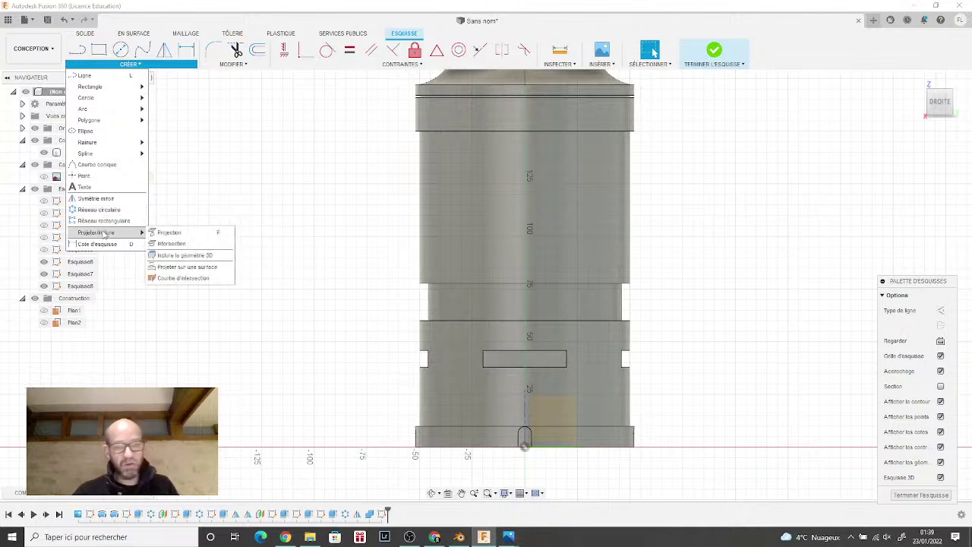
left_click(169, 233)
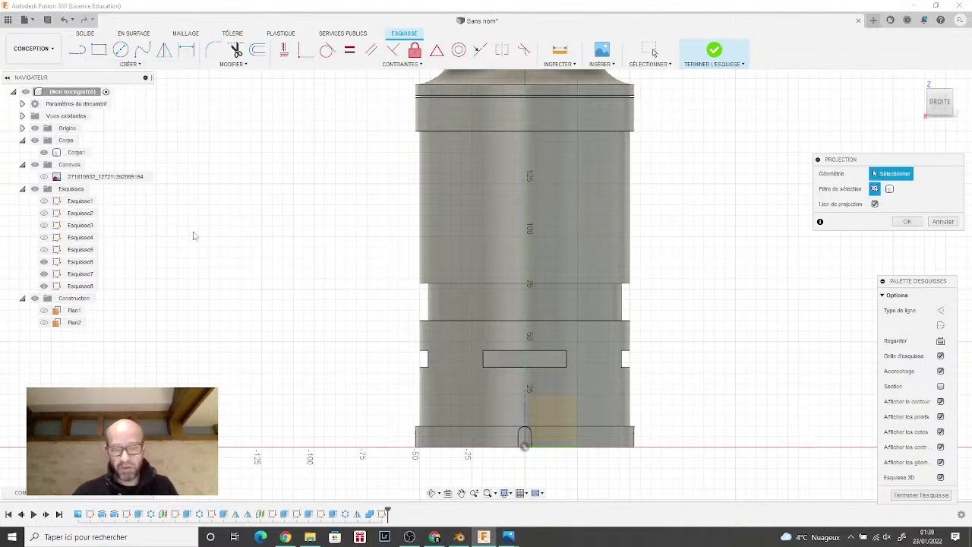
left_click(461, 312)
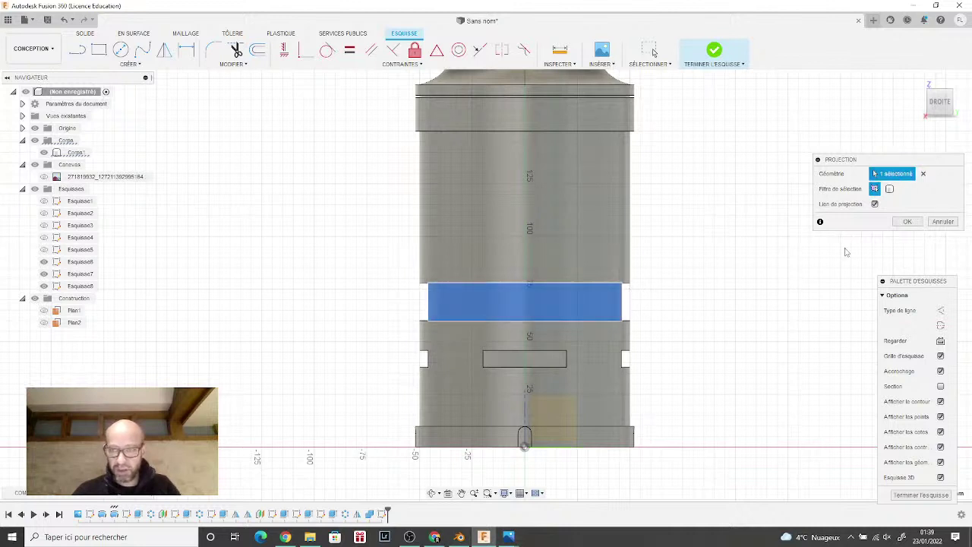
left_click(902, 222)
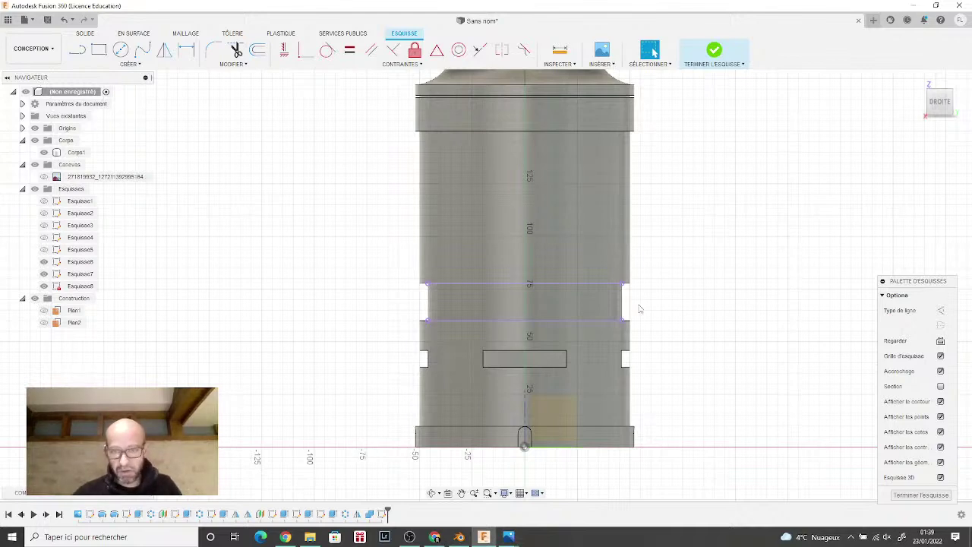
Step: Switch to Photos and examine the rivet row on the lower band in both reference pictures
scroll(625, 302, "up", 5)
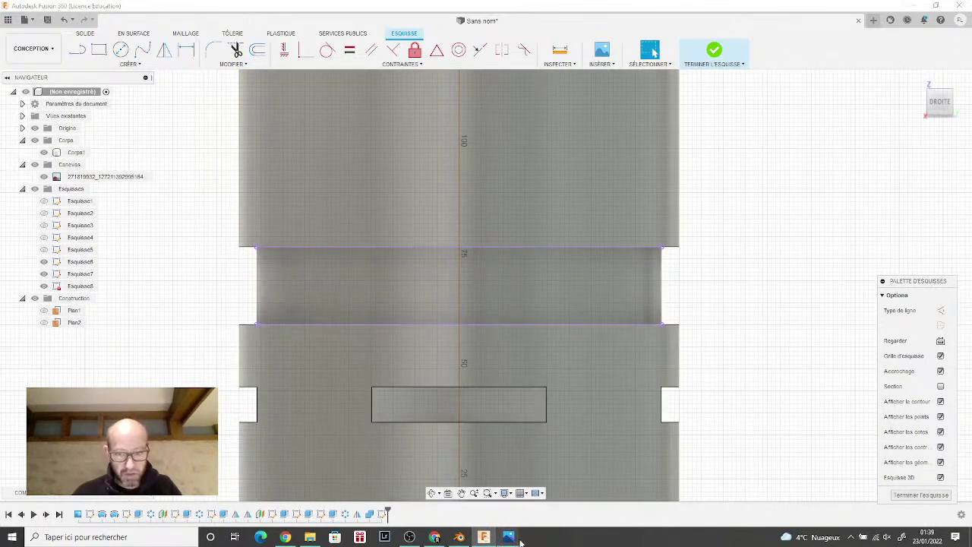
mouse_move(517, 539)
left_click(479, 495)
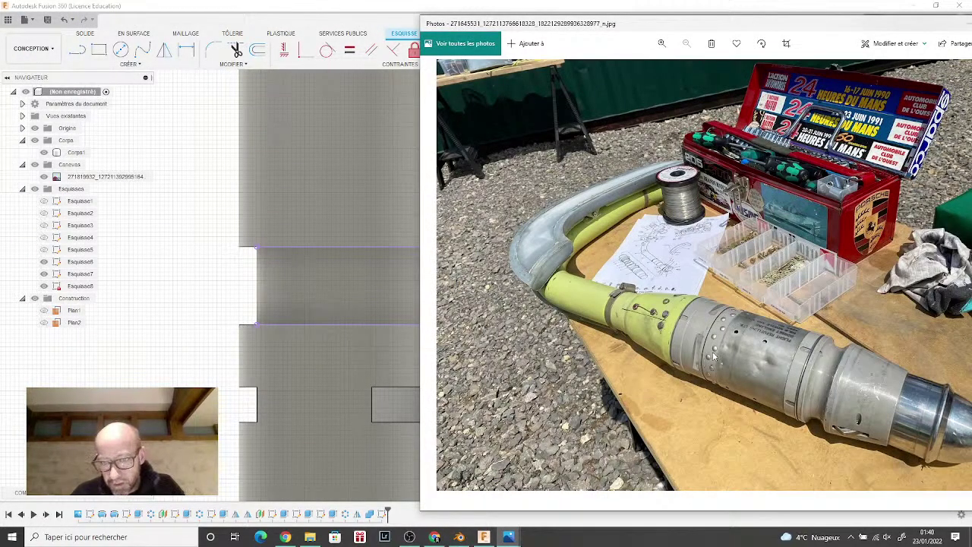
mouse_move(508, 537)
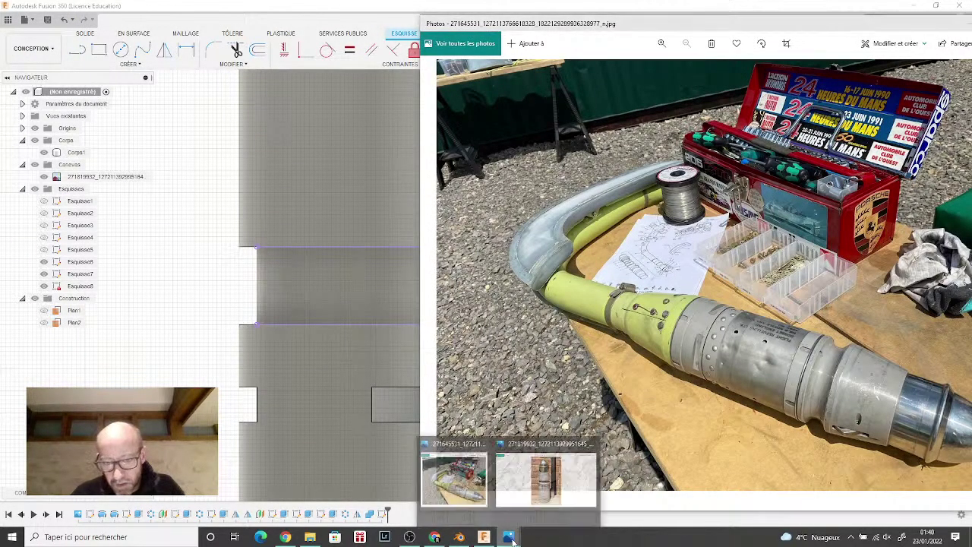
left_click(546, 490)
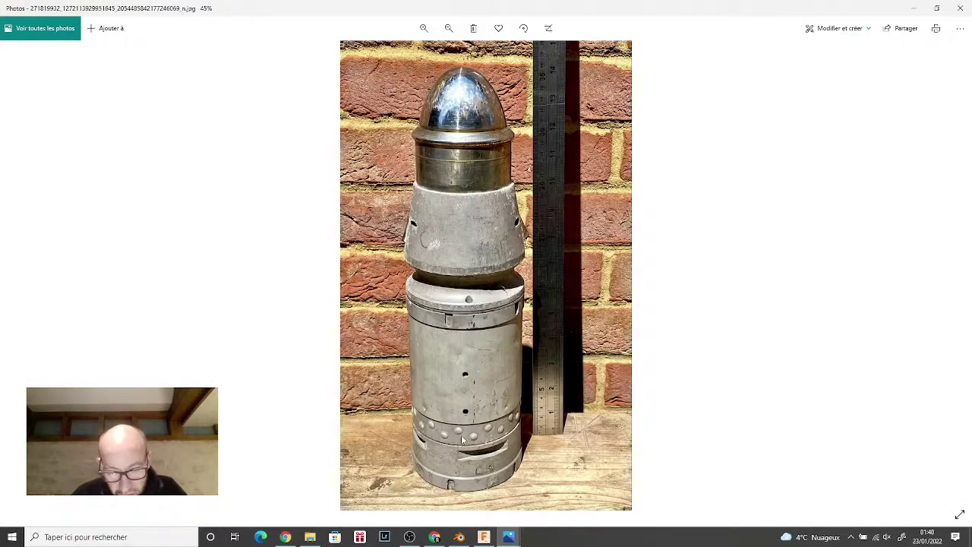
Step: Enlarge the lower band of the upright reference photo to examine the rivets' size and staggered placement
left_click(423, 28)
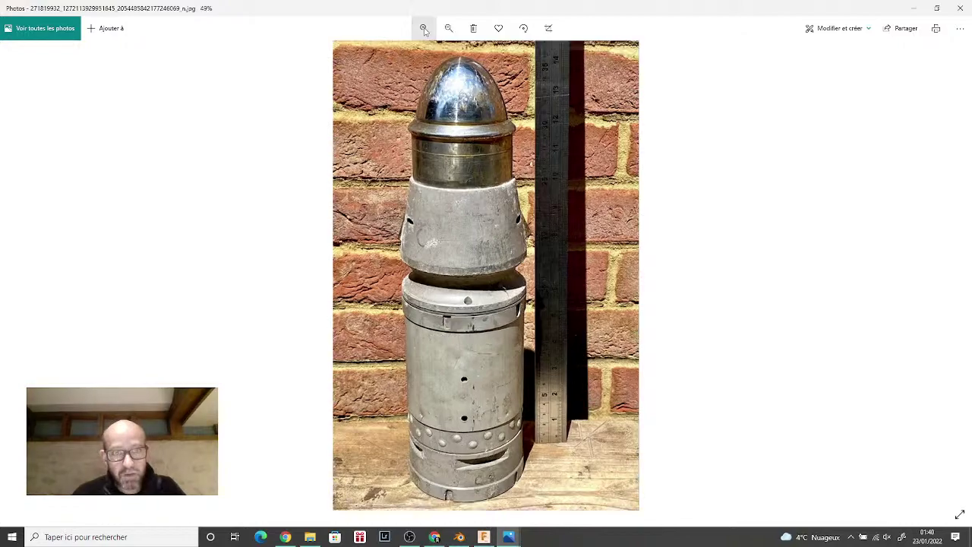
scroll(444, 439, "up", 8)
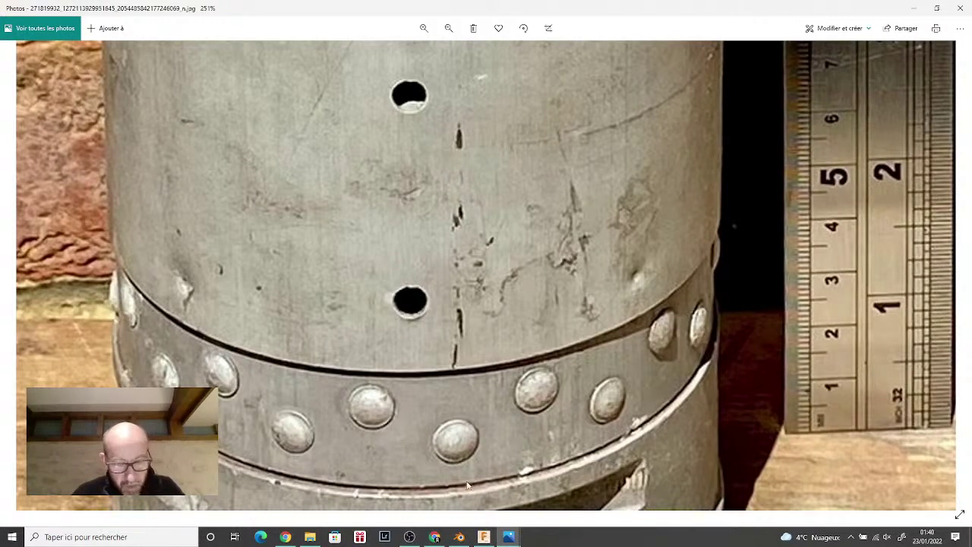
mouse_move(500, 539)
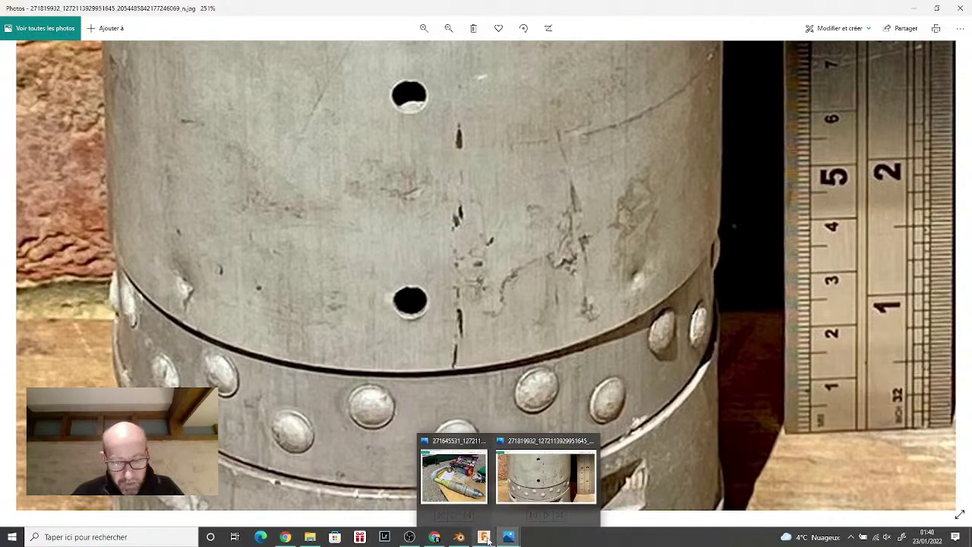
Step: Switch to Fusion 360 and sketch a rivet circle about 6 mm in diameter on the vertical axis, in the recessed band's upper half
left_click(487, 539)
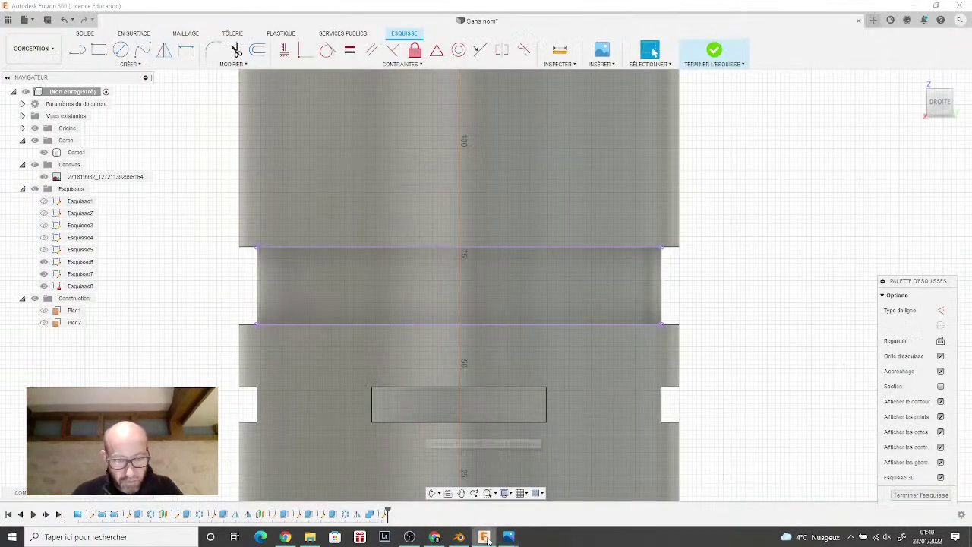
left_click(494, 453)
scroll(494, 440, "down", 3)
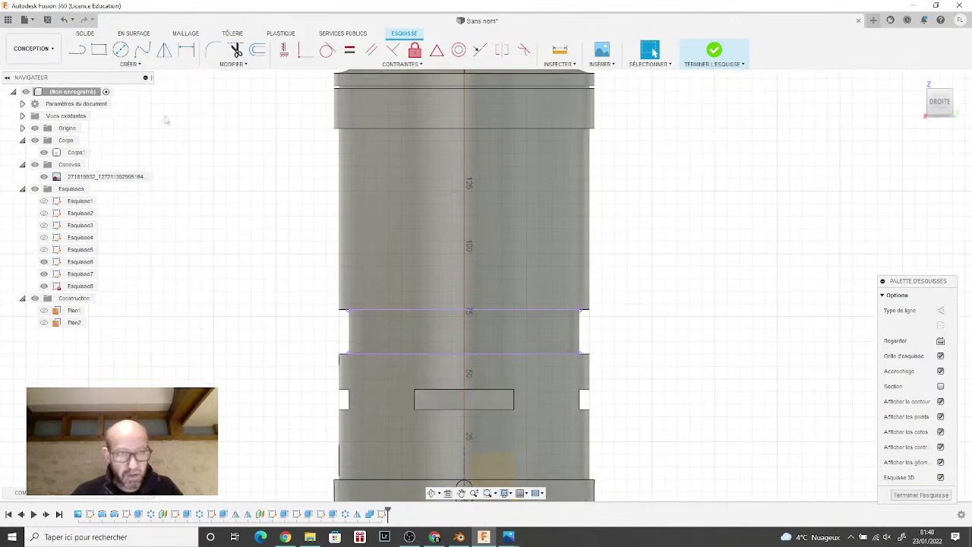
left_click(120, 50)
scroll(478, 296, "up", 4)
scroll(460, 334, "up", 3)
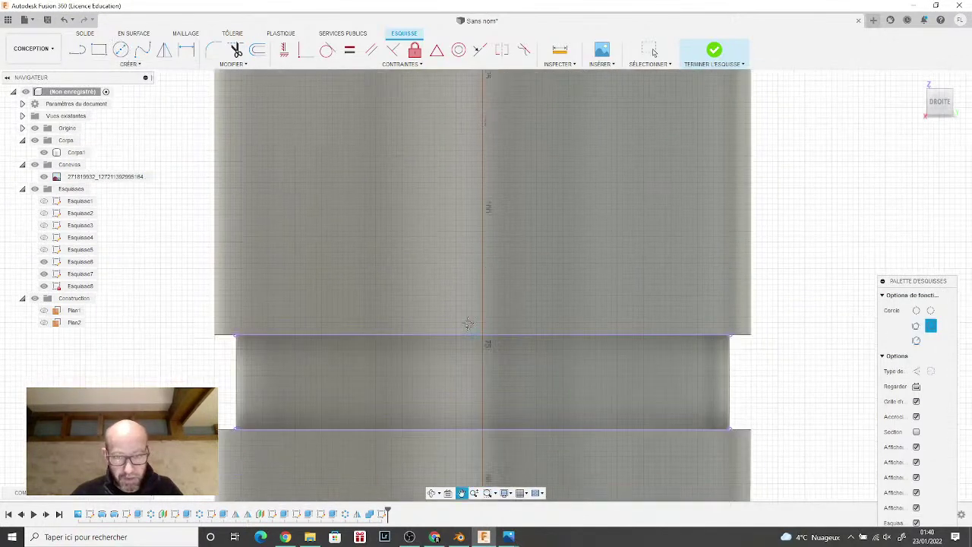
scroll(452, 325, "up", 2)
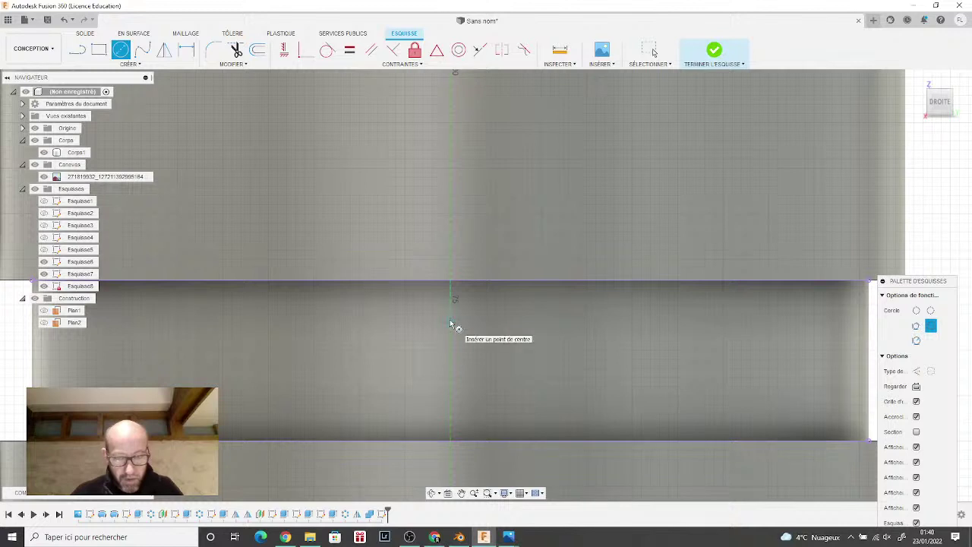
left_click(452, 322)
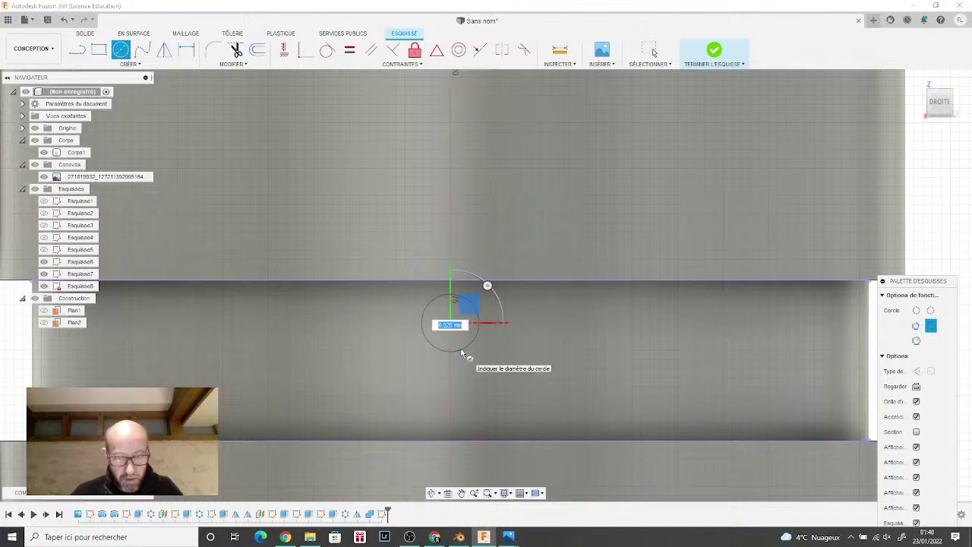
left_click(454, 356)
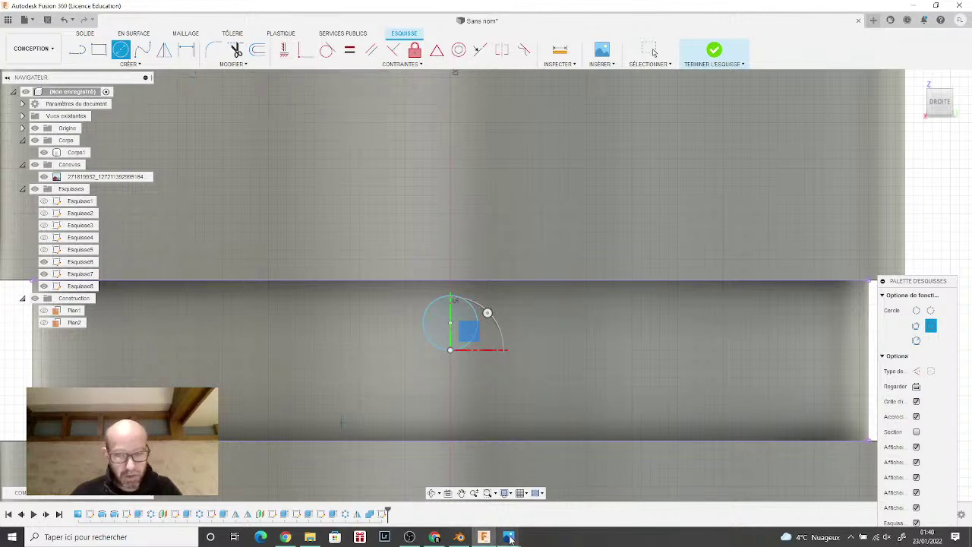
Step: Compare with the rivets in Photos, move the circle's centre down the axis in Fusion 360 to Z 72 mm, and finish the sketch
mouse_move(510, 536)
left_click(548, 482)
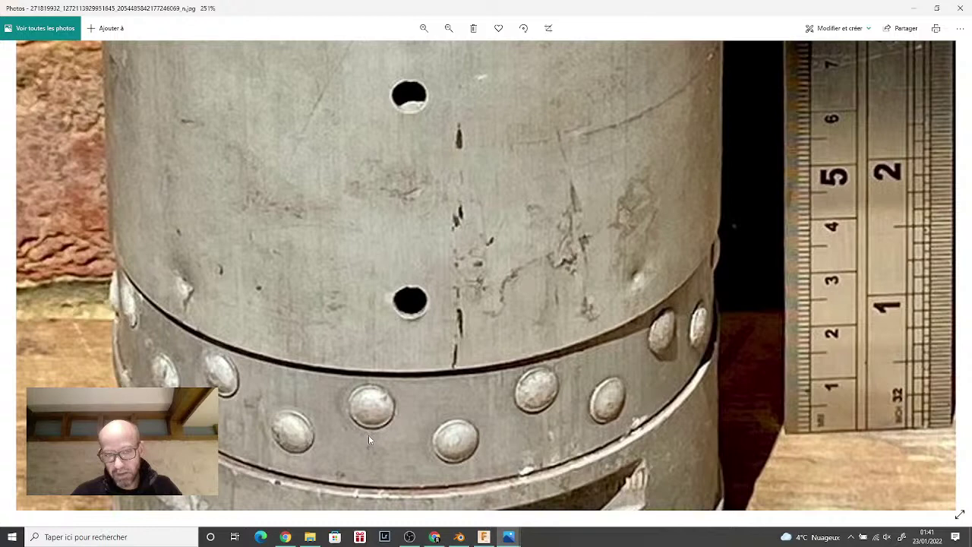
left_click(484, 537)
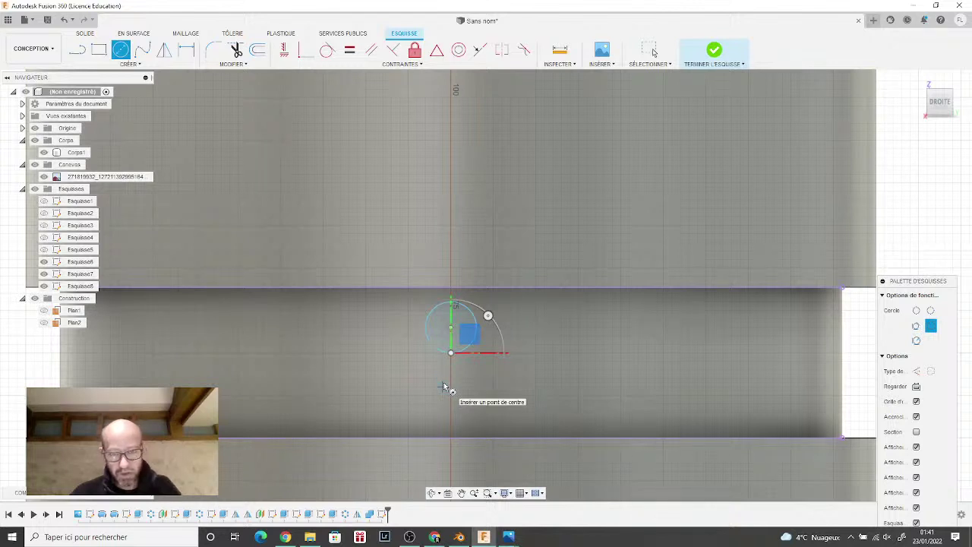
key("Escape")
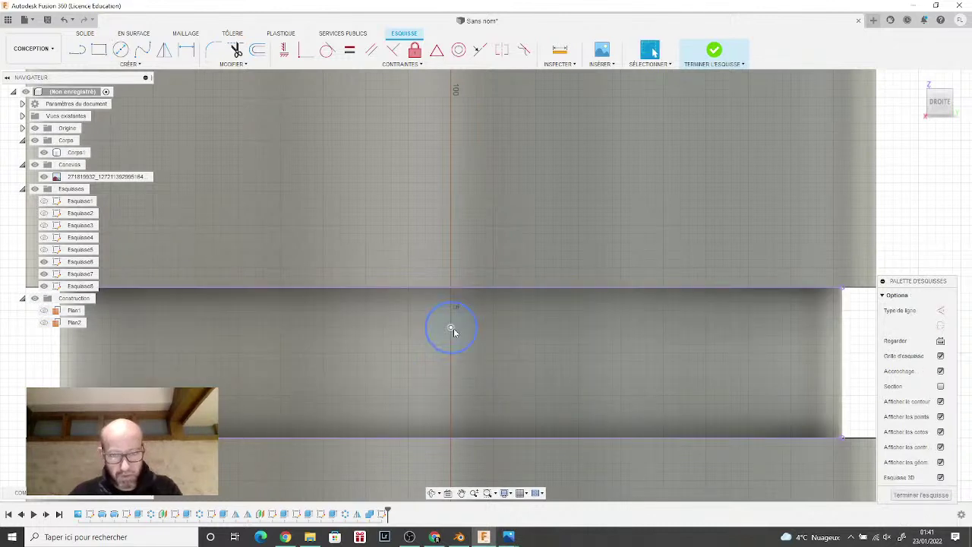
left_click_drag(451, 330, 452, 337)
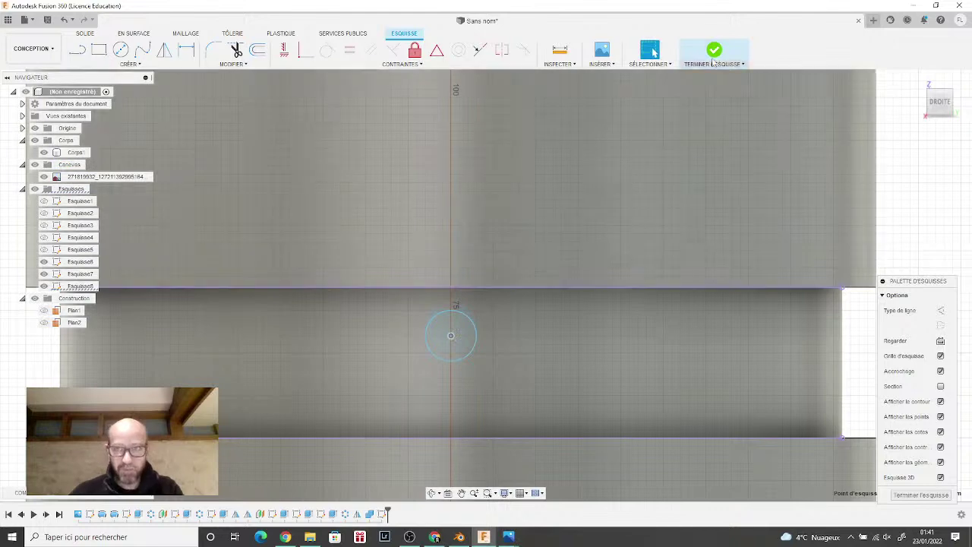
left_click(714, 50)
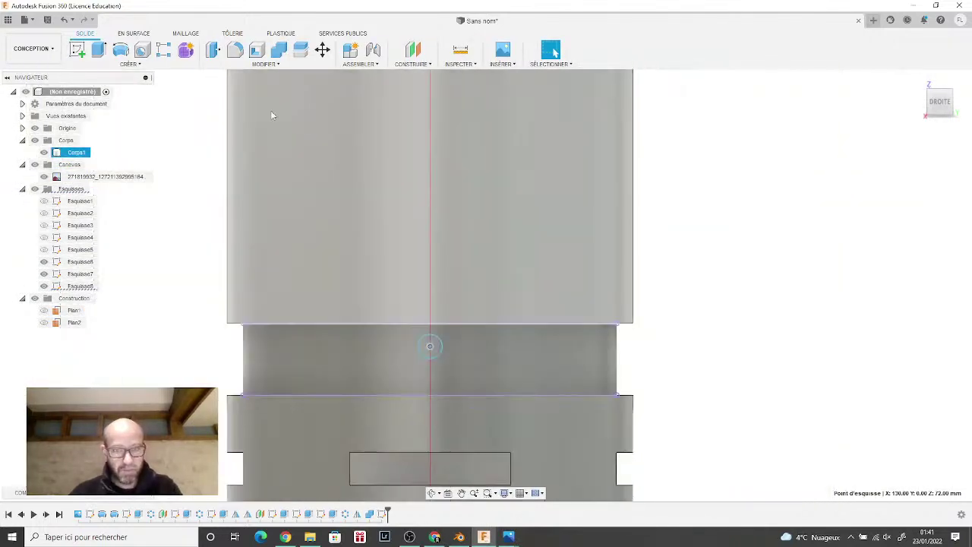
key("e")
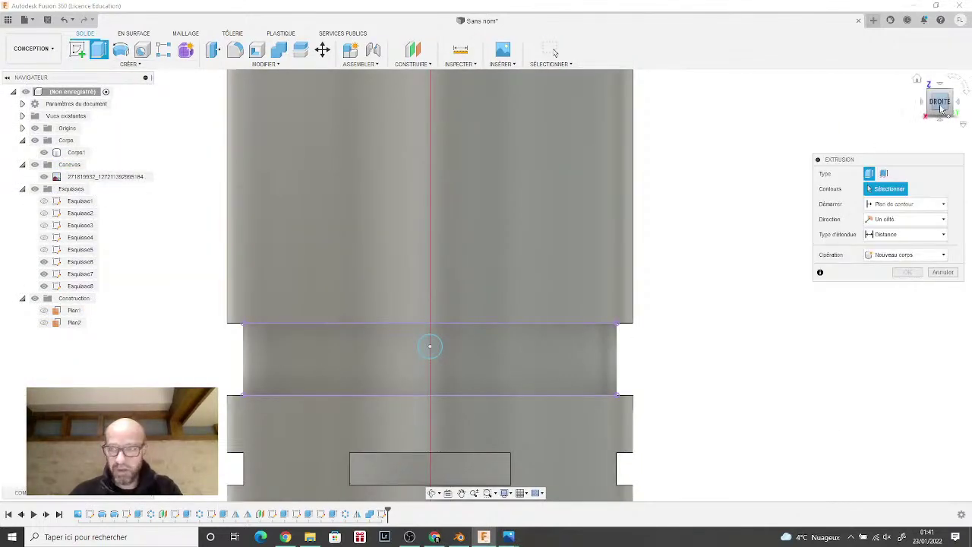
left_click(917, 79)
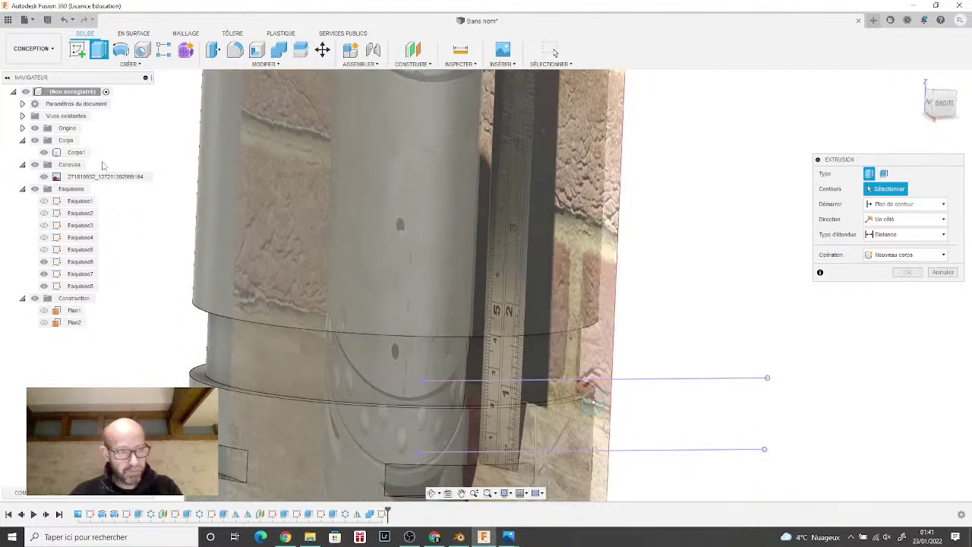
left_click(43, 176)
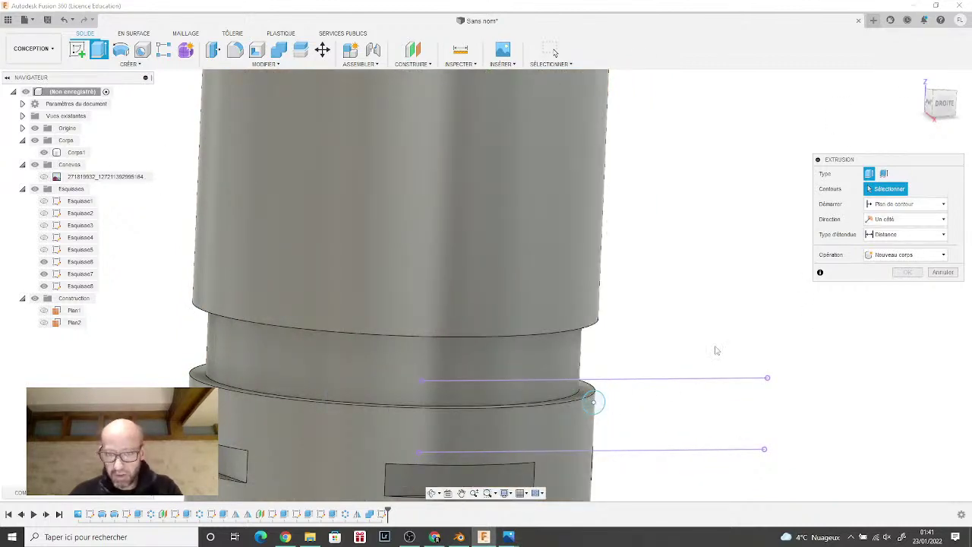
left_click(593, 404)
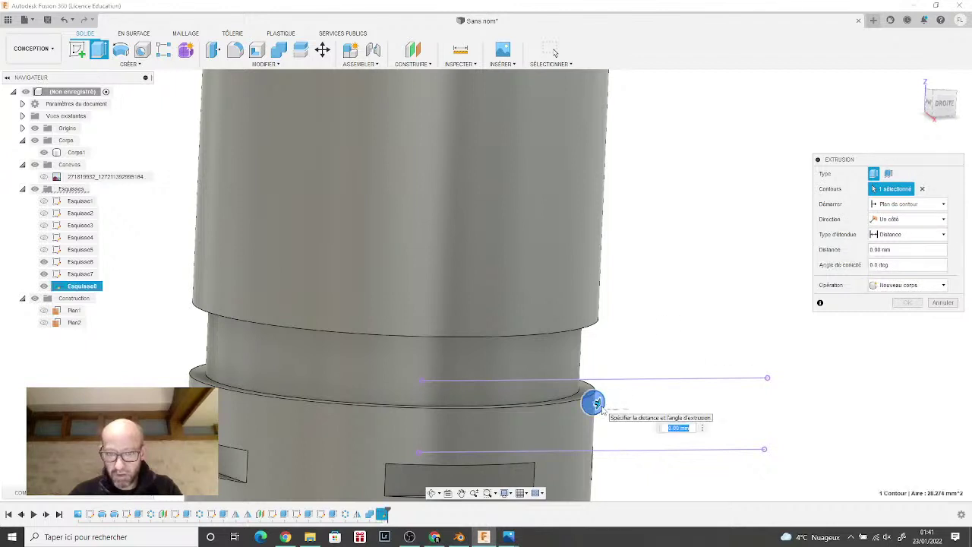
left_click(898, 204)
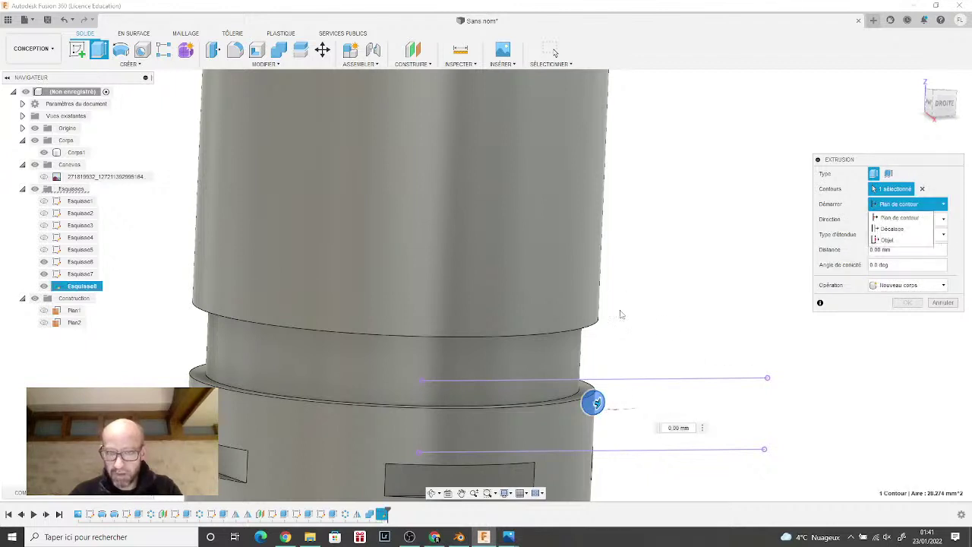
left_click(532, 367)
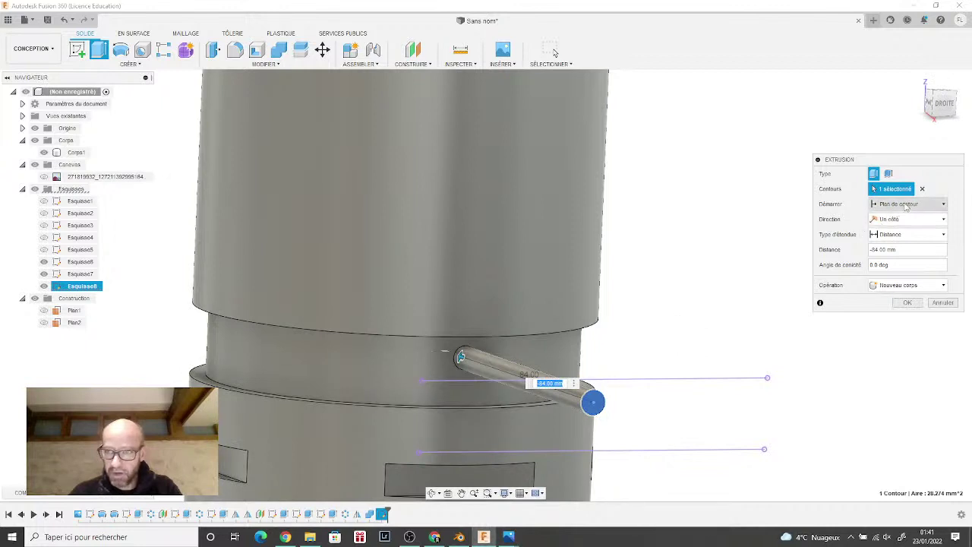
left_click(941, 204)
left_click(941, 302)
left_click(942, 302)
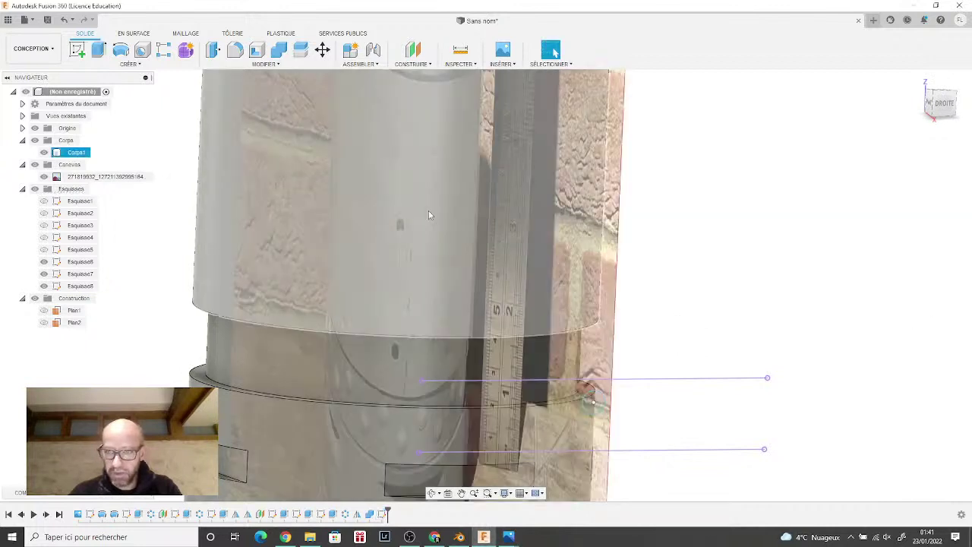
Step: Extrude the rivet circle 2 mm outward, starting from the recessed band's cylindrical face, and join it to the body
key("e")
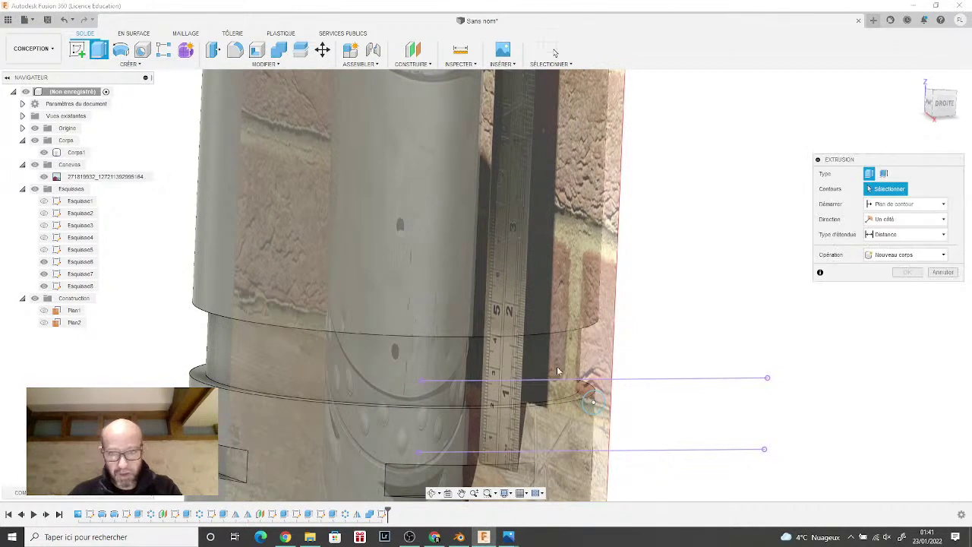
left_click(590, 400)
left_click(911, 205)
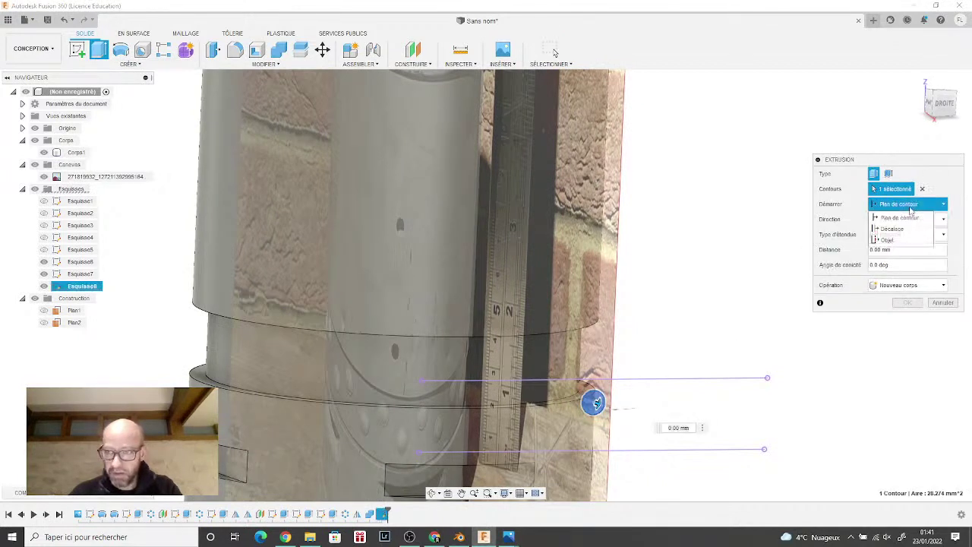
left_click(901, 240)
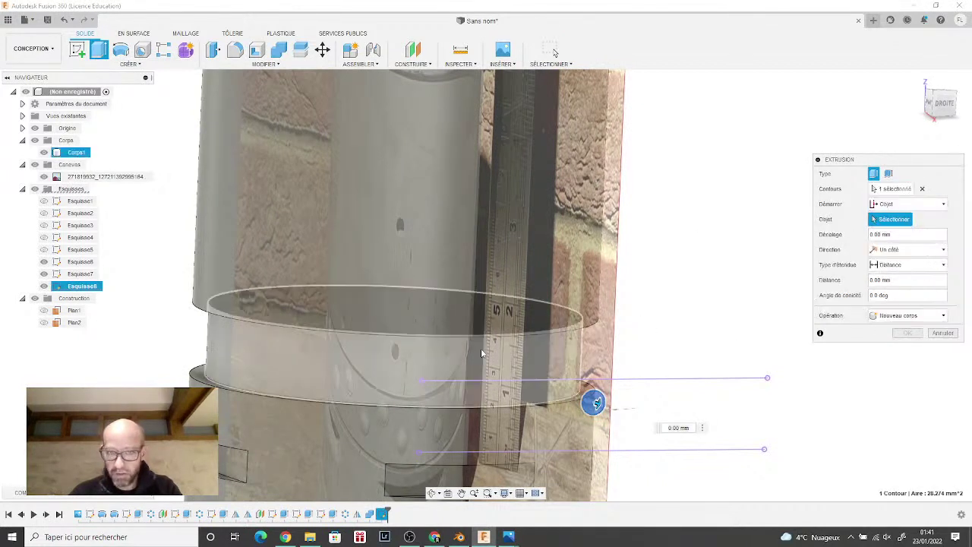
left_click(417, 372)
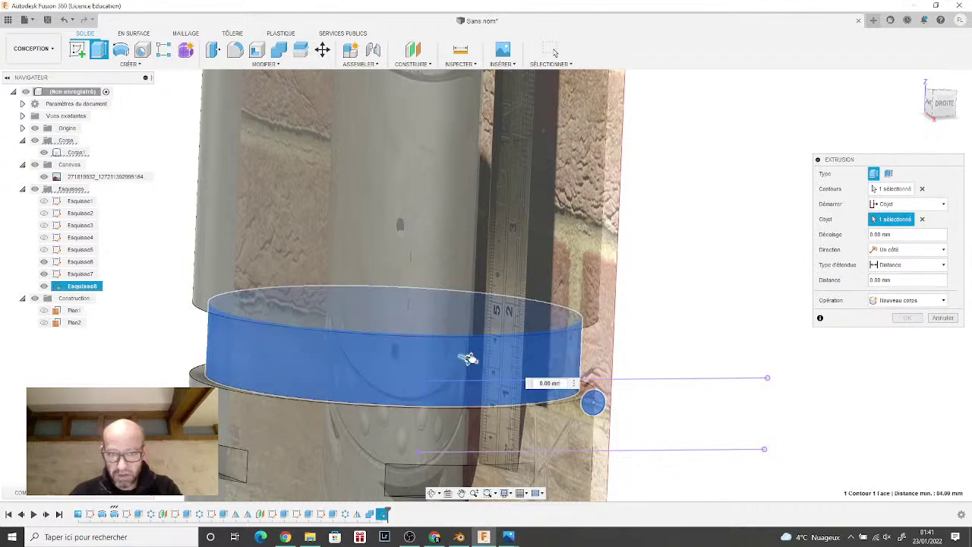
type("1")
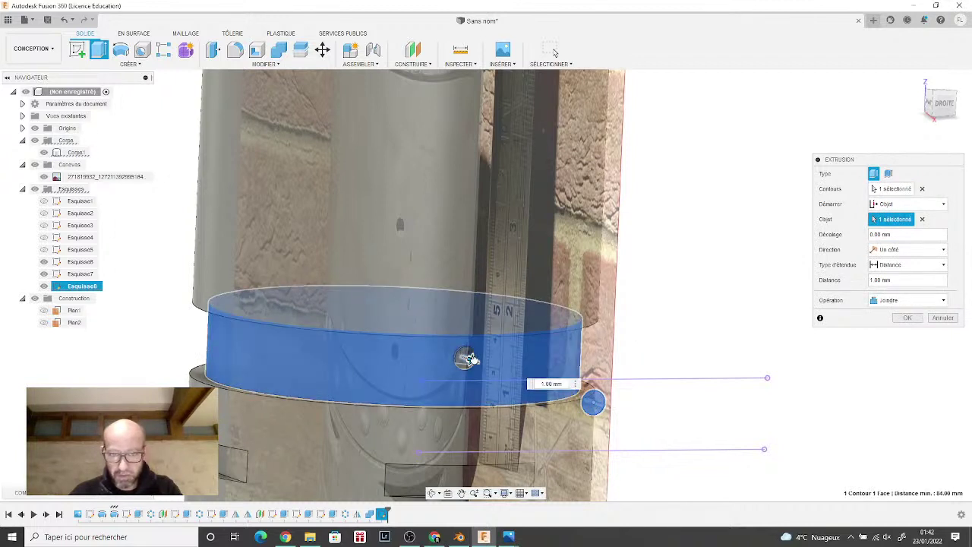
type("2")
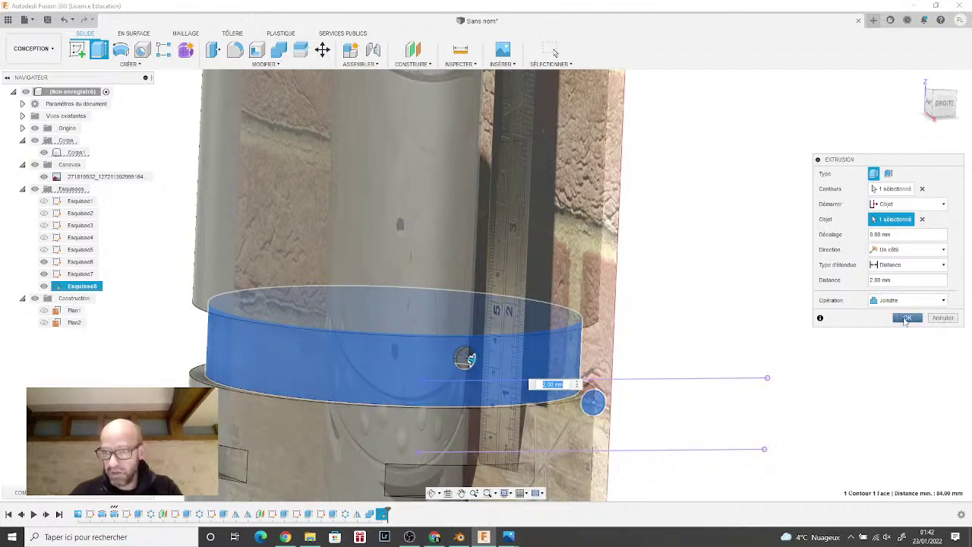
left_click(907, 318)
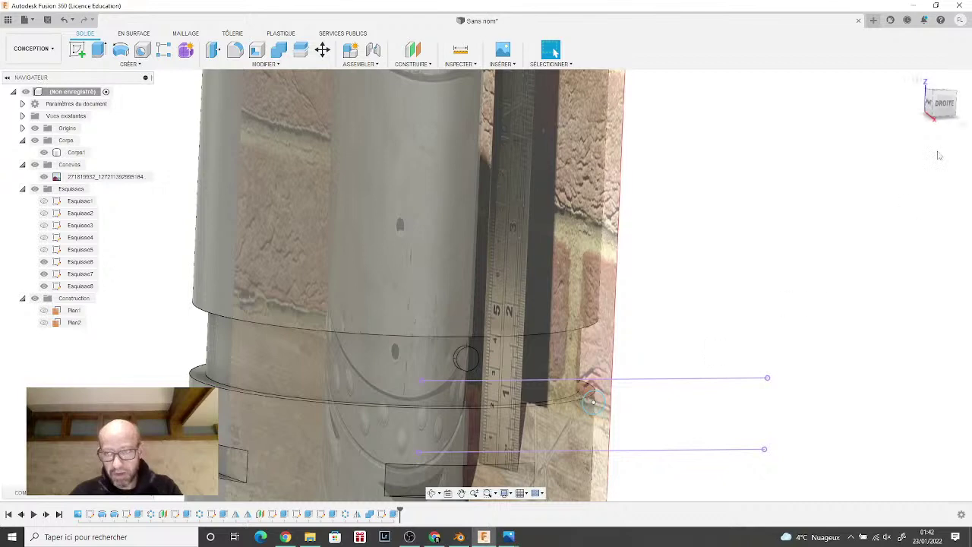
Step: Enlarge the rivet sketch circle in the recessed band to about 7.7 mm in diameter
left_click(943, 104)
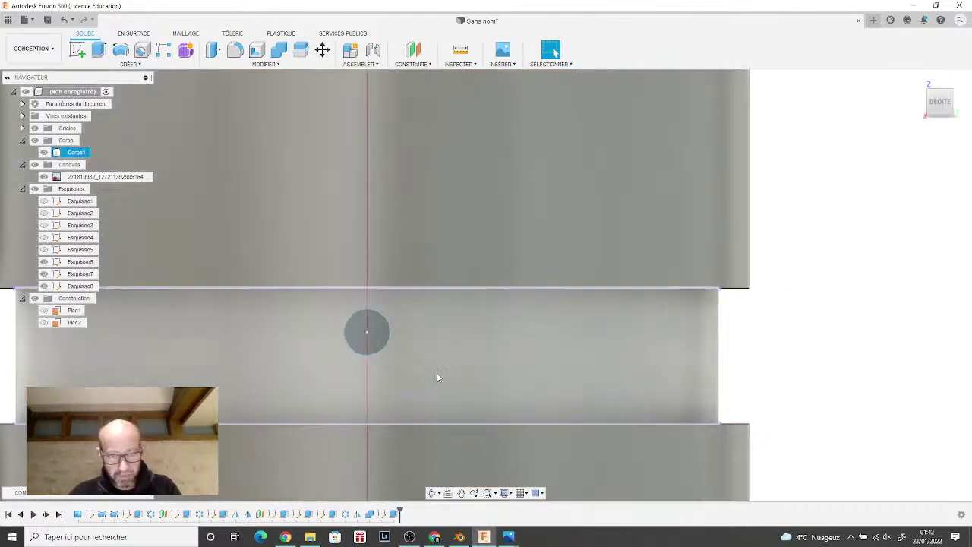
left_click(366, 358)
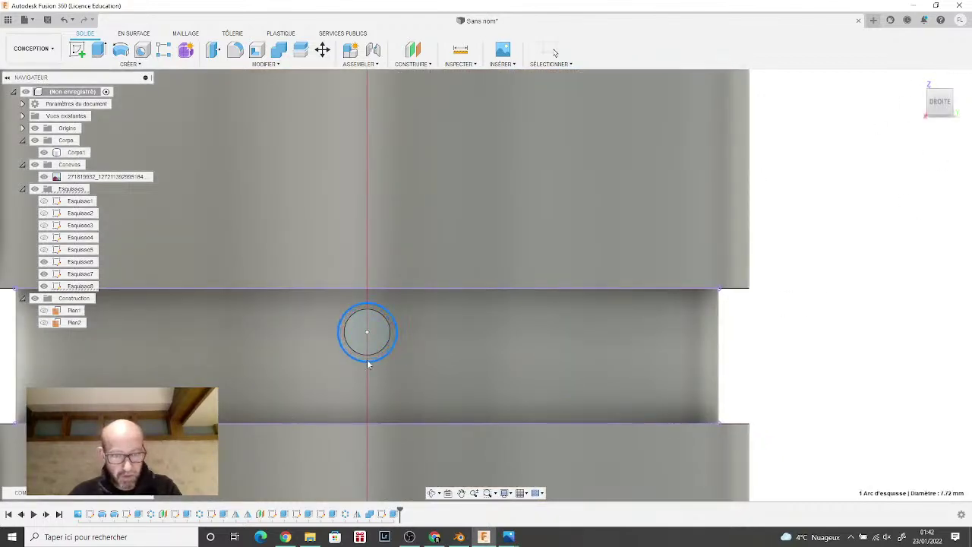
scroll(368, 365, "down", 6)
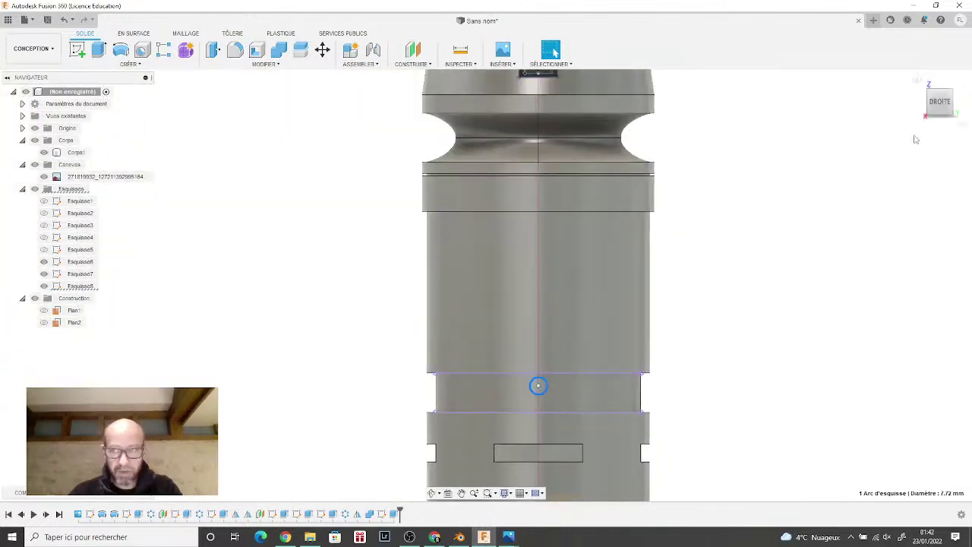
Step: Pattern the rivet extrusion circularly around the vertical Z axis with 12 instances over the full turn, hiding the body only to select the axis
left_click_drag(936, 104, 931, 106)
left_click(931, 106)
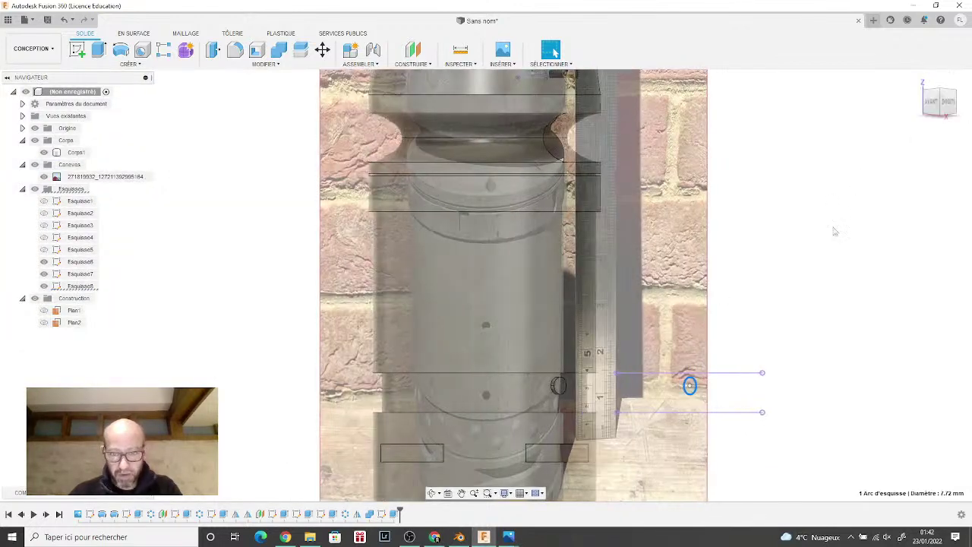
left_click(148, 65)
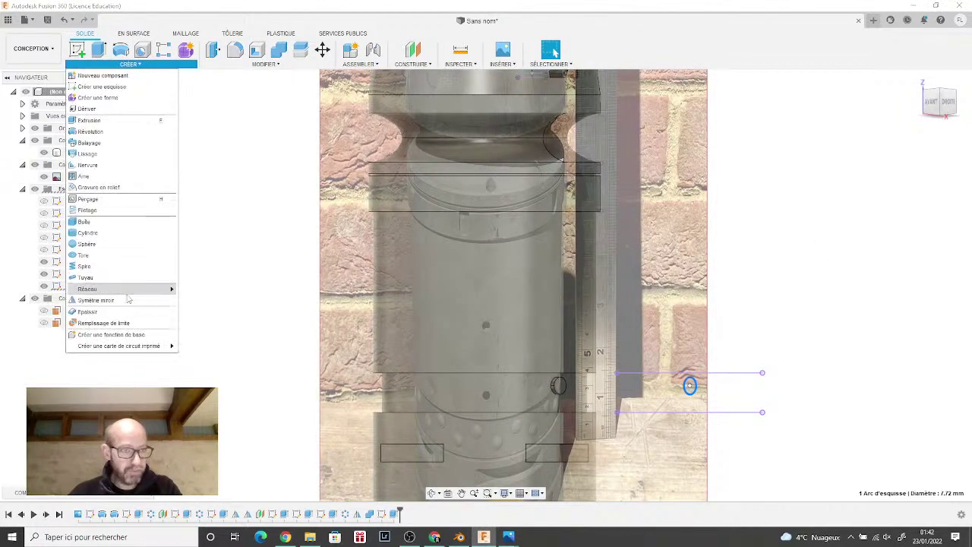
mouse_move(125, 289)
left_click(250, 298)
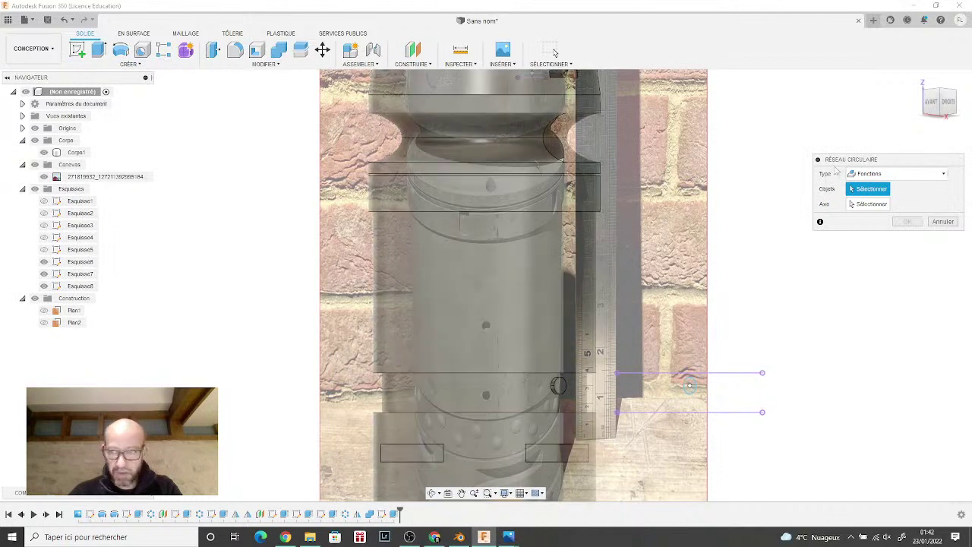
left_click(393, 515)
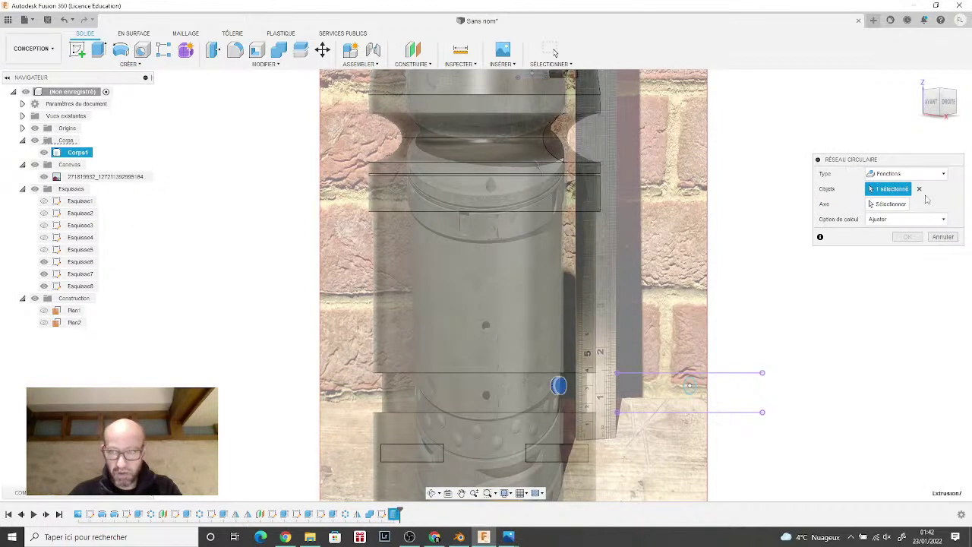
left_click(888, 203)
middle_click_drag(600, 410, 561, 259)
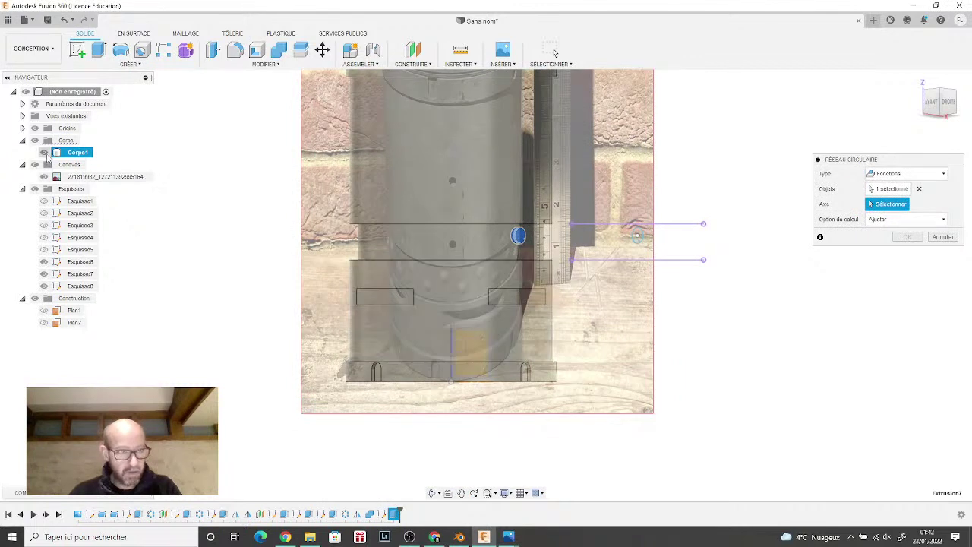
left_click(44, 152)
left_click(453, 356)
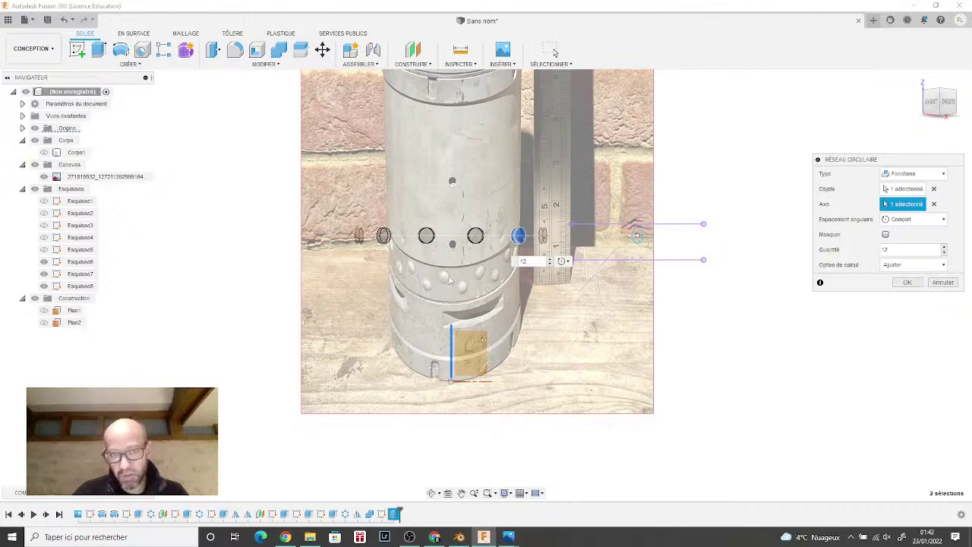
left_click(908, 283)
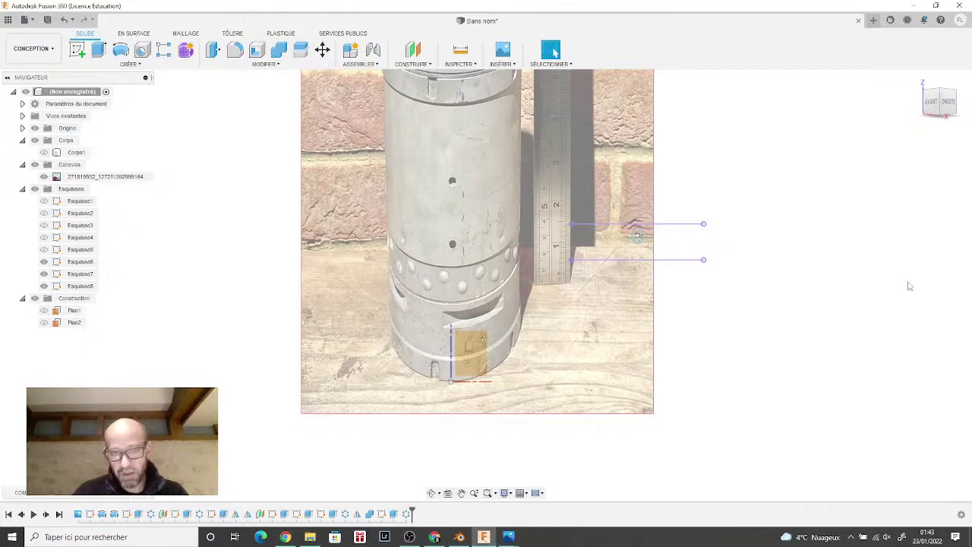
left_click(43, 151)
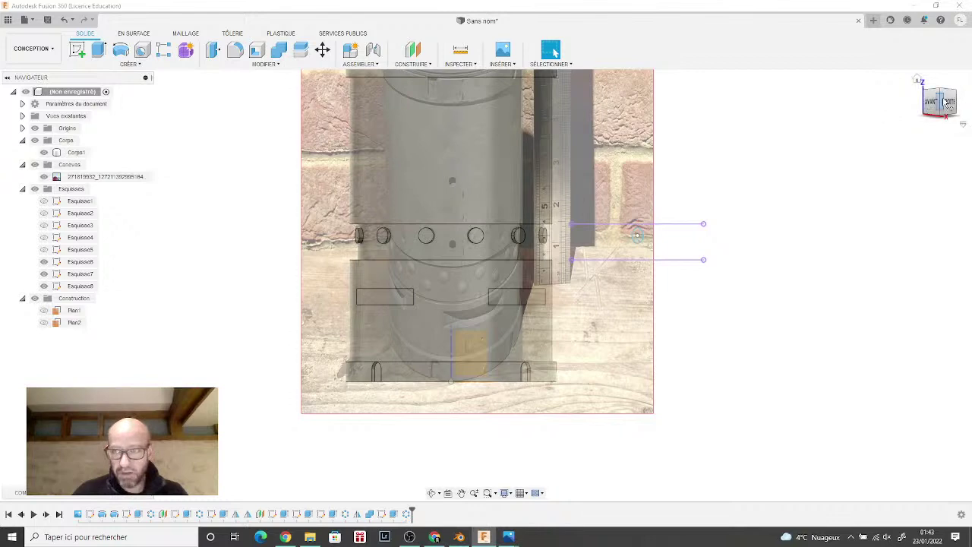
Step: Enlarge the source rivet circle further to about 8.2 mm in diameter, seen from the right view
left_click(950, 104)
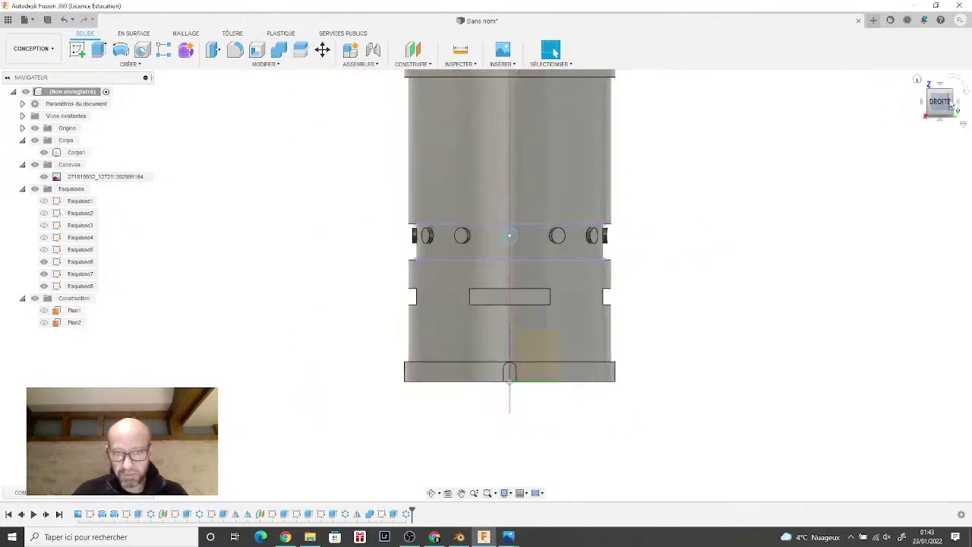
scroll(484, 244, "up", 5)
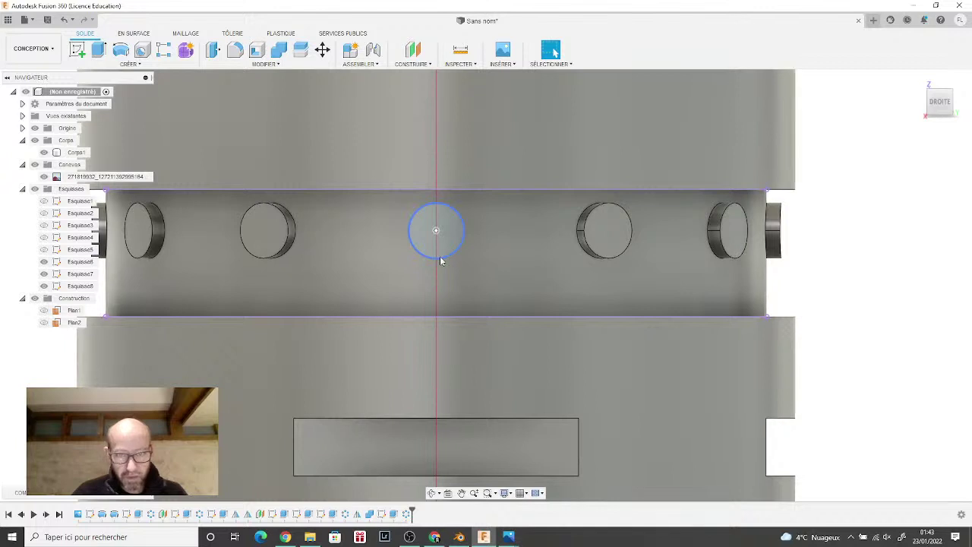
left_click(440, 261)
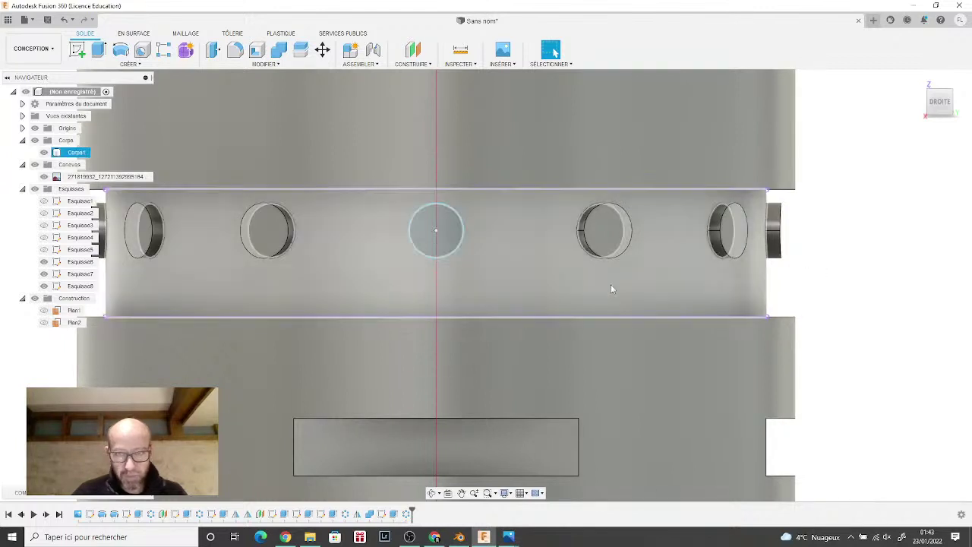
left_click(438, 261)
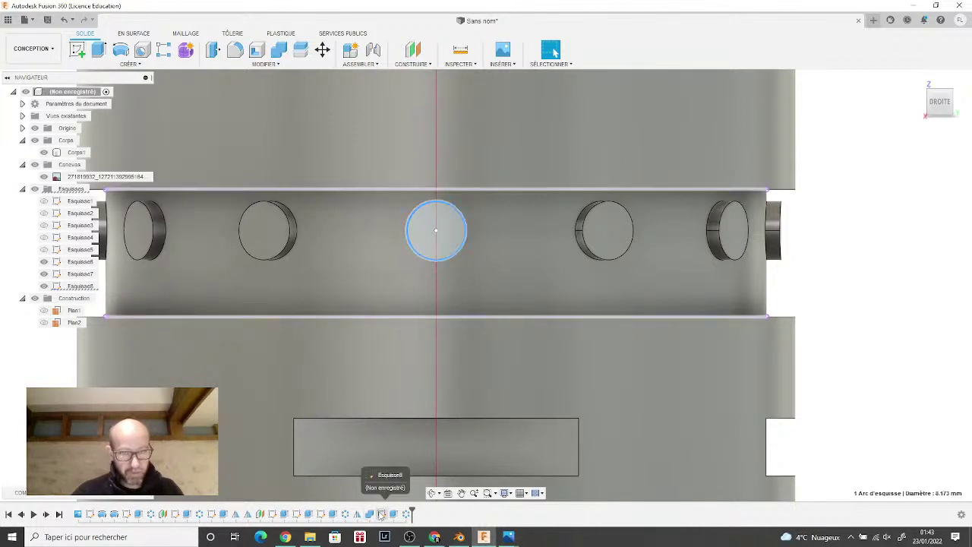
Step: Reopen the rivet sketch and draw a second circle about 8.4 mm in diameter on the vertical axis, in the recessed band's lower half
right_click(382, 514)
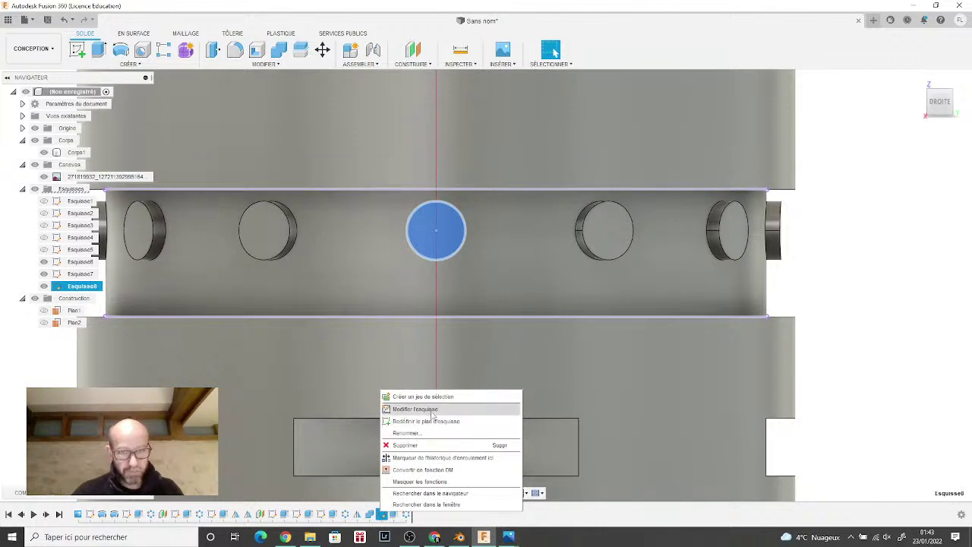
left_click(431, 410)
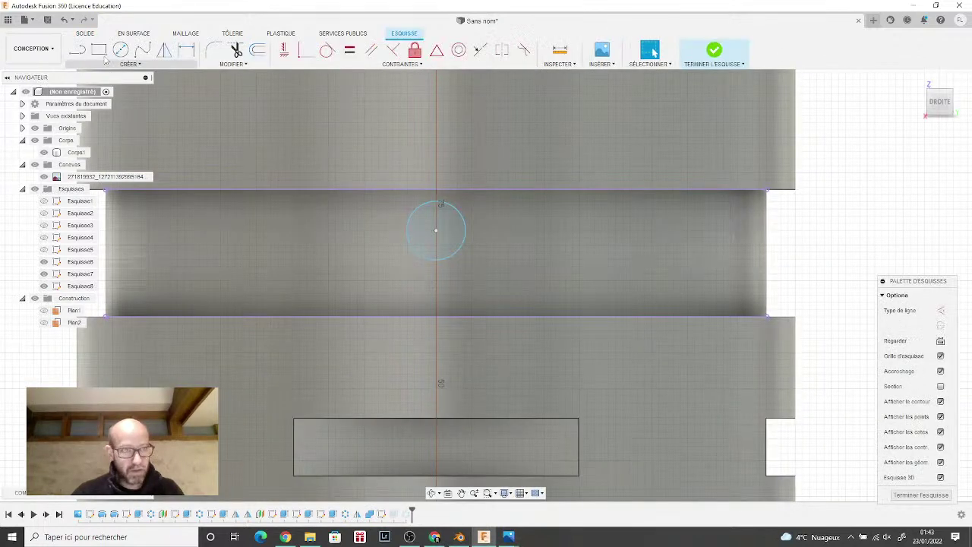
left_click(120, 51)
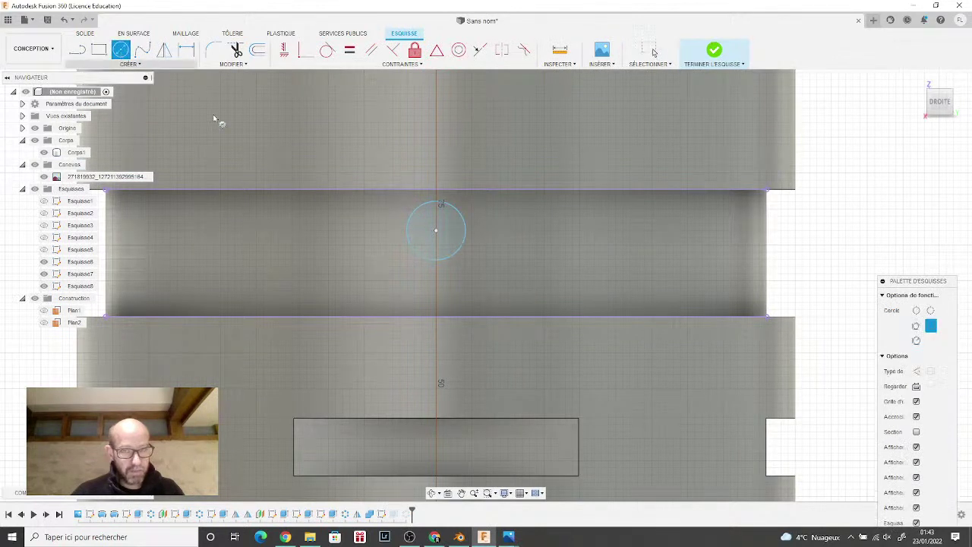
left_click(436, 281)
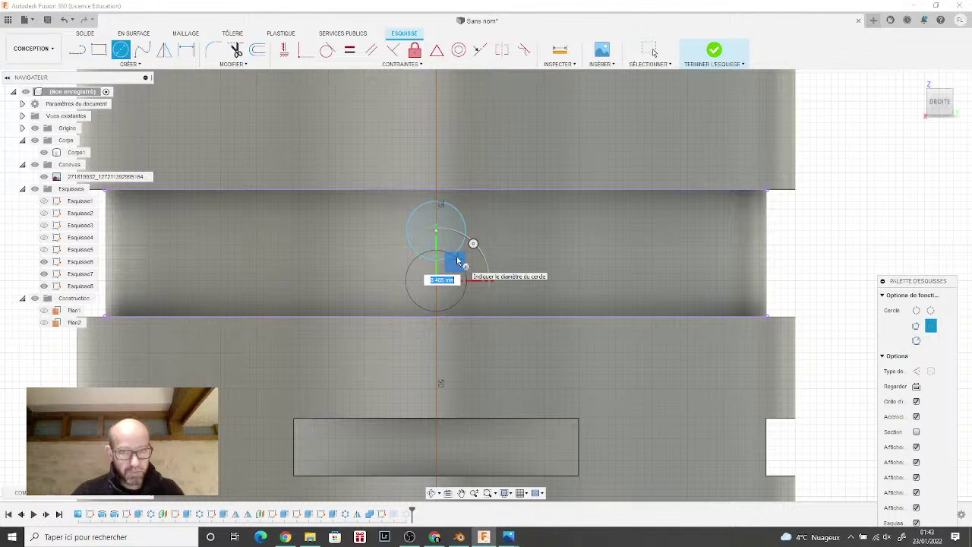
left_click(457, 256)
key("Escape")
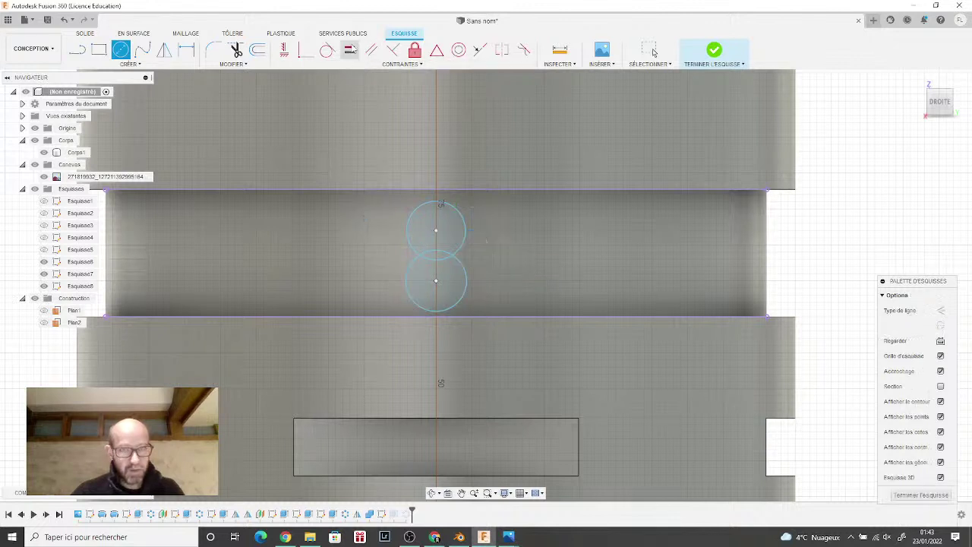
Step: Apply an Equal constraint between the upper and lower rivet circles
left_click(420, 208)
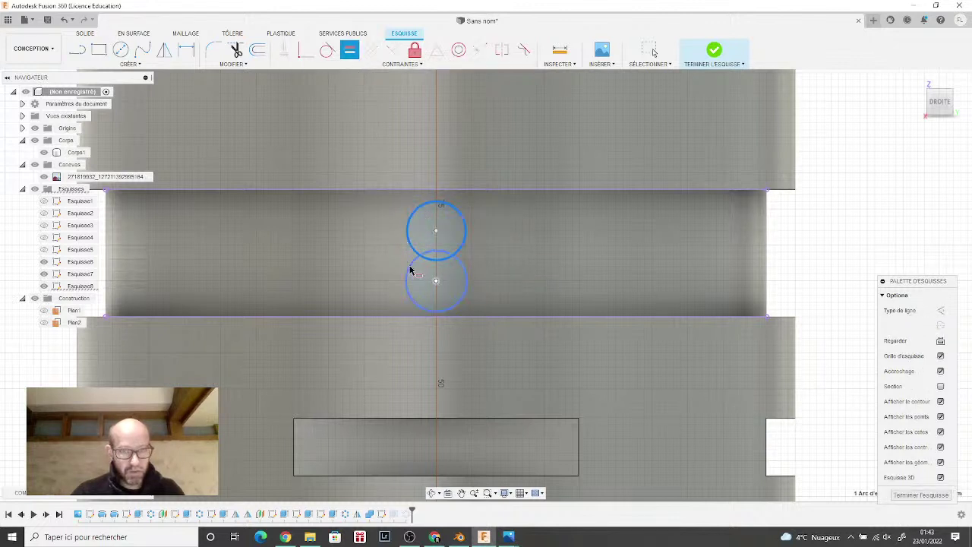
left_click(410, 270)
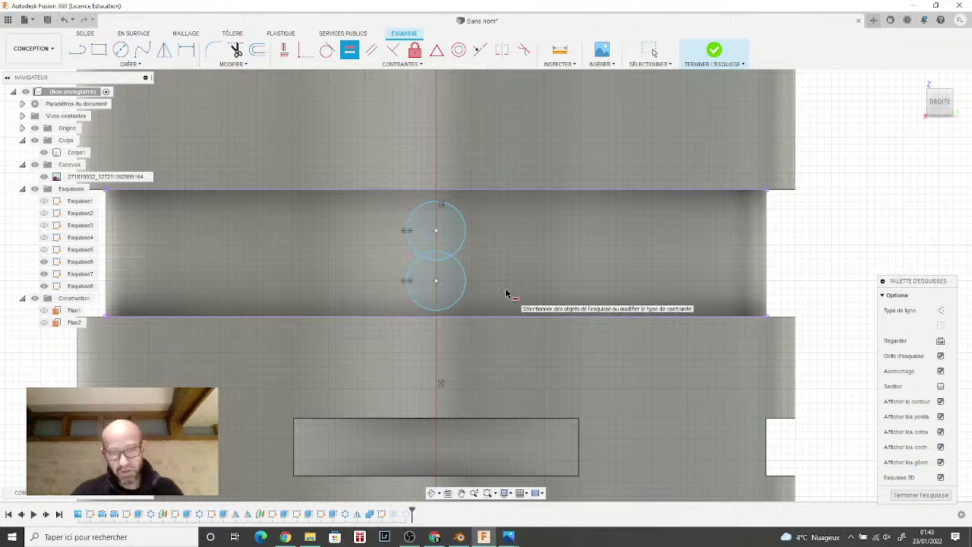
key("Escape")
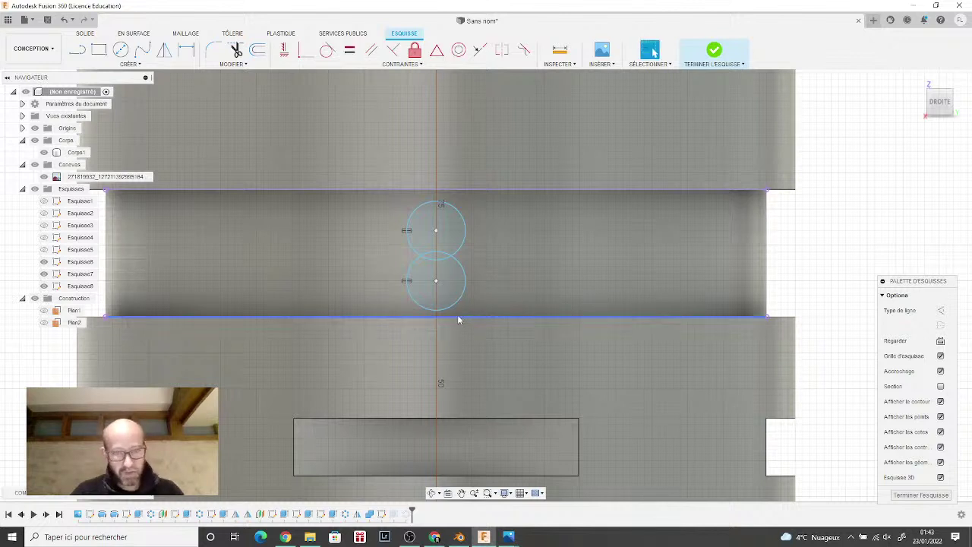
Step: Raise the upper circle's centre slightly along the axis, reduce the equal circles to about 7.9 mm in diameter, and finish the sketch
left_click(437, 284)
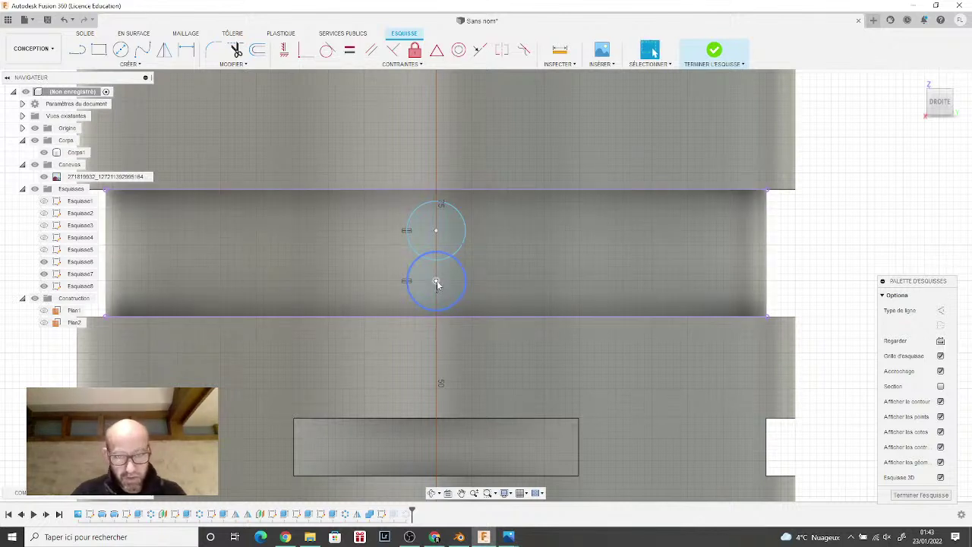
left_click_drag(436, 282, 437, 280)
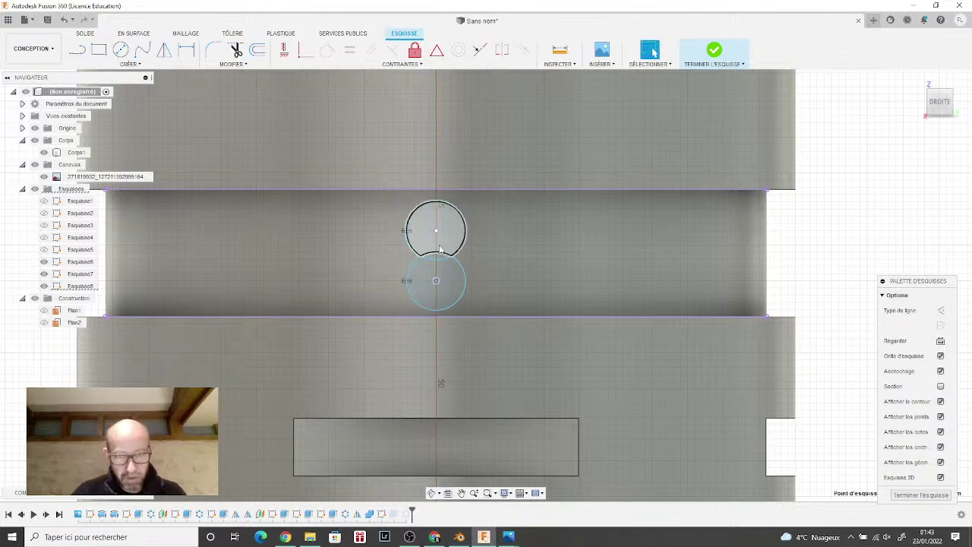
left_click_drag(436, 230, 437, 226)
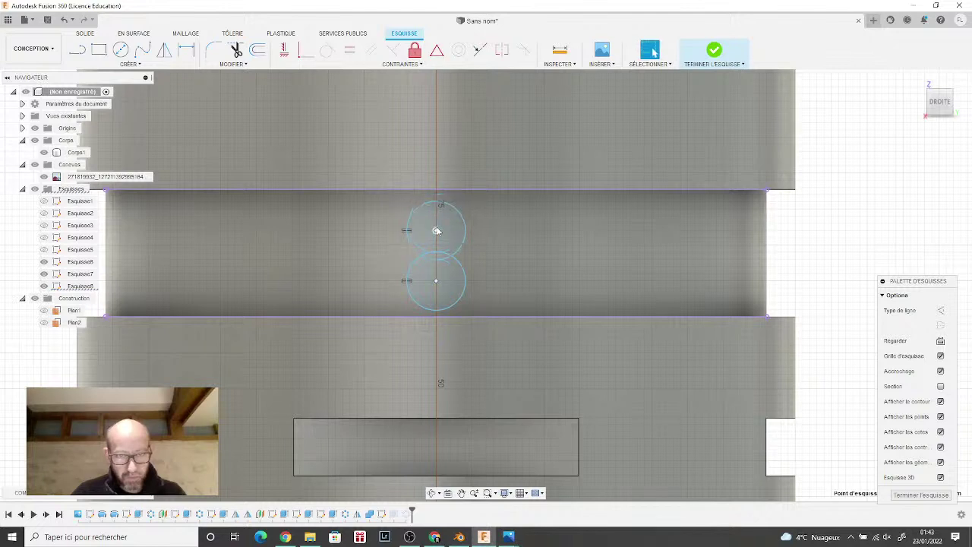
scroll(438, 230, "up", 4)
scroll(437, 238, "up", 2)
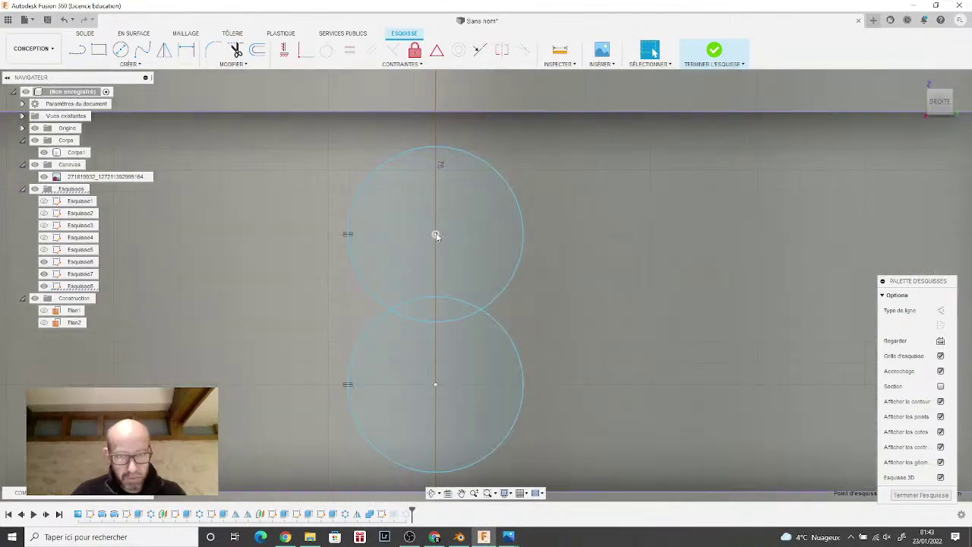
left_click_drag(436, 236, 451, 228)
left_click(508, 190)
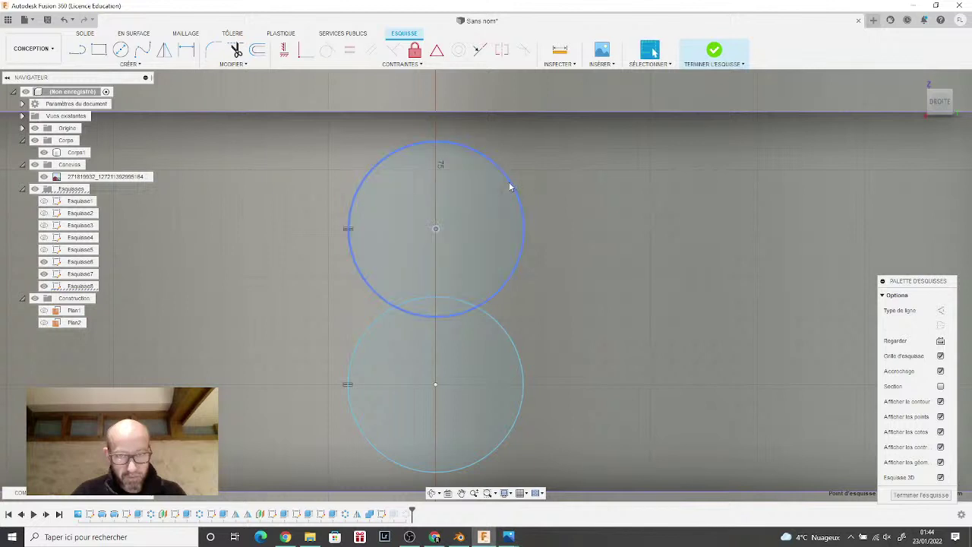
scroll(447, 326, "down", 3)
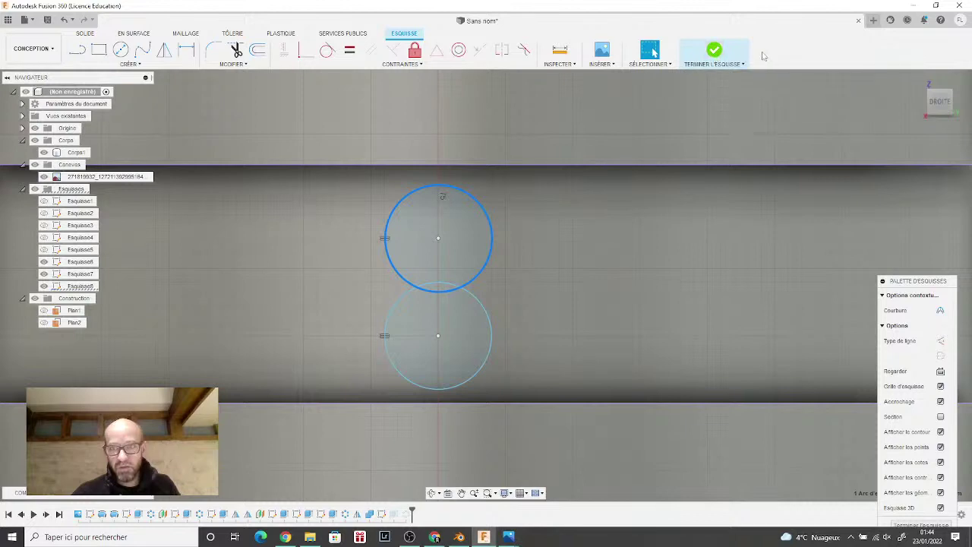
left_click(716, 53)
Step: Start an extrusion of the lower rivet circle, selecting both of its profile regions
scroll(446, 372, "down", 2)
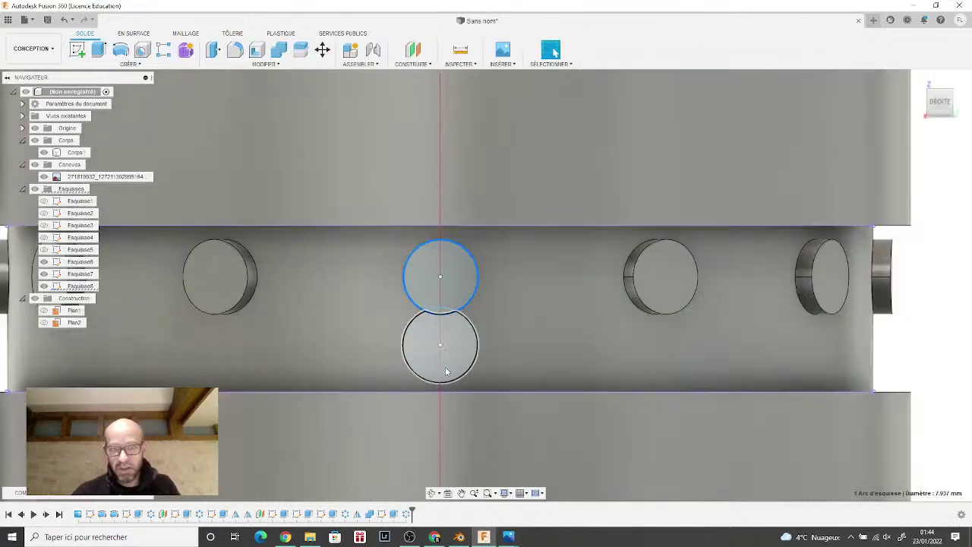
scroll(445, 372, "down", 3)
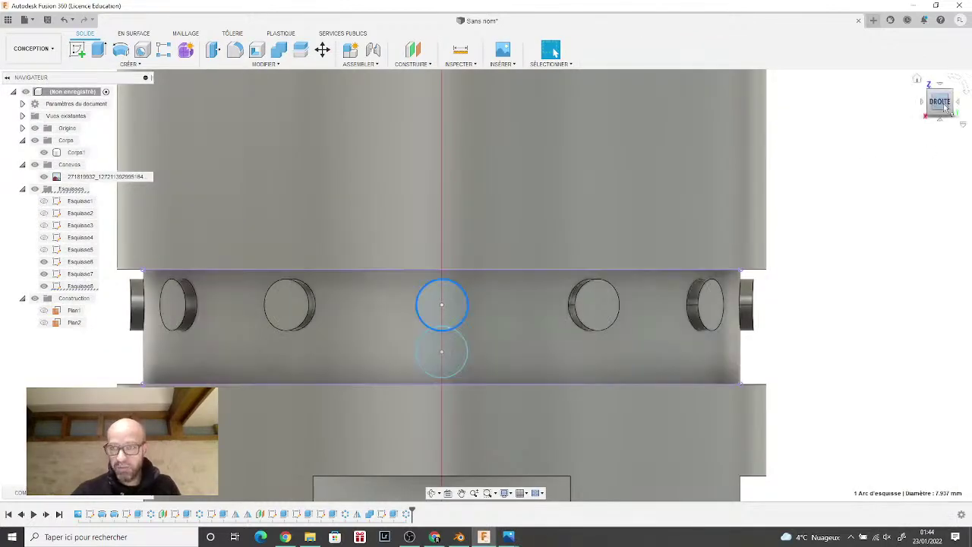
left_click_drag(953, 102, 945, 102)
left_click(944, 102)
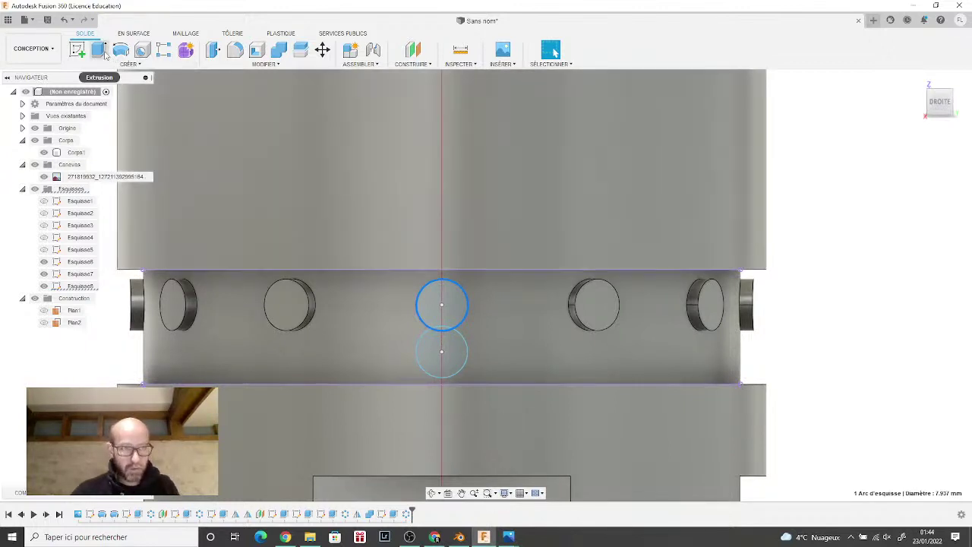
left_click(100, 51)
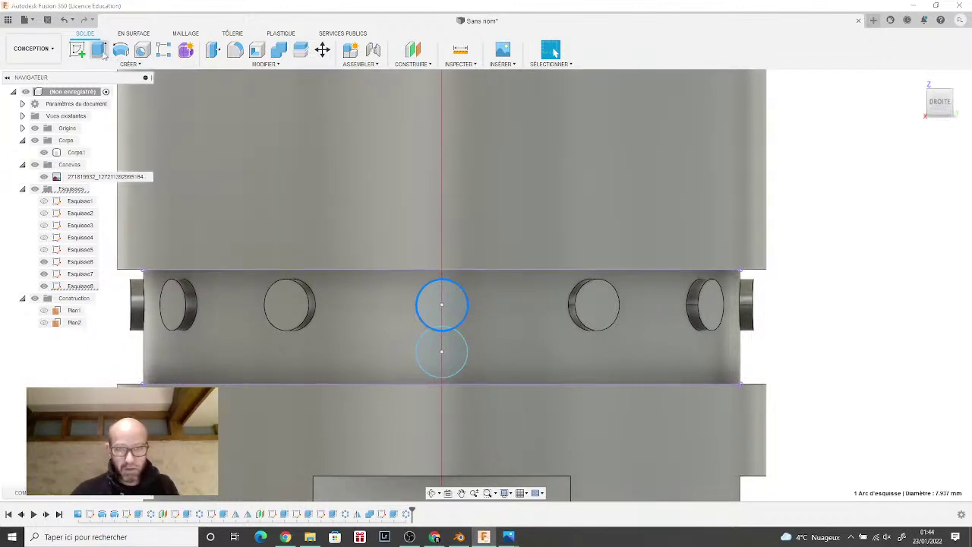
left_click(930, 110)
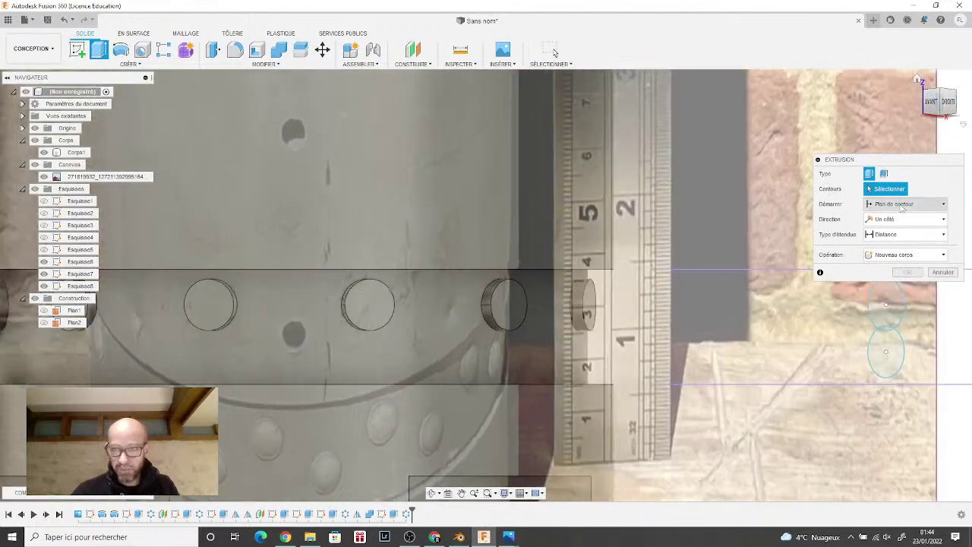
left_click(887, 351)
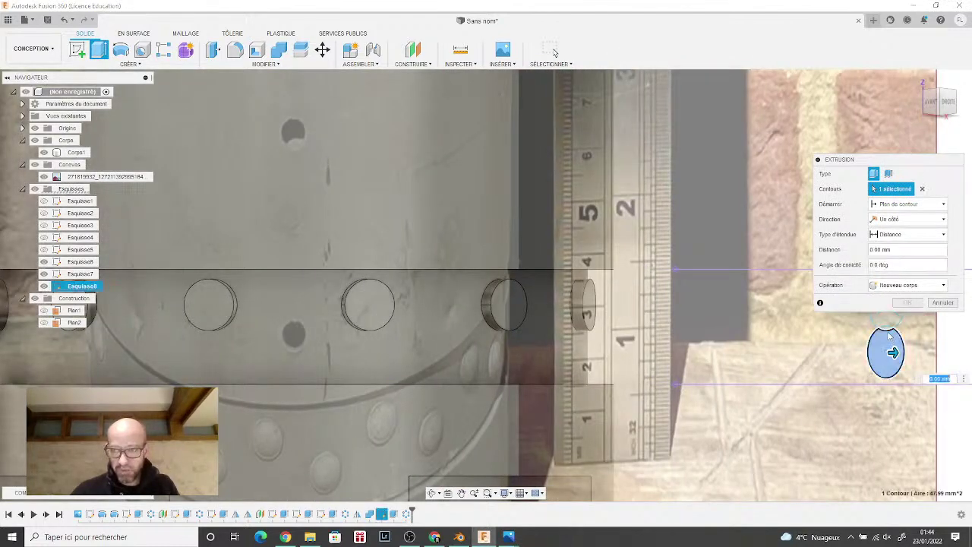
left_click(887, 331)
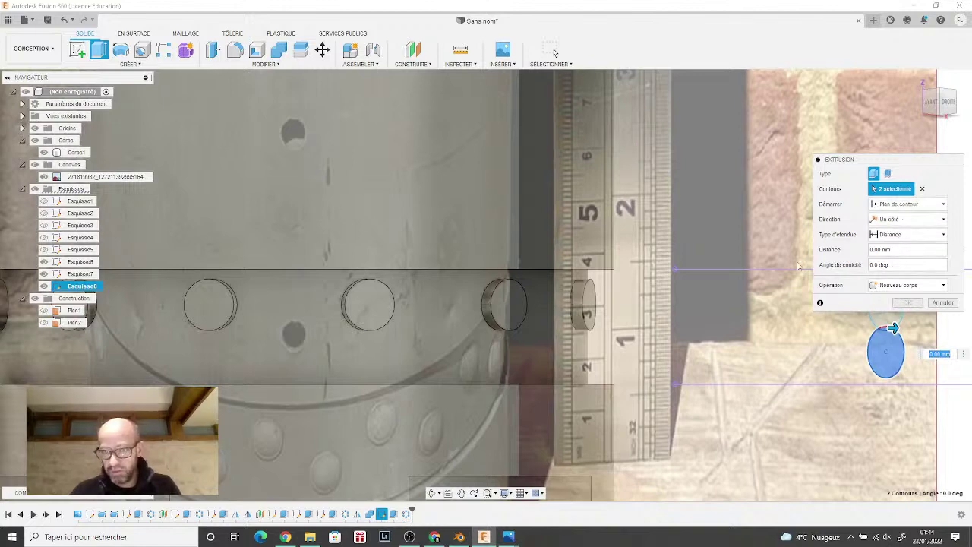
middle_click_drag(793, 263, 760, 258)
left_click_drag(942, 105, 905, 120)
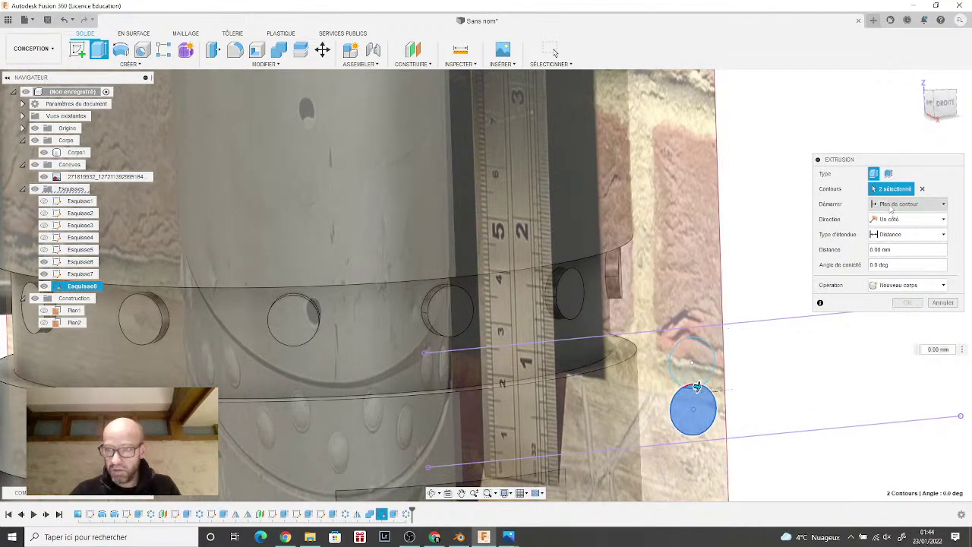
Step: Try starting the lower rivet's extrusion from the recessed band's cylindrical face, with distances of 3 mm and -4 mm
left_click(891, 204)
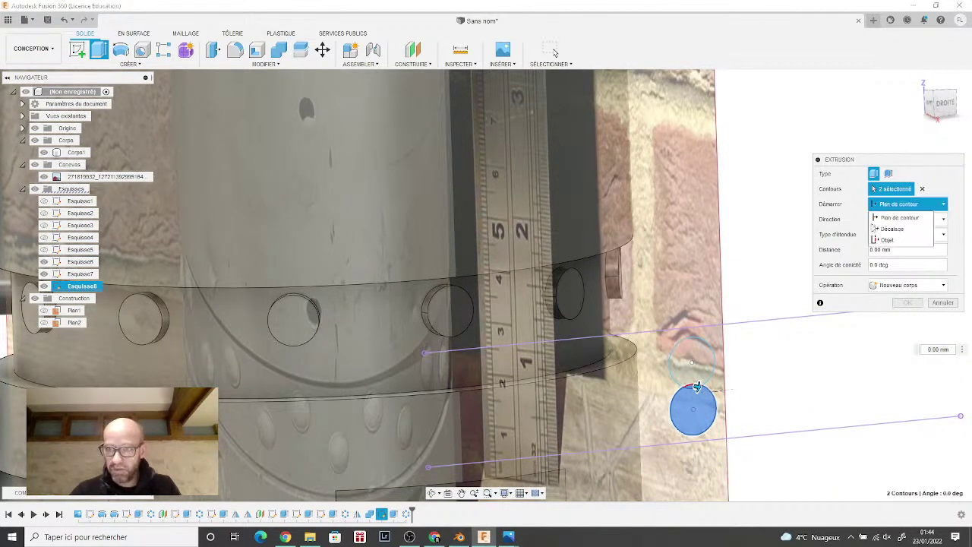
left_click(889, 238)
left_click(380, 335)
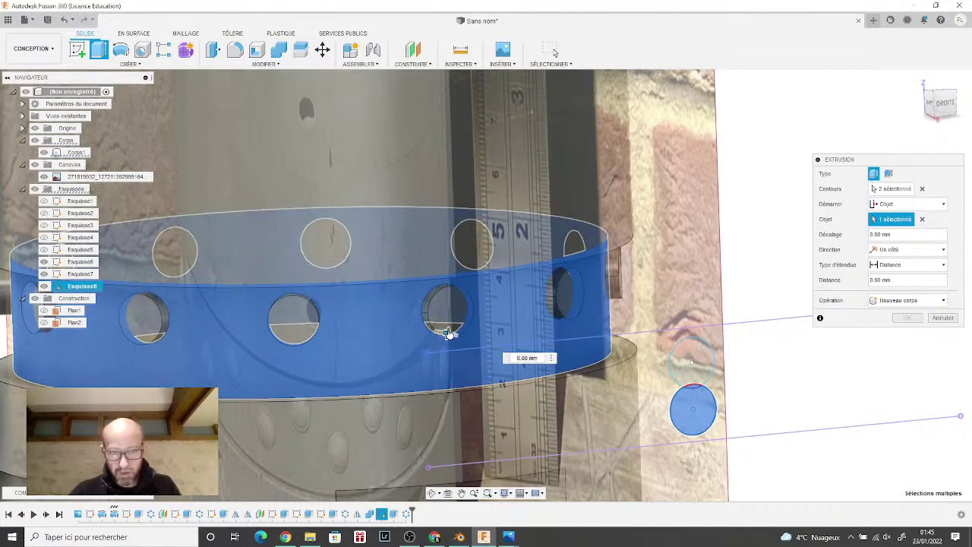
left_click_drag(449, 332, 455, 336)
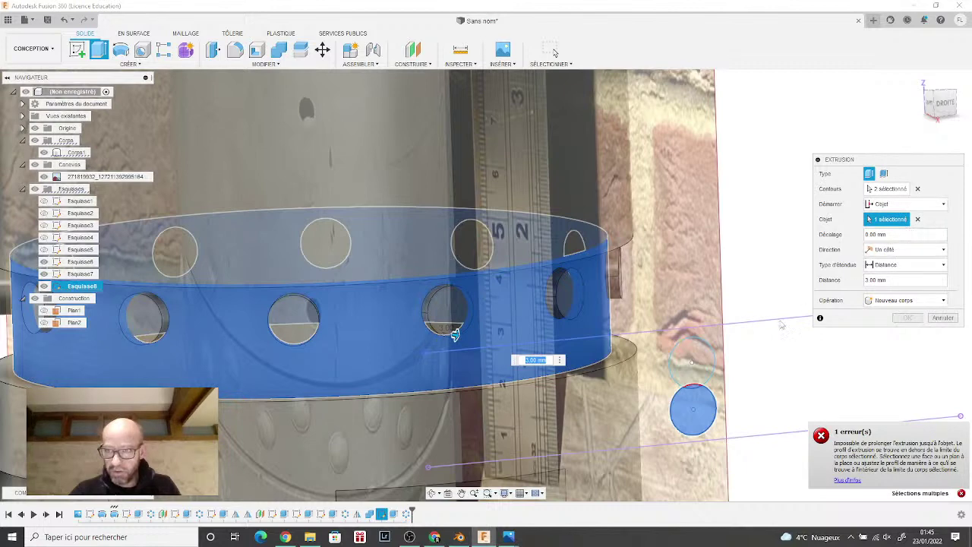
scroll(781, 325, "down", 2)
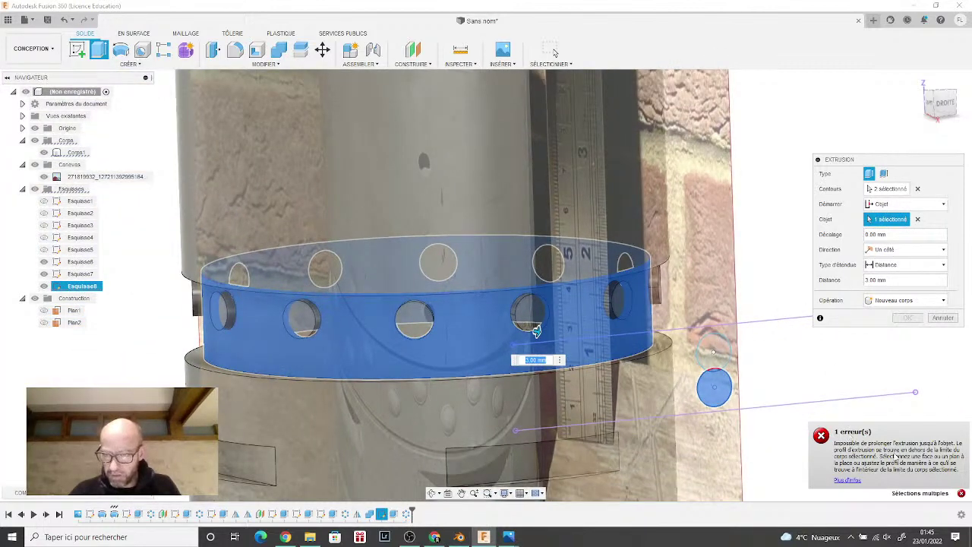
mouse_move(536, 330)
left_mouse_down()
mouse_move(553, 334)
mouse_move(521, 327)
left_mouse_up()
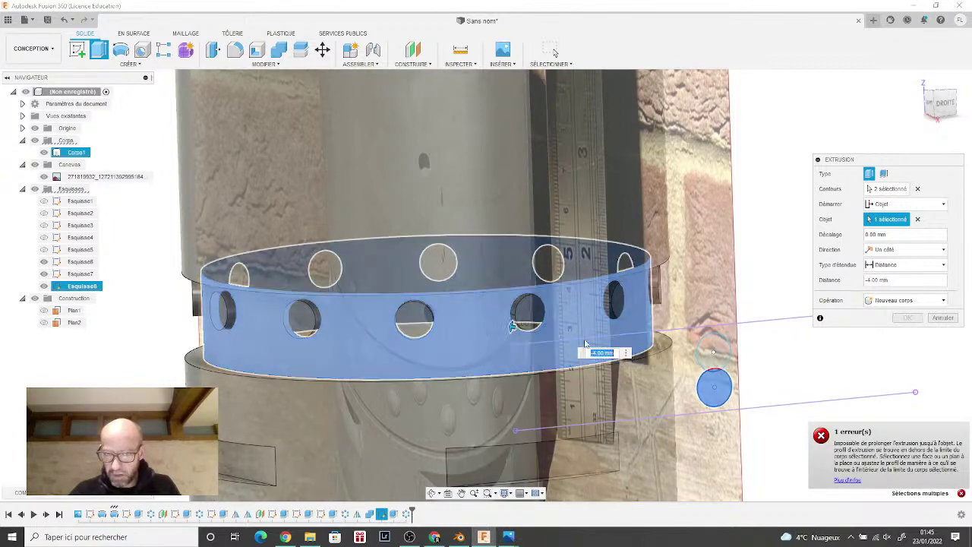
scroll(744, 347, "up", 2)
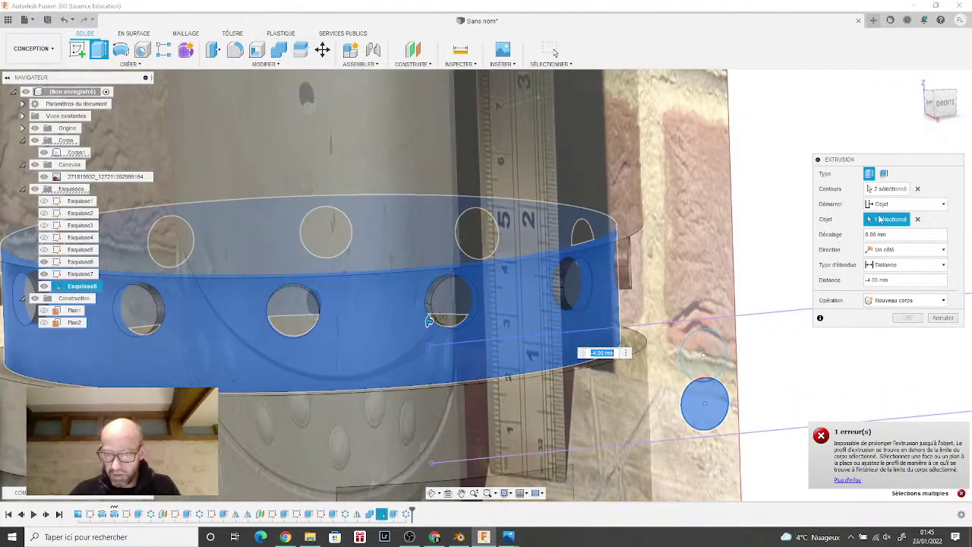
left_click(944, 102)
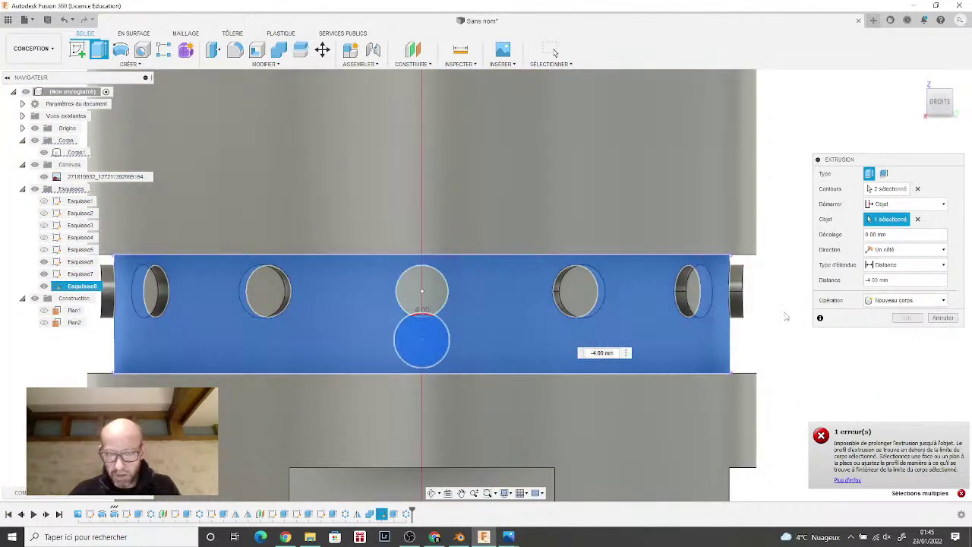
left_click(940, 317)
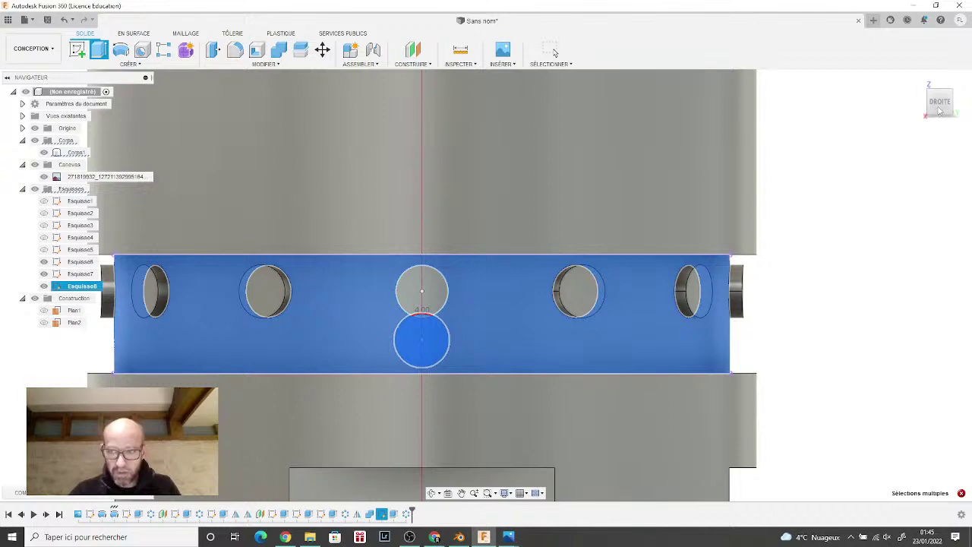
key("Escape")
Step: Try again to extrude the lower circle's two regions 3 mm as a new body, starting from the recessed band's face
left_click_drag(939, 110, 919, 127)
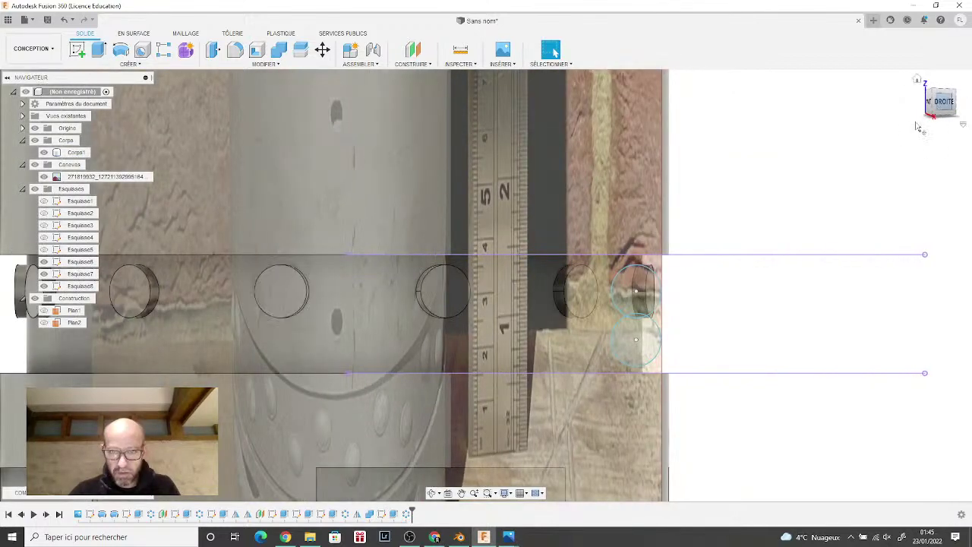
left_click(98, 50)
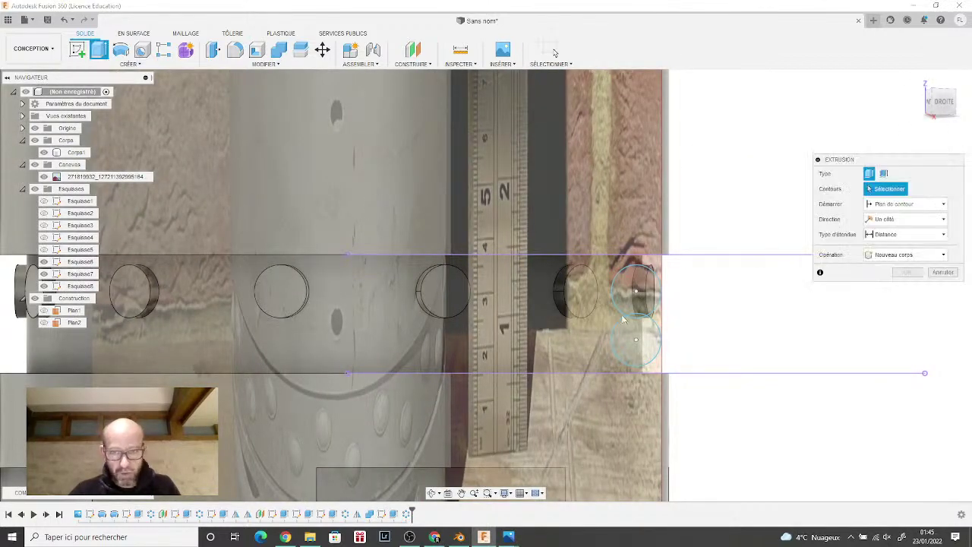
scroll(623, 319, "up", 2)
left_click(633, 319)
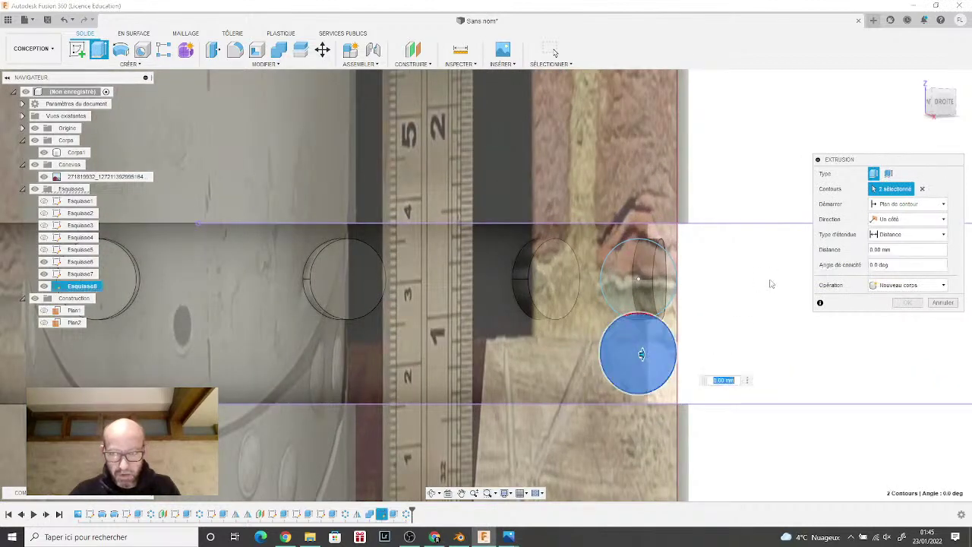
left_click(907, 203)
left_click(892, 241)
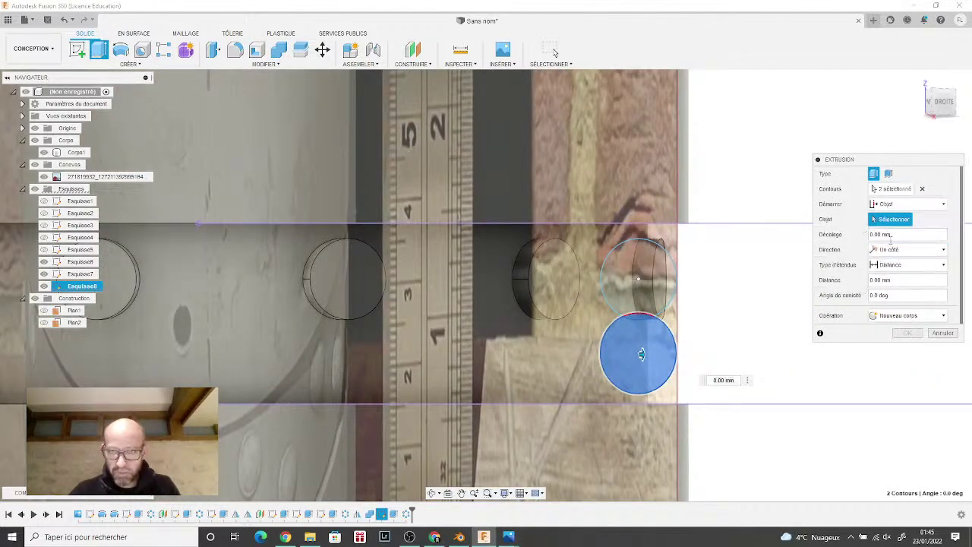
left_click(343, 354)
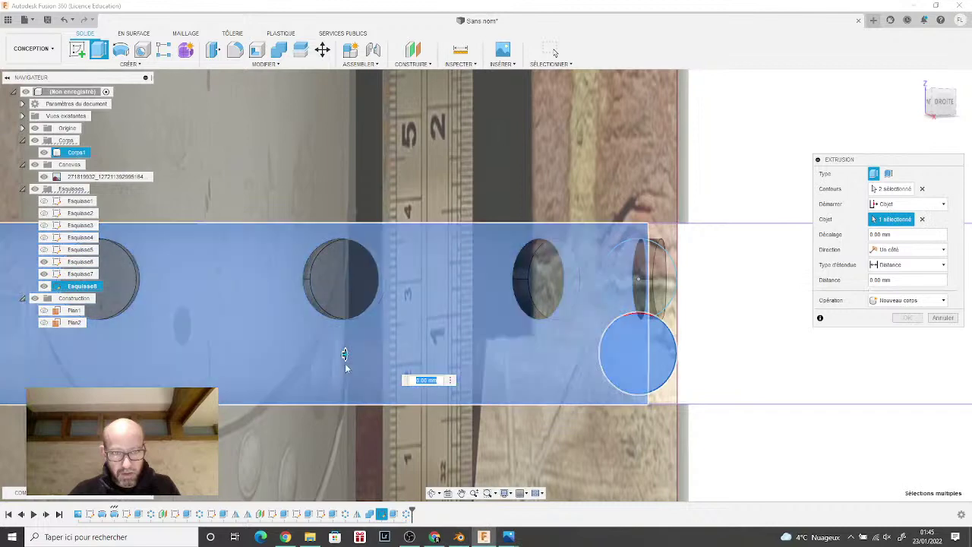
type("3")
key("Return")
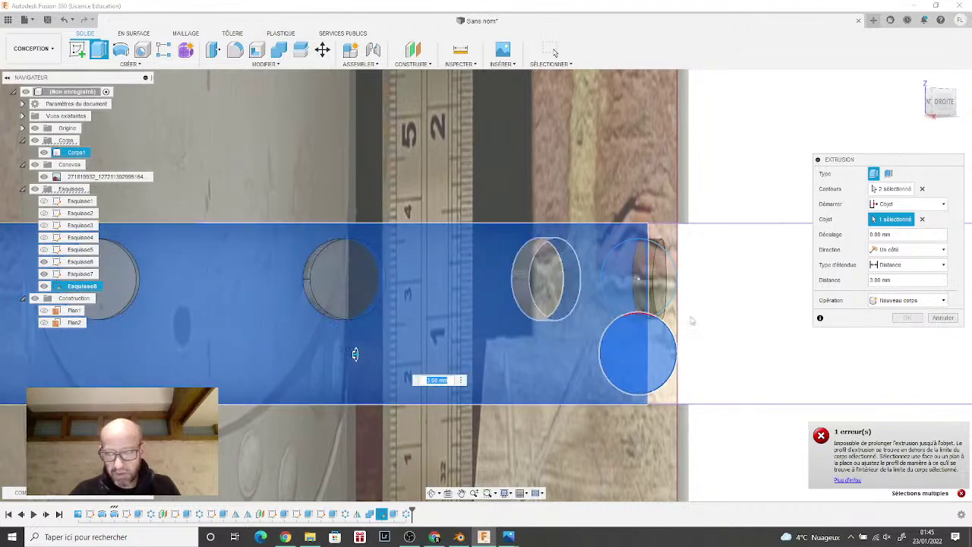
left_click(941, 318)
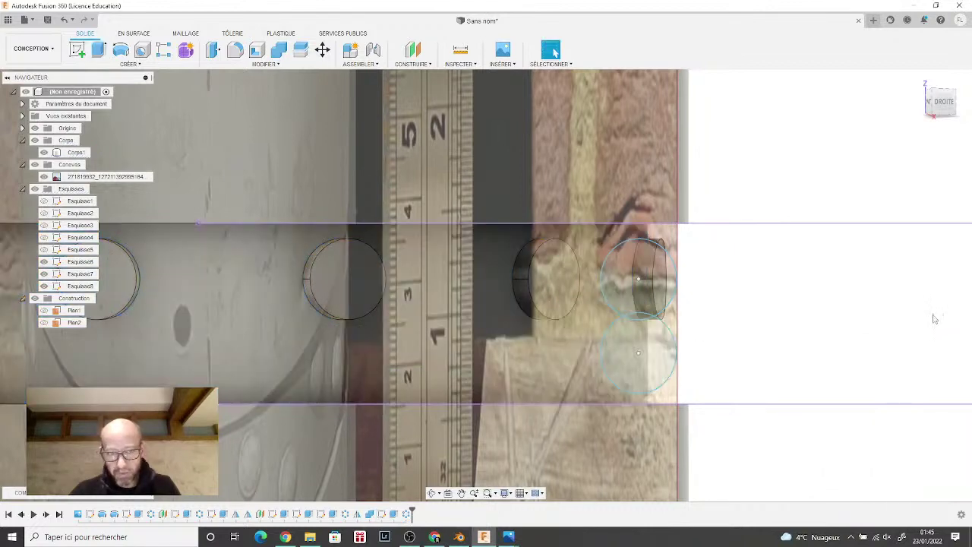
Step: Examine the recessed band, its existing rivets and the two sketch circles from the right, left and oblique angles
middle_click_drag(915, 80, 835, 174, "shift")
left_click(939, 103)
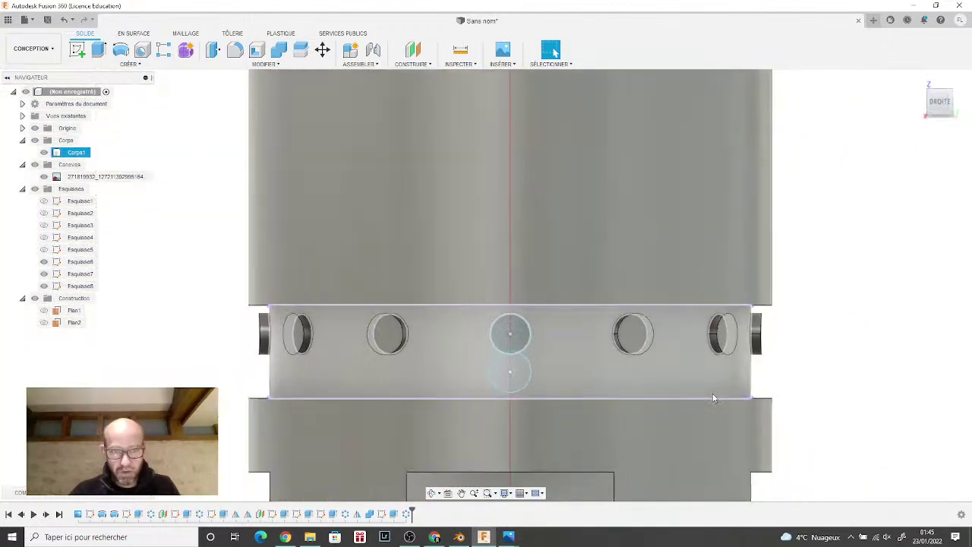
left_click(275, 330)
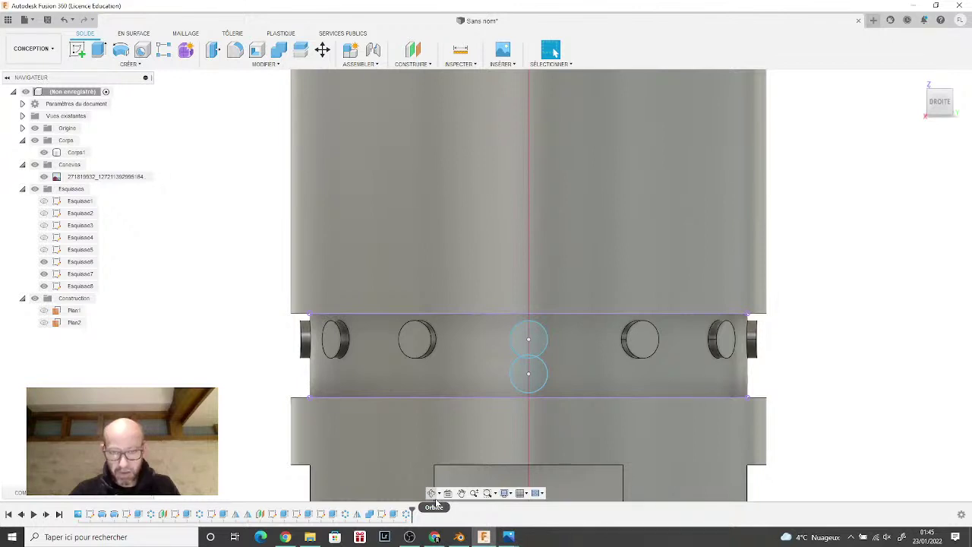
left_click(432, 493)
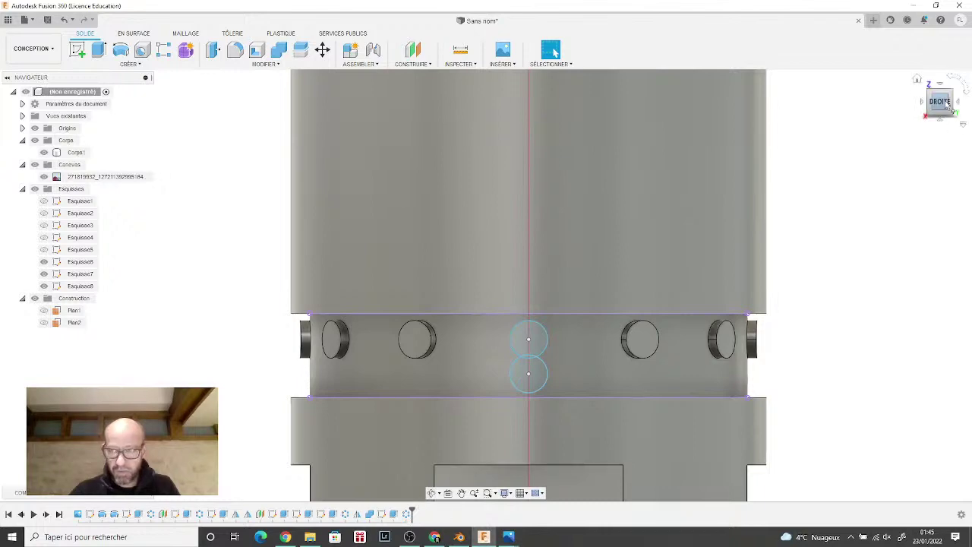
mouse_move(484, 285)
left_mouse_down()
mouse_move(441, 342)
mouse_move(467, 315)
left_mouse_up()
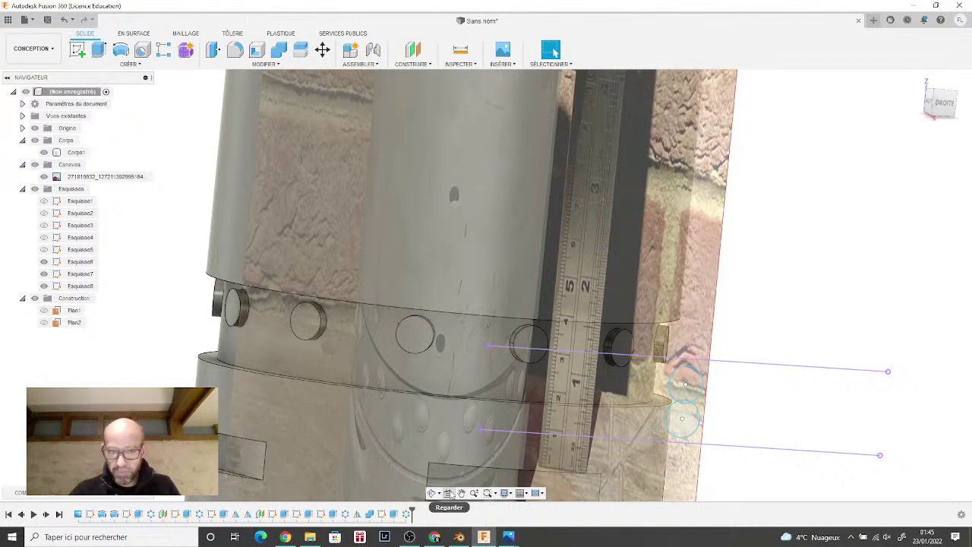
left_click(438, 376)
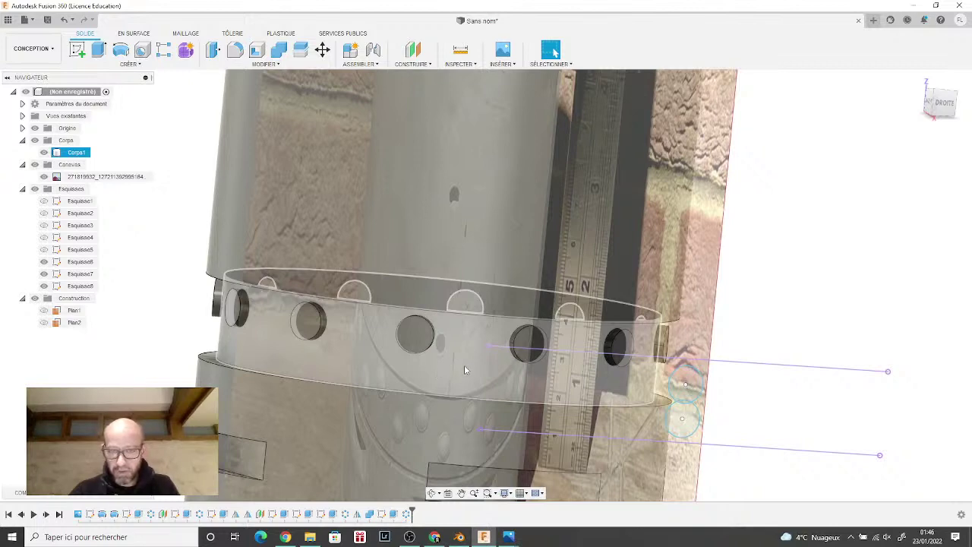
key("Escape")
middle_click_drag(464, 365, 804, 364, "shift")
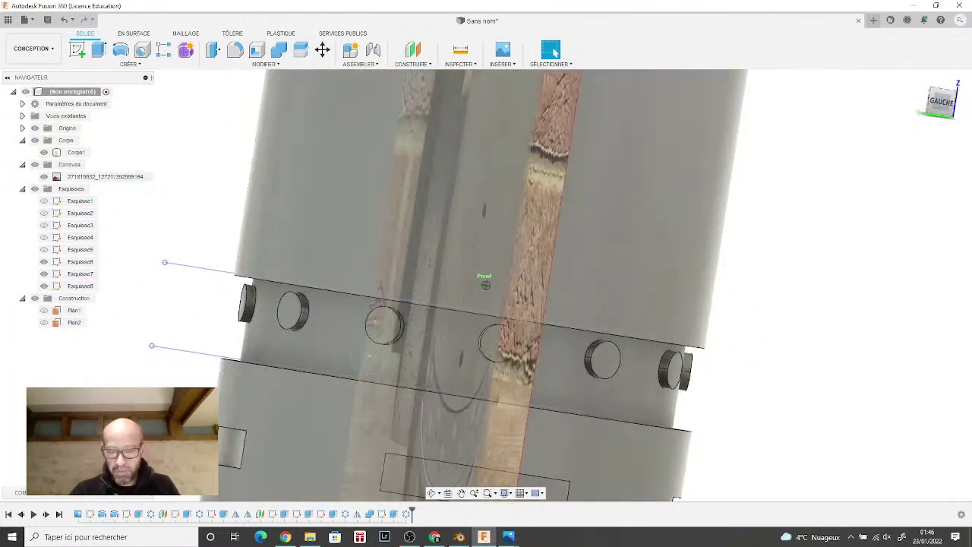
left_click(944, 105)
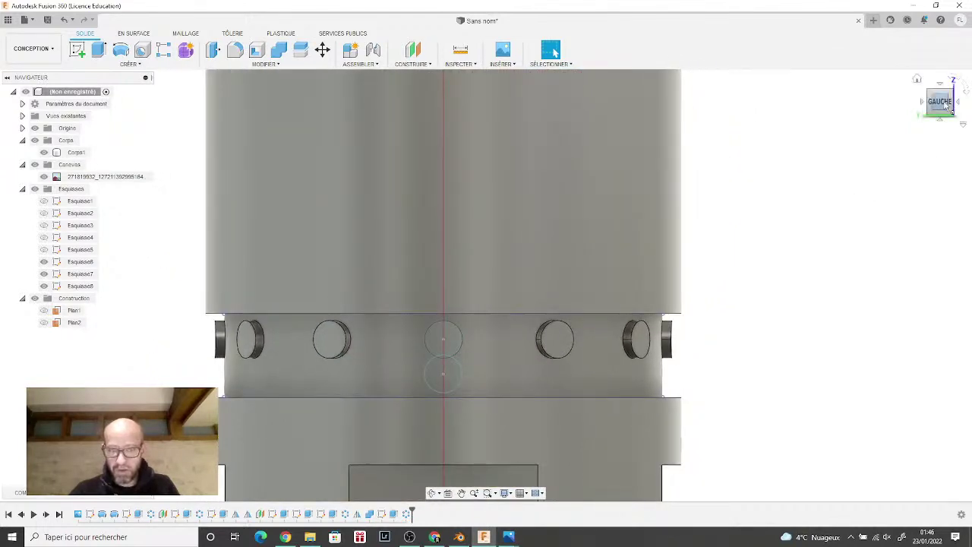
mouse_move(874, 152)
middle_mouse_down("shift")
mouse_move(941, 220)
mouse_move(945, 107)
middle_mouse_up("shift")
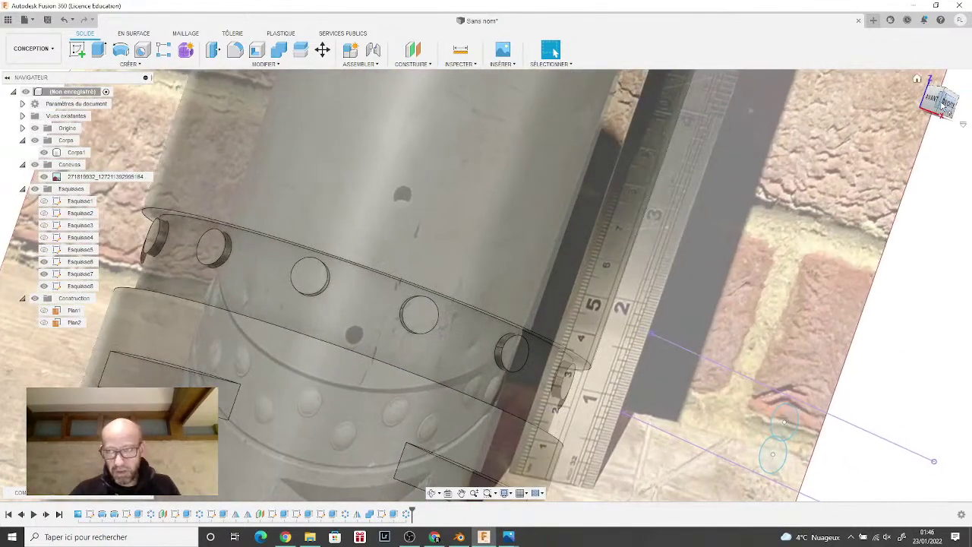
left_click(540, 372)
middle_click_drag(540, 374, 510, 379, "shift")
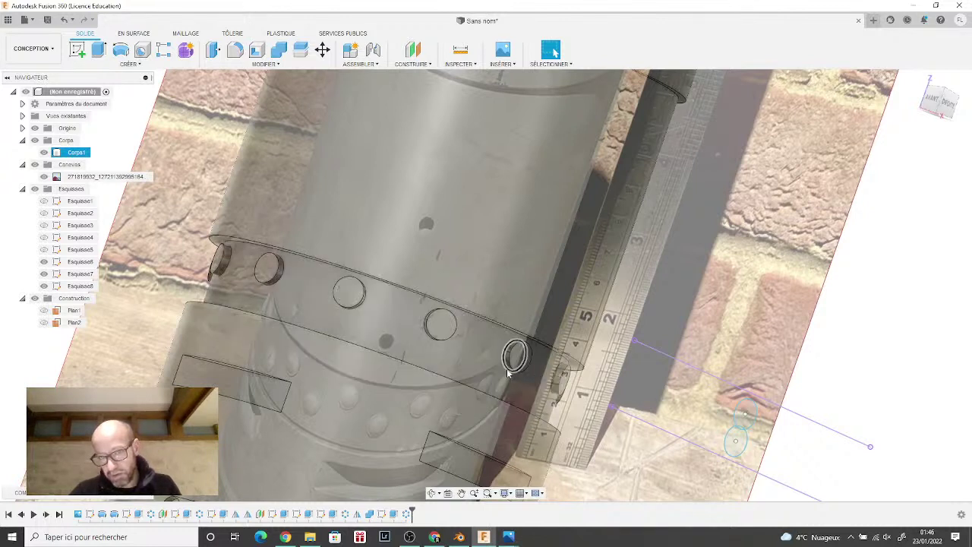
Step: Set up a rotational move of sketch objects with the lower rivet's sketch circle selected
left_click(949, 113)
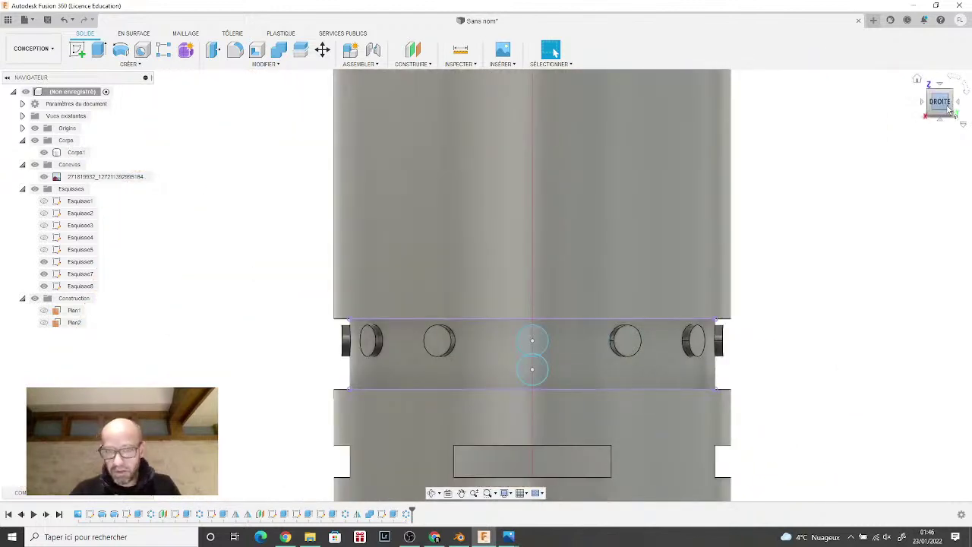
left_click_drag(949, 112, 949, 120)
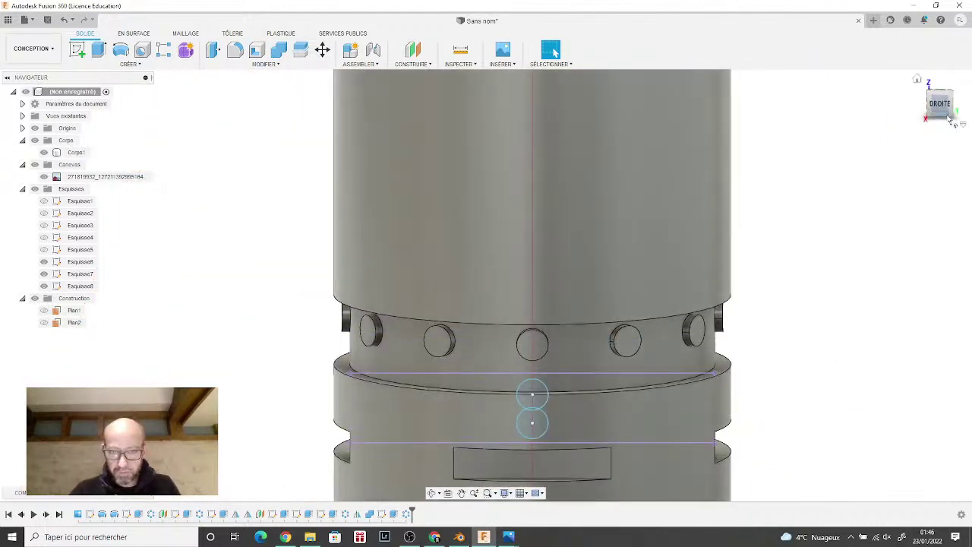
left_click(322, 51)
left_click(925, 175)
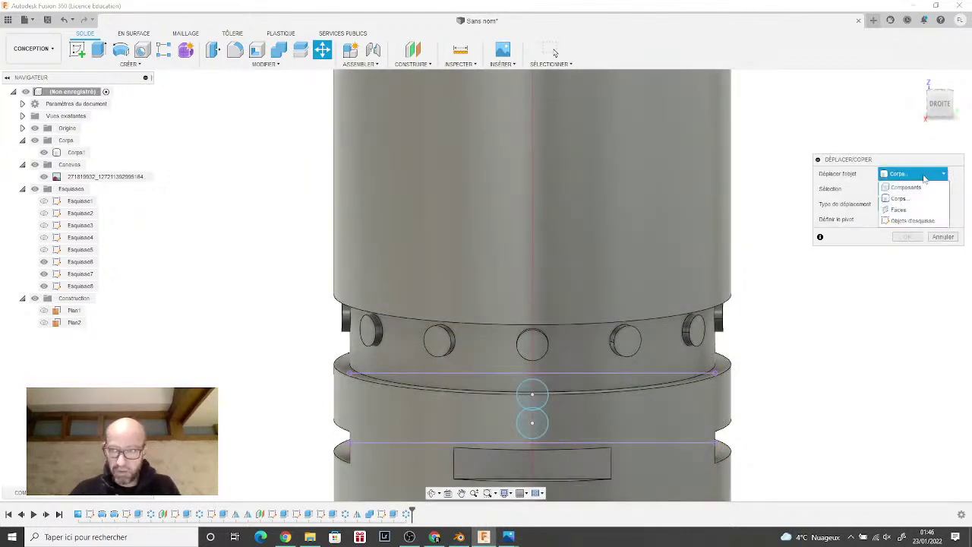
left_click(911, 220)
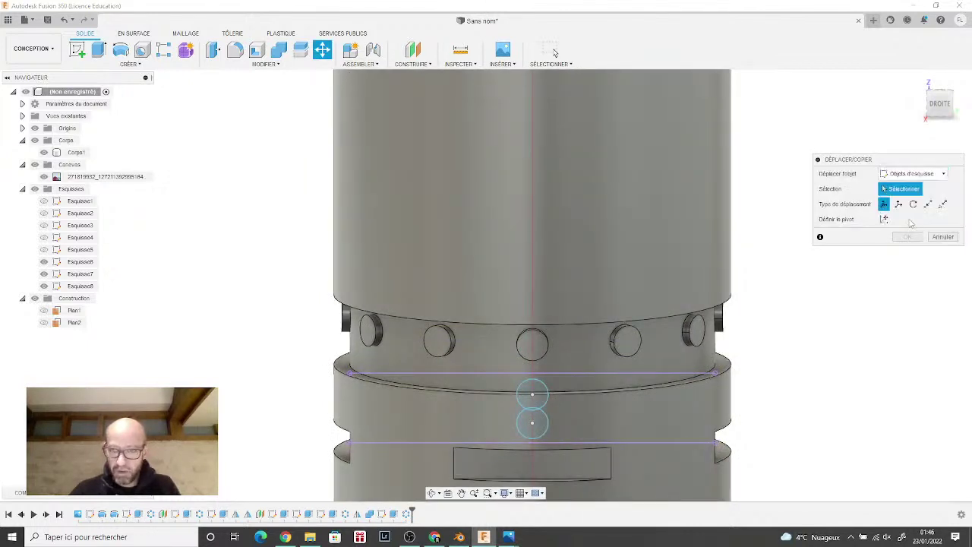
left_click(548, 423)
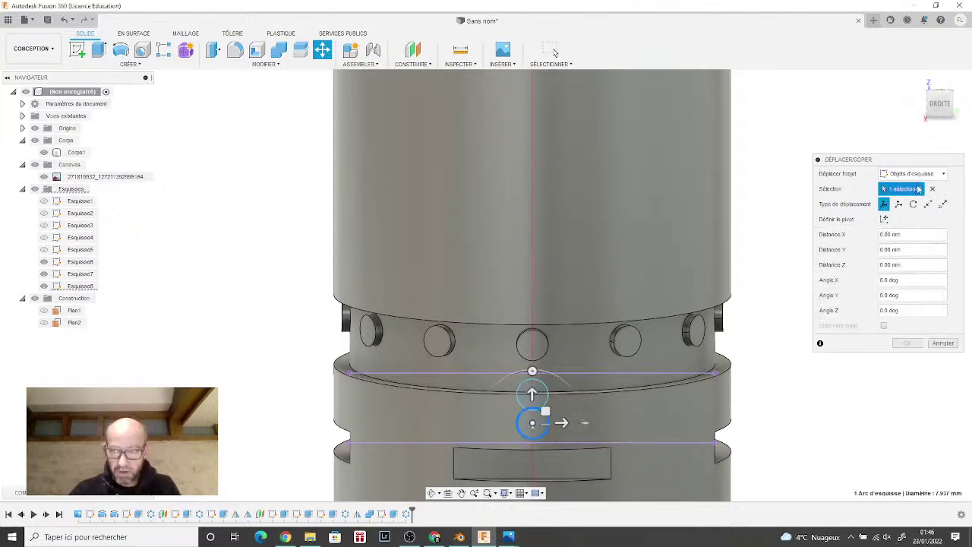
left_click_drag(941, 103, 930, 114)
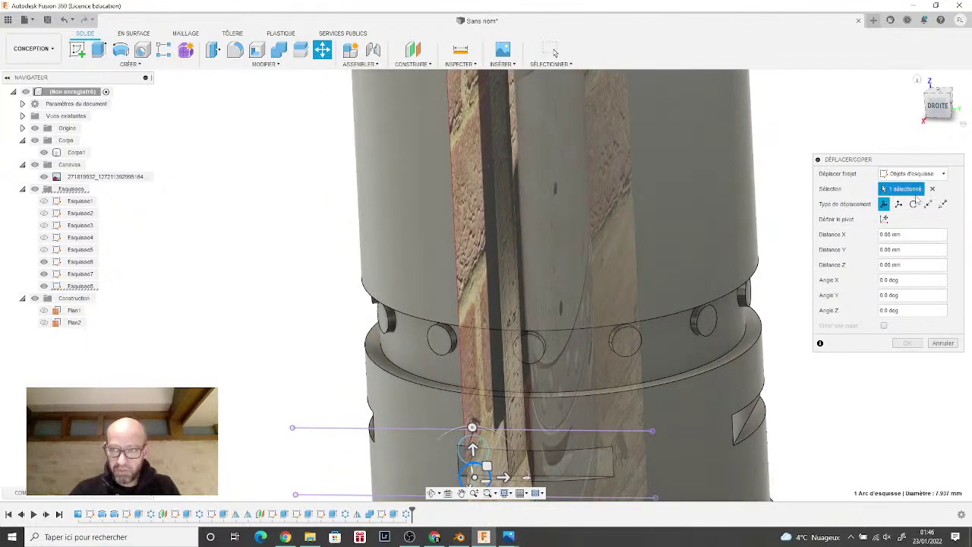
left_click(914, 204)
scroll(684, 236, "down", 3)
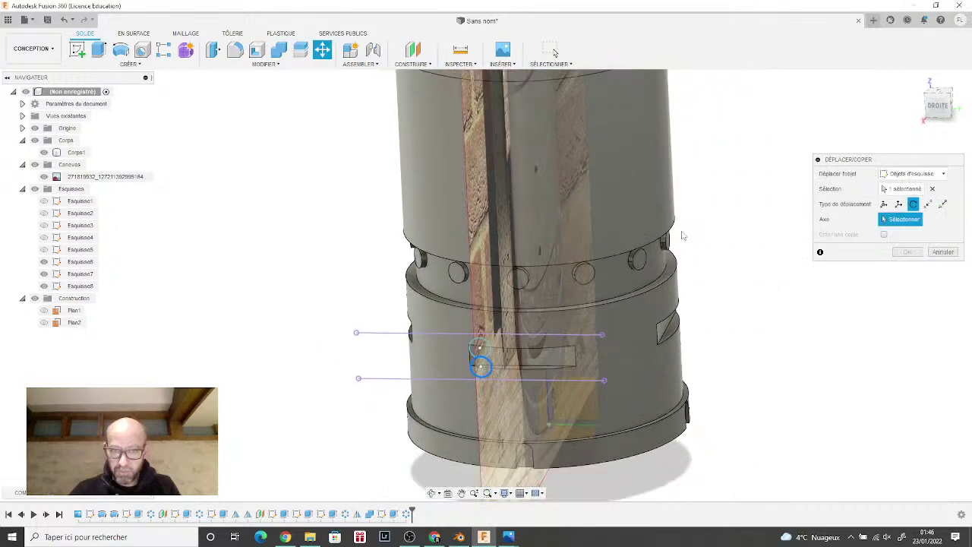
scroll(682, 236, "down", 2)
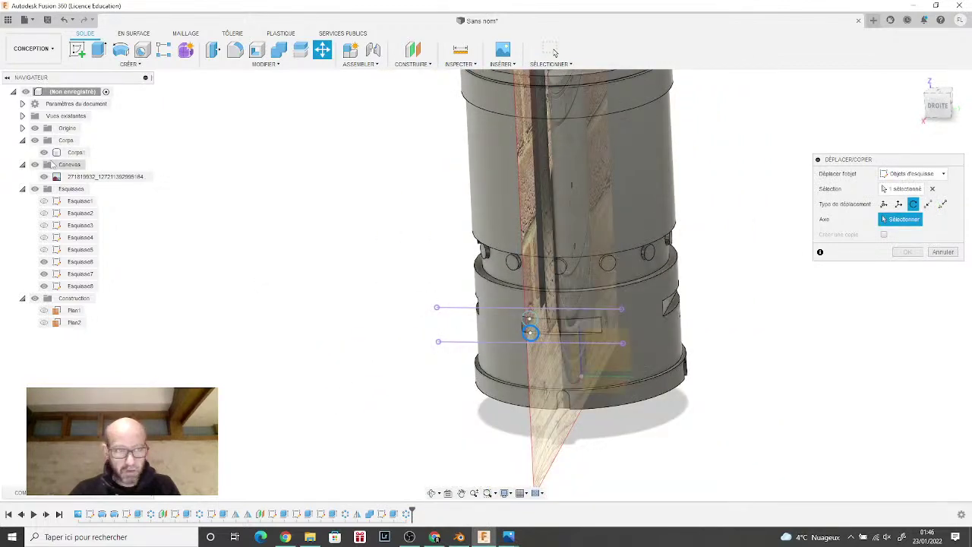
Step: Hide the shell body and rotate the selected circle about the vertical Z axis by 360/24 degrees
left_click(43, 152)
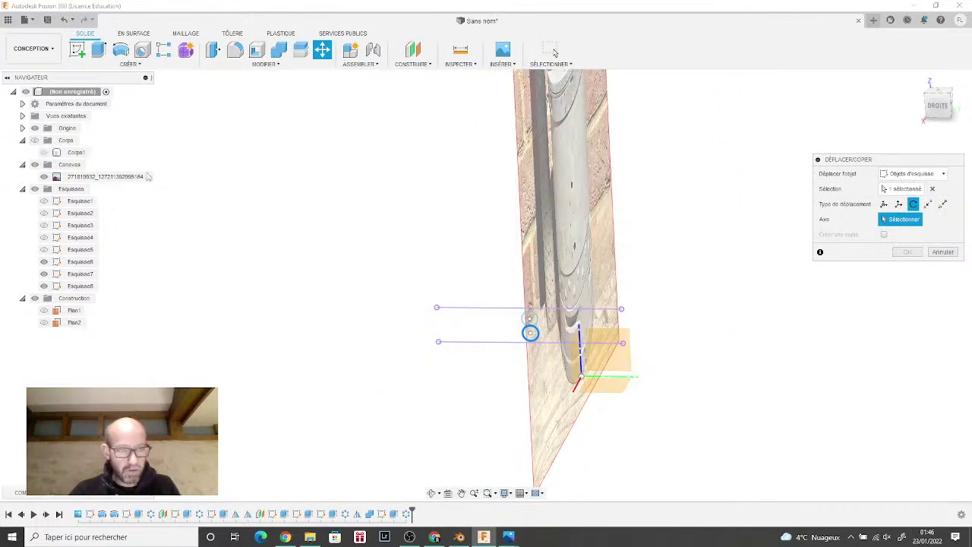
left_click(579, 351)
left_click(934, 103)
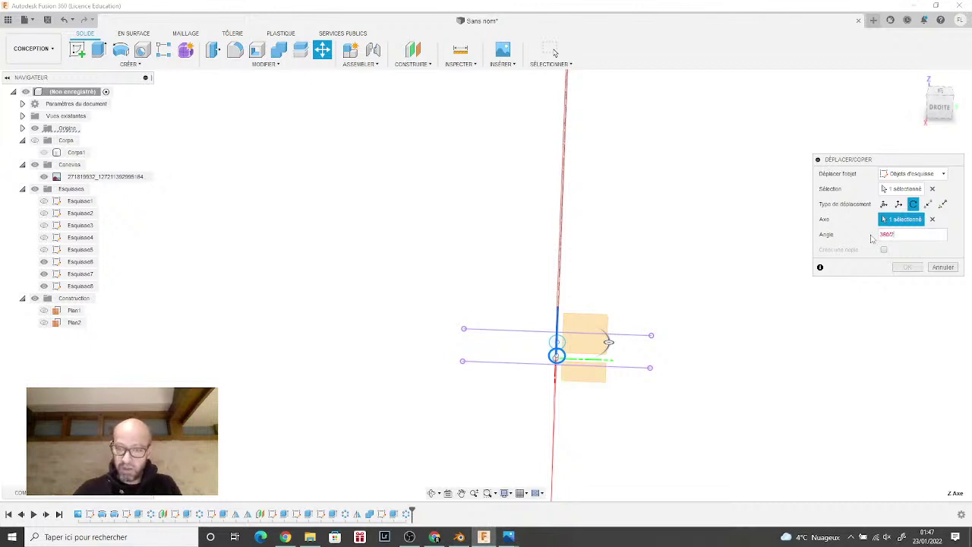
type("4")
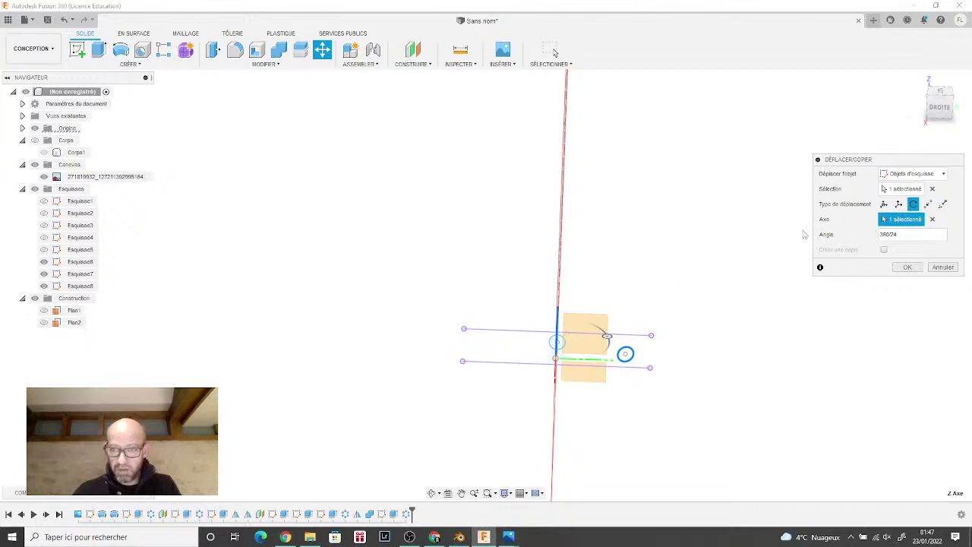
left_click(905, 267)
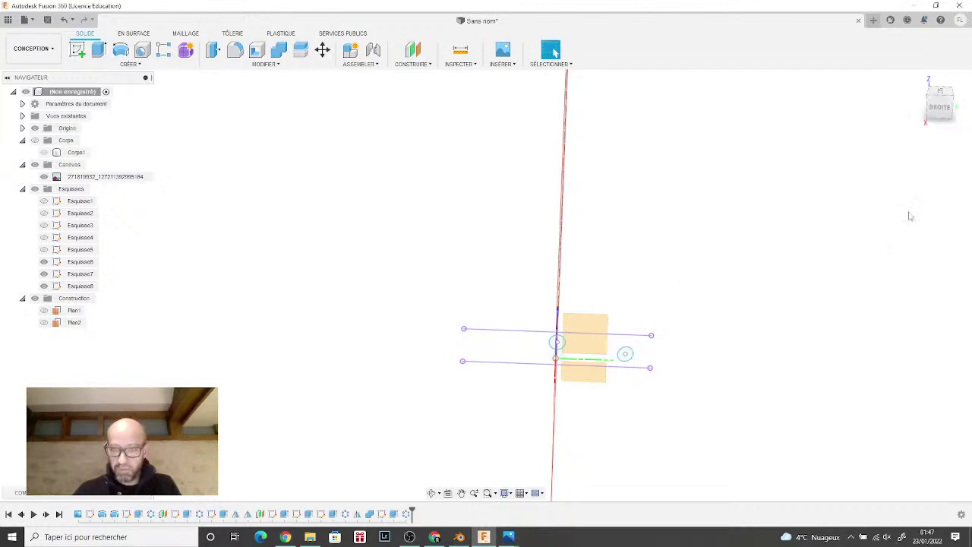
Step: Show the shell body again and check the rotated circle's position from above and from the right
left_click_drag(939, 102, 917, 129)
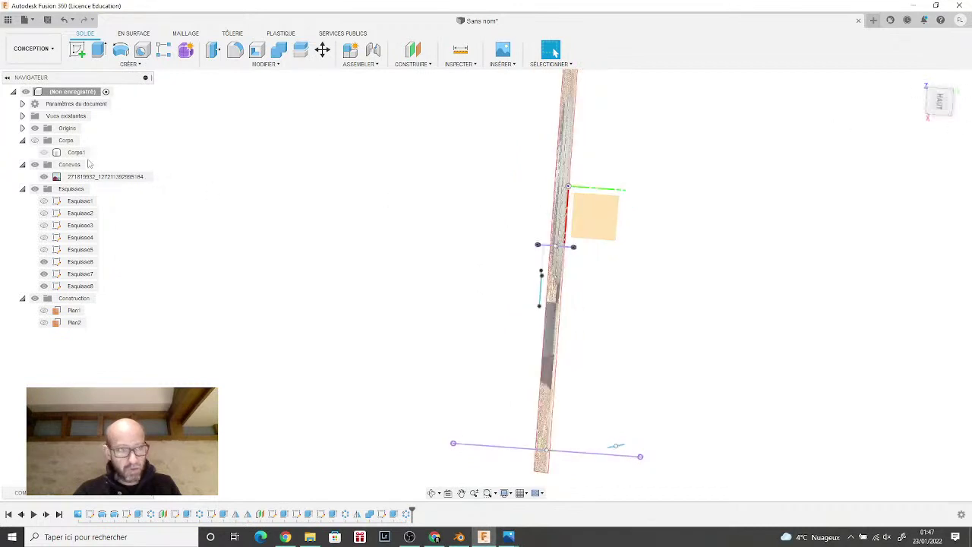
left_click(45, 153)
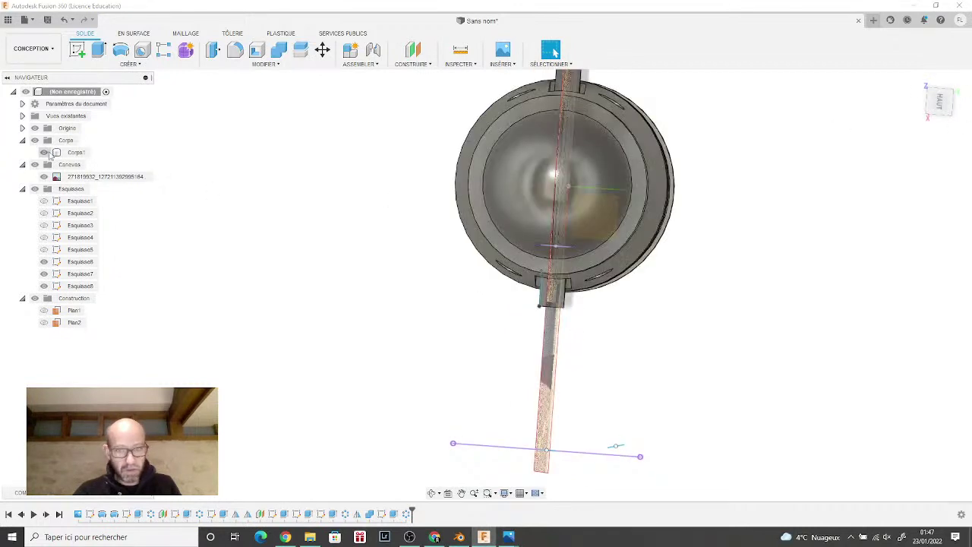
left_click_drag(937, 101, 929, 70)
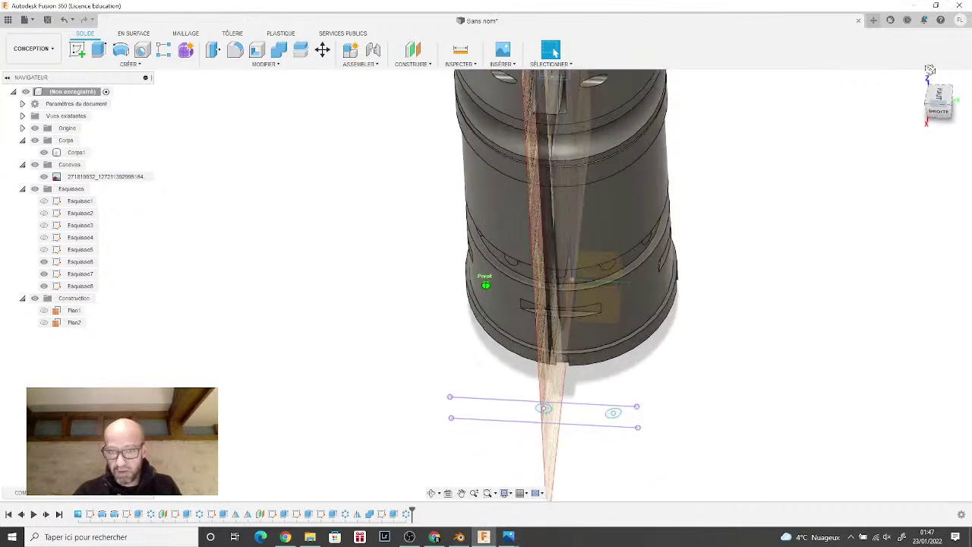
left_click(939, 107)
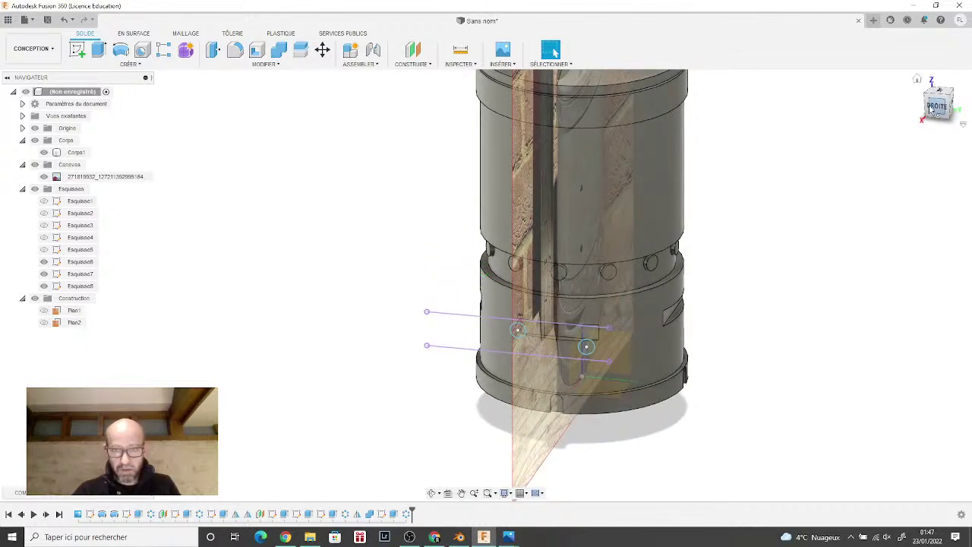
left_click(98, 50)
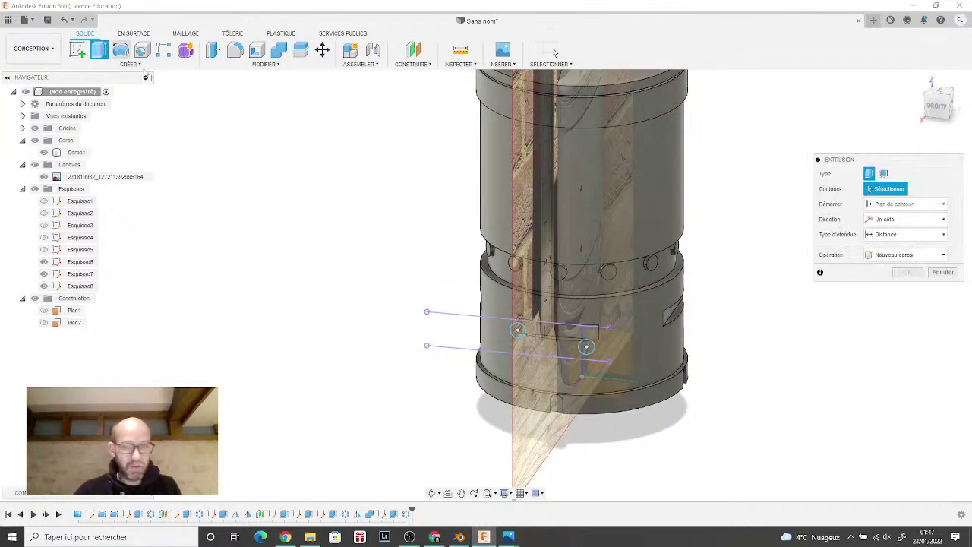
left_click(586, 351)
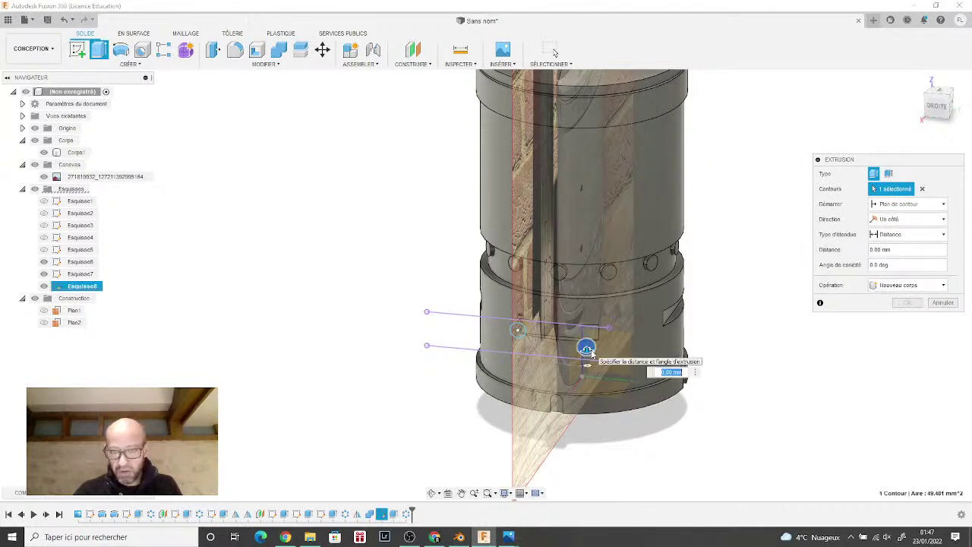
left_click(908, 205)
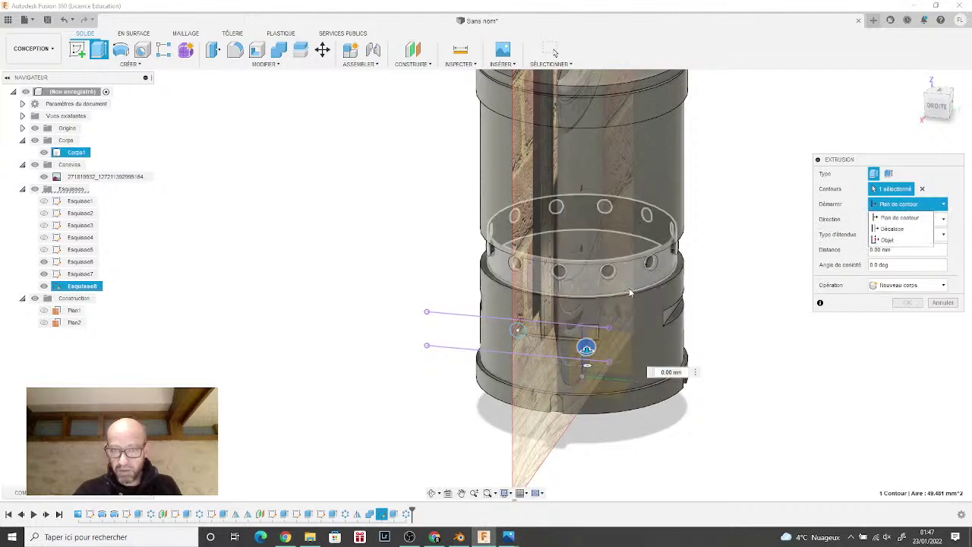
left_click(890, 237)
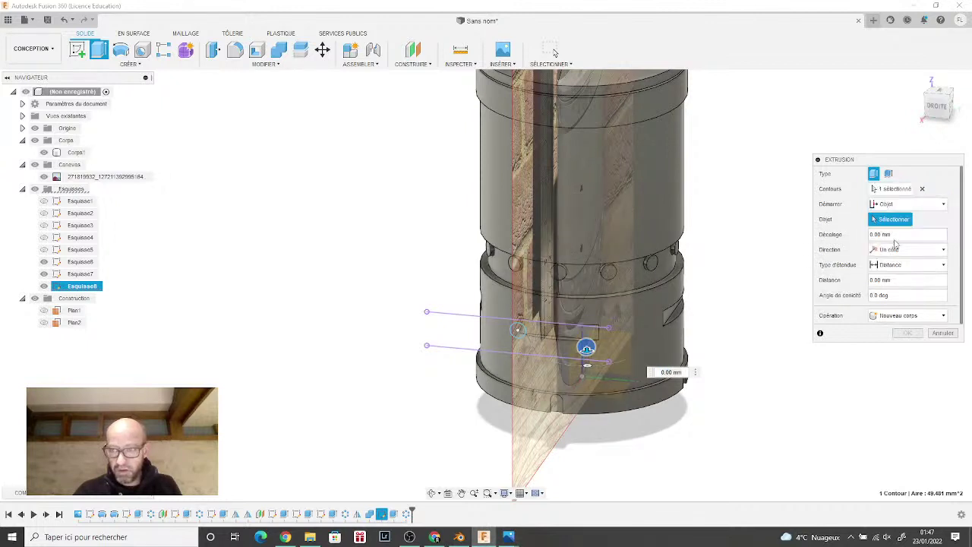
left_click(599, 285)
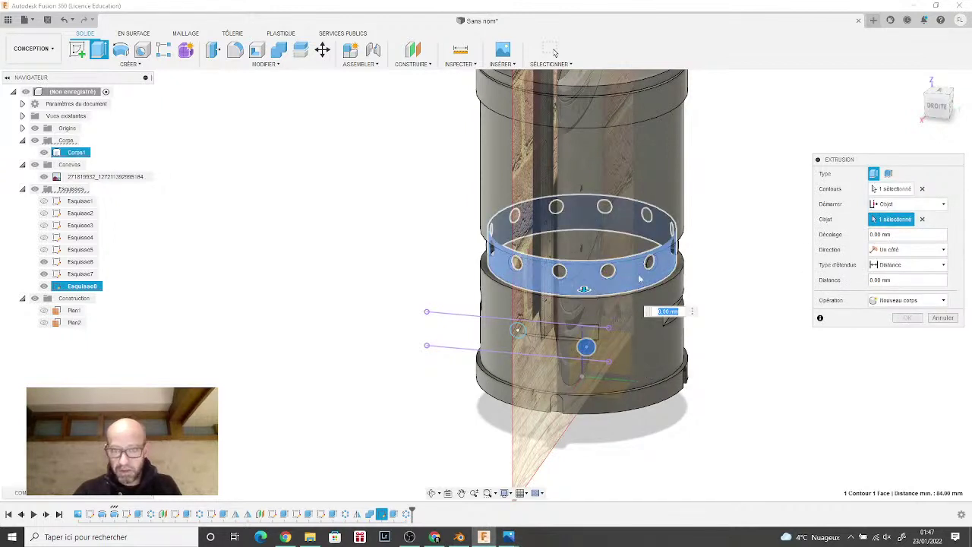
left_click(942, 318)
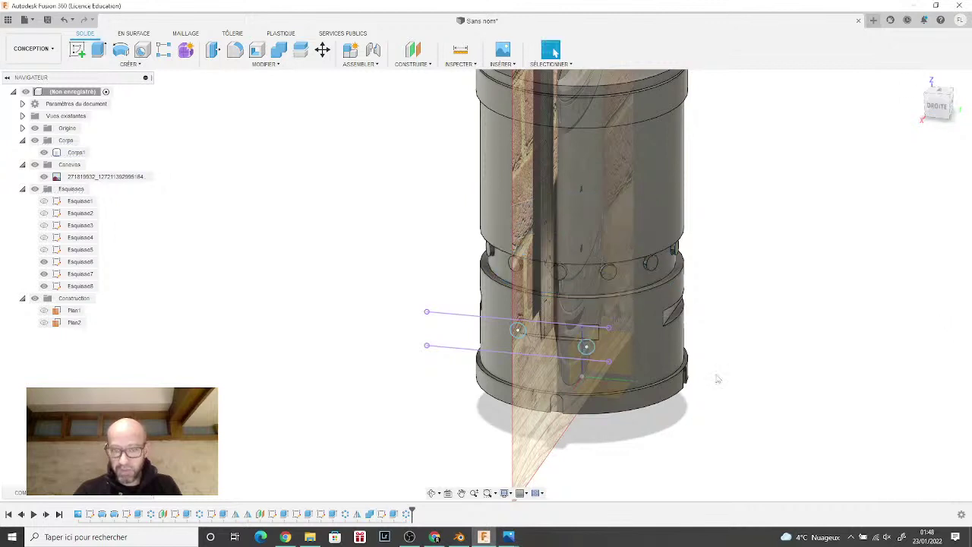